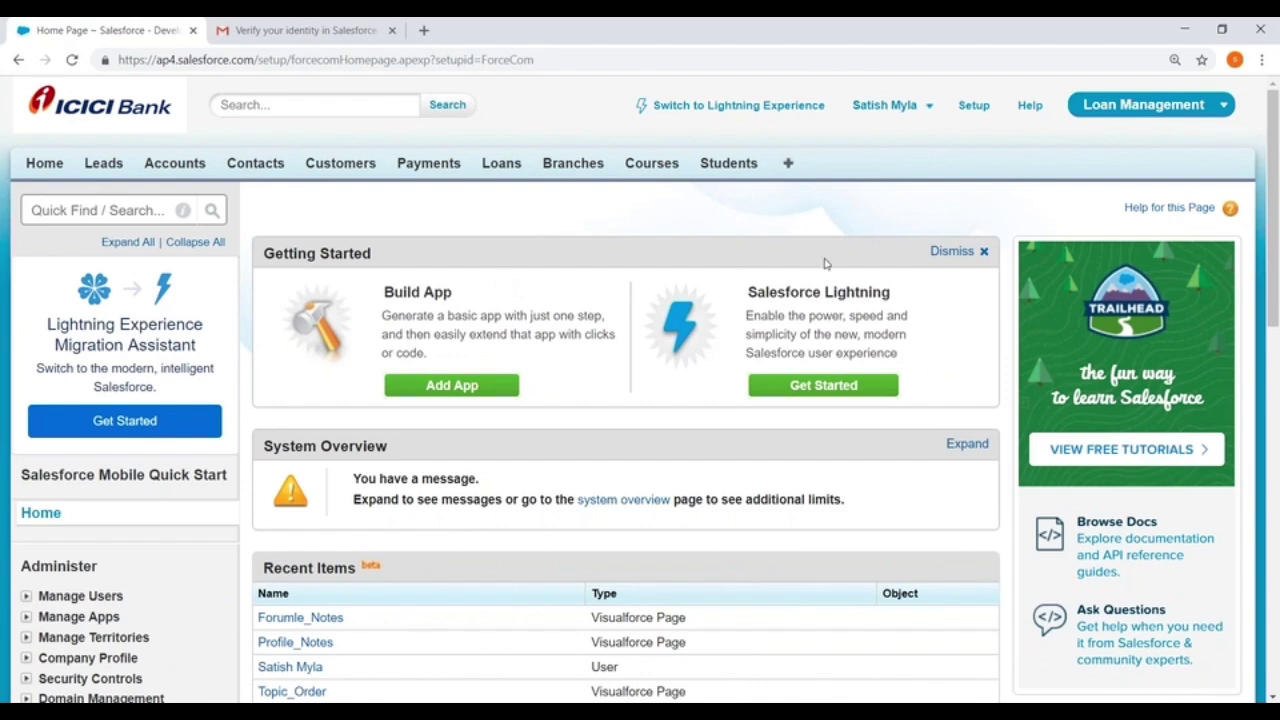
Open the Customer custom object's definition via Setup > Build > Create > Objects
click(974, 106)
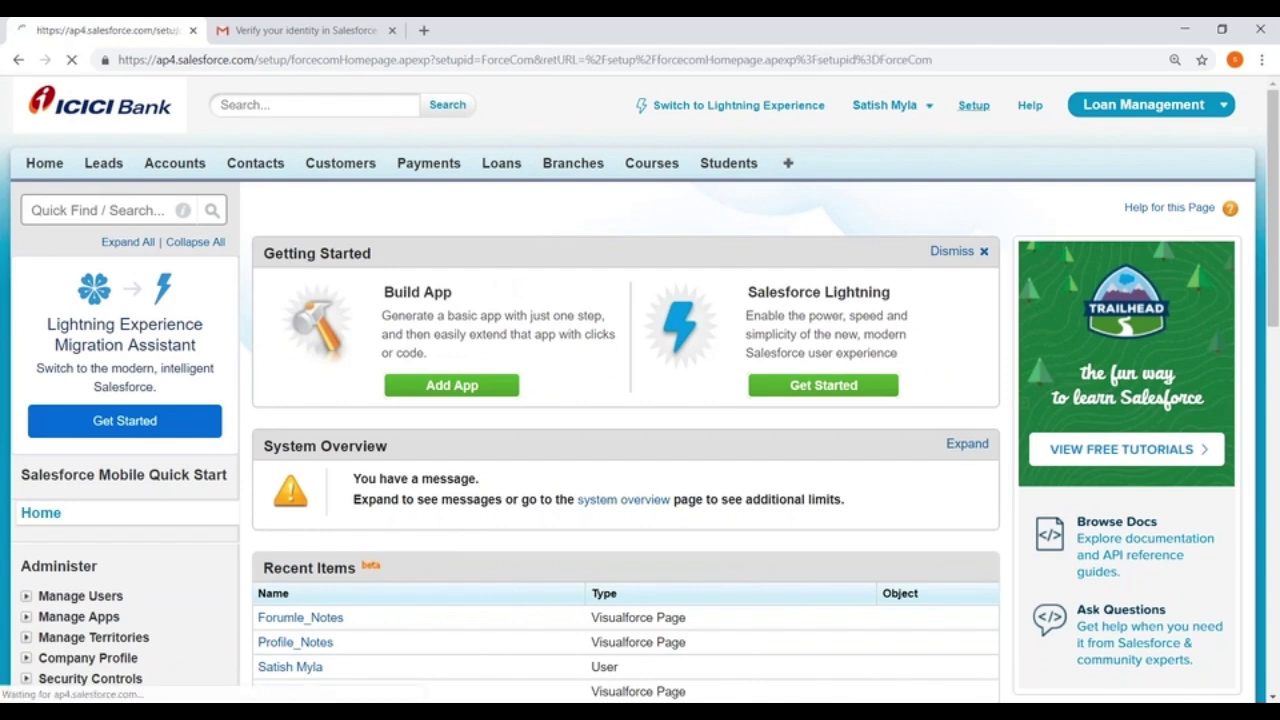
scroll(871, 112, down, 7)
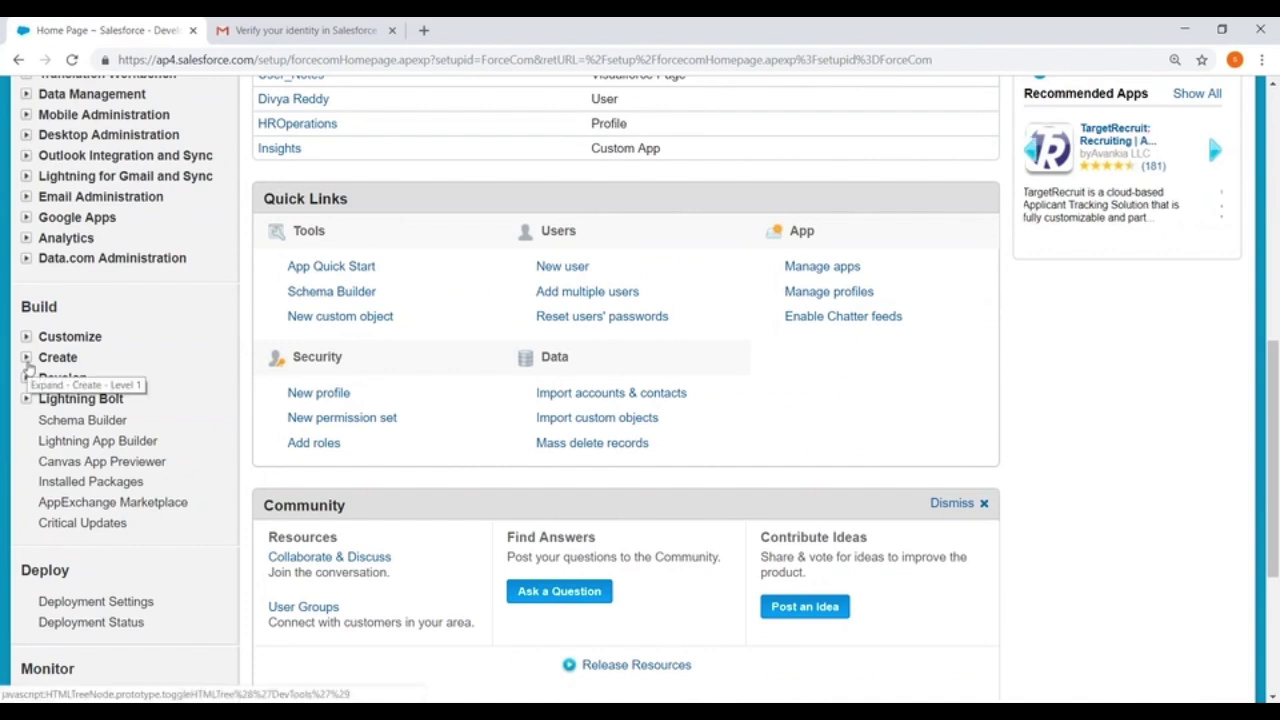
click(26, 358)
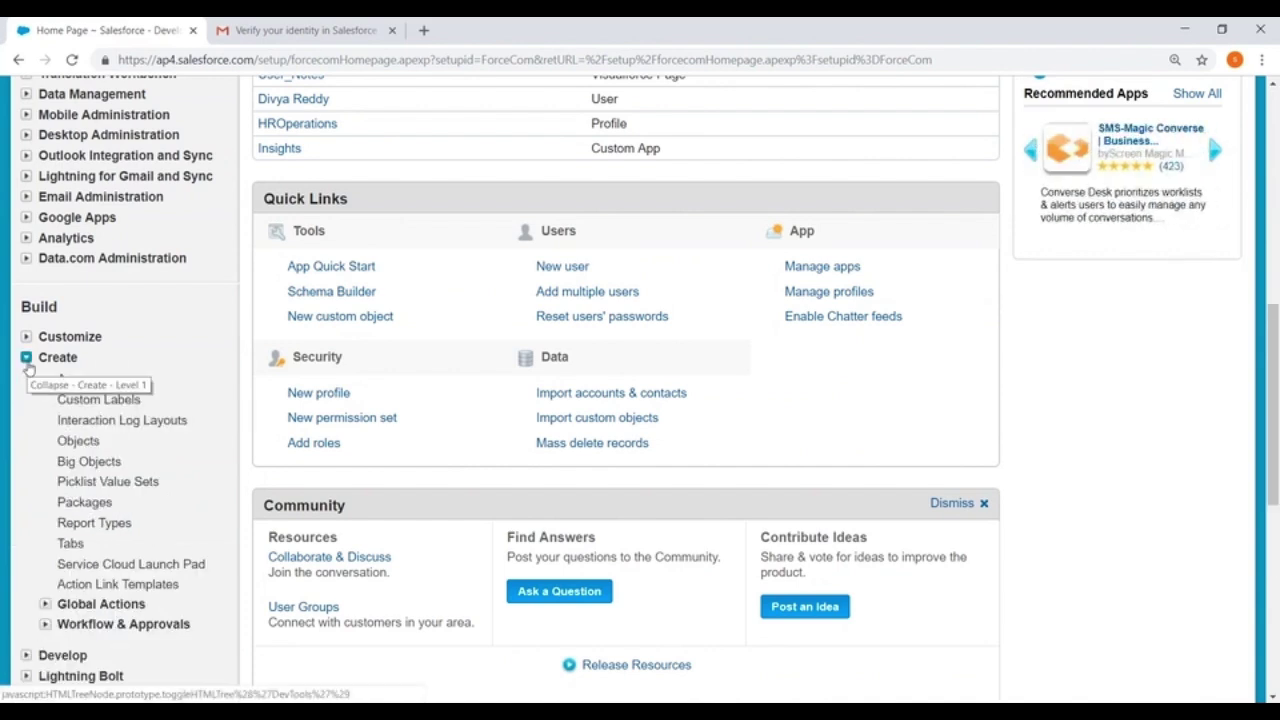
scroll(110, 400, down, 1)
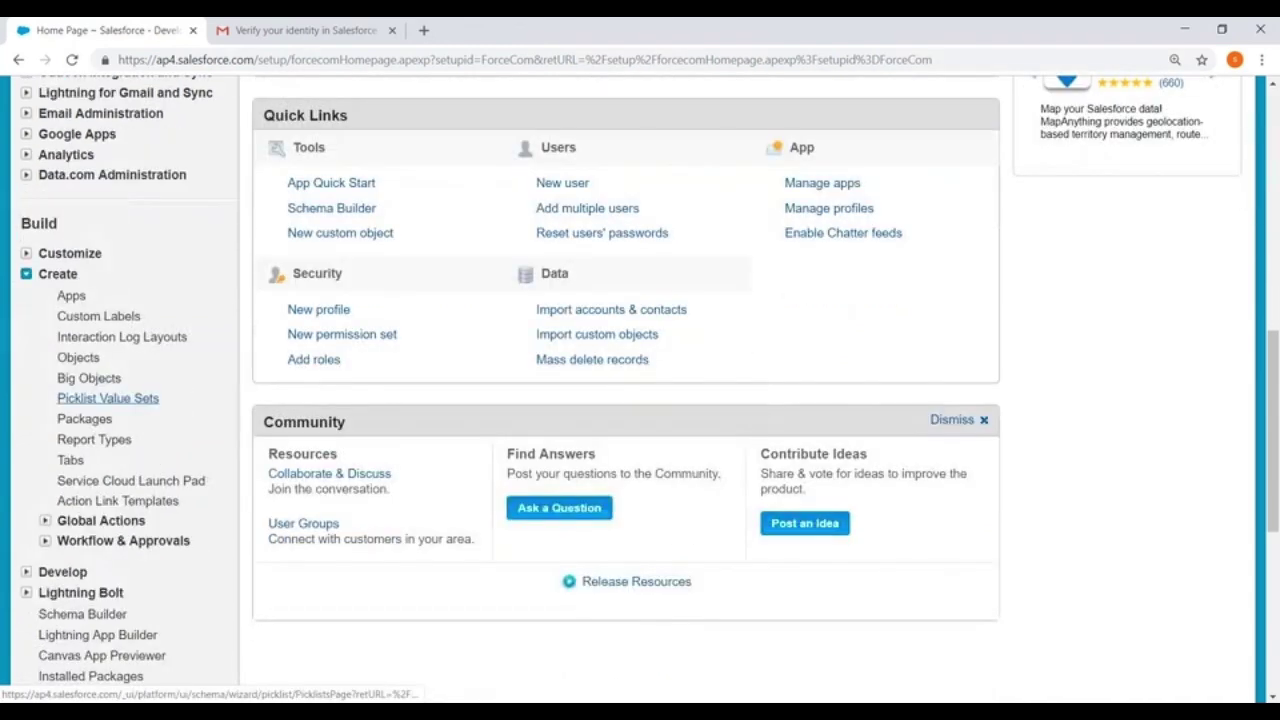
scroll(113, 408, down, 1)
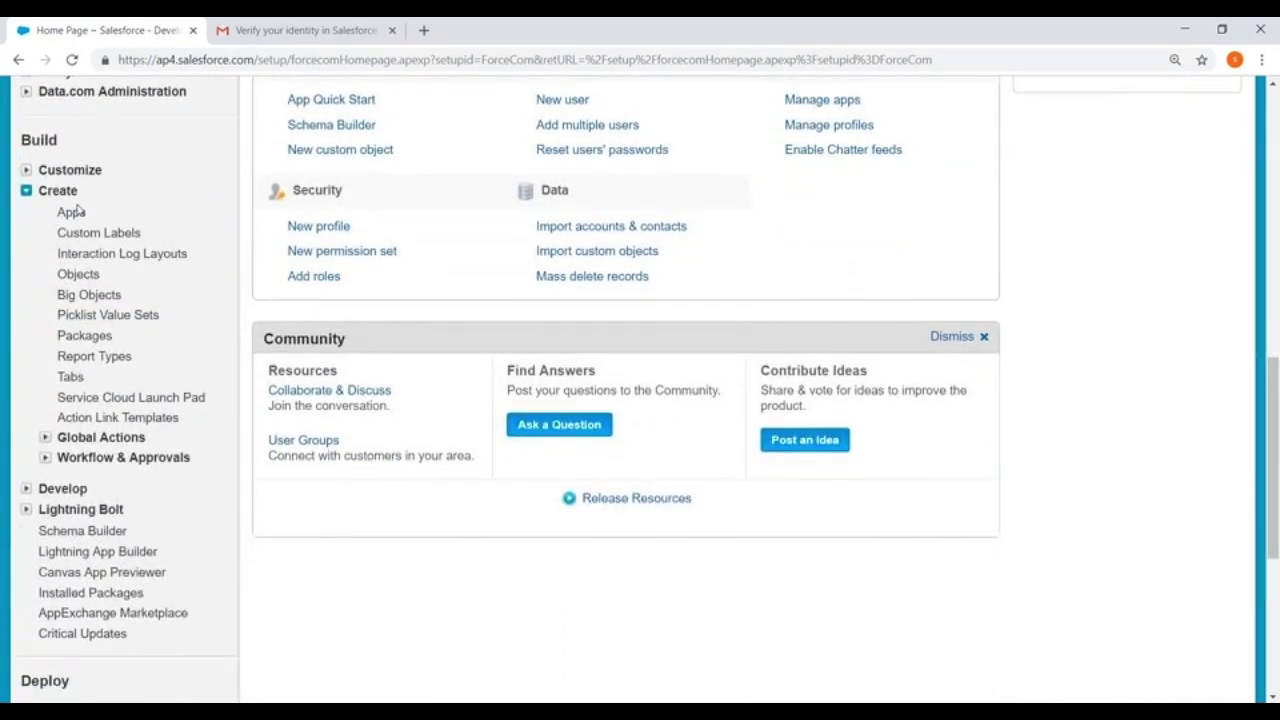
click(78, 274)
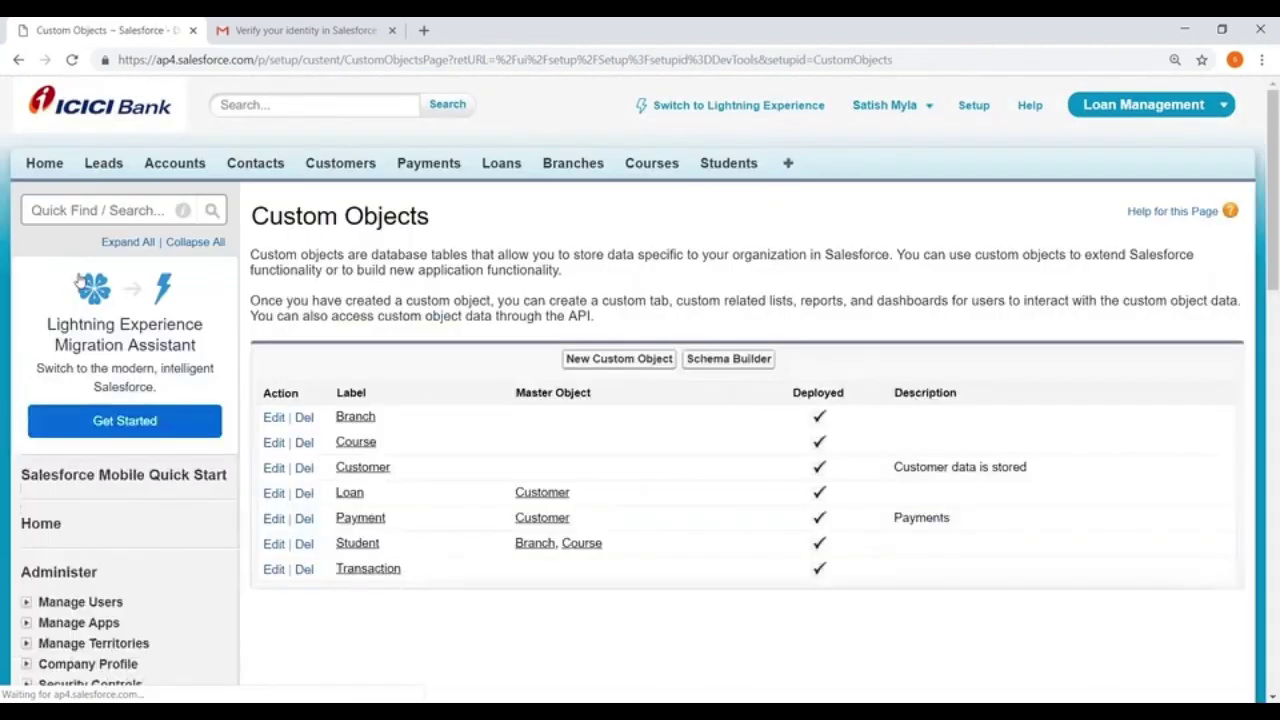
scroll(458, 362, down, 1)
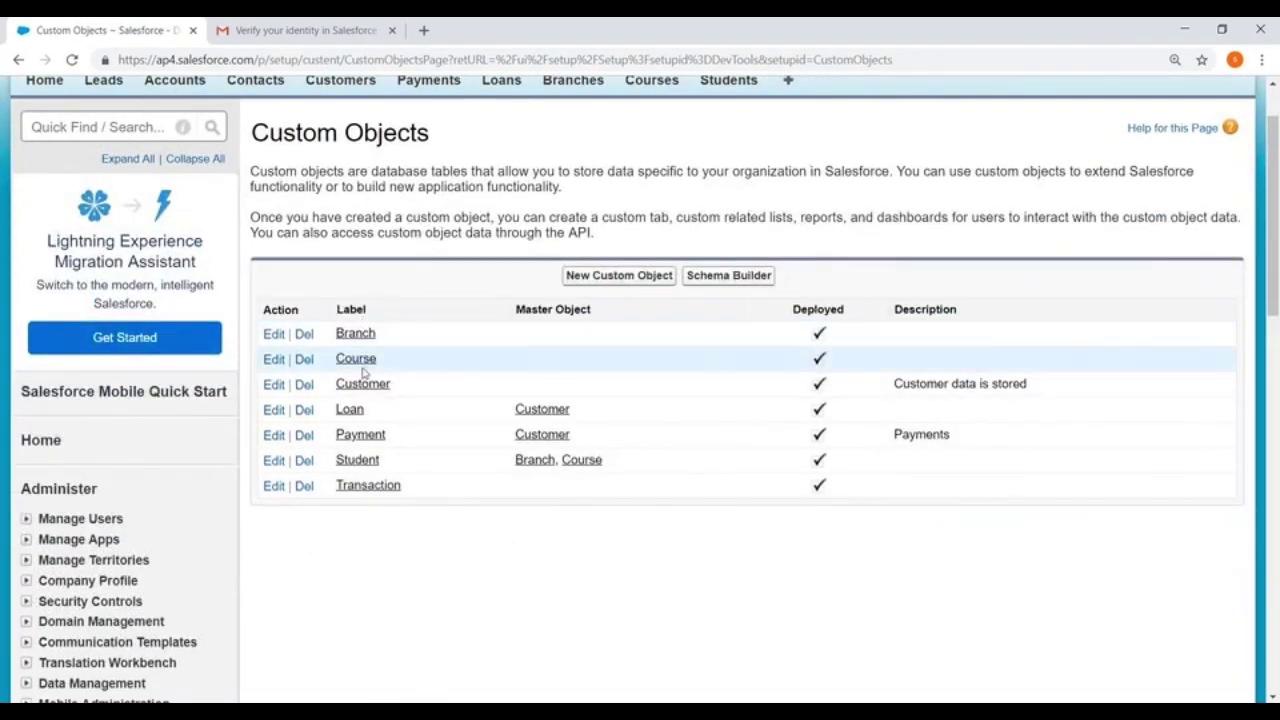
click(362, 384)
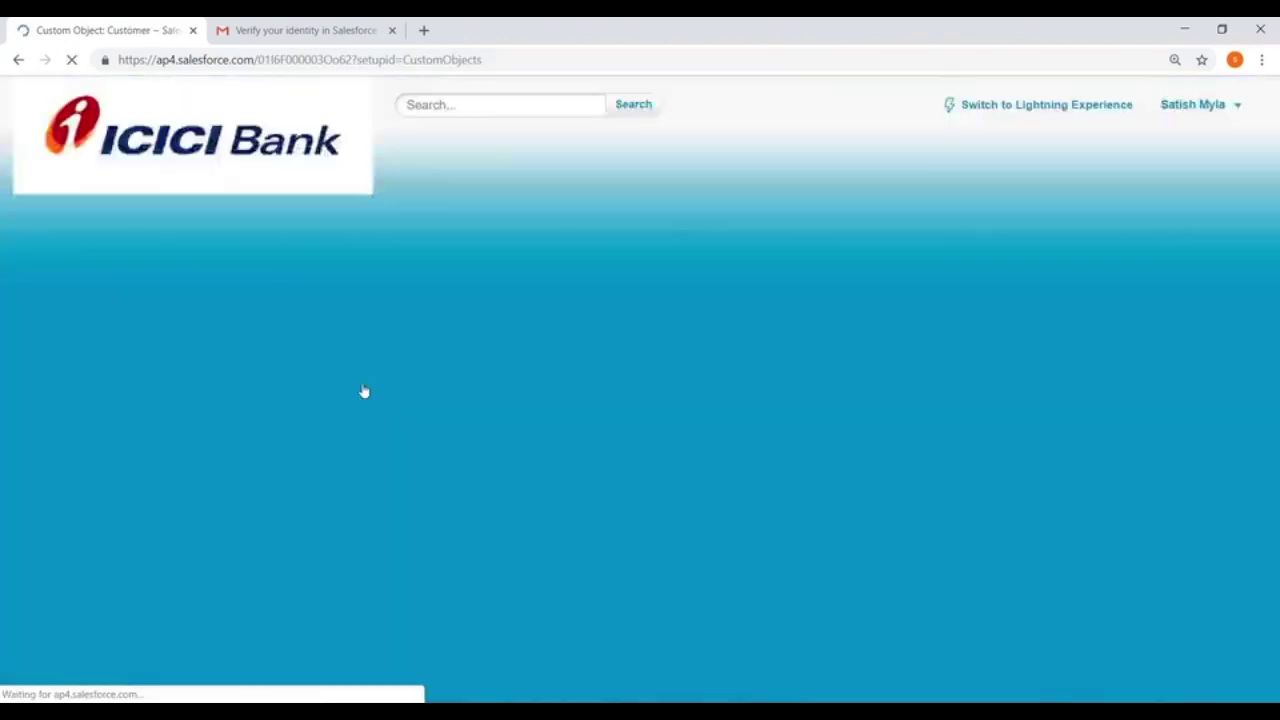
Start a new page layout from the Customer object's Page Layouts section
scroll(581, 391, down, 15)
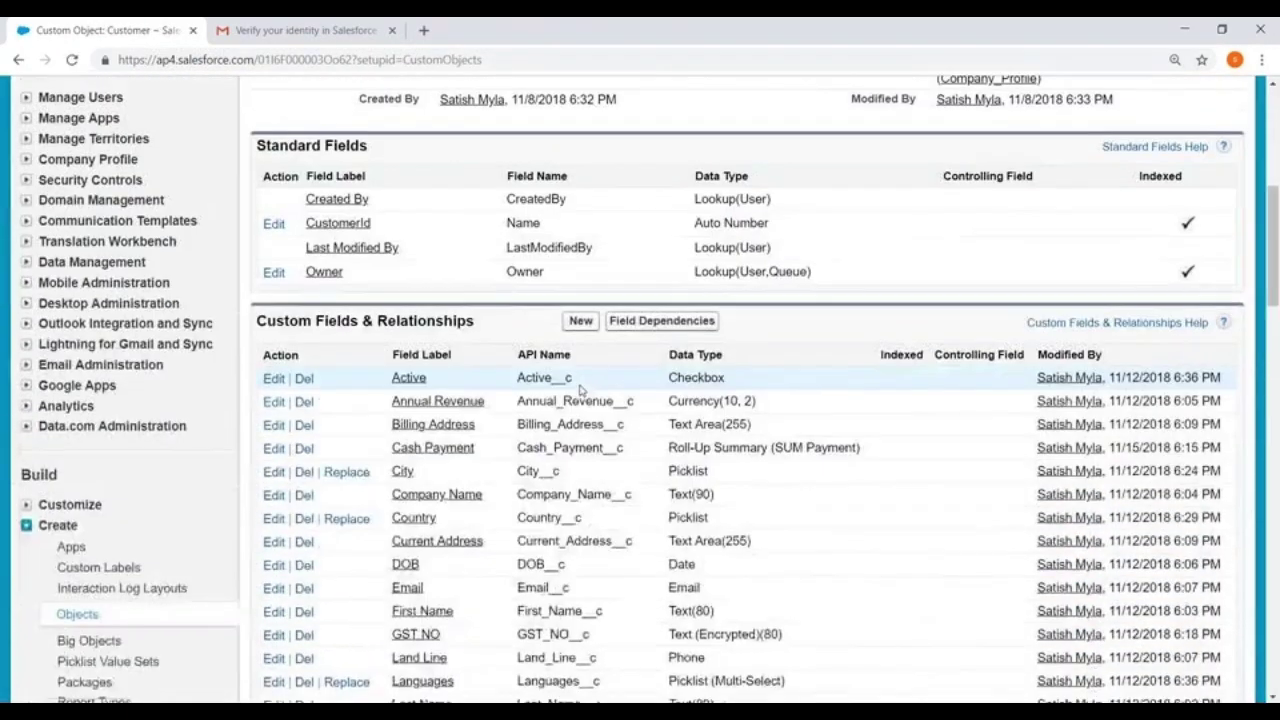
scroll(477, 360, down, 3)
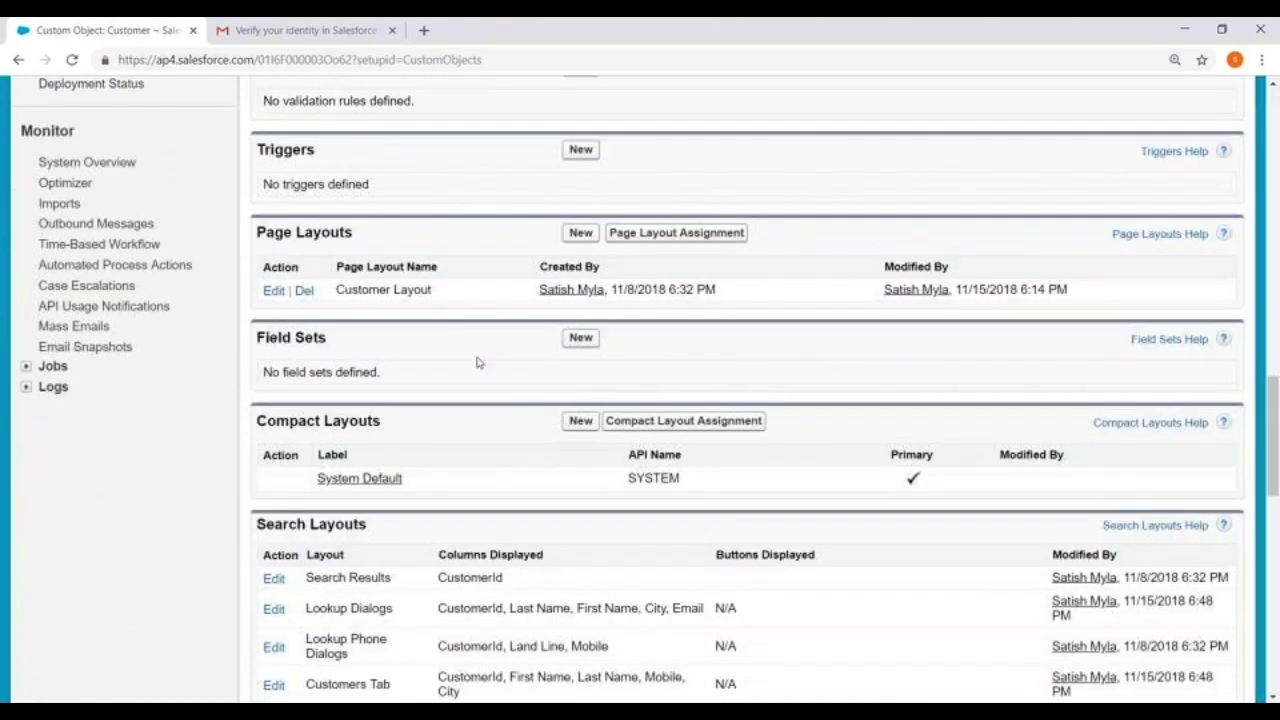
drag(257, 231, 392, 235)
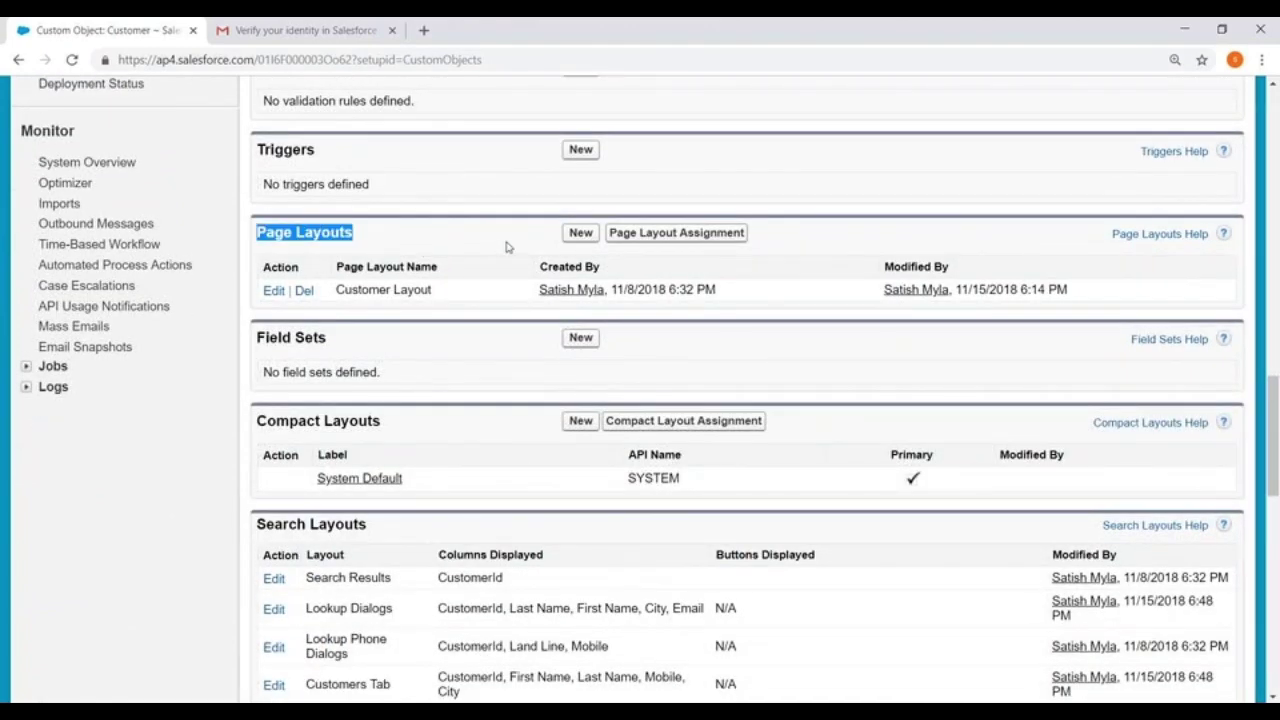
click(580, 233)
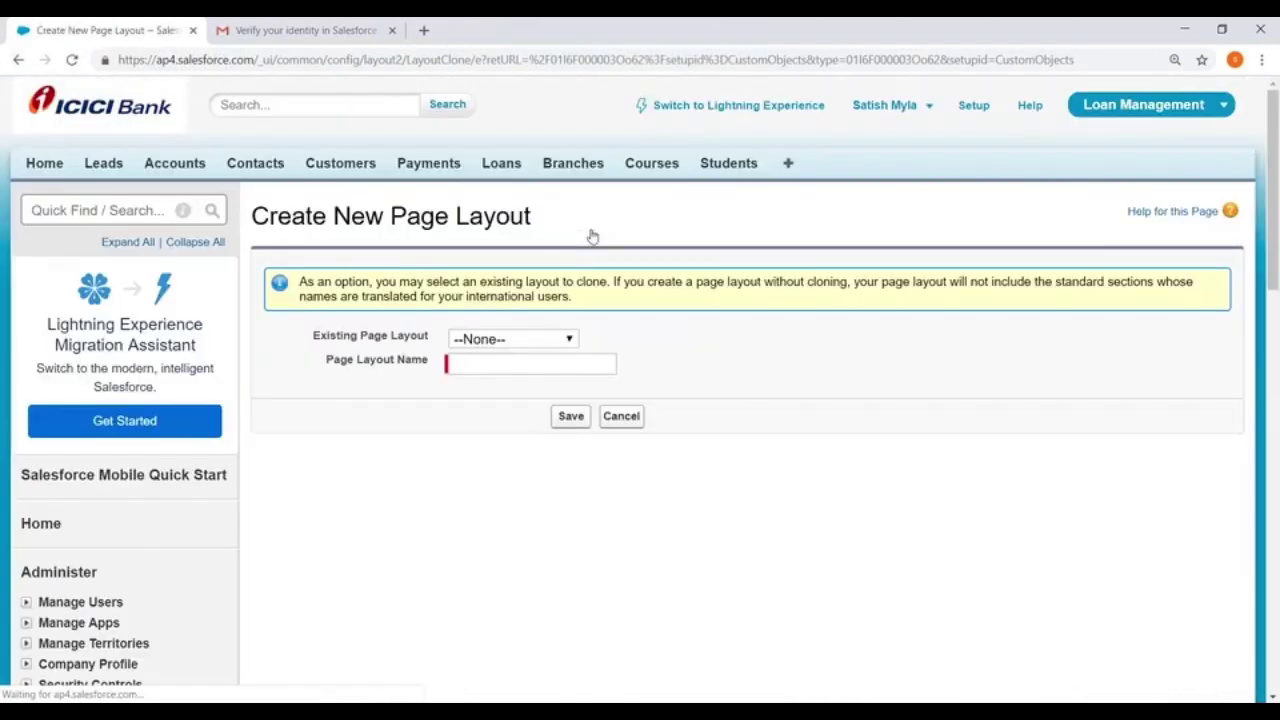
Name the new Customer page layout 'Person Layout' and save it
click(467, 362)
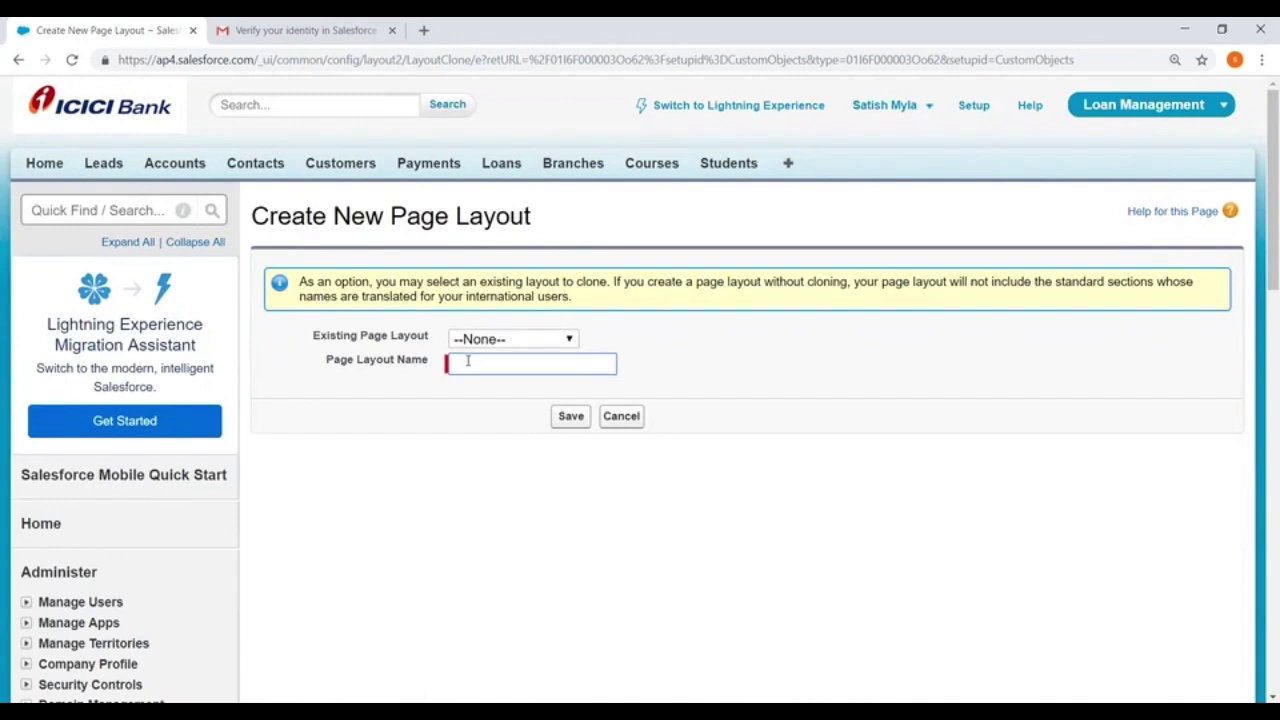
text(C)
key(BackSpace)
text(Persona)
key(BackSpace)
text(Layopu)
key(BackSpace)
text(ut)
click(570, 416)
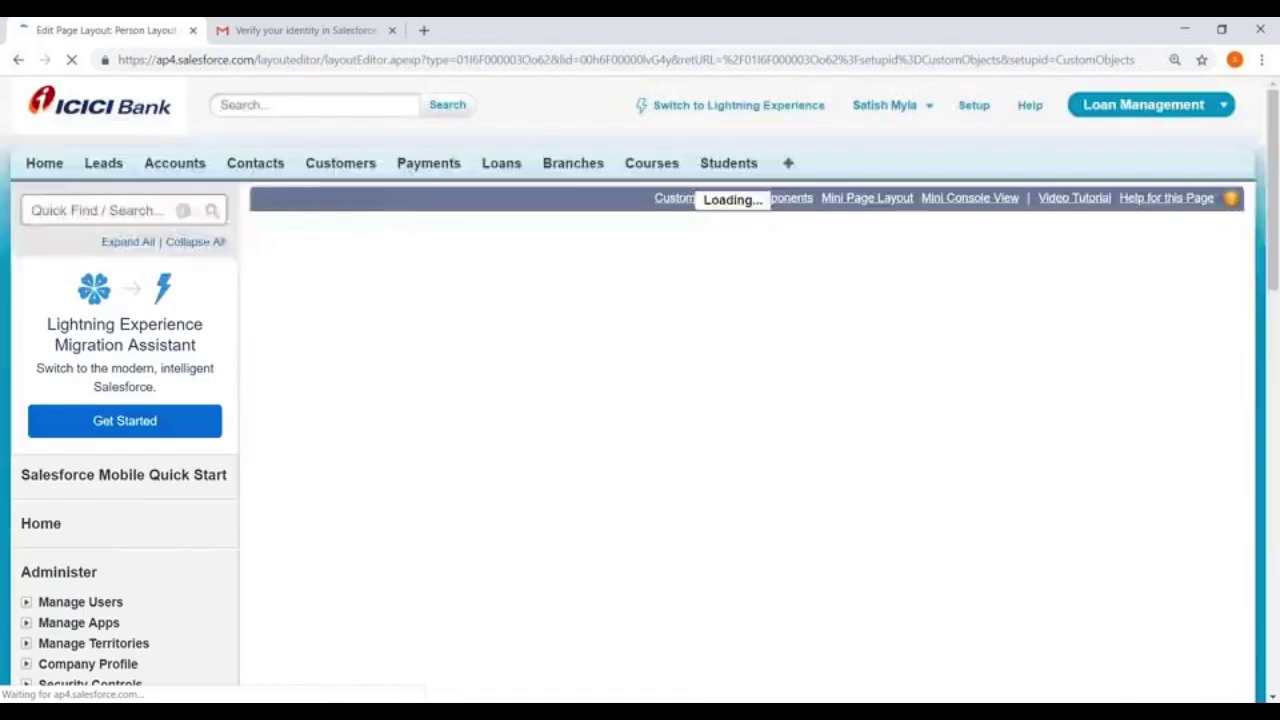
Add a 'Basic Information' section above Custom Links, header on edit page only, top-down tab order
scroll(473, 405, down, 5)
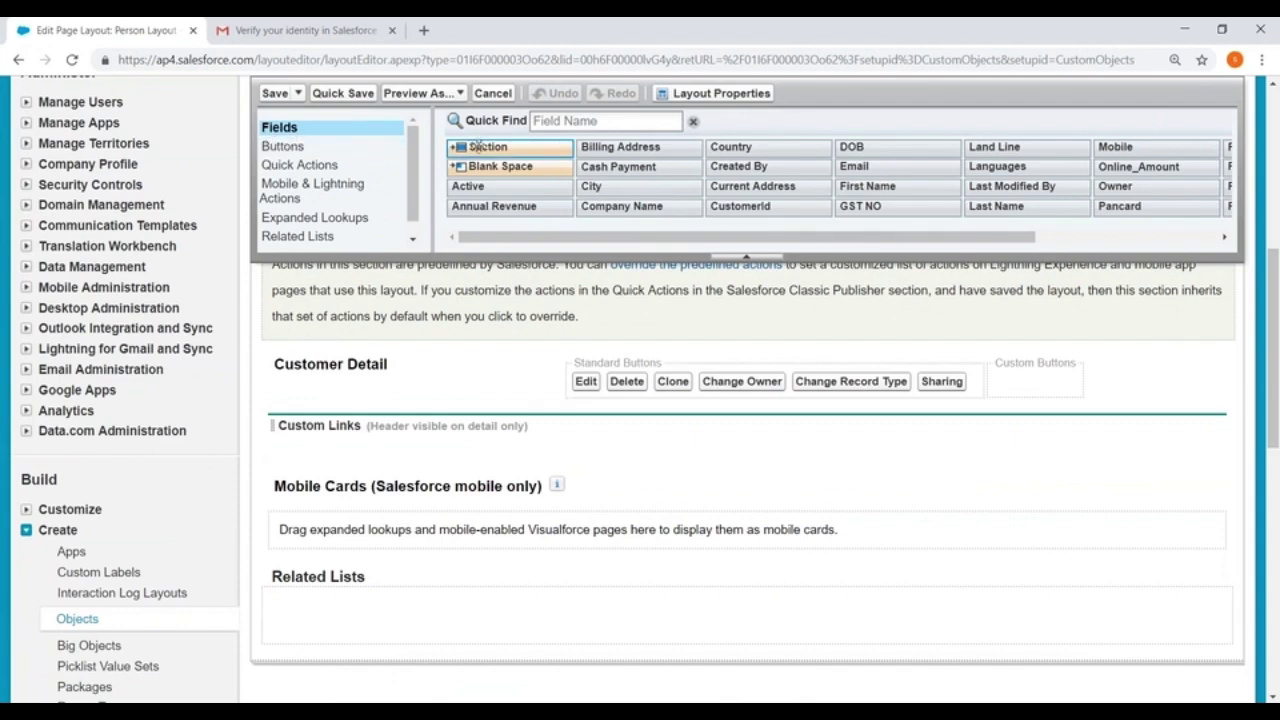
drag(490, 147, 371, 432)
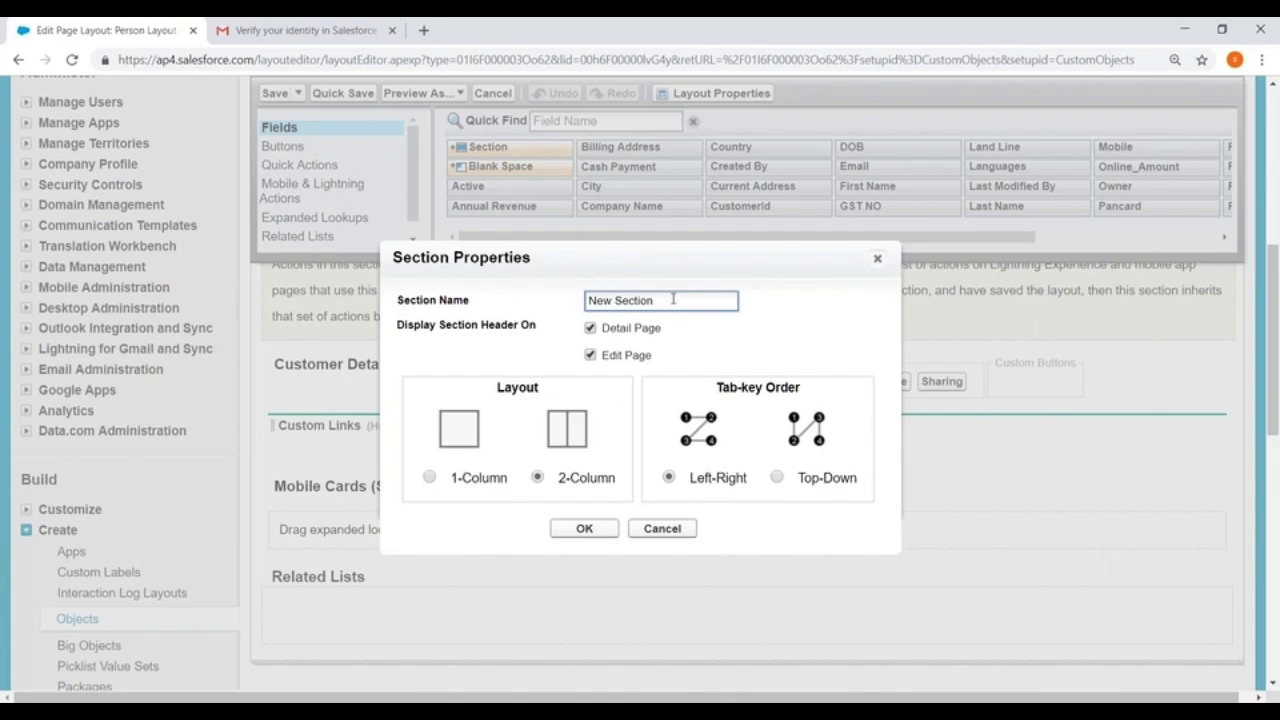
drag(673, 298, 520, 306)
key(BackSpace)
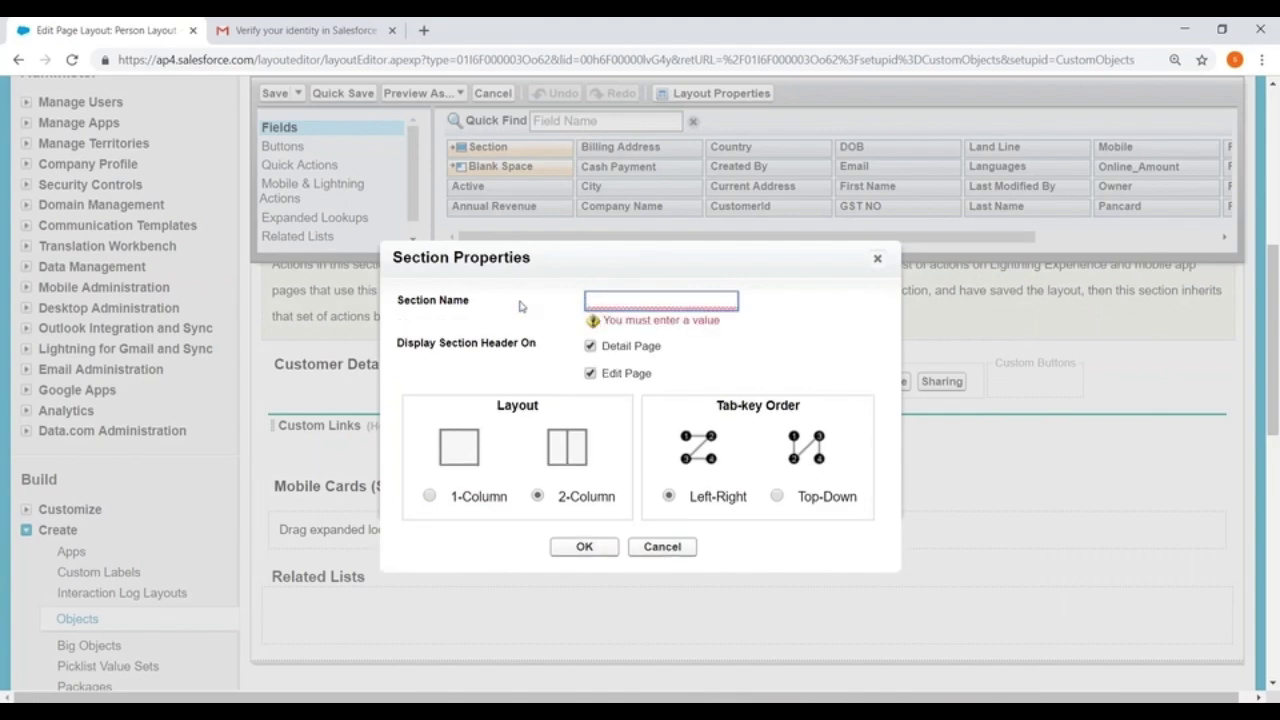
text(Basic Infor)
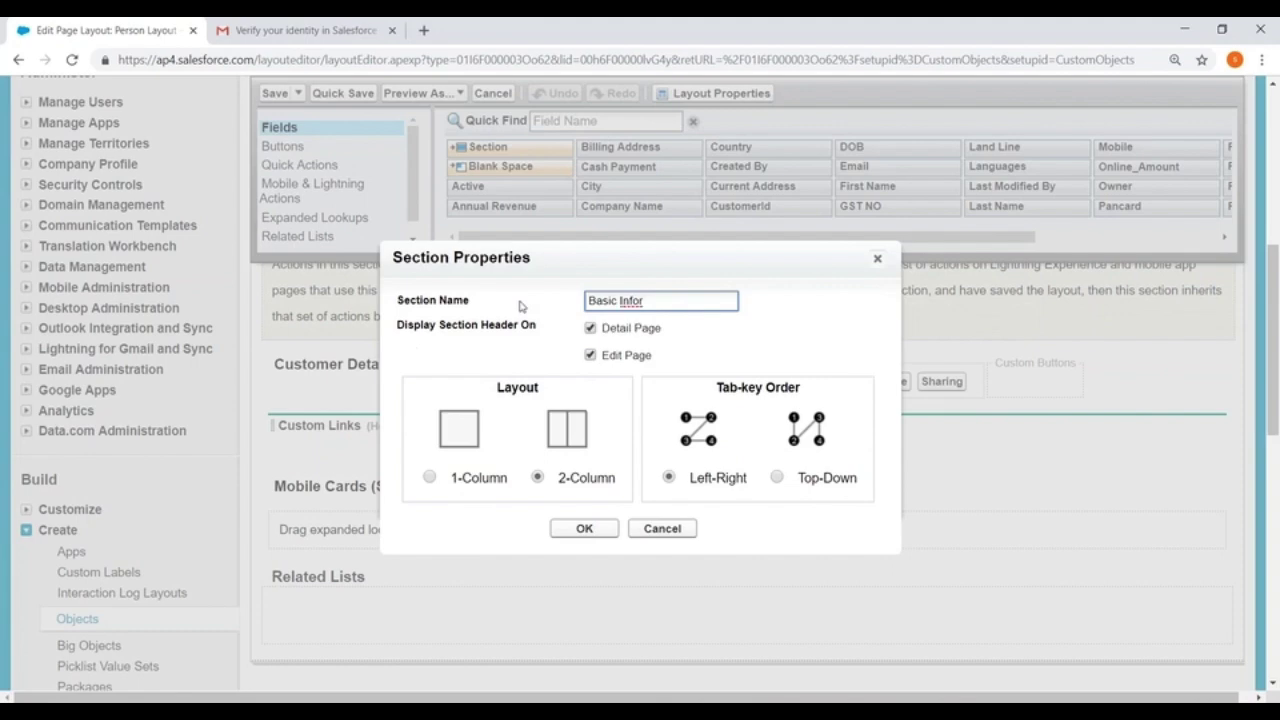
text(mation)
click(590, 328)
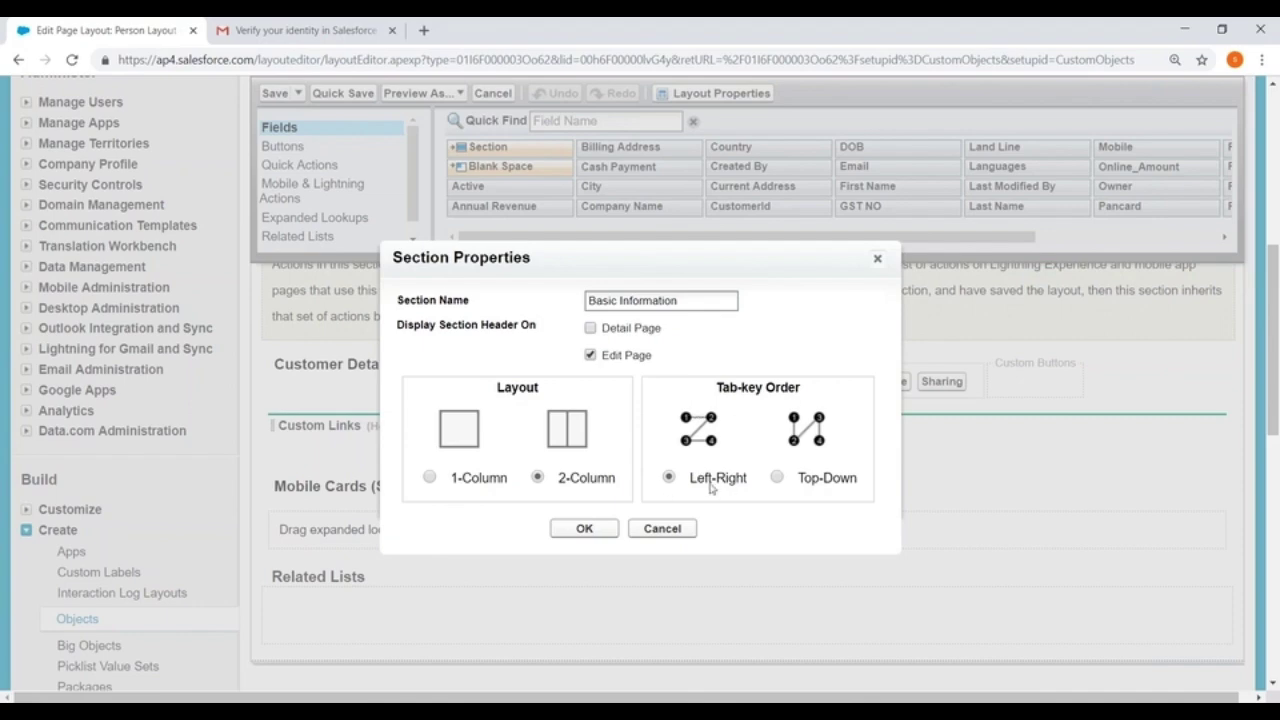
click(777, 477)
click(586, 530)
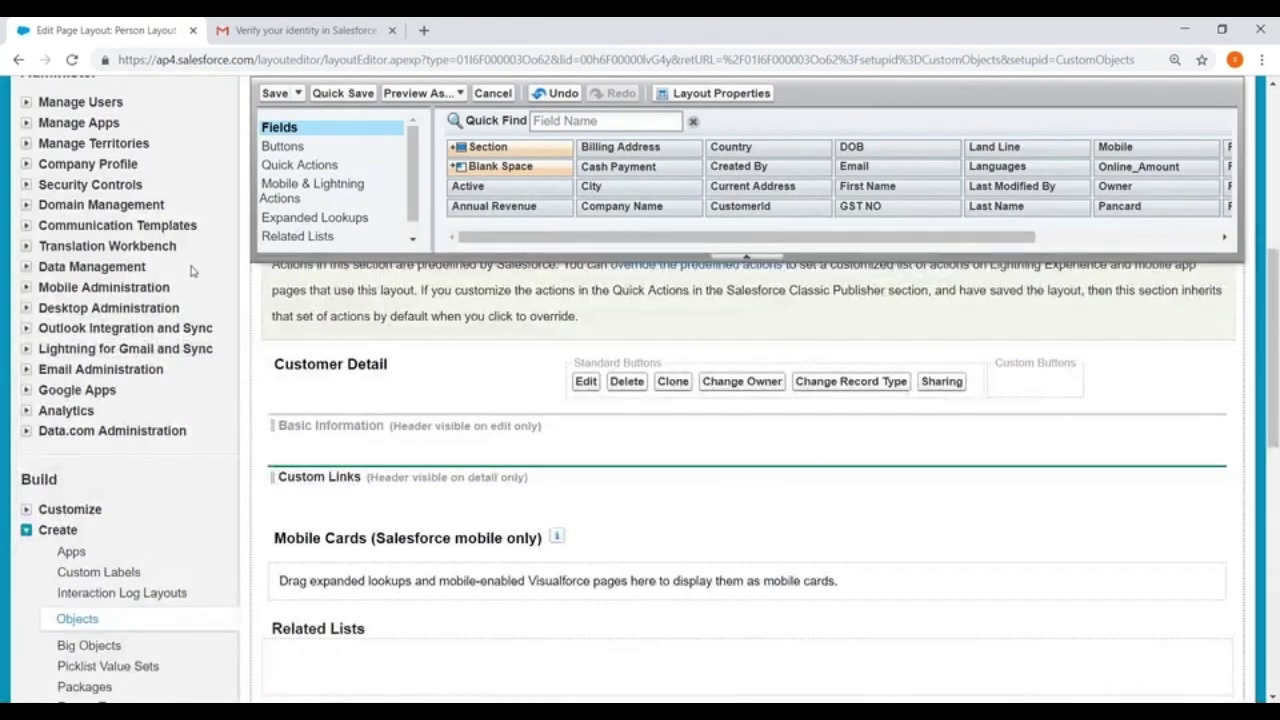
scroll(193, 270, up, 5)
Open Contacts in a new browser tab and start a new contact record
right_click(268, 166)
click(305, 175)
click(275, 31)
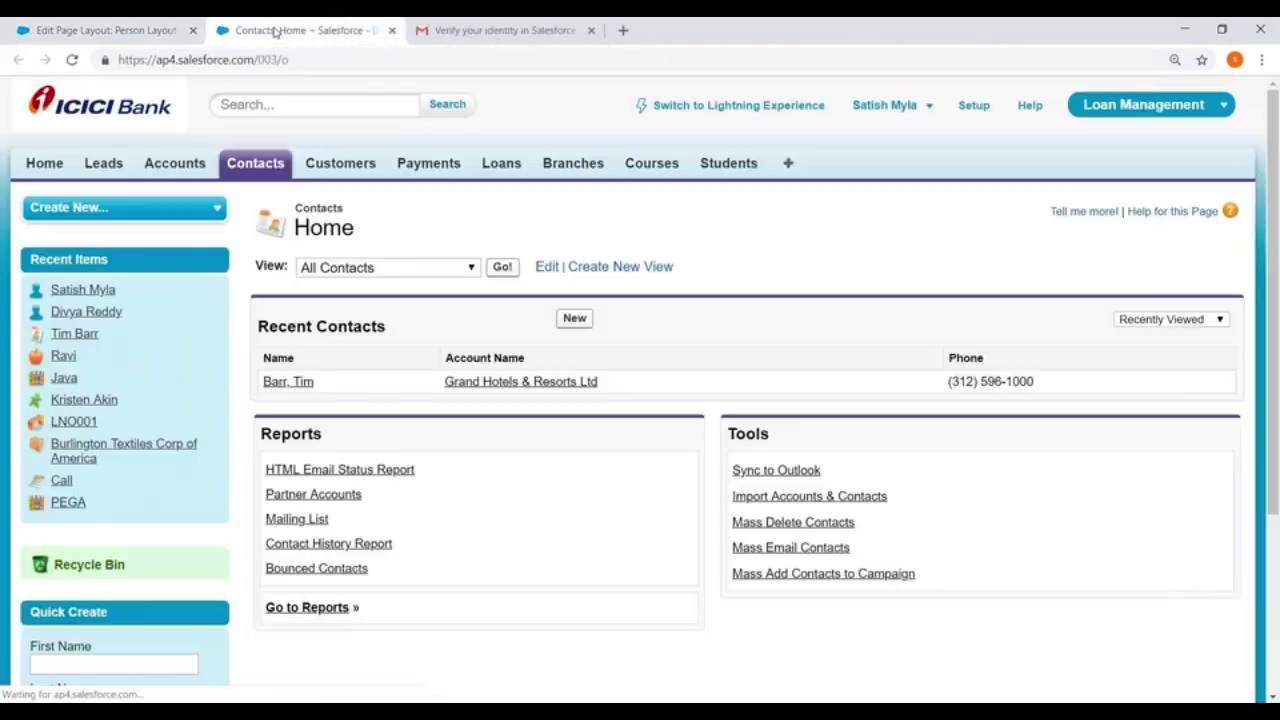
click(578, 325)
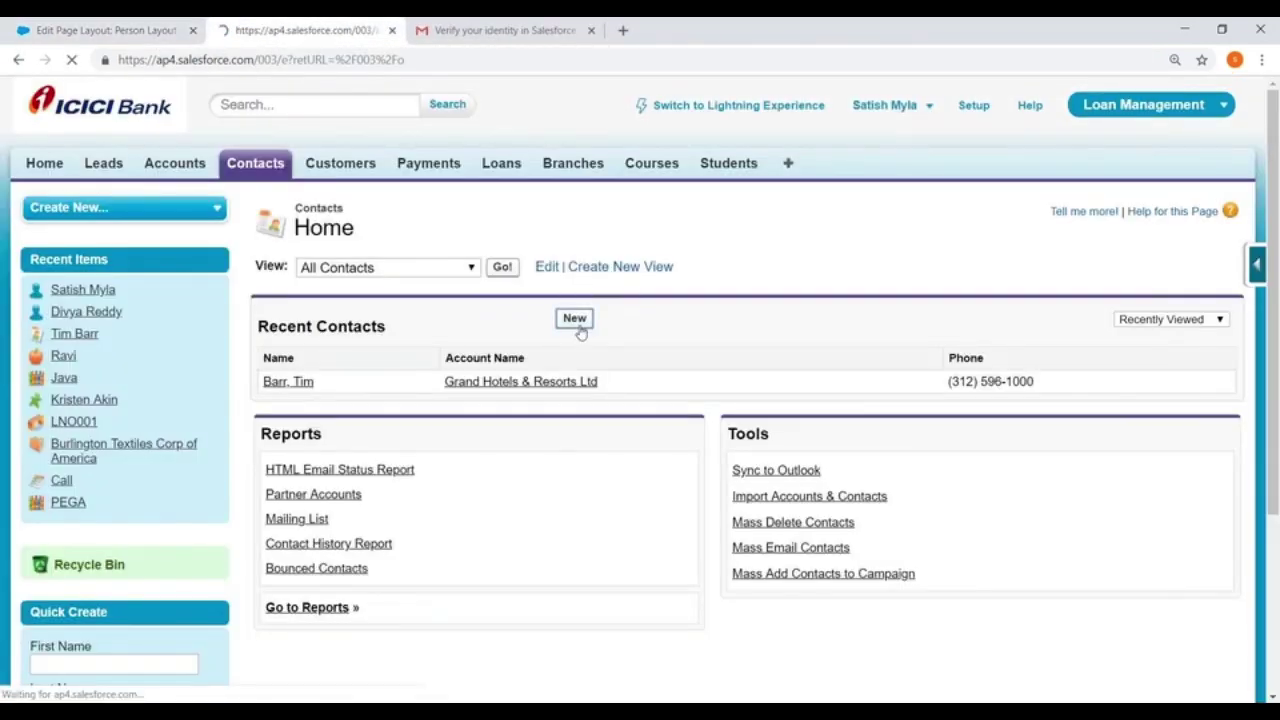
Review the New Contact form fields, then return to the Person Layout editor
scroll(580, 332, down, 1)
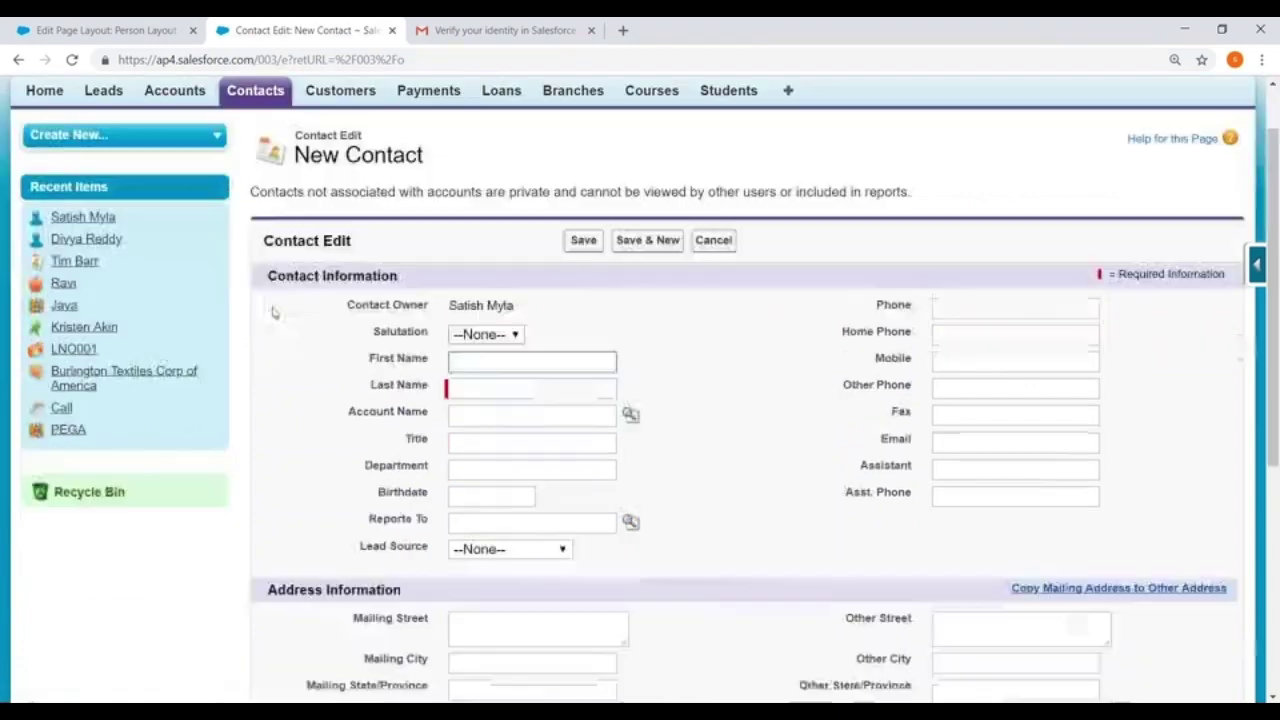
drag(266, 266, 510, 259)
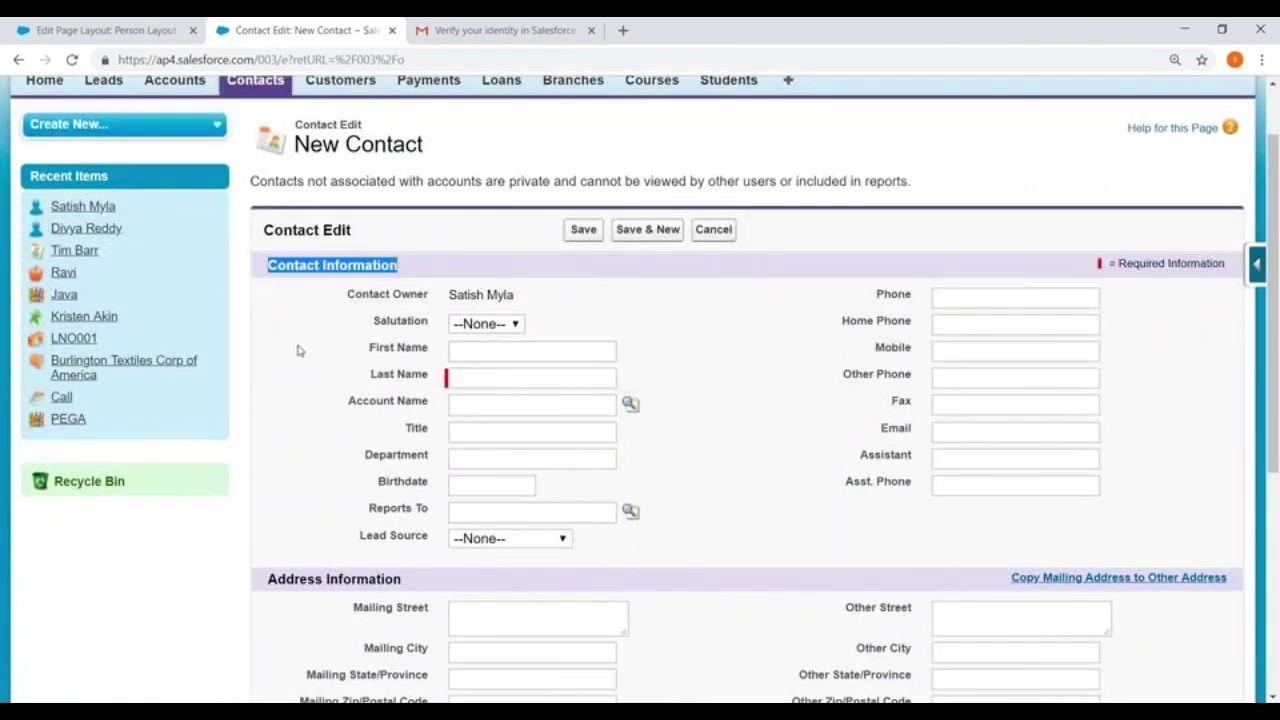
scroll(300, 340, down, 2)
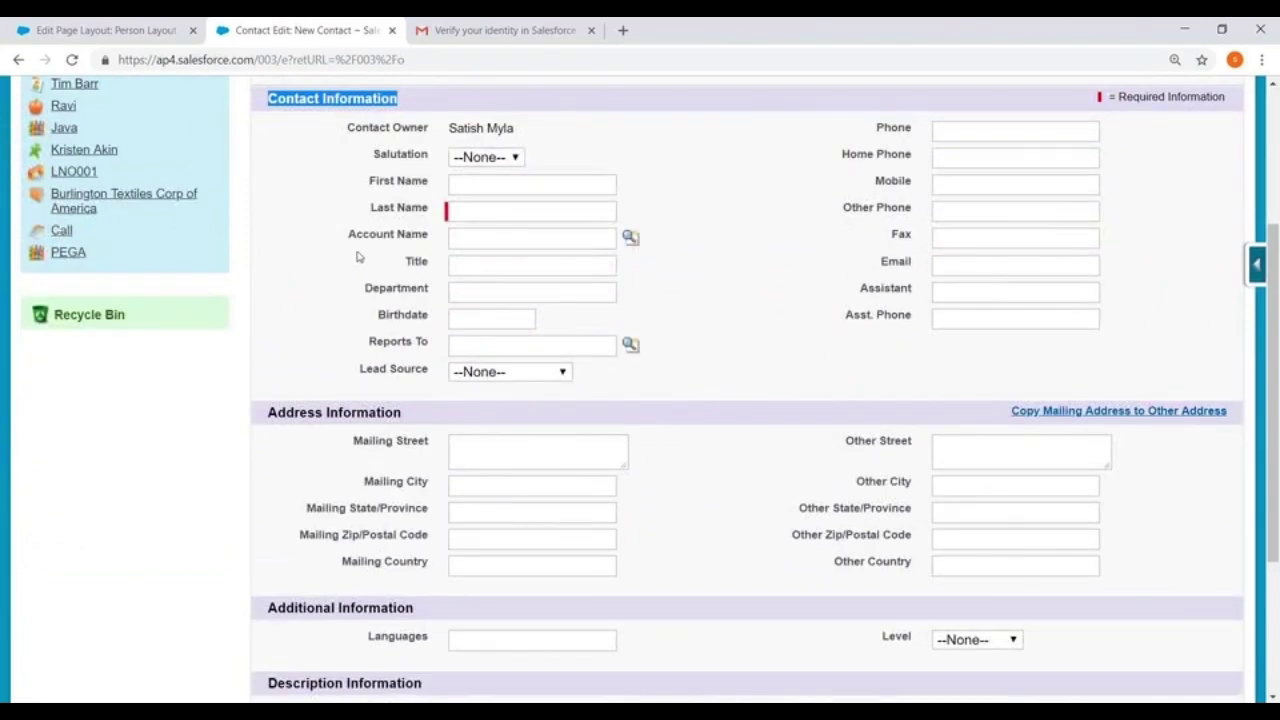
scroll(320, 290, down, 3)
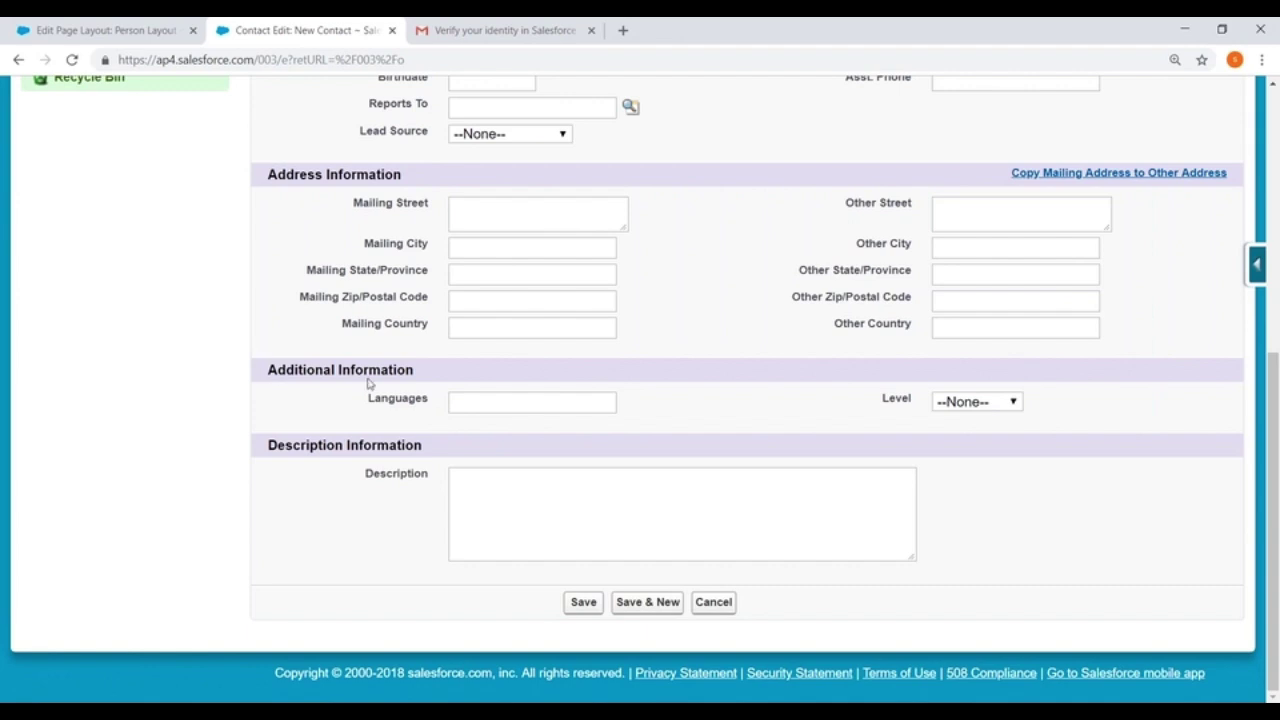
scroll(370, 410, up, 1)
scroll(380, 398, up, 4)
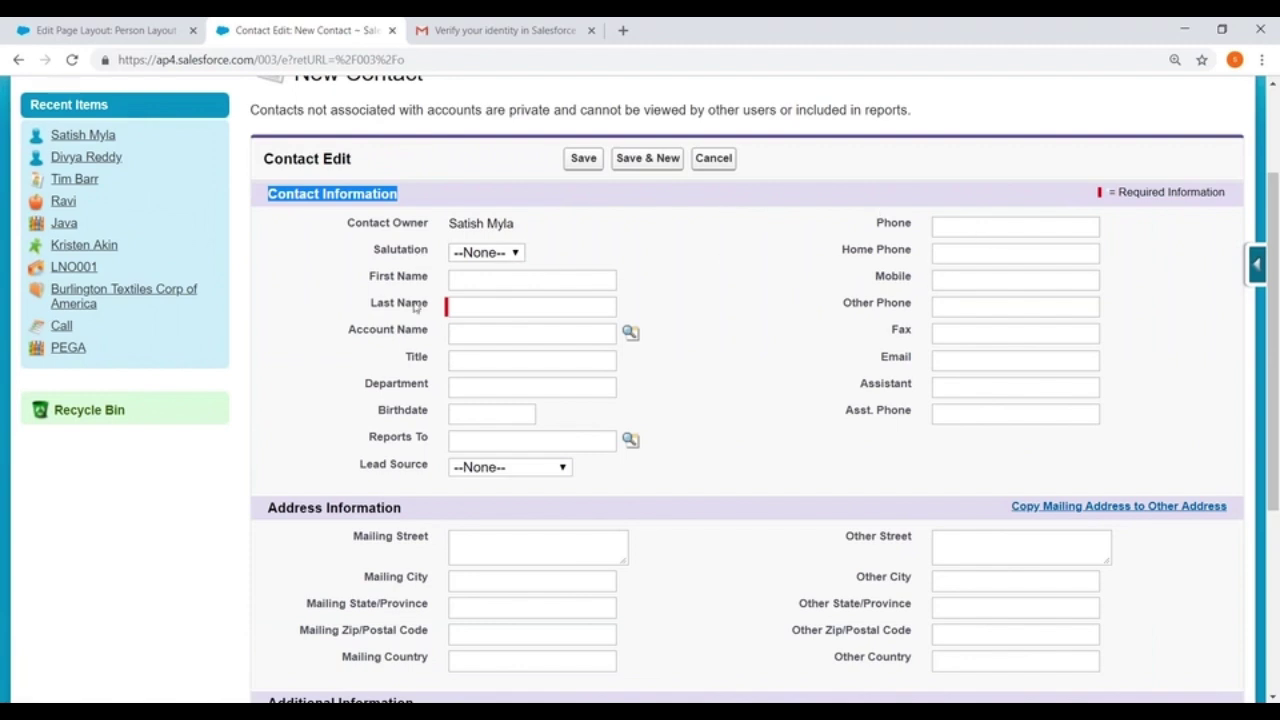
click(498, 279)
key(Tab)
key(Tab)
key(Tab)
key(Tab)
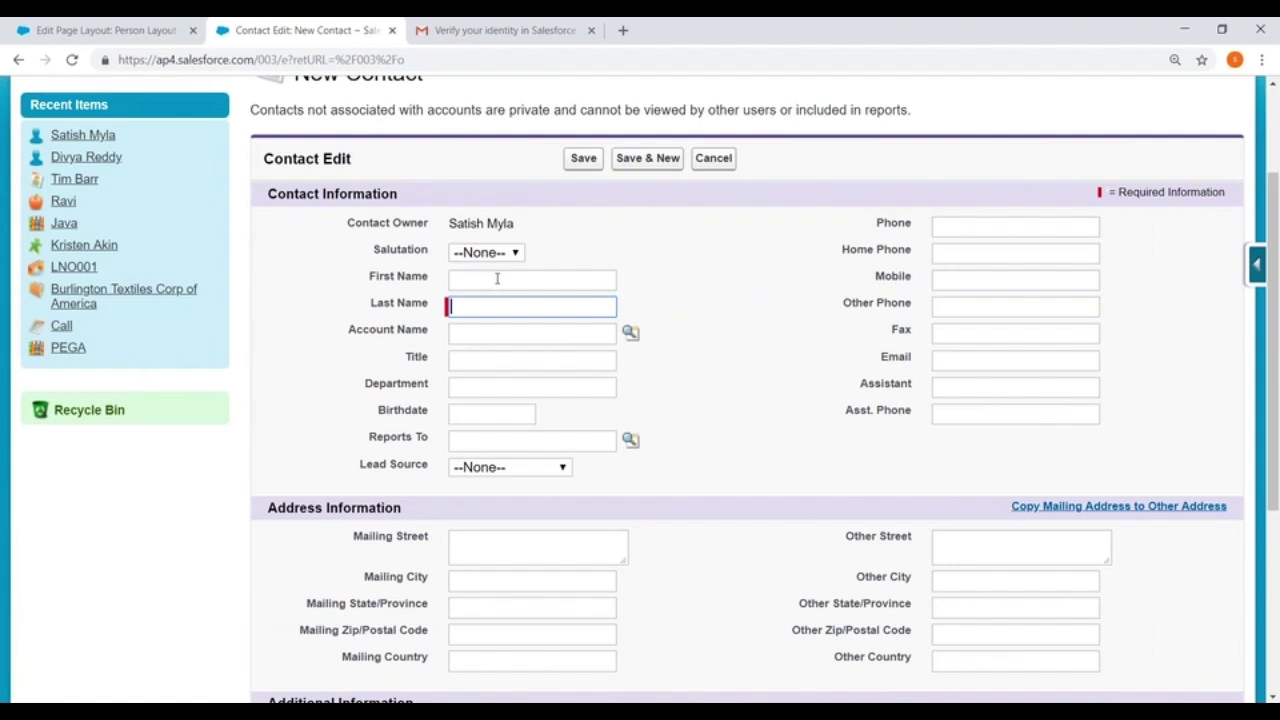
key(Tab)
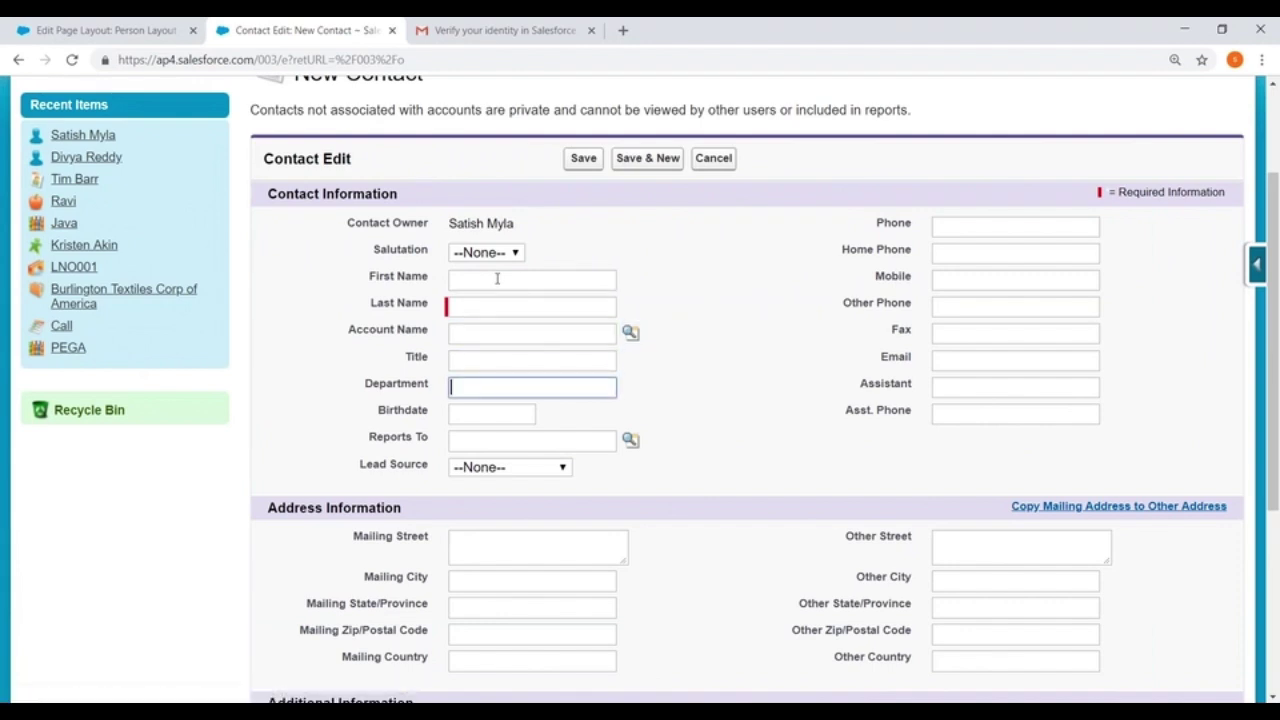
key(Tab)
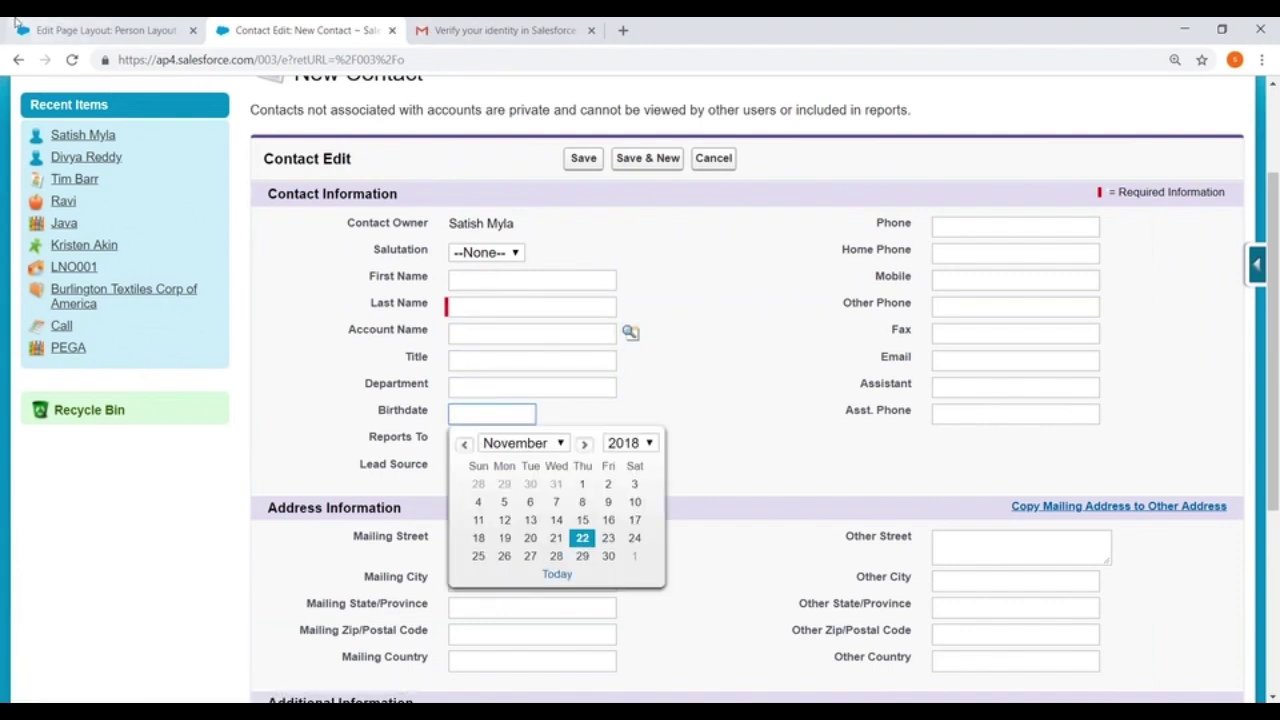
click(105, 30)
scroll(809, 423, down, 6)
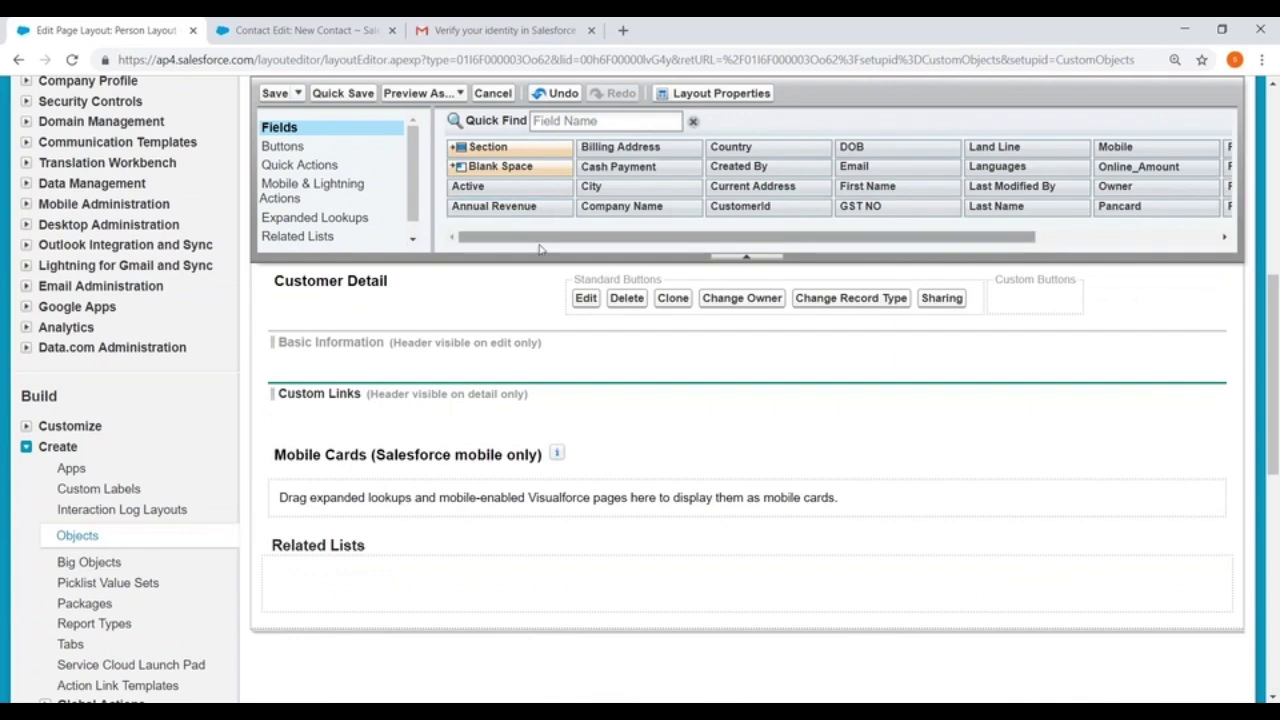
Place First Name, Last Name, CustomerId, Created By and Owner into Basic Information
drag(898, 183, 327, 357)
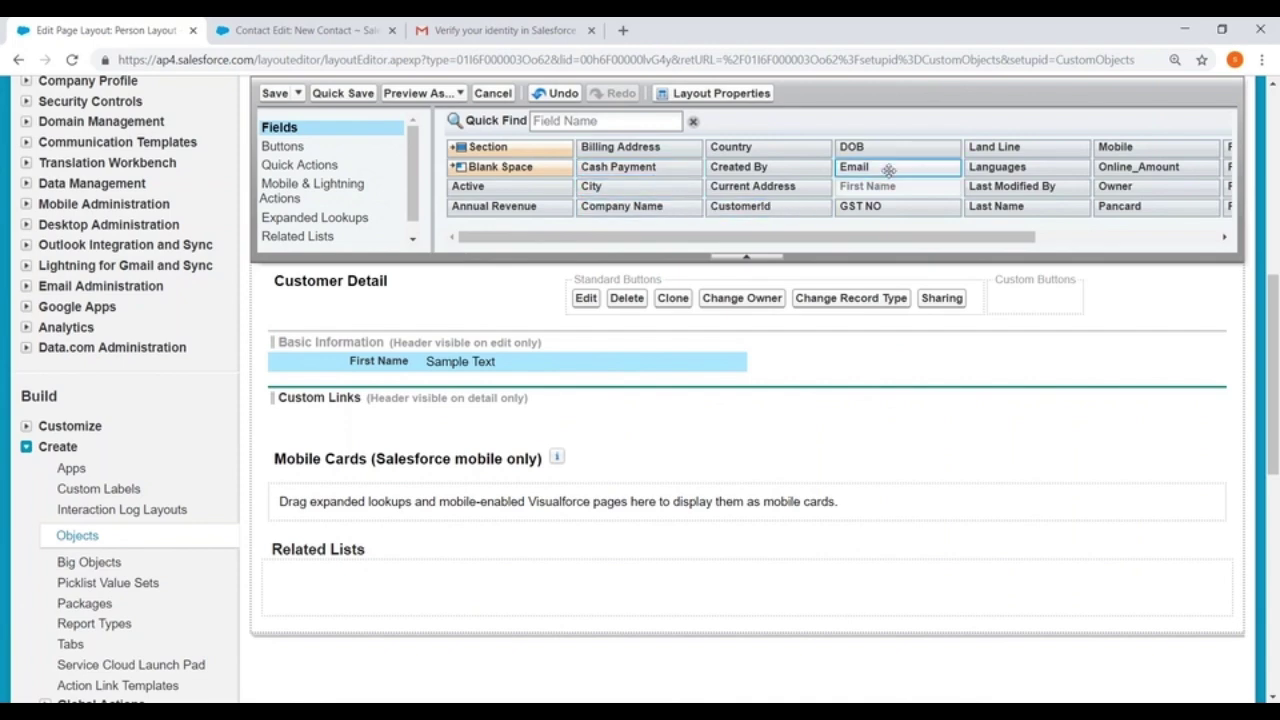
drag(1000, 207, 358, 376)
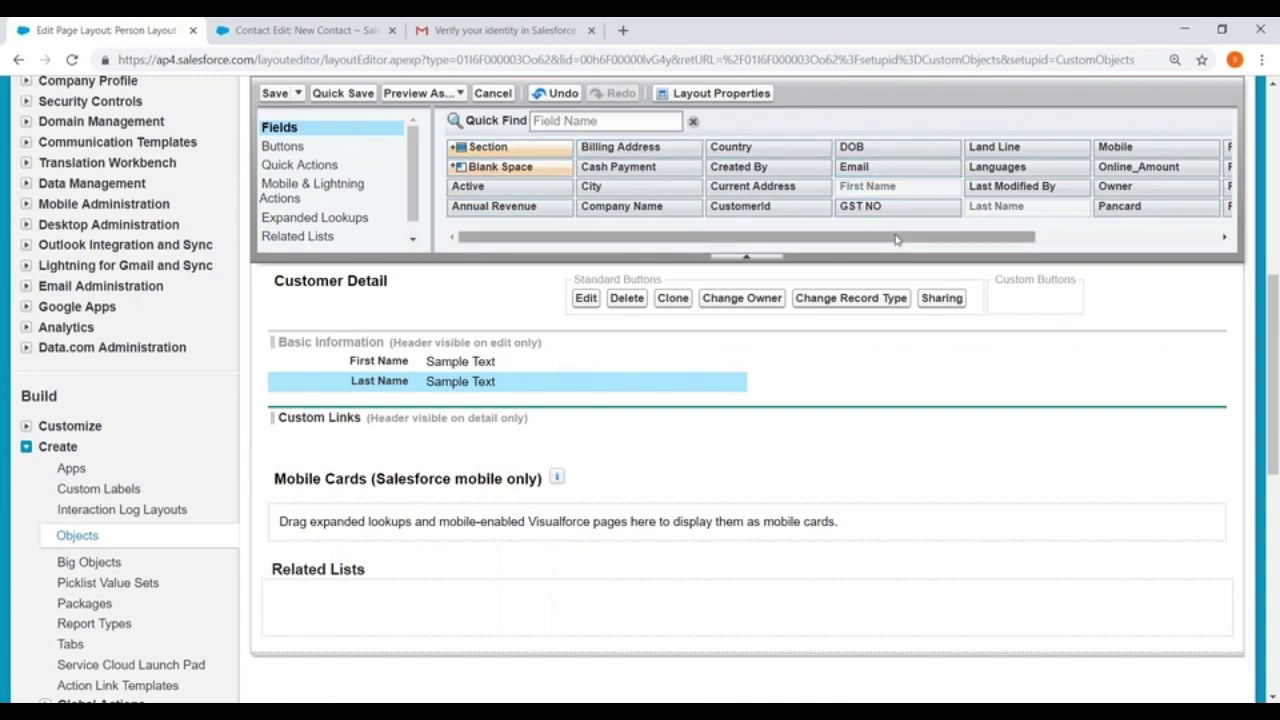
drag(740, 206, 375, 352)
drag(738, 166, 856, 344)
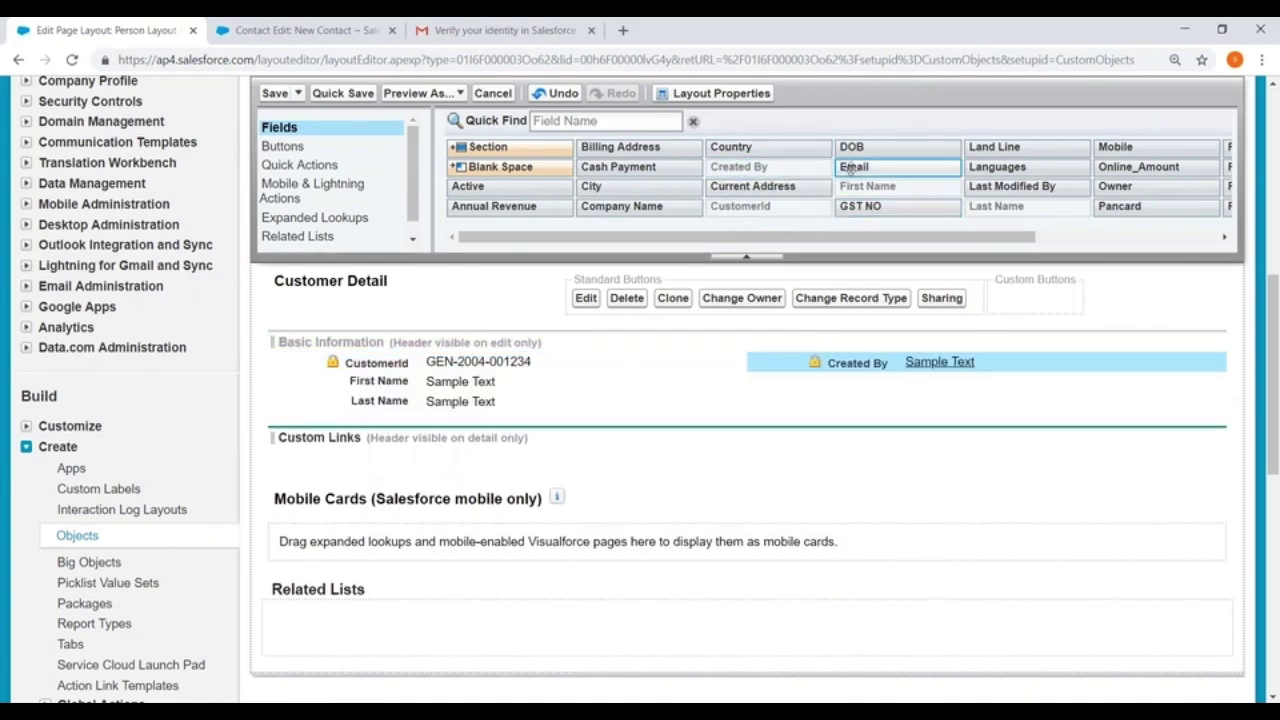
drag(815, 244, 999, 245)
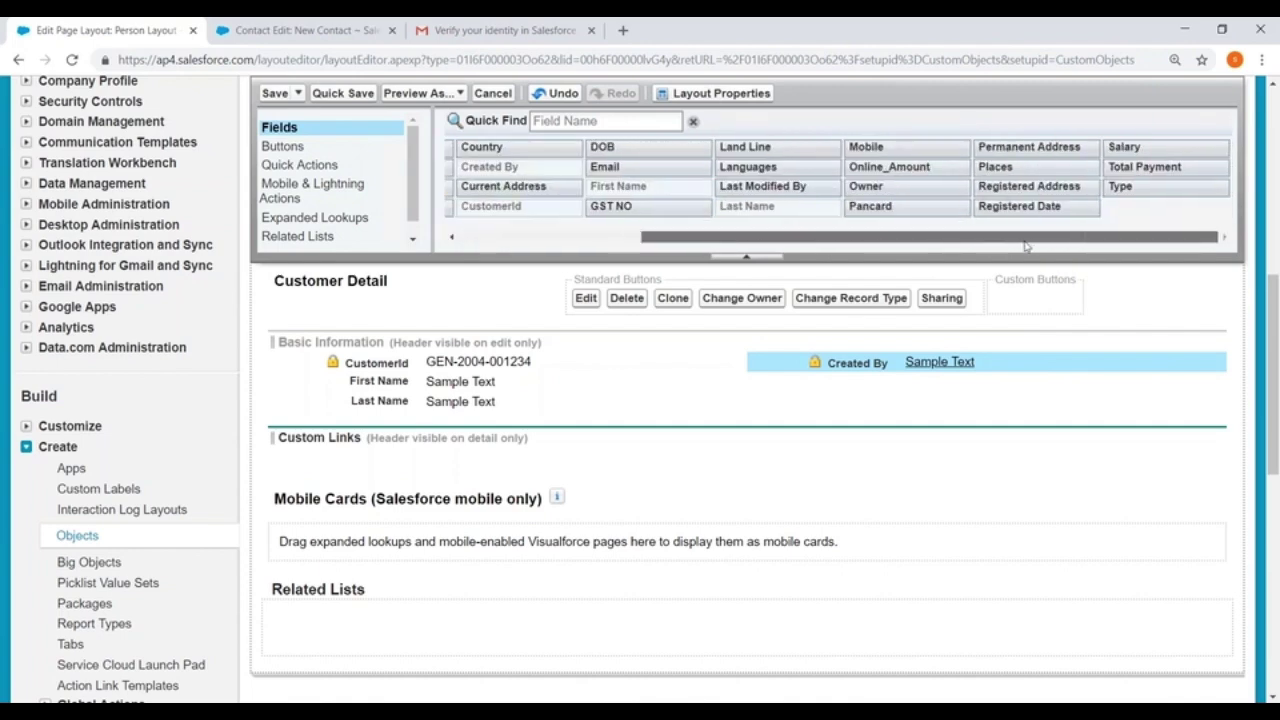
drag(878, 190, 862, 385)
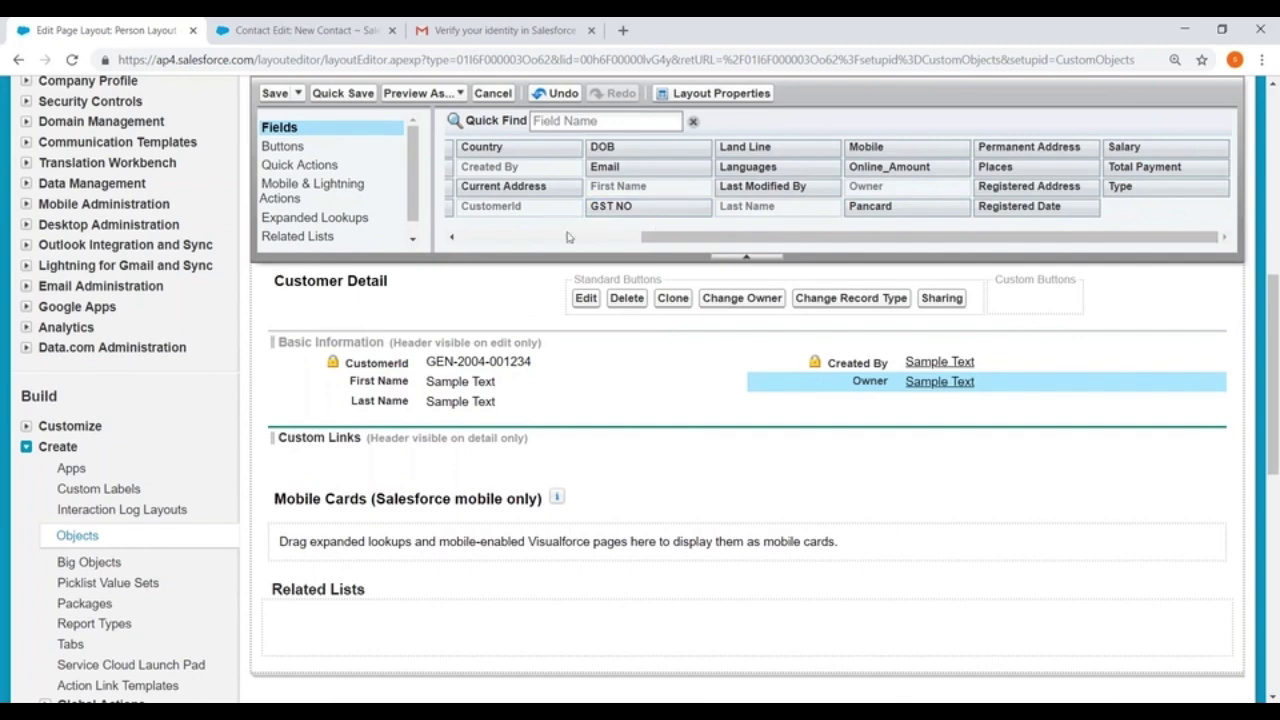
drag(678, 242, 404, 245)
drag(716, 234, 484, 253)
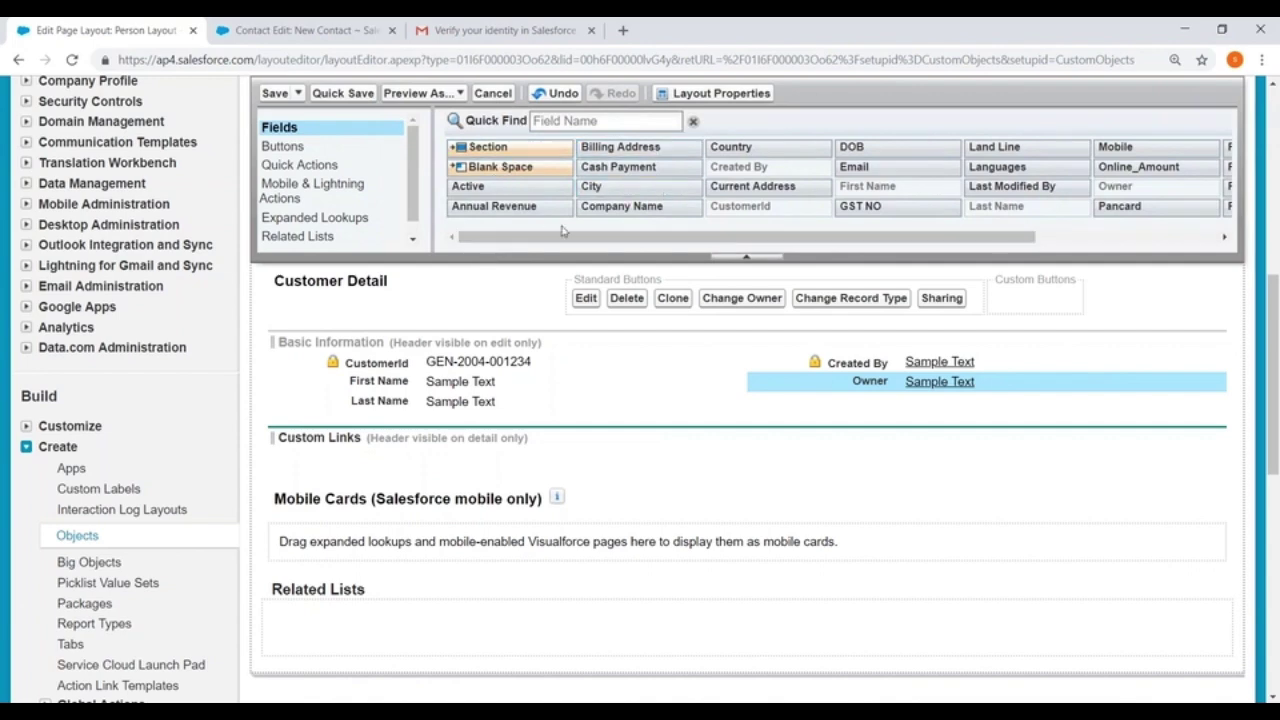
Add Active, City, Places, DOB and Email to Basic Information and save the layout
drag(483, 188, 884, 404)
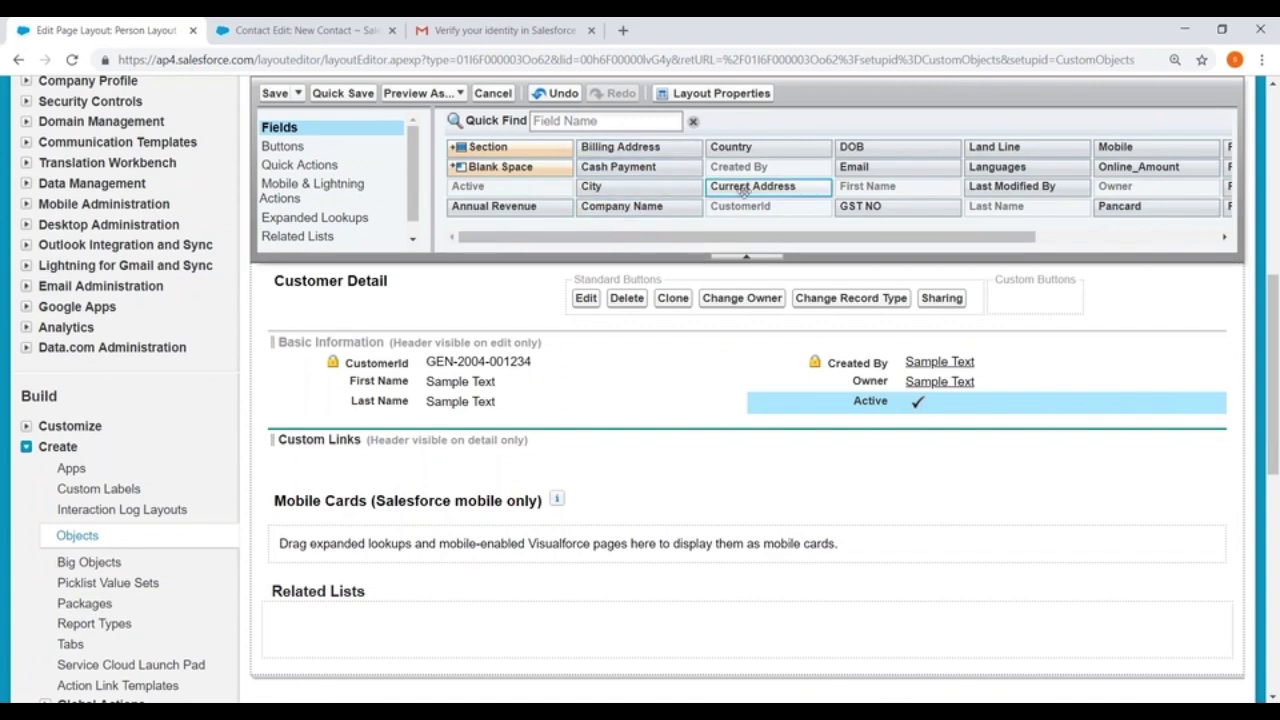
drag(600, 188, 410, 423)
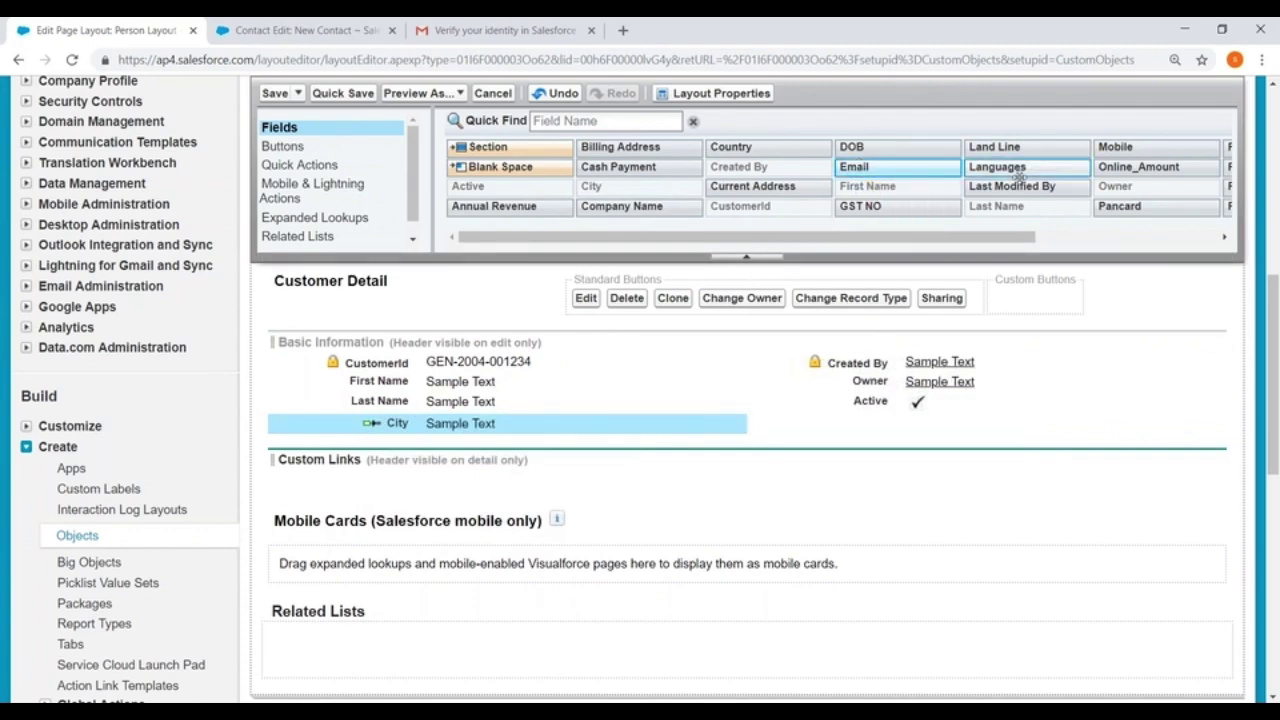
drag(1005, 239, 1211, 225)
drag(995, 167, 396, 436)
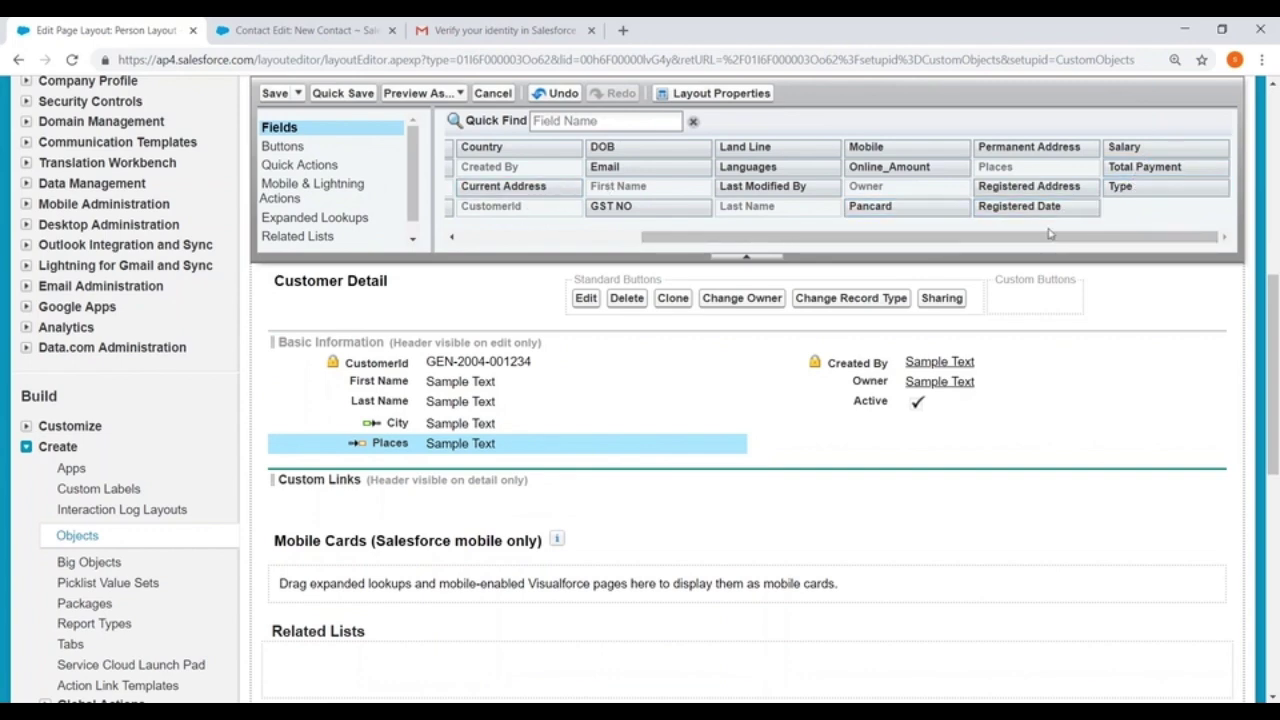
drag(1047, 237, 865, 237)
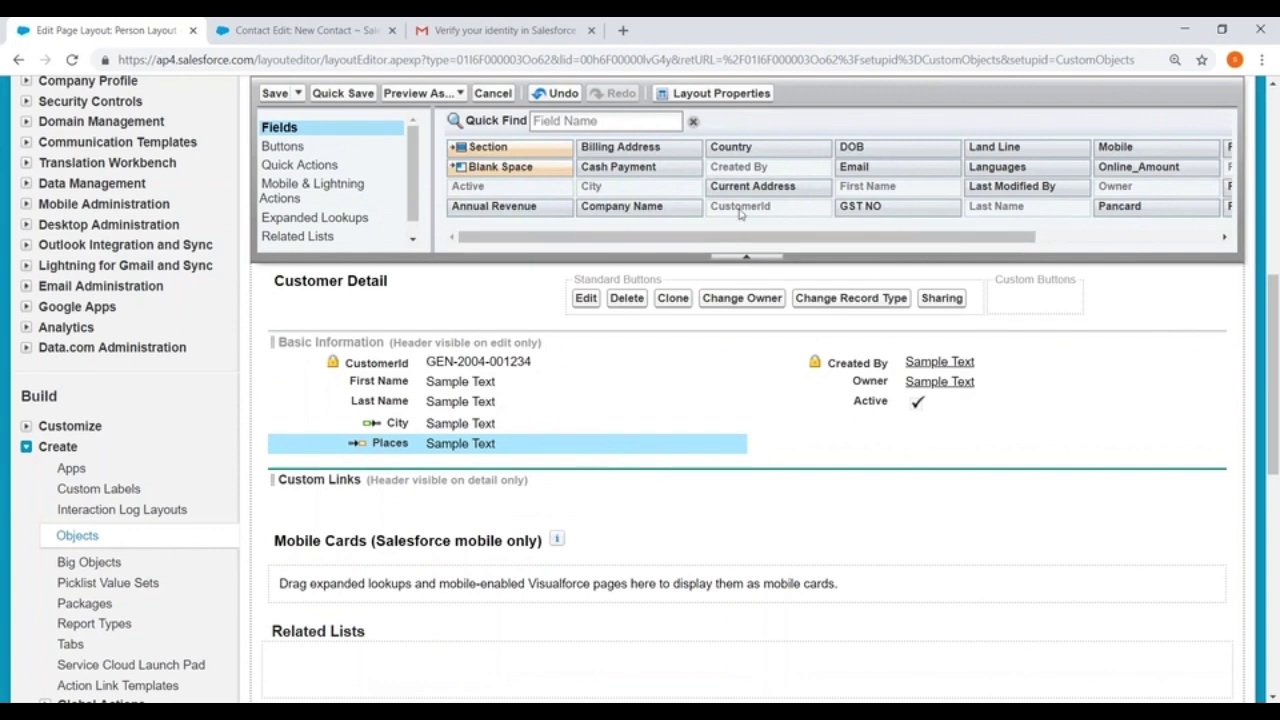
drag(851, 147, 860, 420)
drag(851, 166, 869, 438)
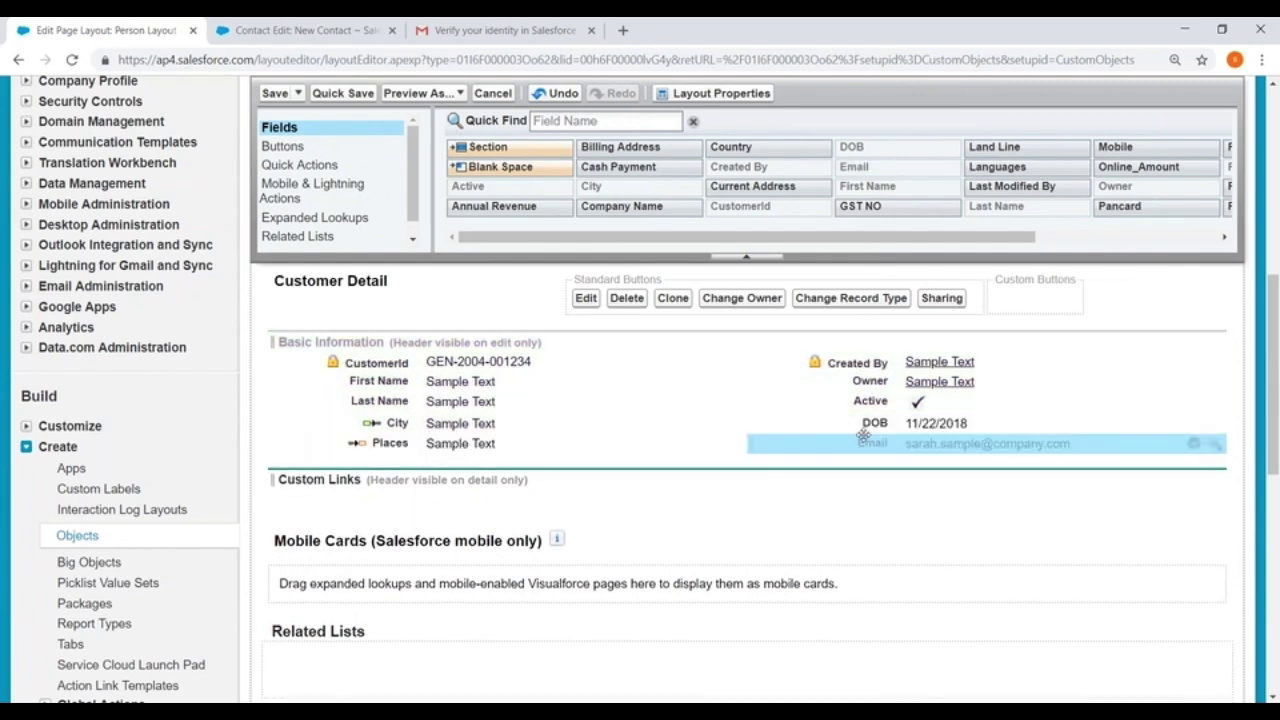
scroll(1030, 350, down, 3)
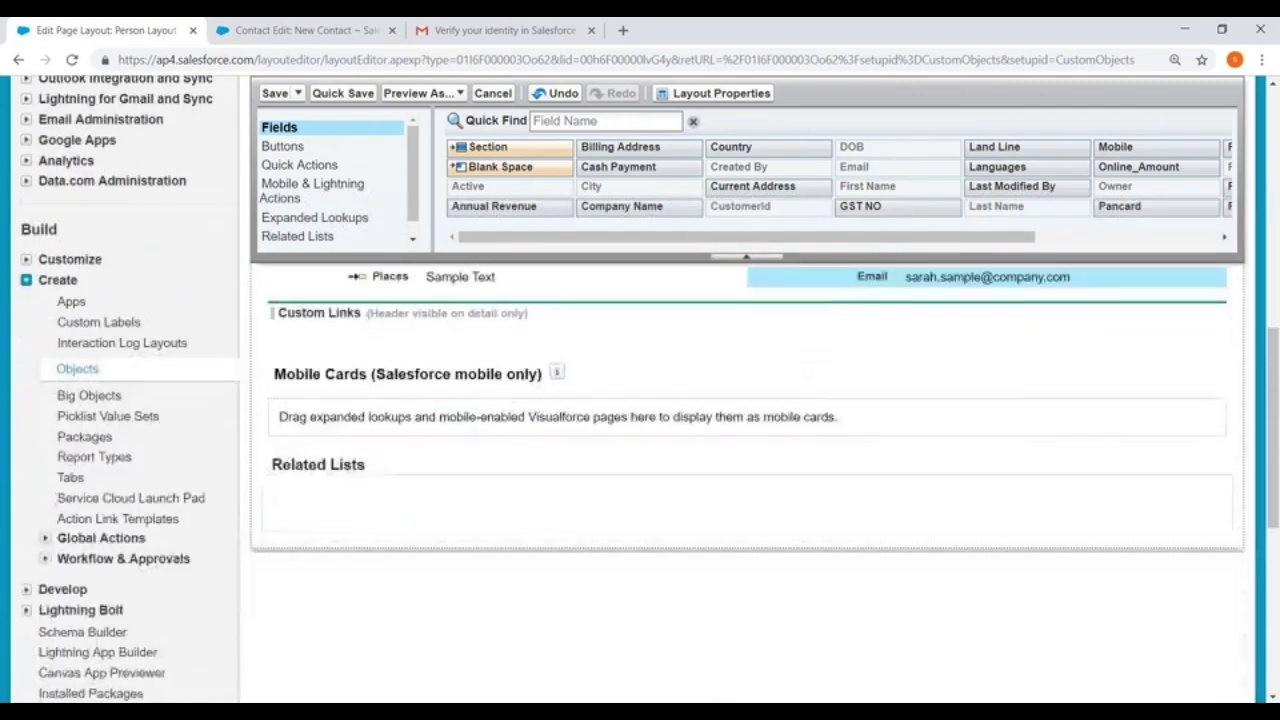
scroll(745, 450, up, 3)
click(272, 93)
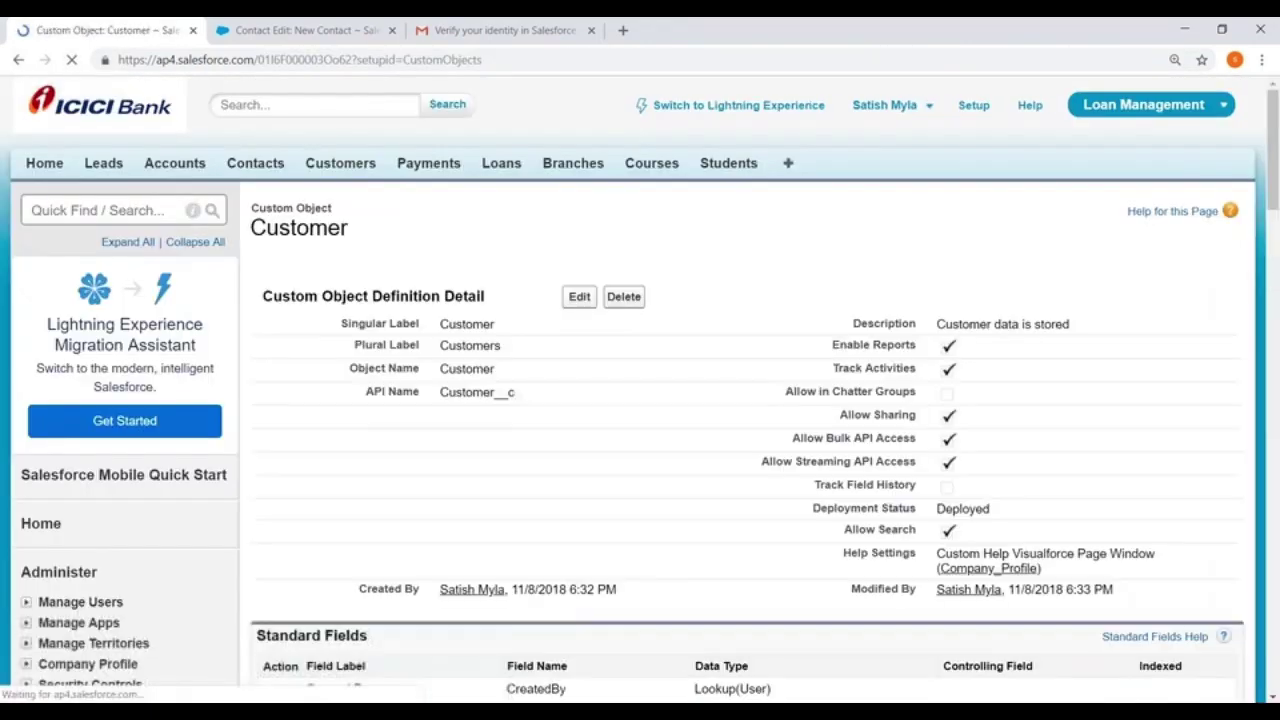
Open the Customer object's Page Layout Assignment page from its Page Layouts list
scroll(586, 191, down, 5)
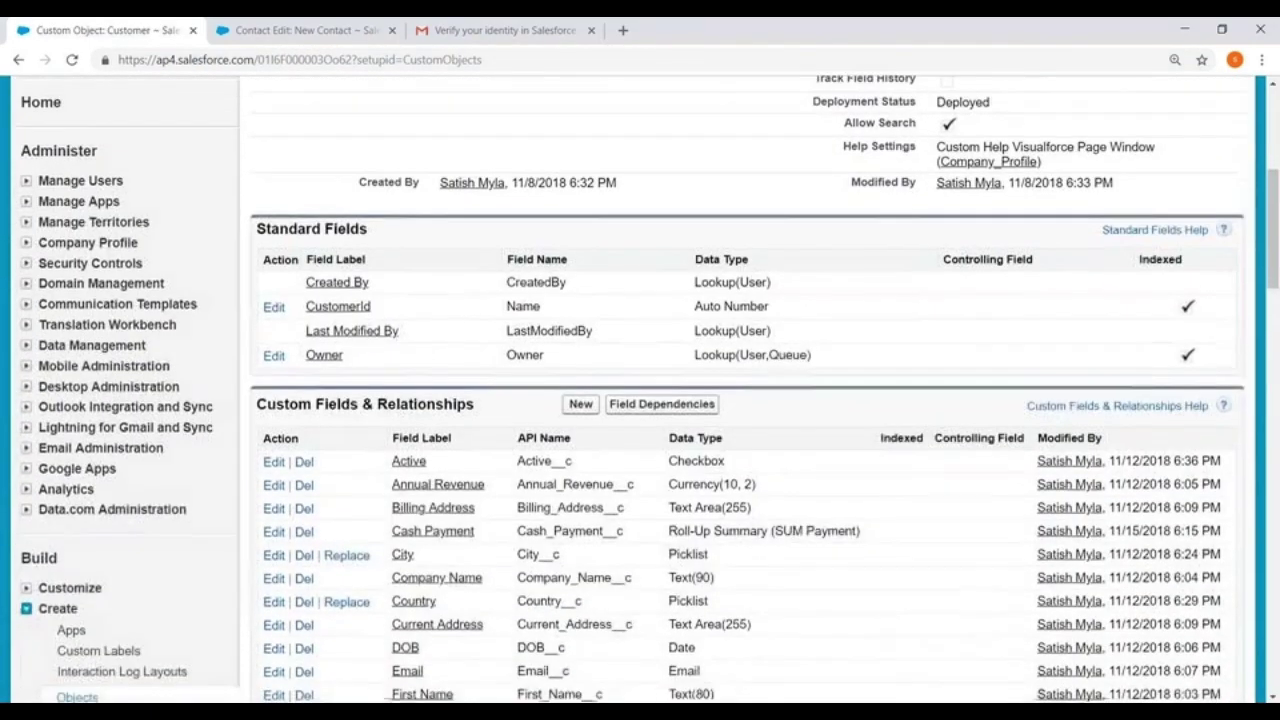
scroll(745, 400, down, 1)
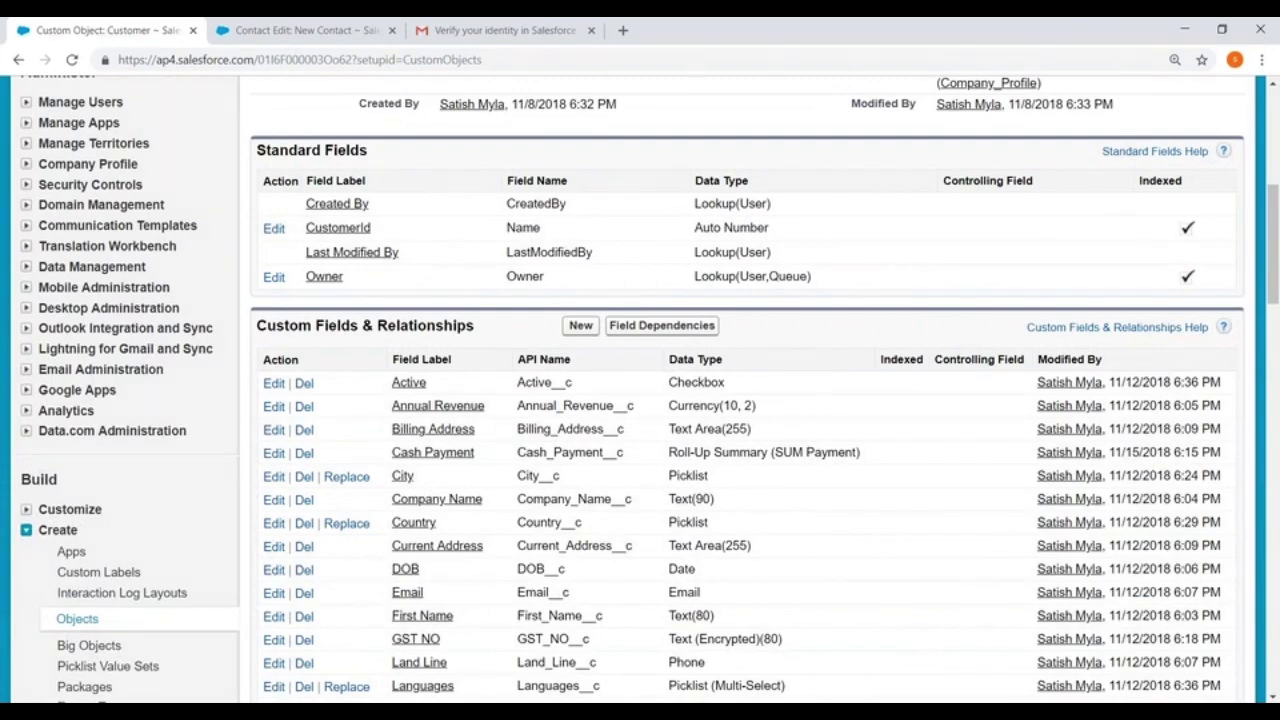
scroll(522, 247, down, 10)
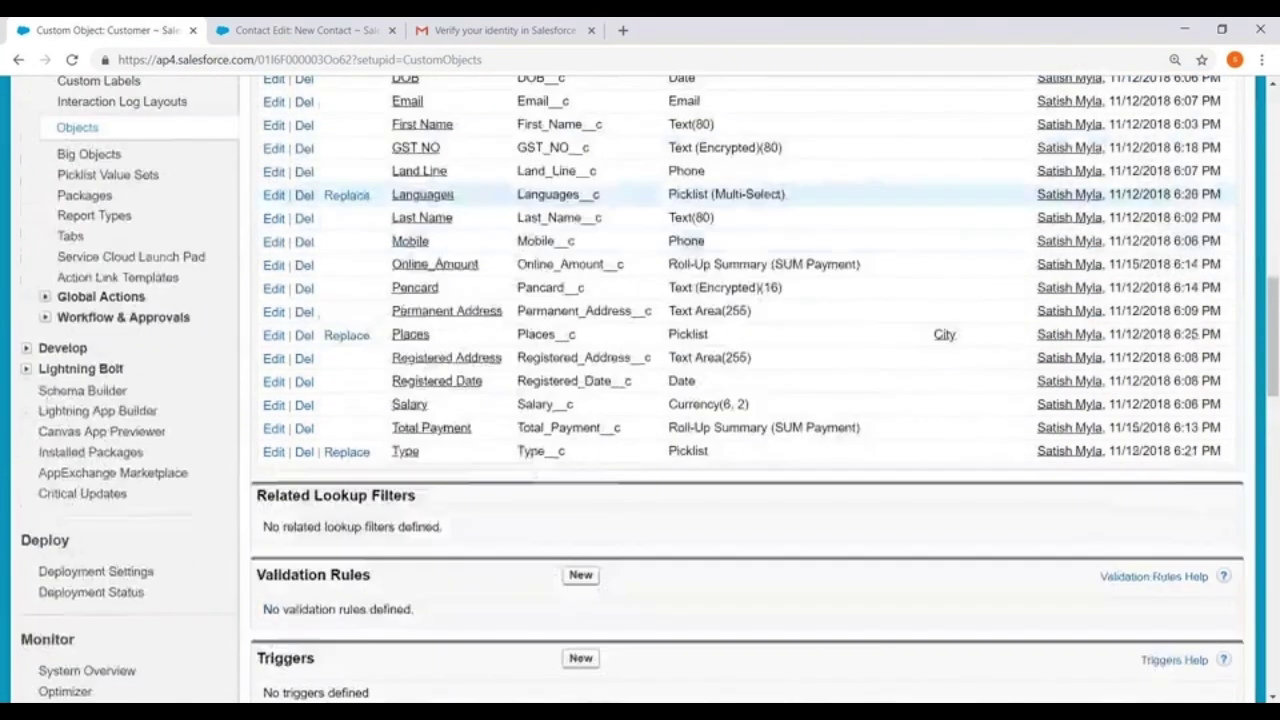
scroll(522, 247, down, 3)
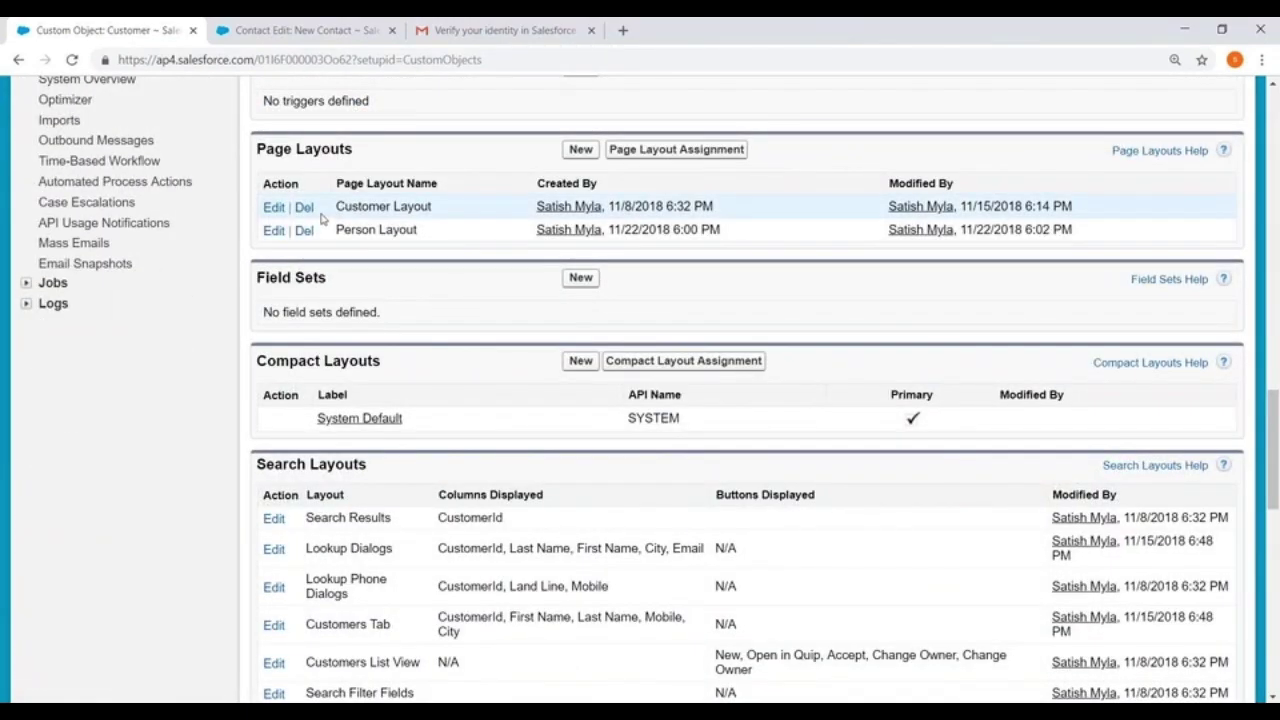
click(675, 150)
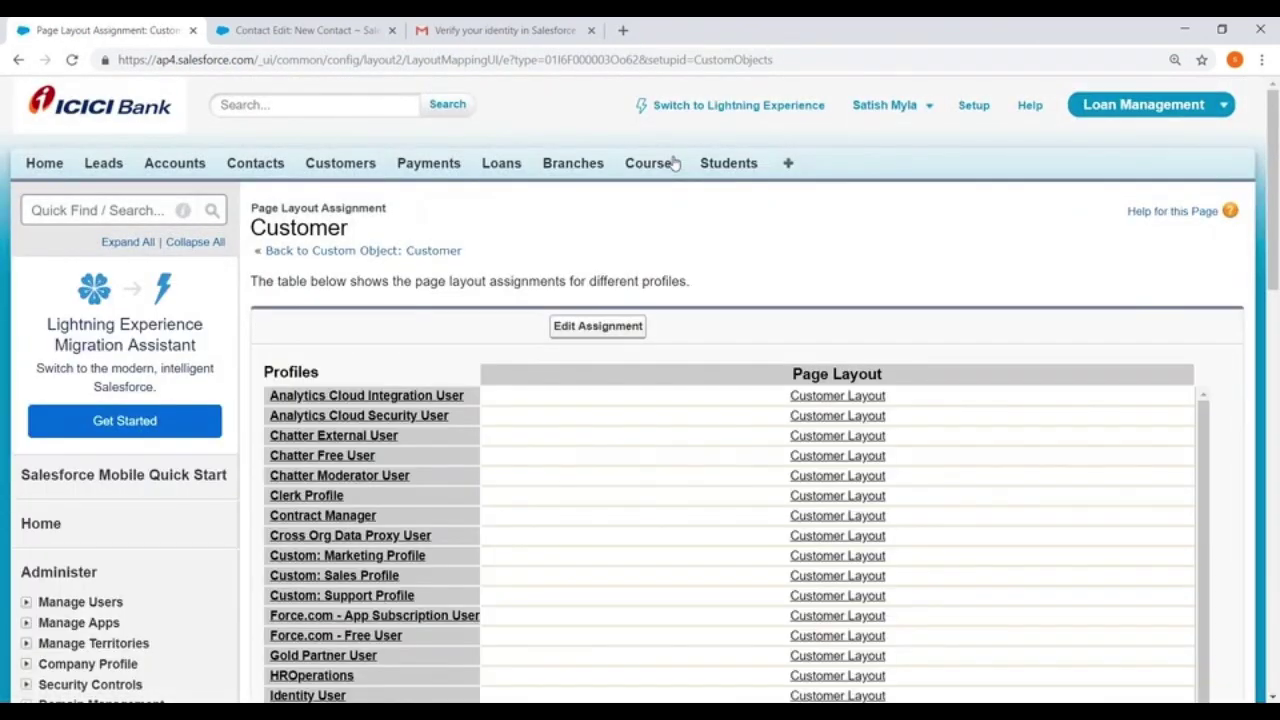
scroll(675, 163, down, 2)
Assign Person Layout to the System Administrator profile and save the assignment
click(577, 158)
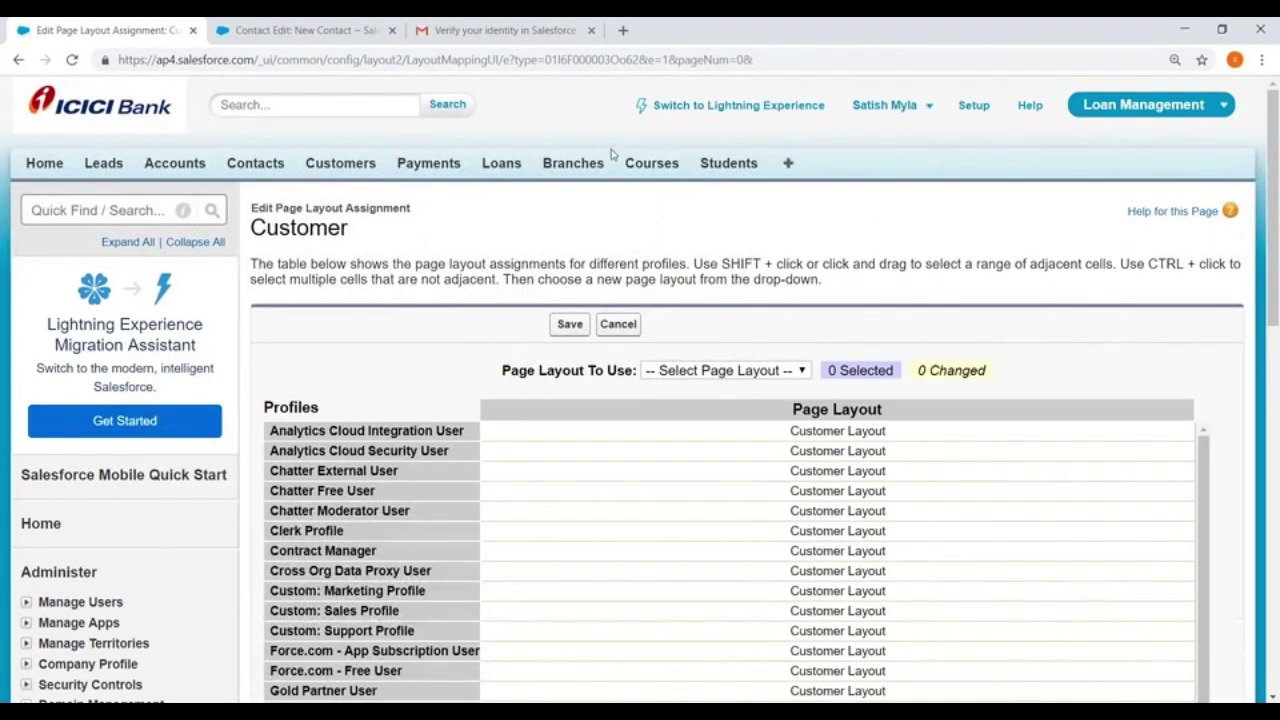
scroll(411, 510, down, 3)
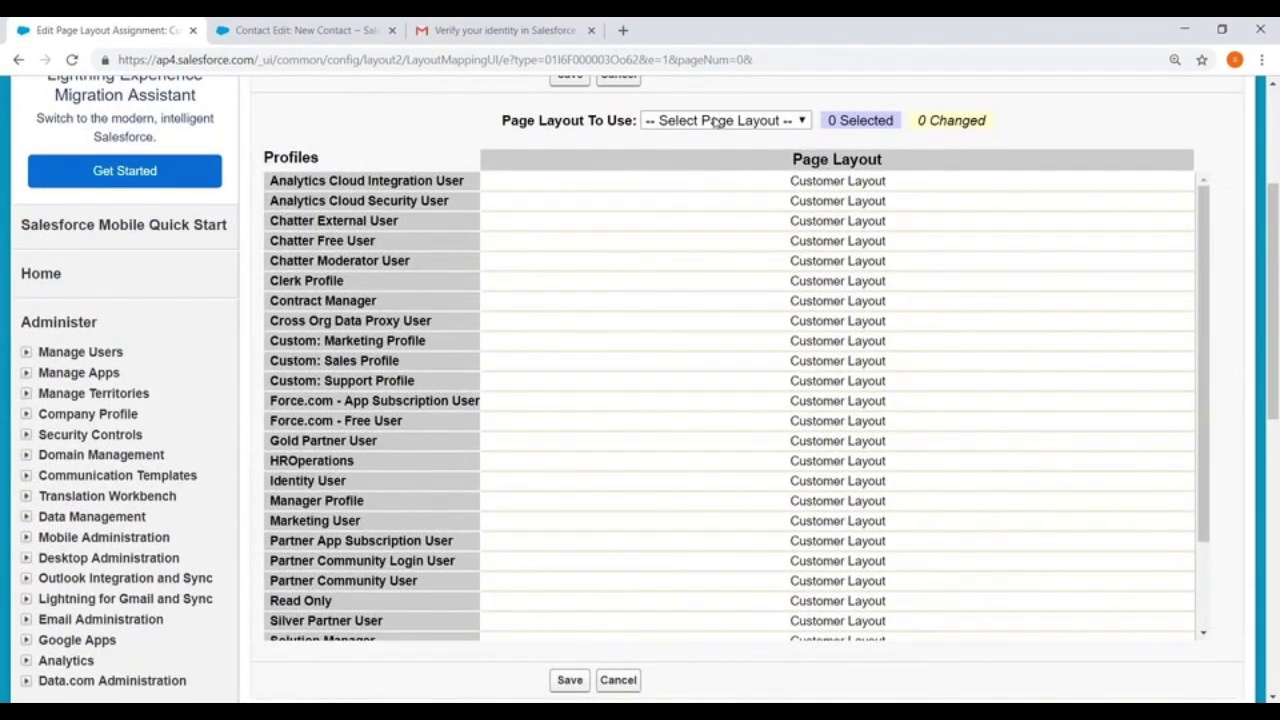
scroll(411, 510, down, 3)
click(380, 609)
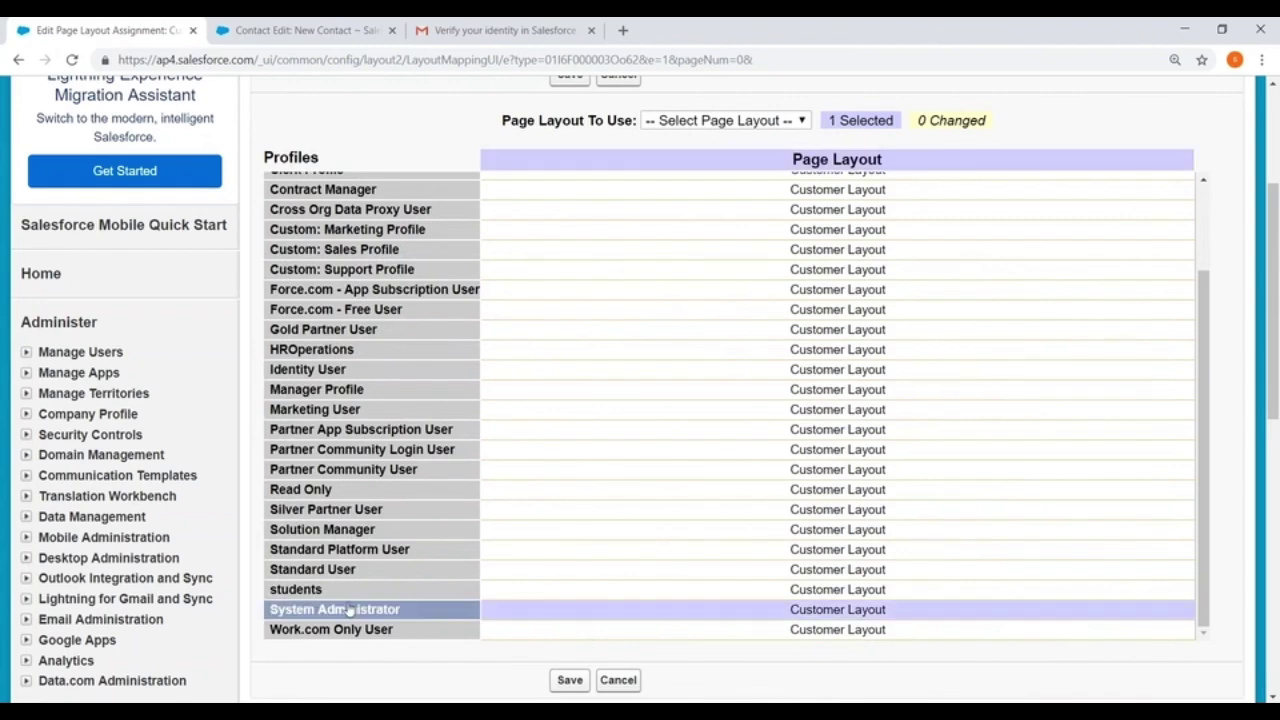
click(744, 119)
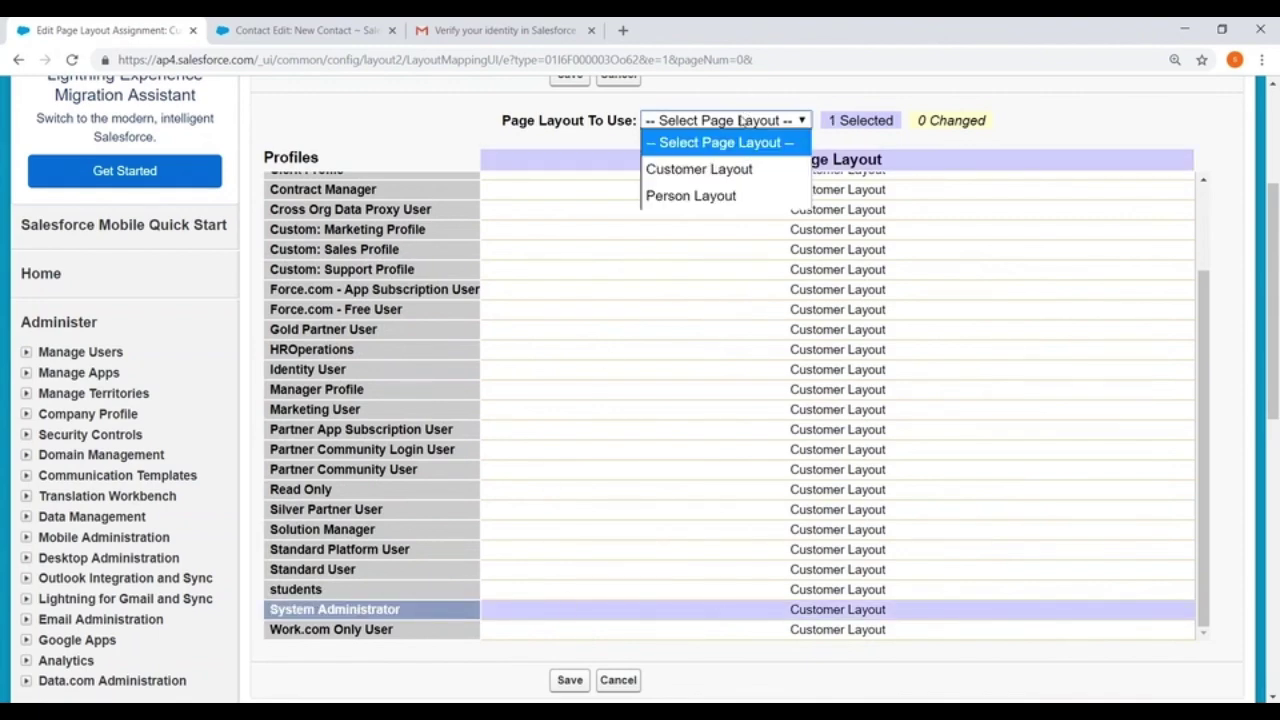
click(669, 197)
scroll(580, 225, up, 1)
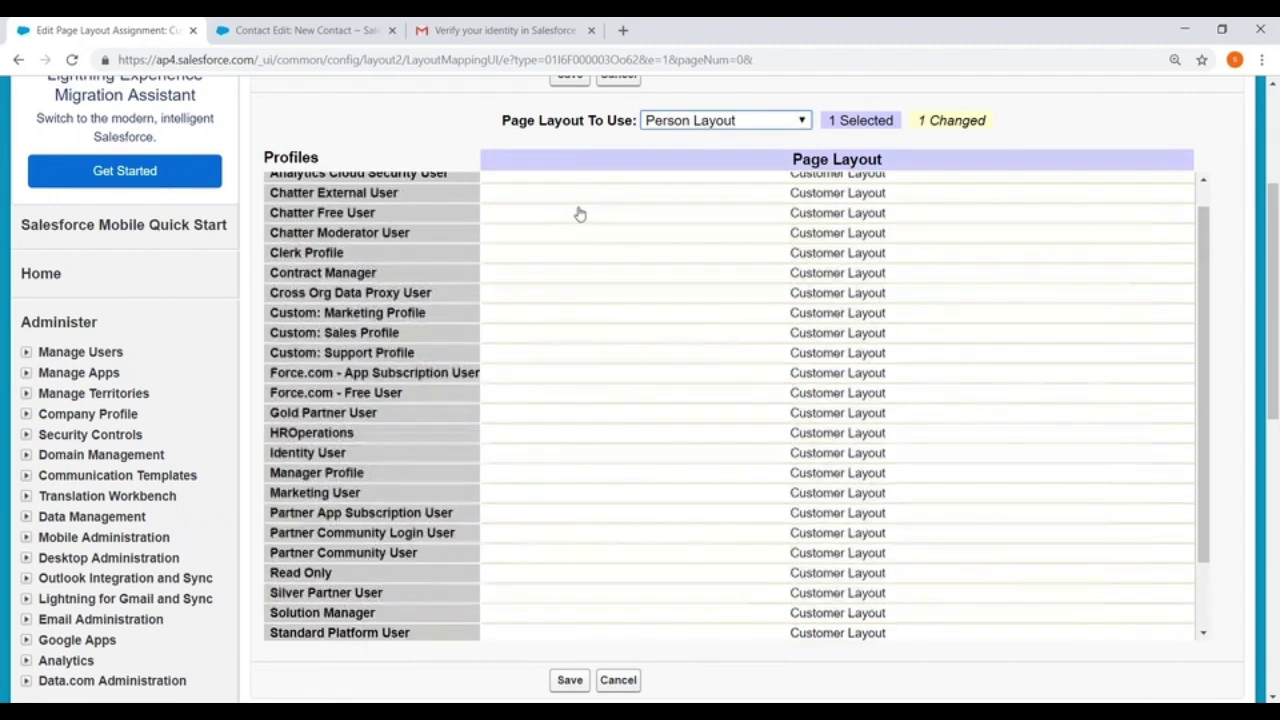
click(569, 84)
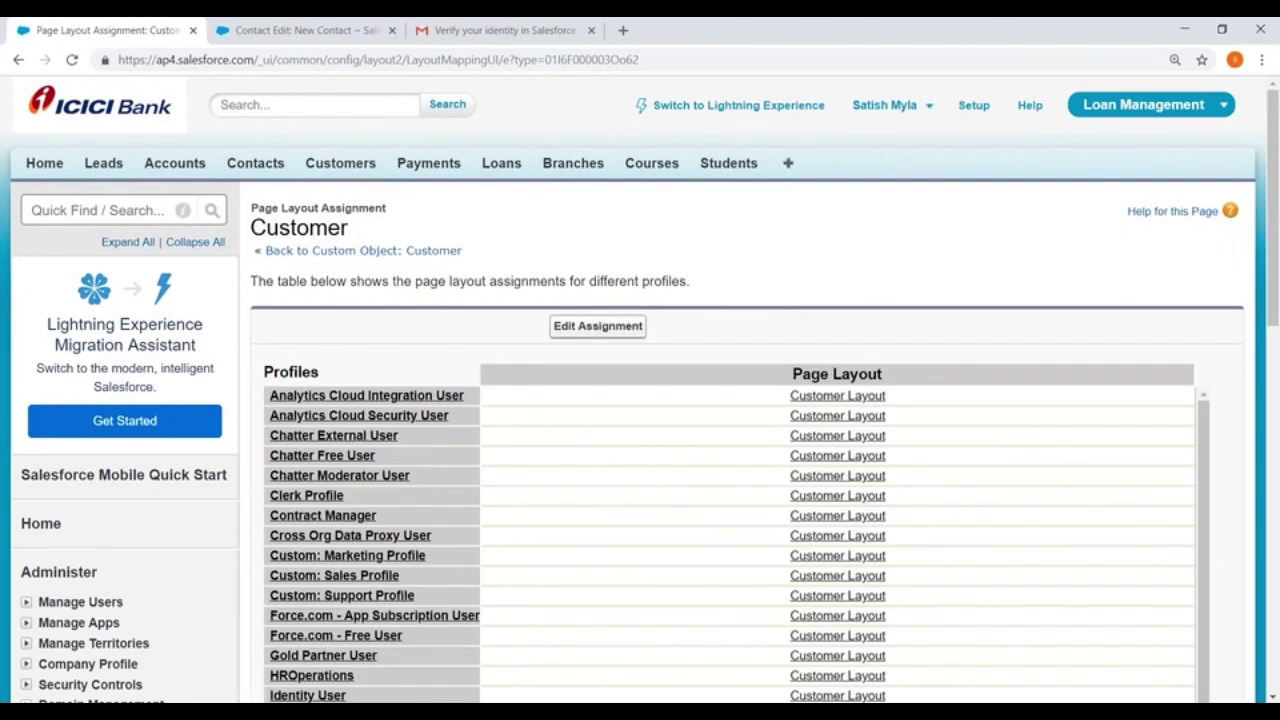
Open Customers in a new browser tab and start a New Customer record to check the form
right_click(337, 162)
click(395, 171)
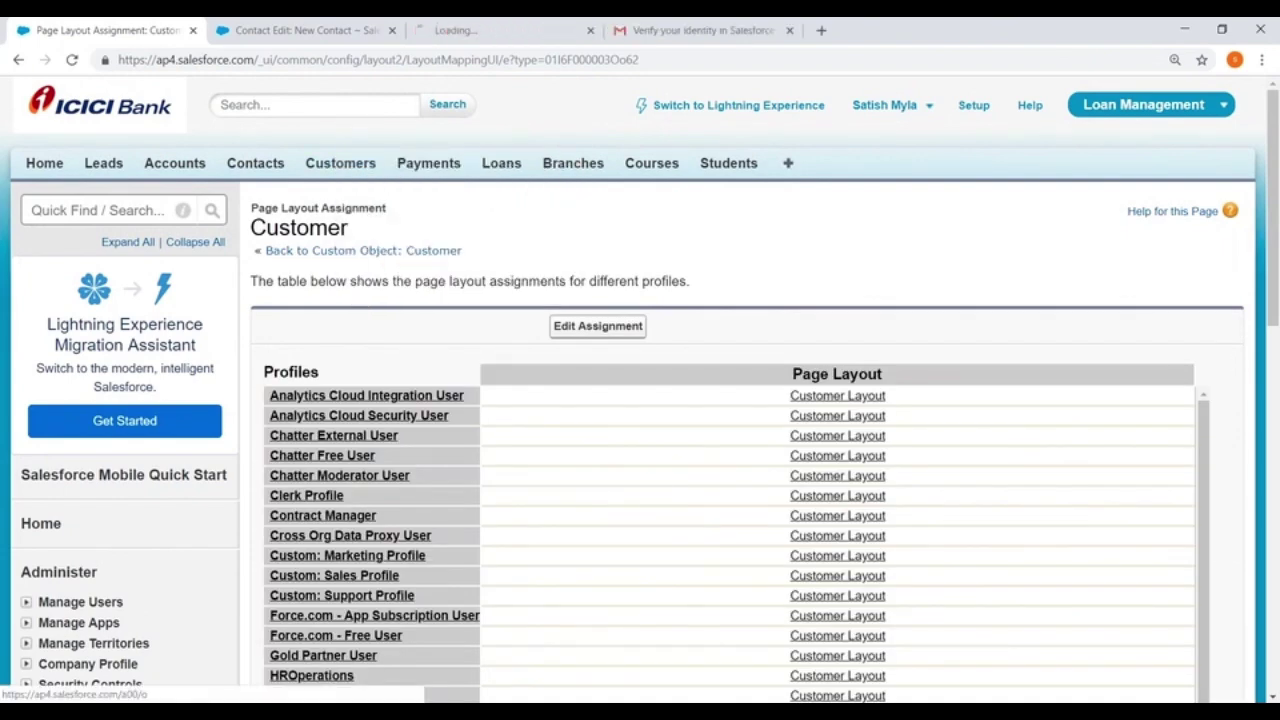
click(455, 30)
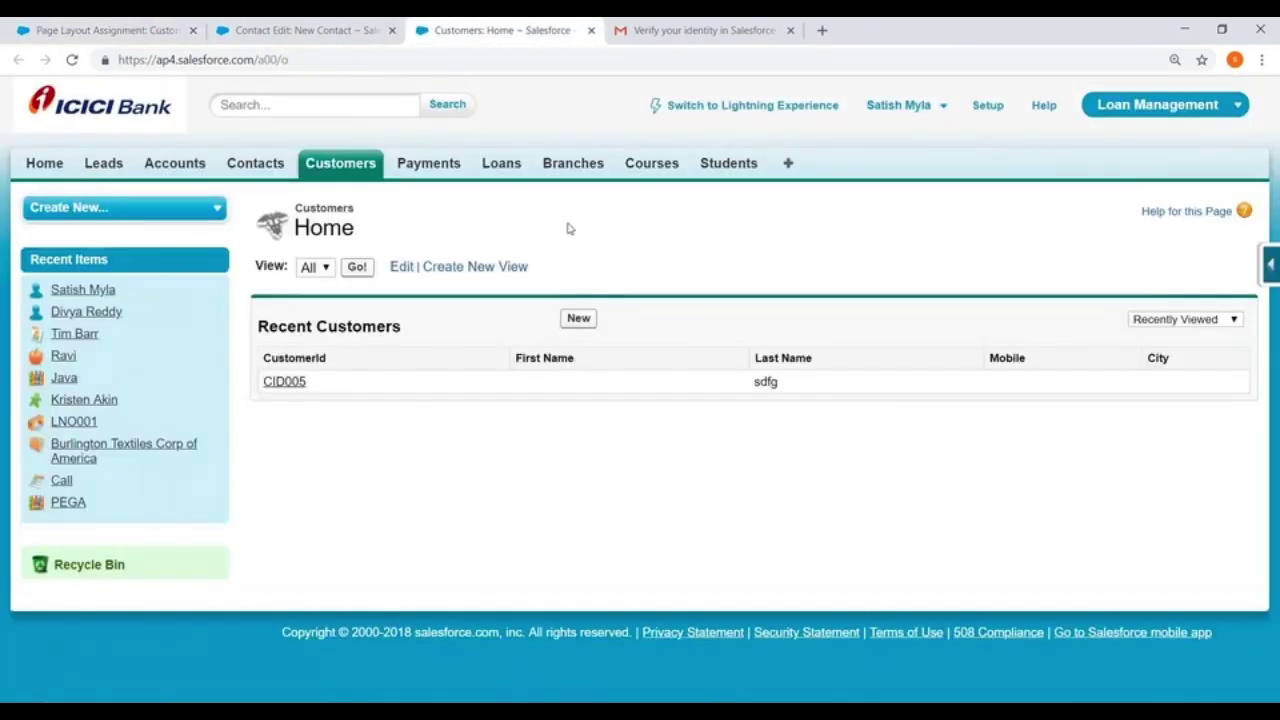
click(580, 318)
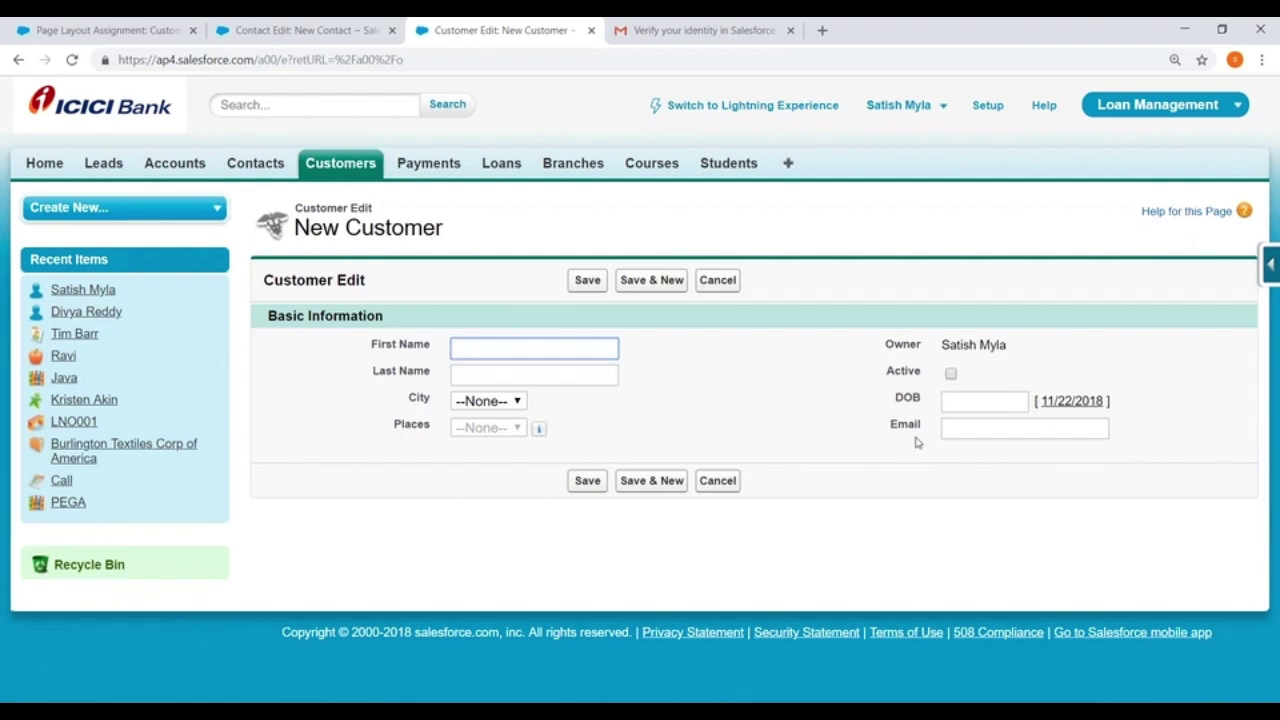
Go back to the assignments tab and open the Customer object via Setup > Create > Objects
click(116, 28)
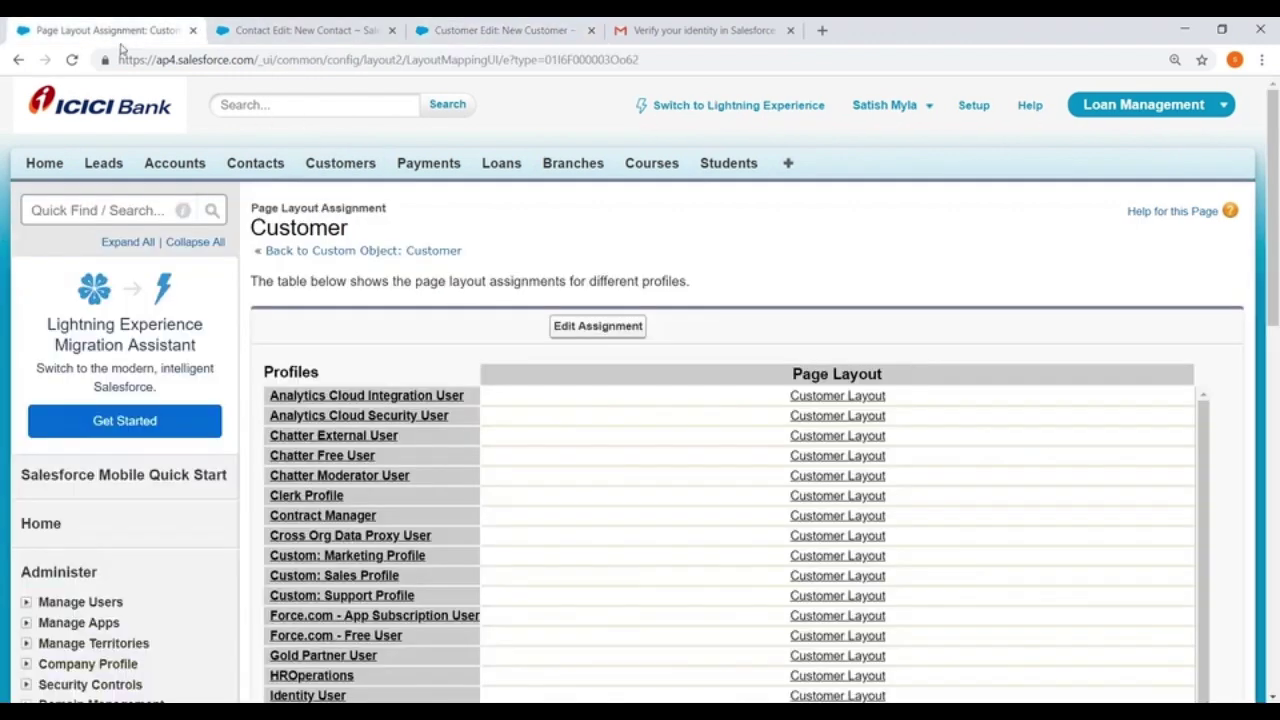
scroll(196, 307, down, 8)
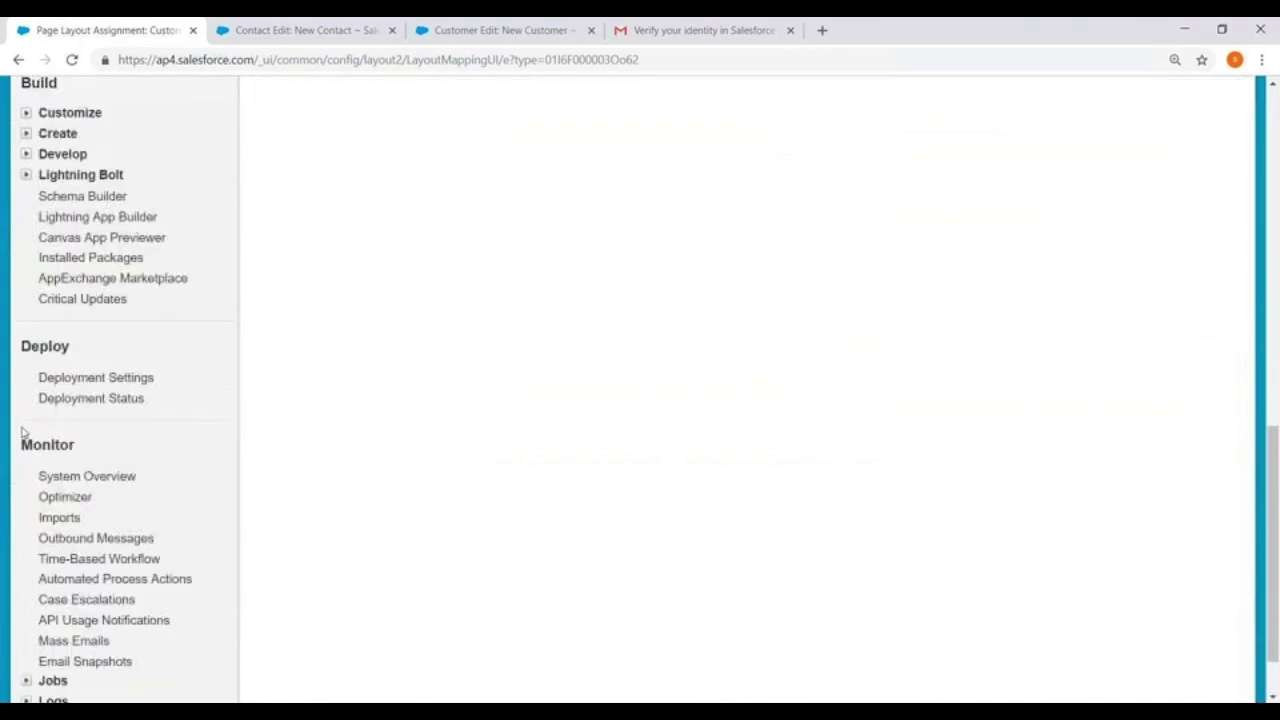
scroll(22, 316, up, 1)
click(26, 308)
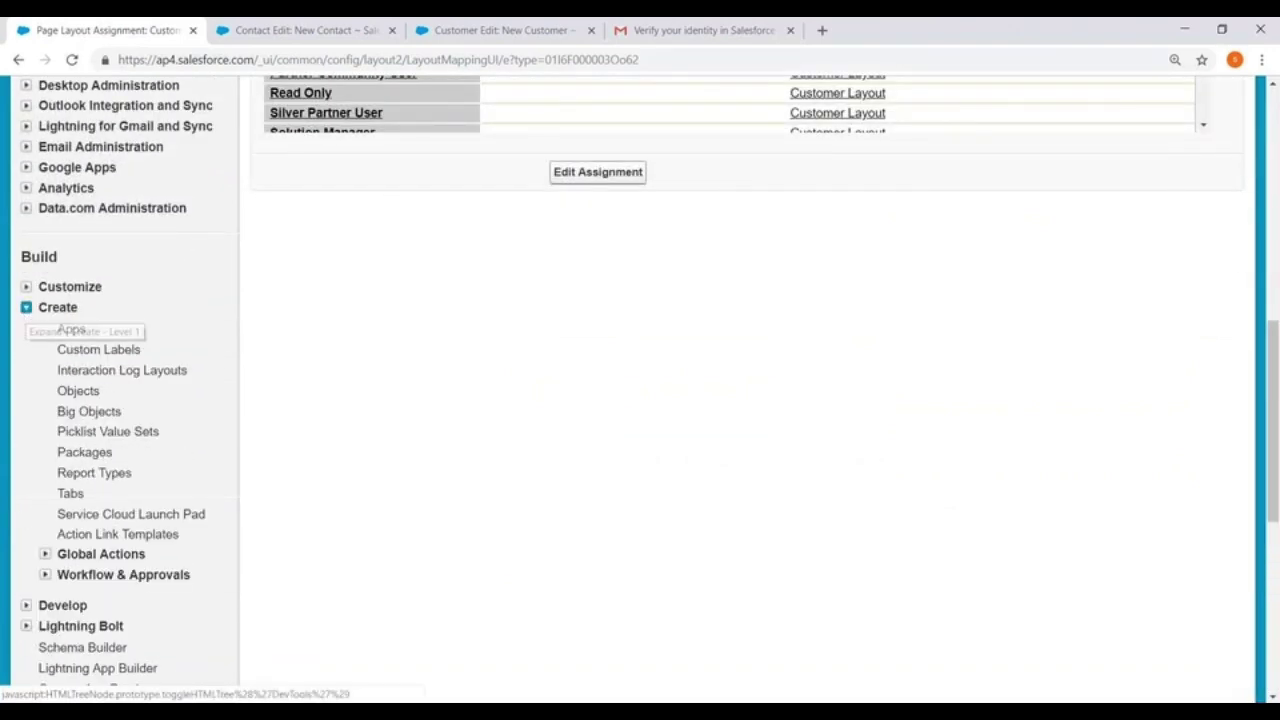
click(78, 391)
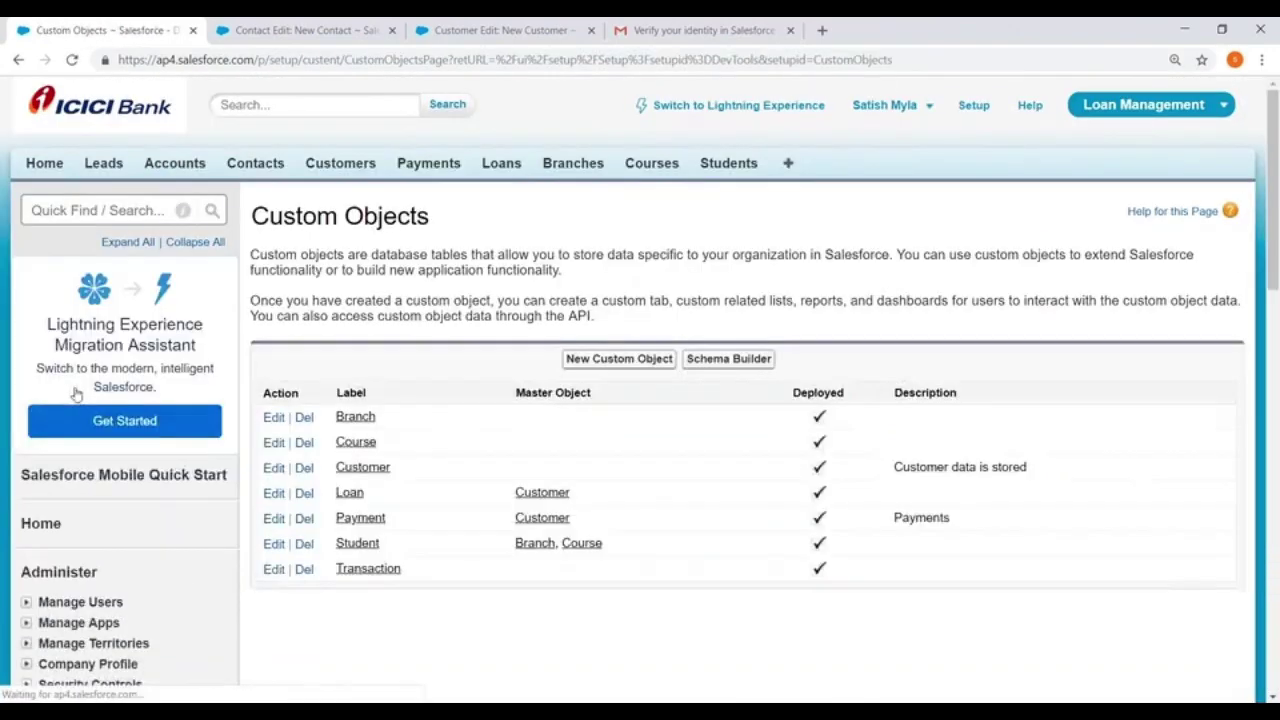
click(362, 467)
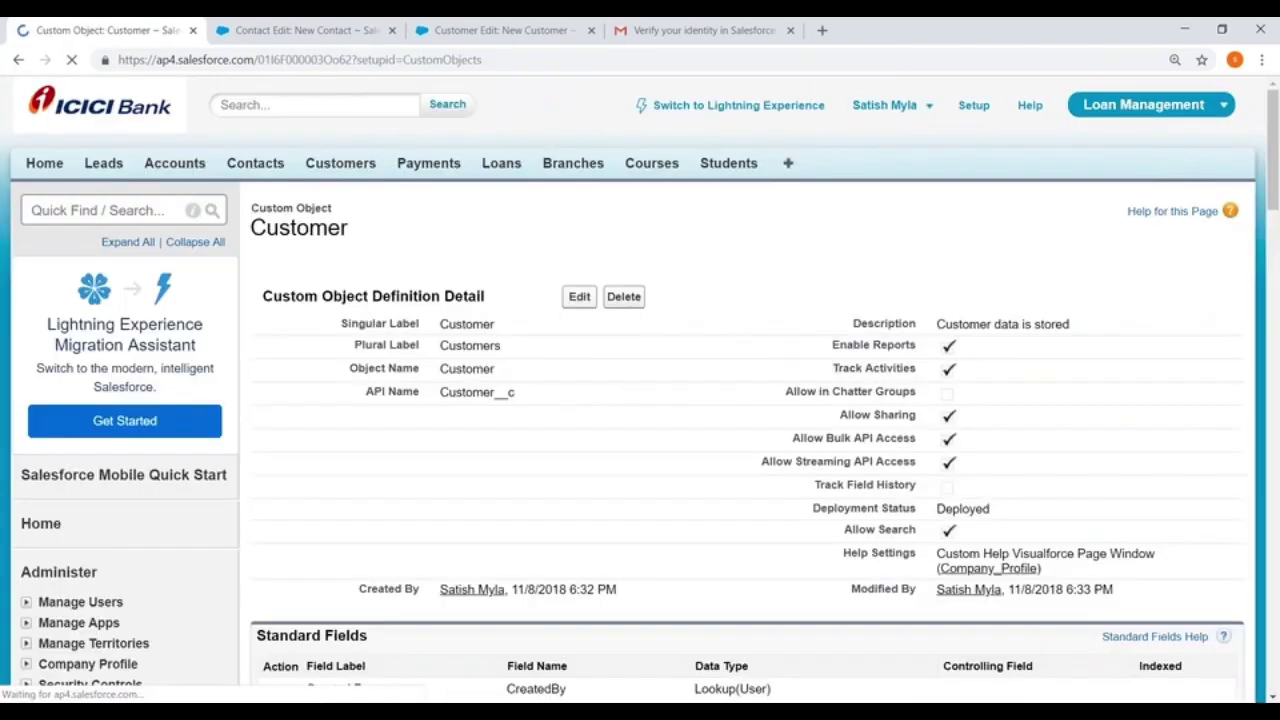
scroll(745, 400, down, 10)
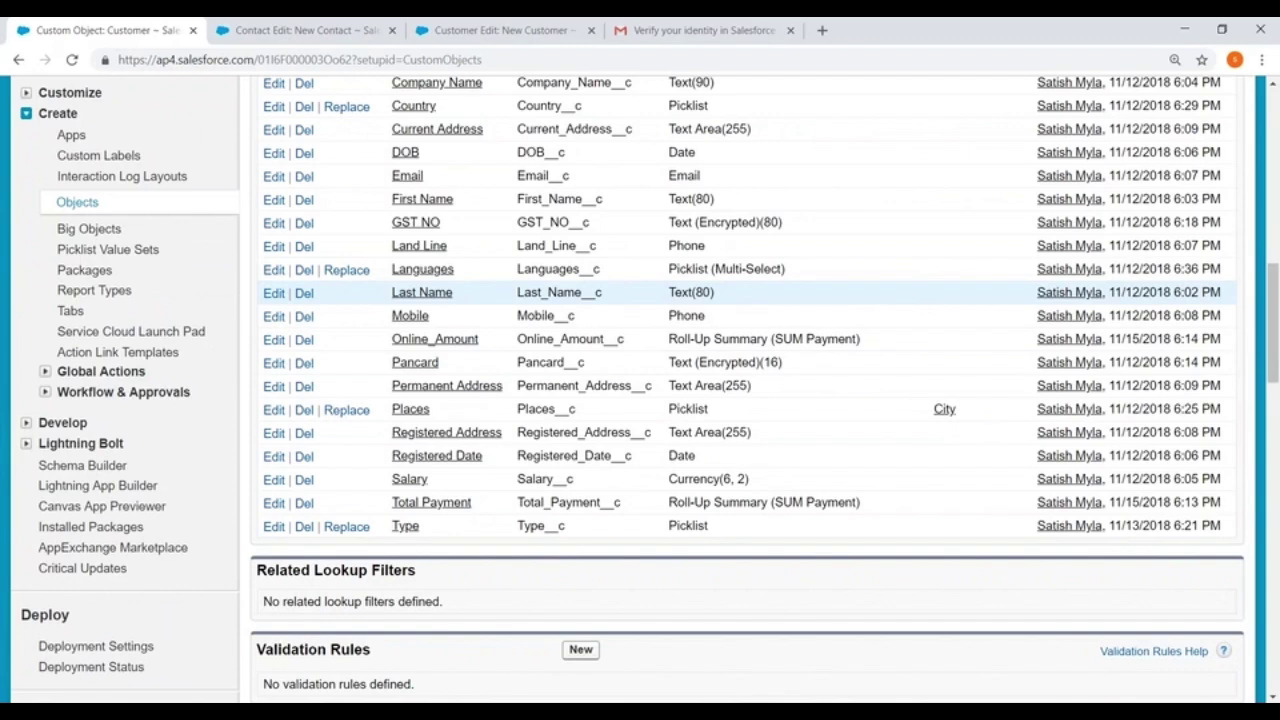
View the Type picklist field's details, then return to the Customer object definition
click(405, 527)
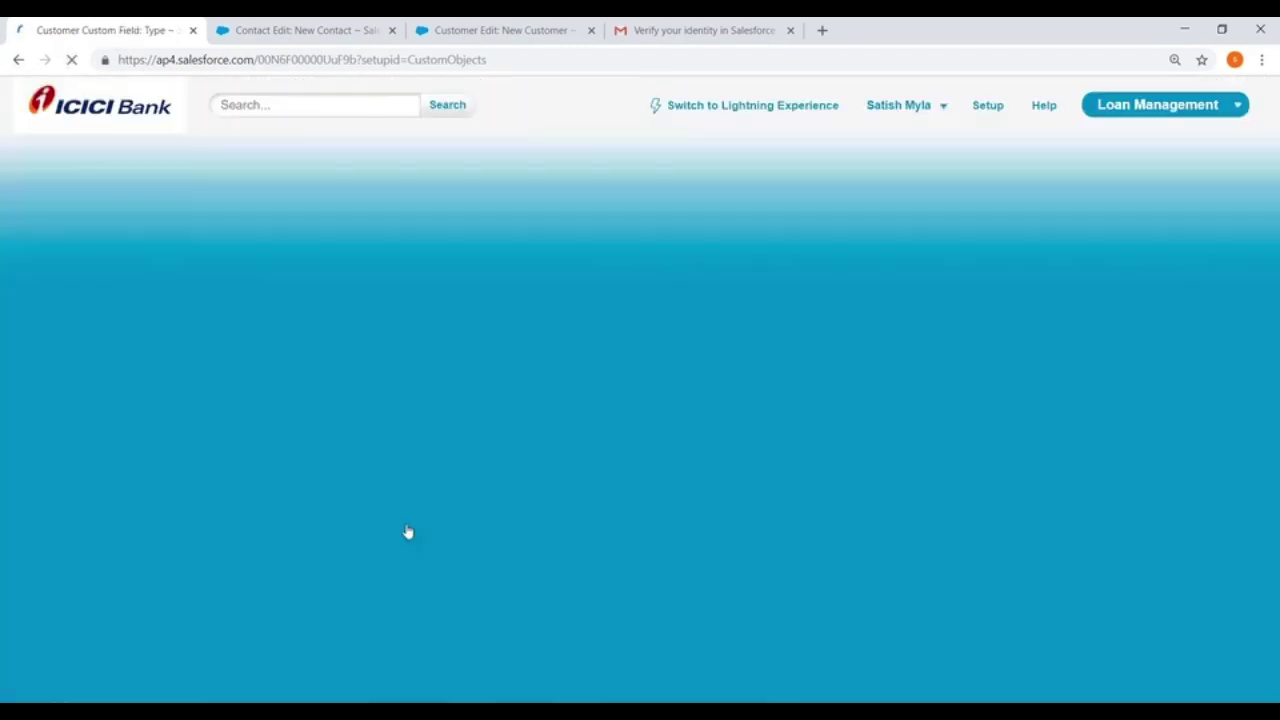
scroll(551, 364, down, 3)
scroll(551, 364, down, 2)
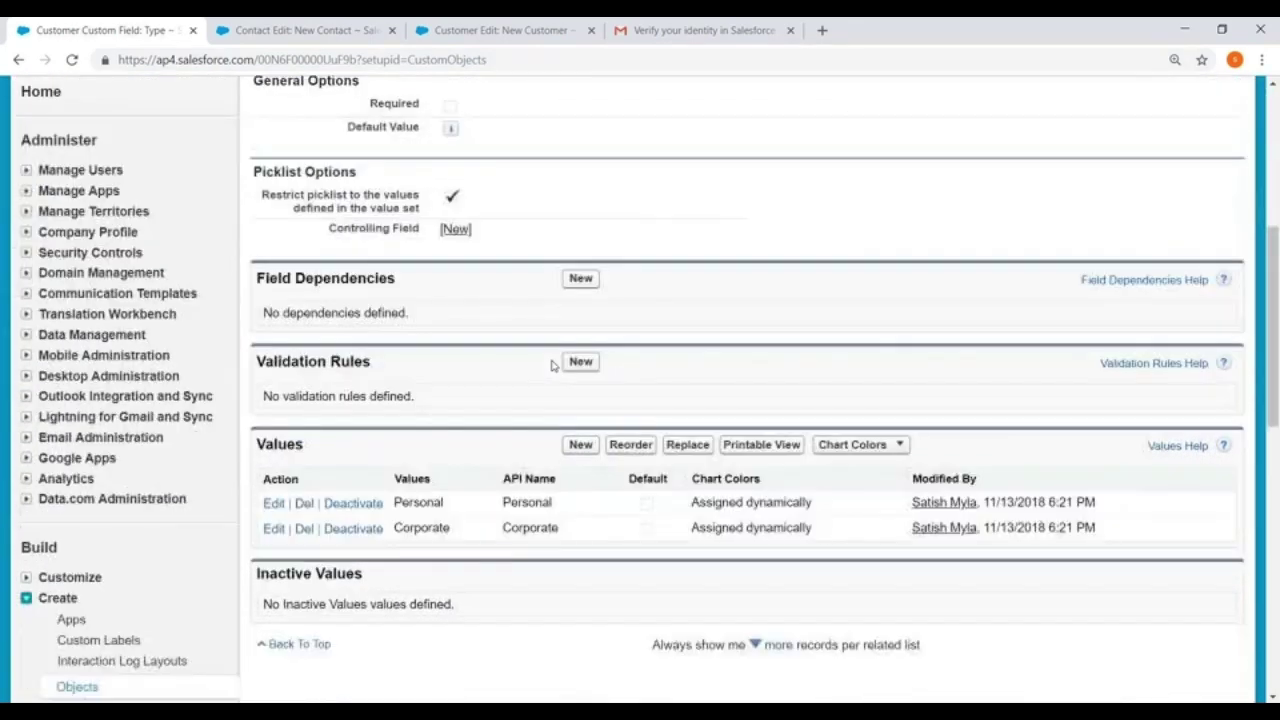
scroll(551, 364, up, 3)
click(16, 60)
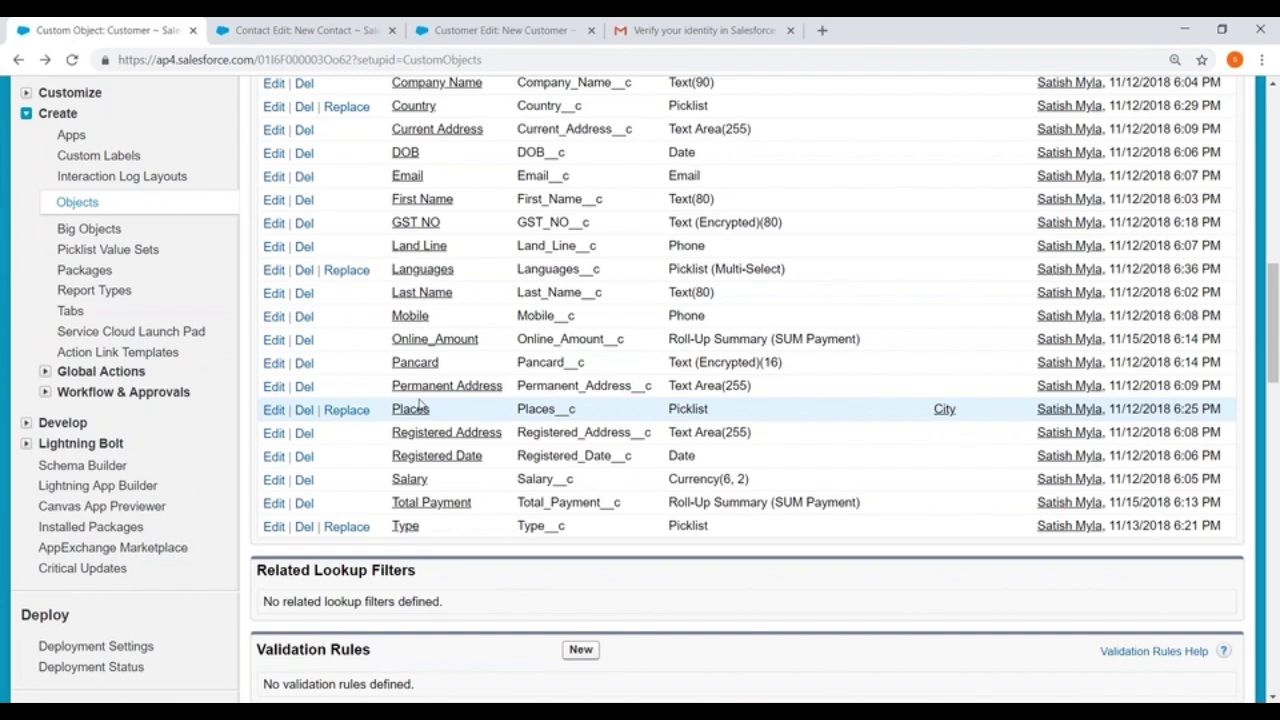
scroll(420, 403, down, 7)
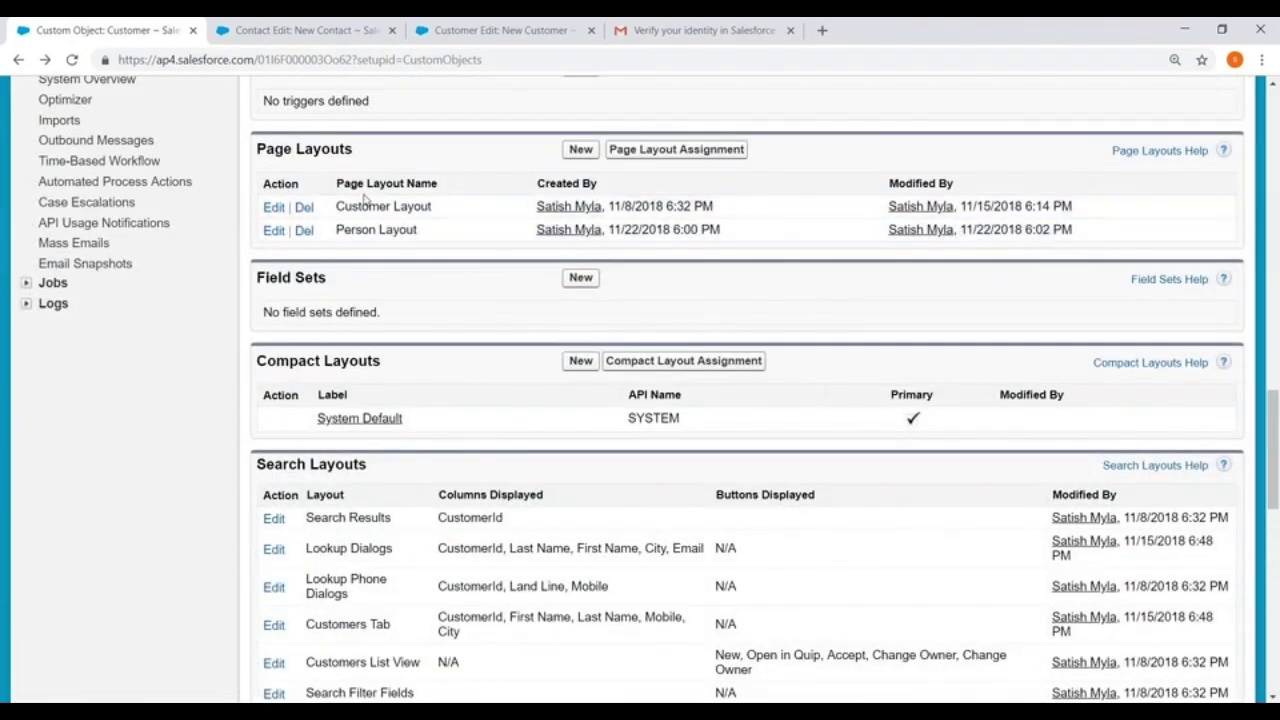
Edit Person Layout and add a 'Communication Details' section with its header on the edit page only
click(273, 231)
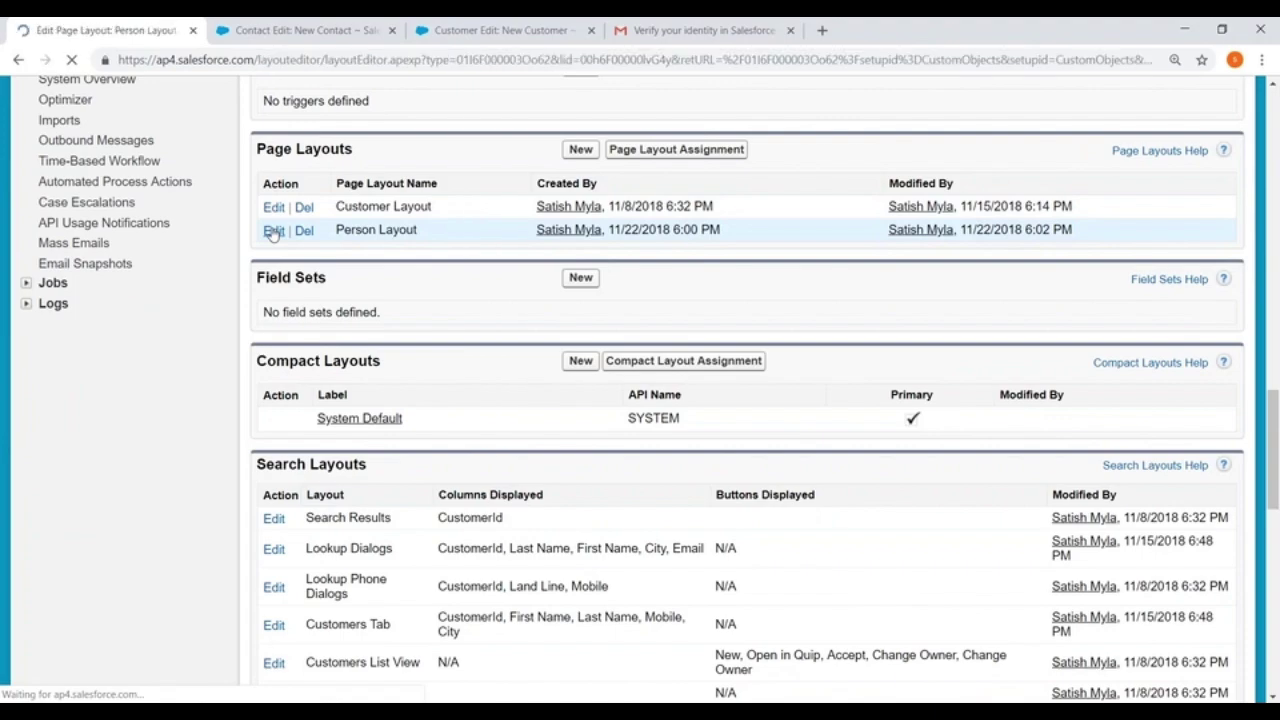
scroll(630, 500, down, 4)
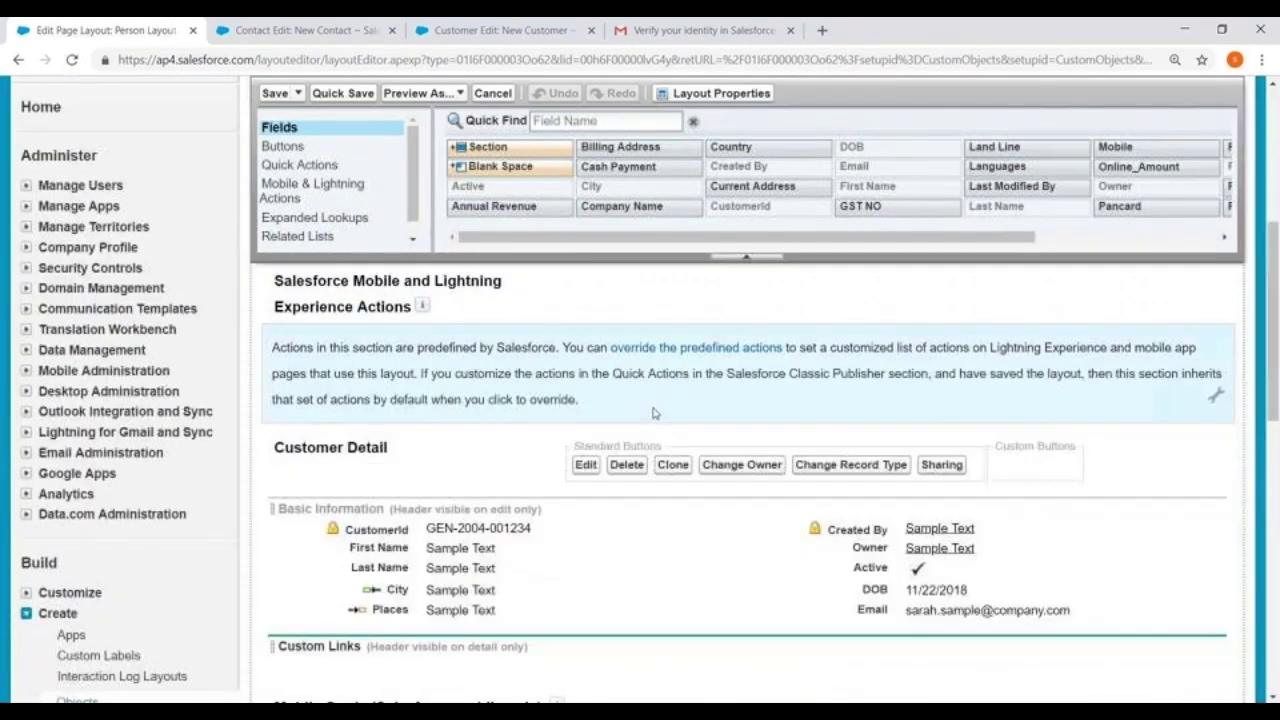
scroll(653, 412, down, 2)
drag(490, 147, 376, 448)
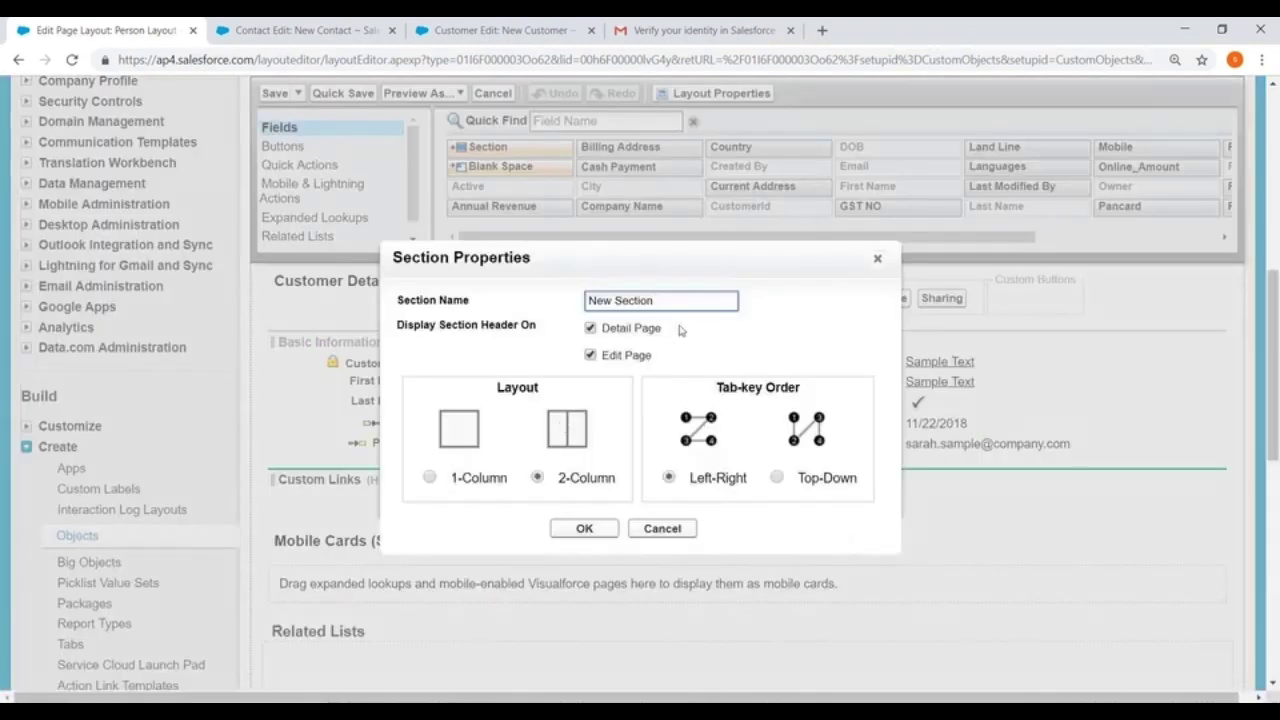
drag(663, 299, 402, 303)
key(BackSpace)
text(Communication Details)
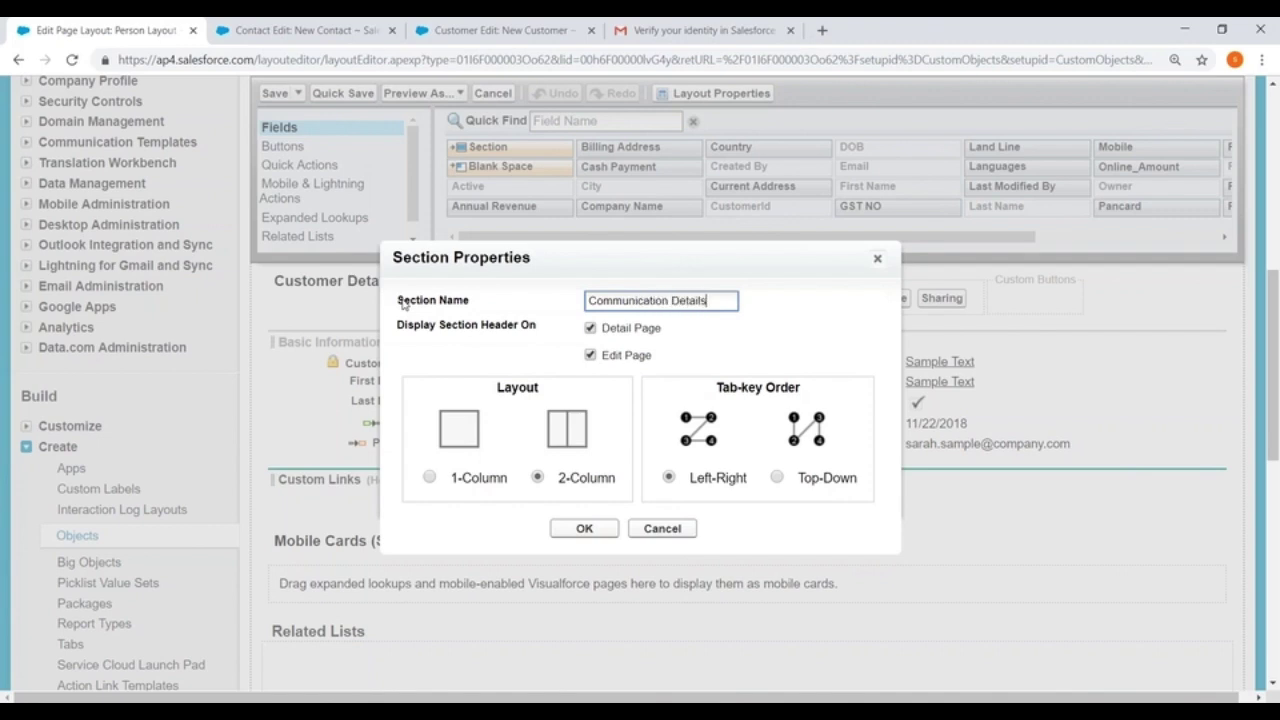
click(590, 329)
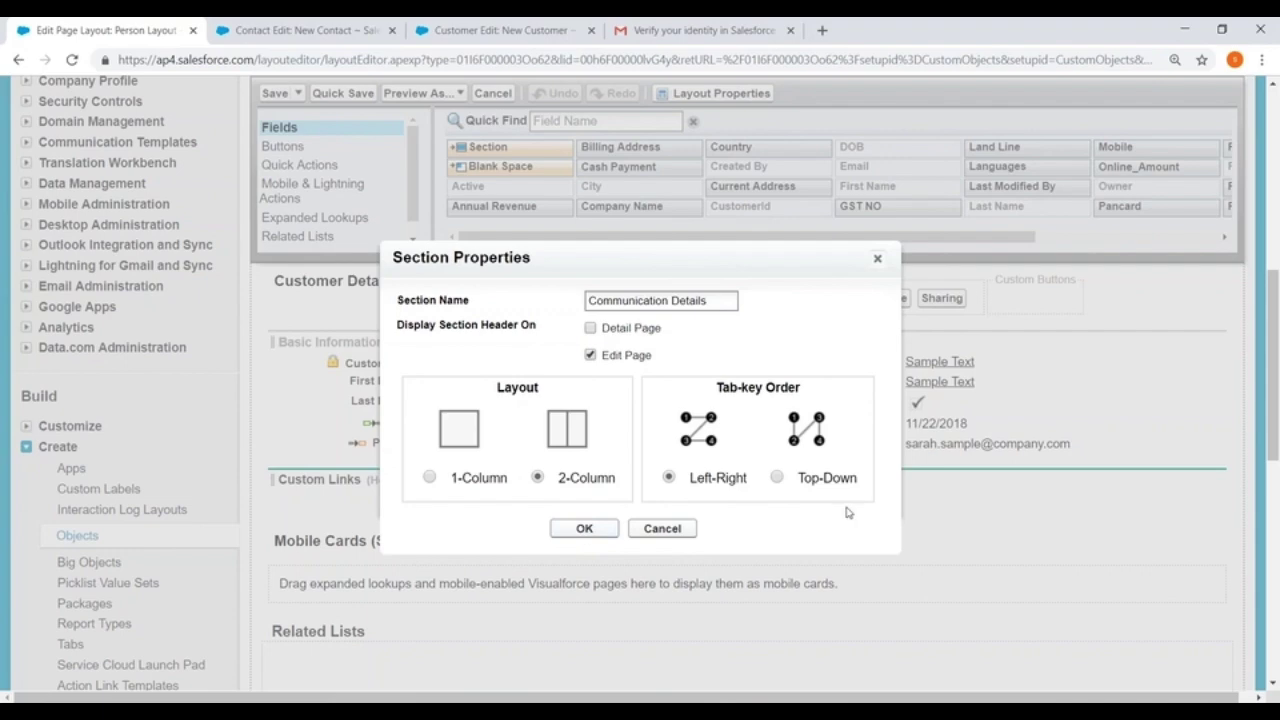
click(582, 527)
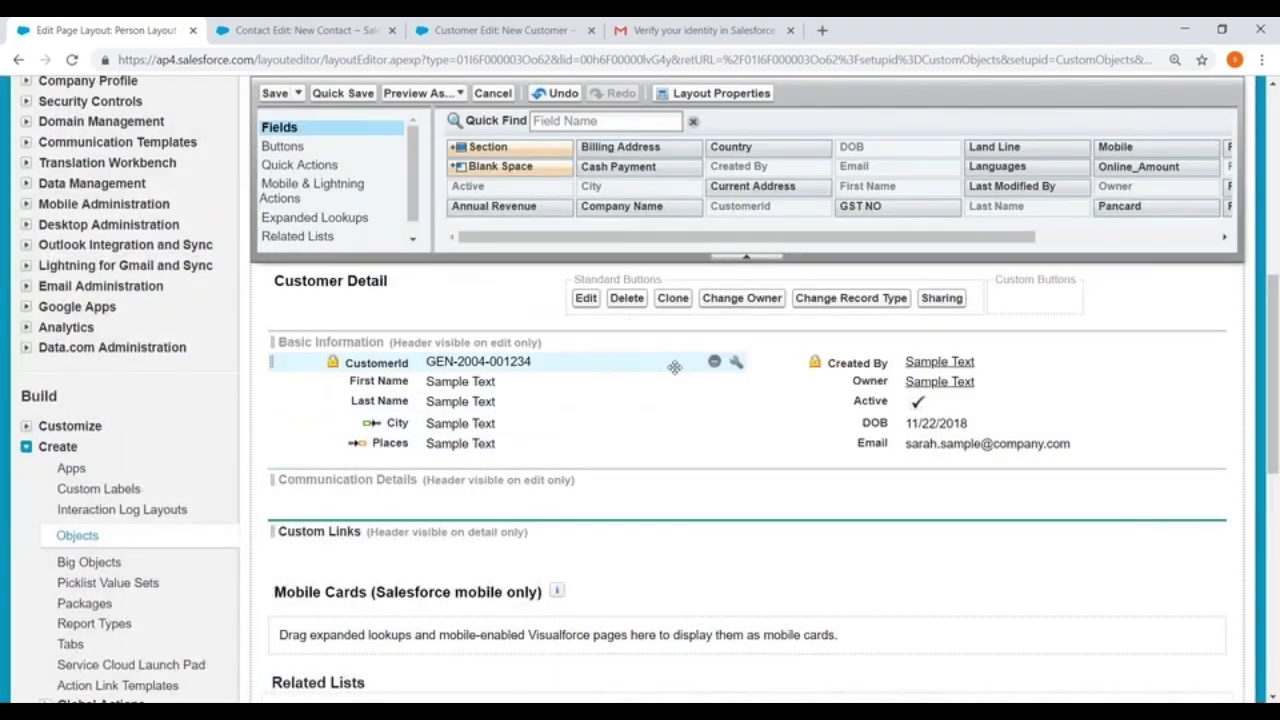
scroll(675, 367, down, 2)
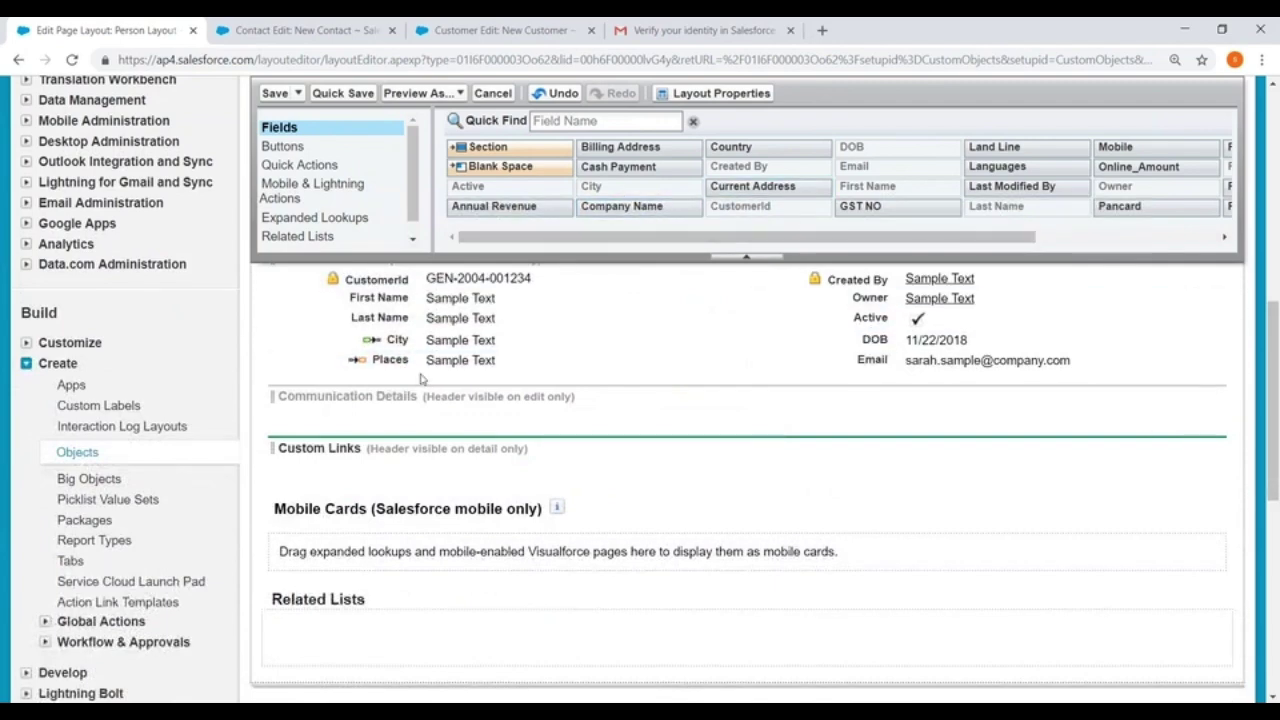
Put Places, City and Email in Communication Details, reposition DOB, and add Type to Basic Information
drag(395, 360, 401, 410)
drag(395, 340, 400, 410)
drag(898, 362, 882, 414)
drag(876, 340, 766, 349)
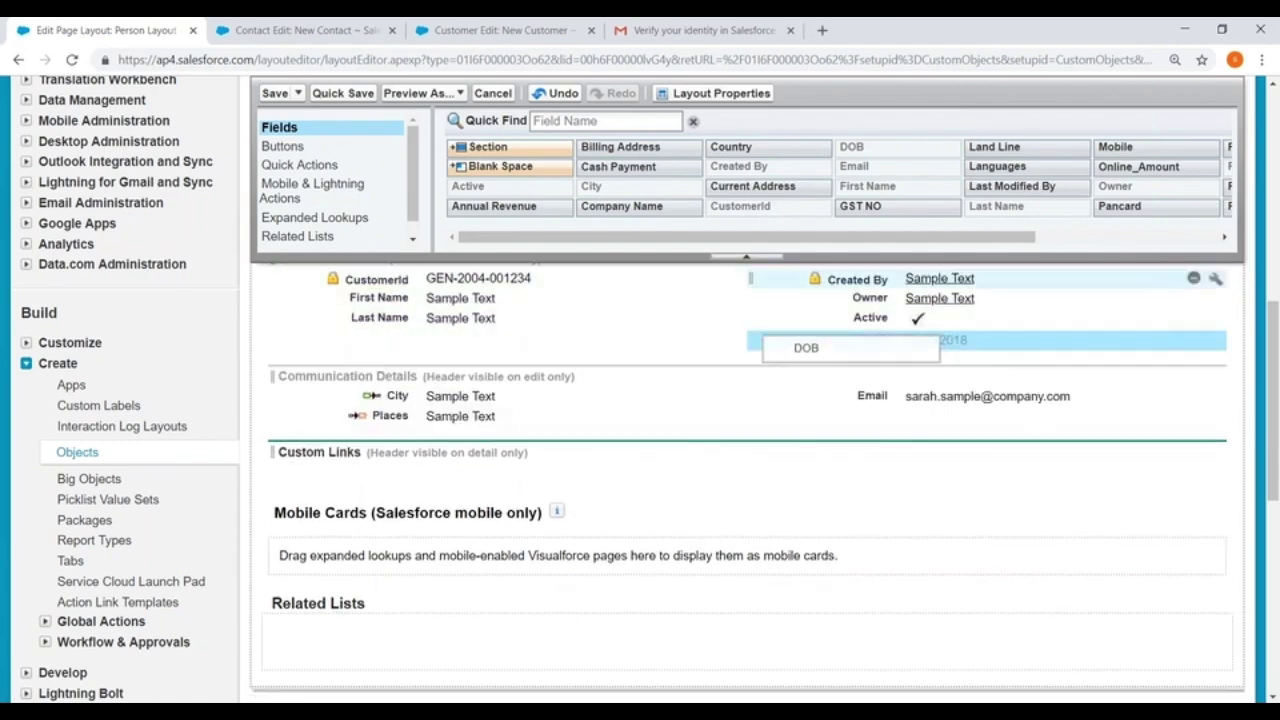
drag(1031, 243, 1213, 243)
drag(1120, 186, 388, 341)
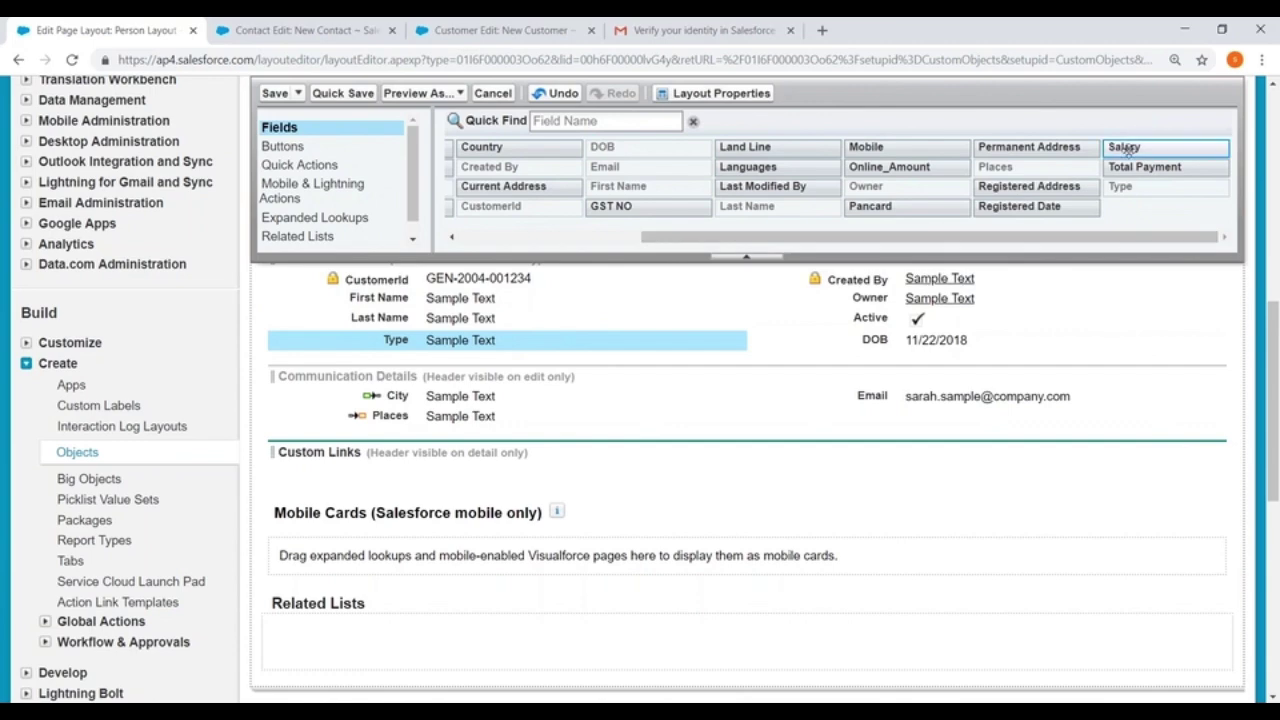
Add the Pancard field to Communication Details
drag(1131, 148, 1116, 169)
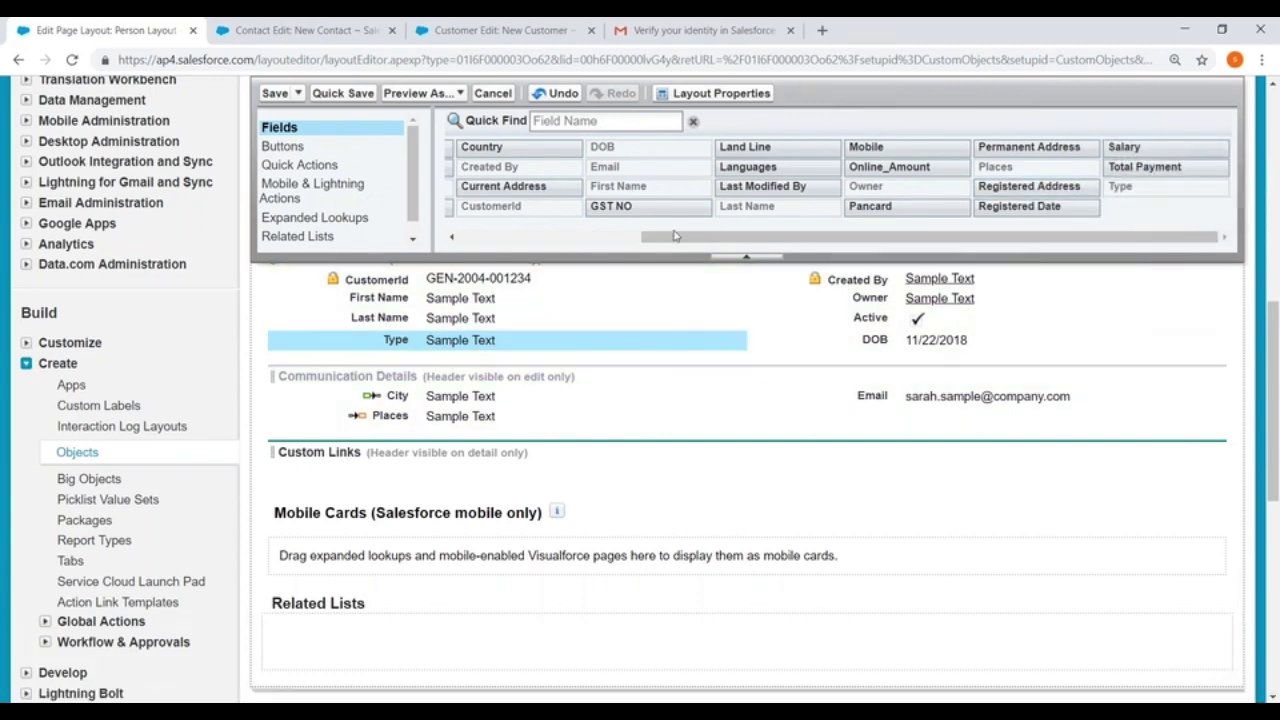
drag(671, 240, 467, 248)
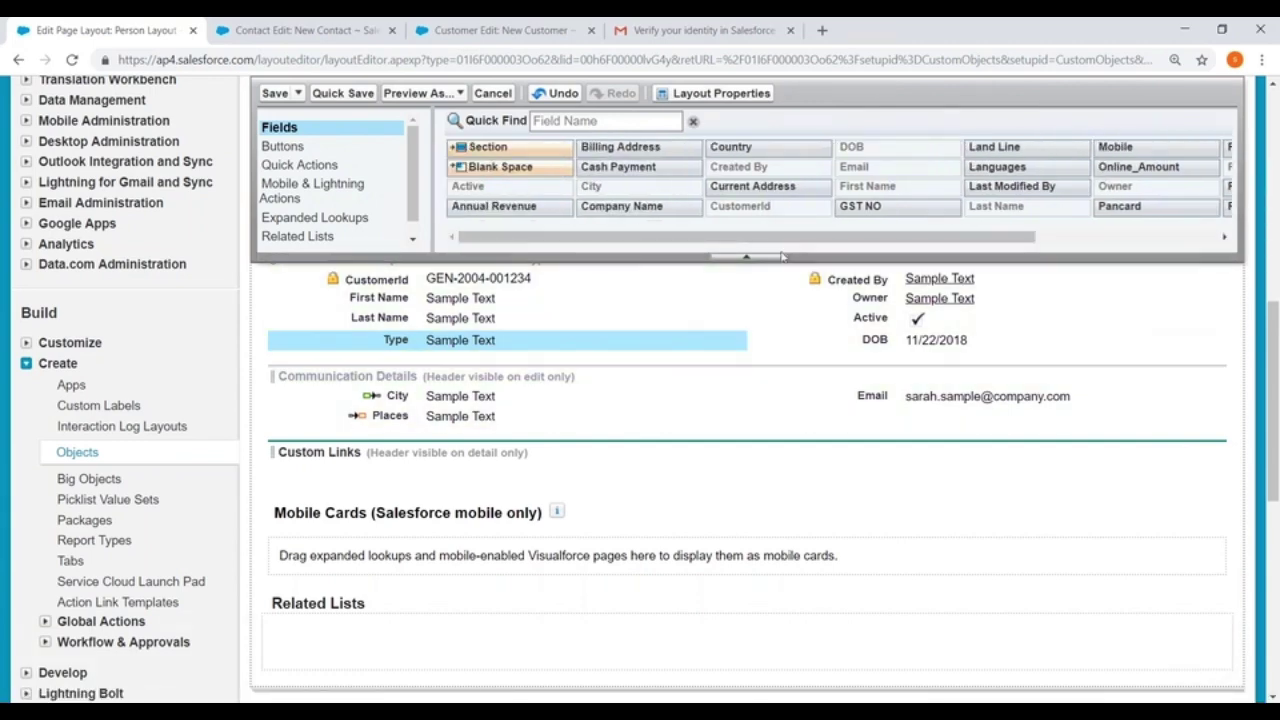
scroll(658, 268, down, 2)
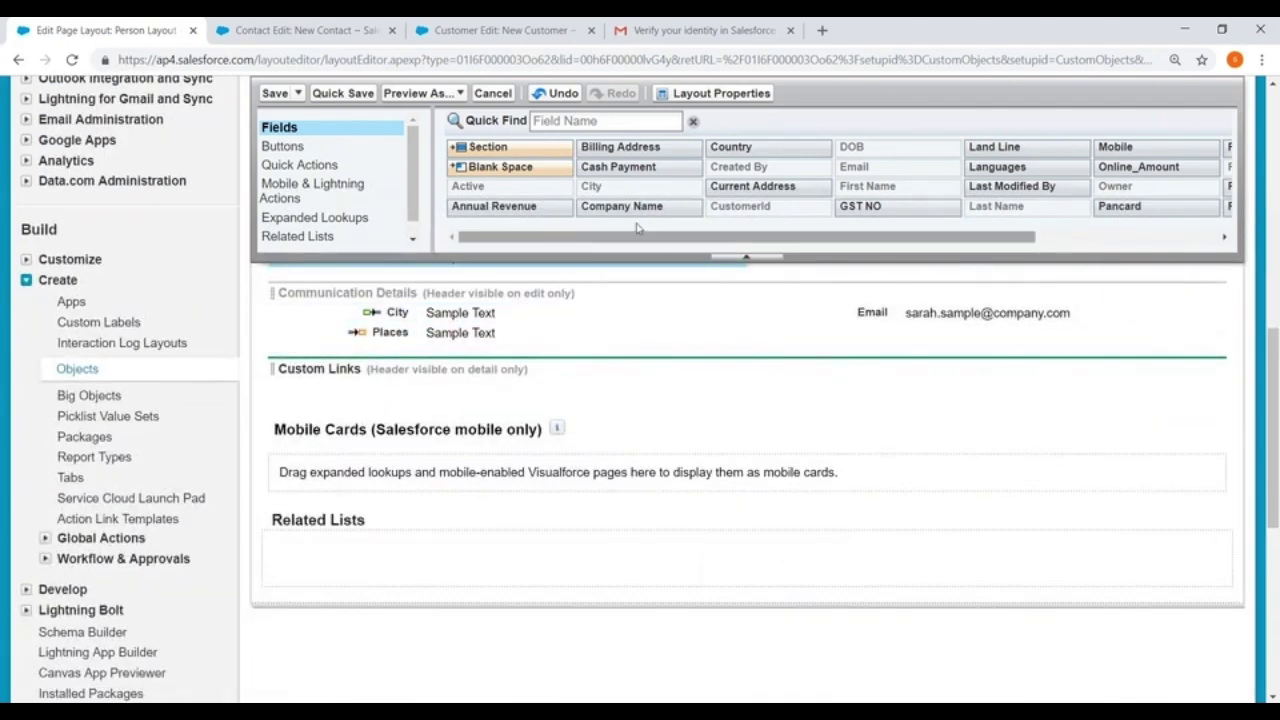
drag(650, 246, 895, 246)
drag(1028, 152, 388, 358)
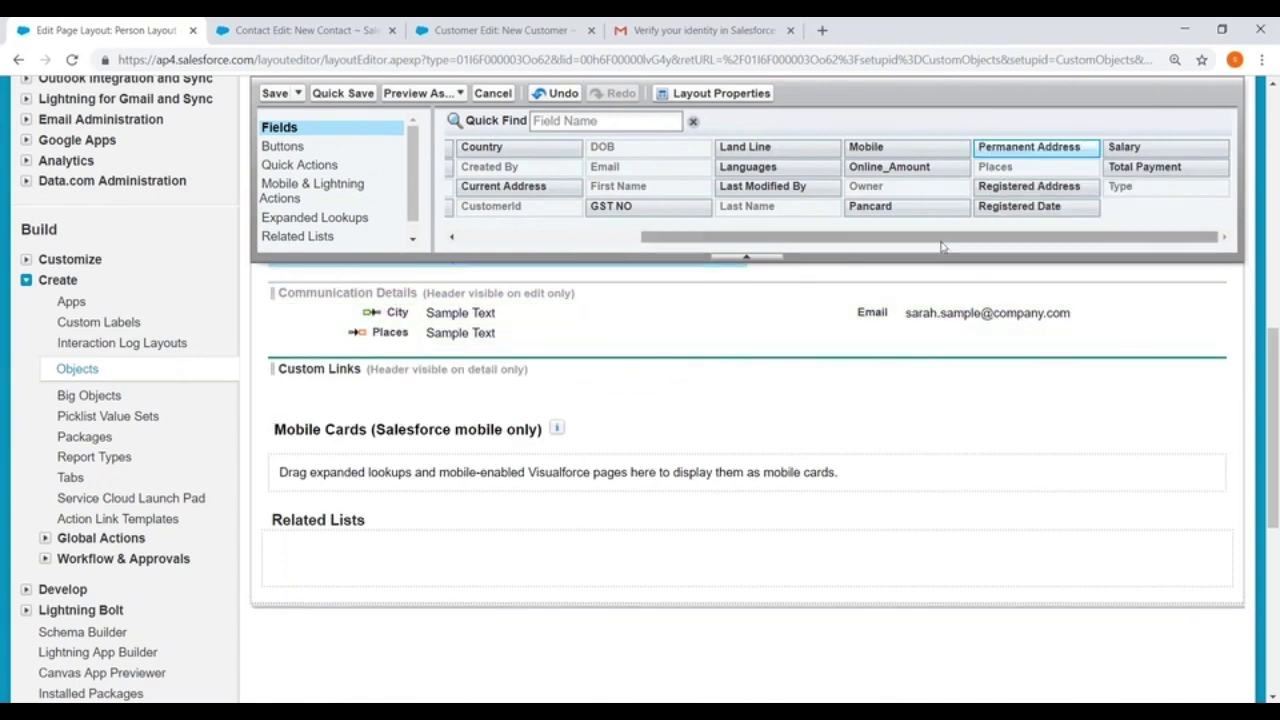
drag(870, 206, 895, 320)
Add Mobile and Salary to Communication Details, then drag a new section onto the layout
scroll(1100, 340, up, 2)
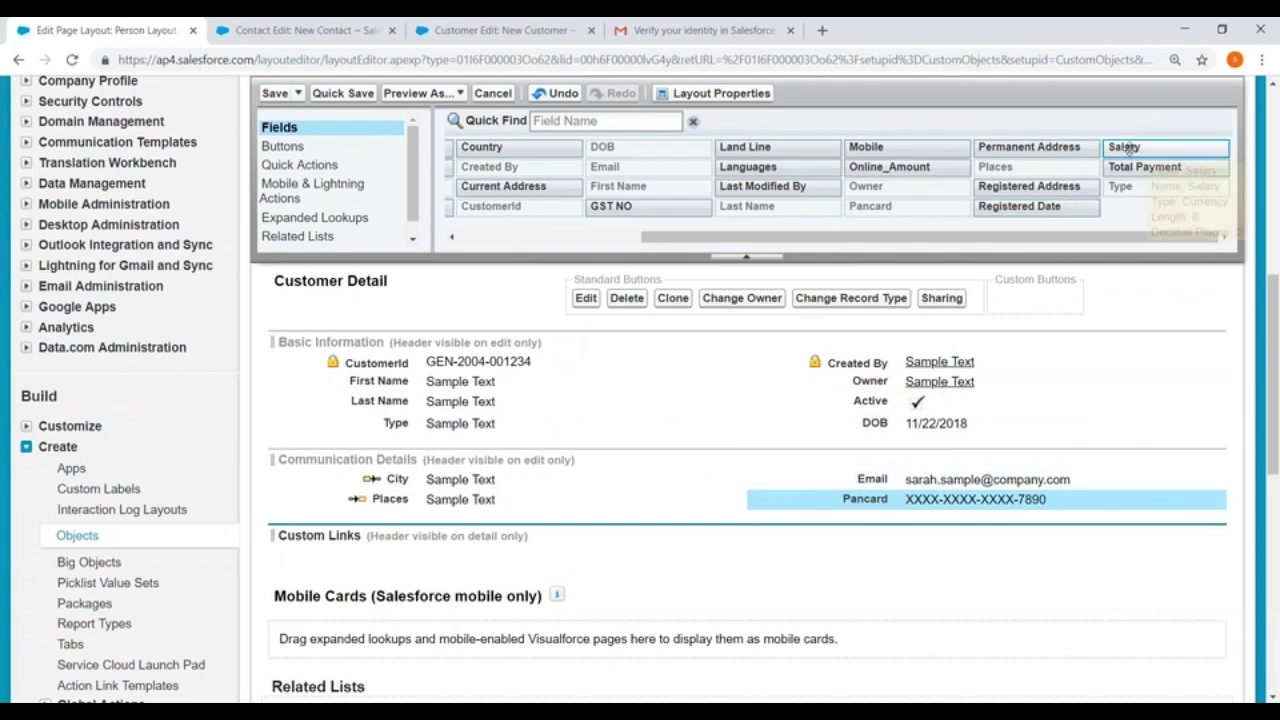
drag(1128, 147, 1128, 147)
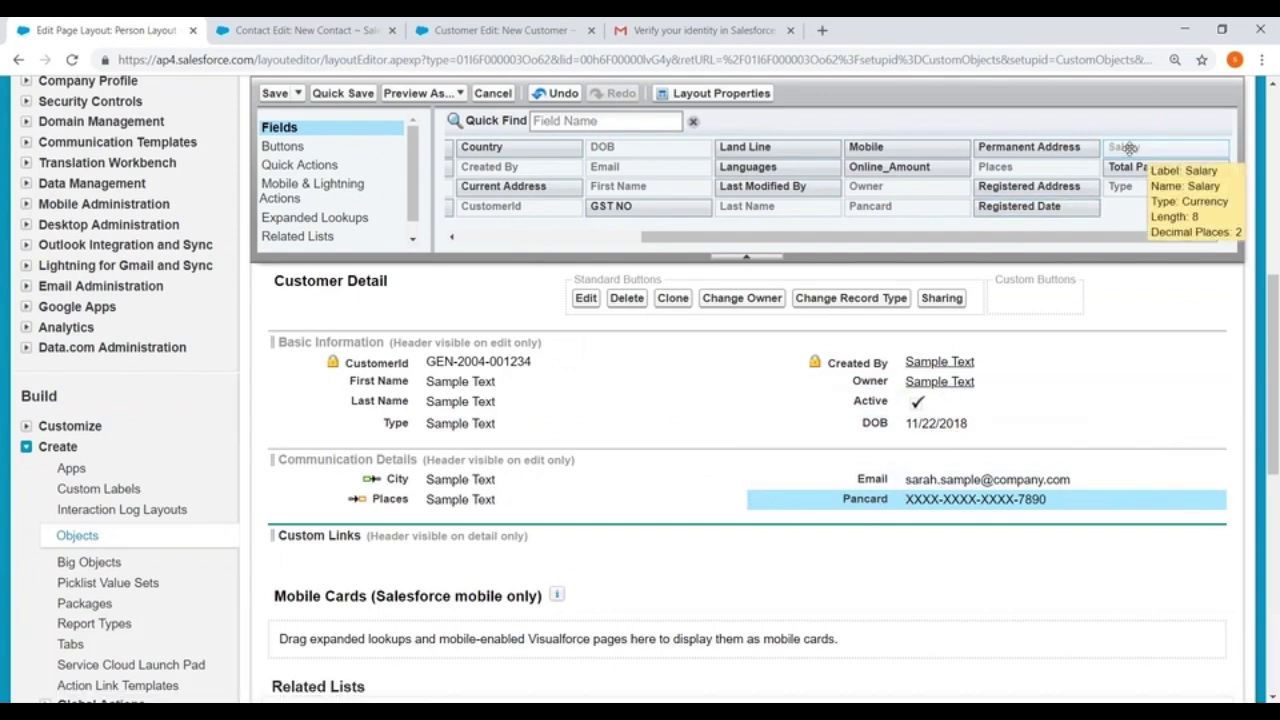
drag(1128, 147, 1128, 147)
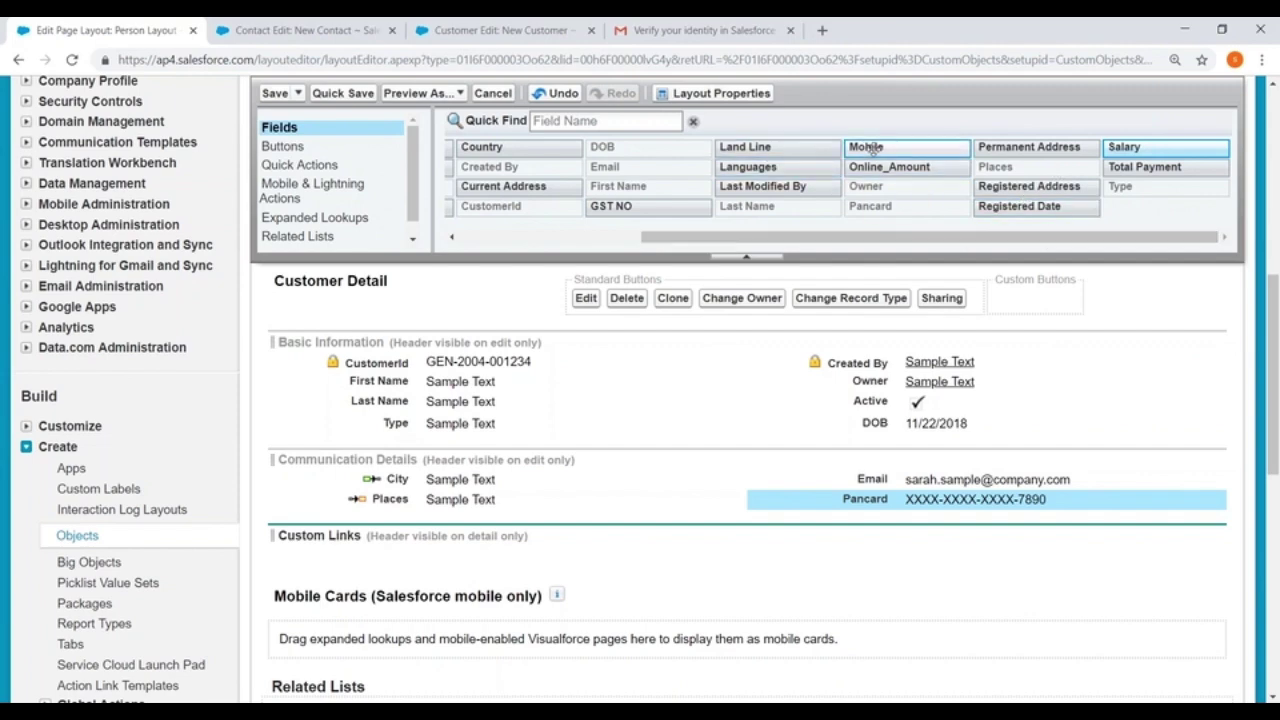
drag(866, 147, 375, 510)
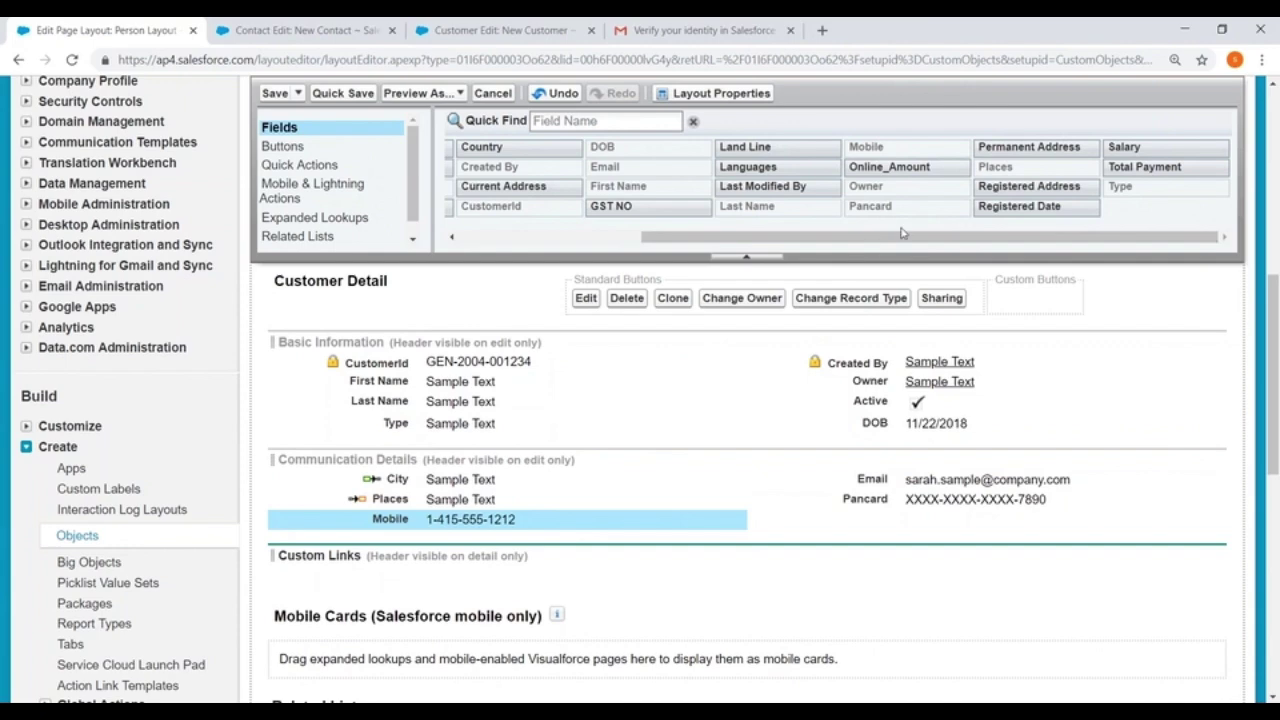
mouse_move(1124, 148)
mouse_down()
mouse_move(1076, 334)
mouse_move(868, 482)
mouse_move(866, 530)
mouse_move(868, 519)
mouse_up()
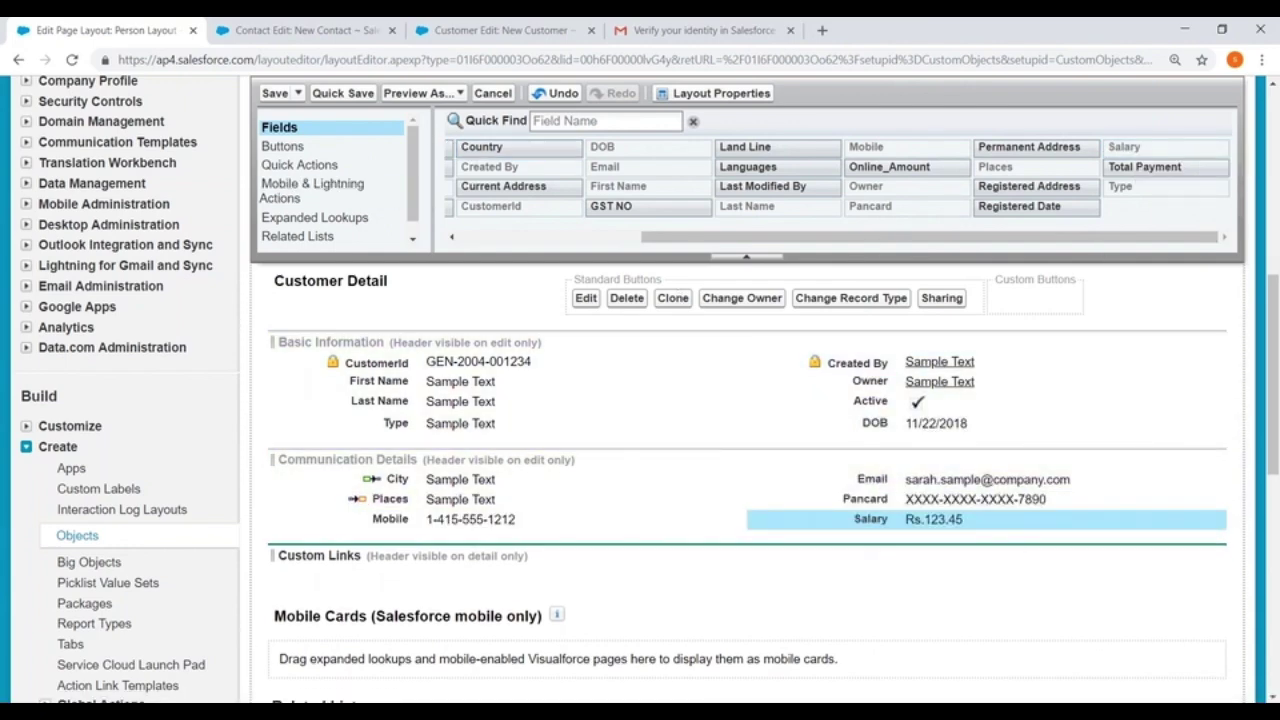
drag(692, 240, 510, 240)
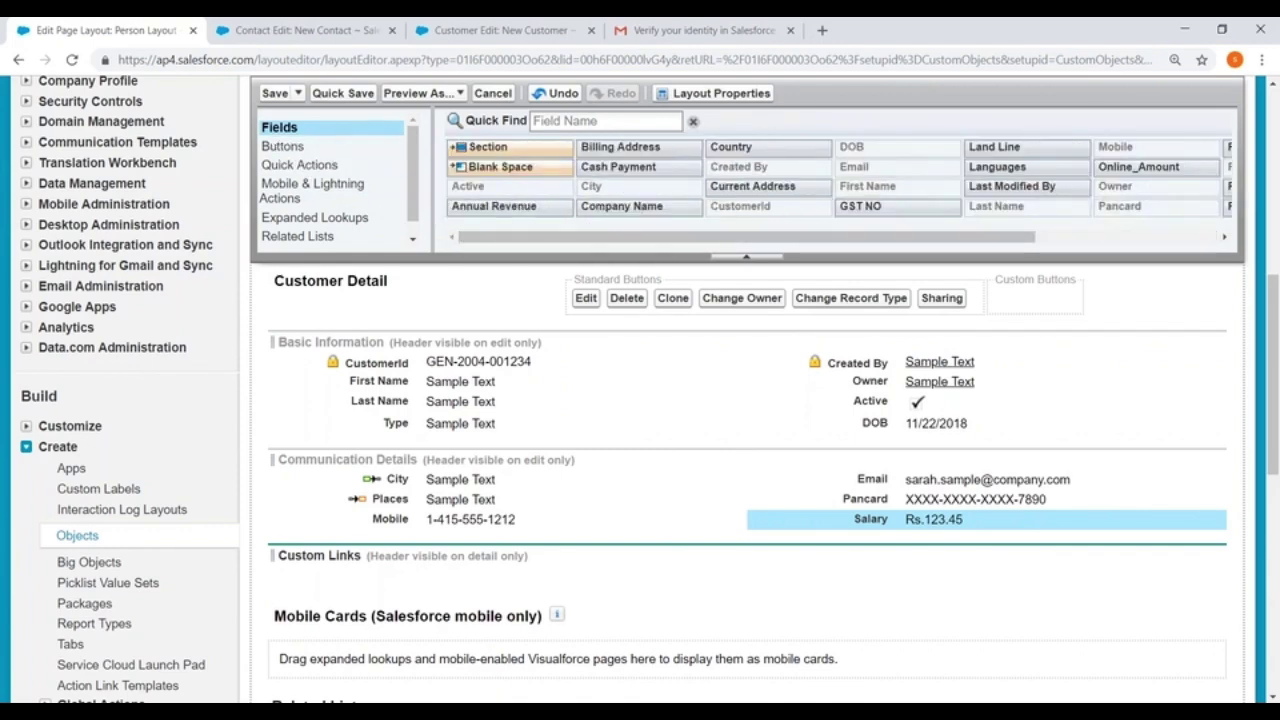
drag(482, 148, 391, 551)
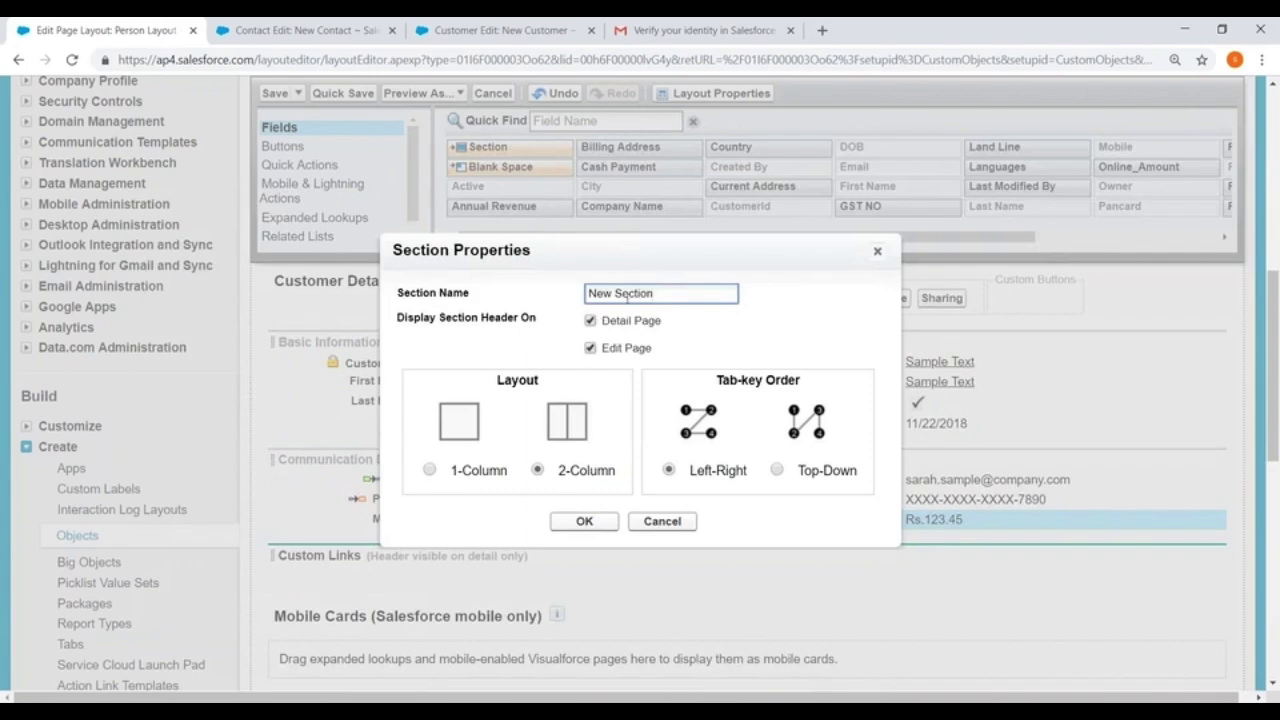
Create an 'Address' section with top-down tab order and no detail-page header
text(Address)
click(590, 321)
click(777, 471)
click(583, 520)
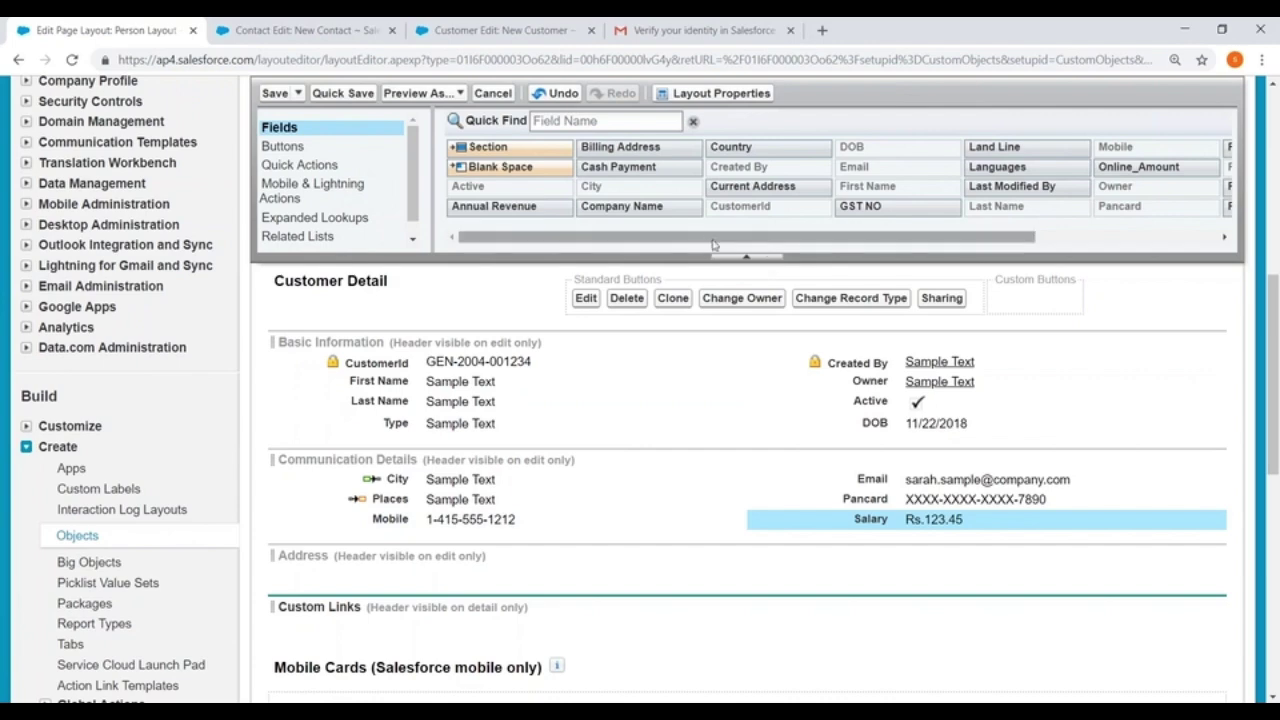
Add Current Address and Permanent Address to the Address section and save the Person Layout
drag(734, 190, 510, 537)
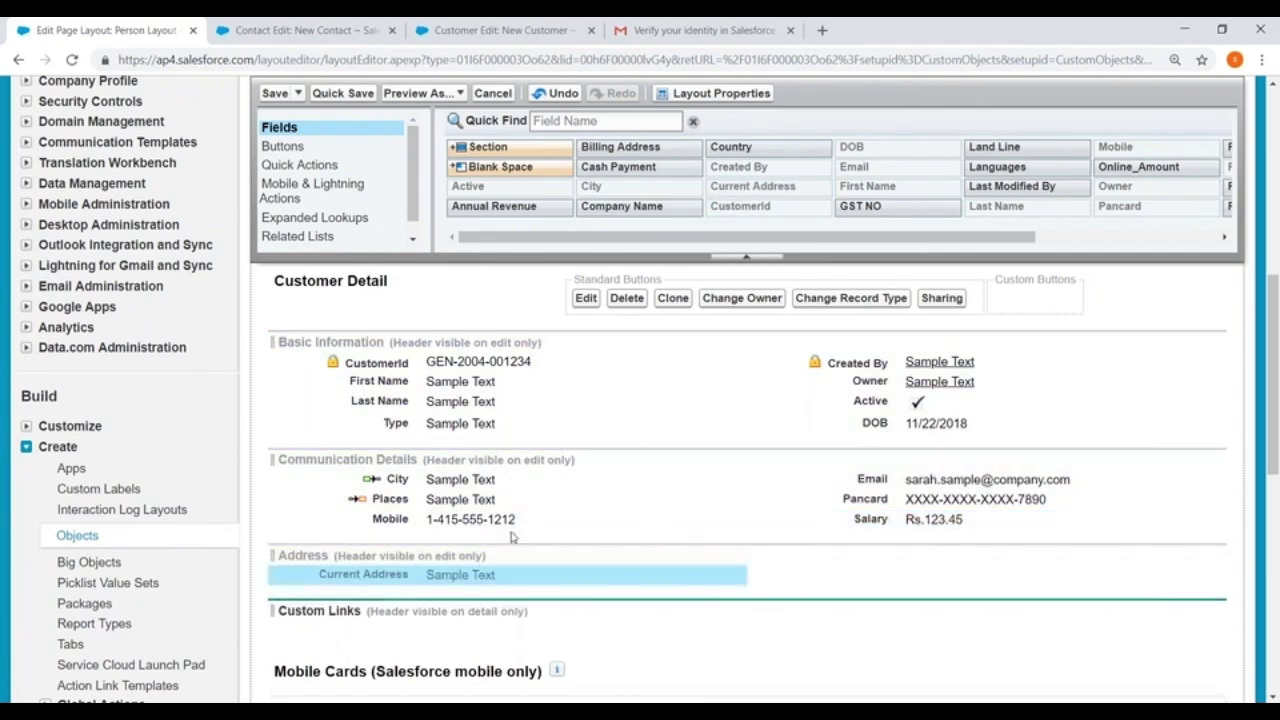
drag(1005, 240, 1192, 245)
drag(1029, 147, 930, 560)
click(272, 92)
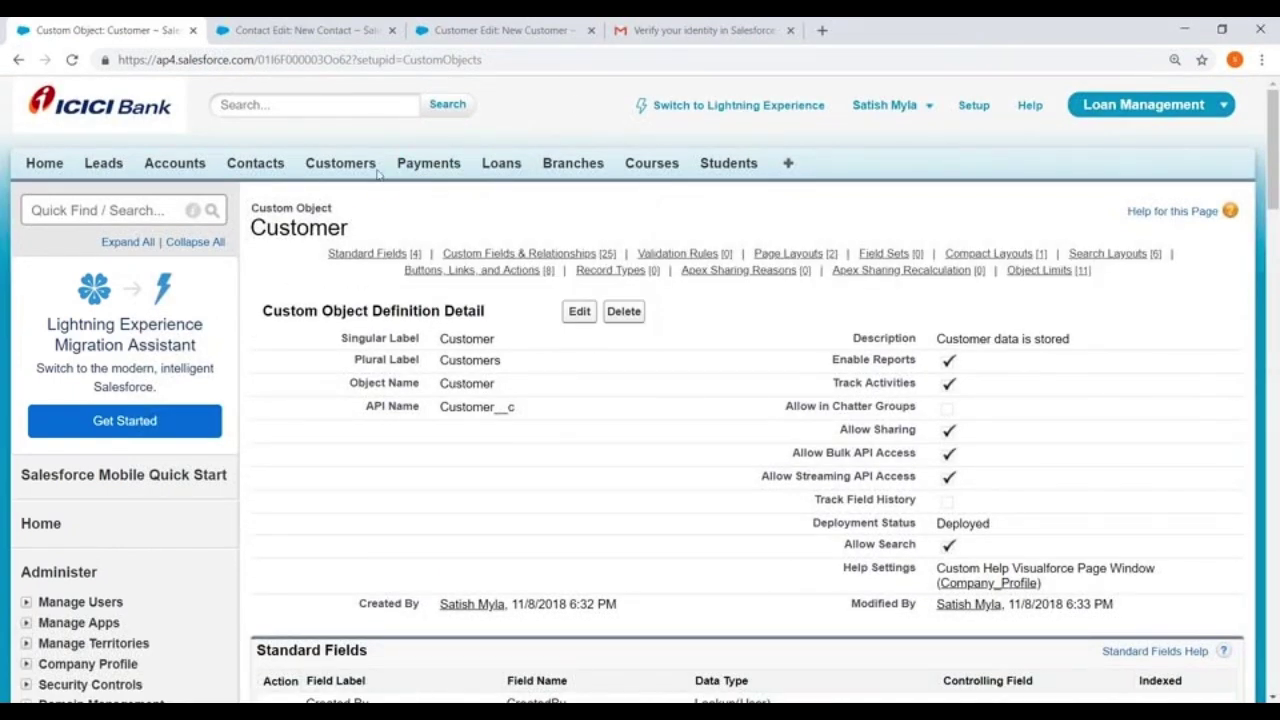
Go to the Customers home page and start a new customer record
click(281, 30)
scroll(640, 400, up, 2)
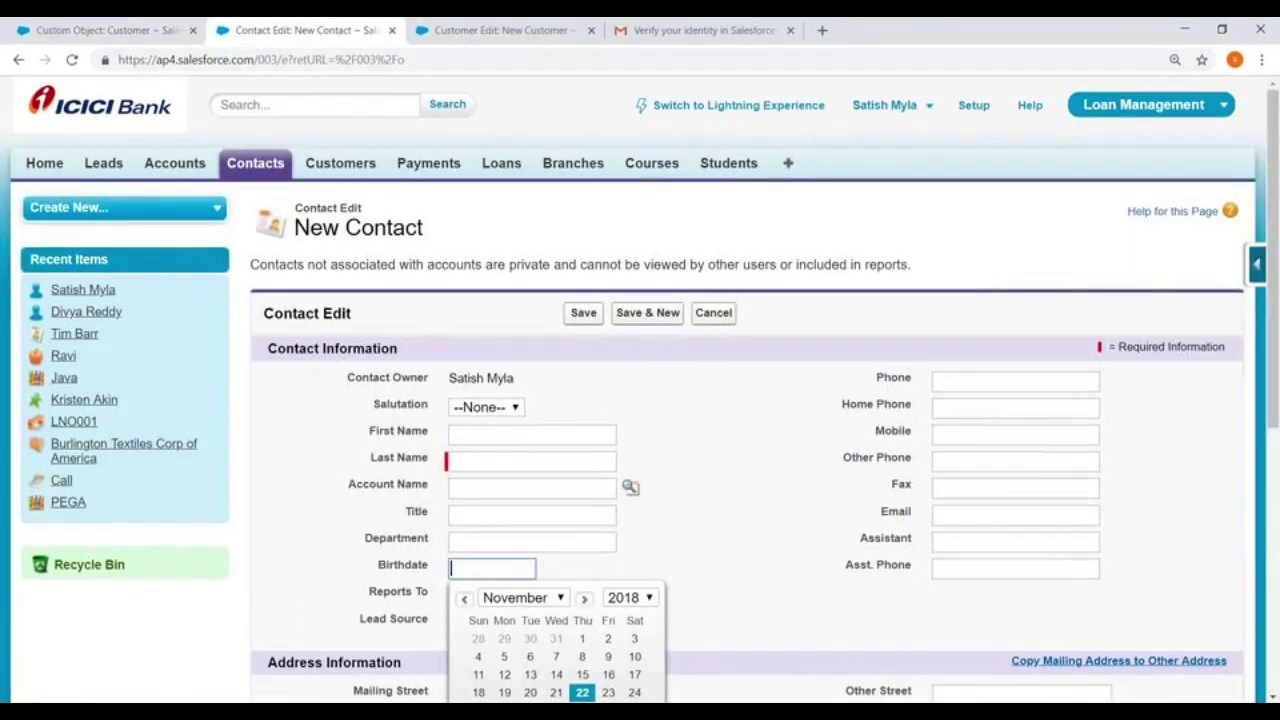
click(340, 163)
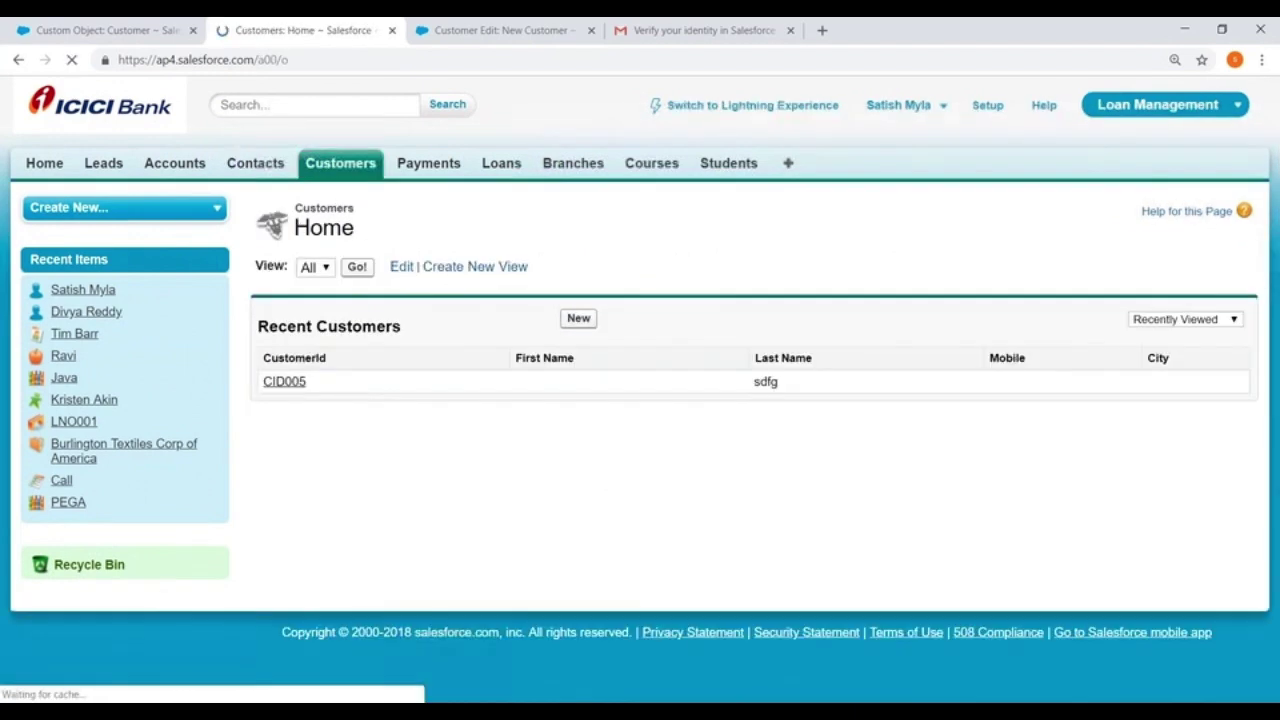
click(578, 318)
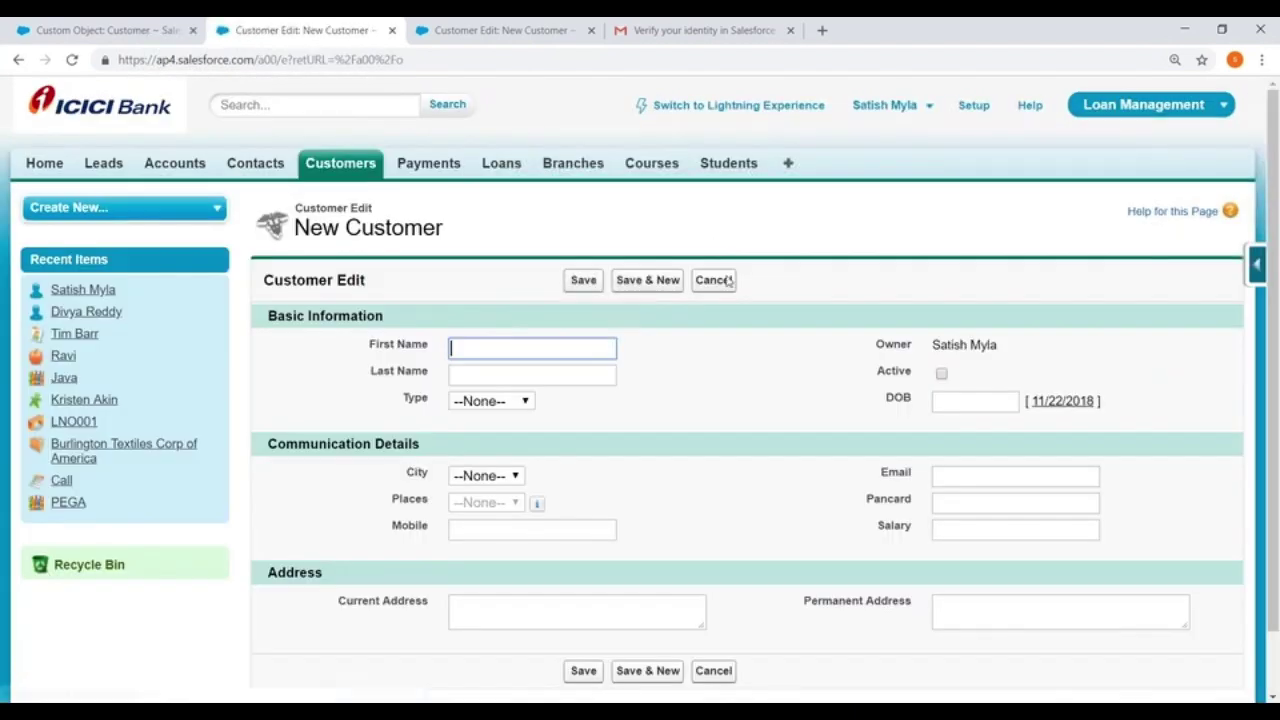
scroll(786, 351, down, 1)
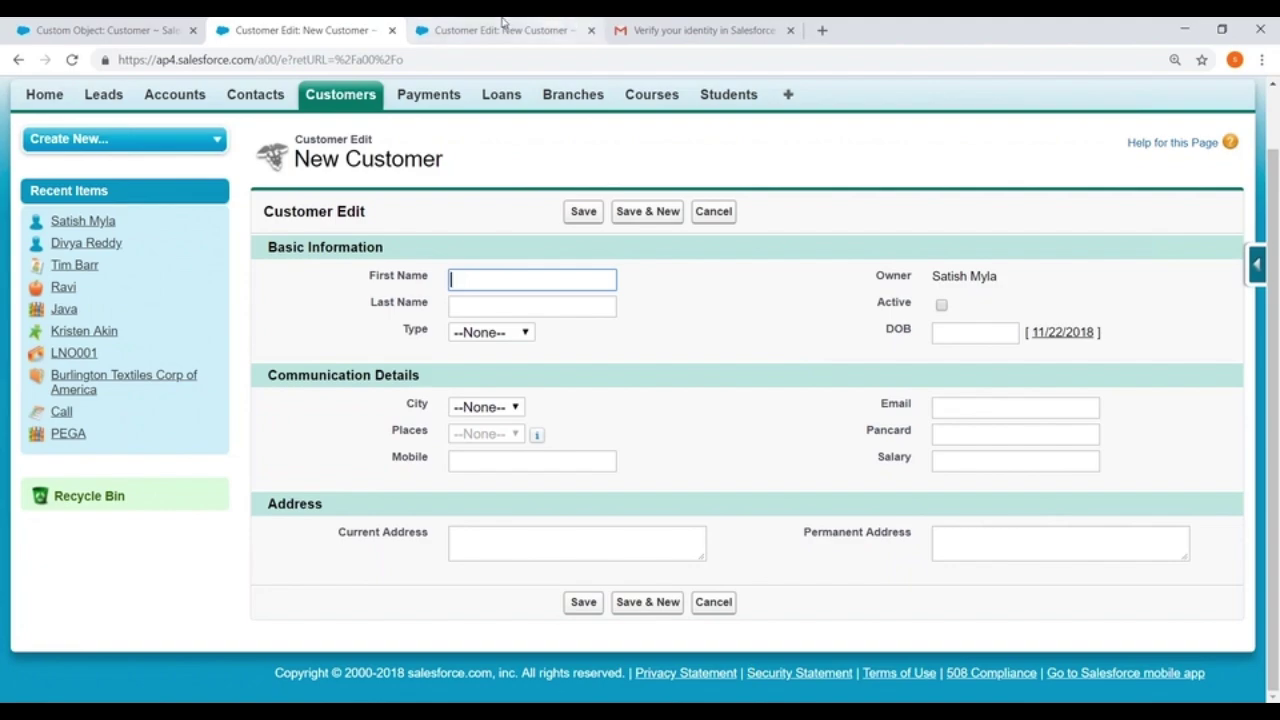
Edit the Person Layout and make Last Name a required field
click(108, 25)
scroll(591, 363, down, 6)
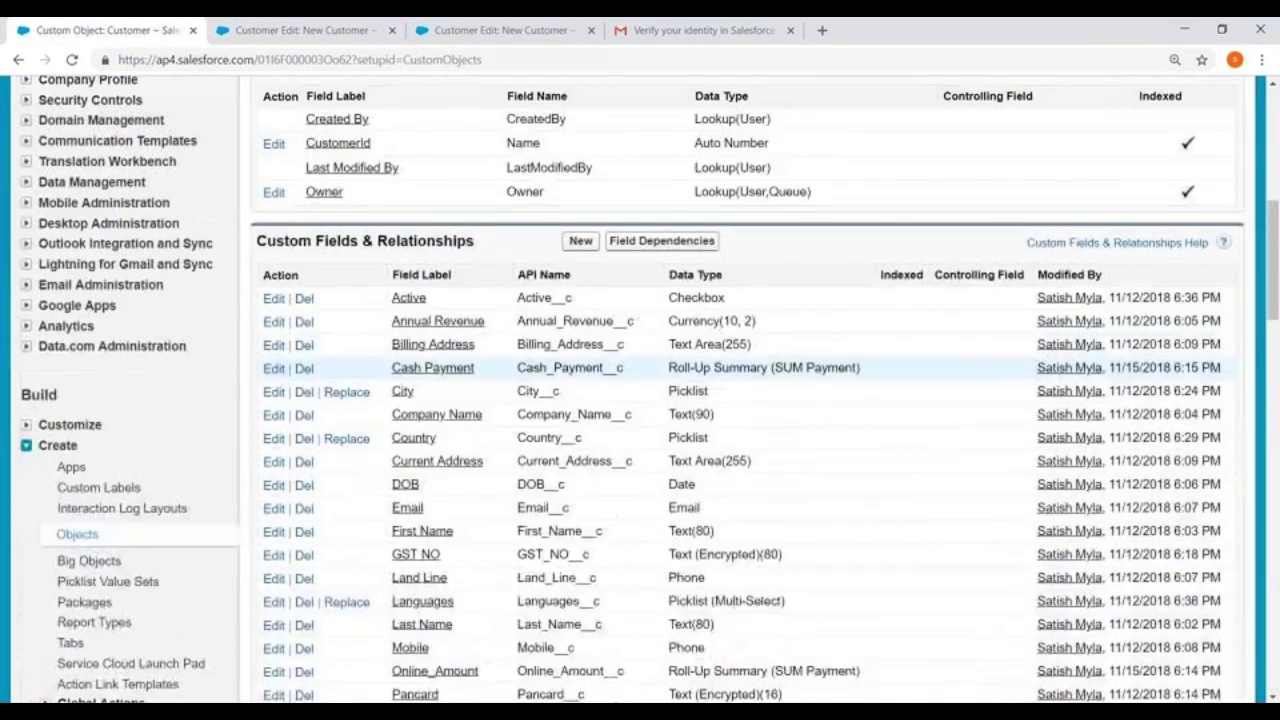
scroll(557, 323, down, 15)
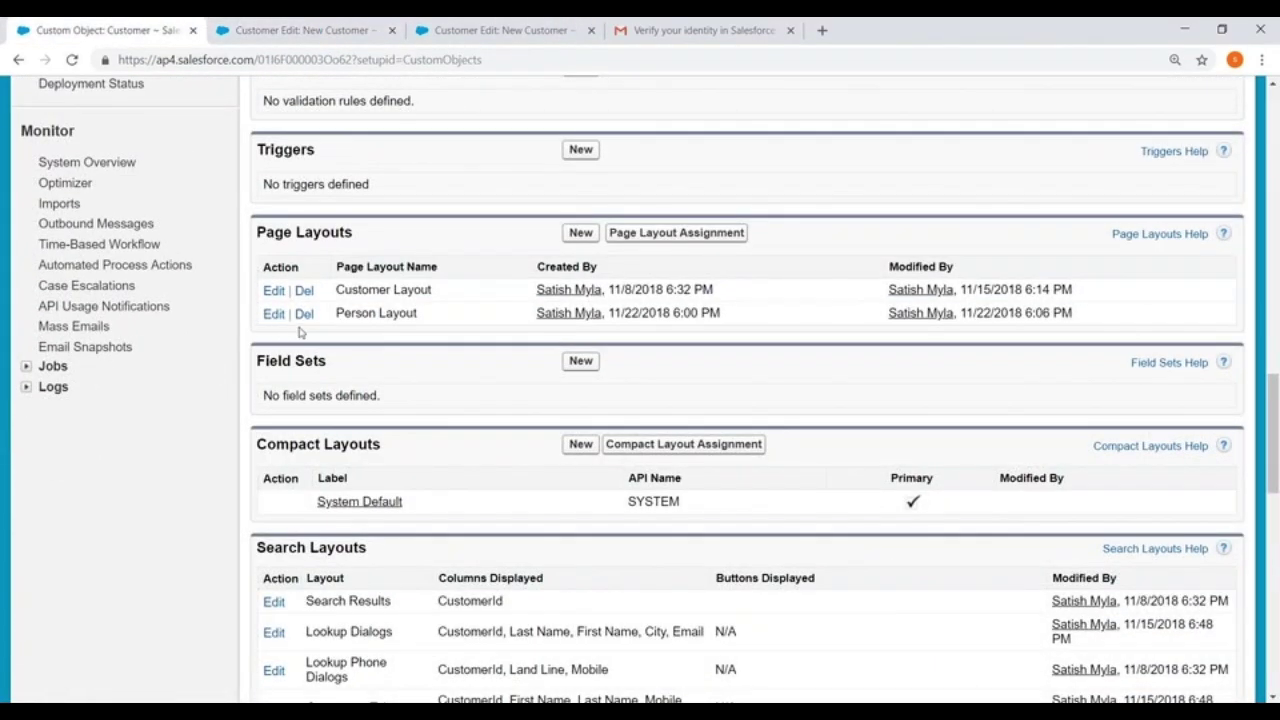
click(273, 313)
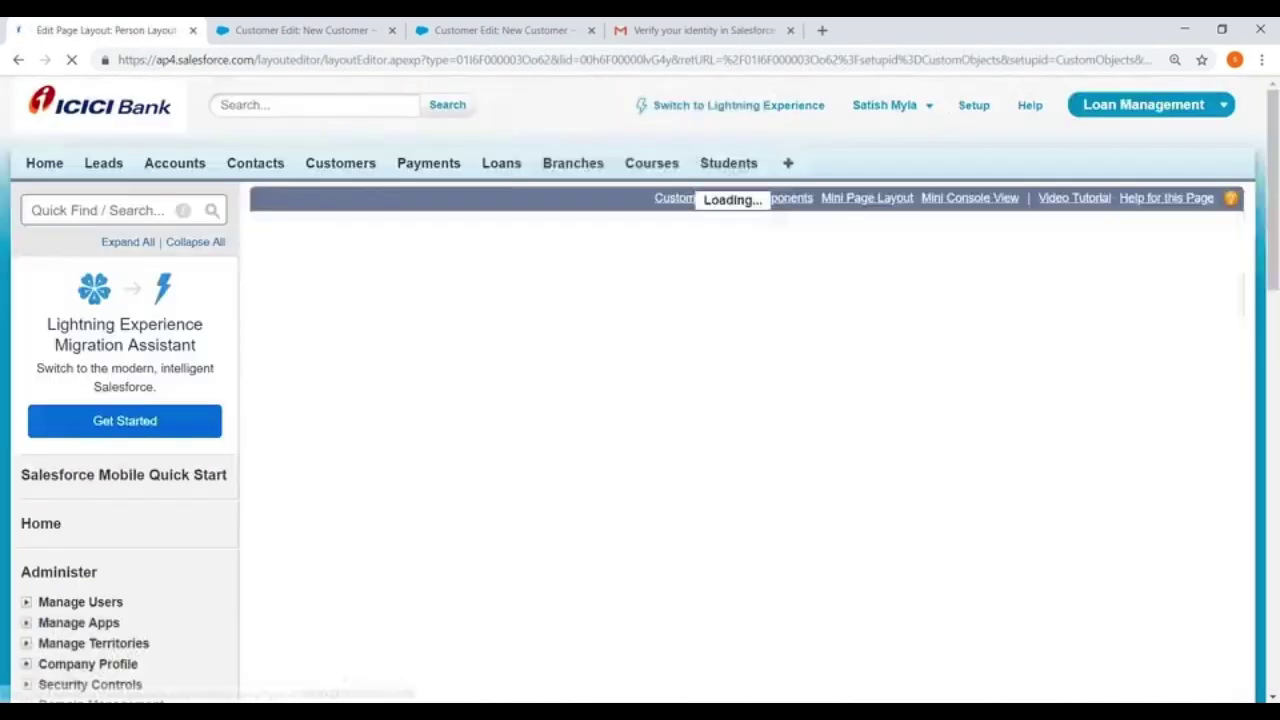
scroll(640, 400, down, 6)
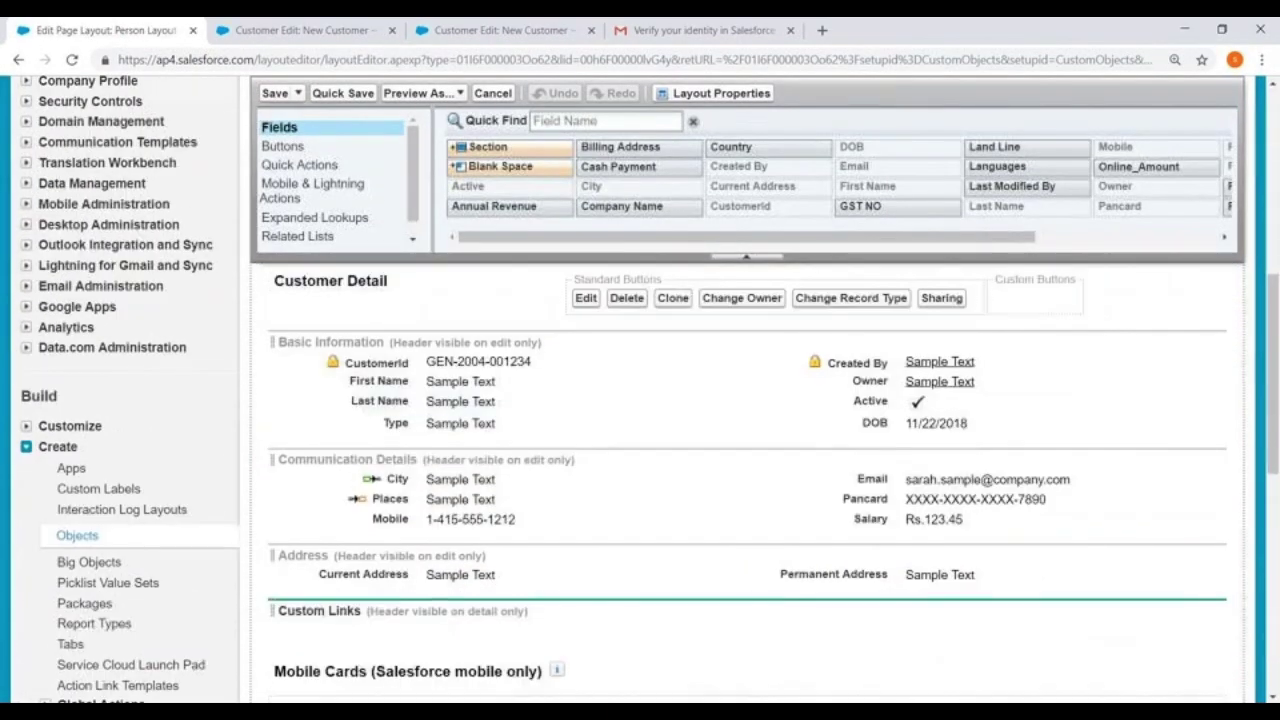
mouse_move(623, 401)
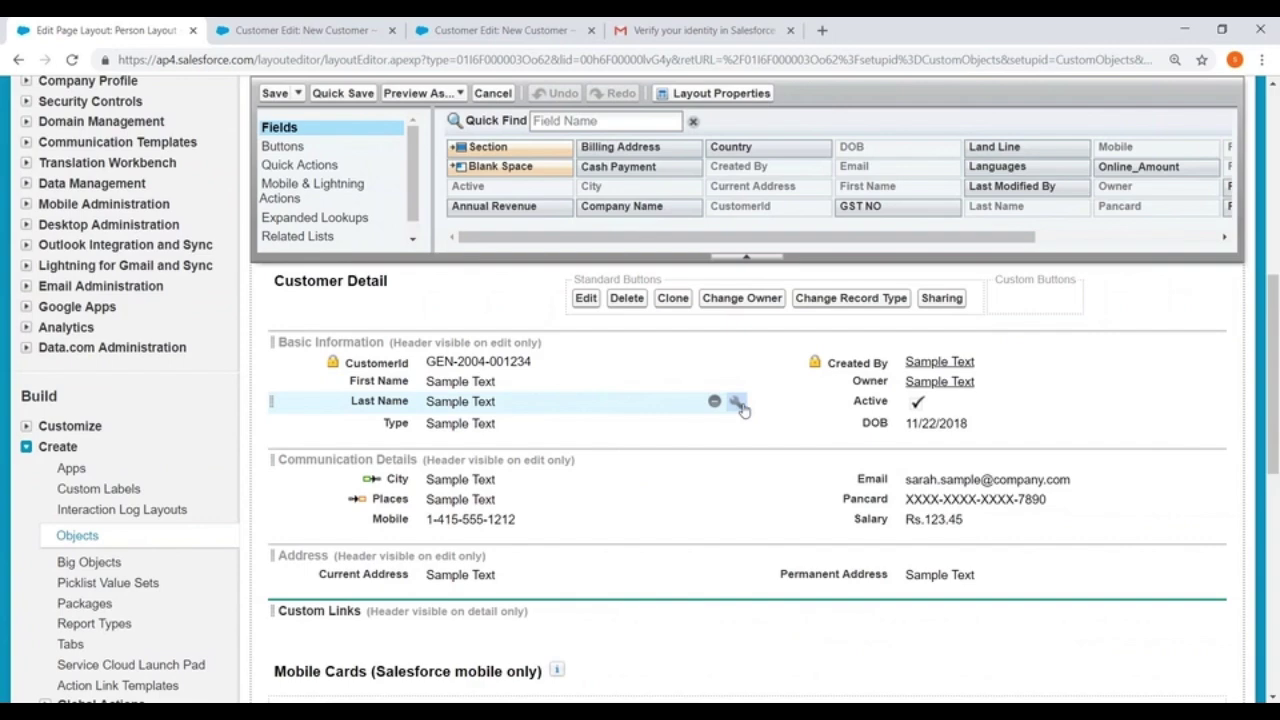
click(737, 402)
click(720, 393)
click(584, 443)
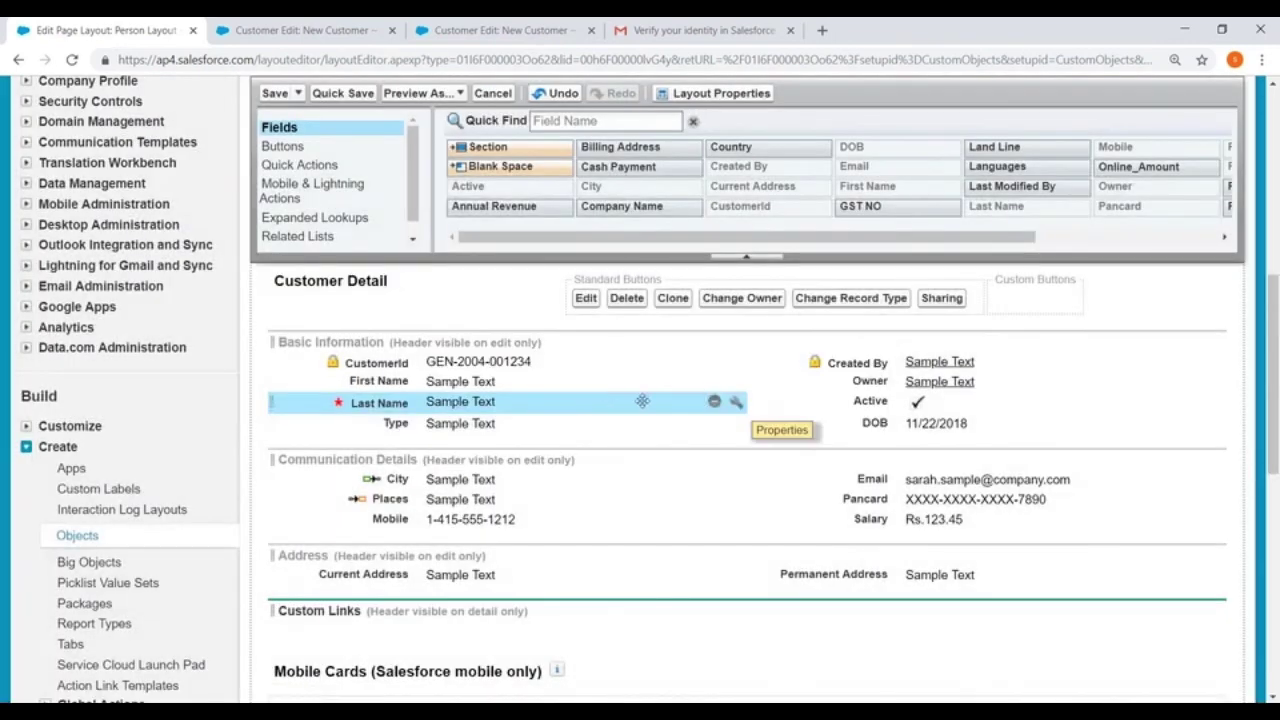
Make Salary required as well, save the layout, and return to the New Customer form
scroll(643, 433, down, 1)
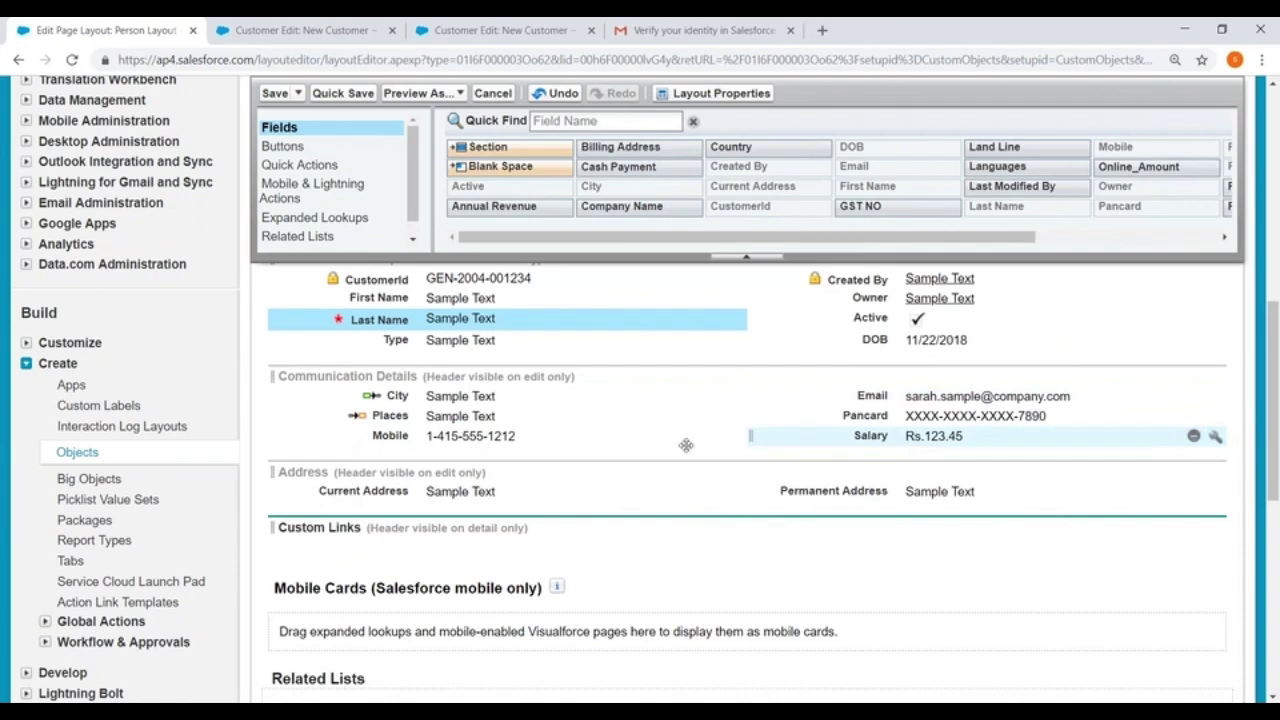
click(1214, 437)
click(708, 392)
click(584, 443)
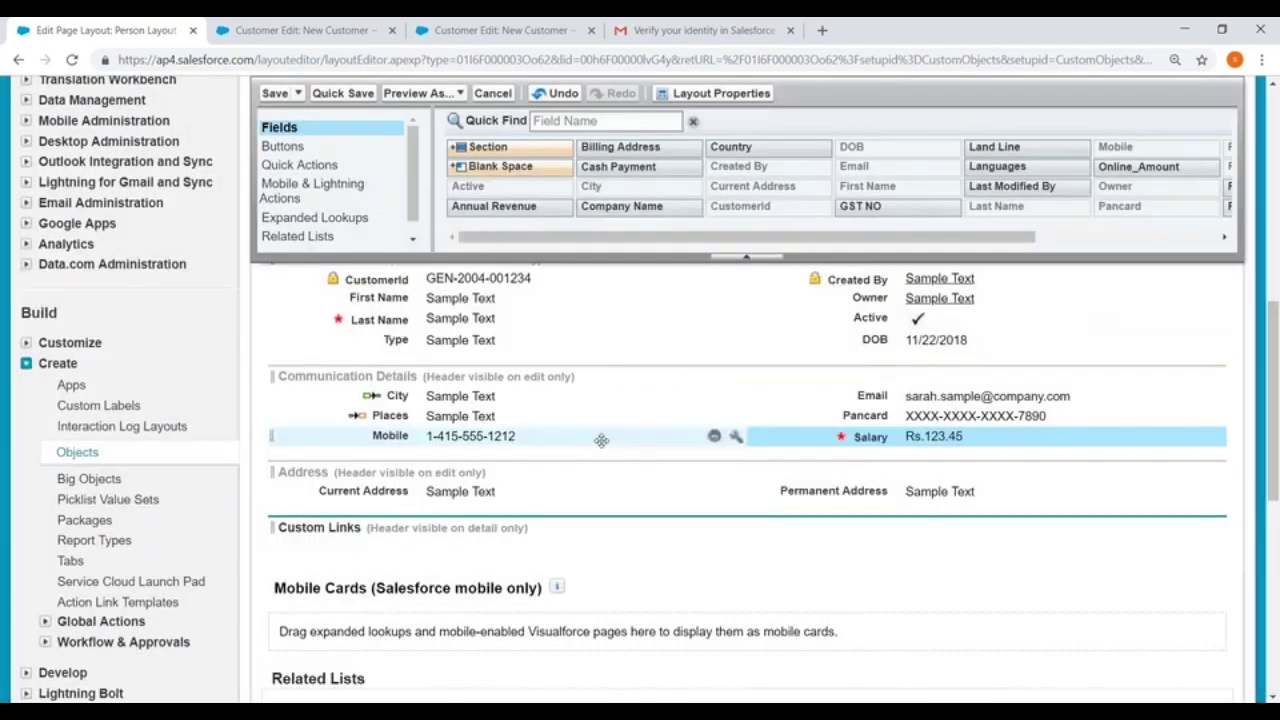
click(274, 93)
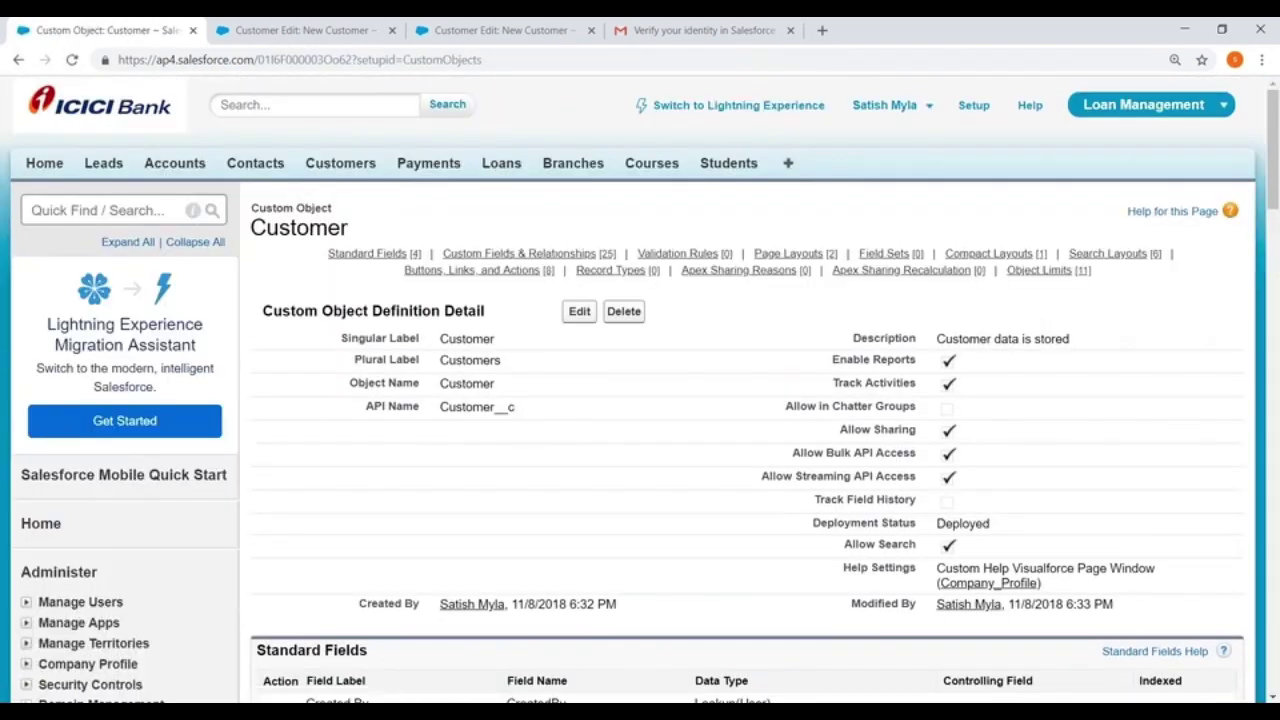
click(300, 30)
click(458, 62)
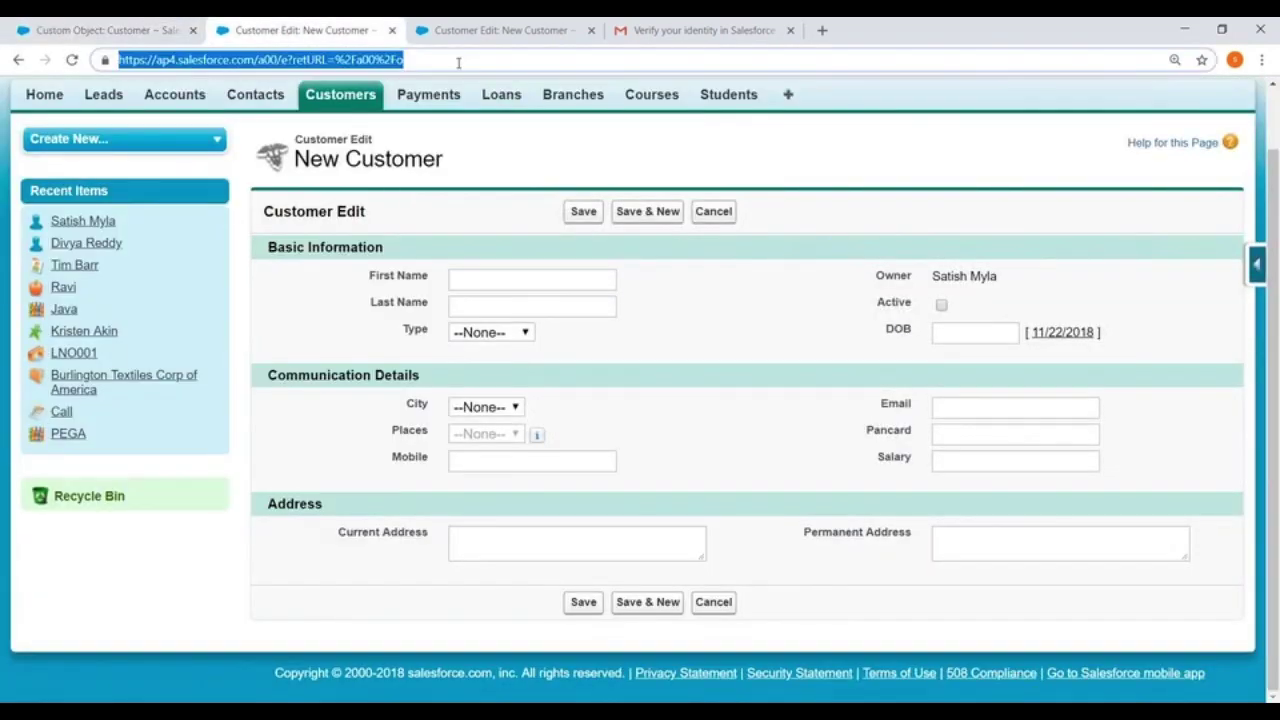
Reload the New Customer form to show the required fields, then go to the Customers home page
key(Return)
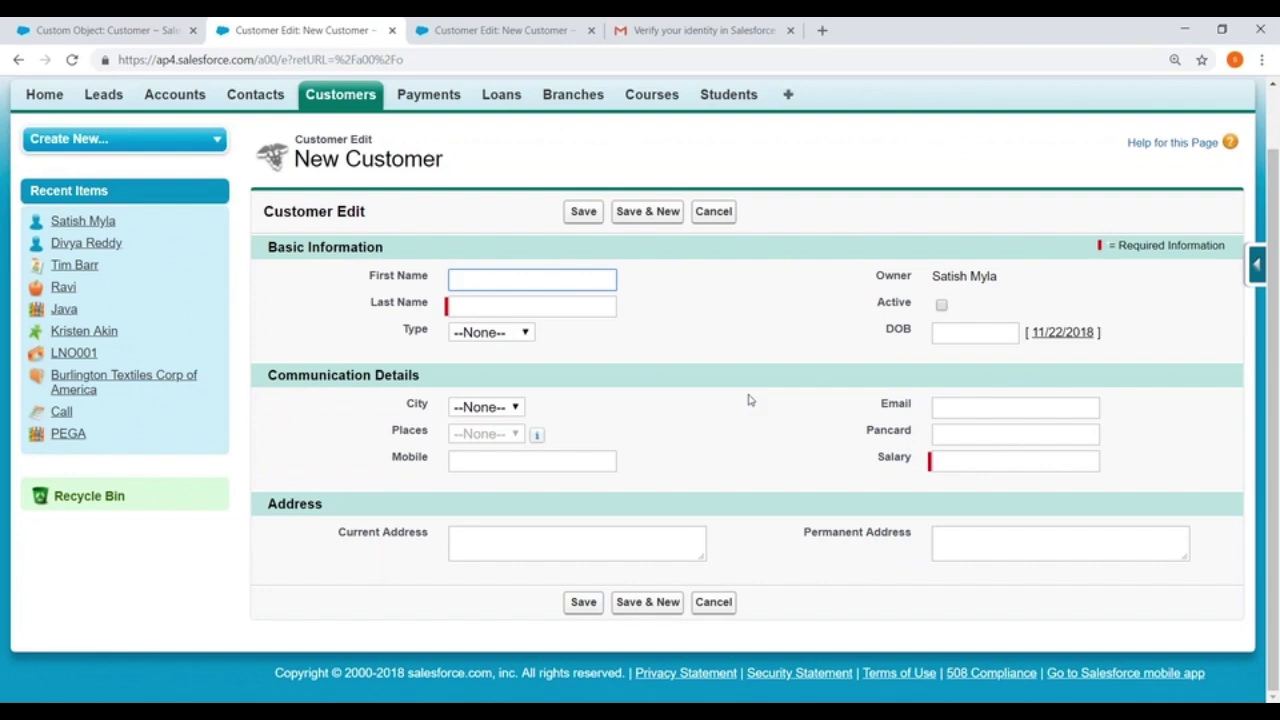
click(338, 96)
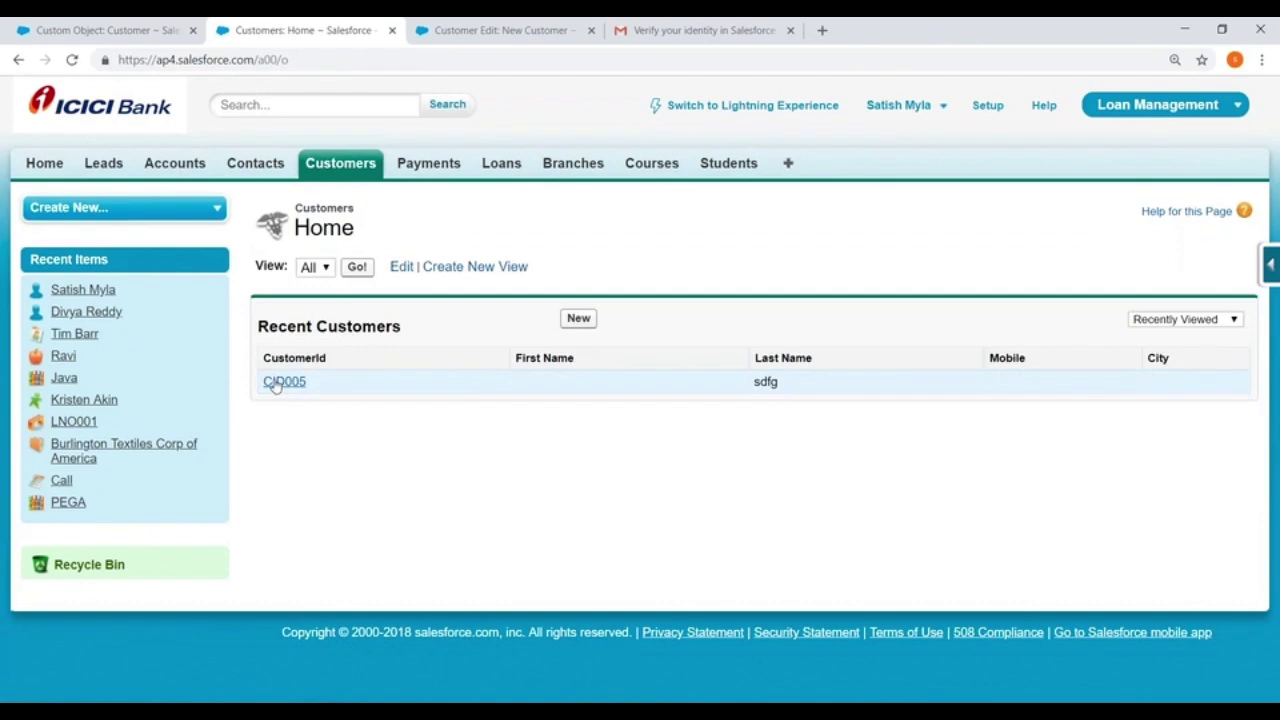
Delete customer records CID005 and CID006, leaving the customer list empty
click(278, 382)
click(627, 314)
click(720, 155)
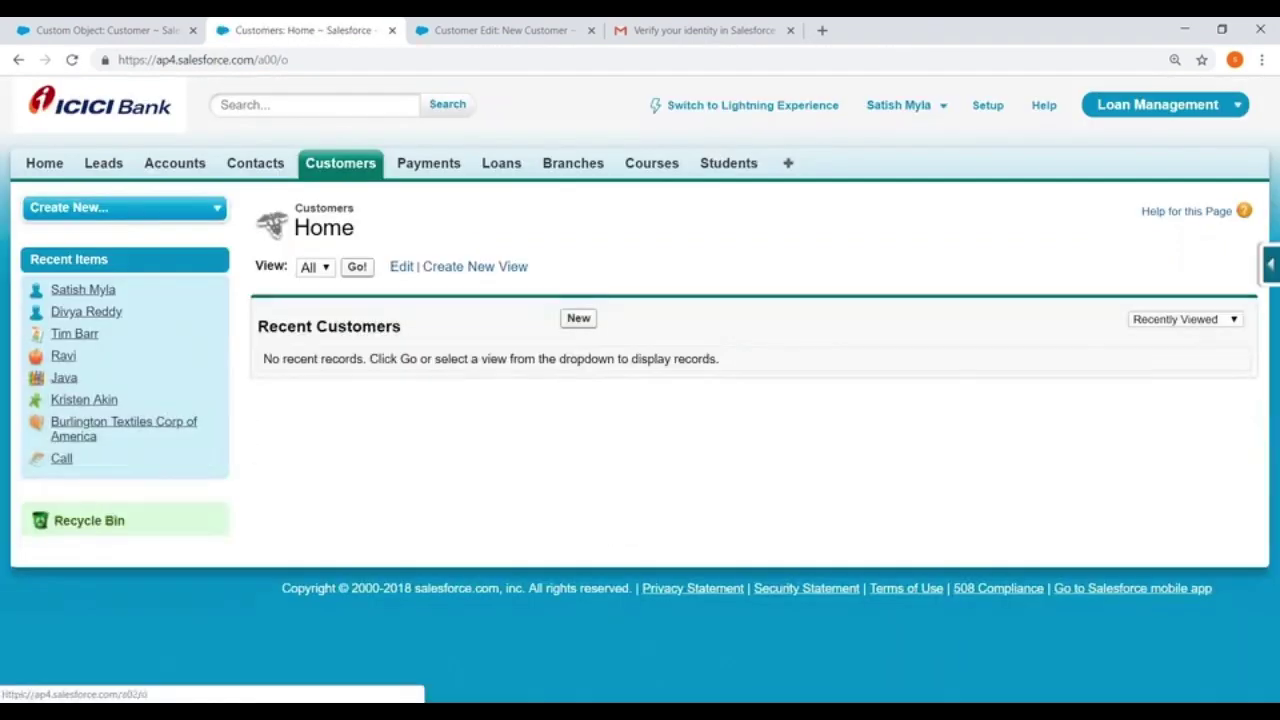
click(357, 267)
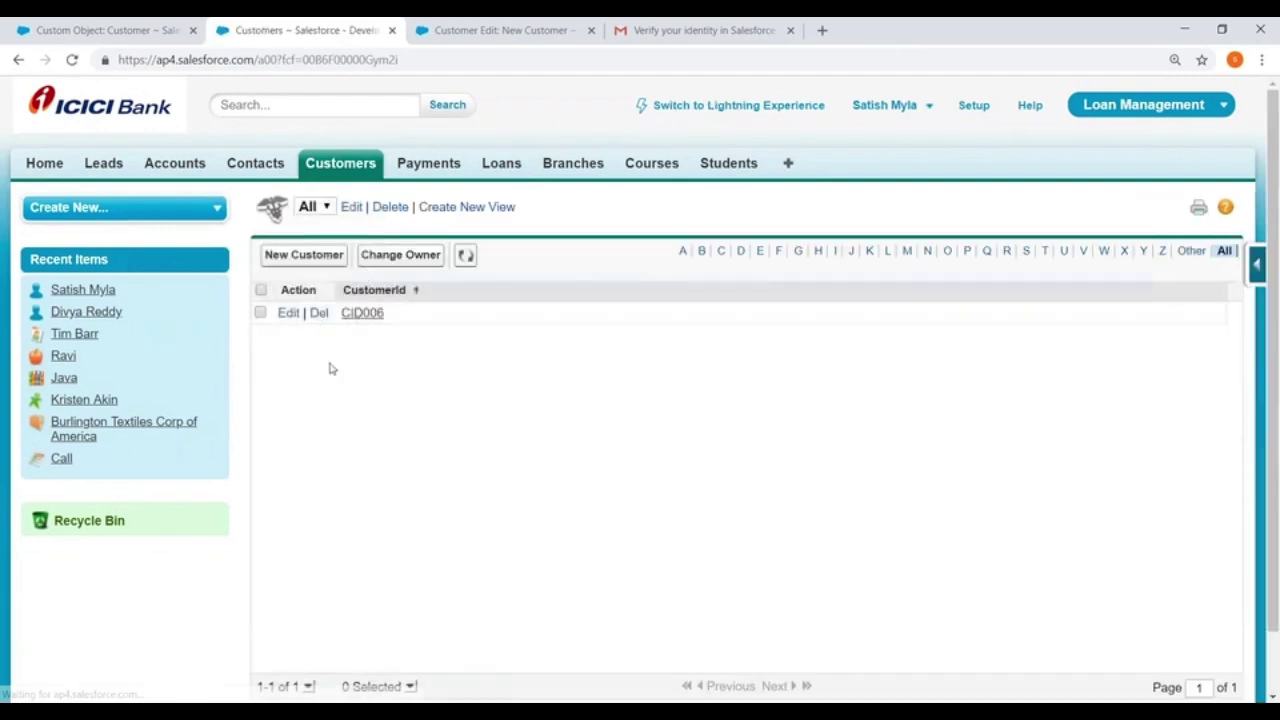
click(319, 313)
key(Return)
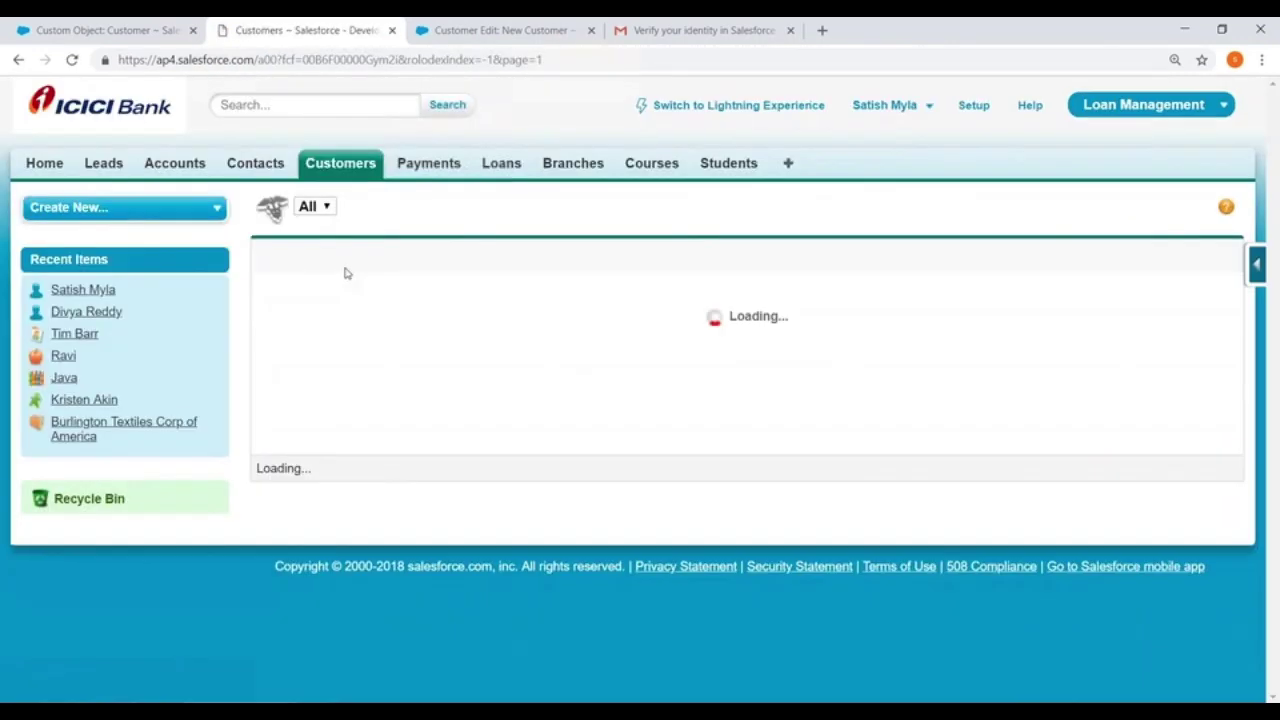
click(308, 256)
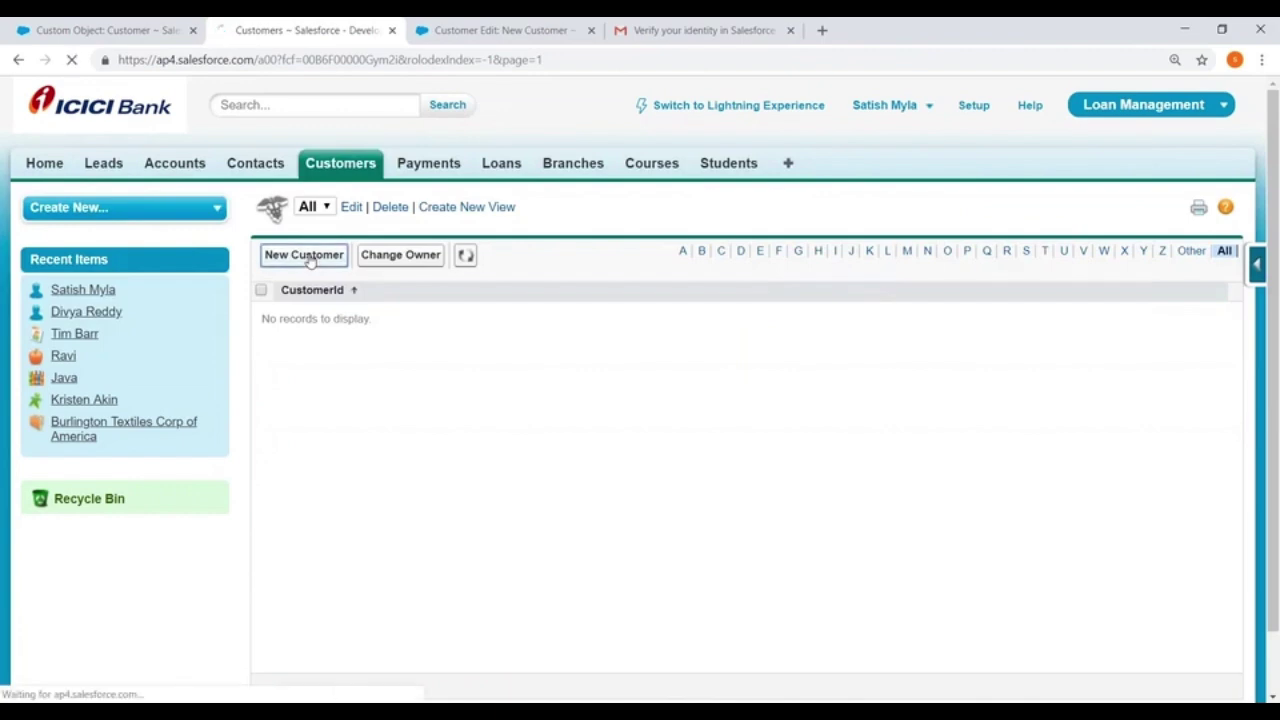
Enter the customer's first and last name, Type Personal, Active ticked, DOB 11/22/2018
key(Tab)
key(Tab)
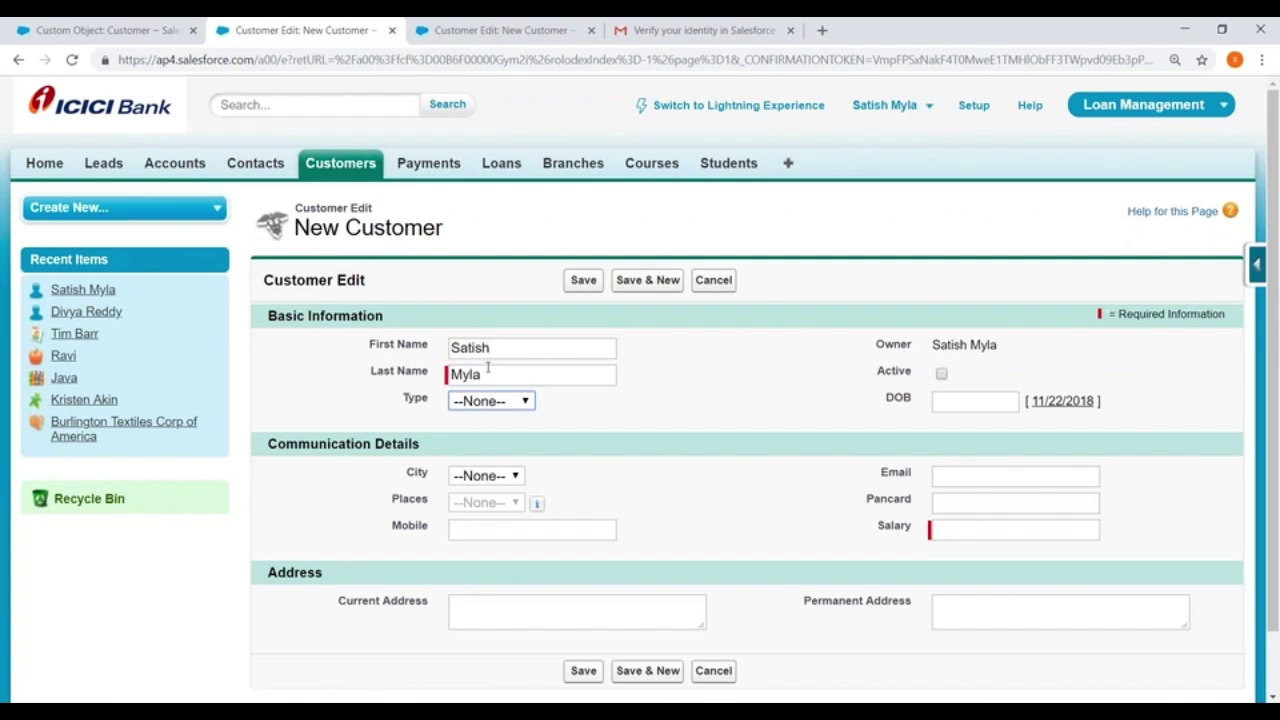
click(481, 404)
click(481, 448)
click(941, 373)
click(950, 403)
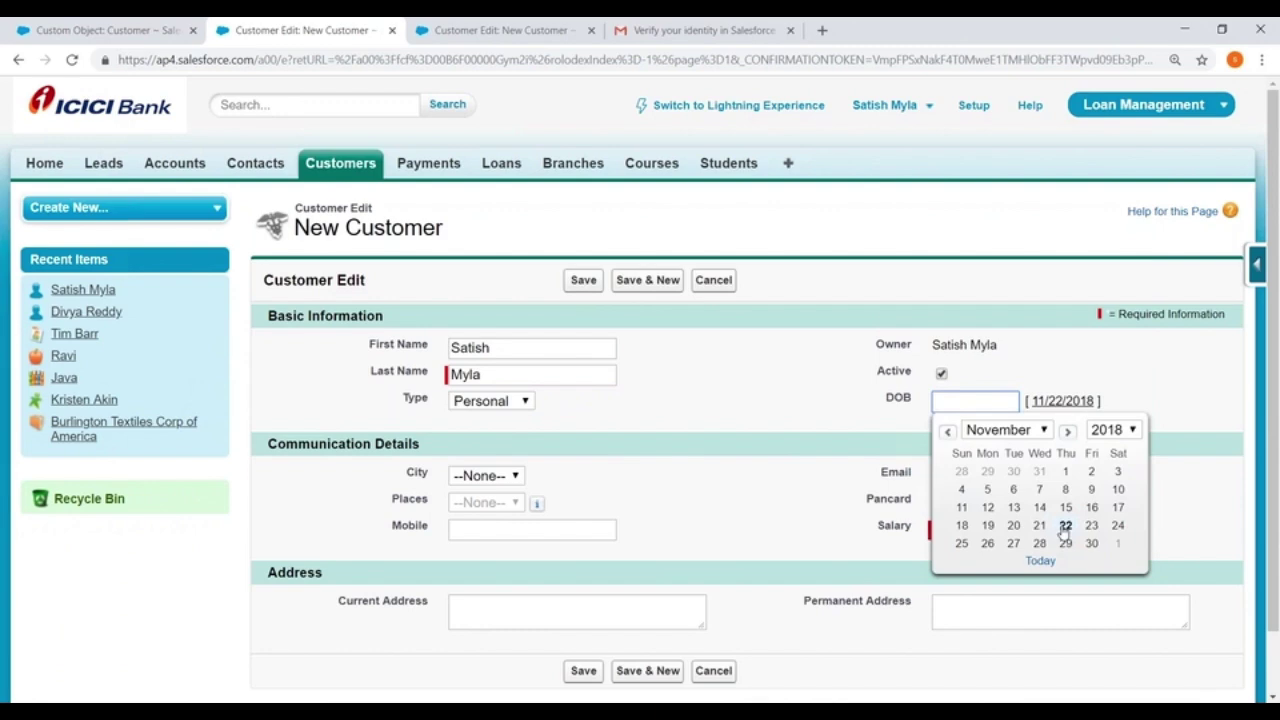
click(1064, 525)
Choose city Ban and place WhiteField, then enter the mobile number and e-mail address
scroll(495, 400, down, 2)
click(495, 408)
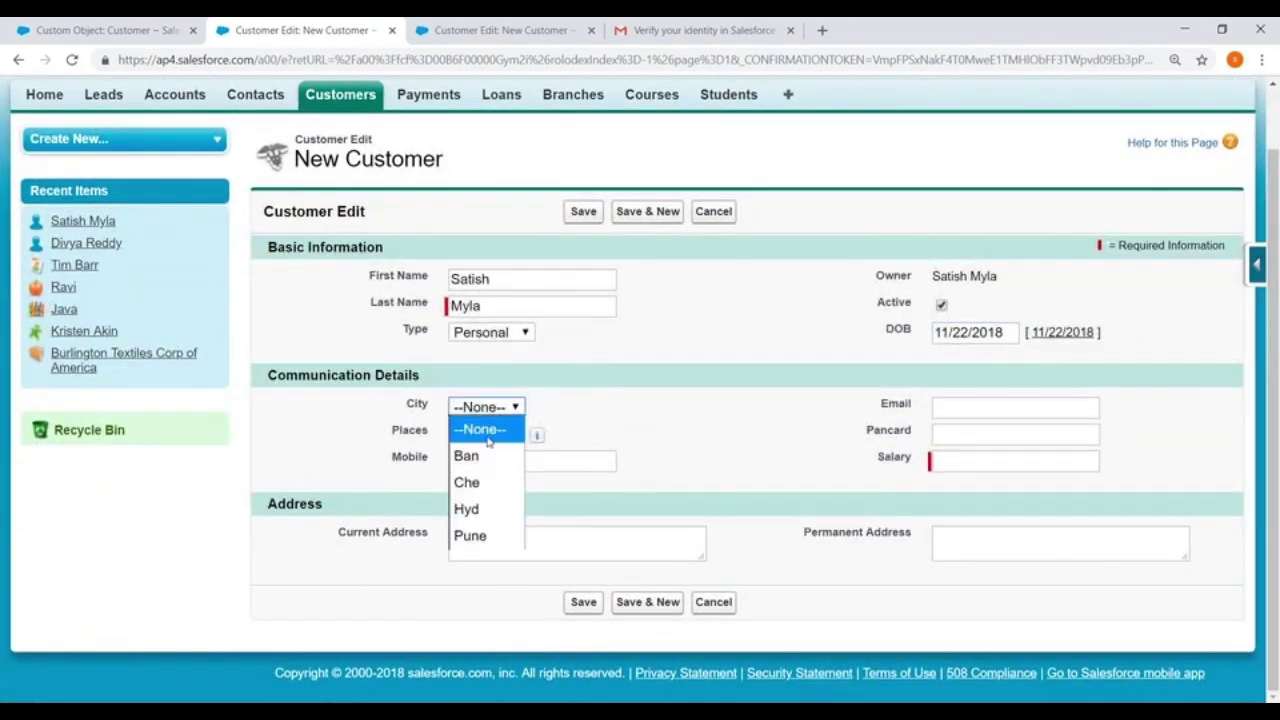
click(468, 452)
click(482, 434)
click(484, 483)
click(478, 462)
text(9999999)
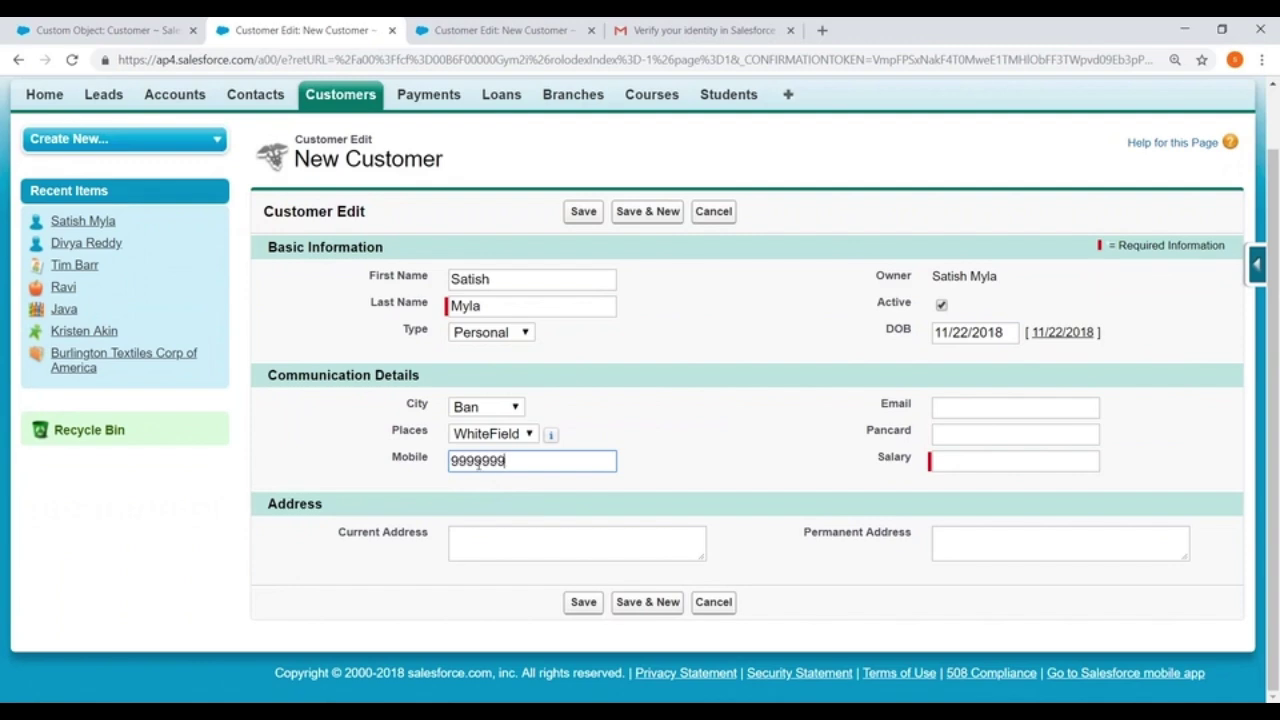
click(947, 409)
text(abc@xyz.com)
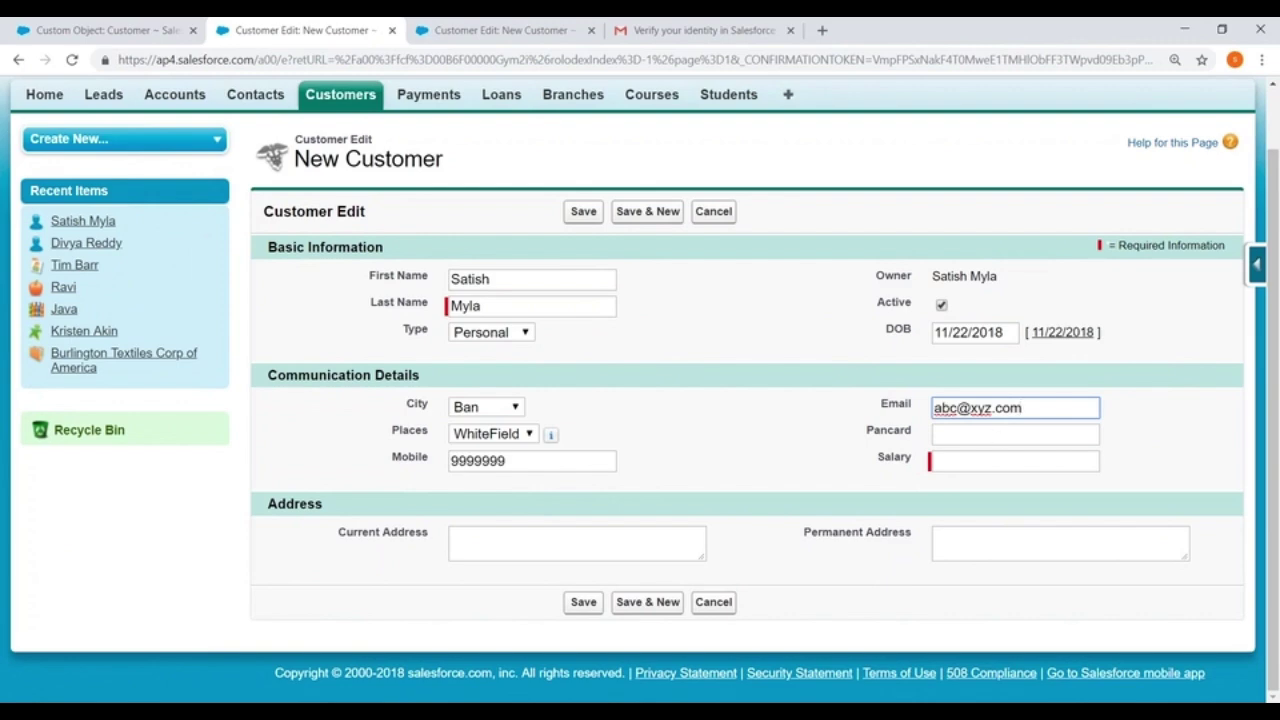
Enter the PAN card number, salary 120000 and both addresses, then save the customer
click(967, 431)
text(ab)
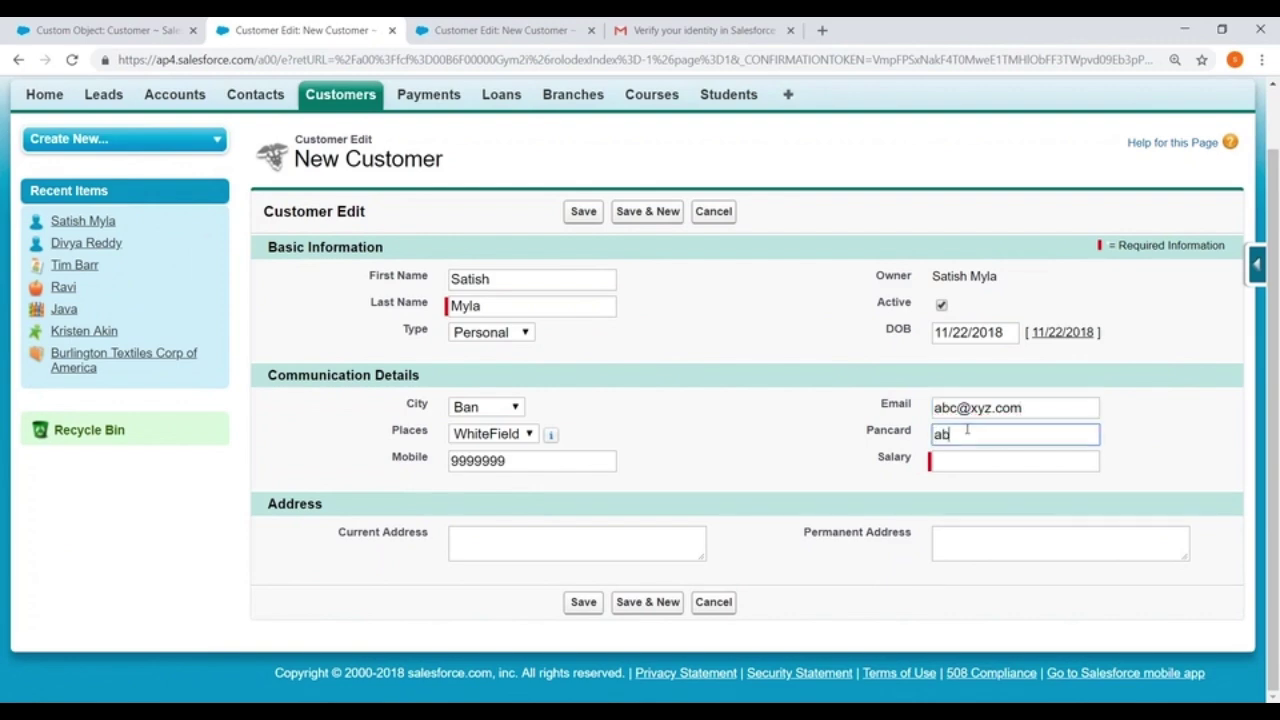
text(cjklldd)
click(956, 468)
text(120000)
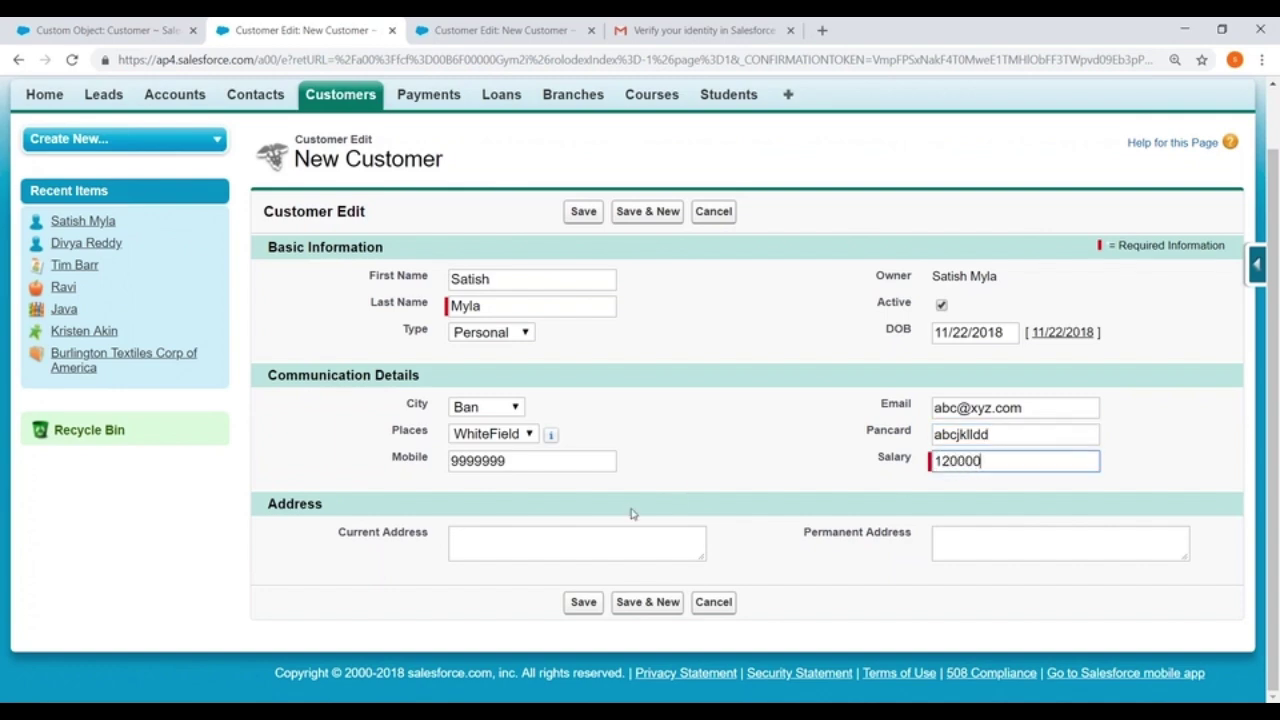
click(465, 543)
text(Ameerpet)
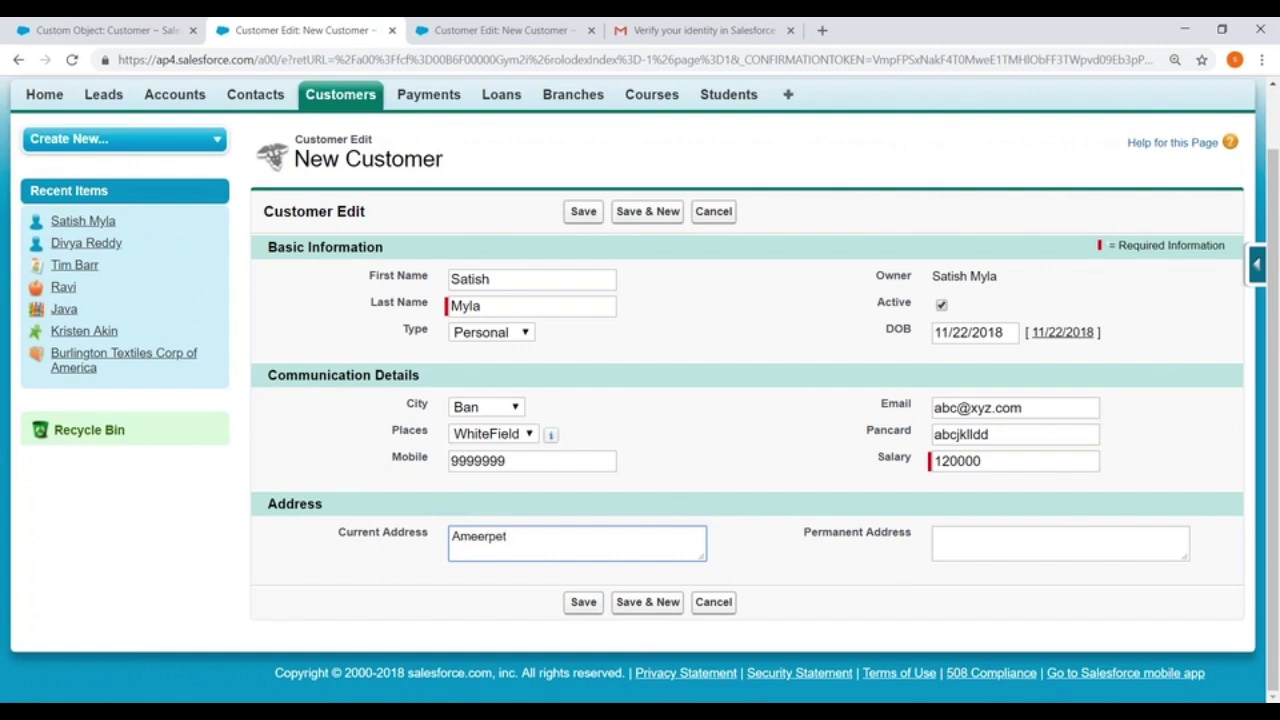
click(955, 540)
text(Mathali)
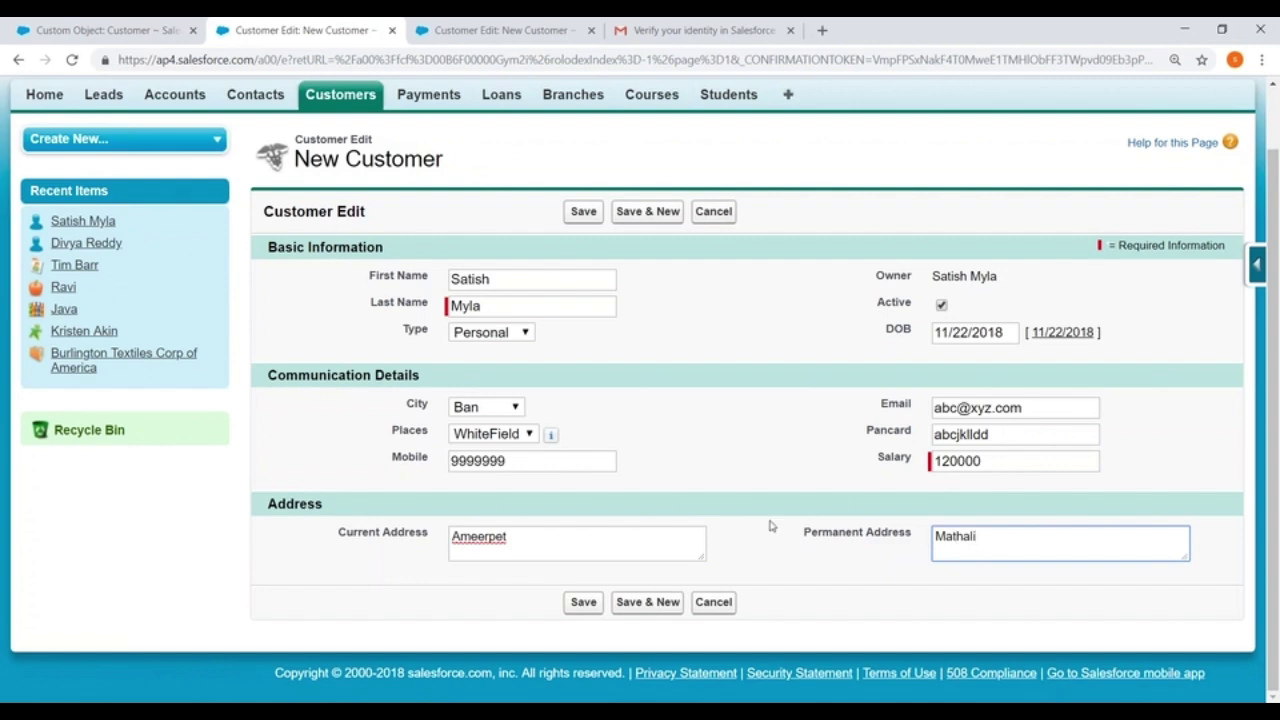
click(583, 602)
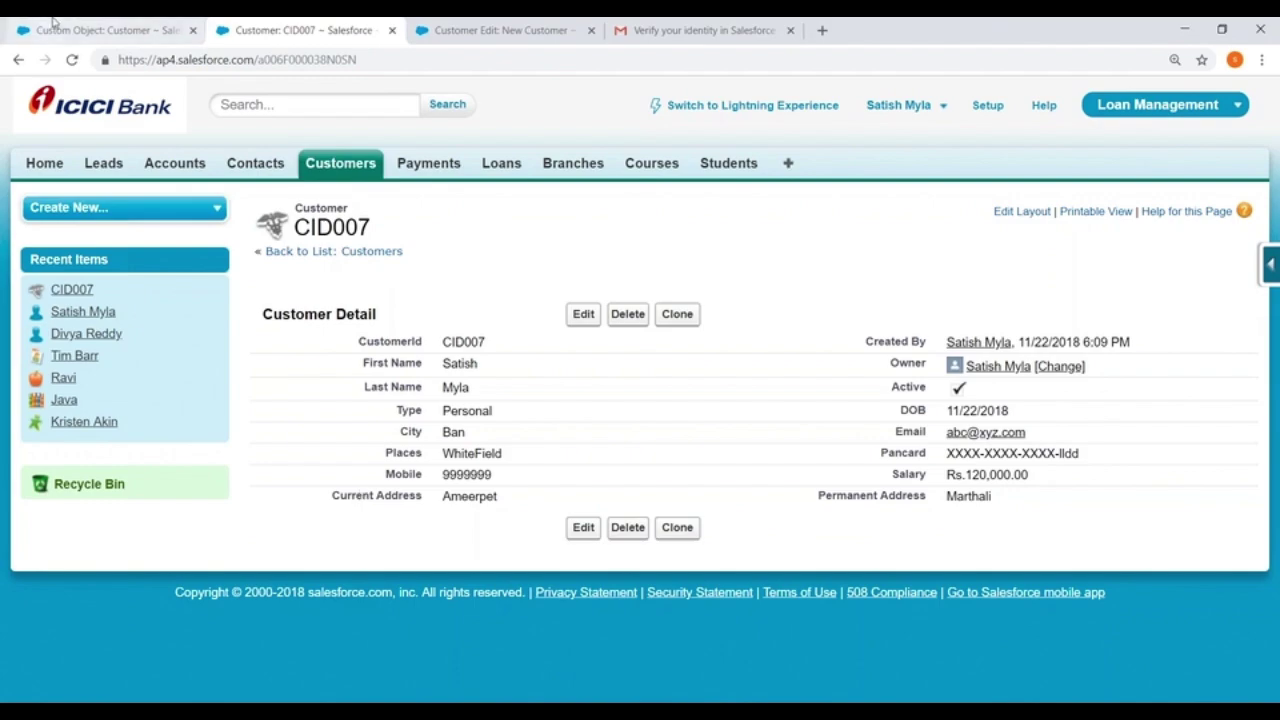
Return to the Customer object setup page and scroll down to its page layouts
click(90, 30)
scroll(390, 263, down, 1)
scroll(640, 400, down, 20)
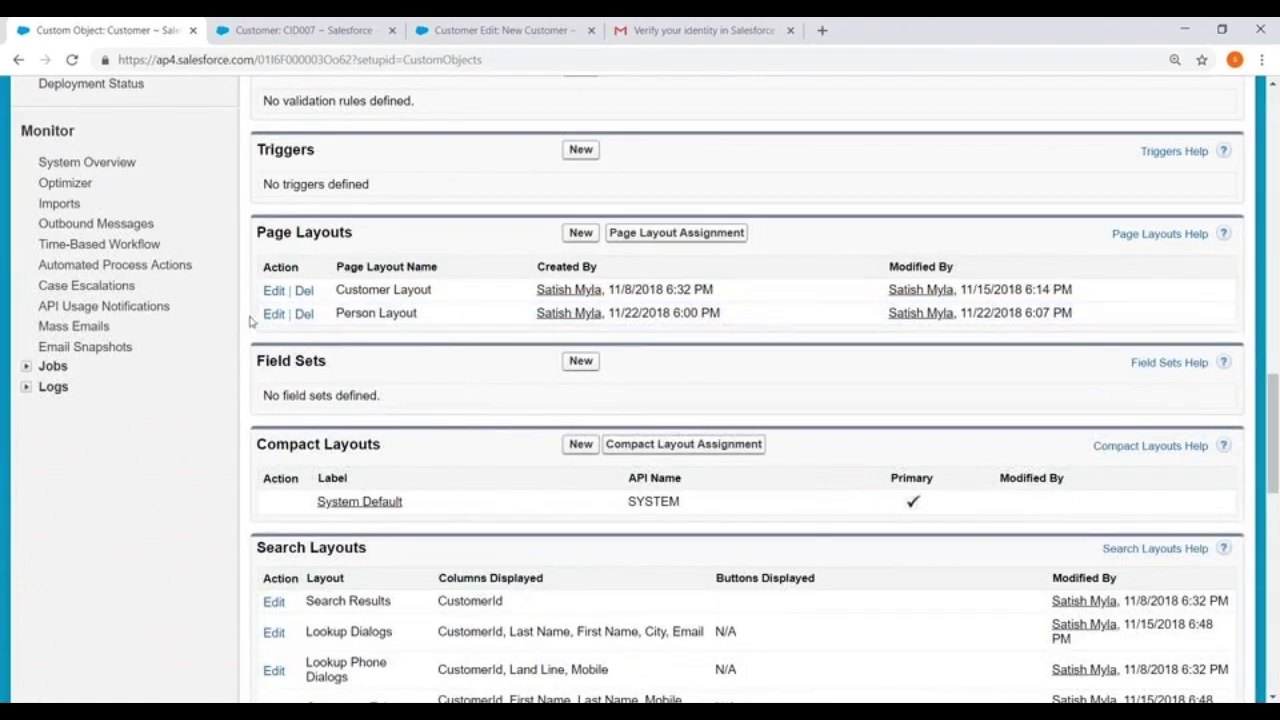
In Person Layout, remove Change Record Type, Change Owner and Clone buttons and add Submit for Approval
click(273, 314)
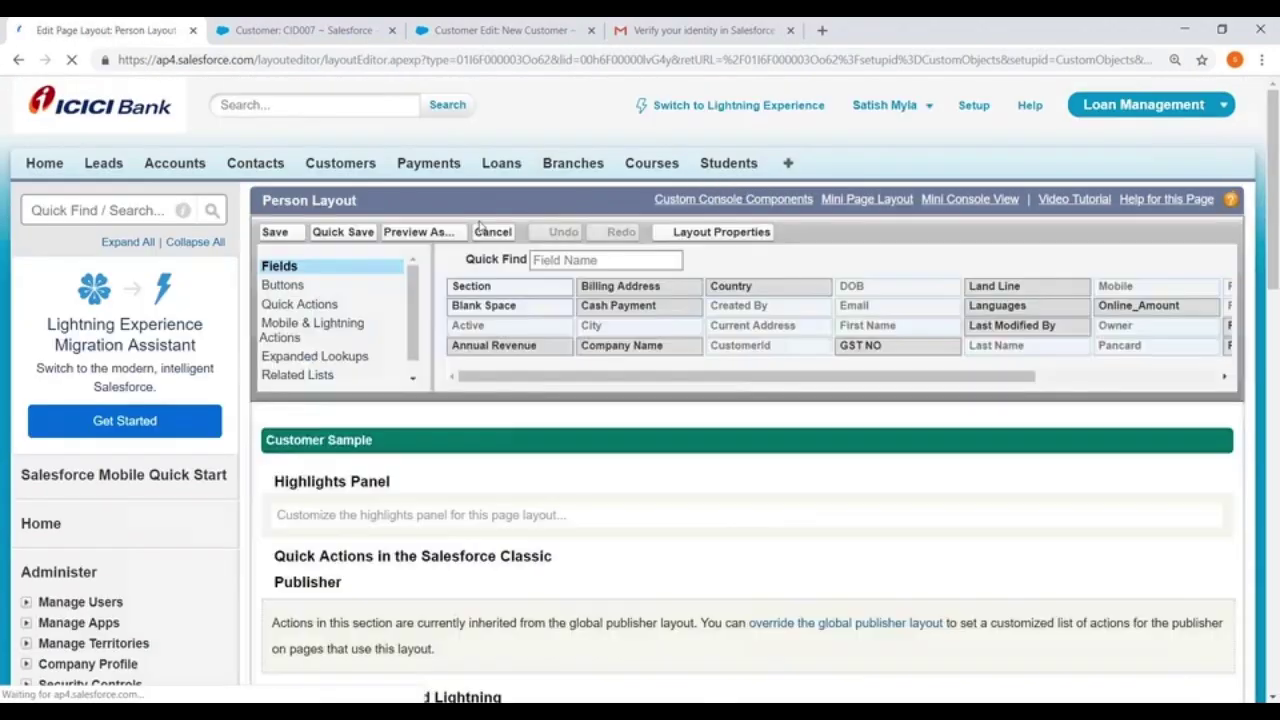
scroll(424, 337, down, 4)
scroll(426, 340, down, 4)
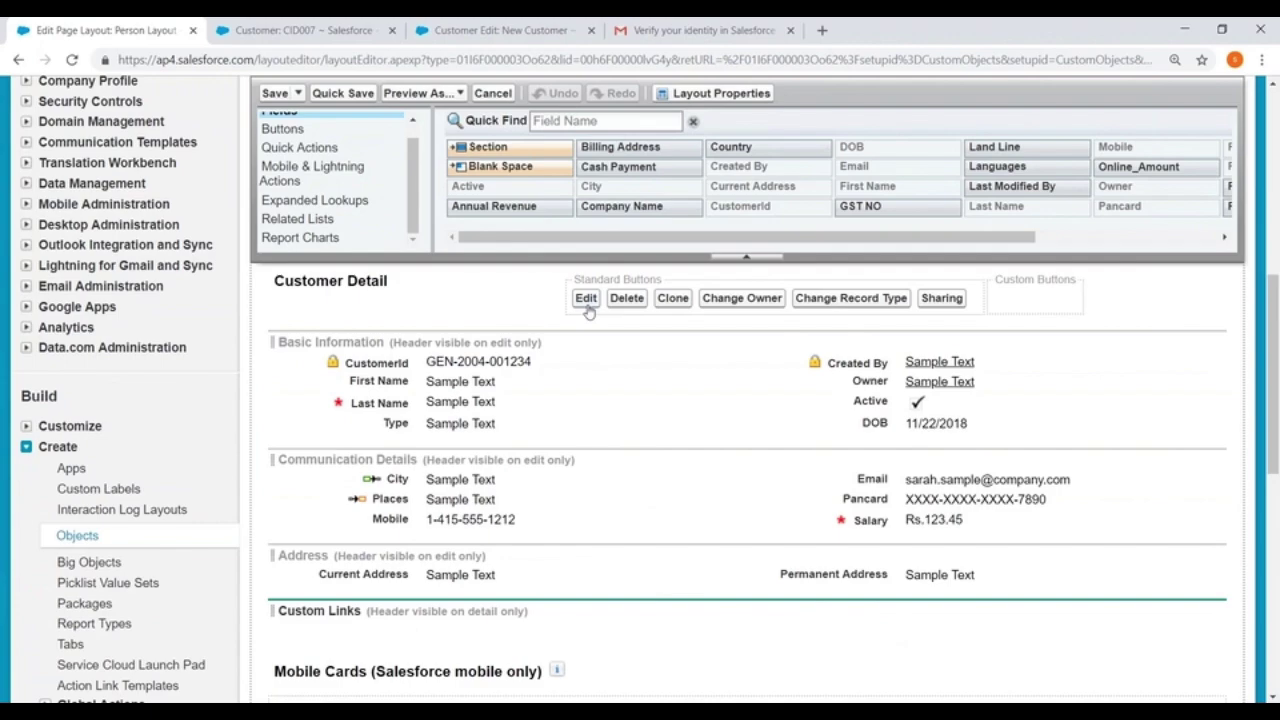
click(298, 128)
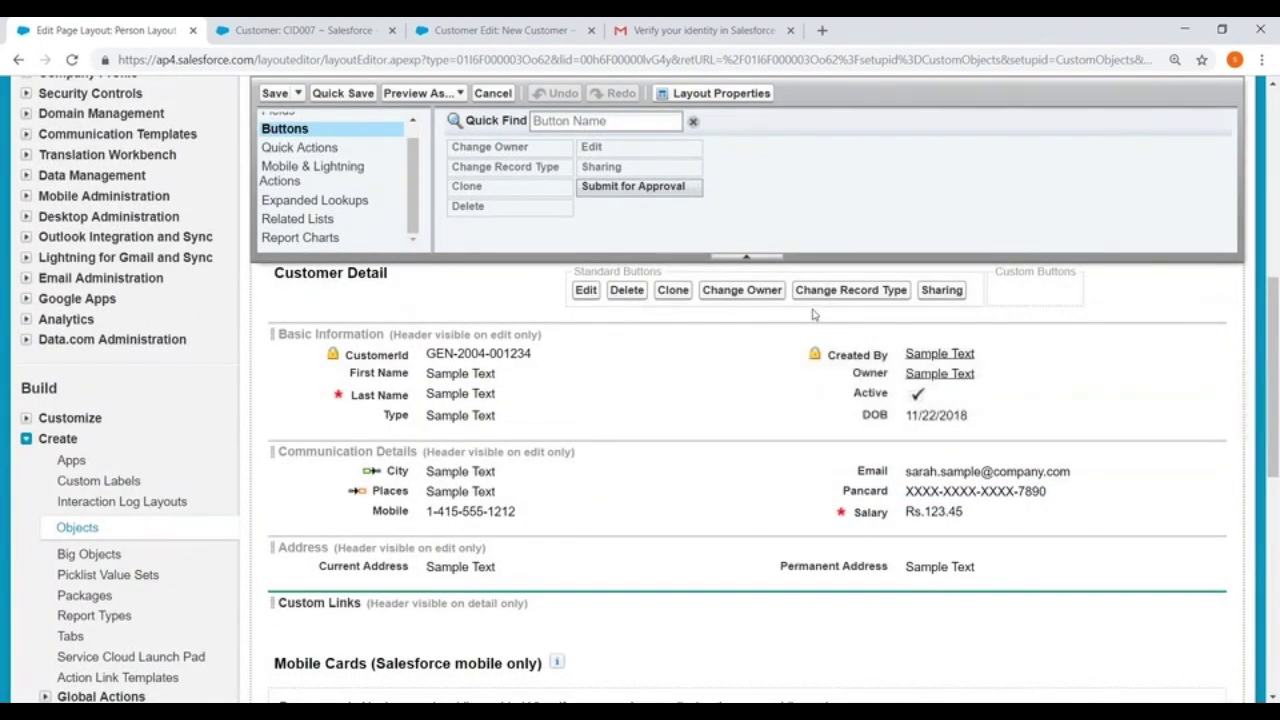
drag(849, 292, 497, 165)
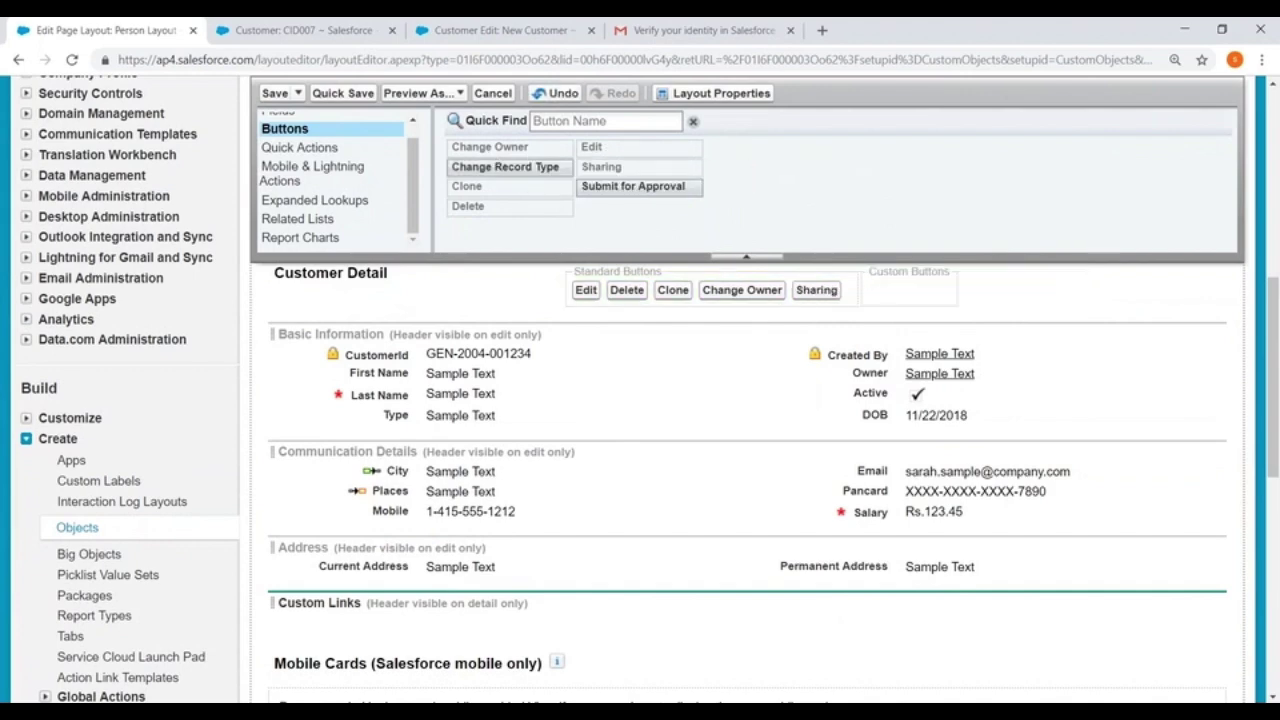
mouse_move(816, 290)
mouse_down()
mouse_move(815, 200)
mouse_move(800, 293)
mouse_move(745, 293)
mouse_move(726, 160)
mouse_up()
drag(673, 290, 392, 163)
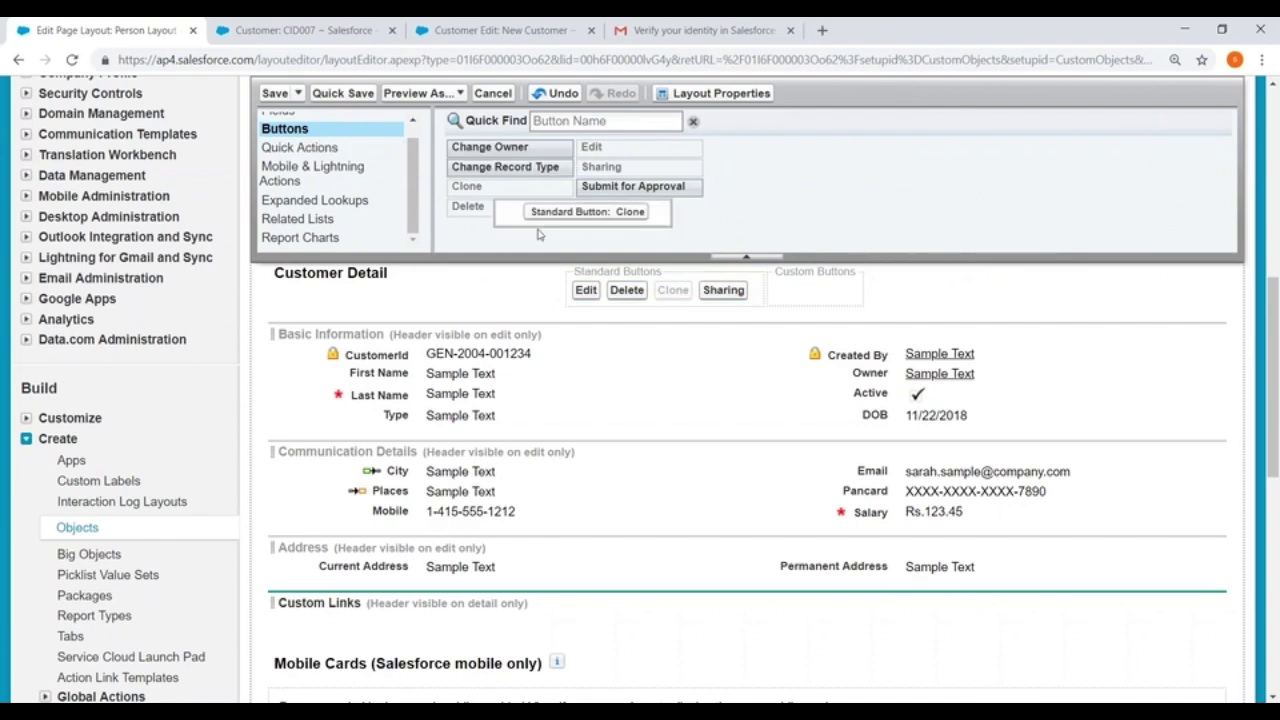
mouse_move(666, 293)
mouse_down()
mouse_move(683, 200)
mouse_move(522, 142)
mouse_up()
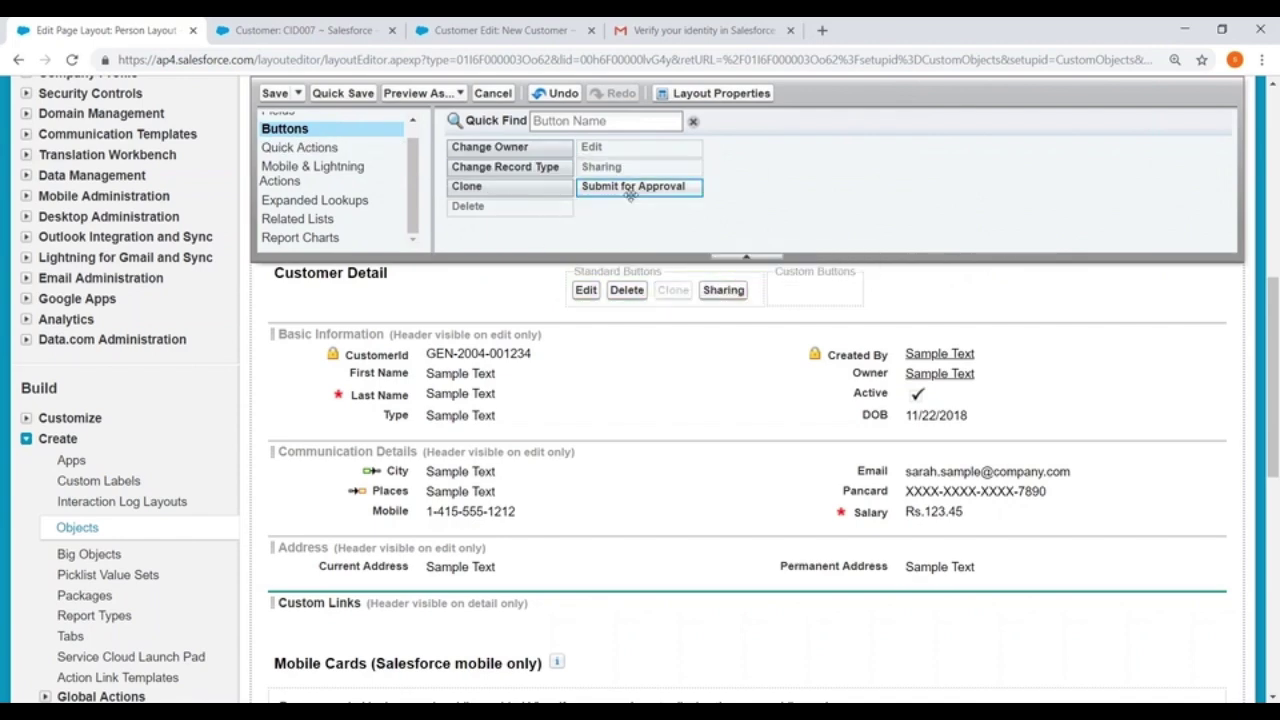
drag(623, 189, 583, 153)
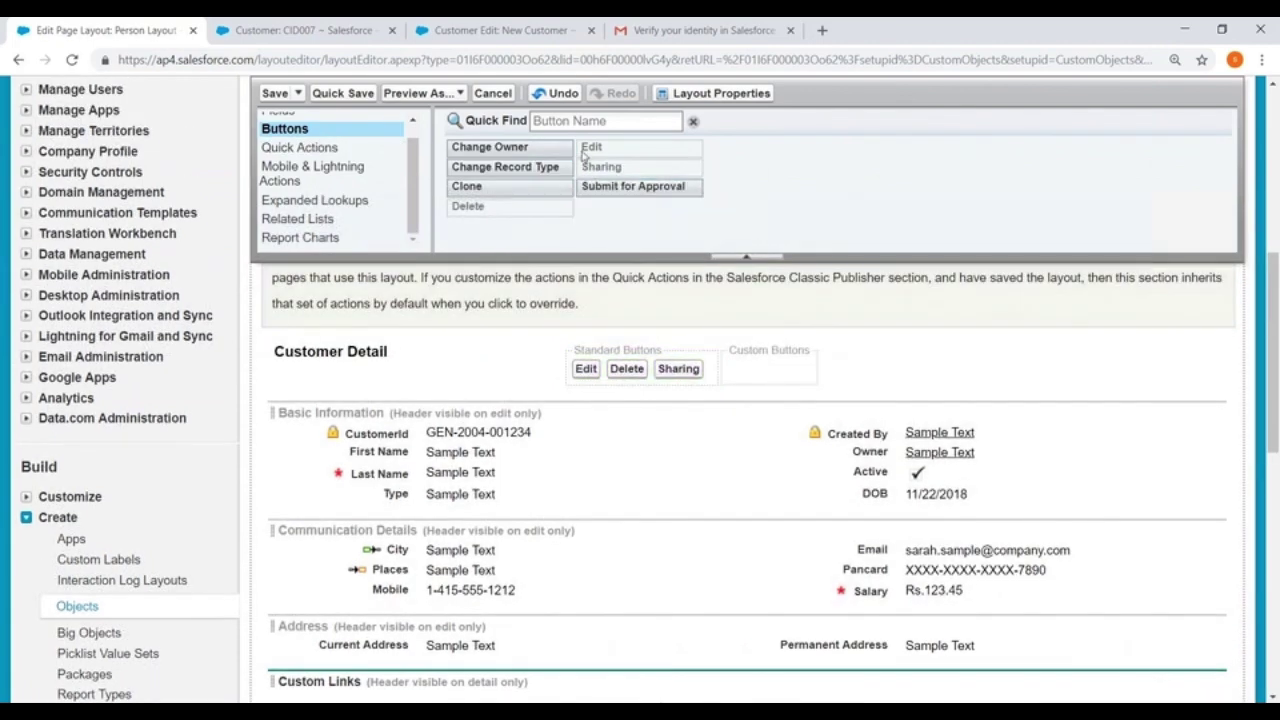
drag(633, 186, 737, 368)
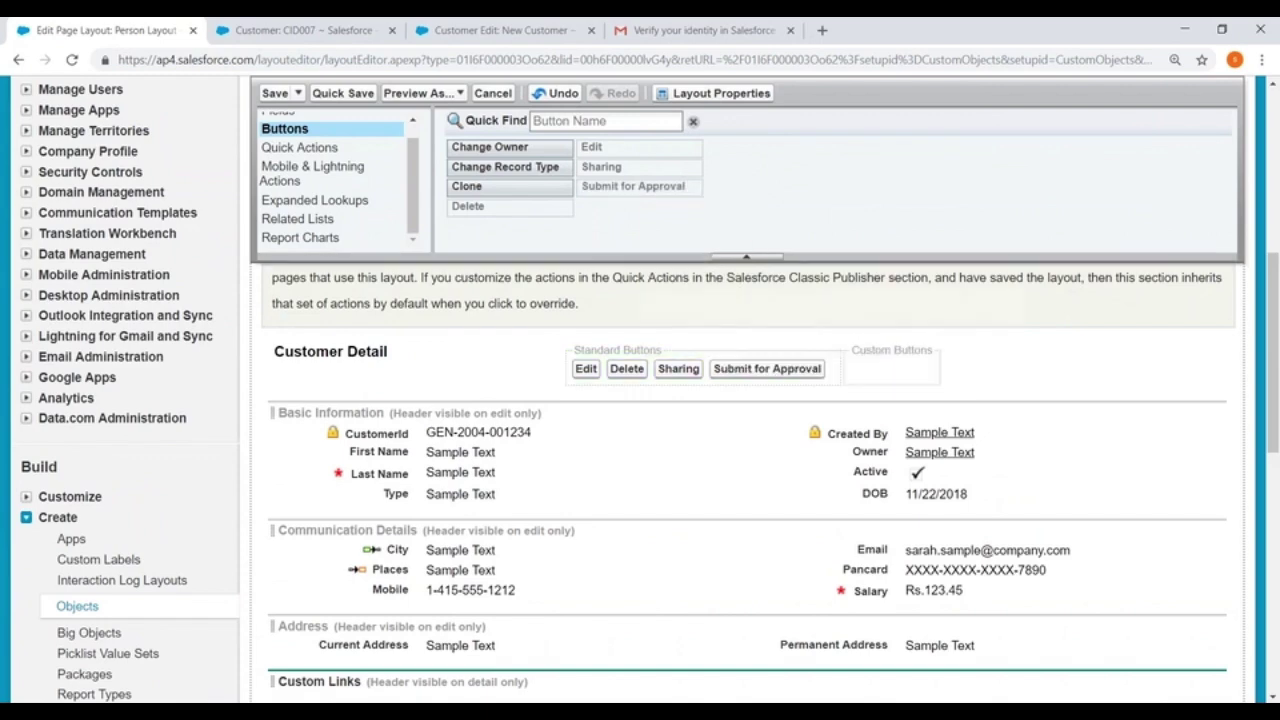
scroll(740, 480, down, 4)
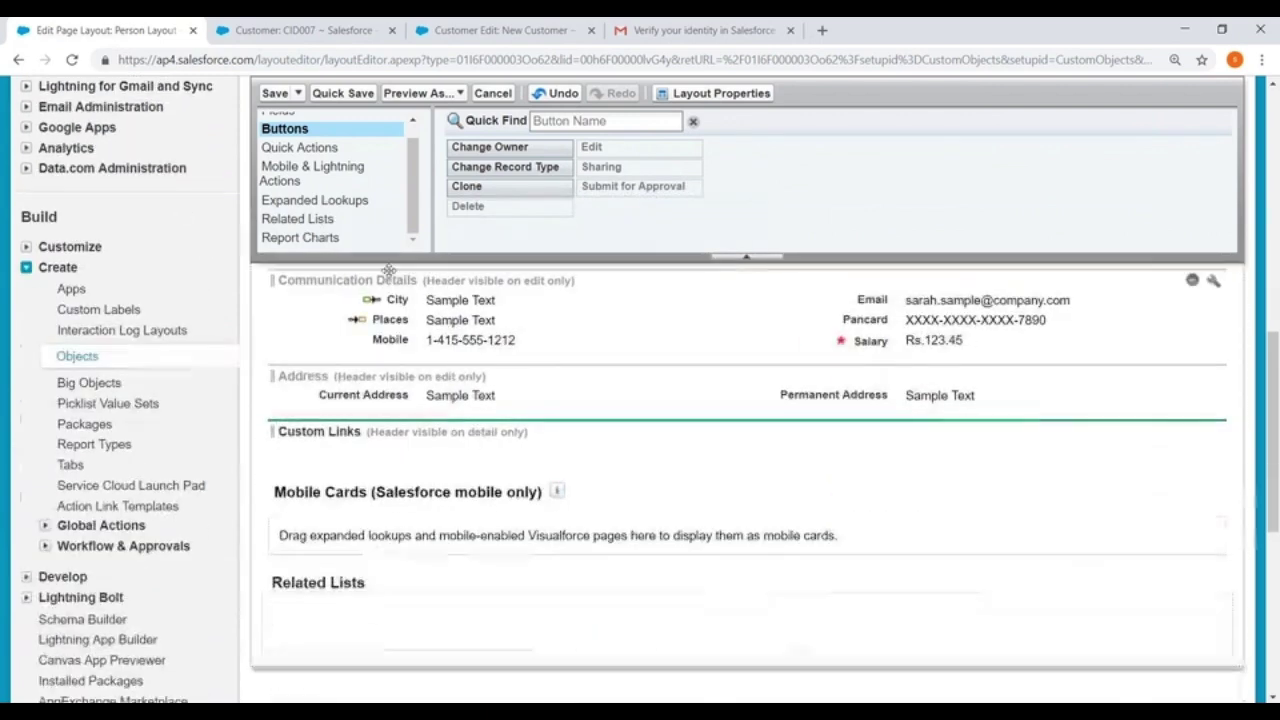
Add Approval History, Activity History, Loans, Payments, Open Activities and Notes & Attachments related lists
click(268, 219)
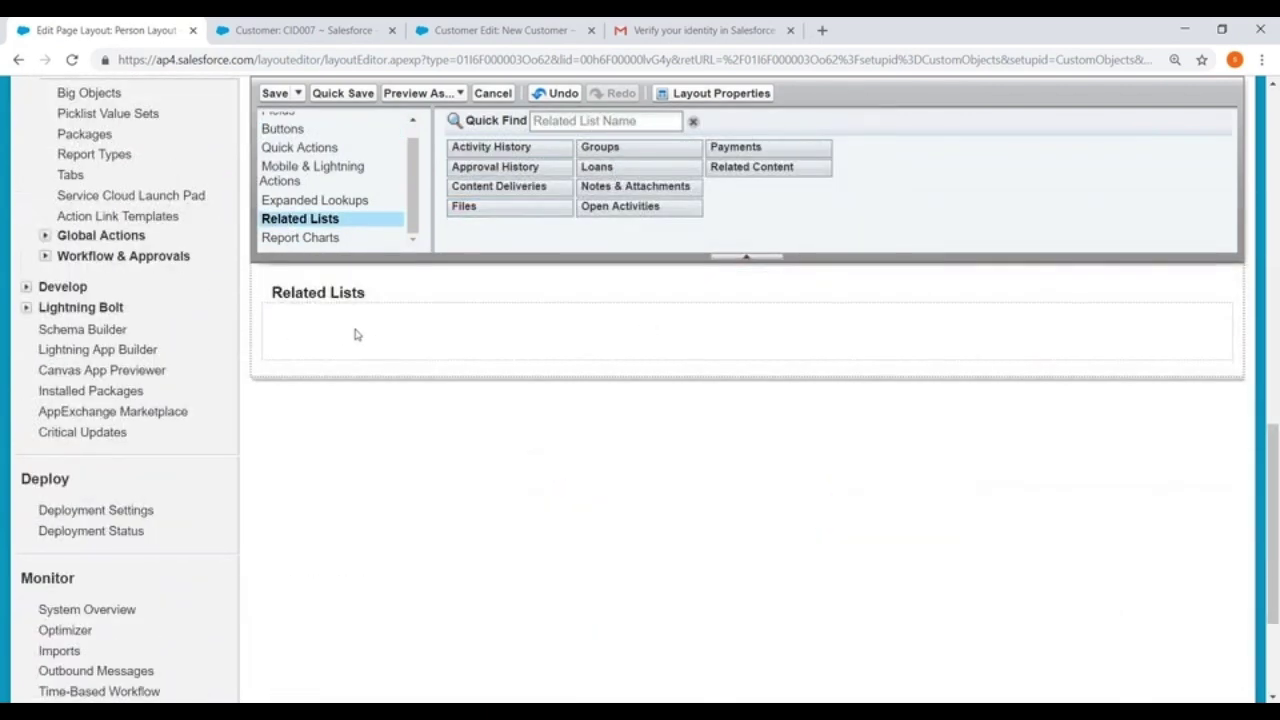
drag(490, 166, 390, 310)
drag(491, 147, 310, 345)
drag(605, 170, 345, 475)
drag(750, 150, 400, 490)
drag(633, 210, 420, 335)
drag(636, 192, 340, 455)
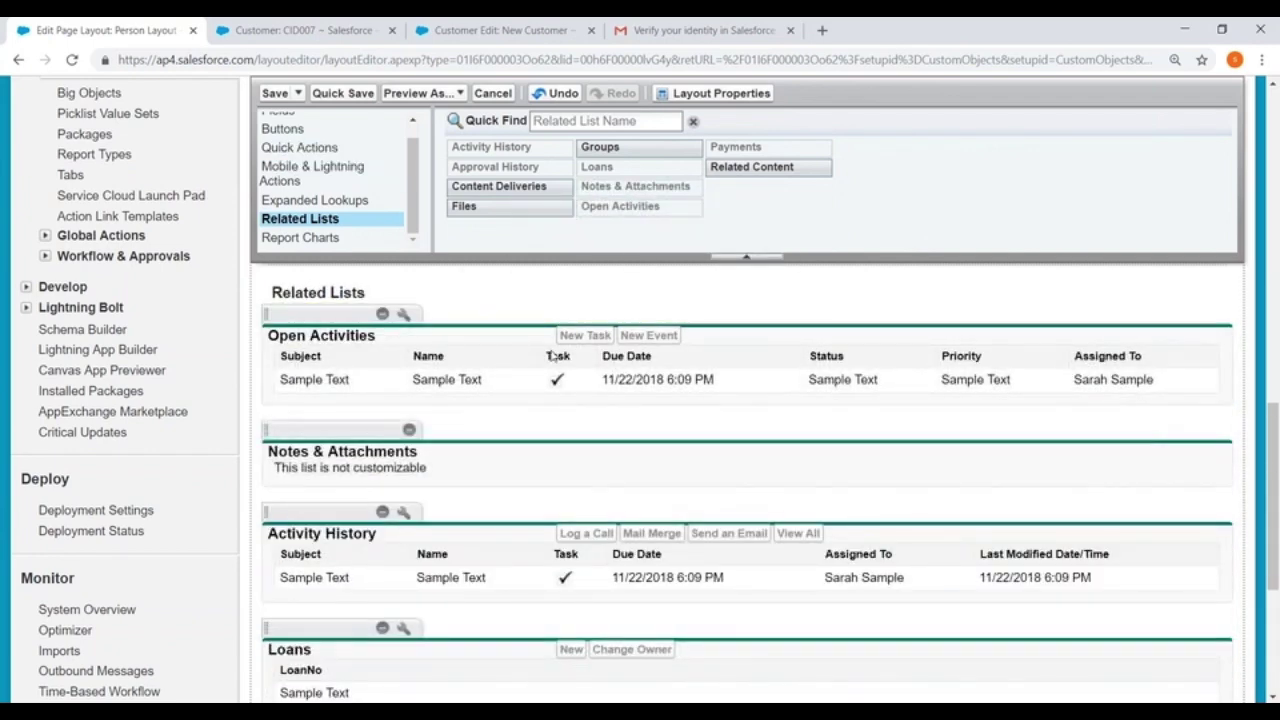
Move Activity History below Approval History, save overwriting personal customizations, and reload the customer record
scroll(551, 356, down, 3)
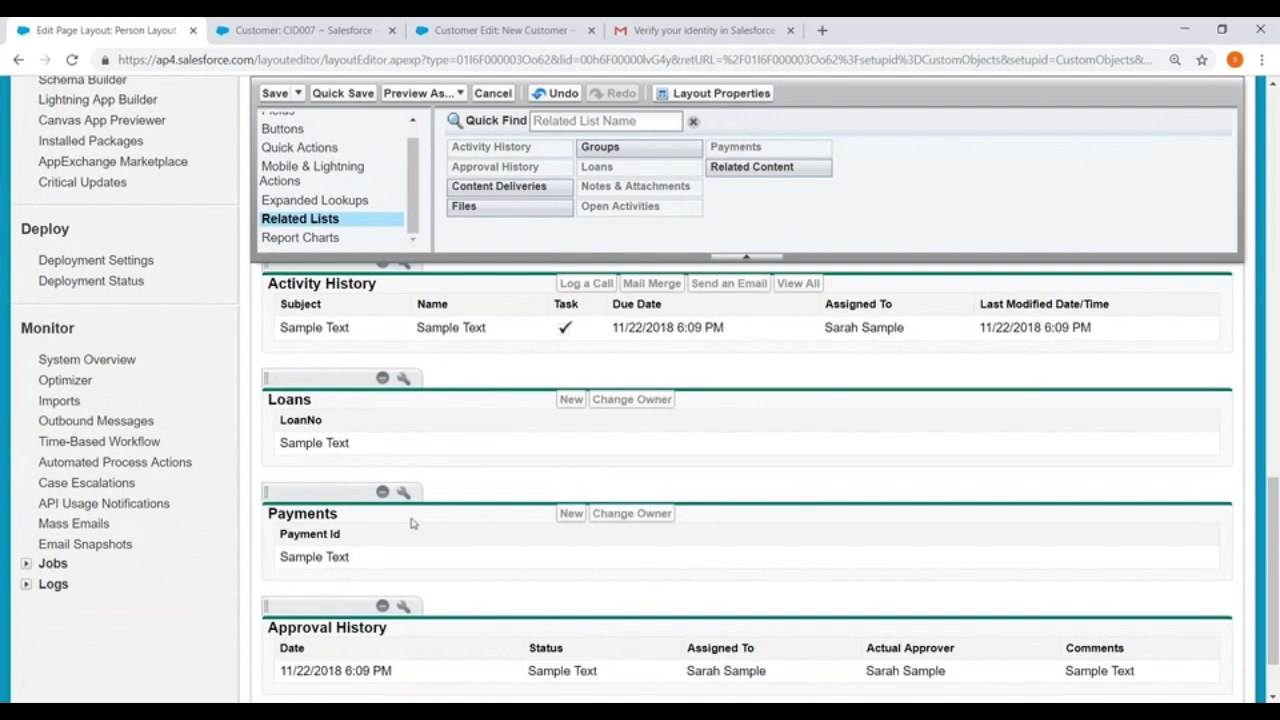
scroll(411, 520, down, 2)
scroll(457, 517, up, 5)
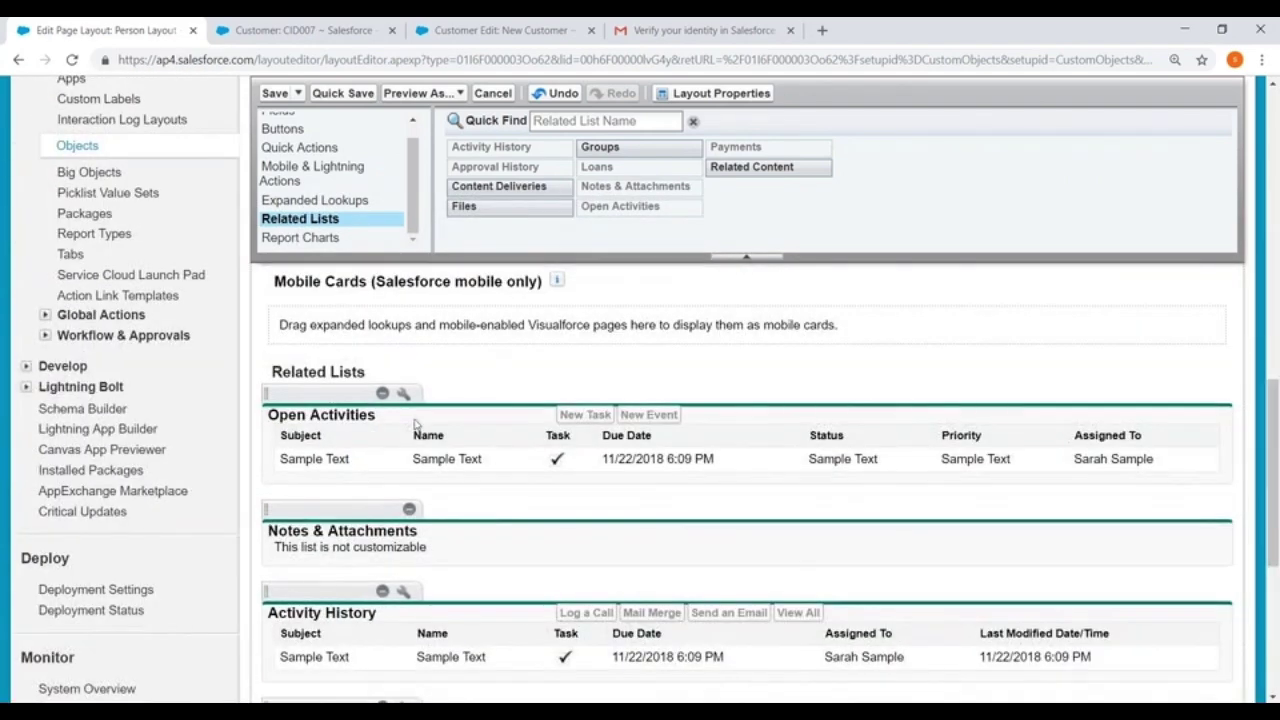
scroll(480, 500, down, 3)
drag(322, 343, 322, 690)
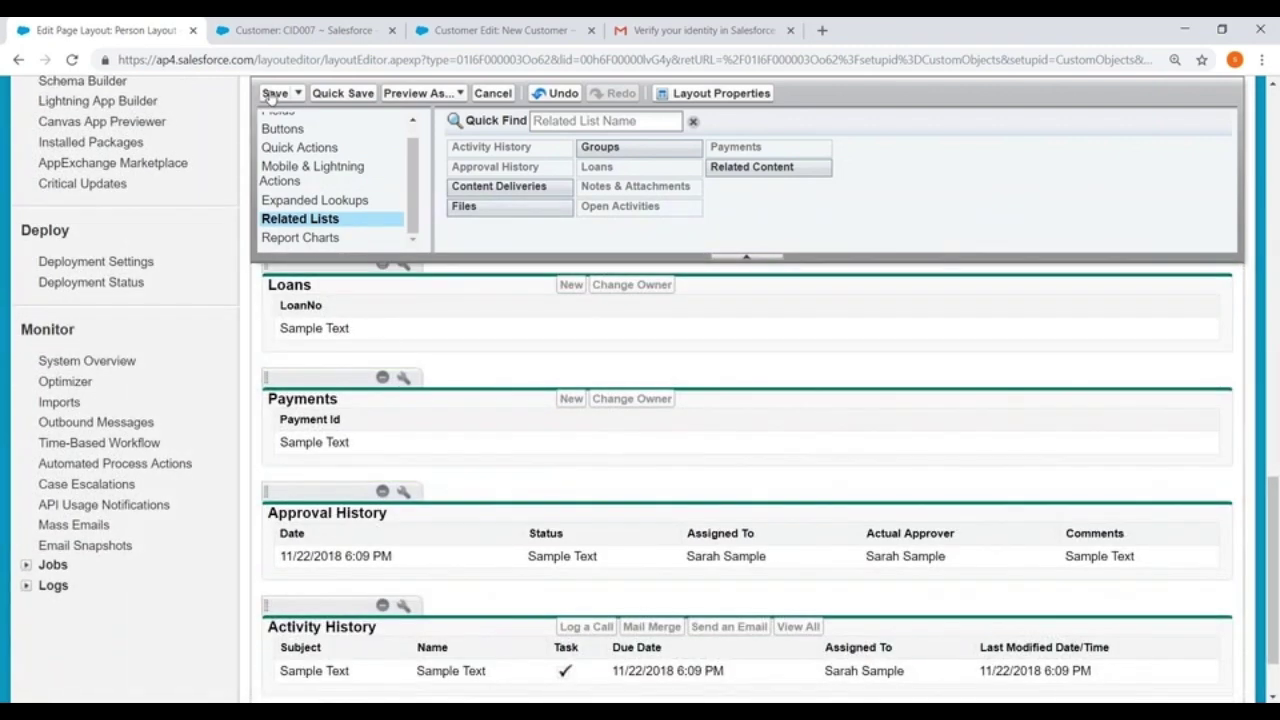
click(270, 93)
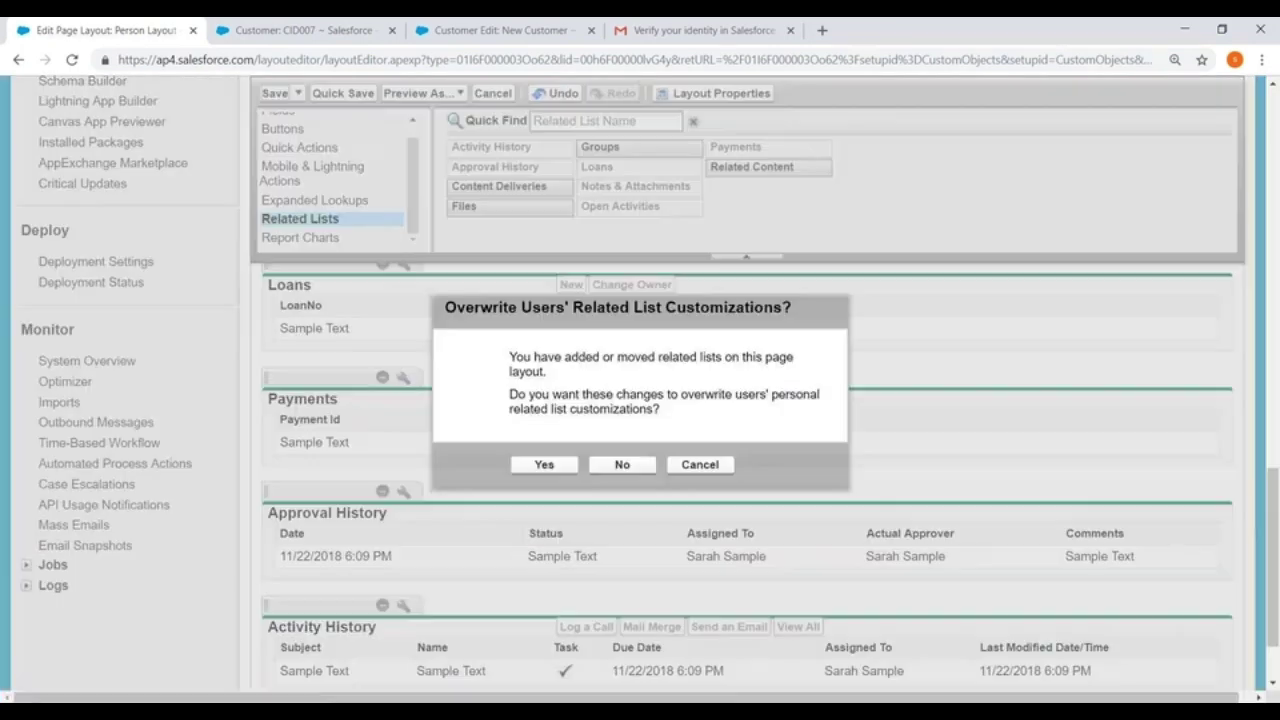
click(545, 465)
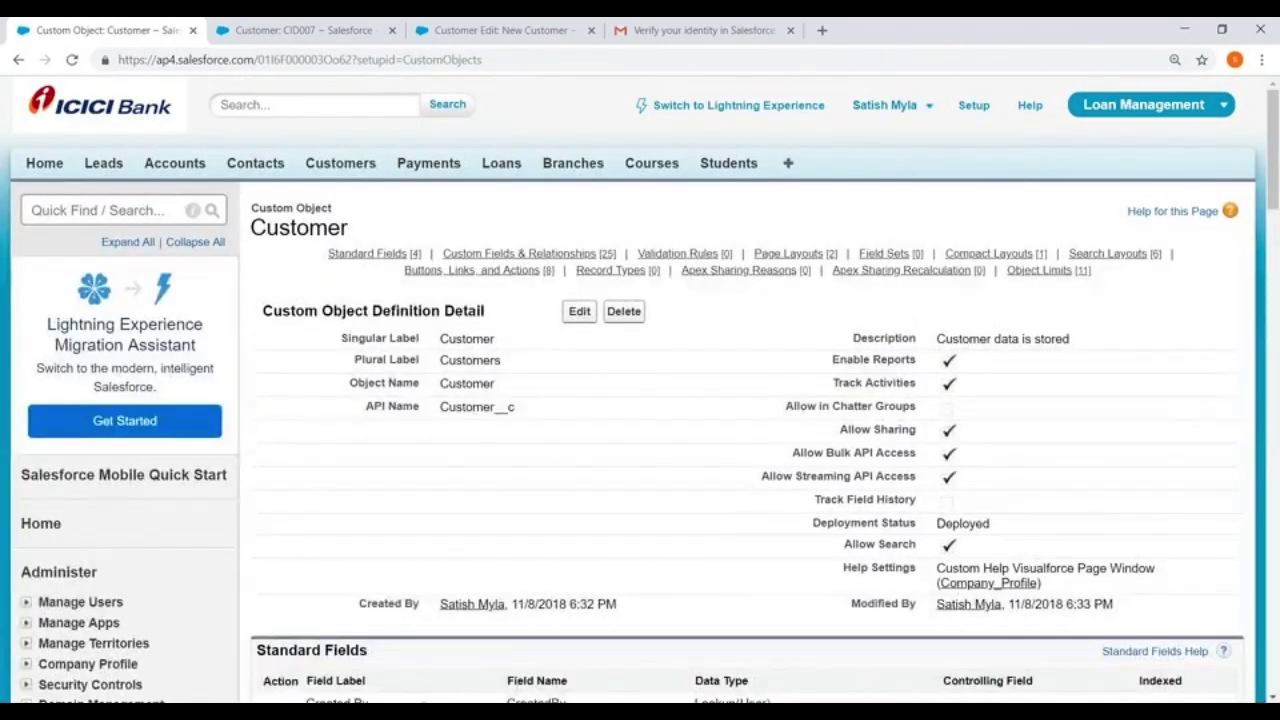
click(270, 30)
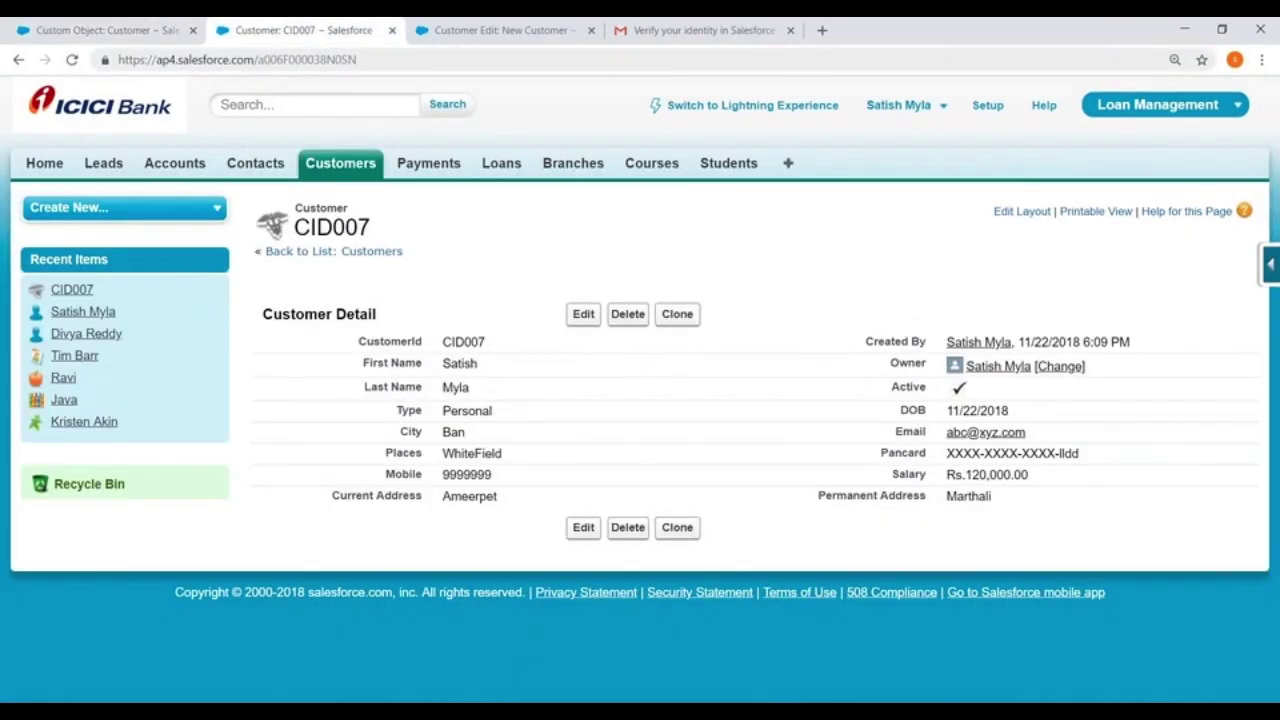
key(ctrl+l)
Reload customer record CID007 and review its Submit for Approval option and six related lists
key(Return)
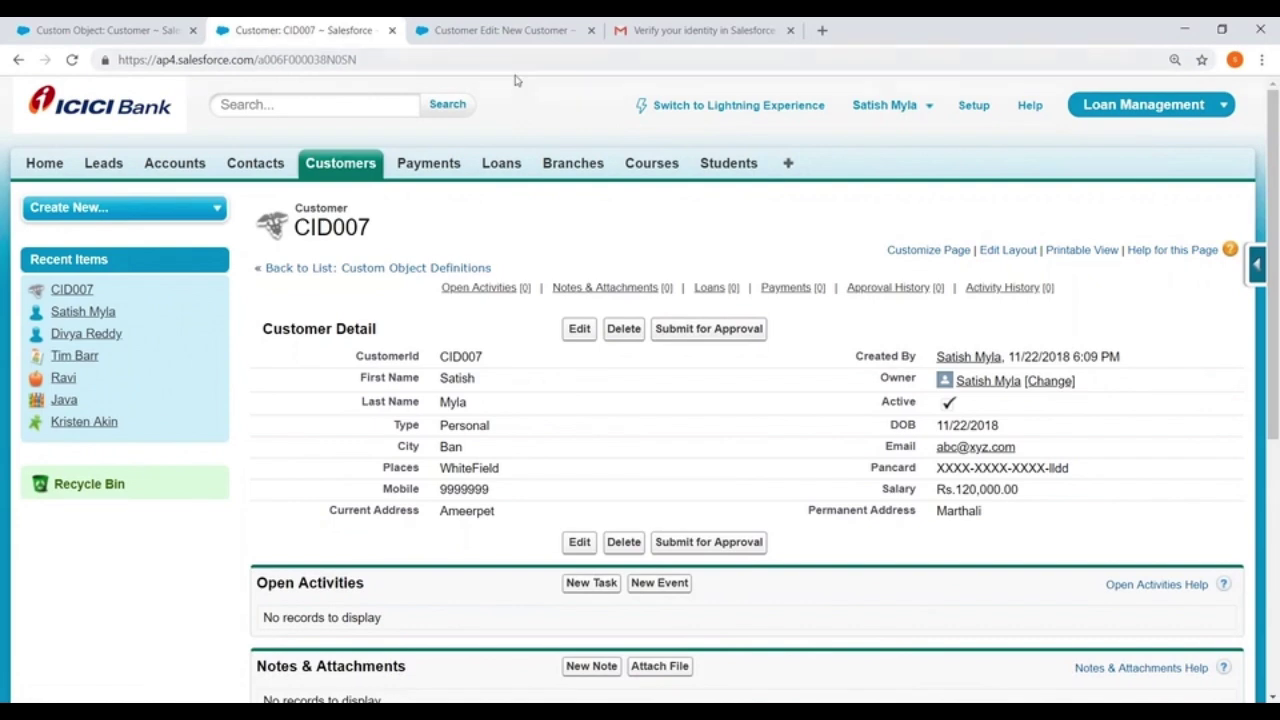
scroll(480, 491, down, 5)
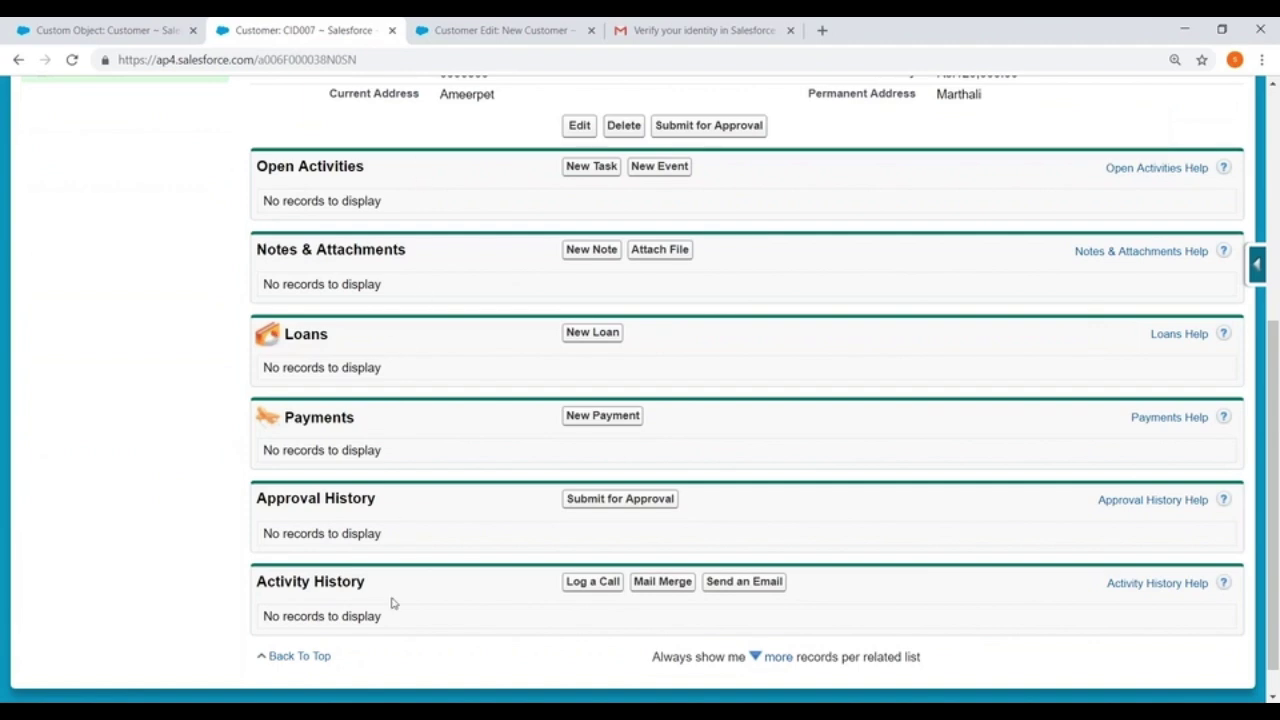
scroll(498, 348, up, 5)
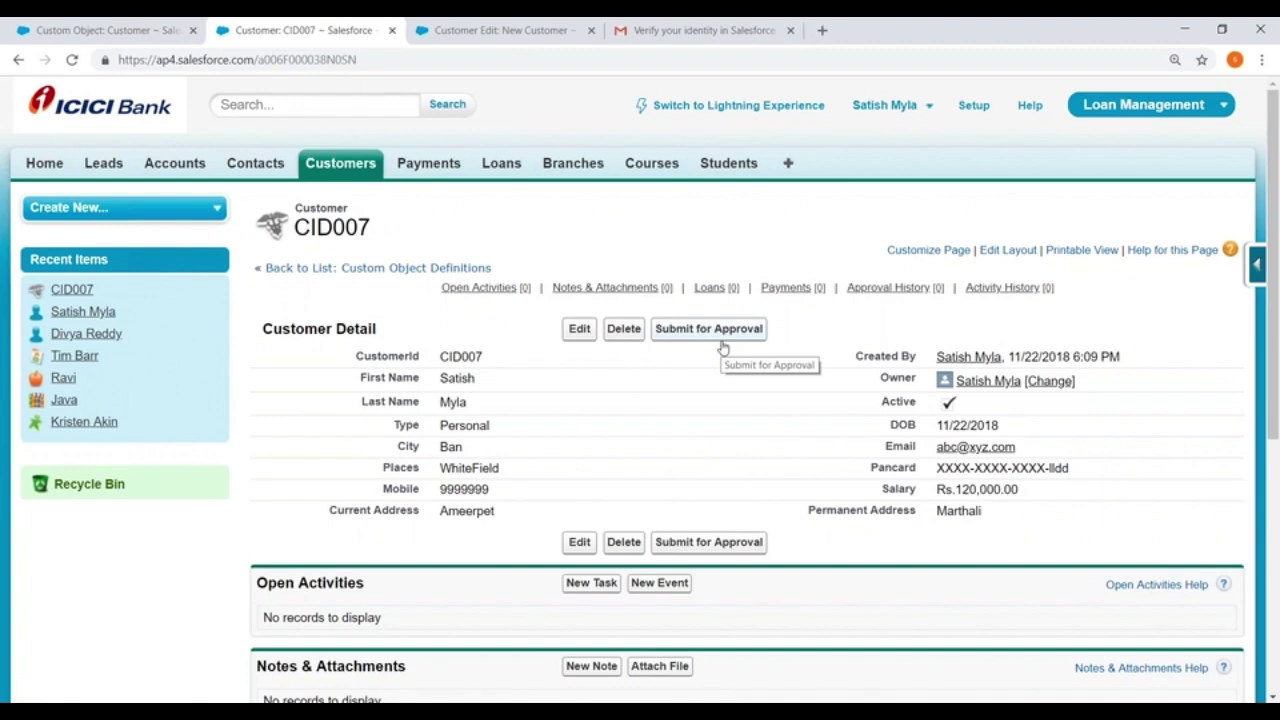
scroll(691, 497, down, 5)
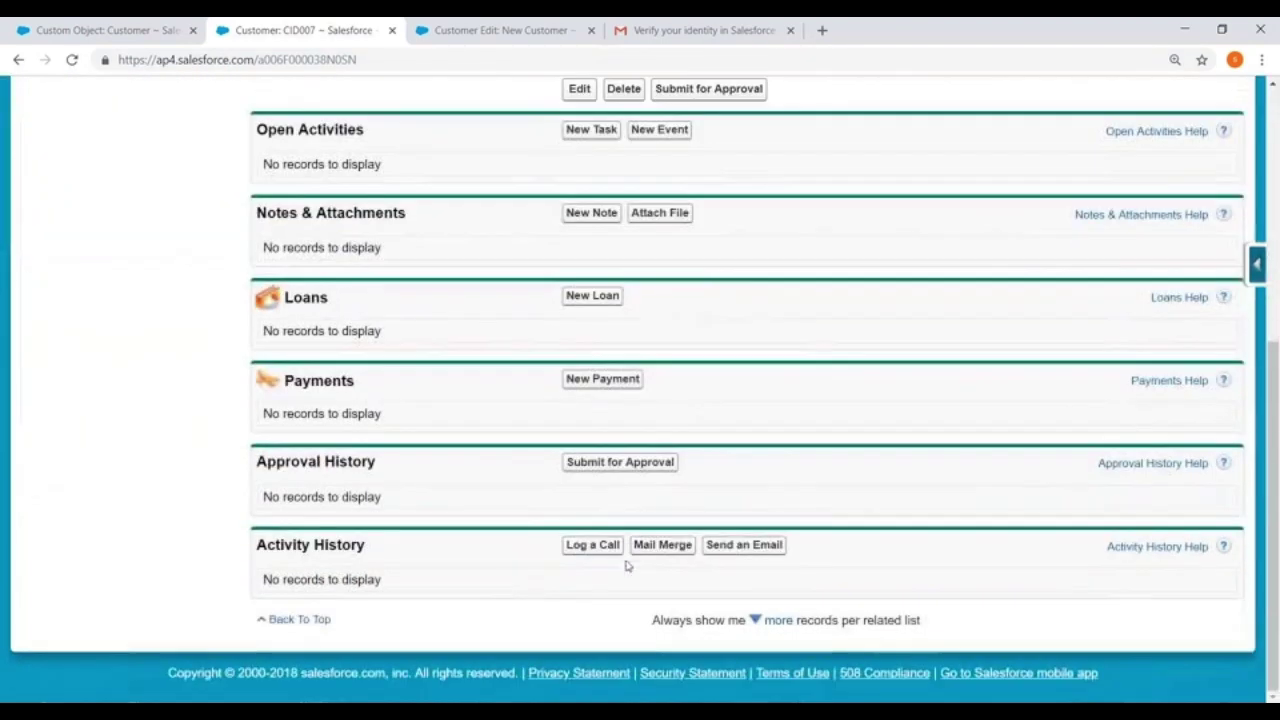
scroll(520, 283, up, 2)
scroll(511, 316, down, 2)
Start a new loan applied 11/22/2018 with Applied Amount 100000 and AnnualRevenue 34999999
click(593, 295)
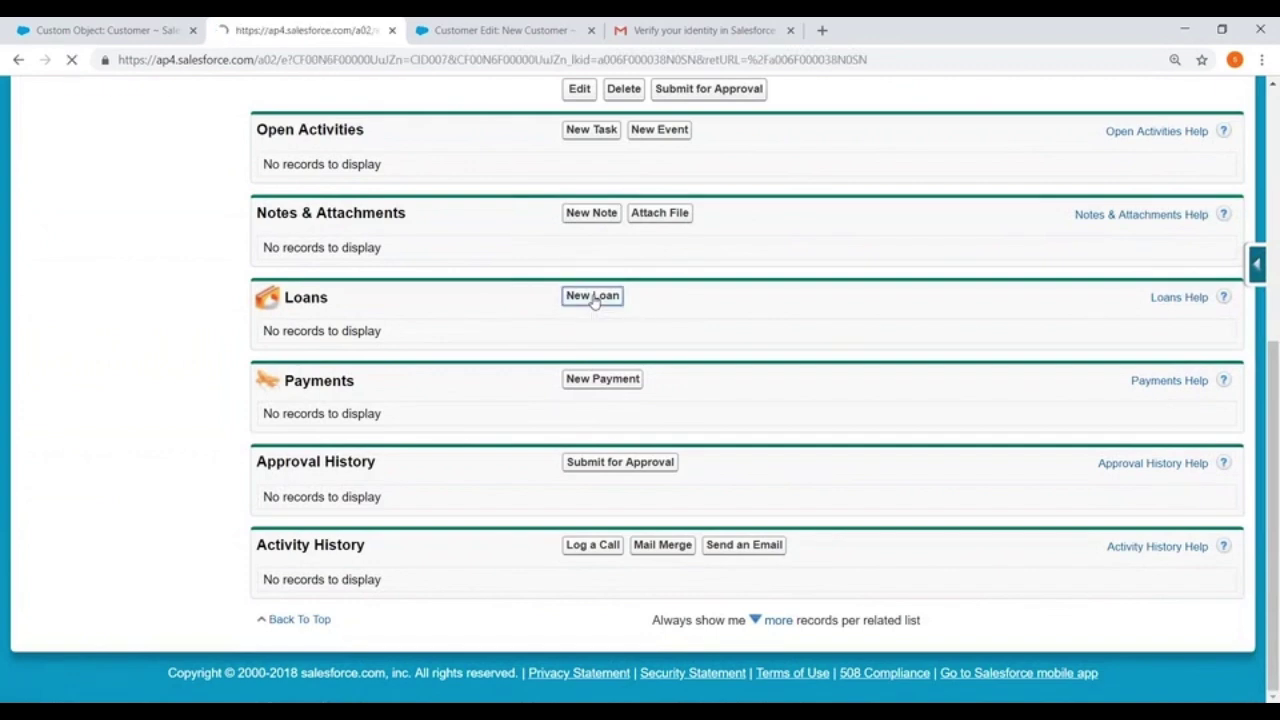
click(584, 472)
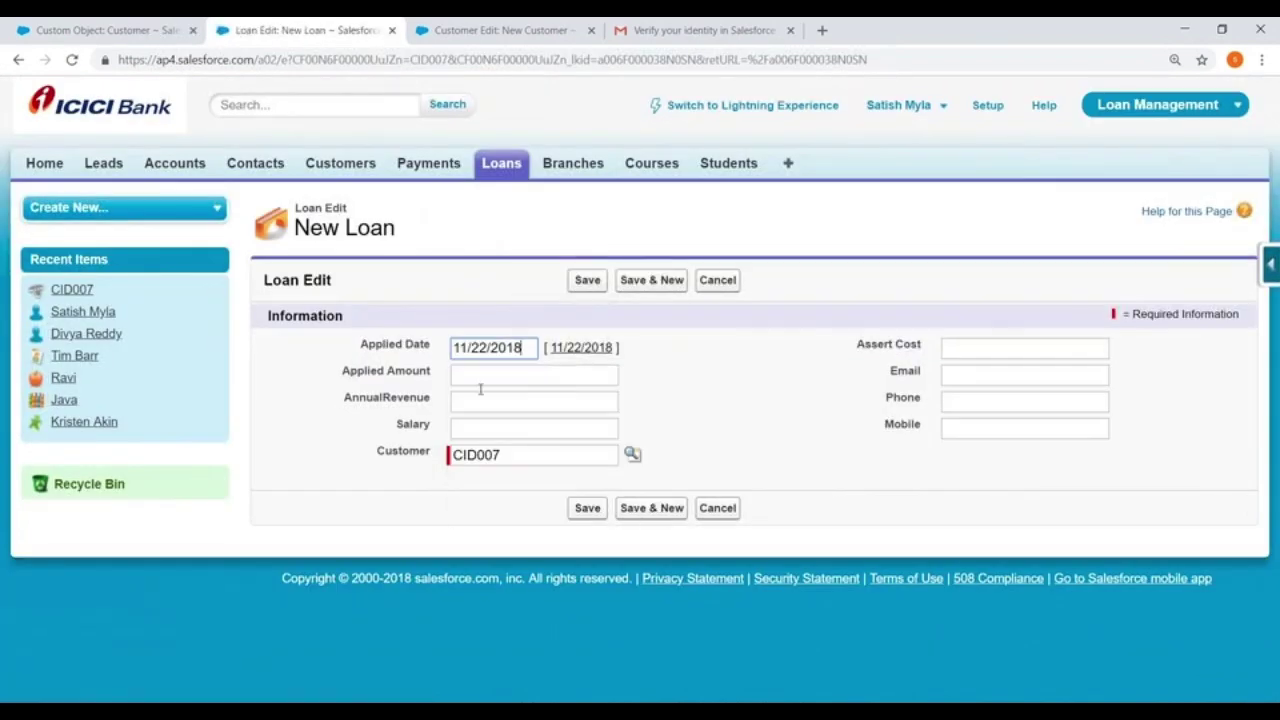
click(475, 377)
text(100000)
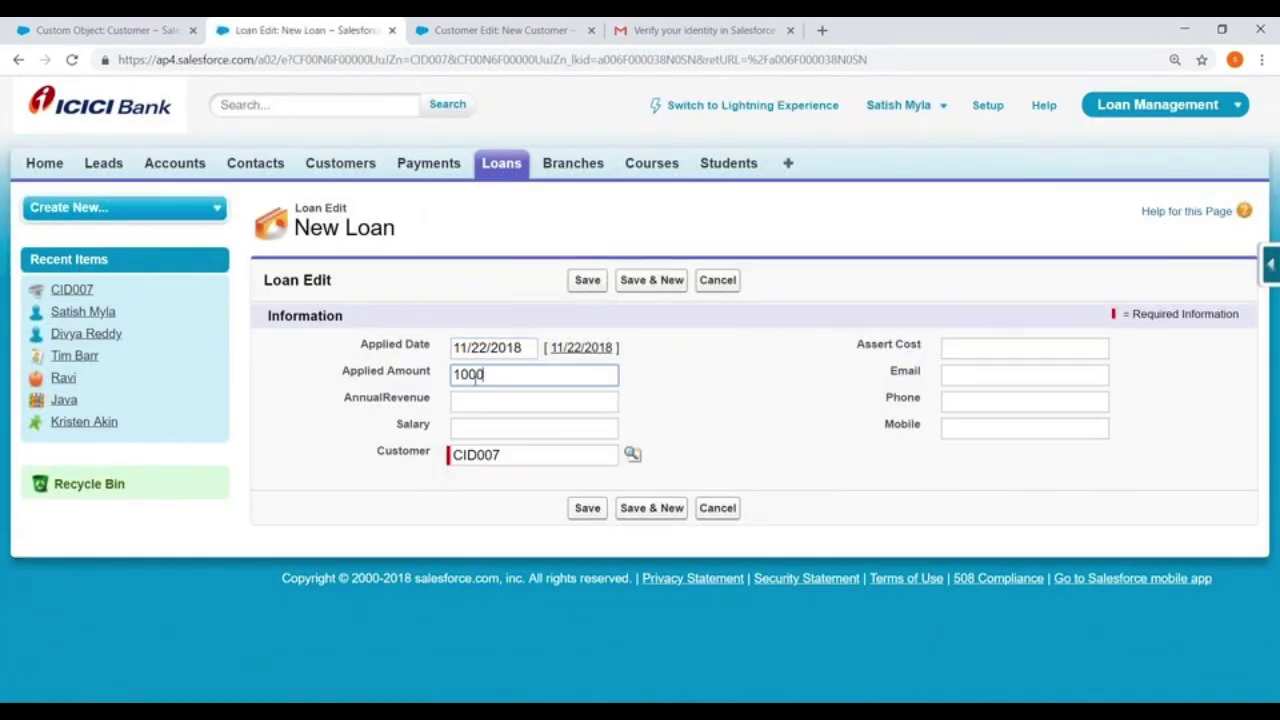
click(493, 403)
text(34999999)
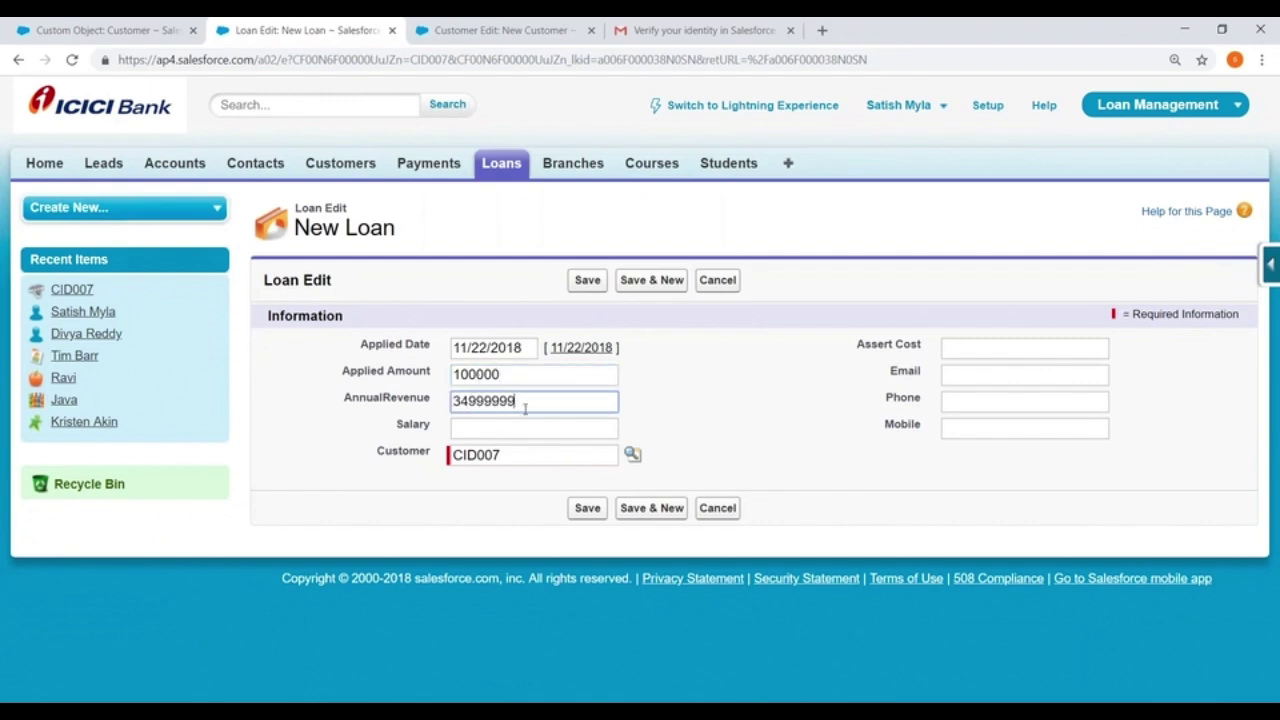
Enter Salary 50000, Assert Cost 9000, a contact e-mail, phone and mobile, then save the loan
click(492, 429)
text(50000)
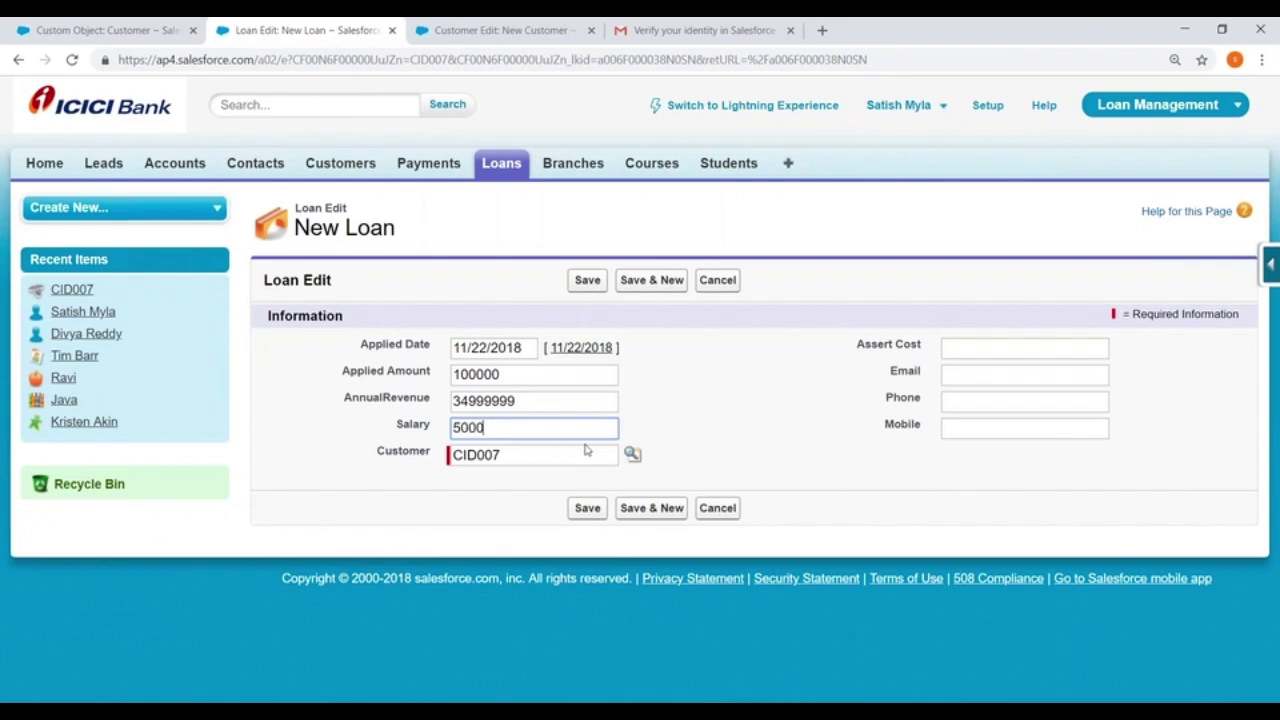
click(956, 343)
text(9000)
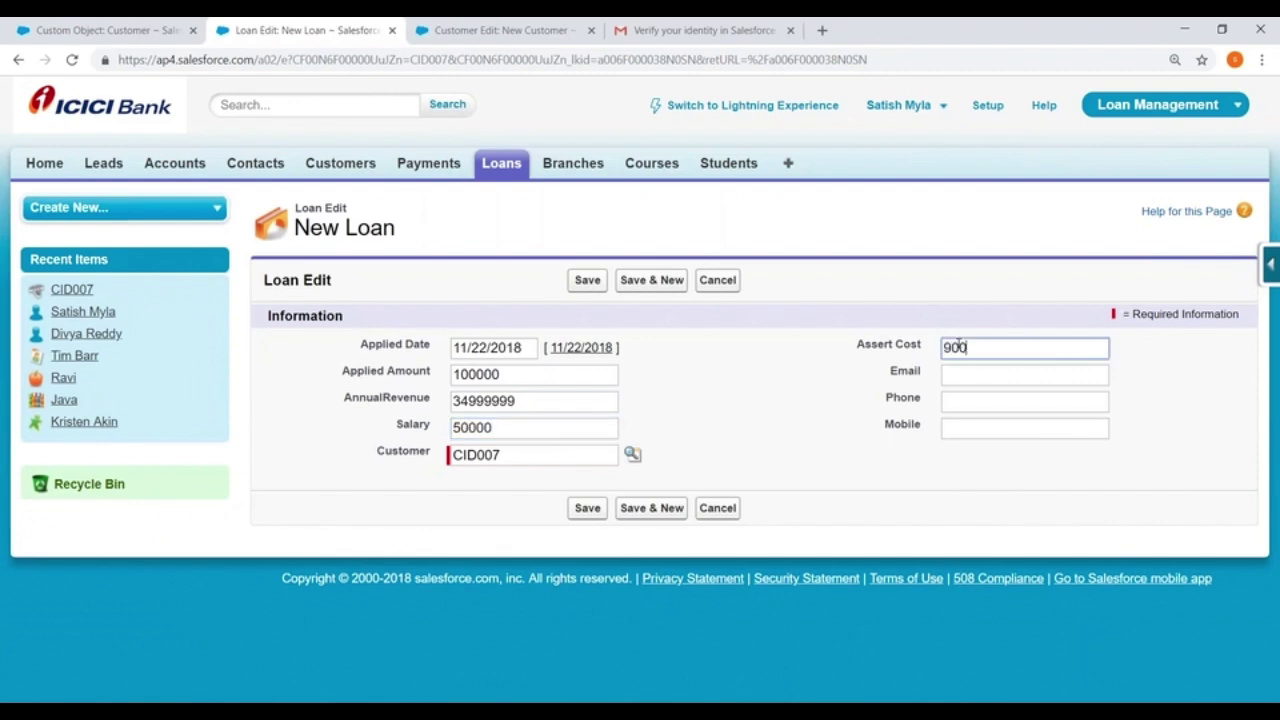
click(969, 375)
text(abc@xyz.com)
click(970, 403)
text(12345)
click(1001, 429)
text(123456)
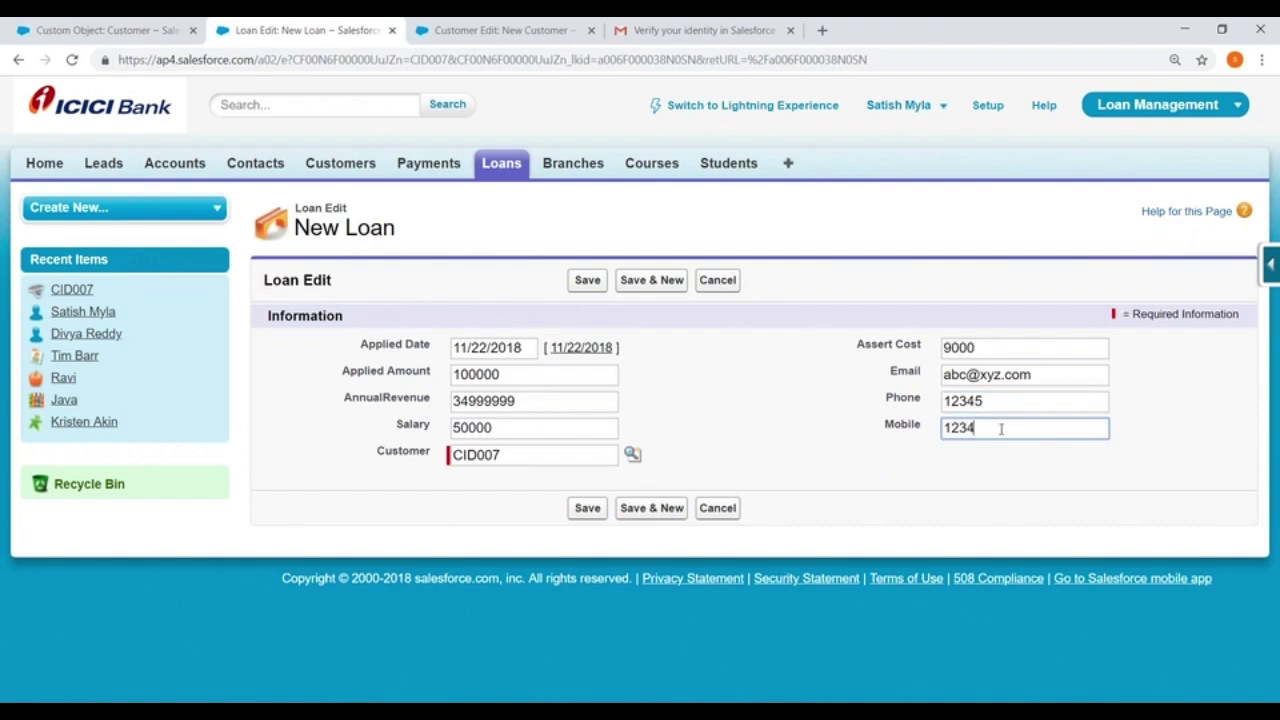
click(598, 284)
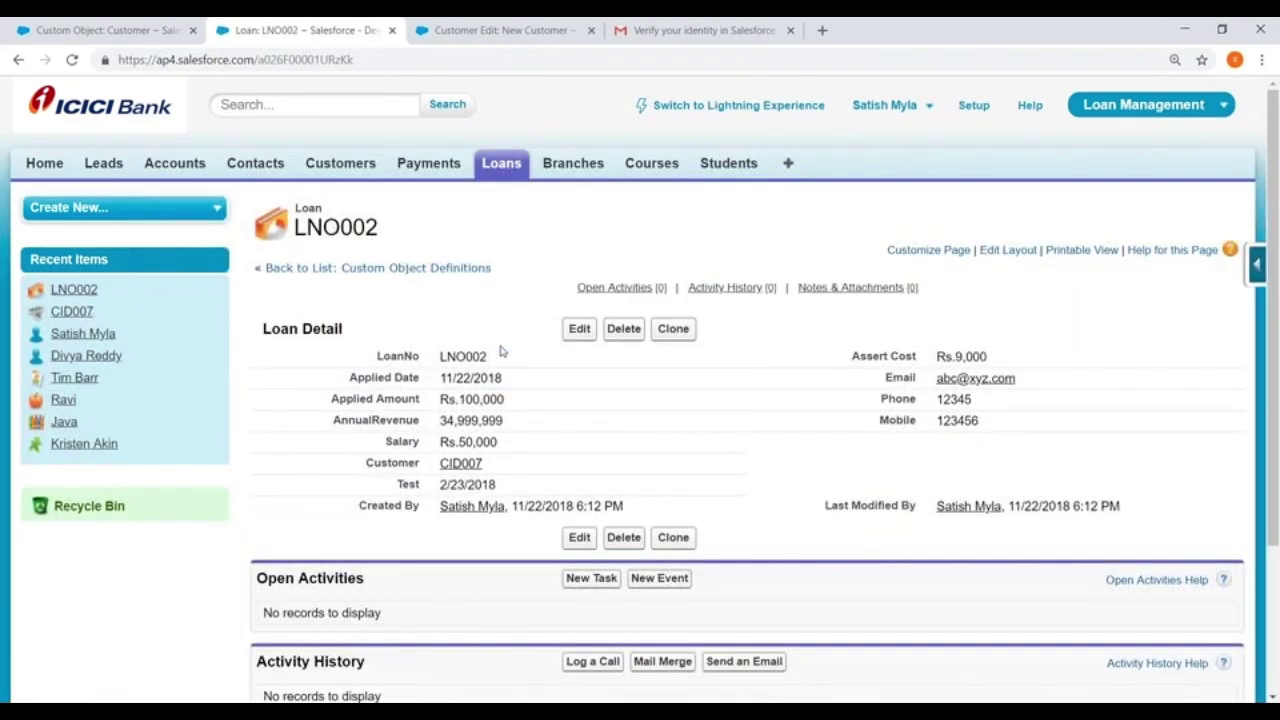
Reopen CID007 from the Customers home and check its Loans list now shows LNO002
scroll(428, 366, down, 2)
scroll(428, 366, up, 2)
click(337, 163)
click(285, 382)
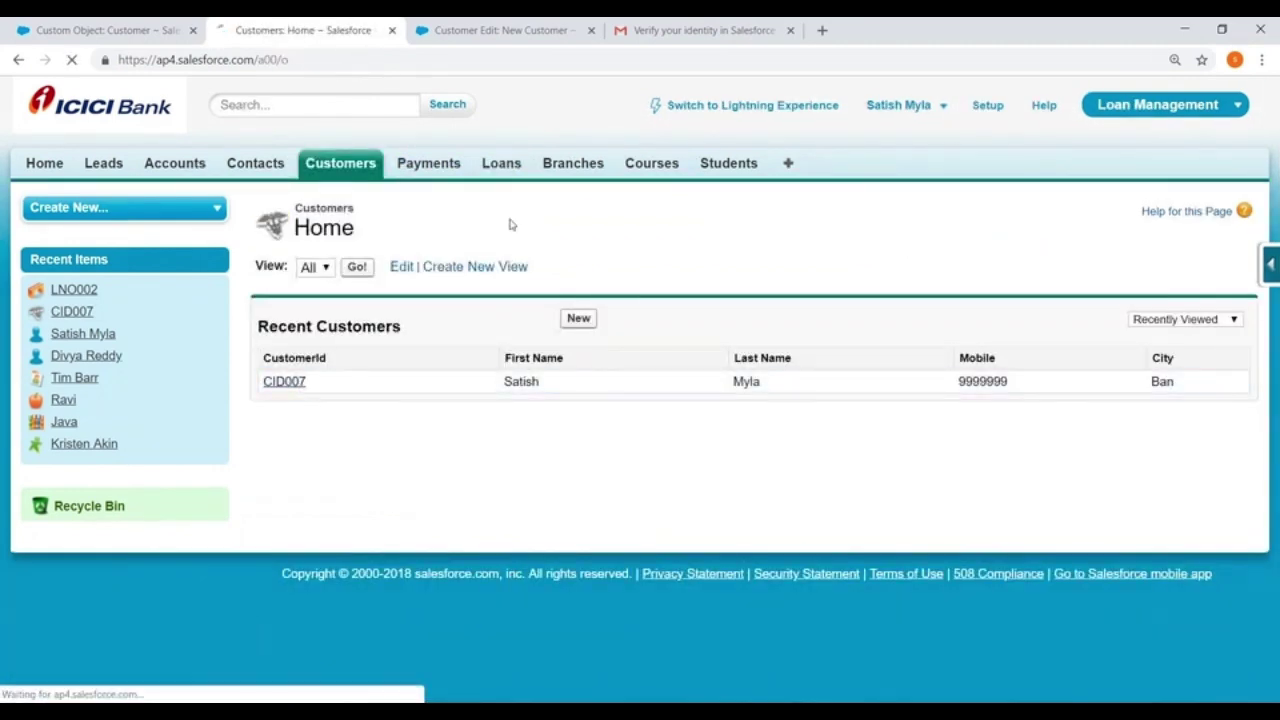
scroll(645, 234, down, 5)
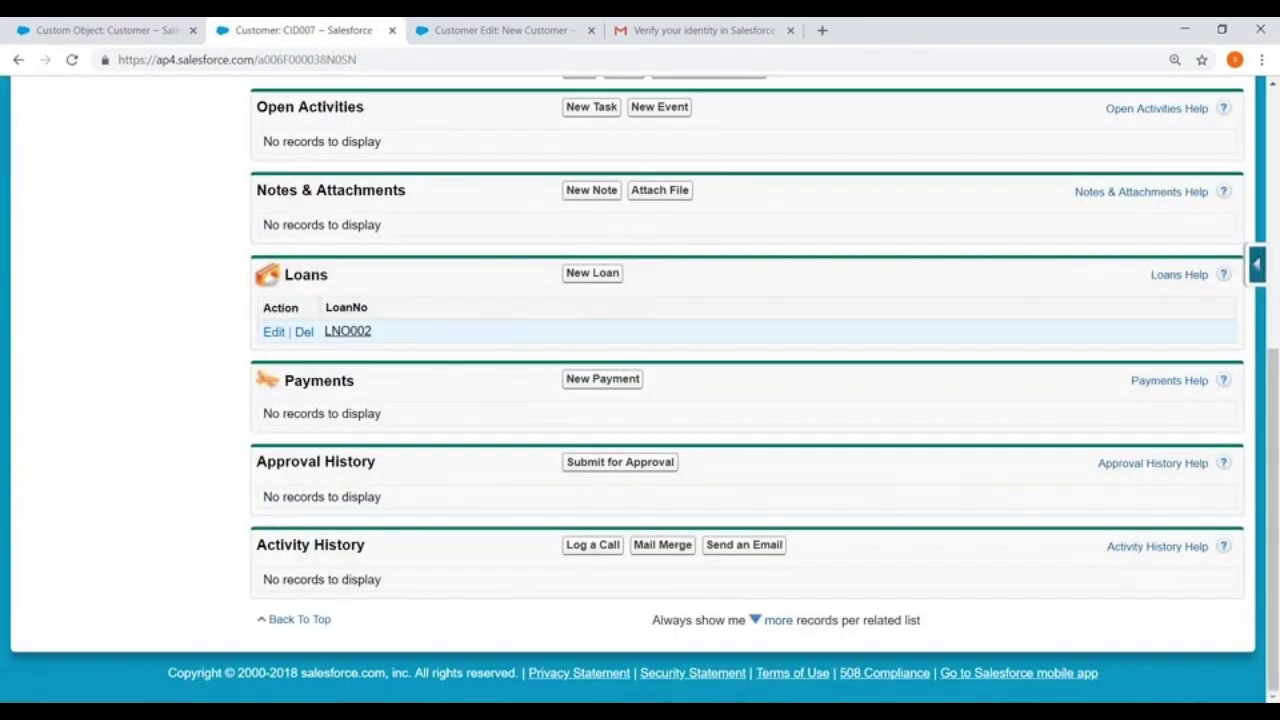
scroll(523, 300, up, 5)
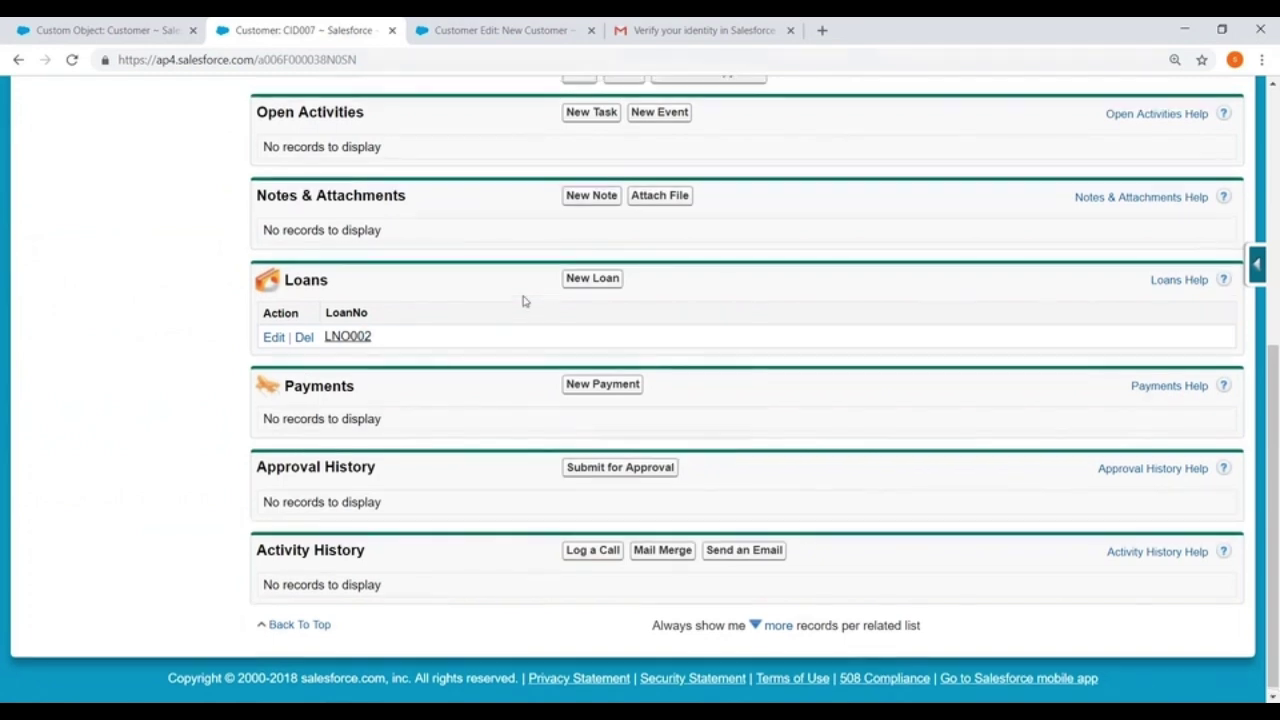
scroll(414, 420, down, 3)
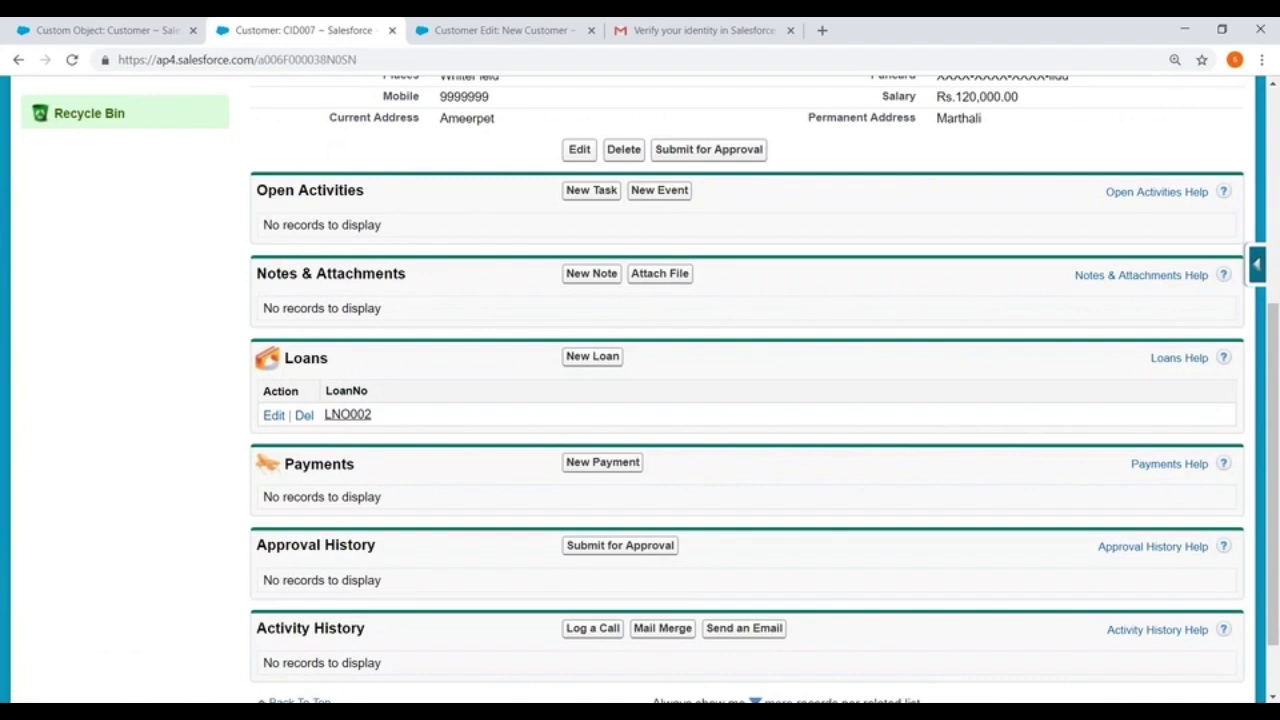
scroll(628, 650, up, 4)
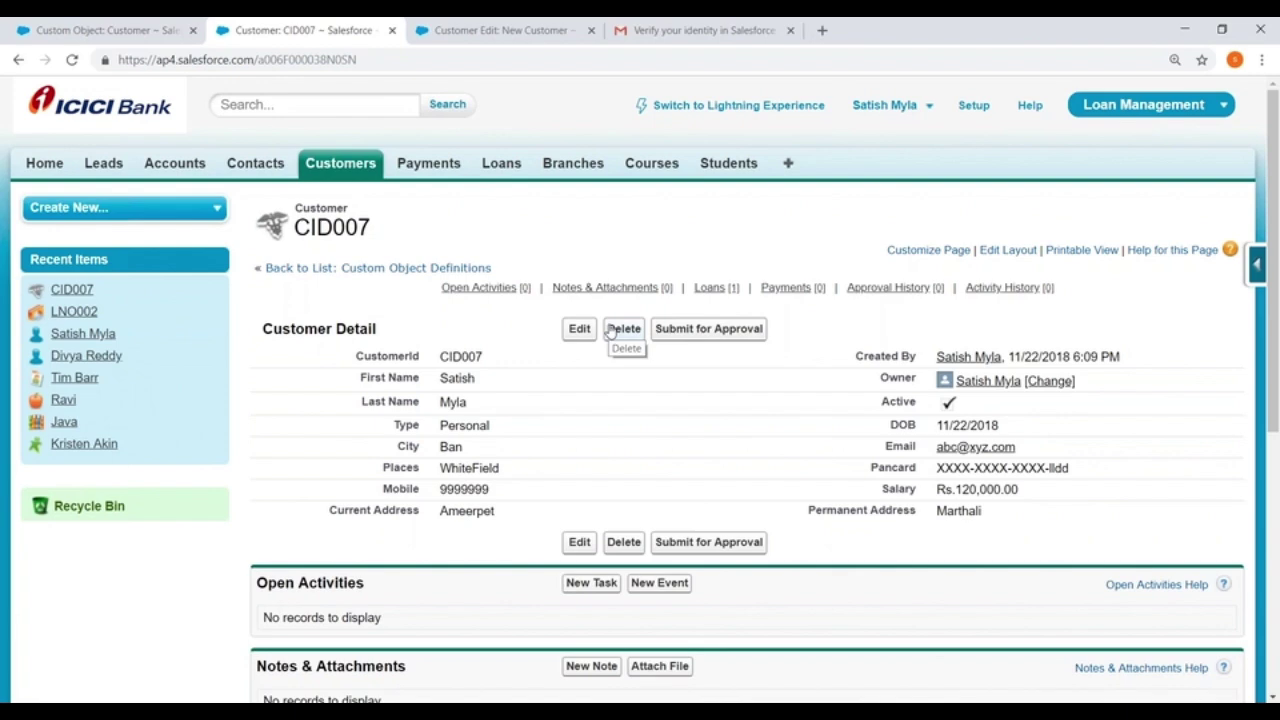
scroll(612, 330, down, 4)
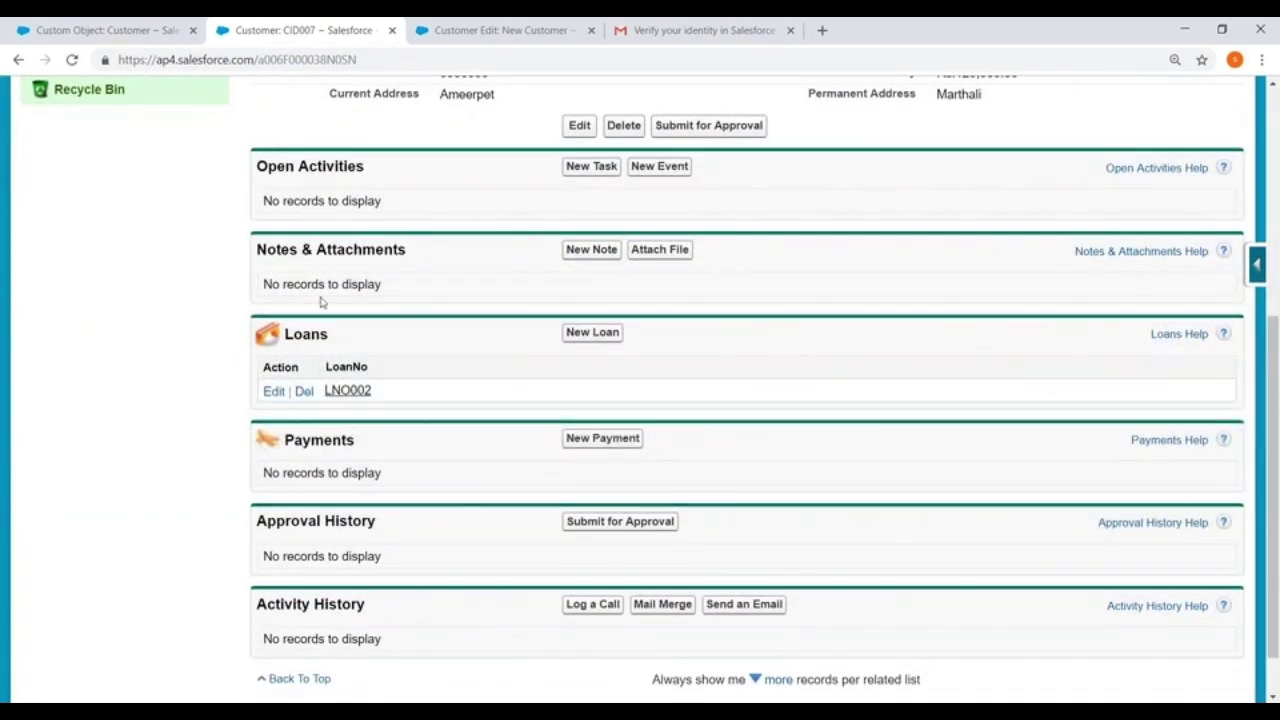
scroll(321, 302, up, 5)
Edit Person Layout from the Customer object page and open the Loans related list's properties
click(100, 30)
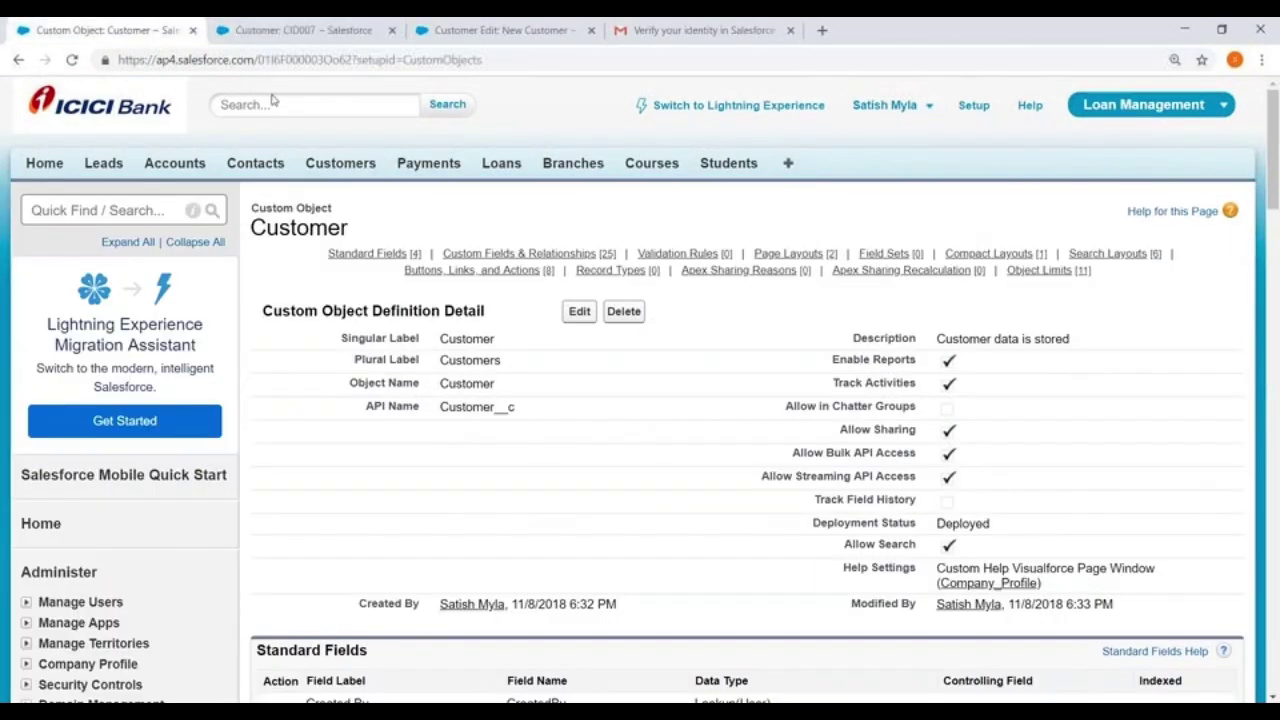
scroll(403, 288, down, 15)
scroll(403, 288, down, 4)
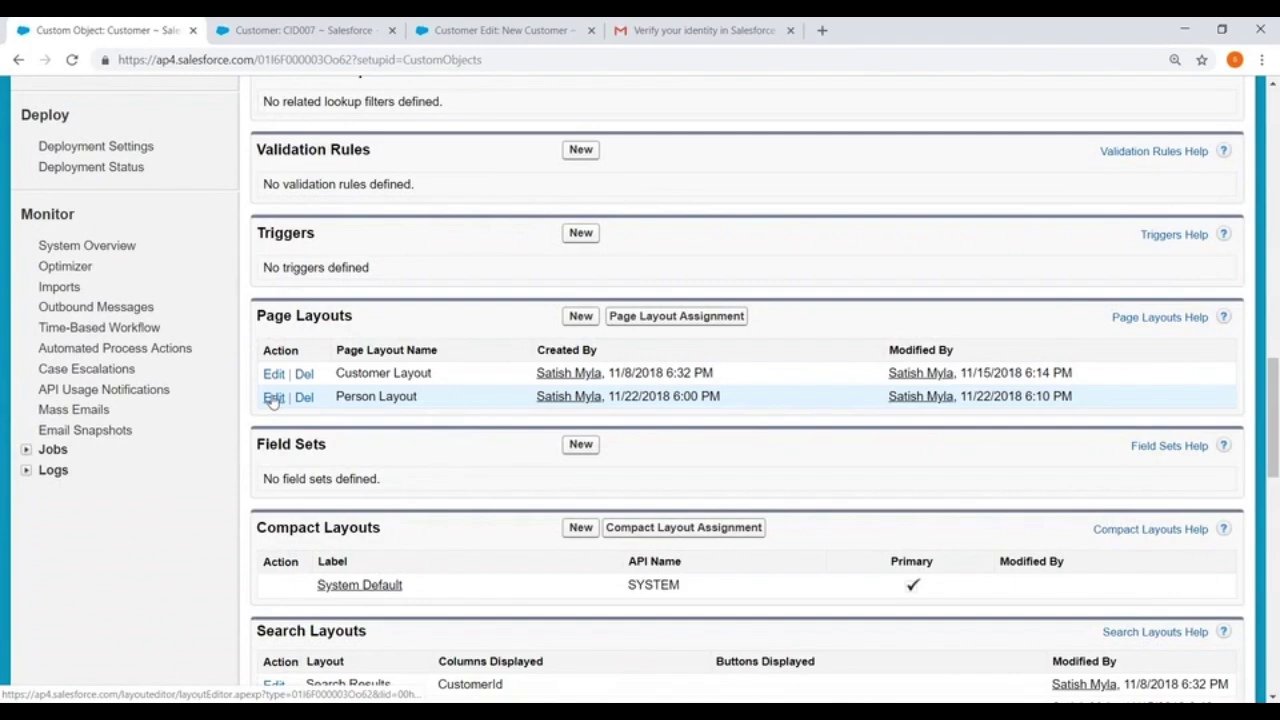
click(272, 398)
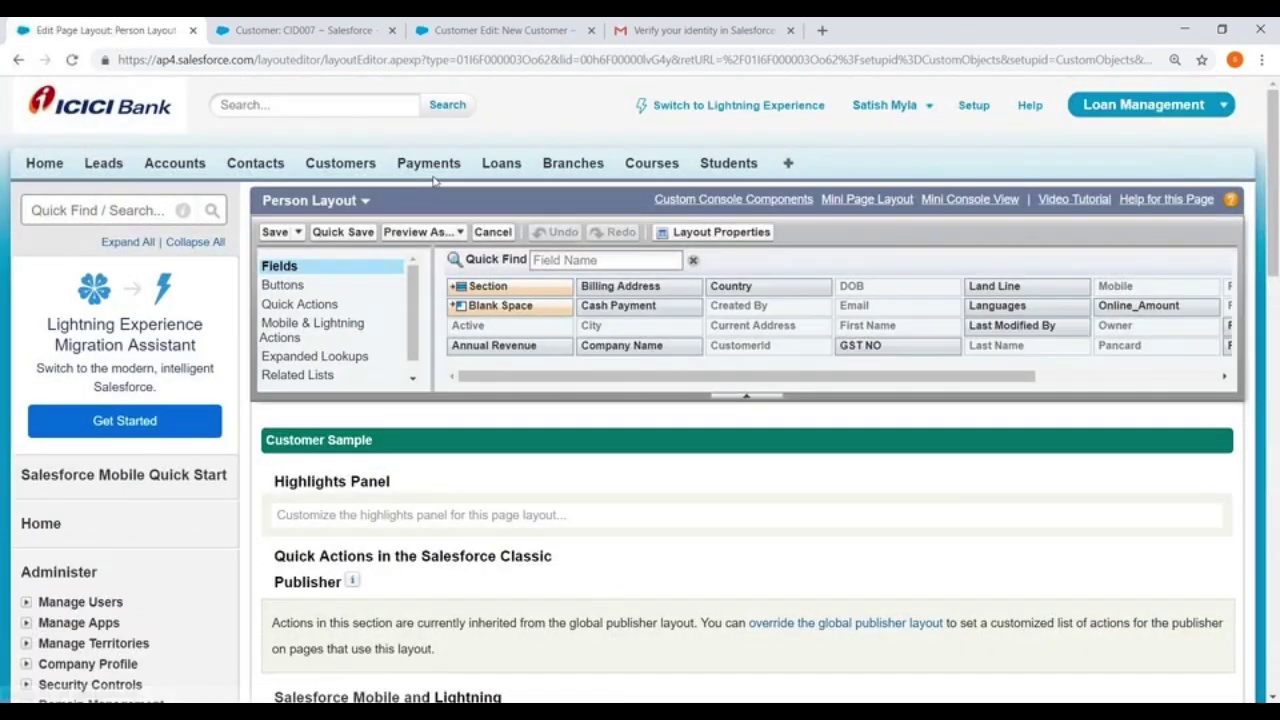
scroll(480, 225, down, 8)
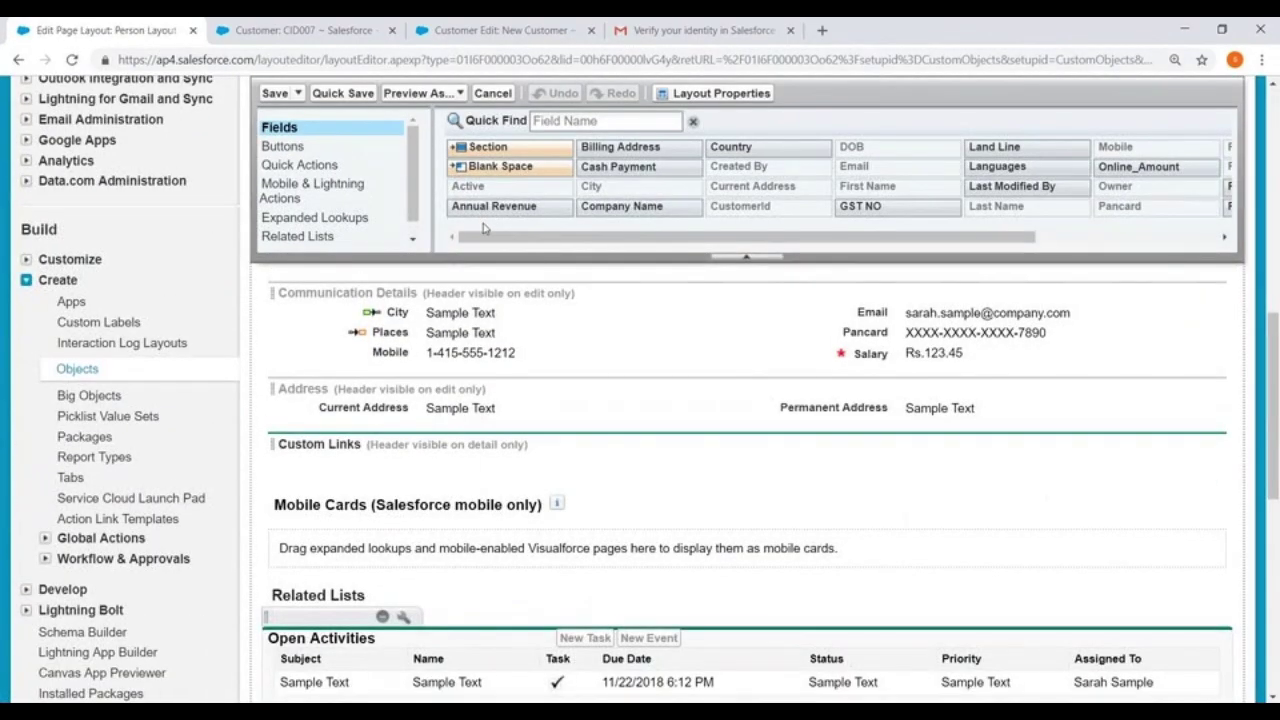
scroll(440, 225, down, 5)
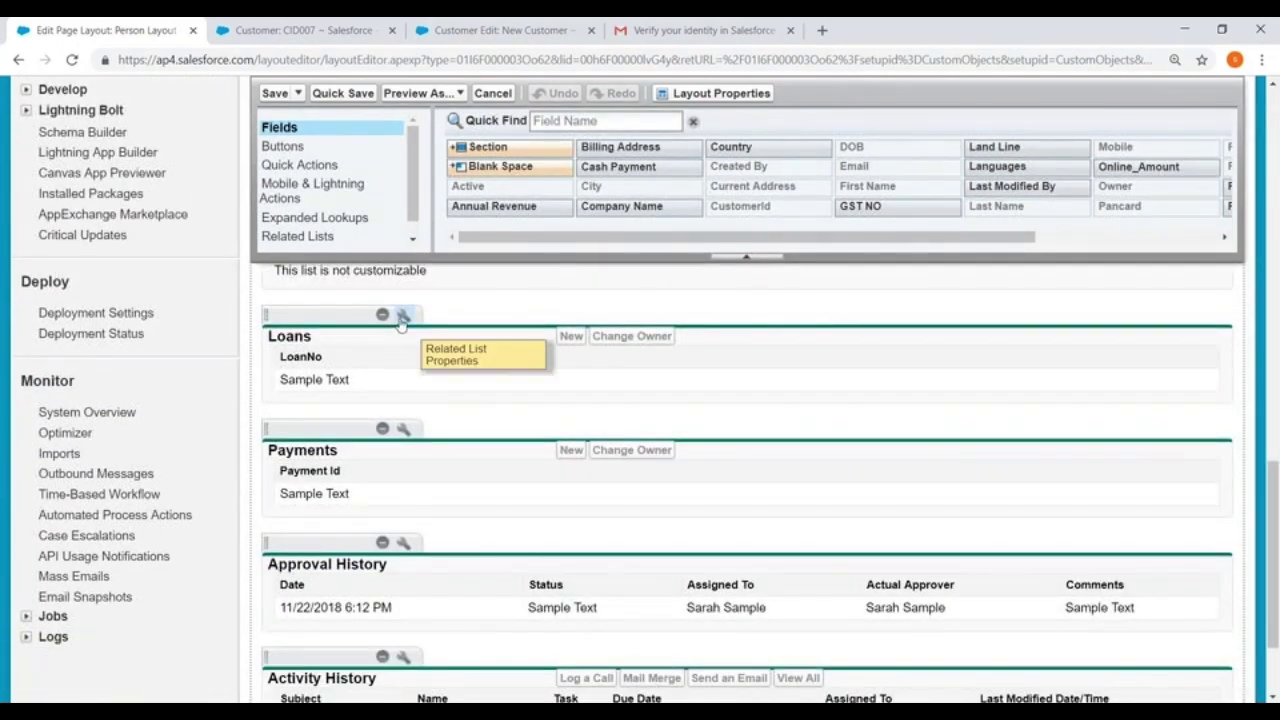
click(403, 314)
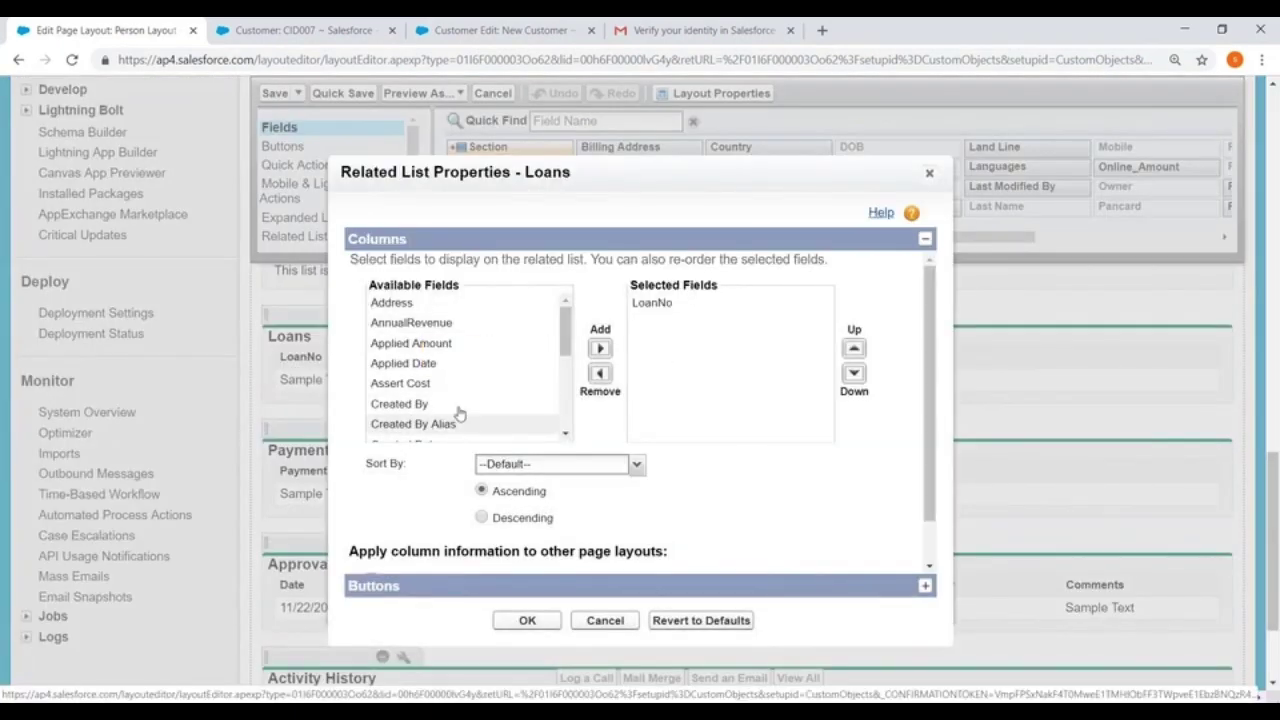
Add Applied Amount, Applied Date and Phone to the Loans related list's selected columns
mouse_move(566, 352)
mouse_down()
mouse_move(567, 398)
mouse_move(567, 338)
mouse_up()
click(449, 332)
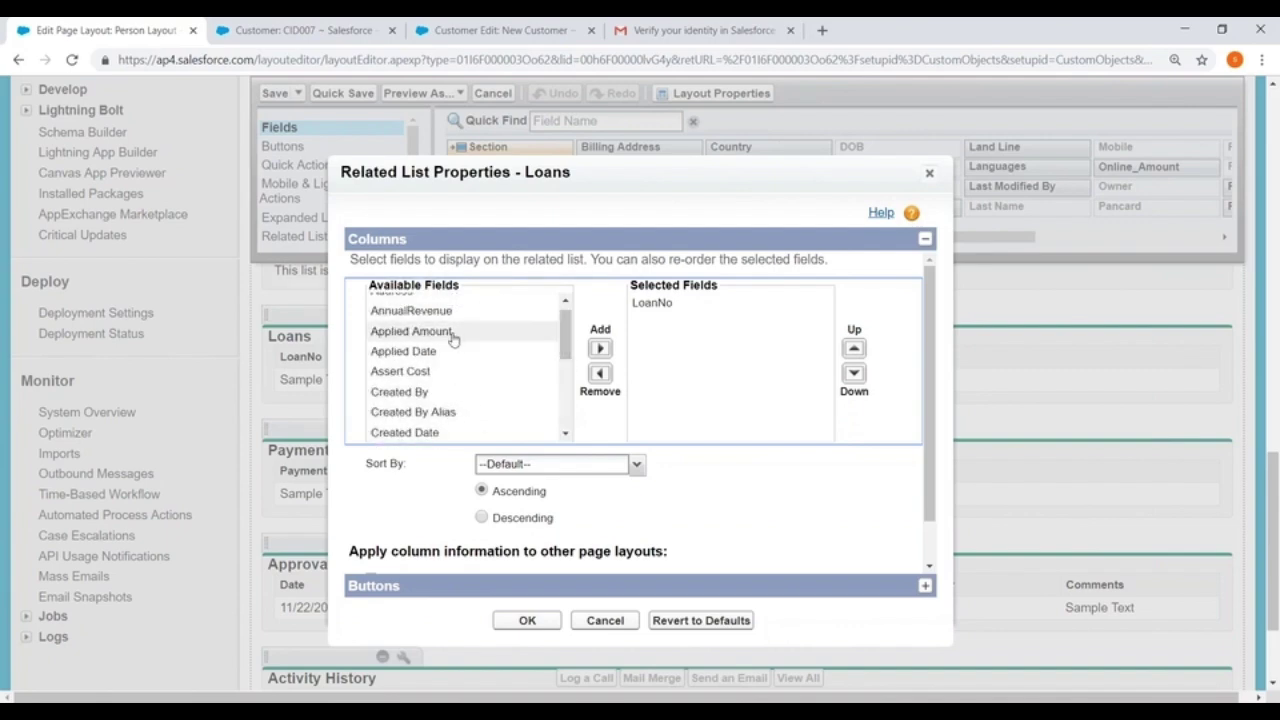
click(601, 349)
click(430, 332)
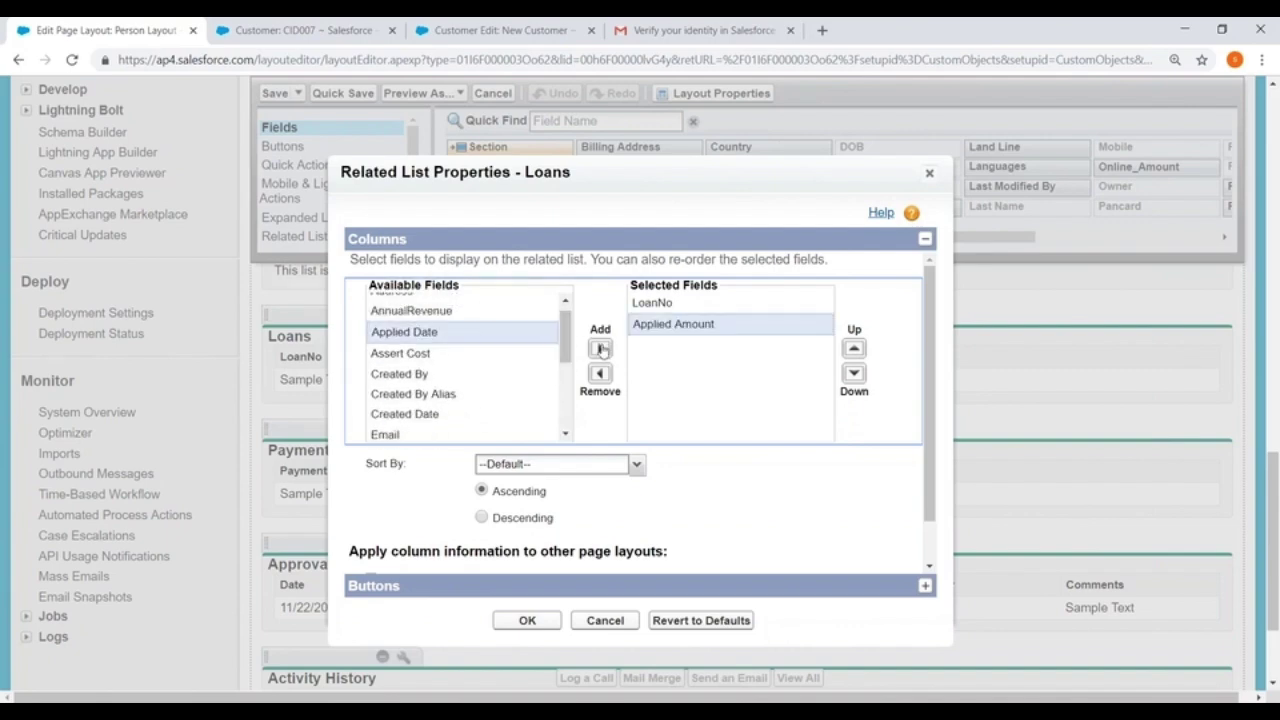
click(601, 349)
scroll(470, 388, down, 3)
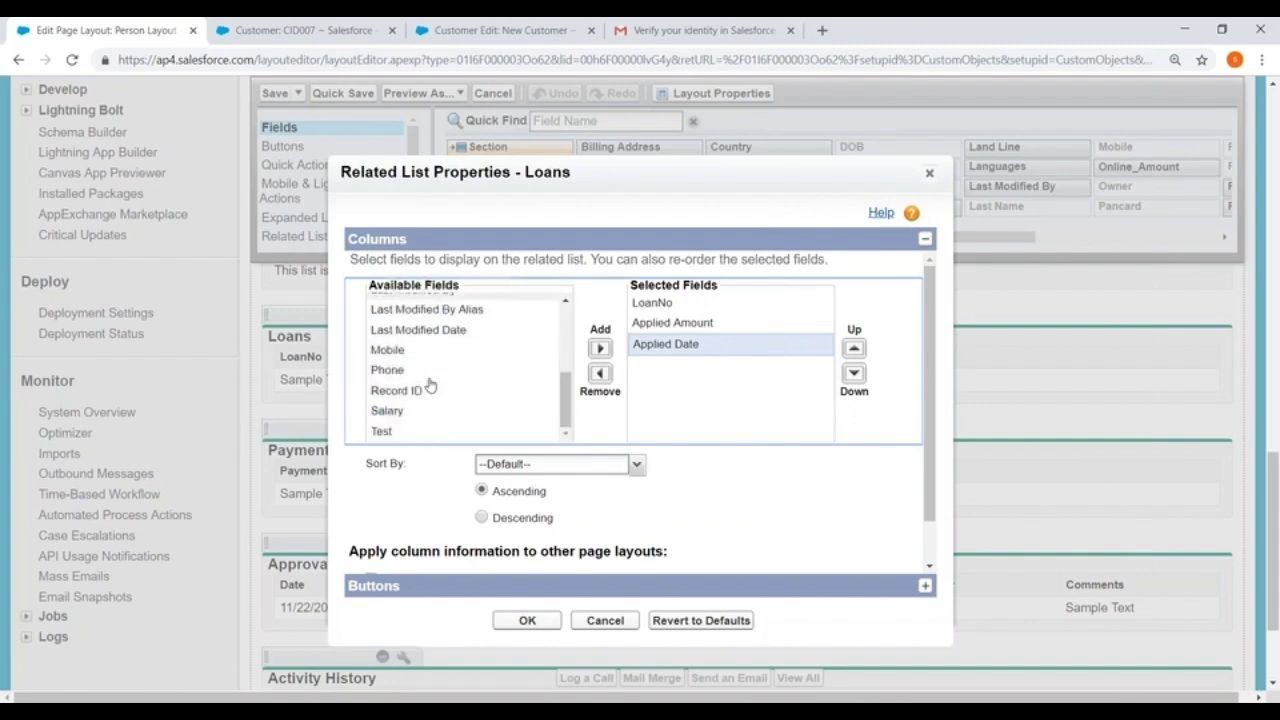
click(388, 370)
click(601, 349)
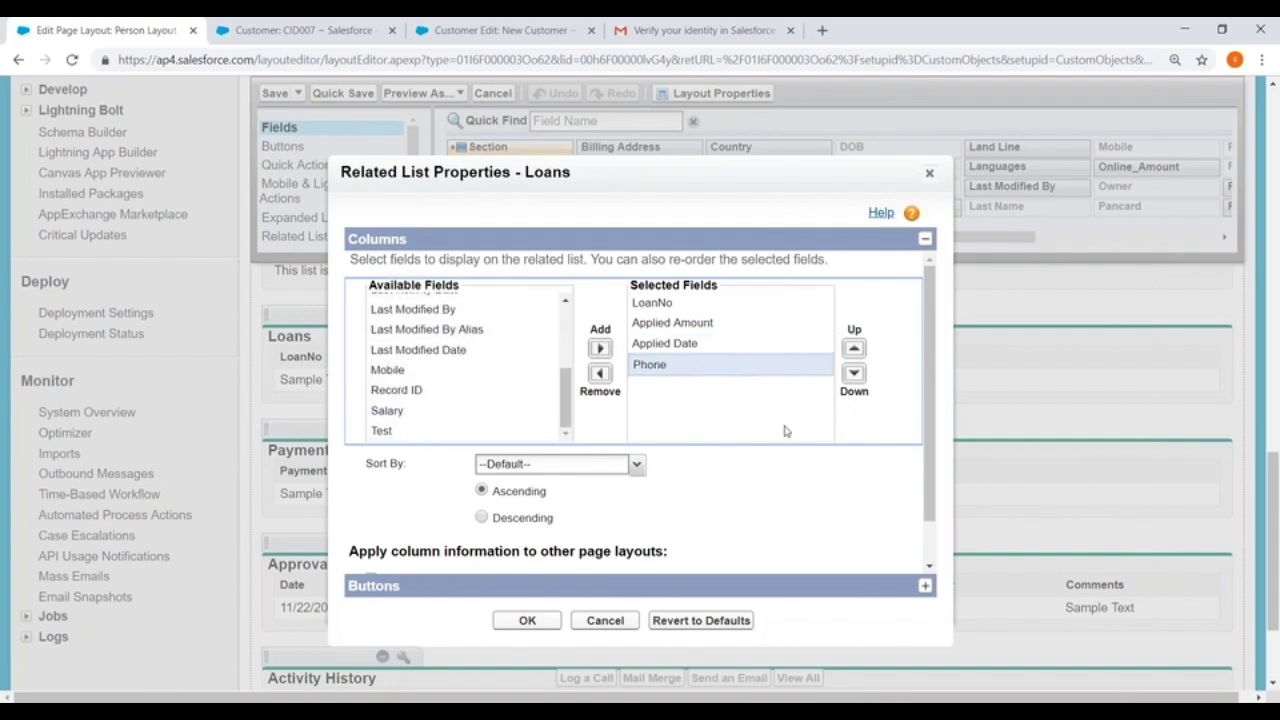
Confirm the Loans related list settings and save the Person Layout
scroll(785, 431, down, 1)
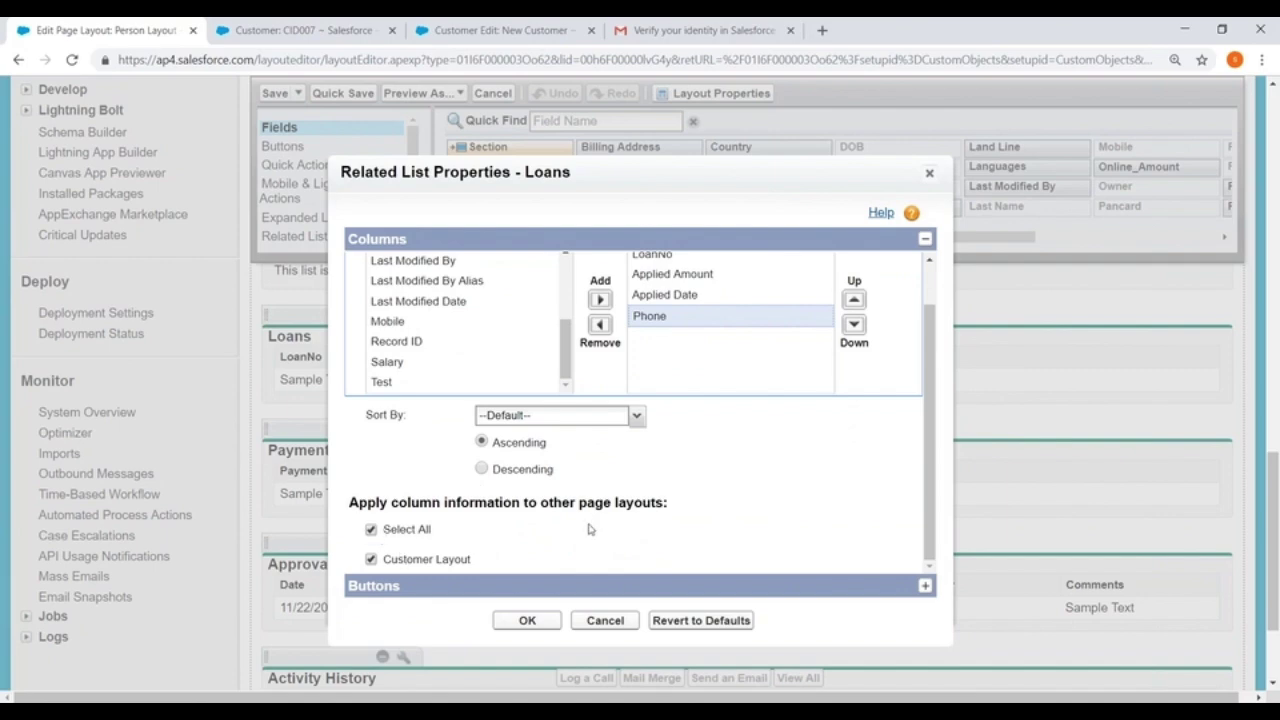
scroll(589, 530, down, 1)
click(924, 507)
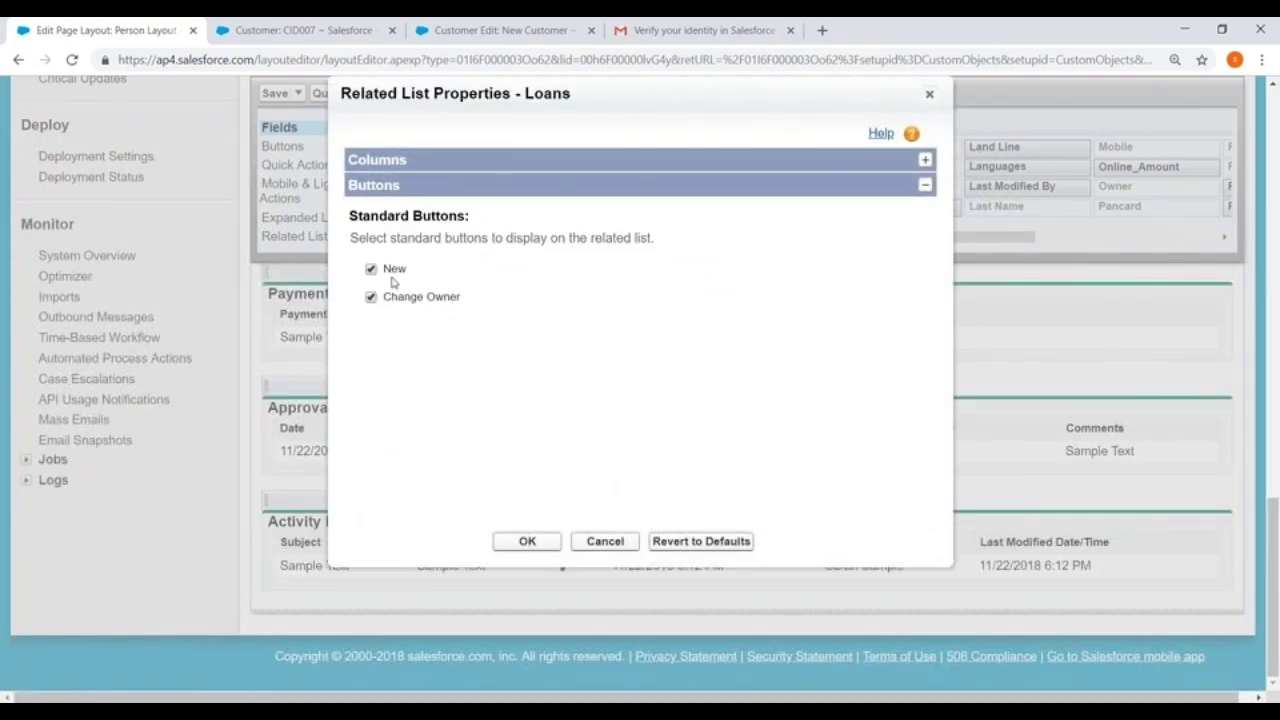
click(527, 541)
click(275, 93)
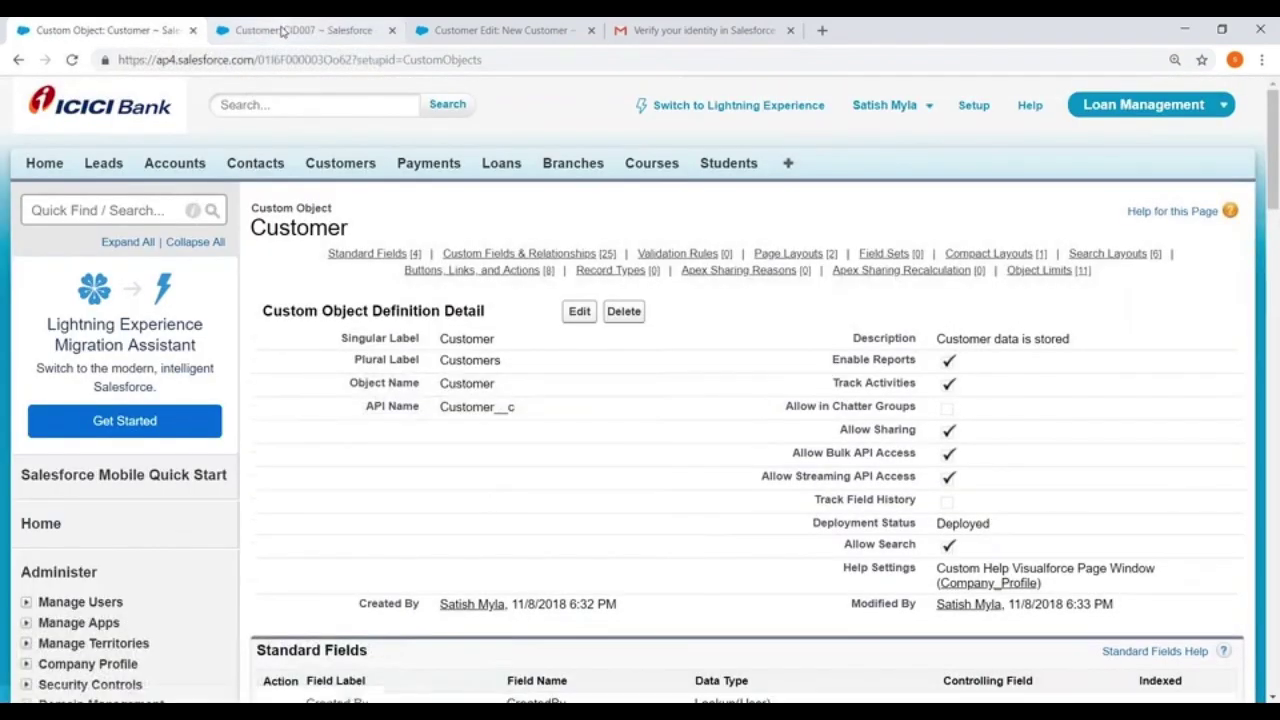
Reload CID007 and verify loan LNO002 shows Applied Amount, Applied Date and Phone columns
click(300, 30)
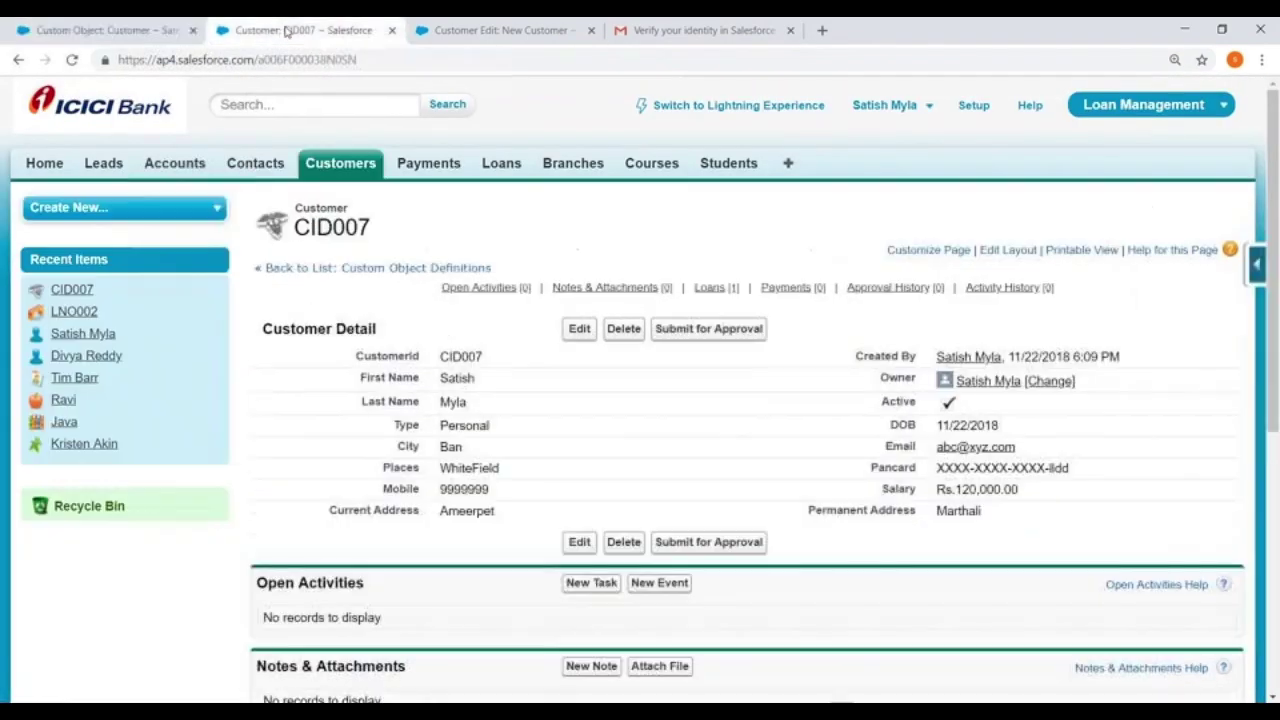
click(403, 62)
key(Return)
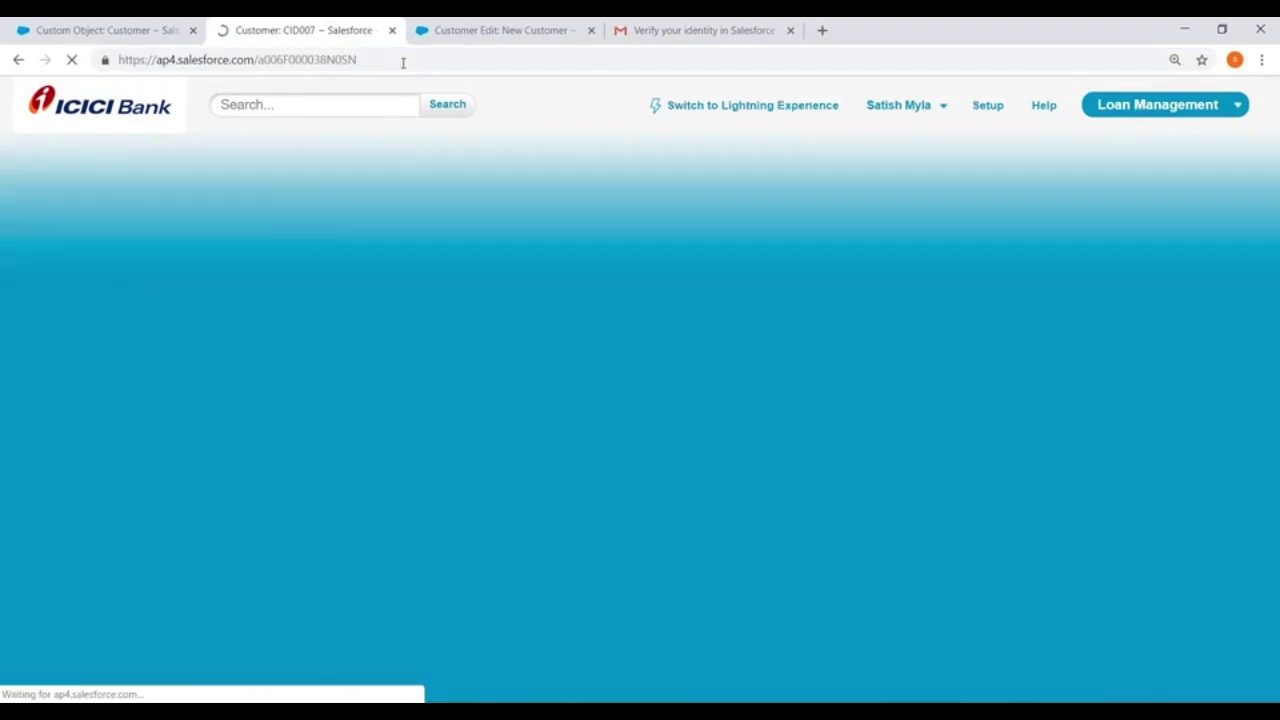
scroll(640, 400, down, 5)
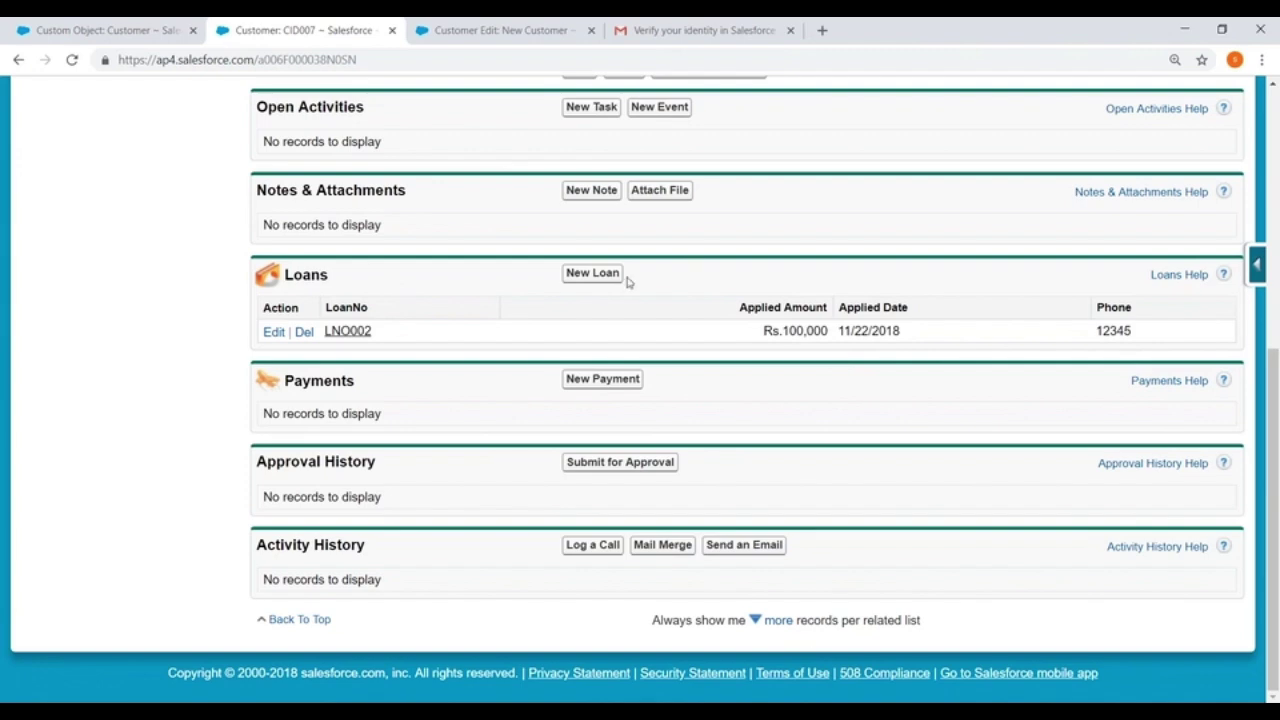
scroll(560, 277, up, 4)
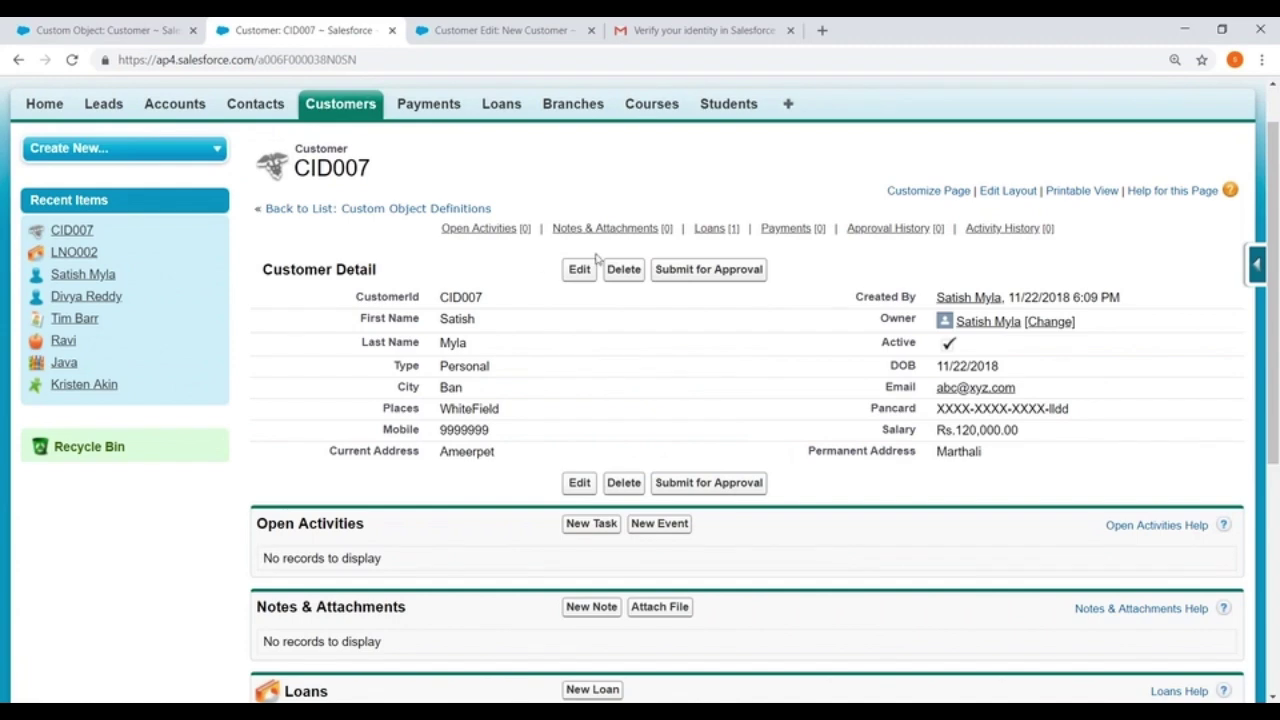
scroll(234, 354, down, 3)
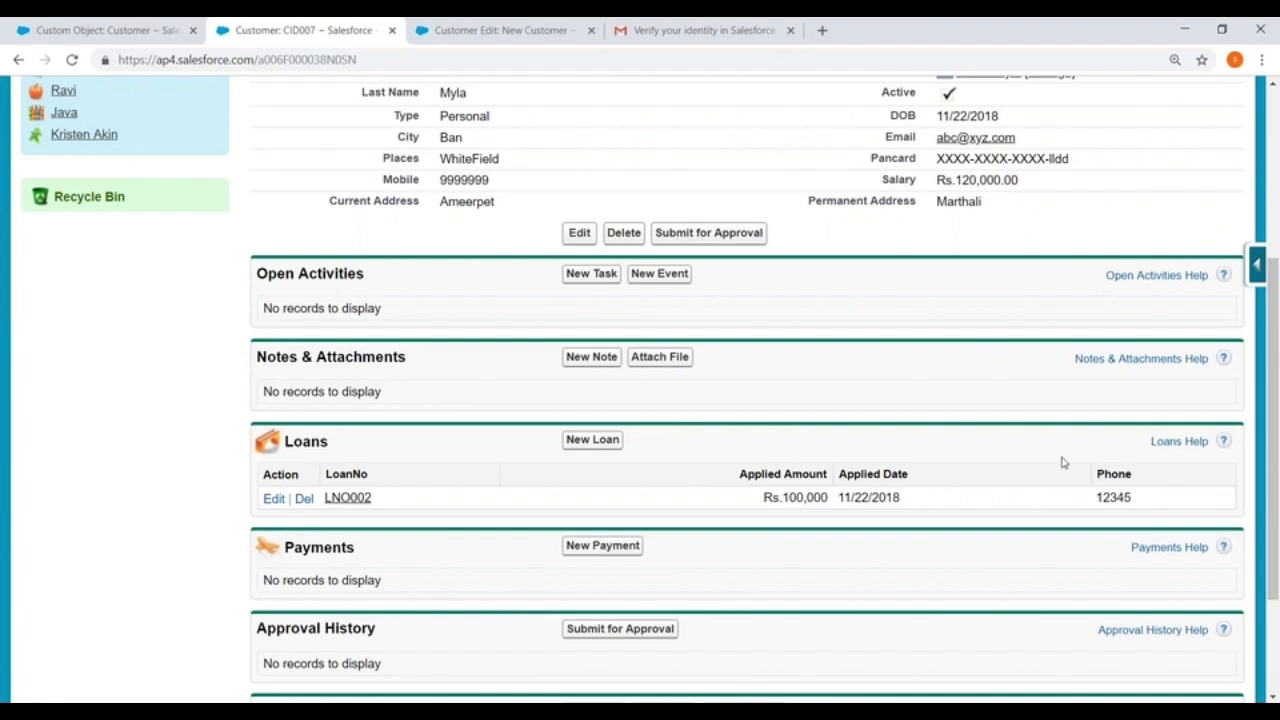
Create a blank Customer page layout named 'Business Layout', cloning no existing layout
click(88, 28)
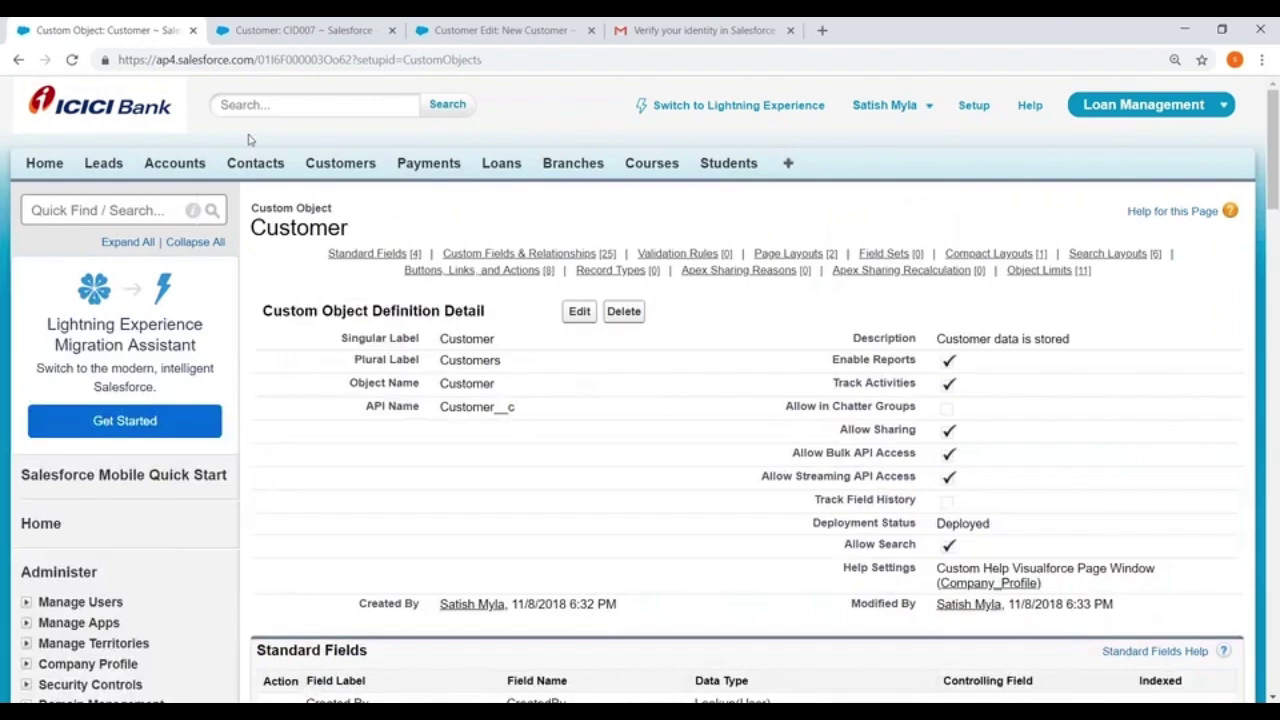
scroll(430, 207, down, 8)
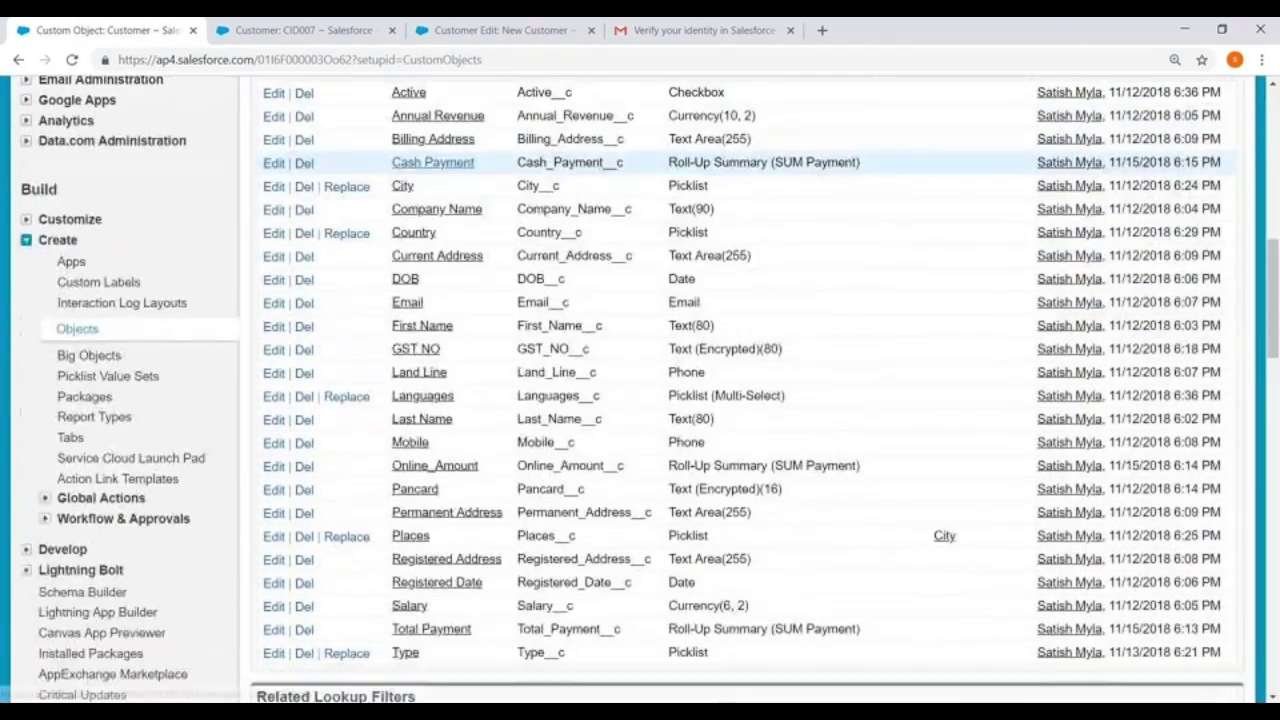
scroll(429, 209, down, 8)
click(575, 233)
click(494, 361)
text(Bu)
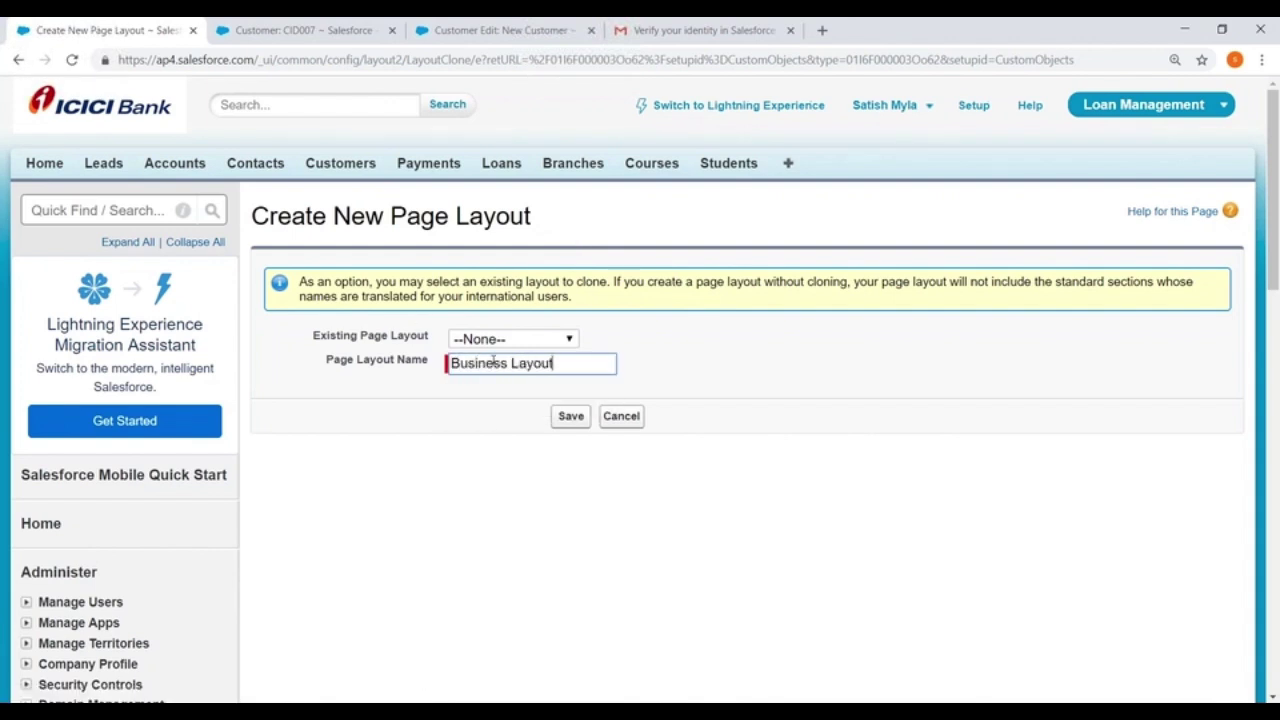
text(siness Layout)
click(570, 415)
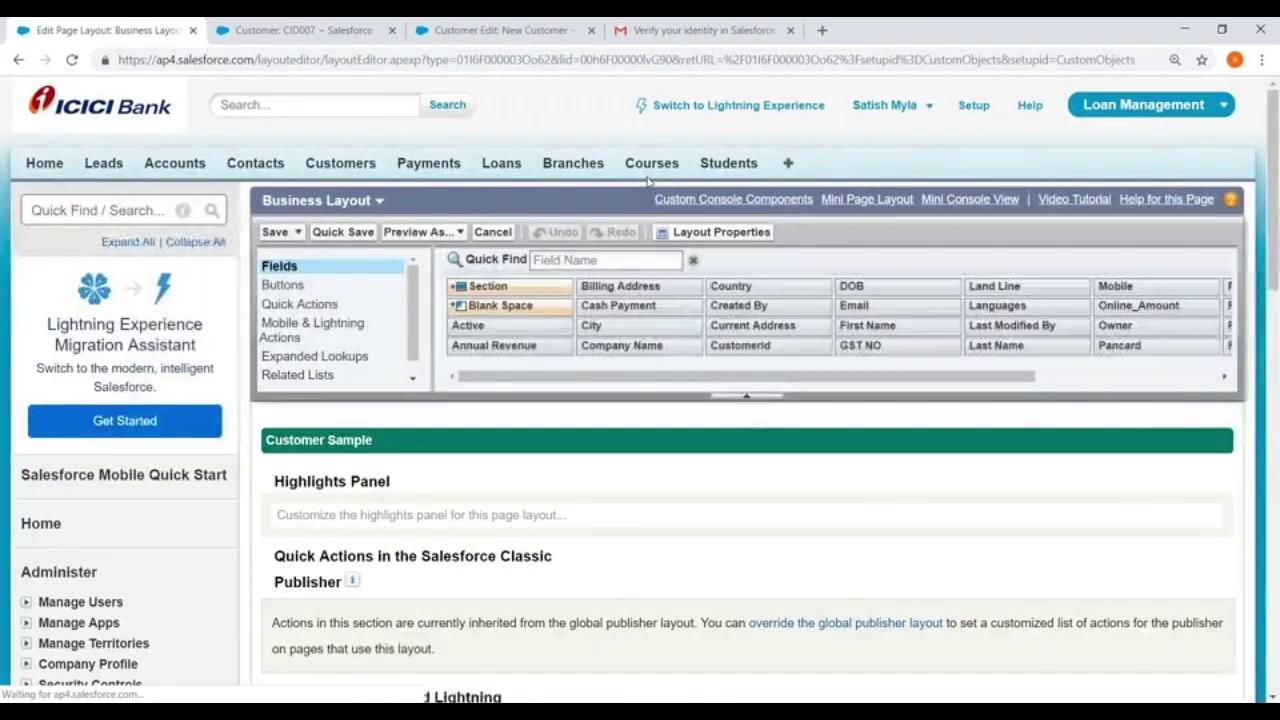
Insert a 2-column 'Company Information' section with an edit-page-only header and top-down tab order
scroll(558, 287, down, 5)
scroll(558, 287, down, 2)
drag(488, 147, 378, 368)
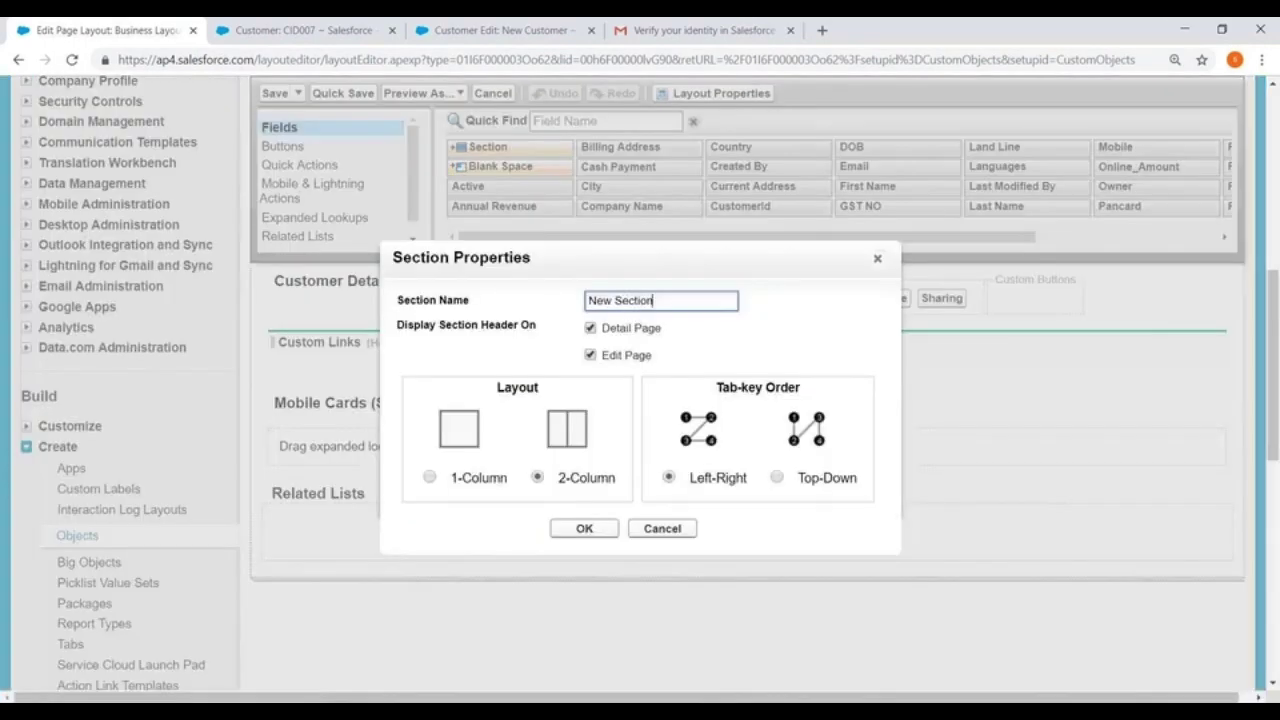
drag(658, 297, 519, 296)
key(BackSpace)
text(Company Information)
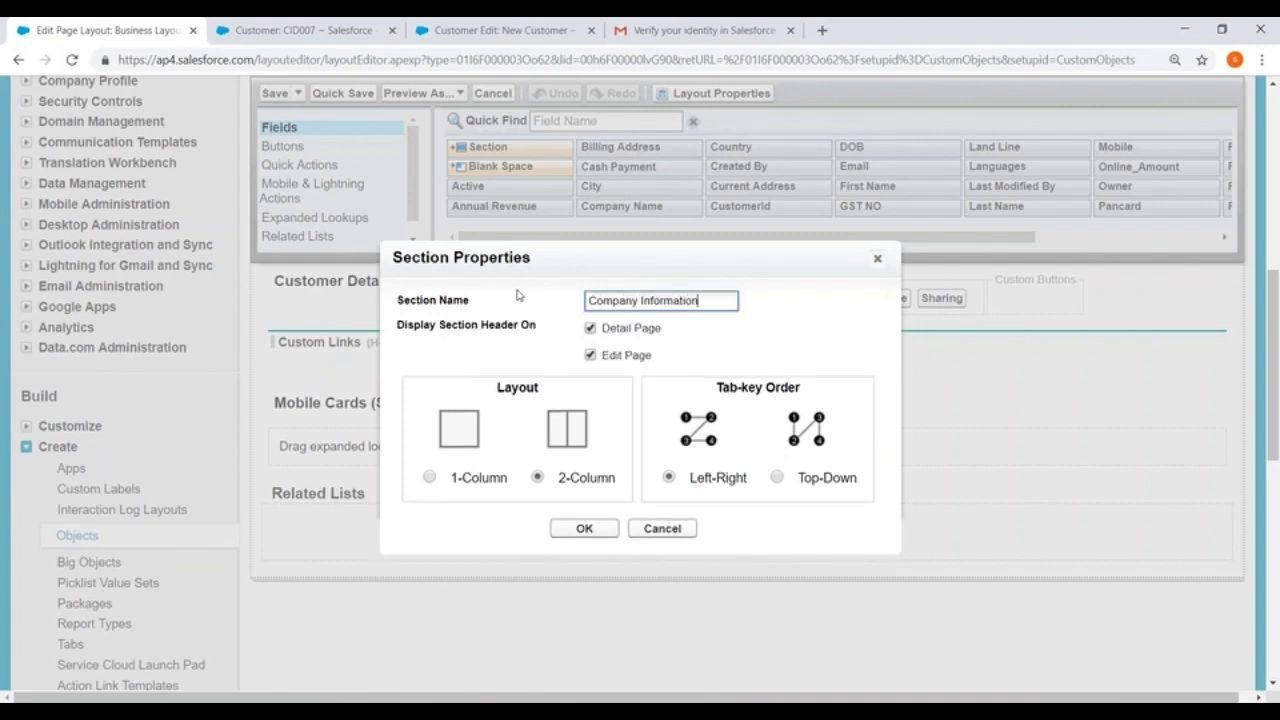
key(Tab)
click(589, 330)
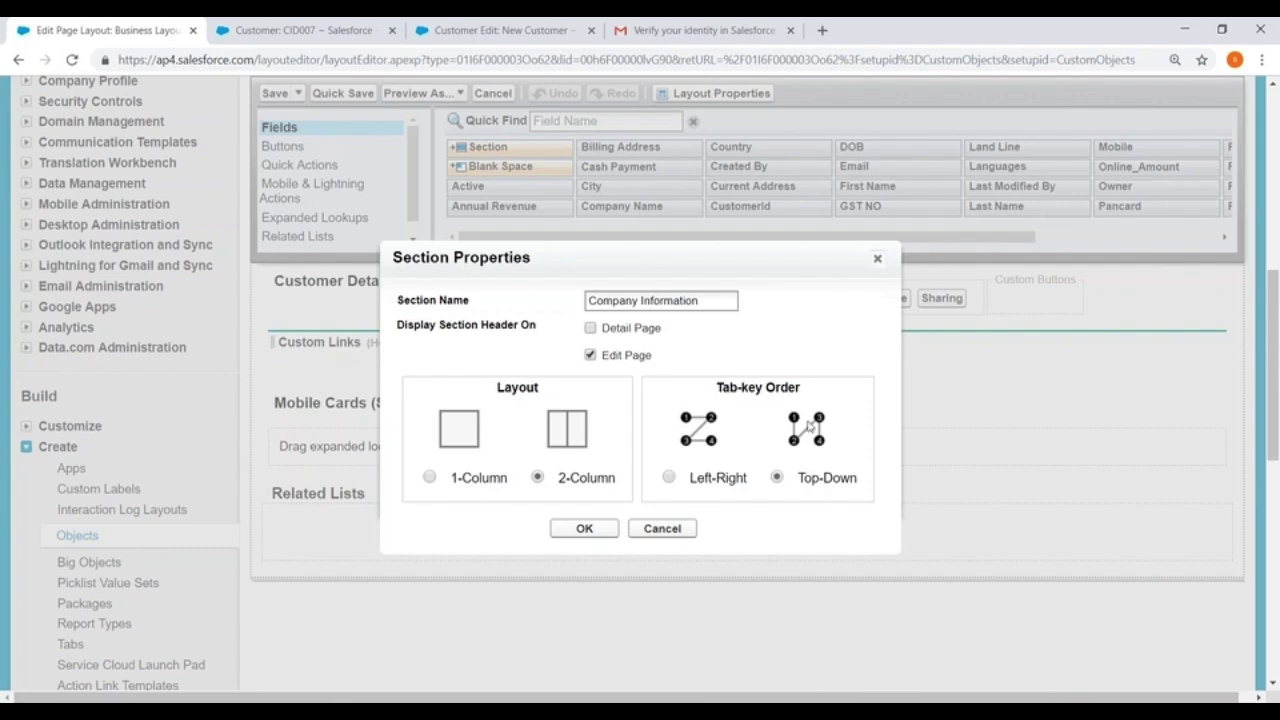
click(586, 528)
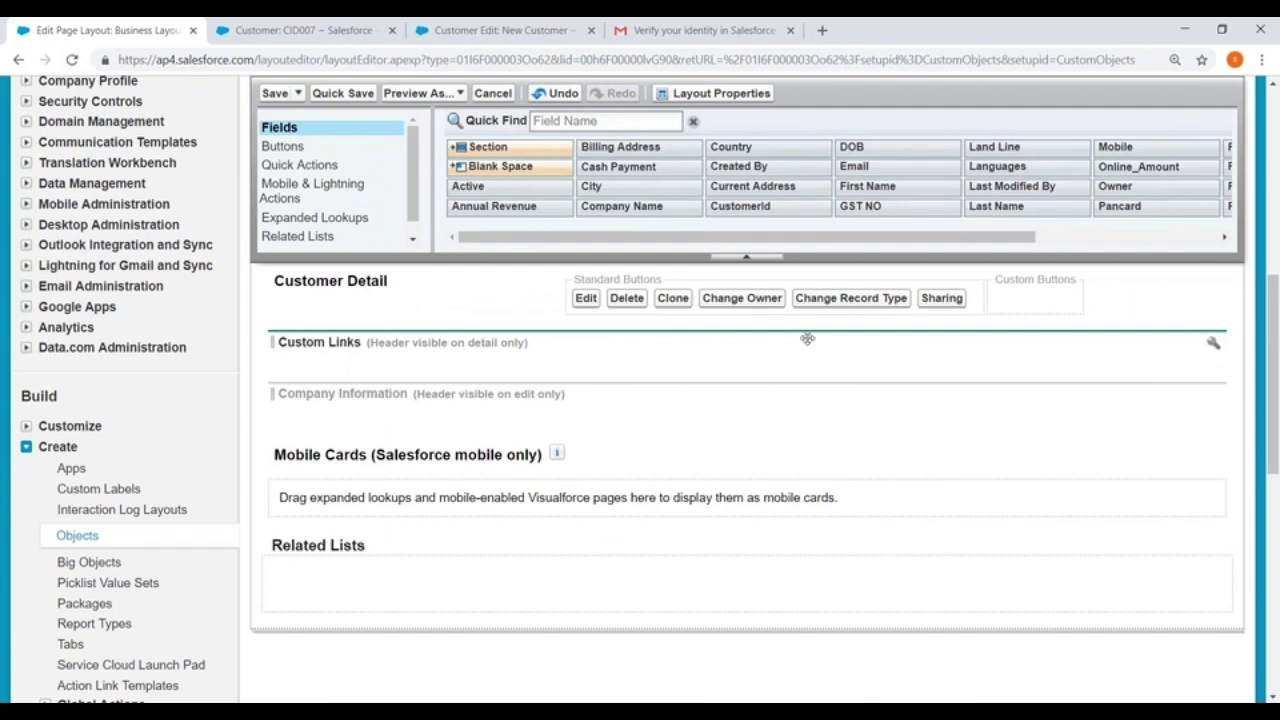
Move Company Information above Custom Links and place Company Name, CustomerId, Created By and Owner in it
drag(364, 391, 384, 342)
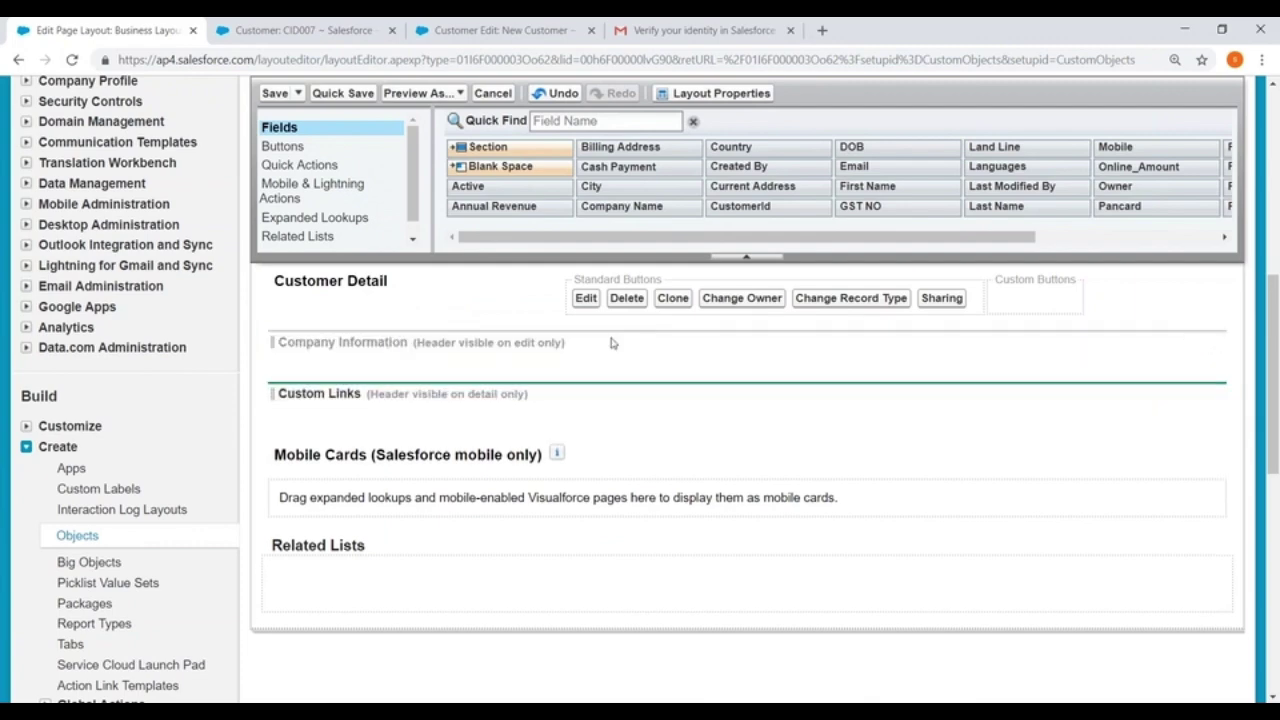
drag(612, 206, 310, 368)
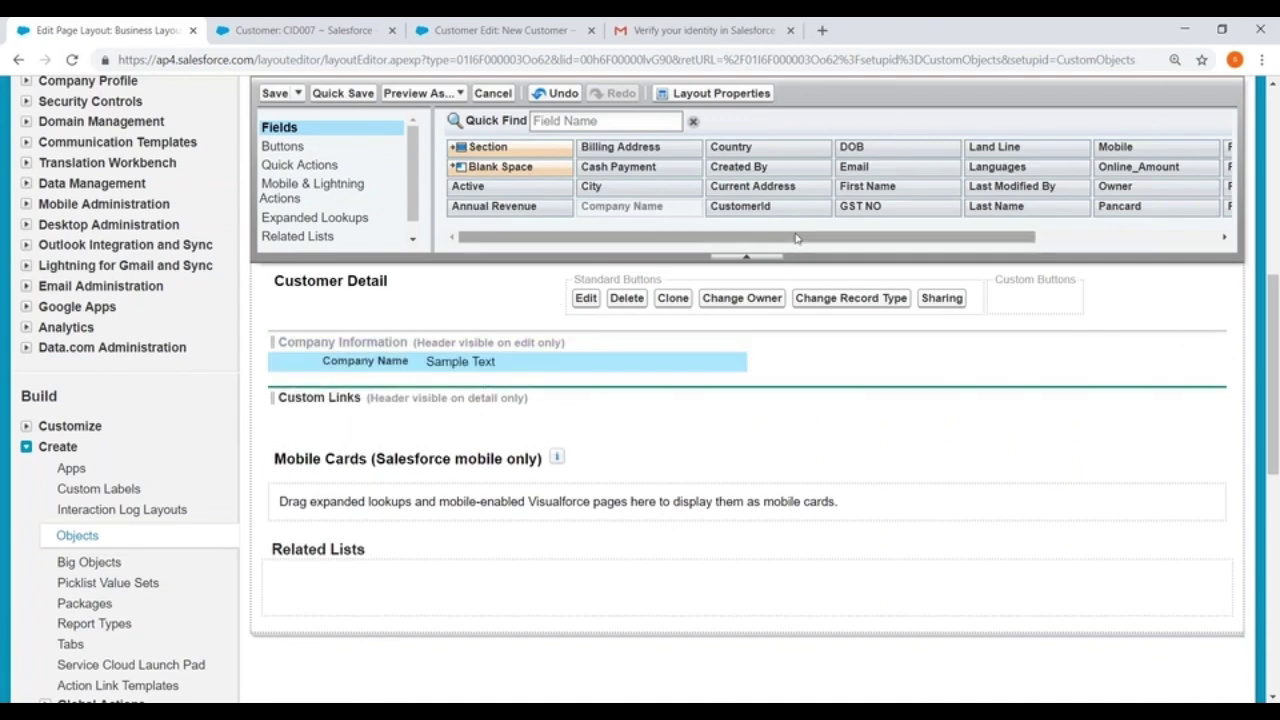
drag(740, 206, 357, 343)
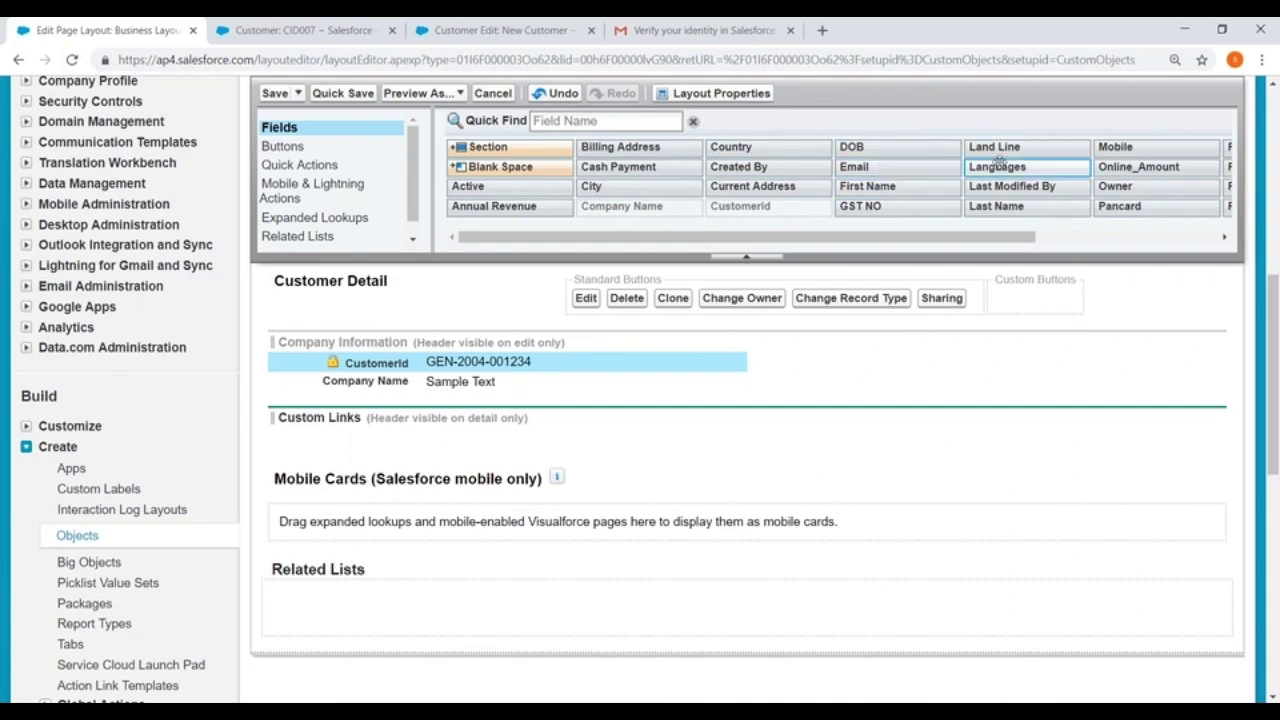
drag(735, 167, 788, 341)
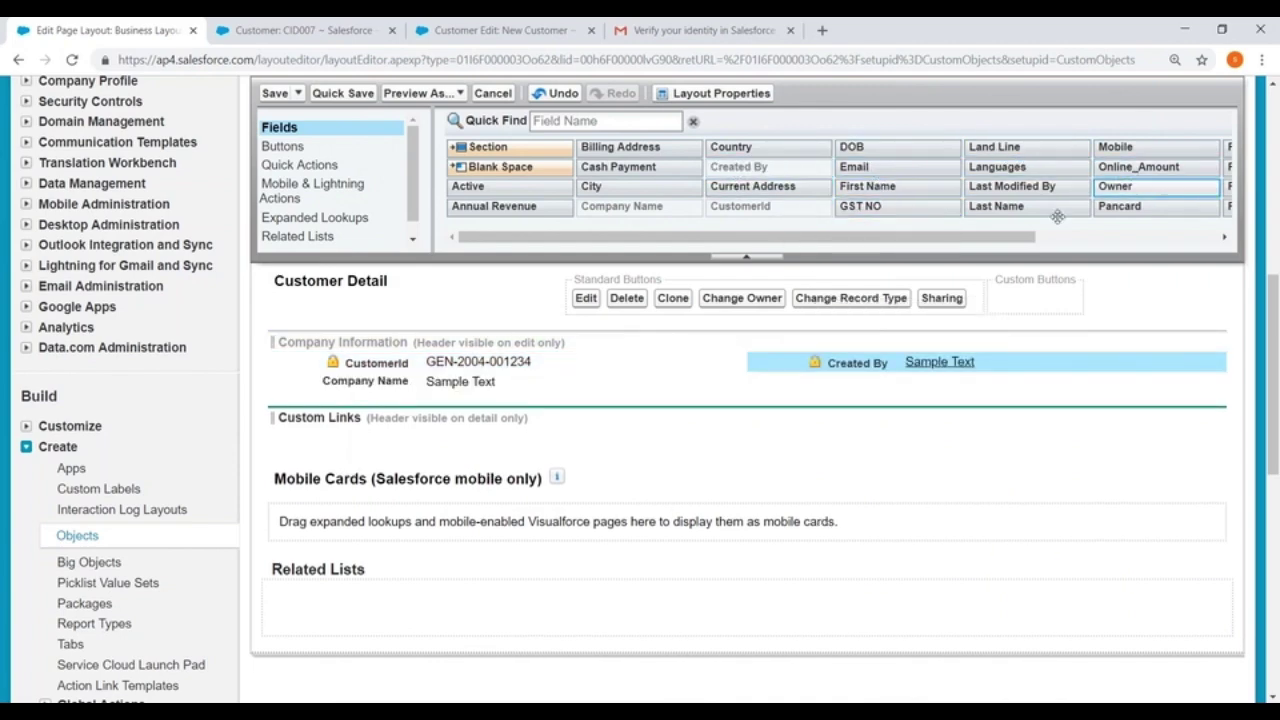
drag(1018, 243, 1167, 246)
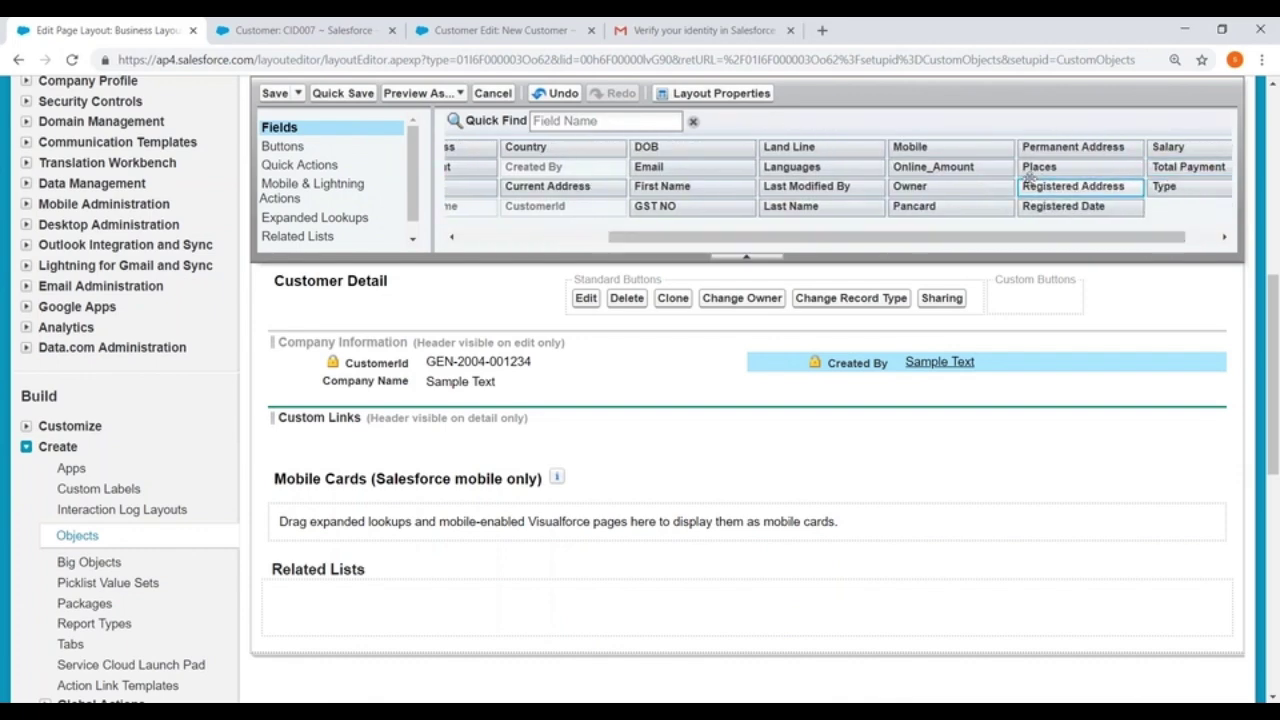
drag(922, 186, 860, 398)
drag(667, 241, 335, 241)
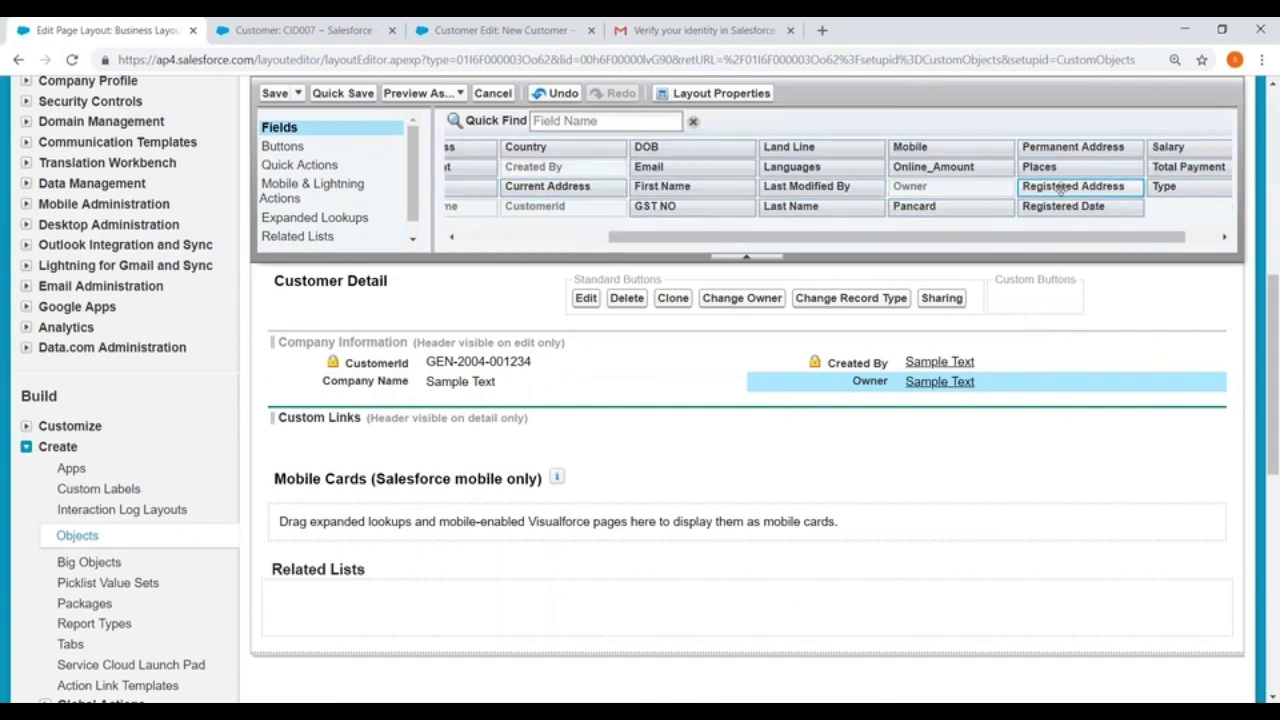
Add Registered Date, Active, GST NO and Annual Revenue to the Company Information section
drag(1062, 206, 352, 405)
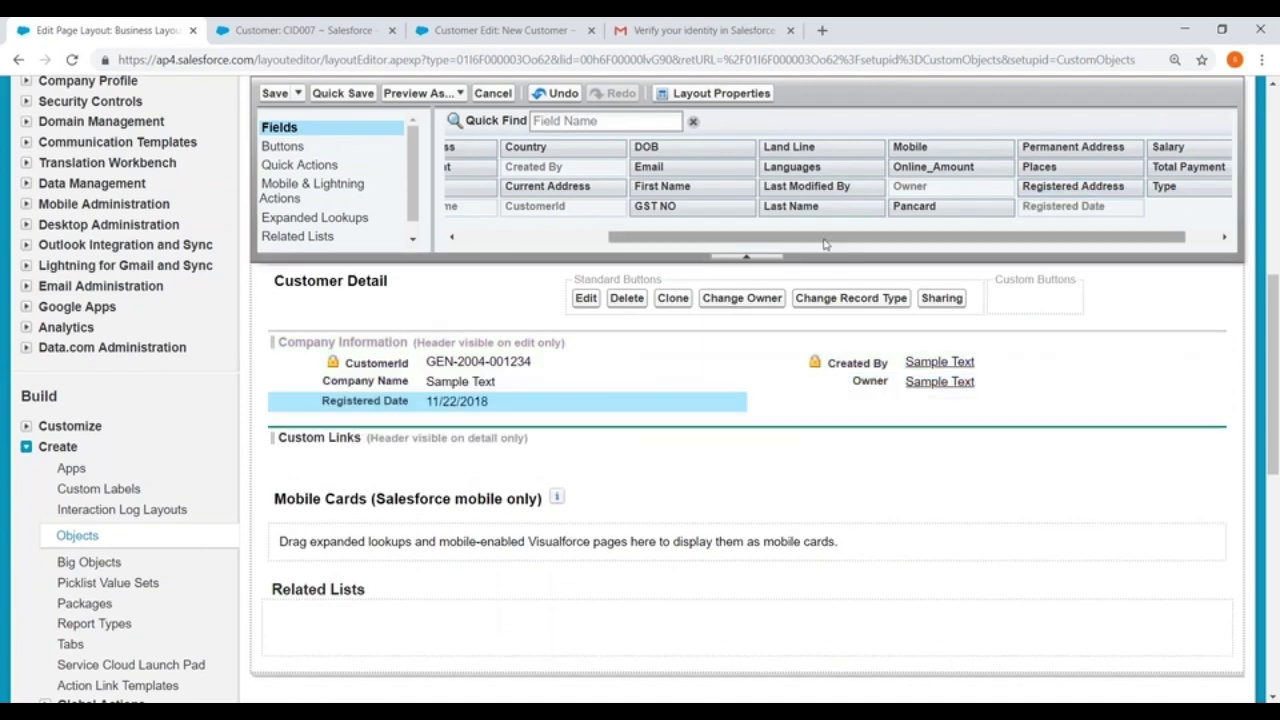
click(505, 238)
drag(494, 206, 561, 214)
drag(490, 188, 860, 550)
scroll(920, 271, down, 3)
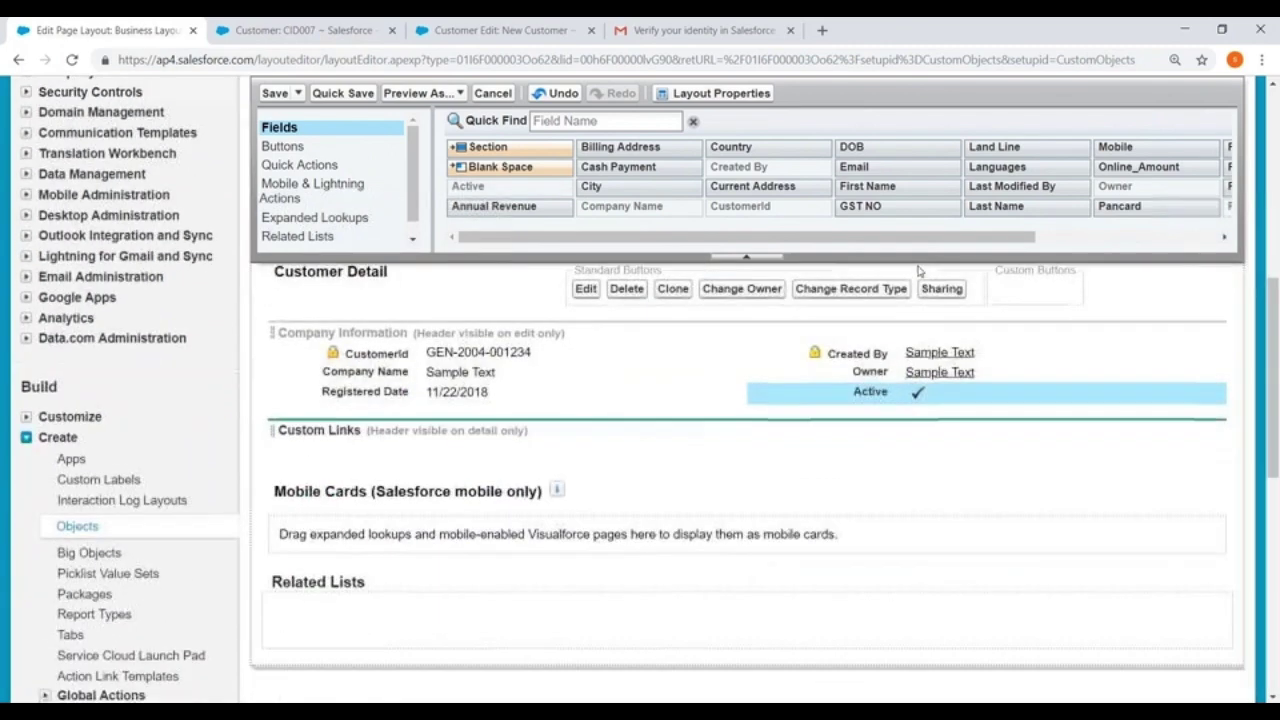
drag(857, 205, 405, 418)
drag(501, 206, 880, 414)
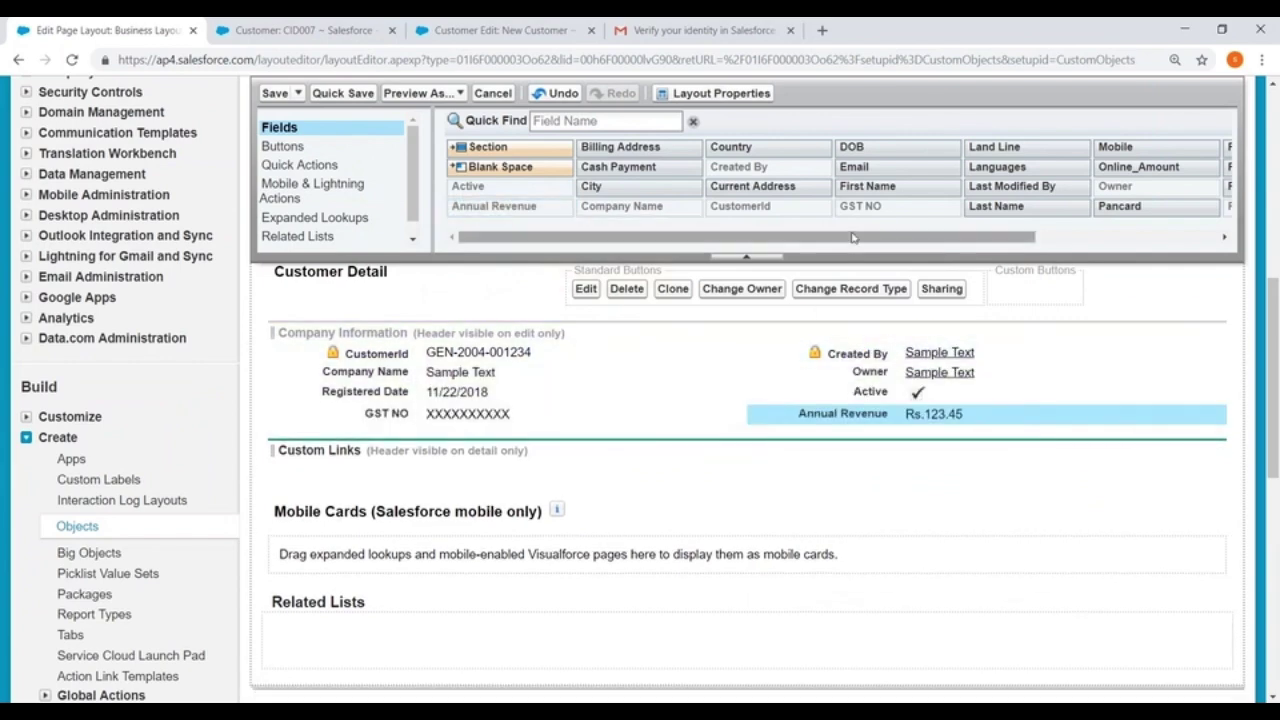
scroll(598, 300, down, 3)
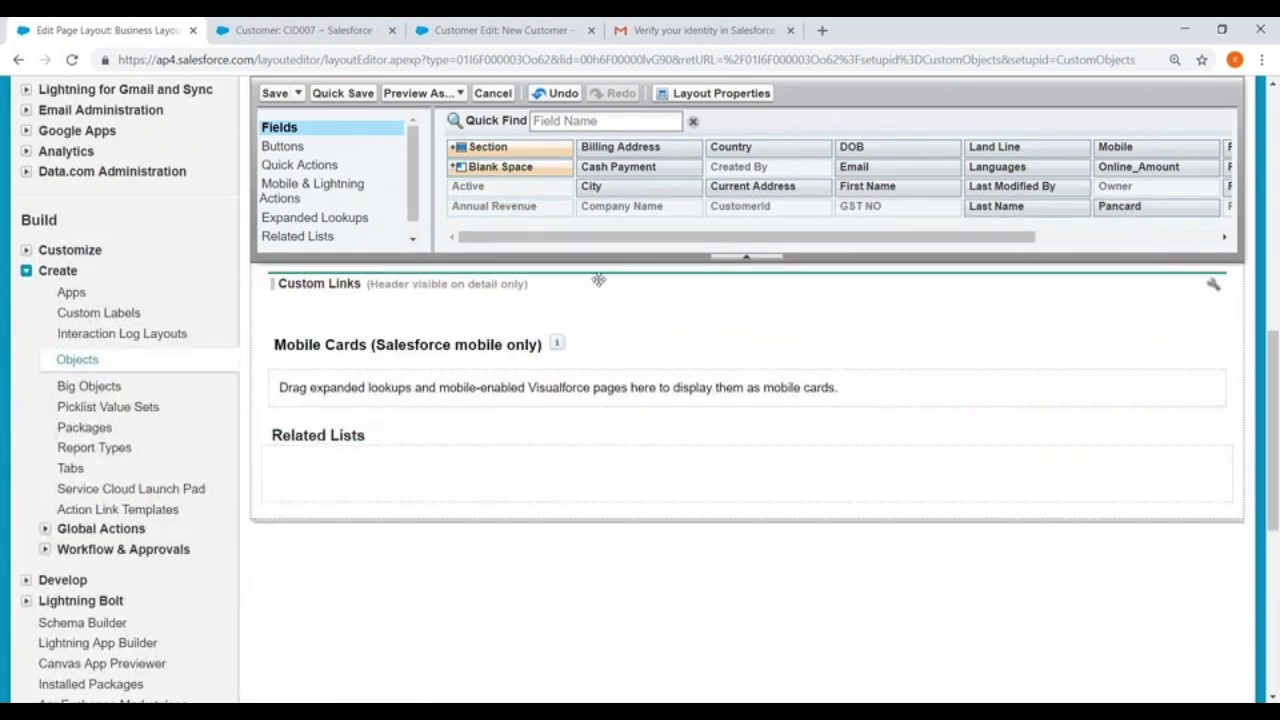
scroll(598, 280, up, 3)
Add a new layout section named 'Communitcation Details'
drag(488, 147, 390, 428)
drag(660, 297, 495, 303)
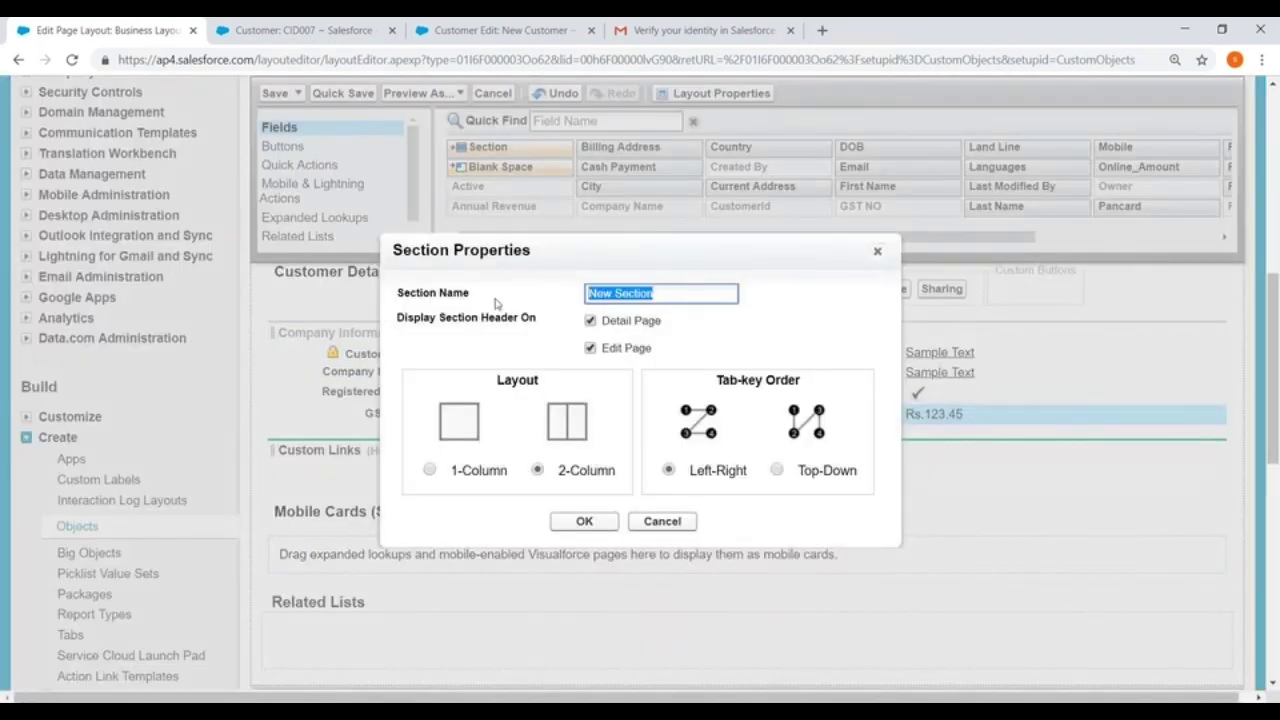
key(BackSpace)
text(Communitcation Details)
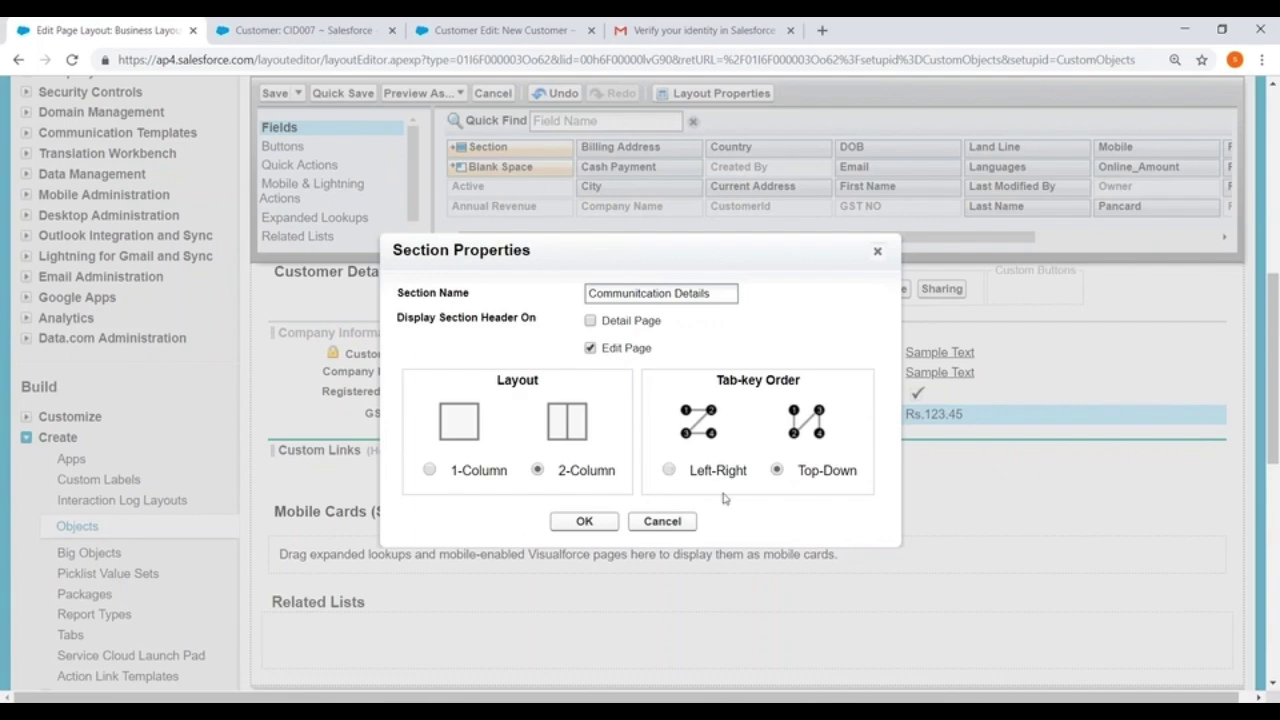
click(582, 522)
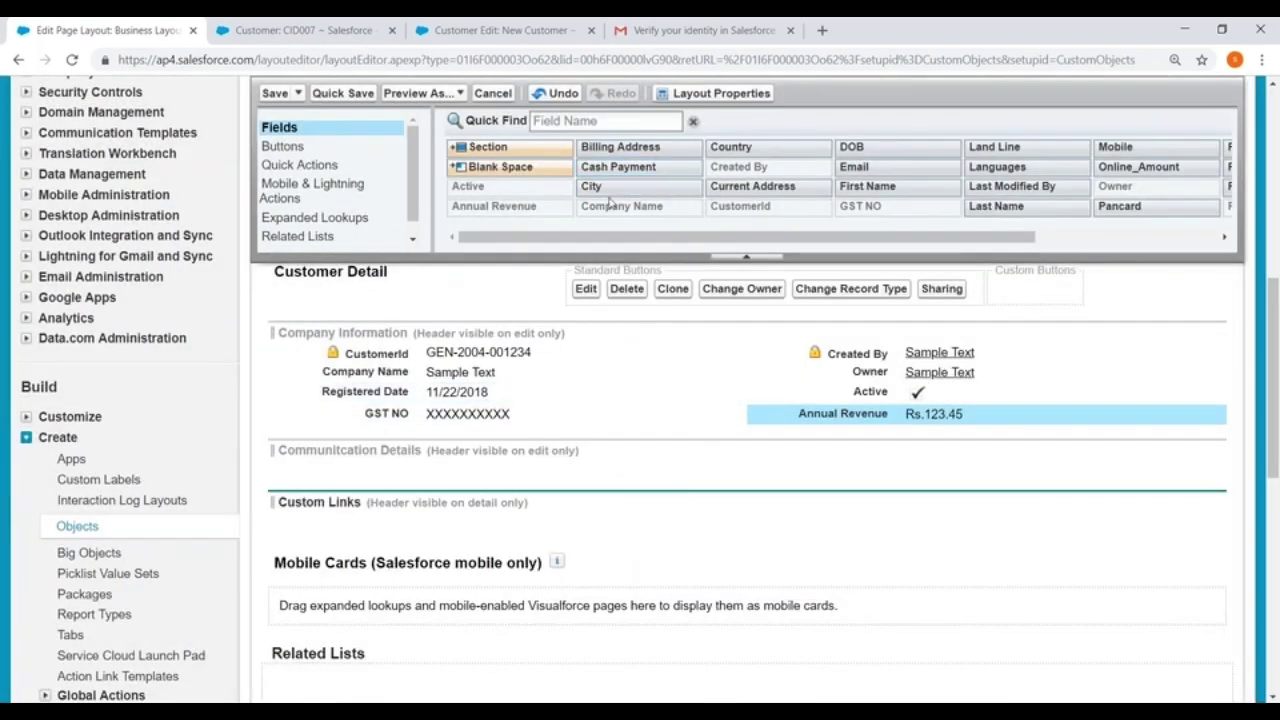
Place City, Places, Land Line, Mobile and Email into the Communitcation Details section
drag(597, 189, 350, 456)
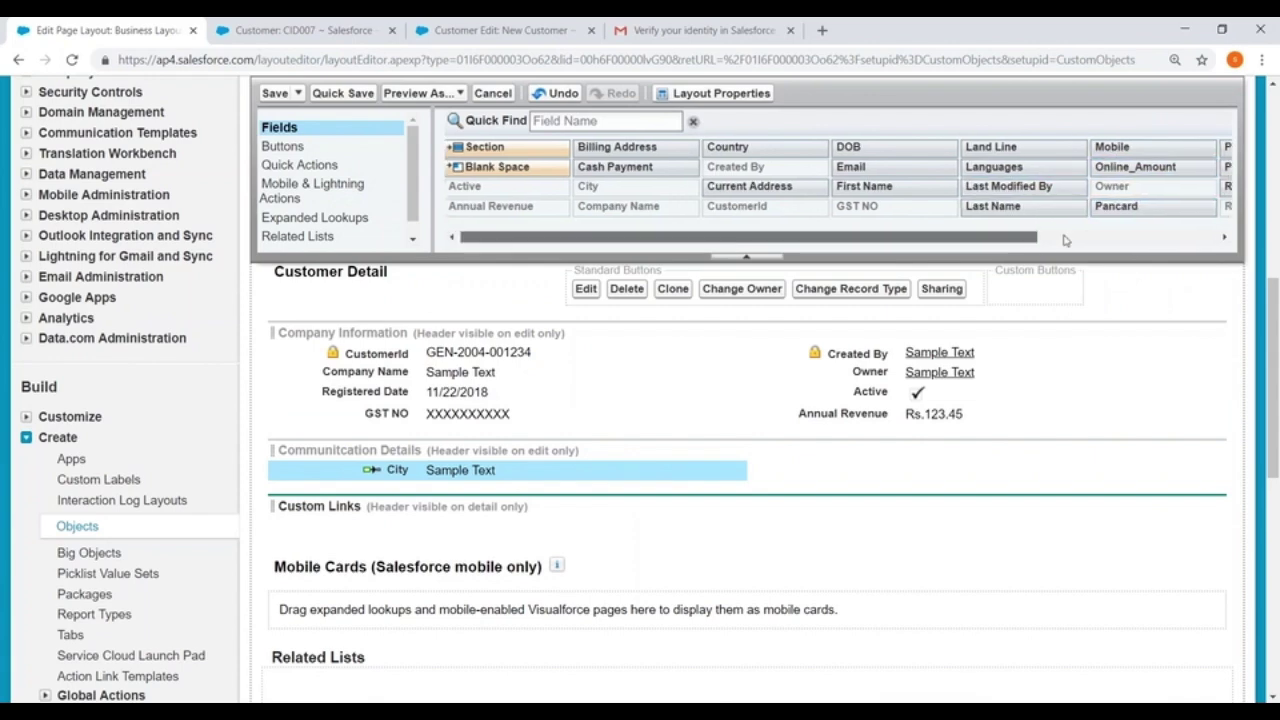
scroll(1063, 238, right, 1)
drag(1172, 168, 385, 490)
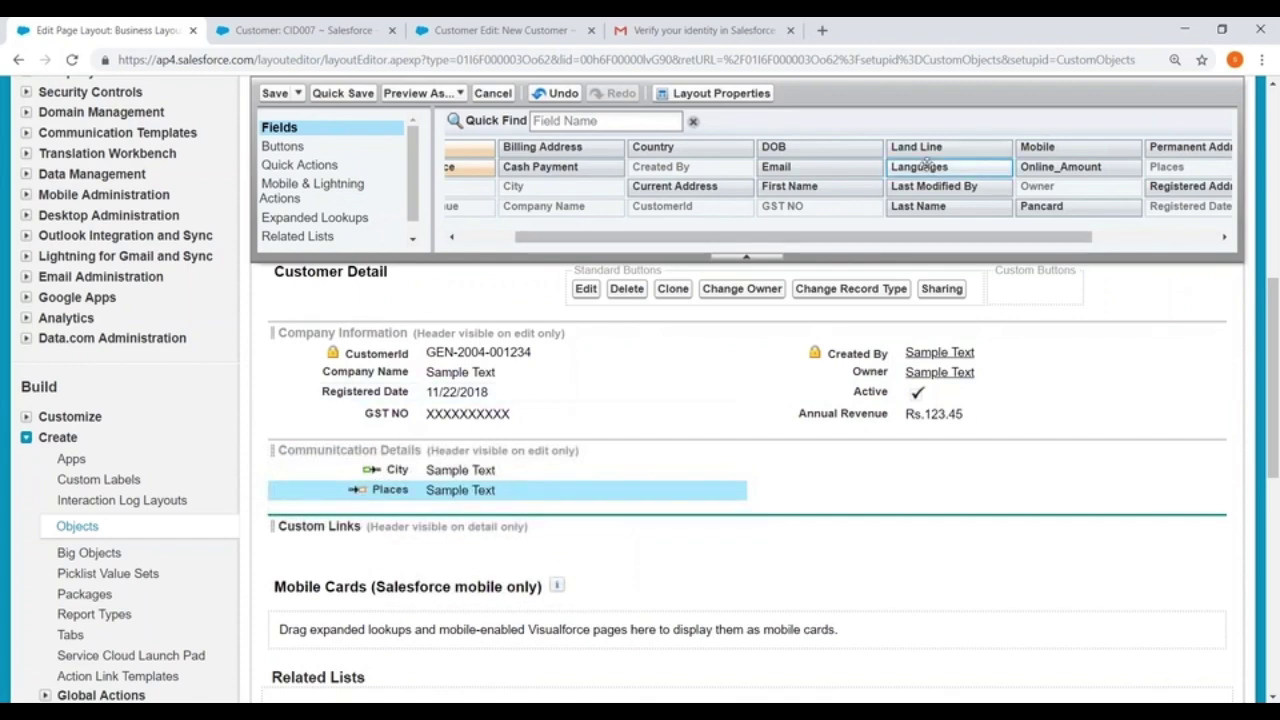
drag(935, 146, 900, 470)
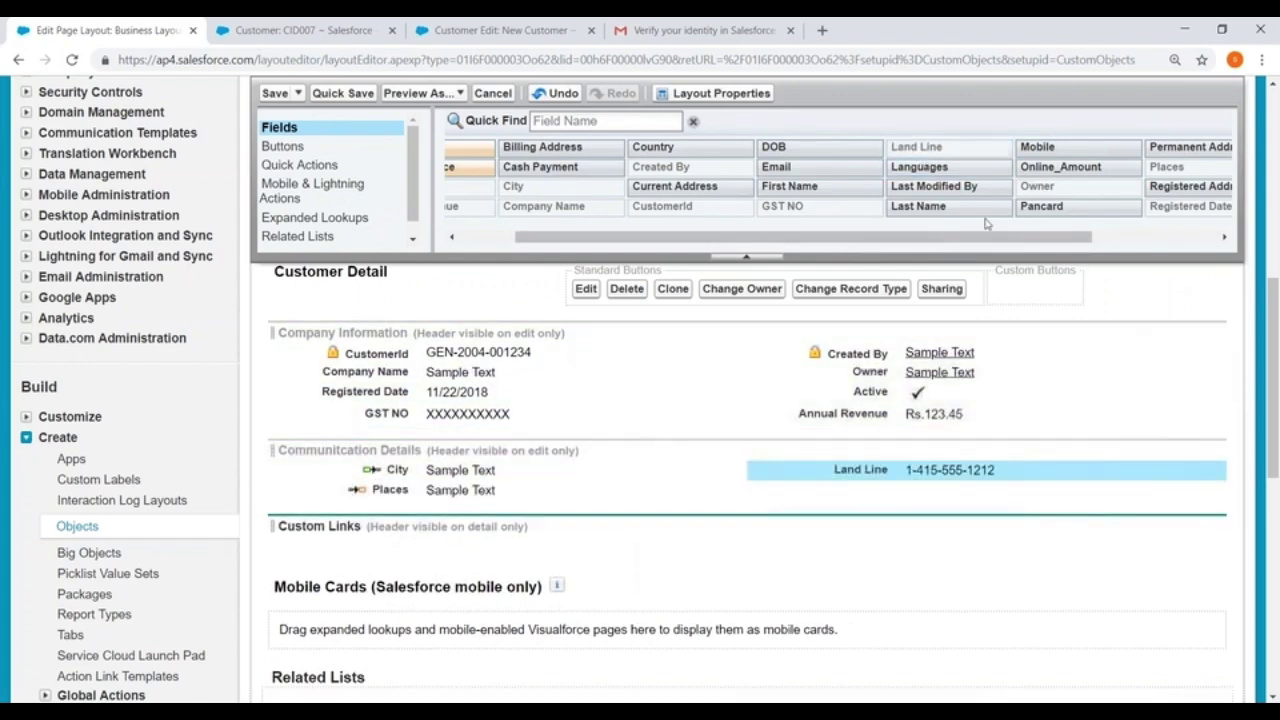
drag(1030, 147, 845, 487)
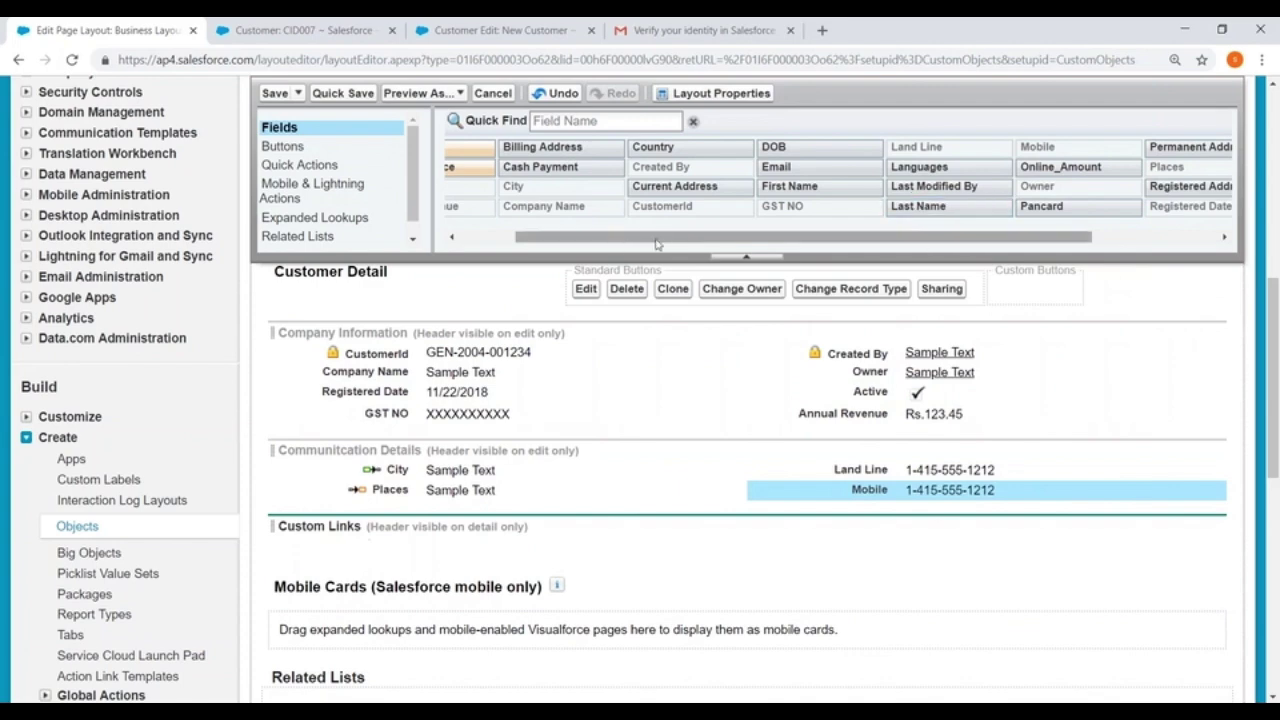
drag(660, 238, 641, 238)
drag(803, 167, 364, 511)
Put Type in Company Information's left column, removing a mistakenly added Pancard field
mouse_move(849, 245)
mouse_down()
mouse_move(730, 243)
mouse_move(1012, 250)
mouse_up()
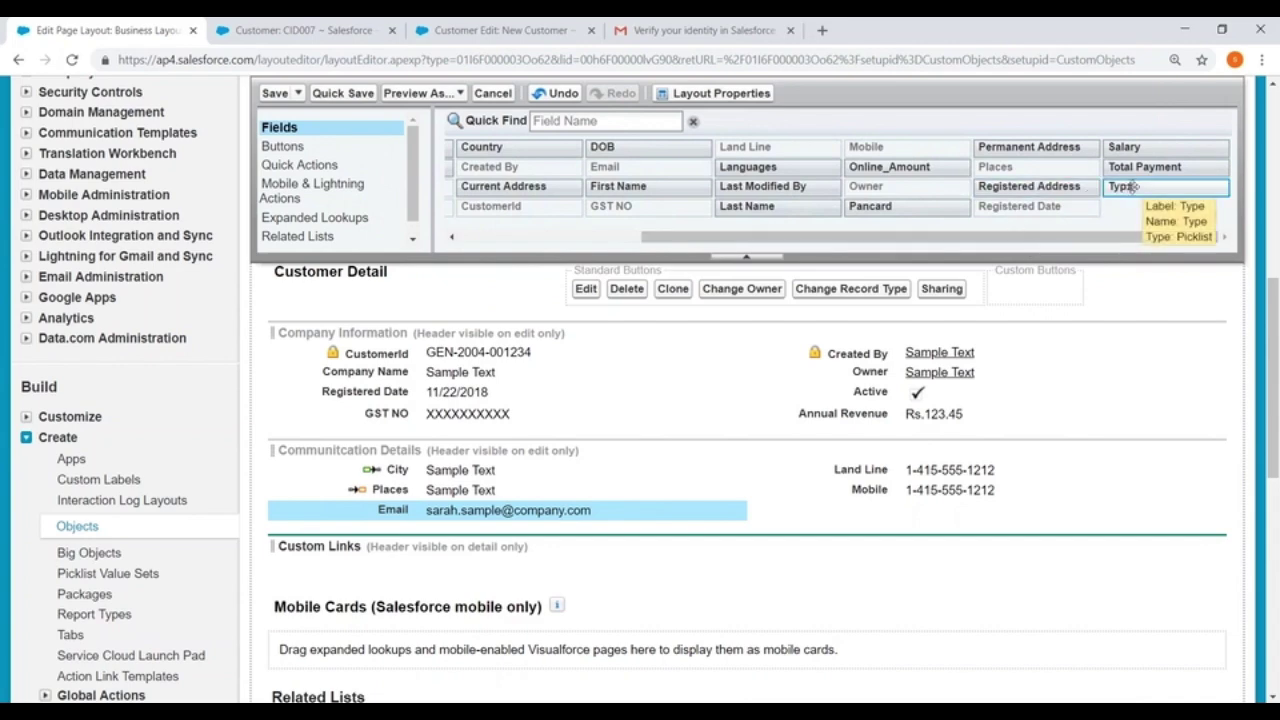
drag(1133, 186, 843, 402)
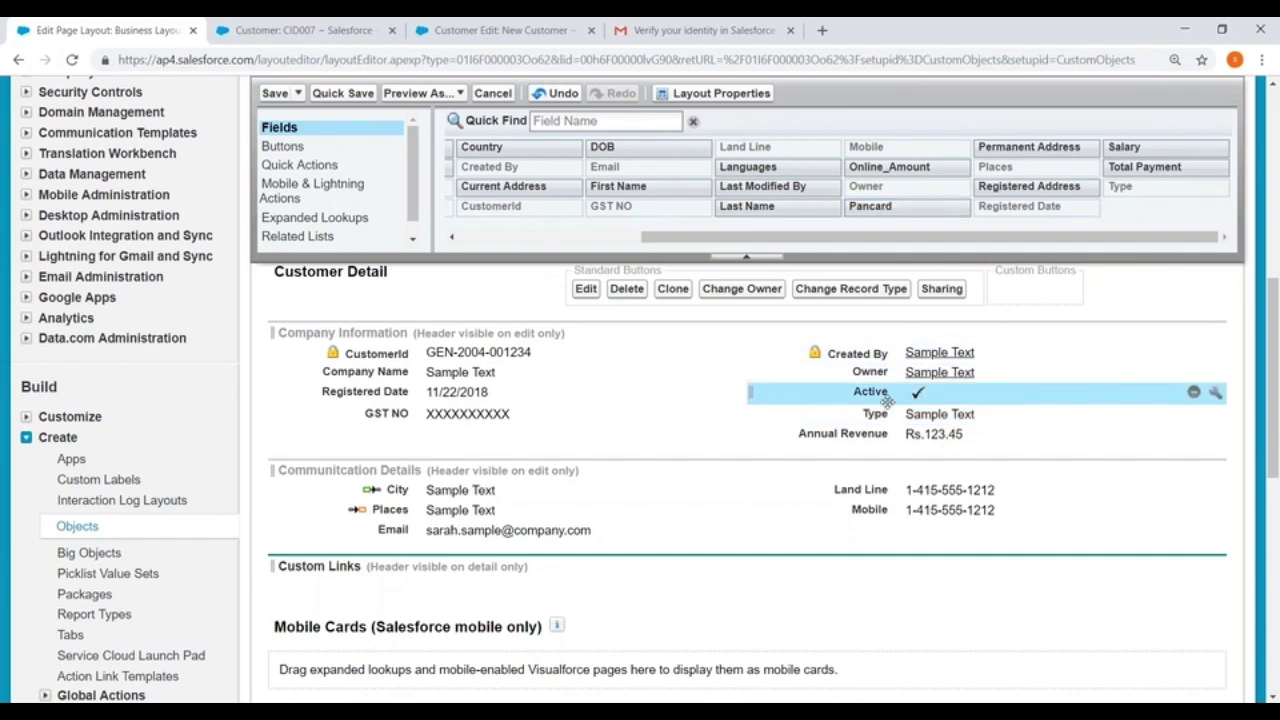
drag(895, 413, 400, 413)
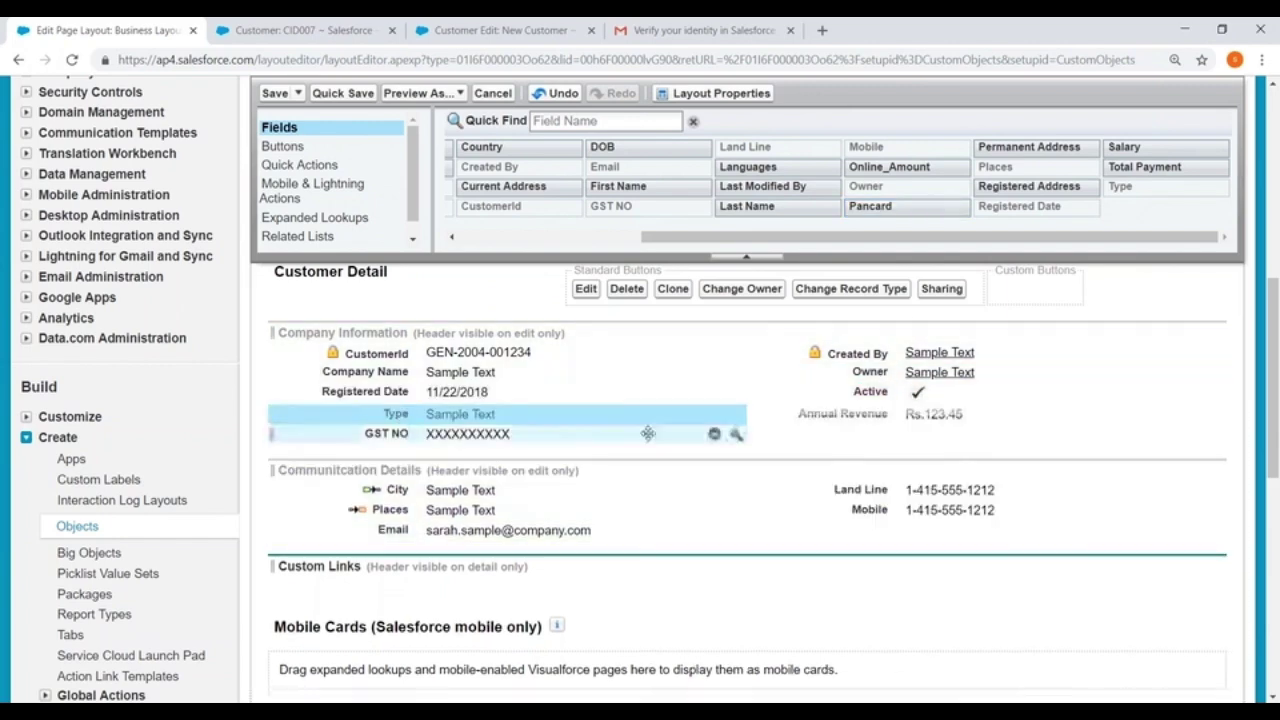
mouse_move(888, 209)
mouse_down()
mouse_move(849, 400)
mouse_move(866, 449)
mouse_move(871, 209)
mouse_up()
drag(712, 530, 870, 402)
scroll(620, 313, down, 1)
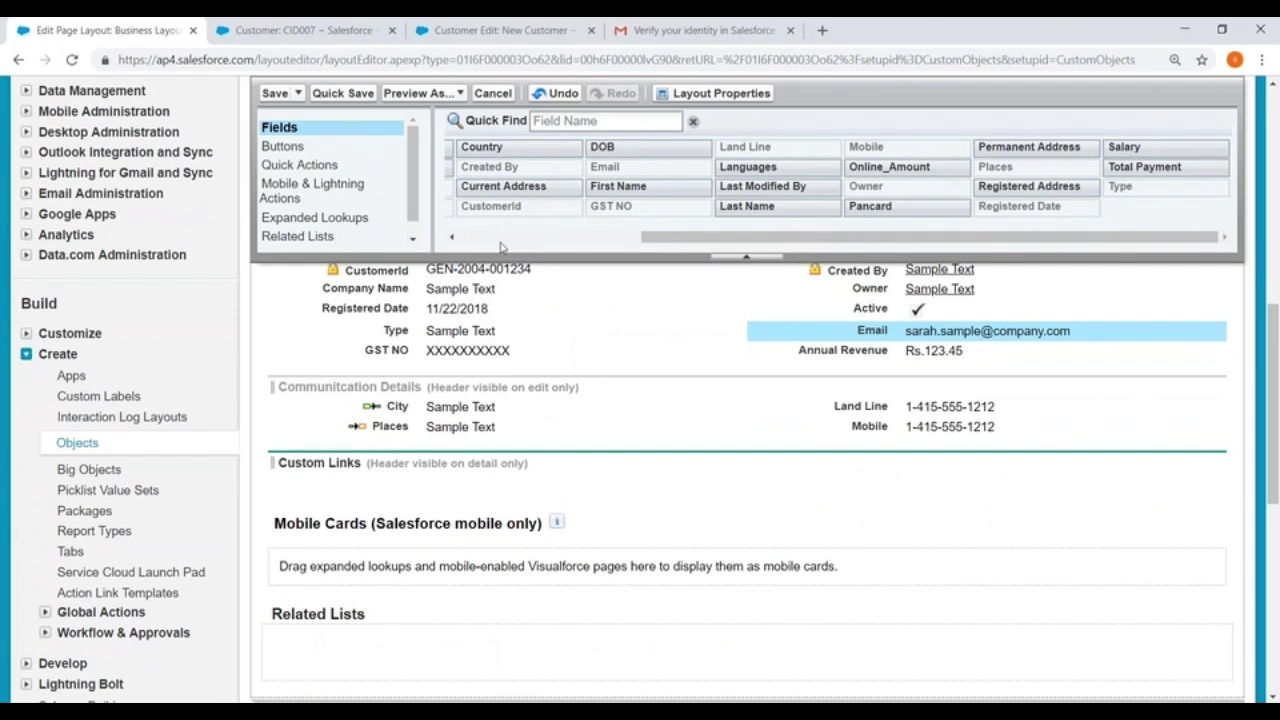
drag(690, 238, 488, 233)
Add a new section named 'Address' to the Business Layout
drag(485, 147, 420, 455)
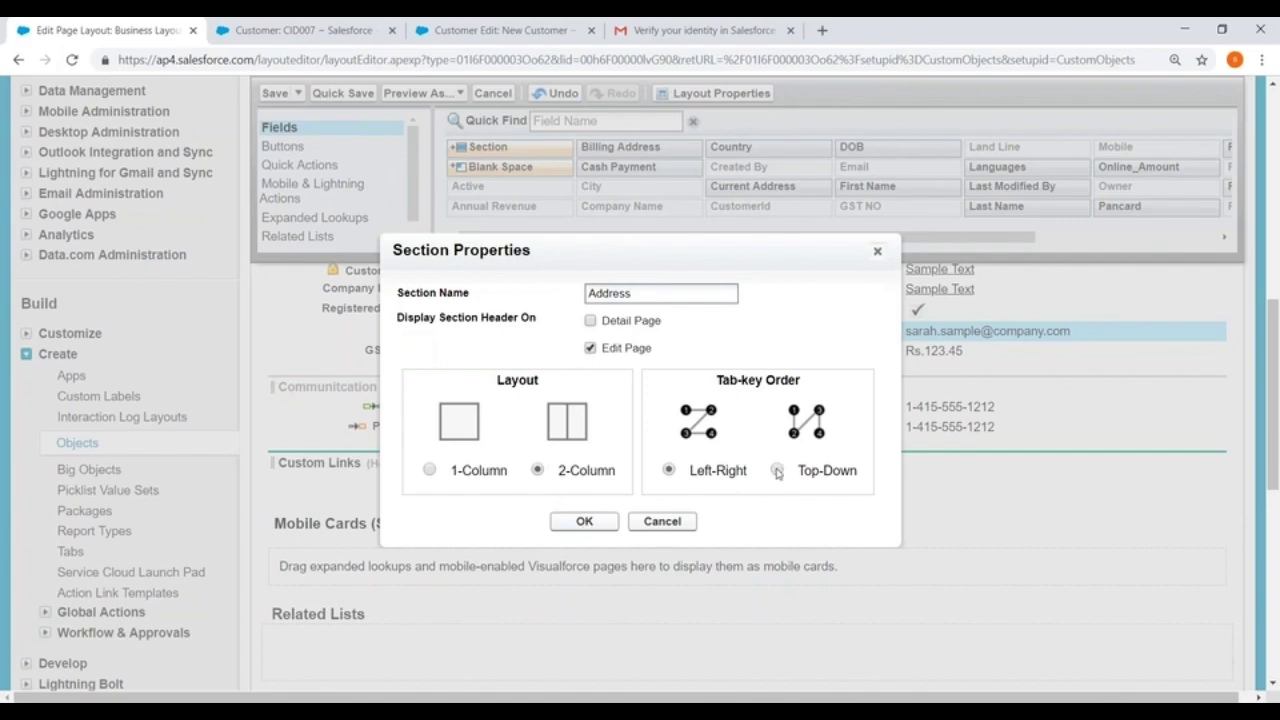
click(588, 524)
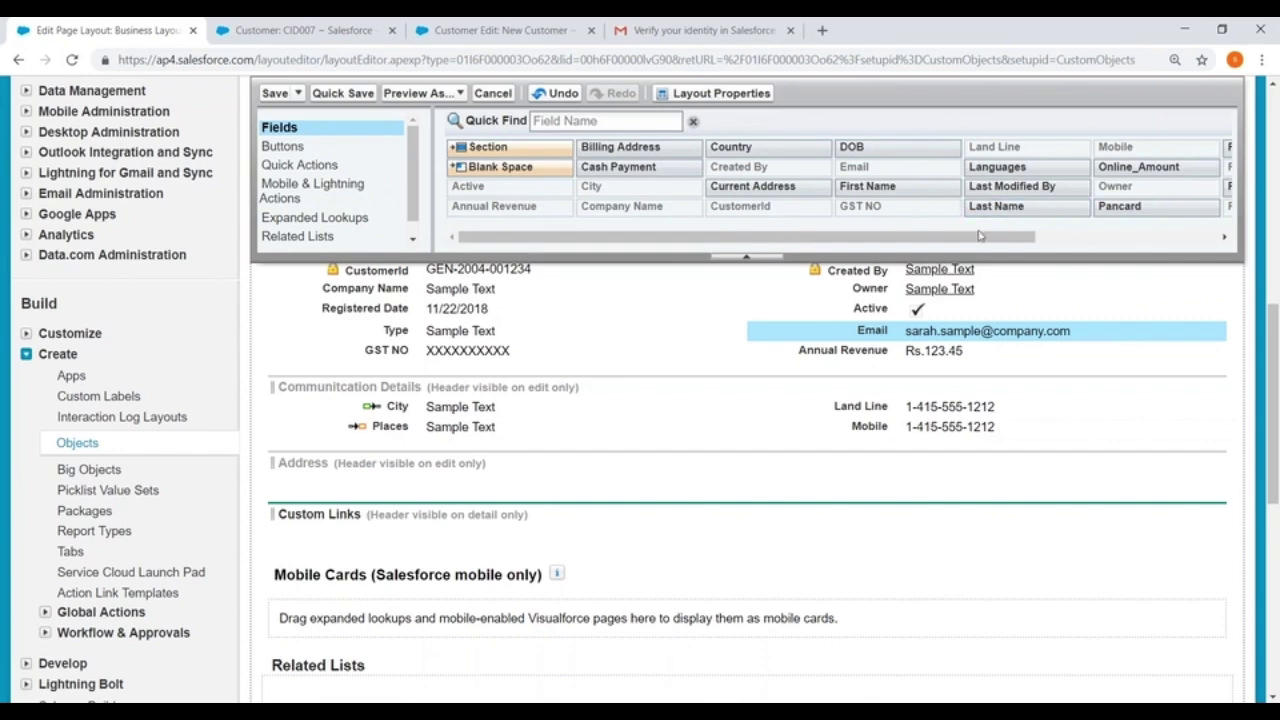
drag(980, 236, 1154, 237)
Place Registered Address in the left column and Billing Address in the right column, then save the layout
drag(1017, 190, 330, 485)
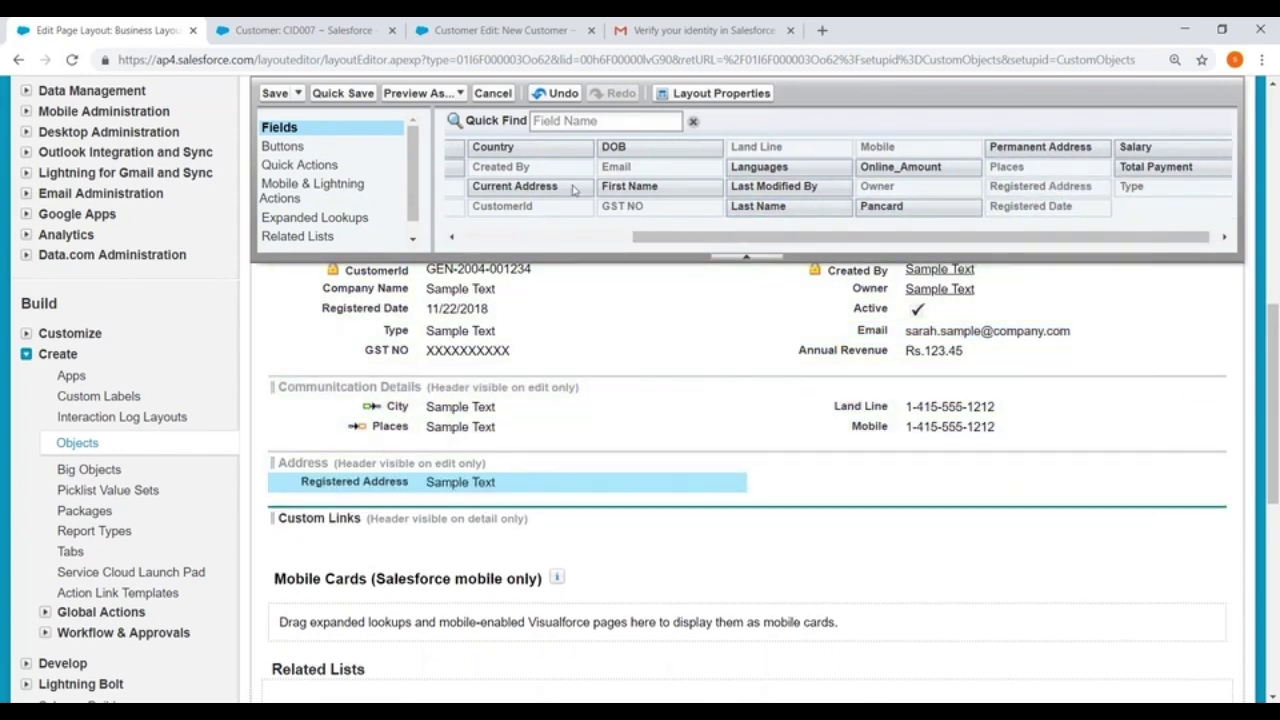
drag(658, 240, 470, 236)
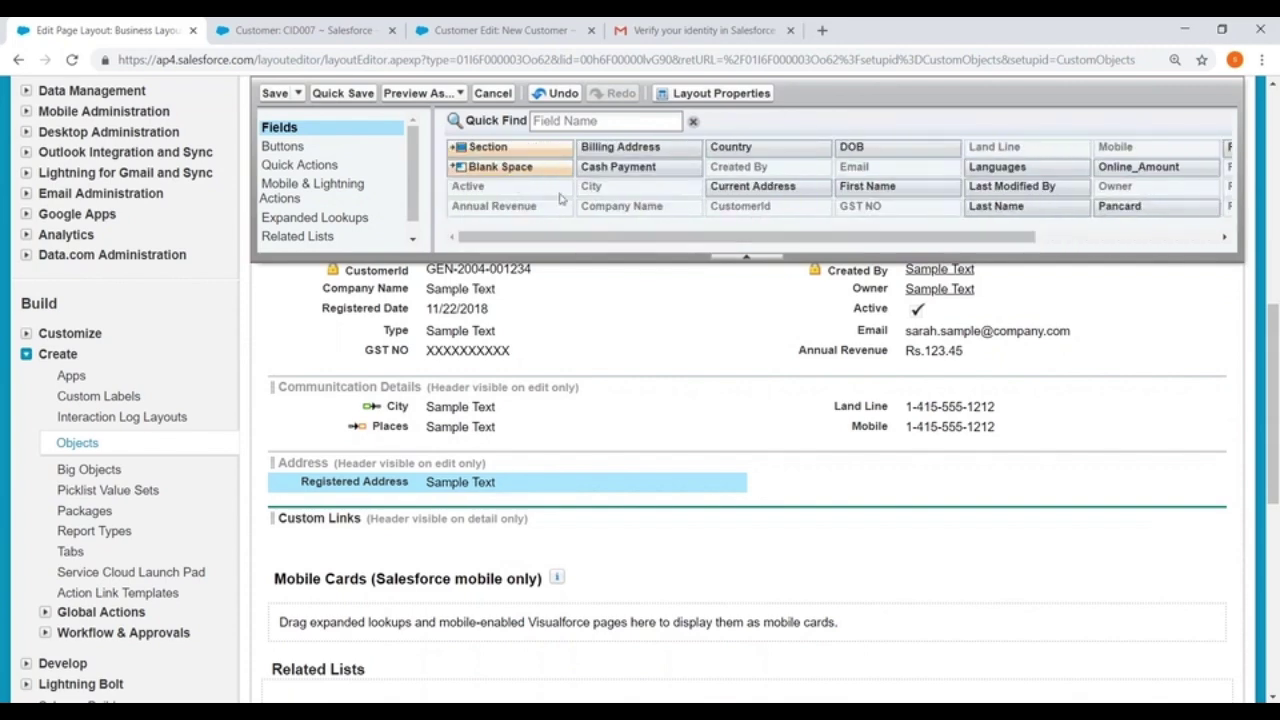
drag(625, 147, 860, 453)
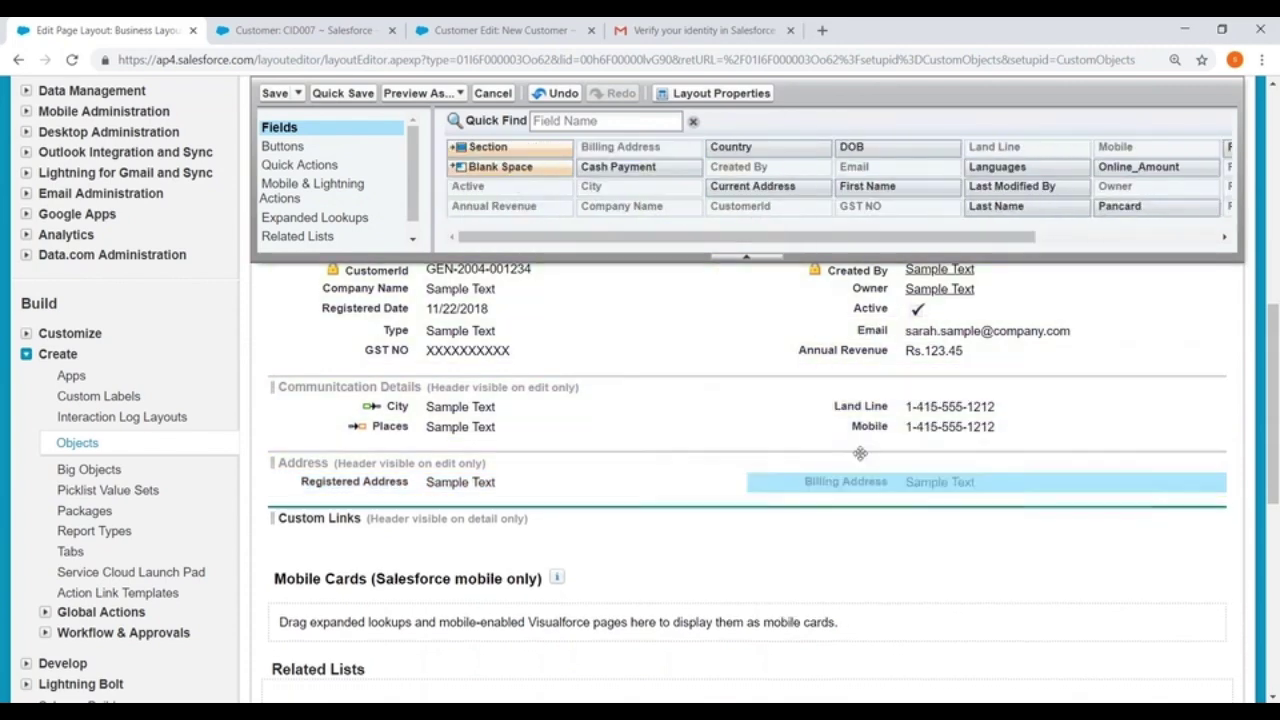
click(273, 93)
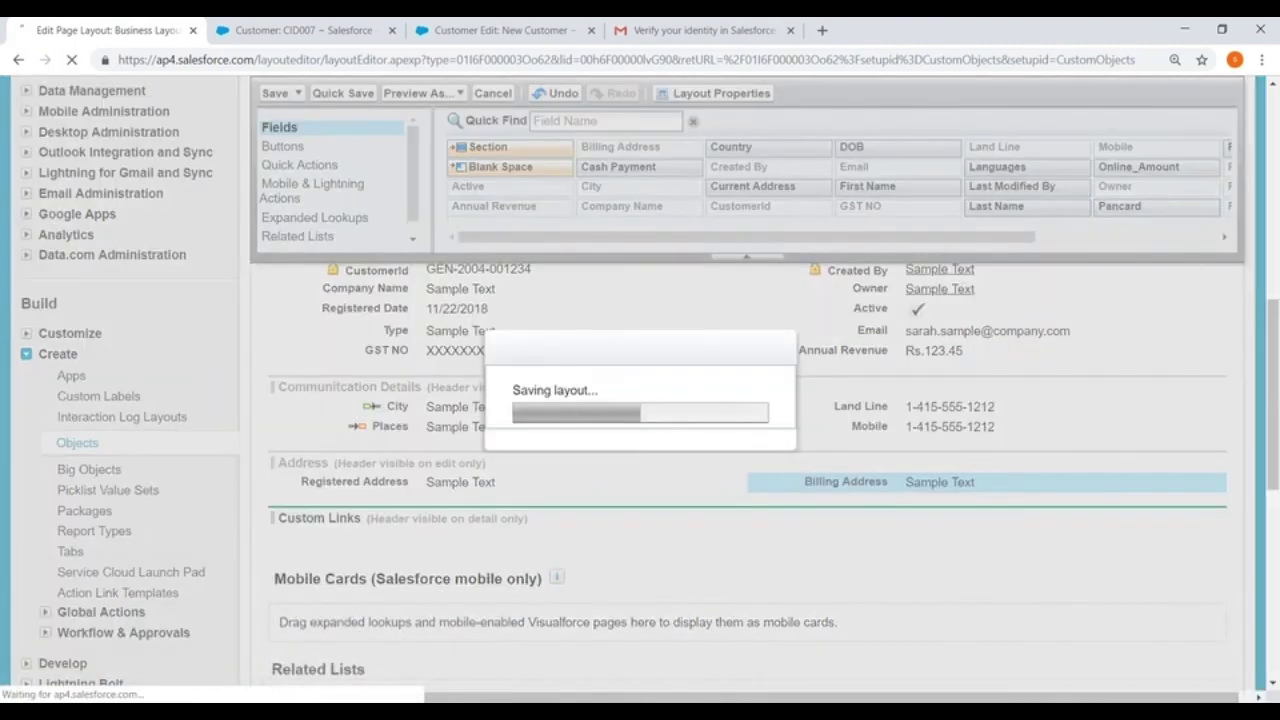
Open Business Layout in the page layout editor
scroll(421, 349, down, 15)
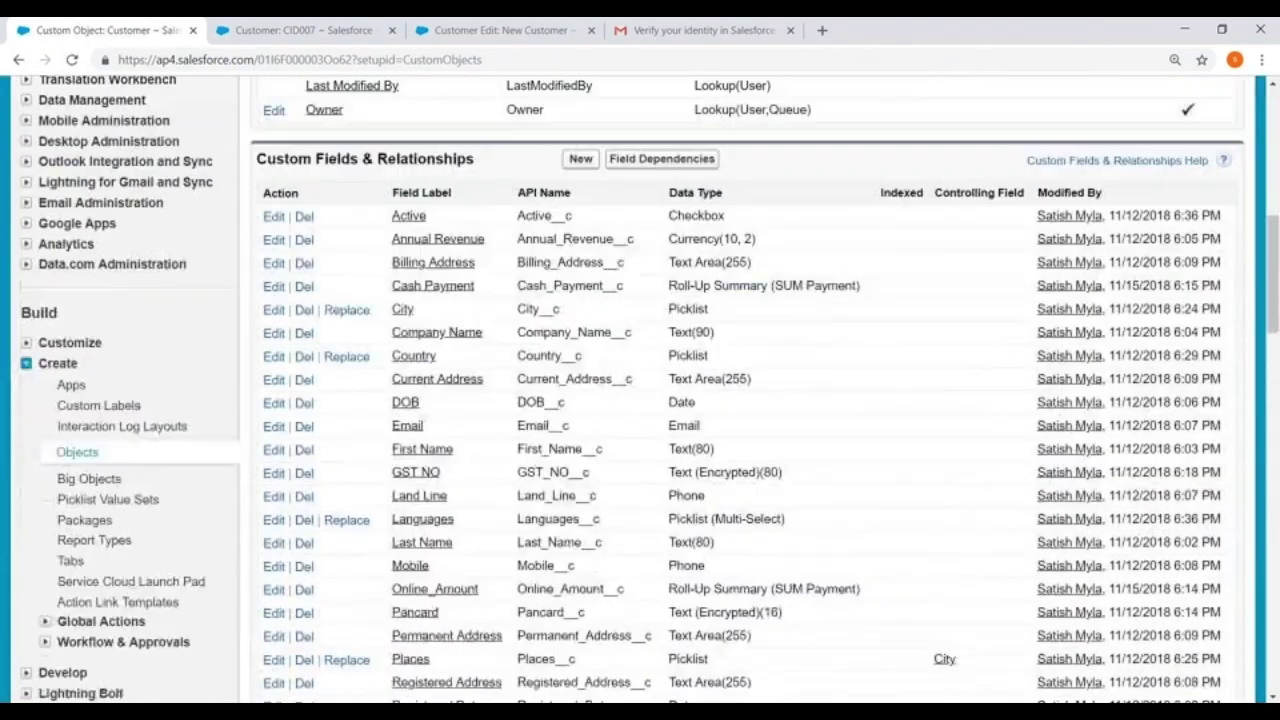
scroll(421, 349, down, 2)
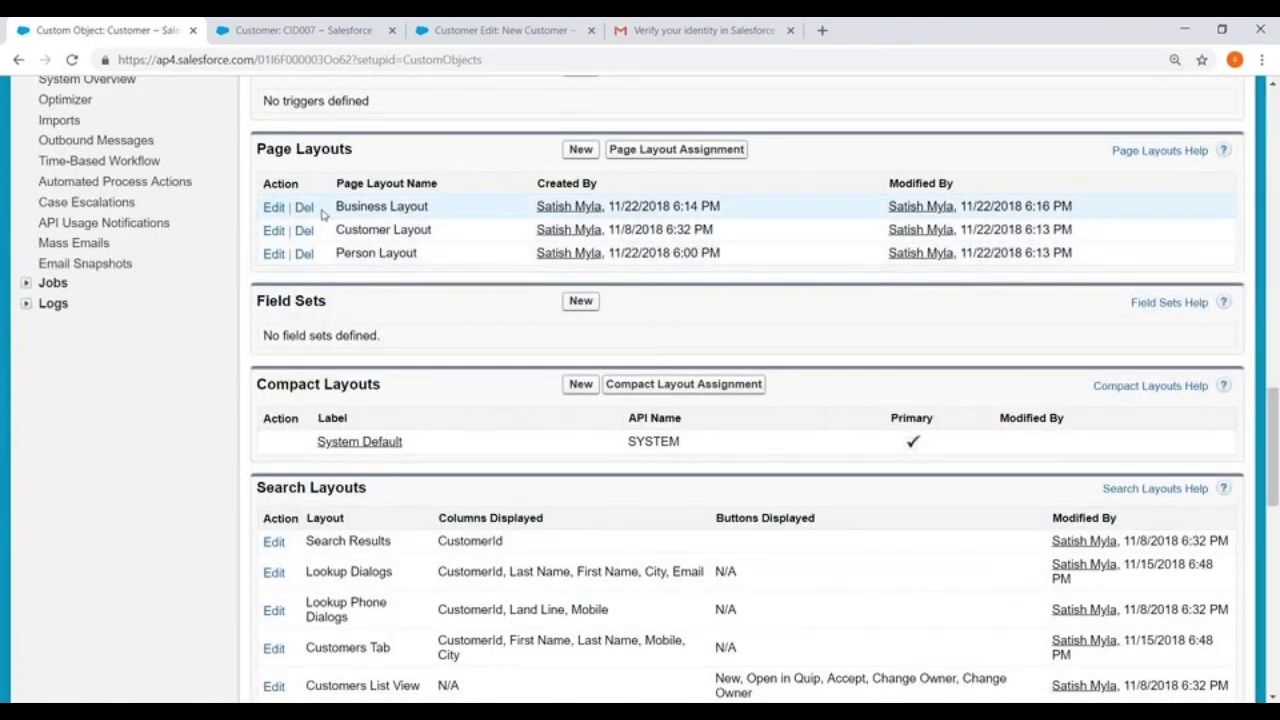
click(274, 208)
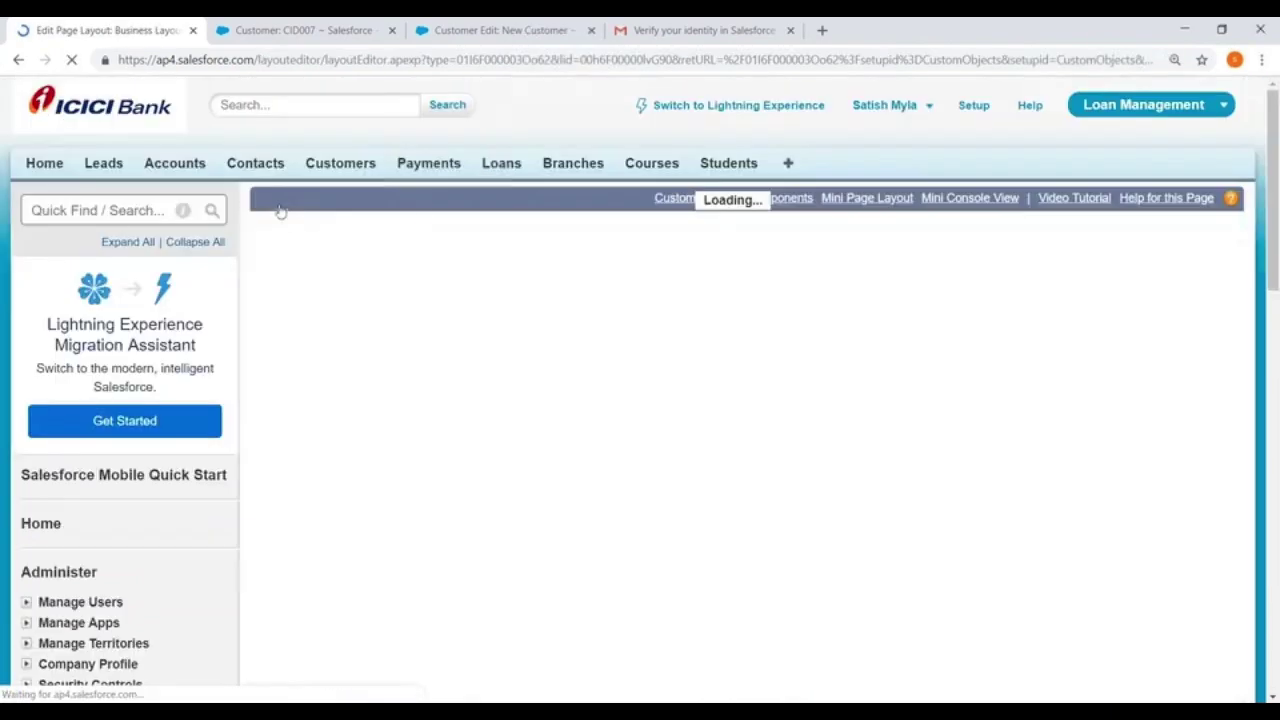
scroll(577, 306, down, 8)
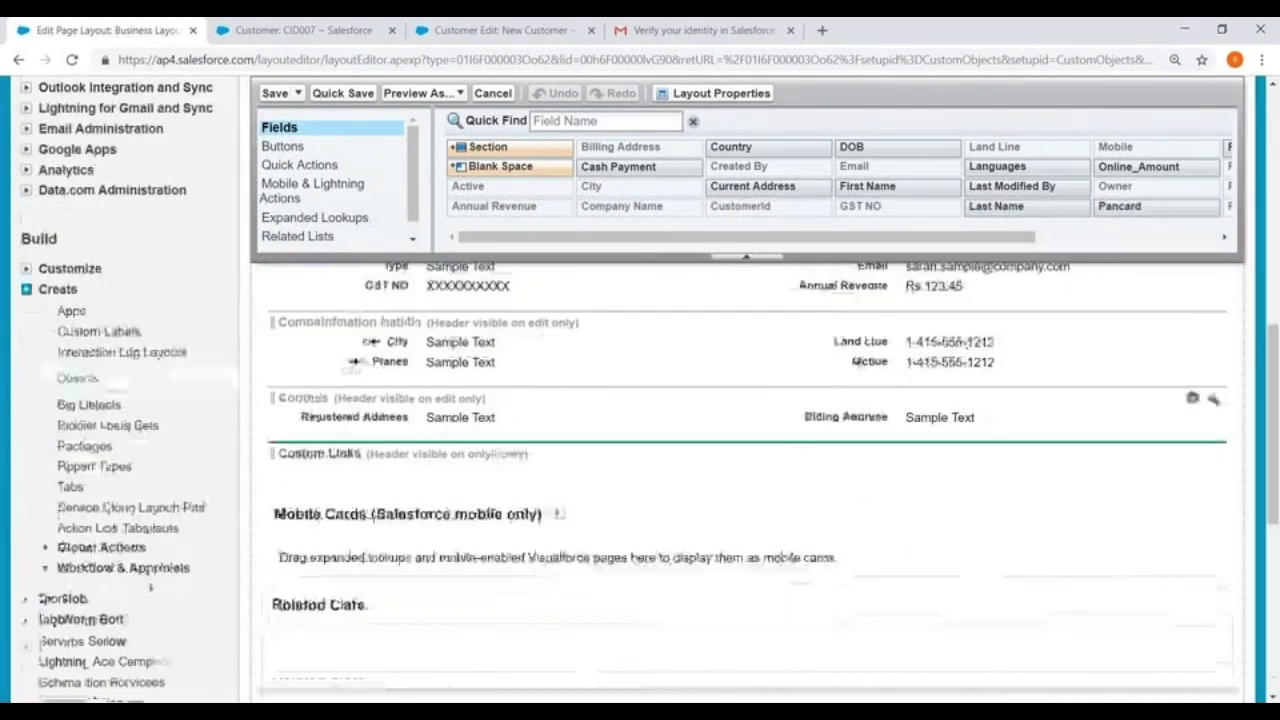
scroll(571, 330, up, 3)
Remove Change Owner, Clone and Change Record Type from the layout's standard buttons
click(292, 146)
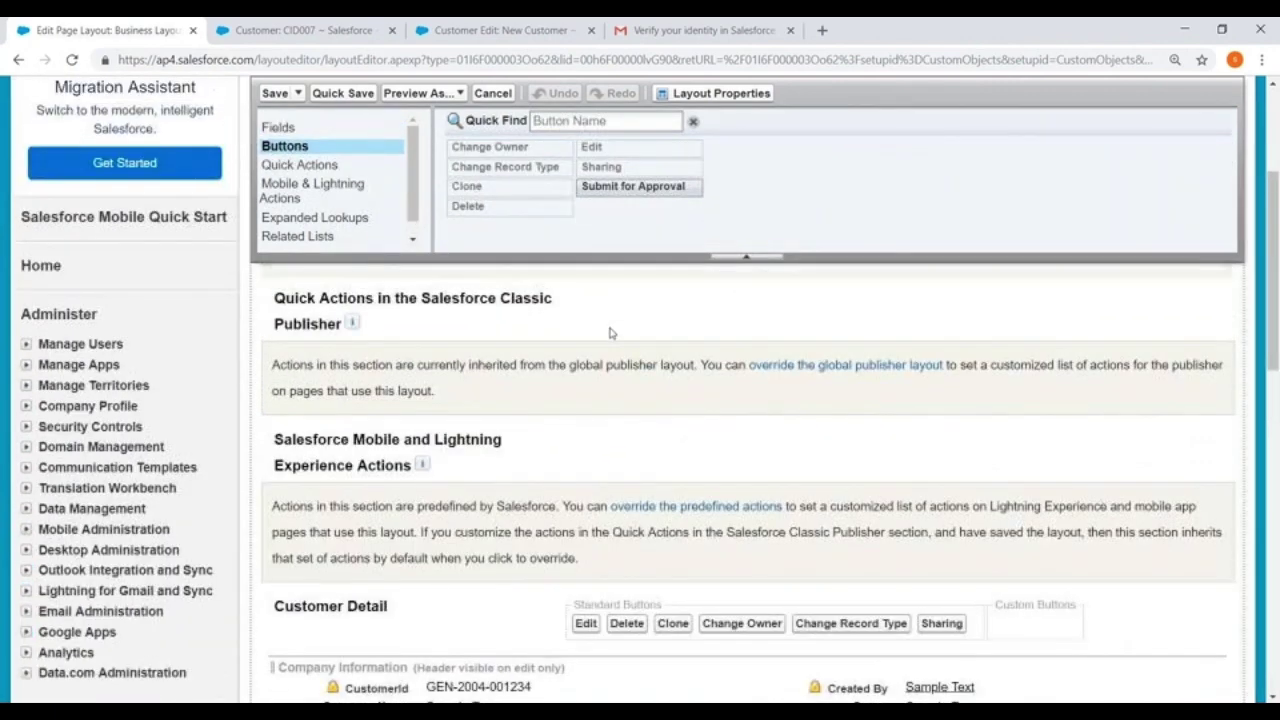
scroll(760, 394, down, 3)
mouse_move(745, 375)
mouse_down()
mouse_move(605, 190)
mouse_move(560, 200)
mouse_up()
drag(672, 373, 577, 219)
mouse_move(758, 373)
mouse_down()
mouse_move(645, 222)
mouse_move(605, 195)
mouse_move(810, 290)
mouse_move(745, 373)
mouse_up()
scroll(740, 480, down, 2)
scroll(640, 400, down, 3)
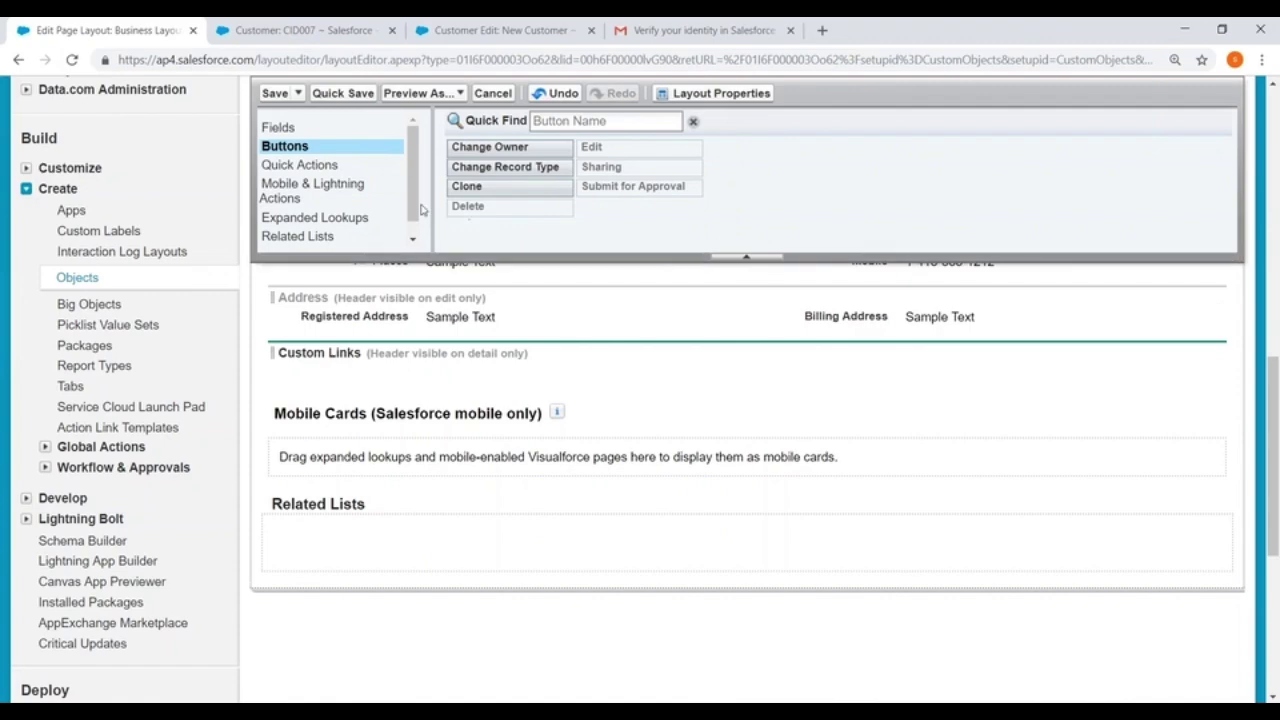
scroll(669, 491, up, 4)
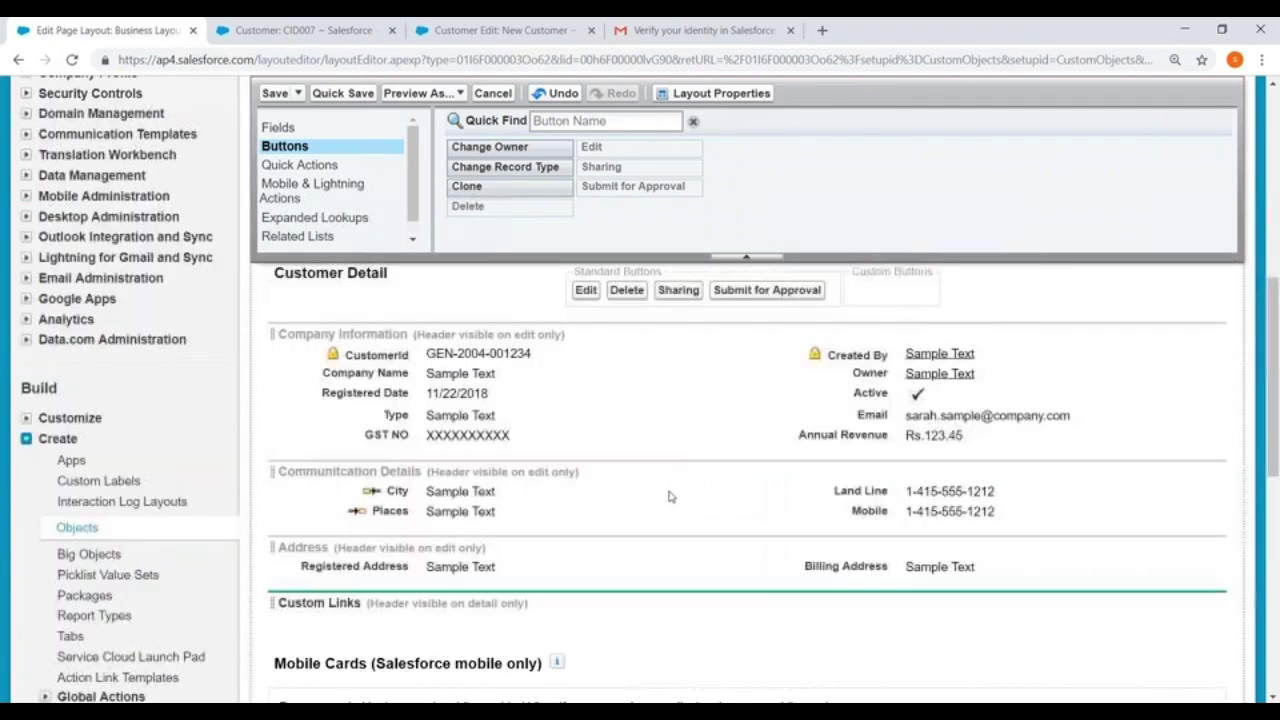
Mark Company Name, Email and GST NO as required fields
click(736, 375)
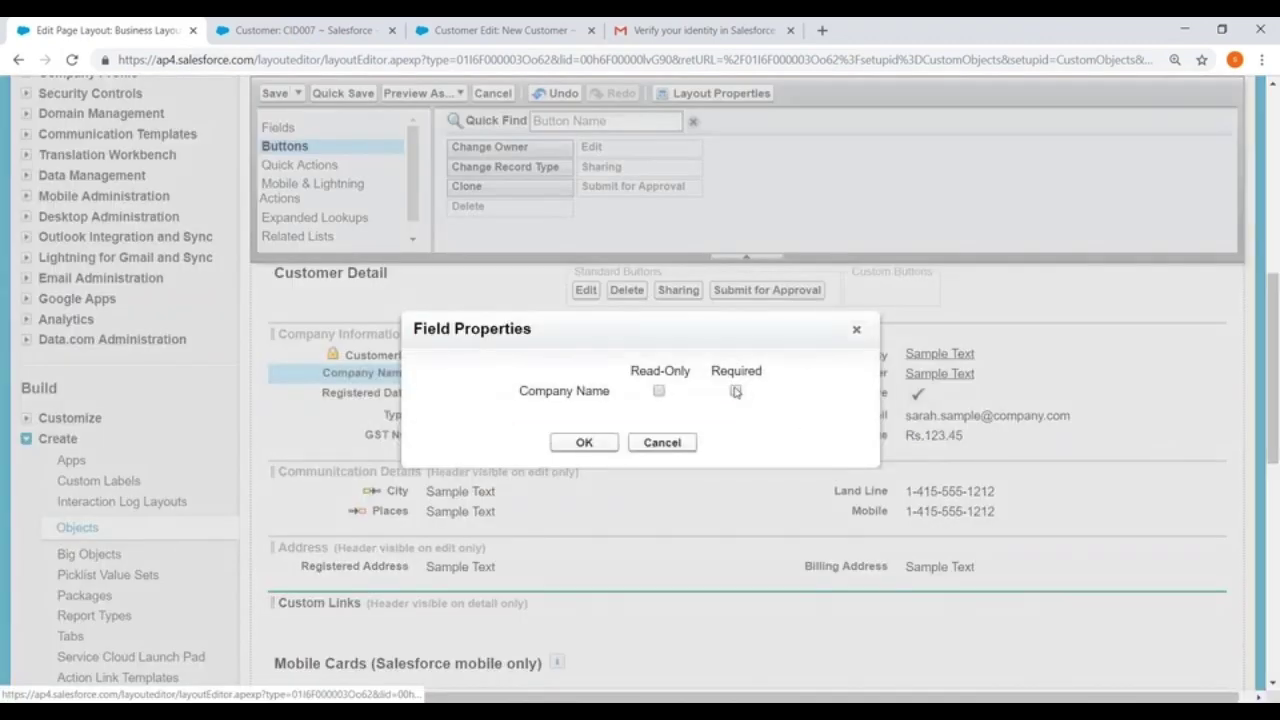
click(588, 445)
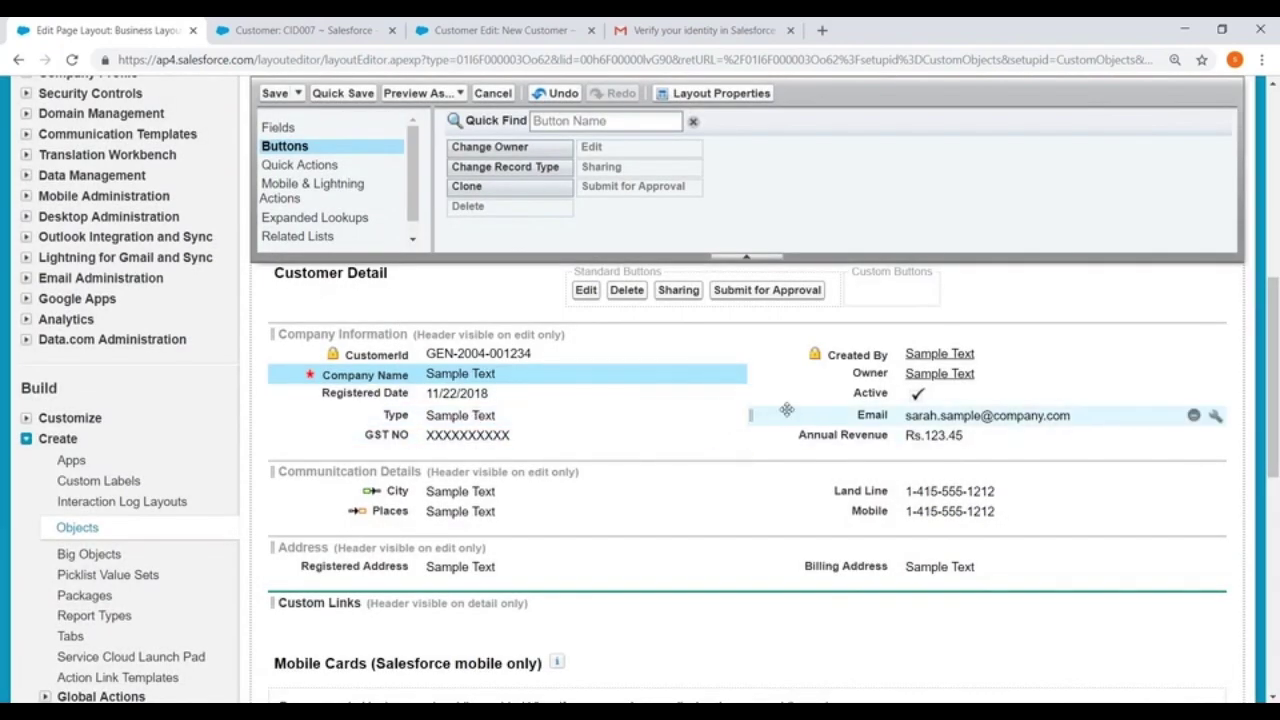
click(1215, 418)
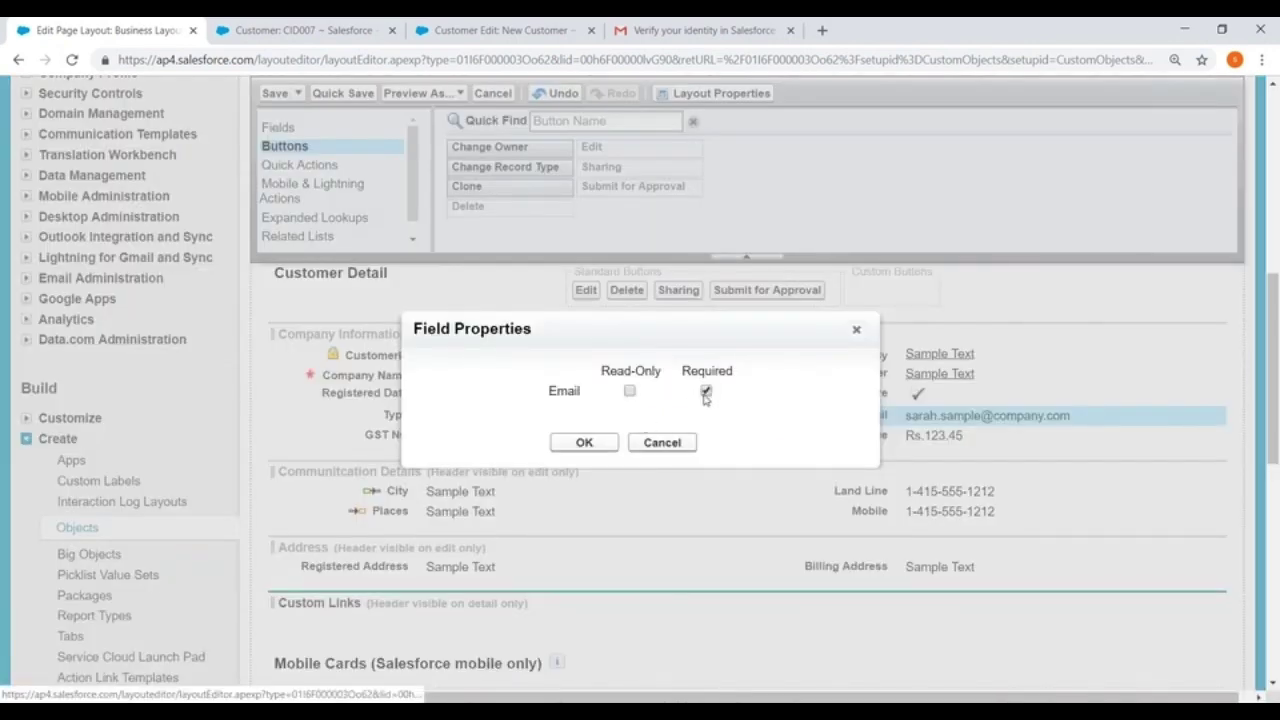
click(584, 442)
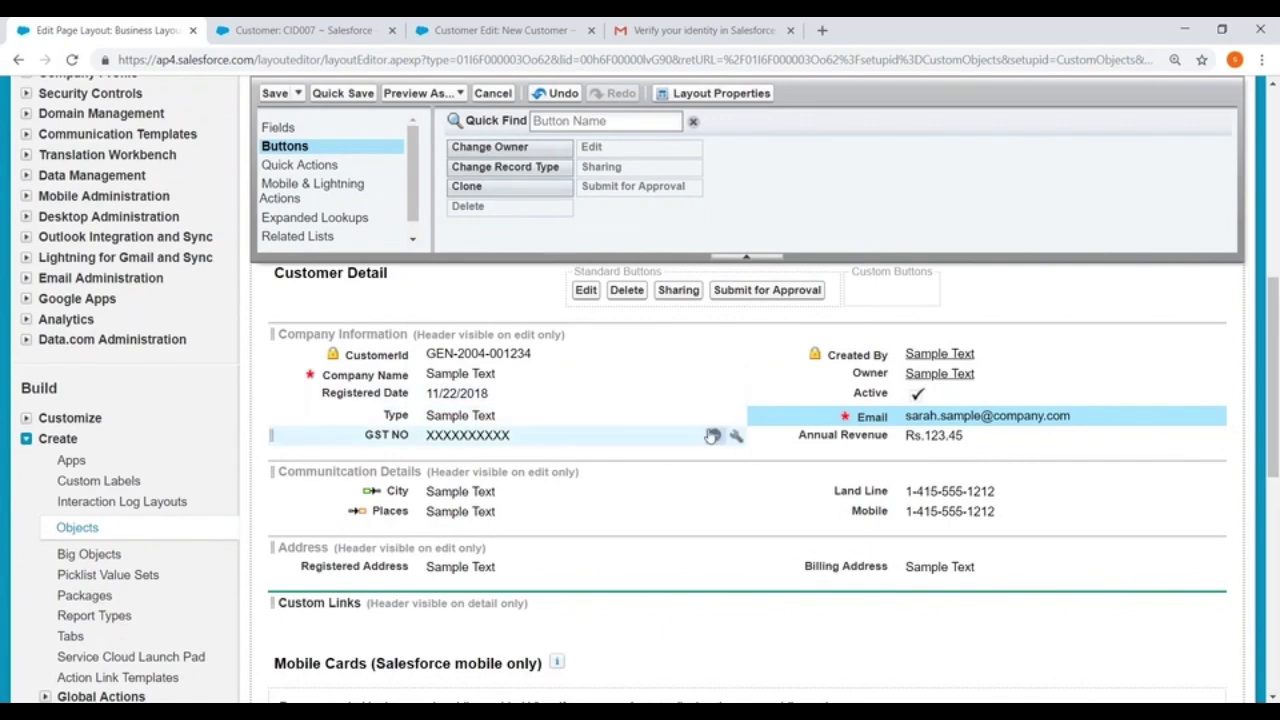
click(735, 438)
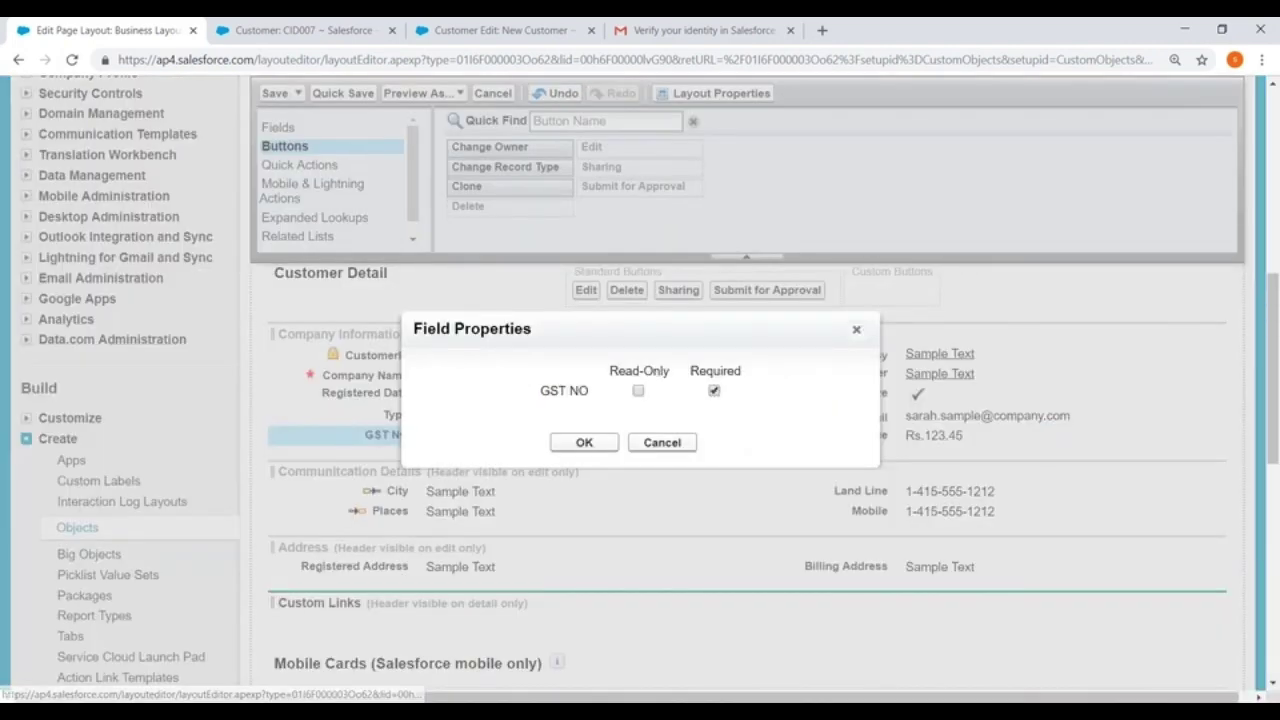
click(584, 442)
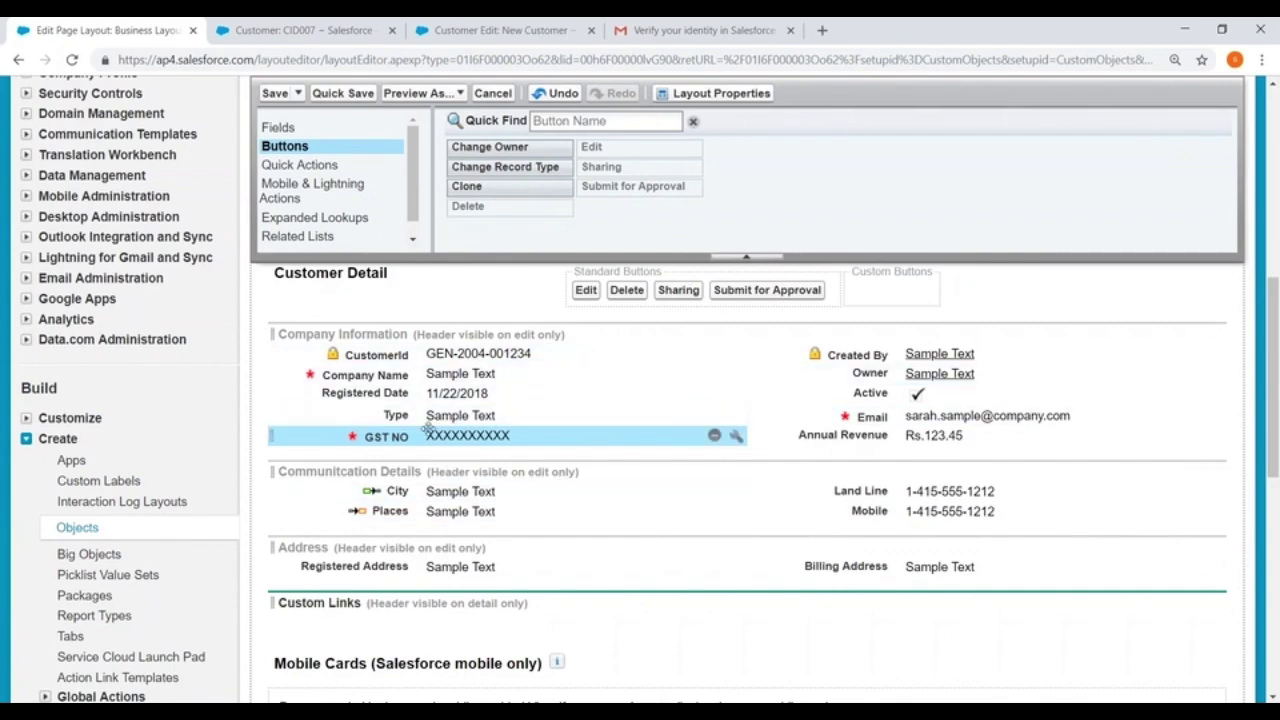
Move Email under Company Name in the left column and Type below Annual Revenue on the right
drag(890, 420, 975, 448)
drag(420, 393, 428, 436)
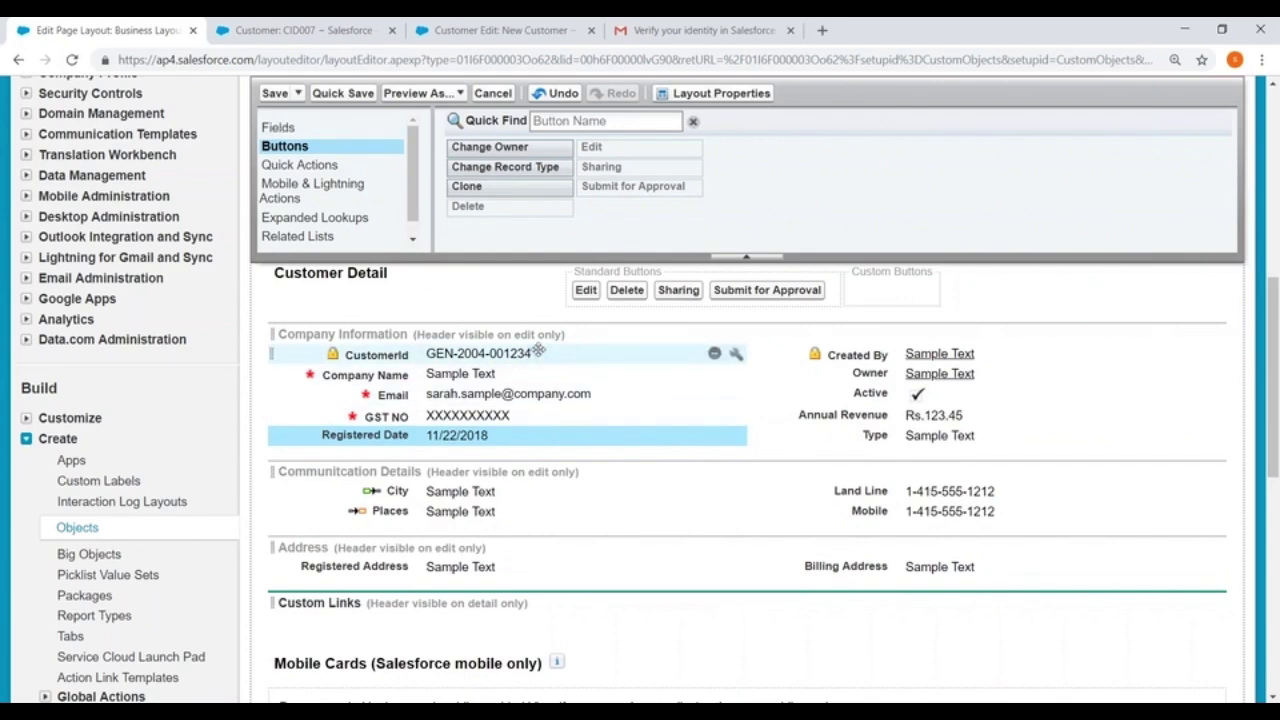
scroll(538, 350, down, 5)
Add Open Activities, Approval History and Notes & Attachments related lists, then save and apply them over user customizations
scroll(640, 400, up, 3)
scroll(433, 298, up, 1)
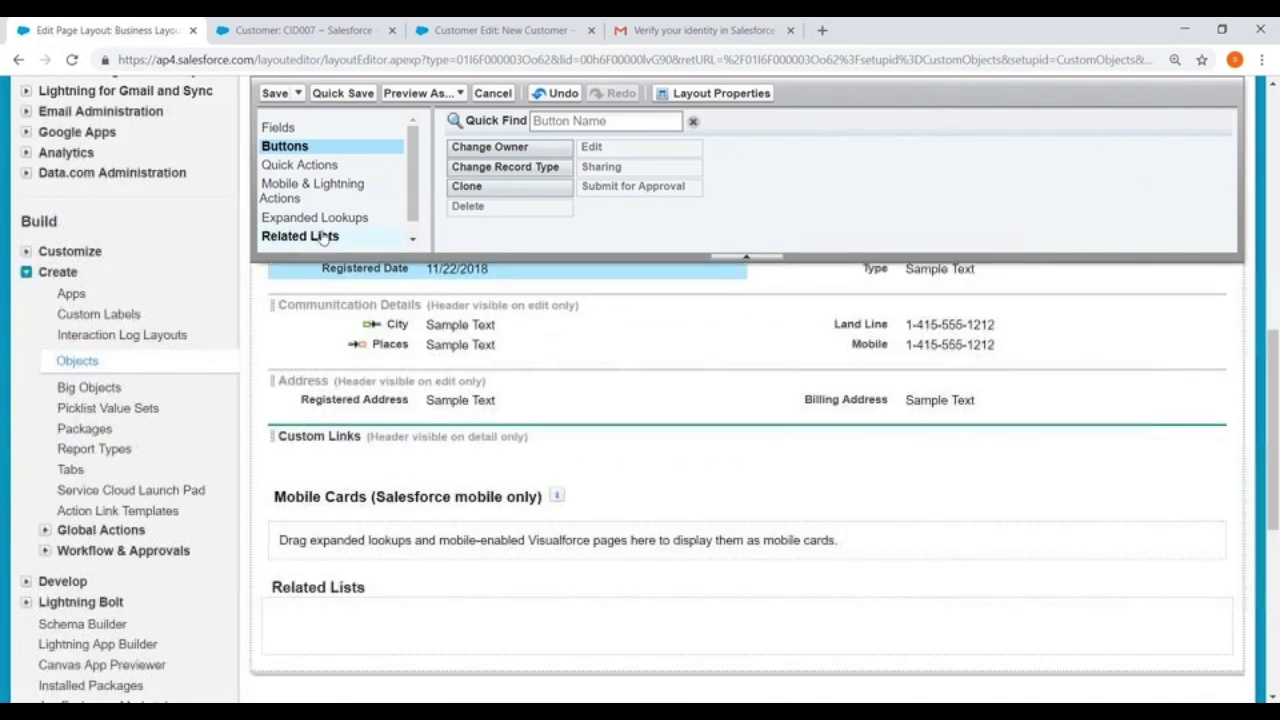
click(256, 236)
scroll(455, 271, down, 3)
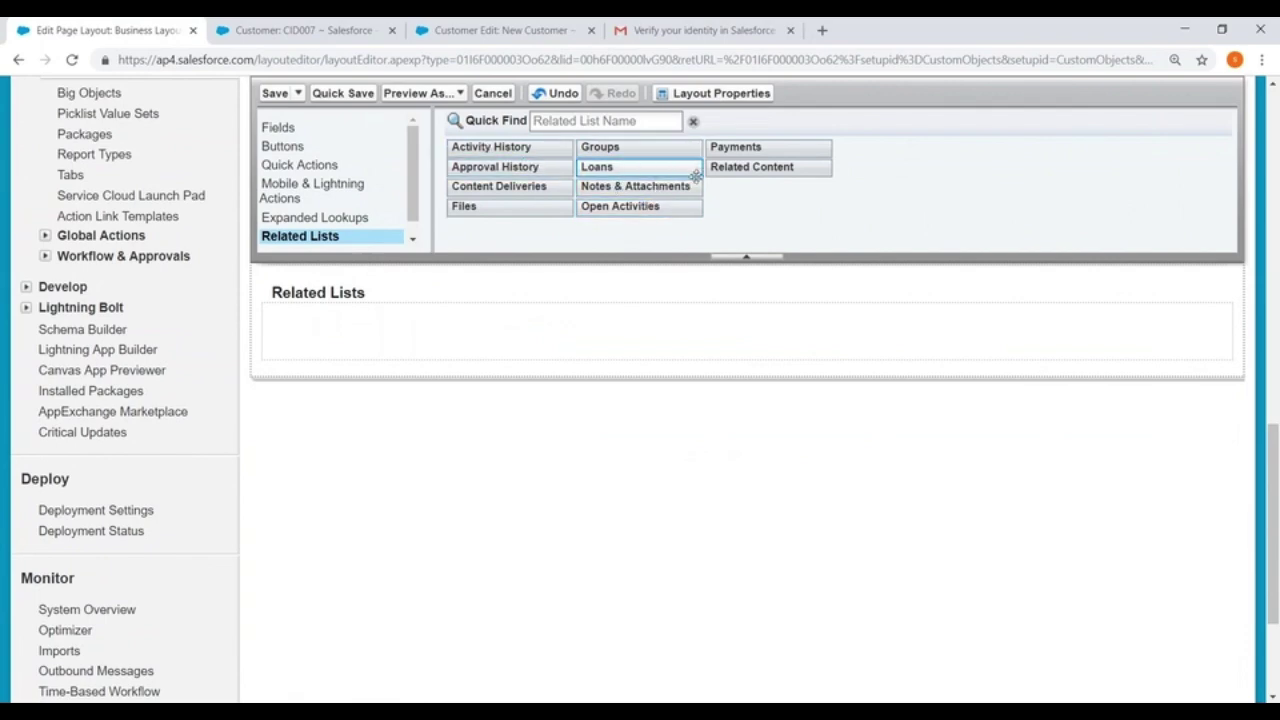
drag(618, 206, 366, 331)
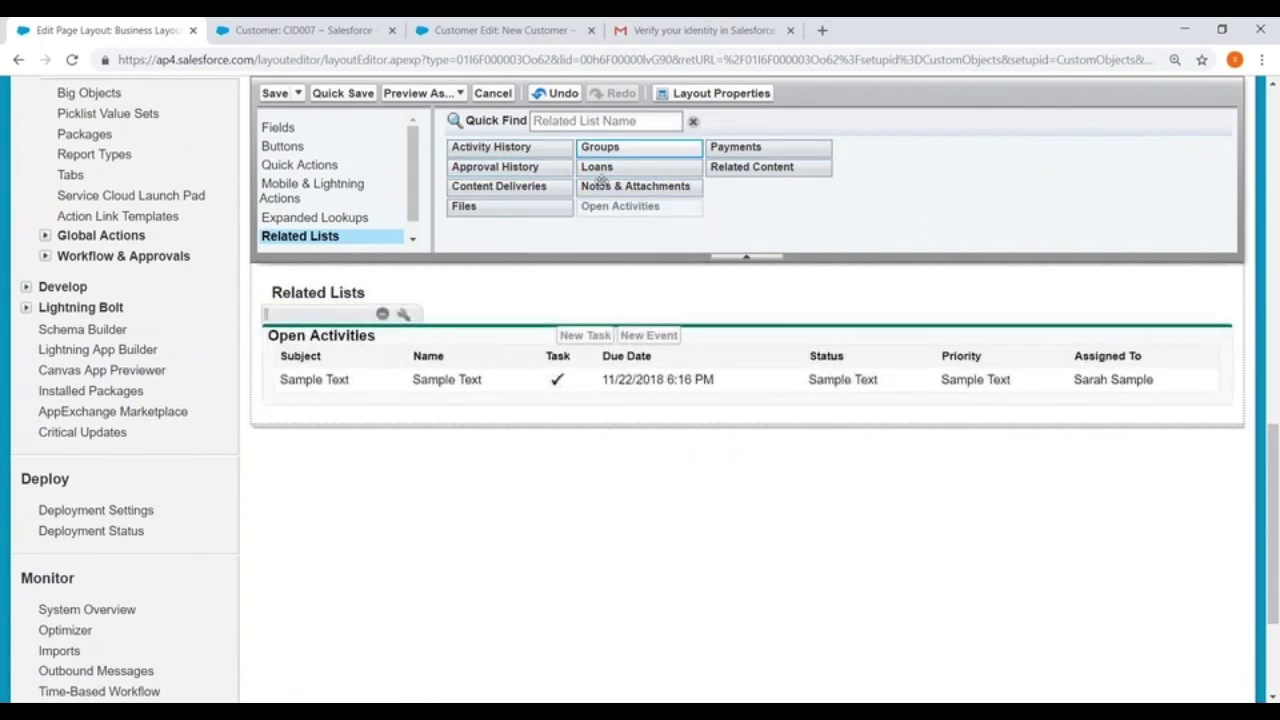
drag(481, 166, 330, 405)
drag(612, 187, 322, 535)
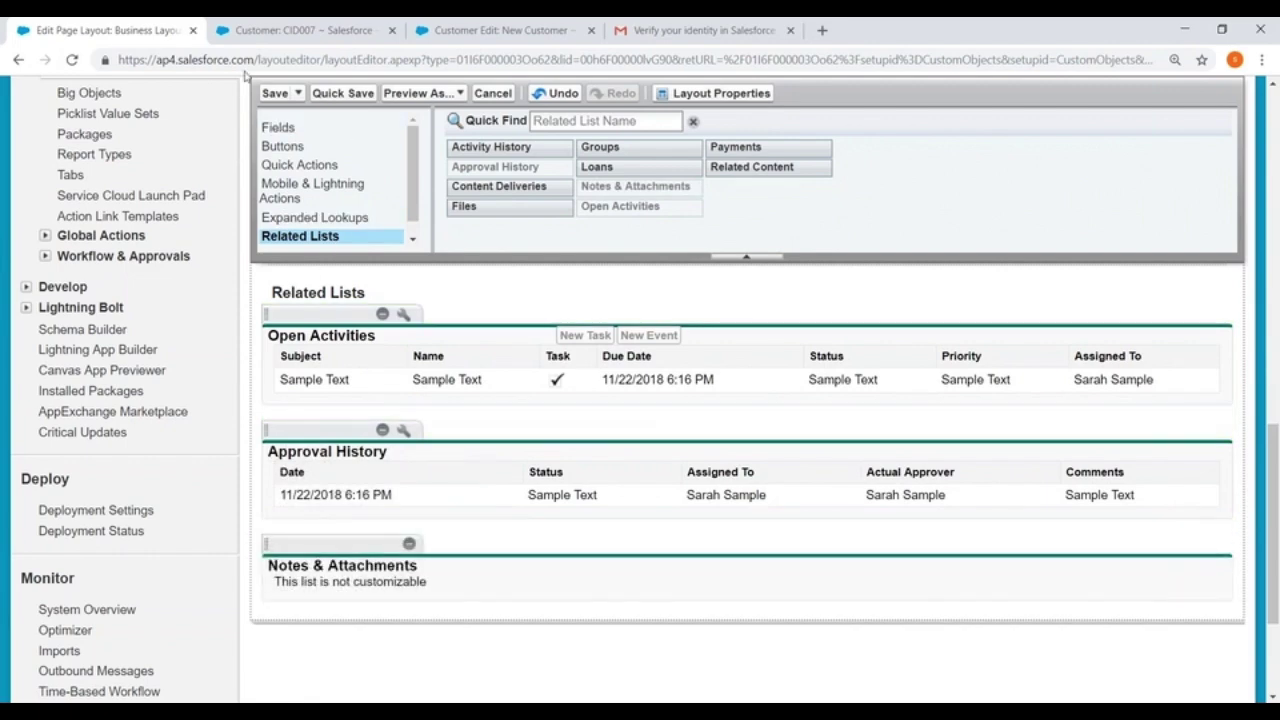
click(272, 93)
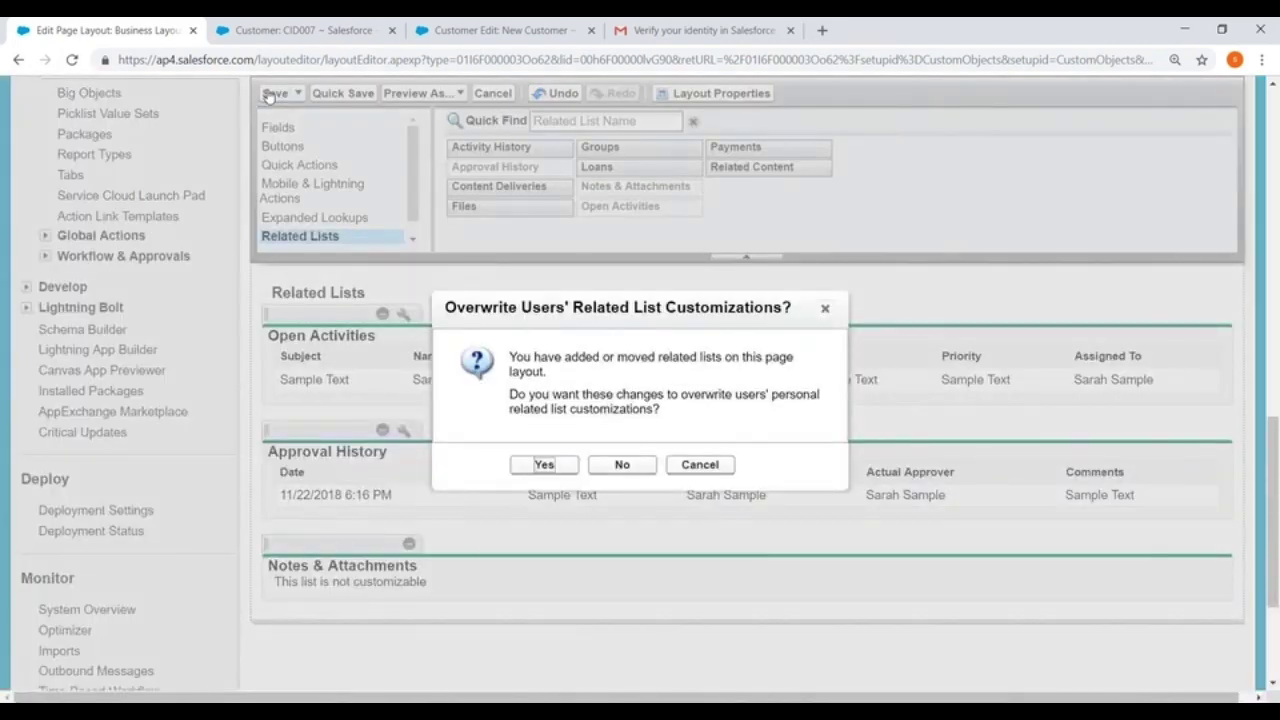
click(538, 465)
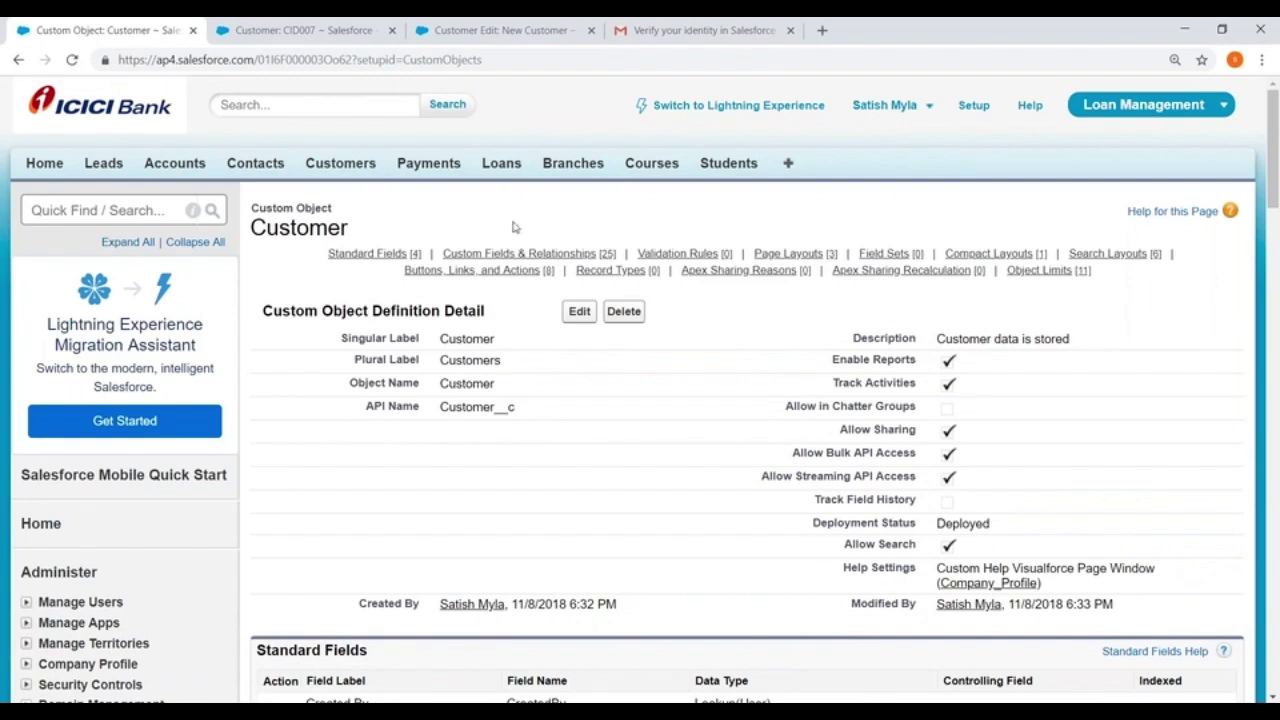
Open the Customer page layout assignment for editing
scroll(316, 166, down, 15)
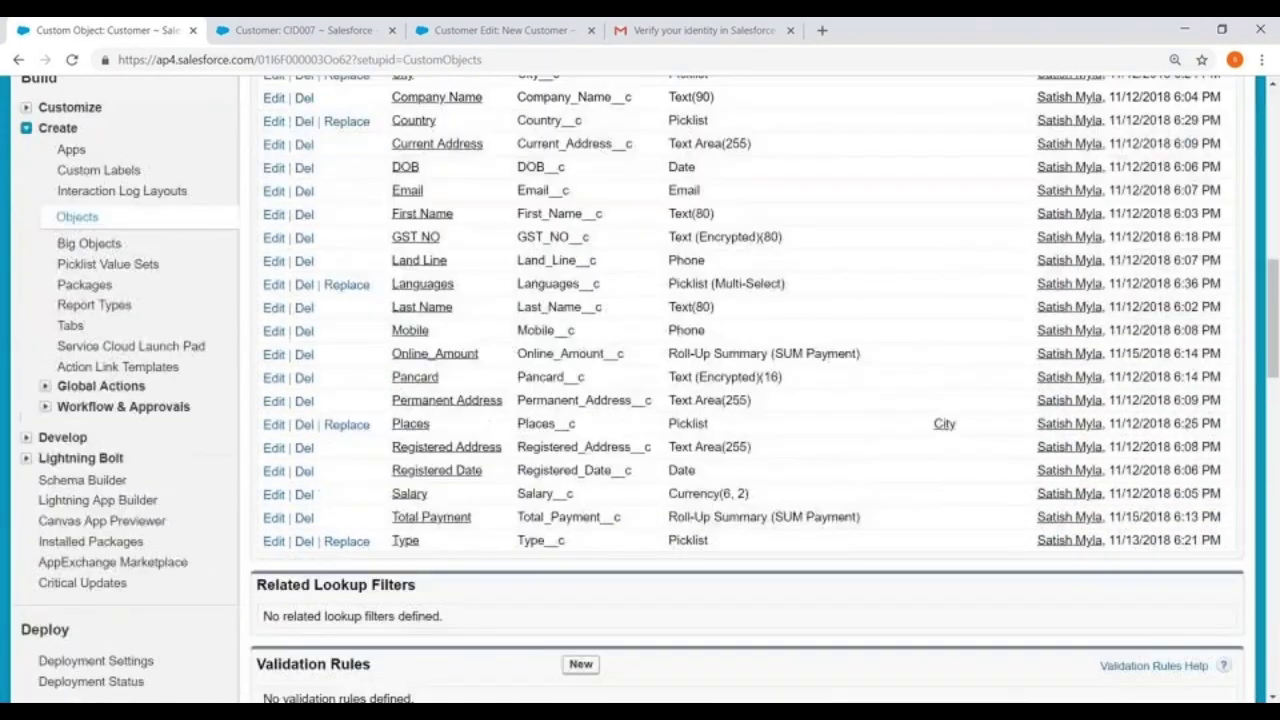
scroll(486, 196, down, 3)
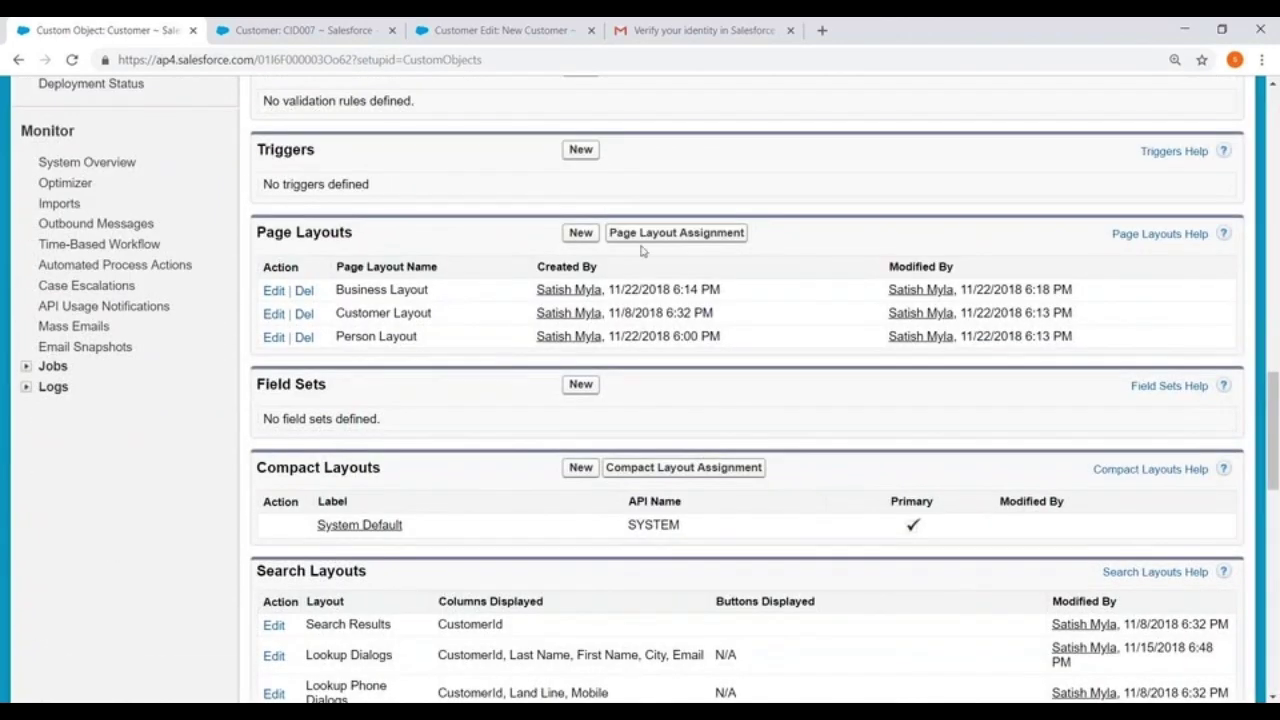
click(687, 240)
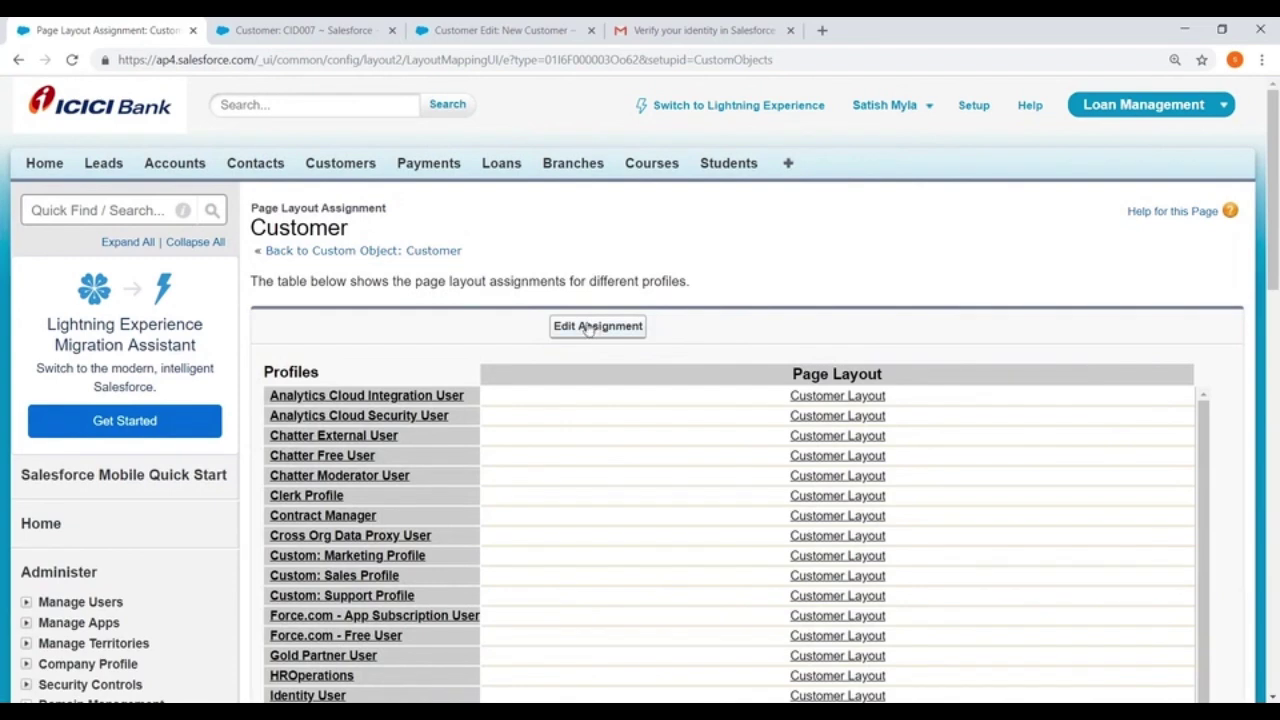
click(596, 326)
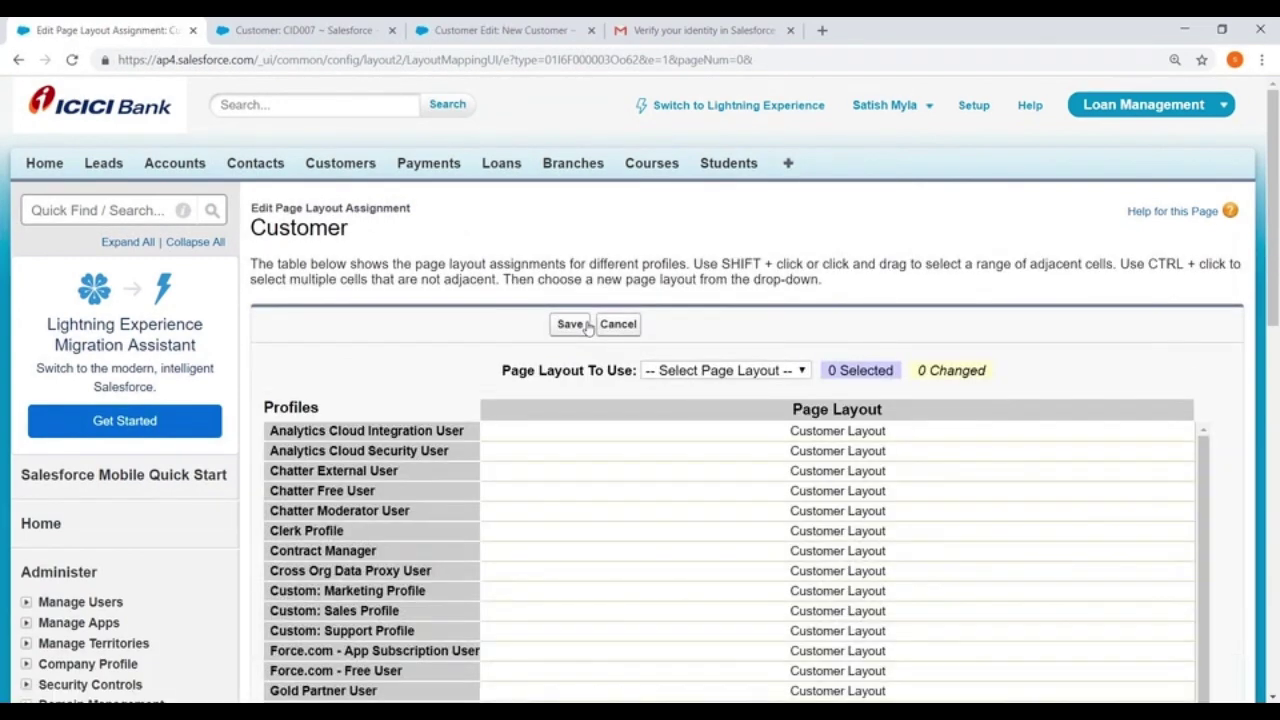
Set System Administrator's Page Layout To Use to Business Layout and save
scroll(714, 263, down, 8)
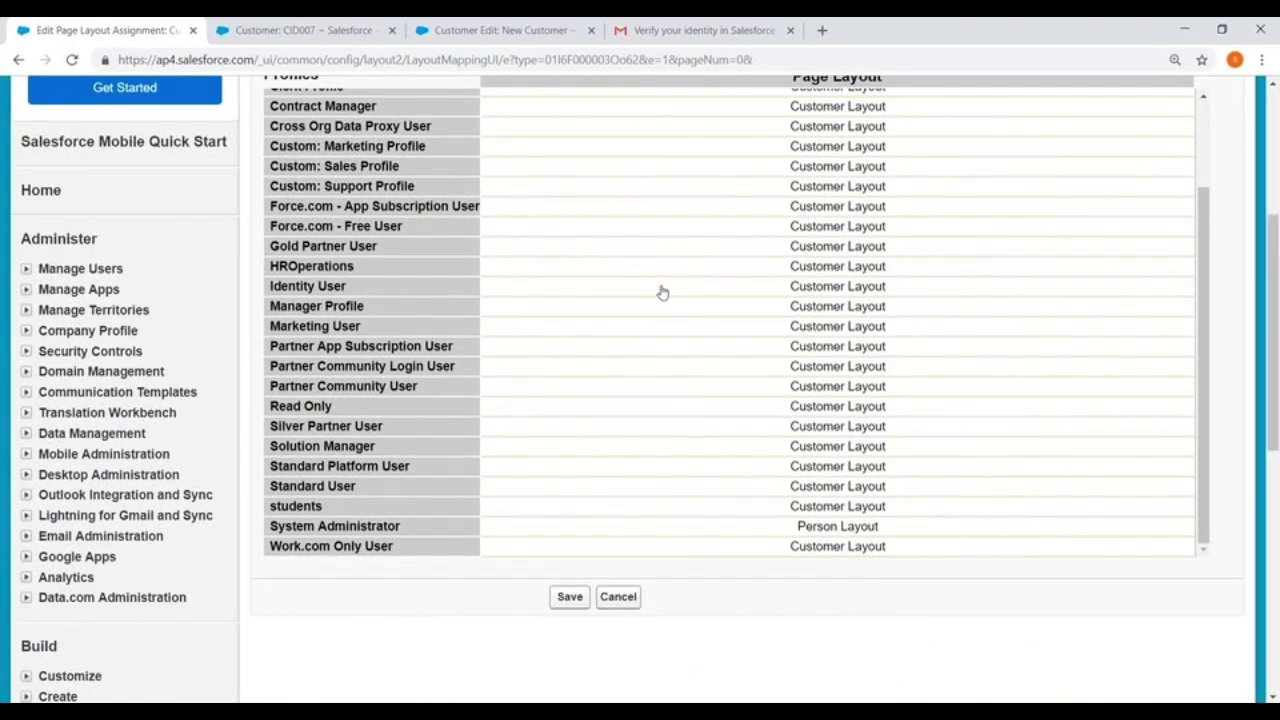
scroll(665, 302, up, 3)
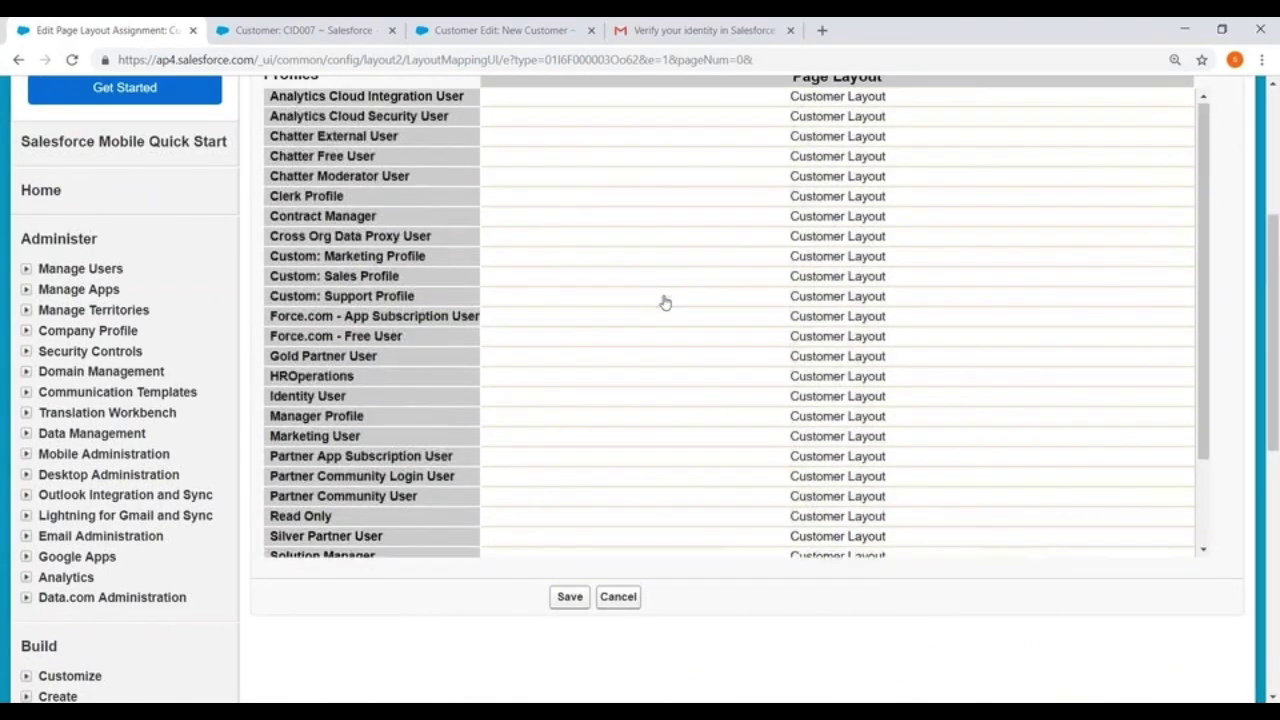
scroll(617, 430, up, 2)
scroll(517, 534, down, 3)
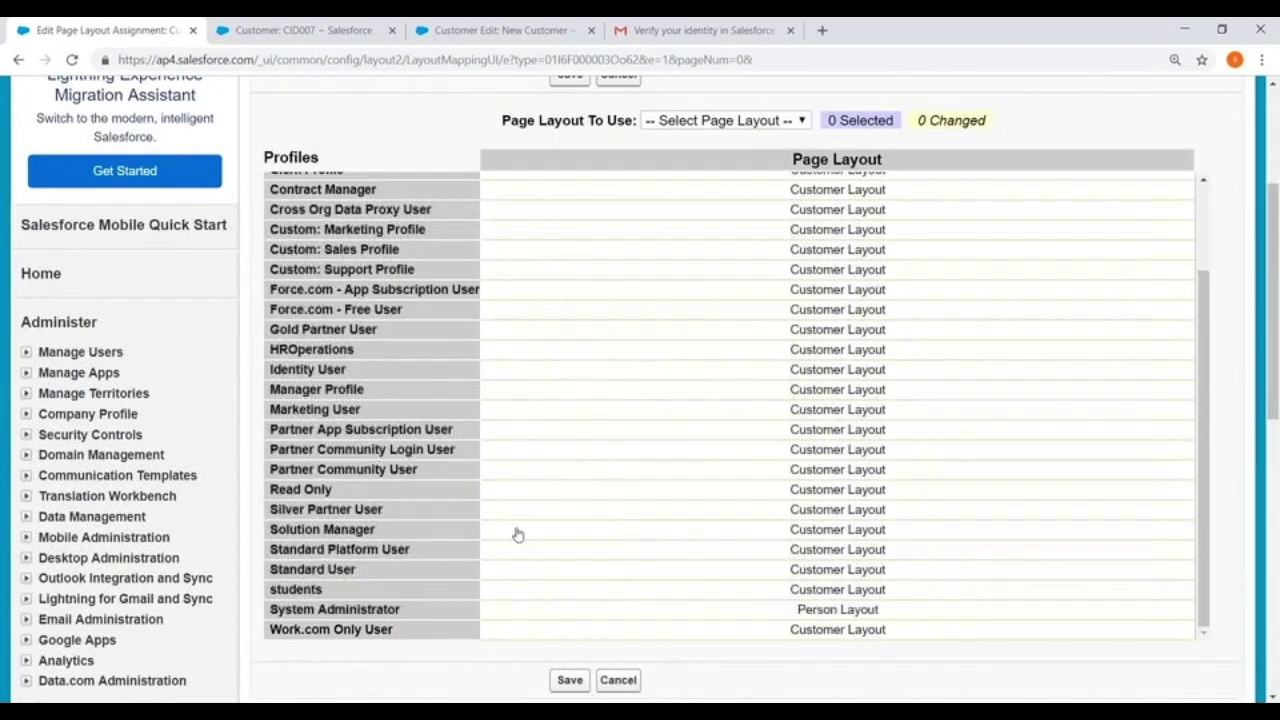
click(380, 609)
scroll(1054, 391, up, 3)
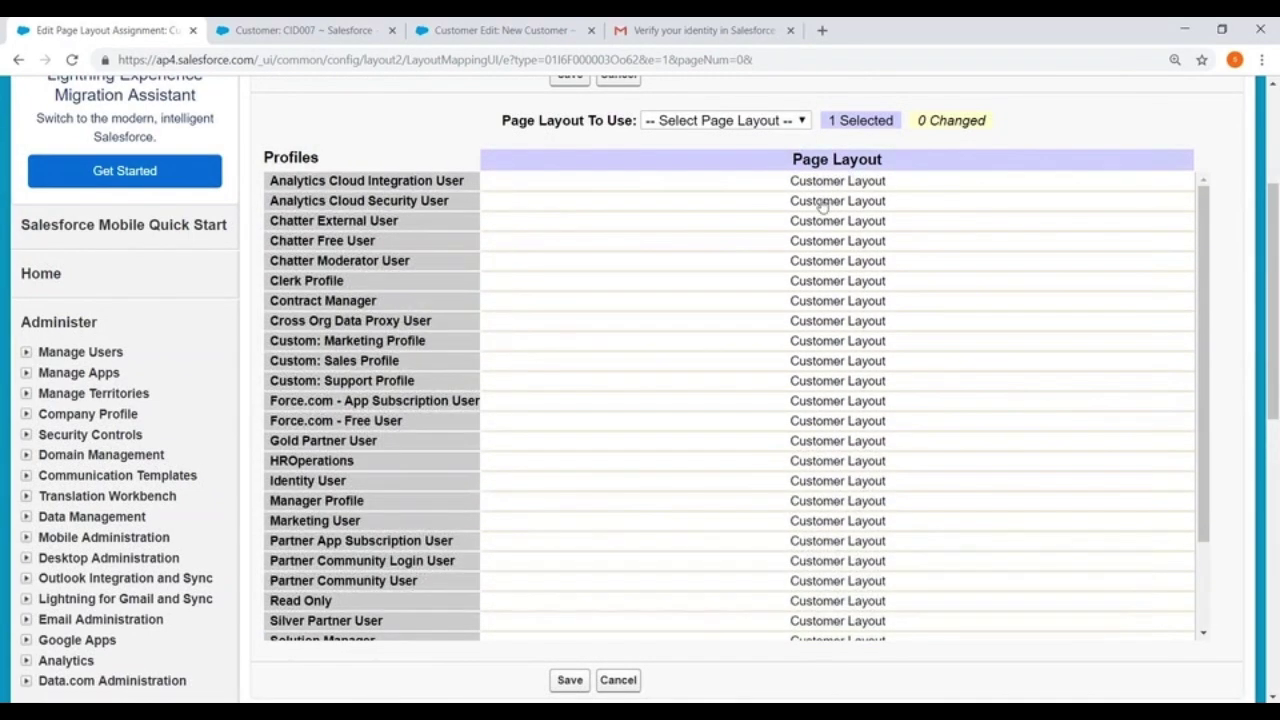
click(750, 117)
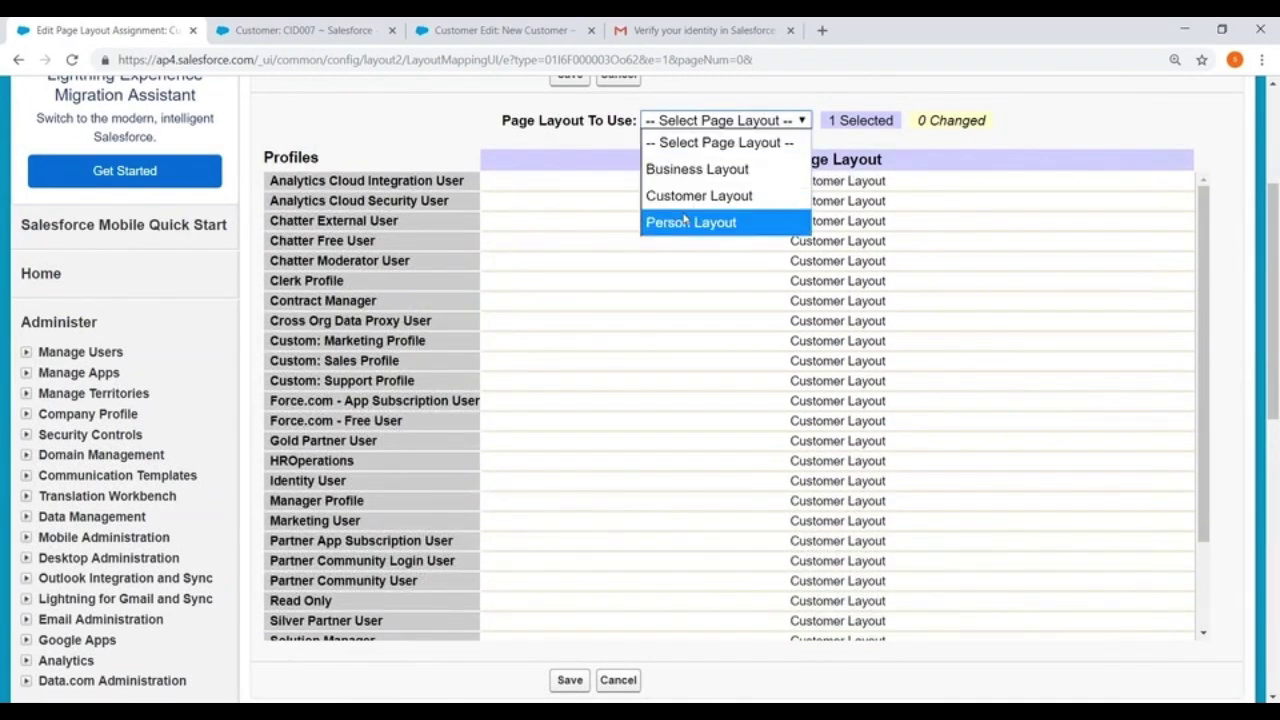
click(681, 172)
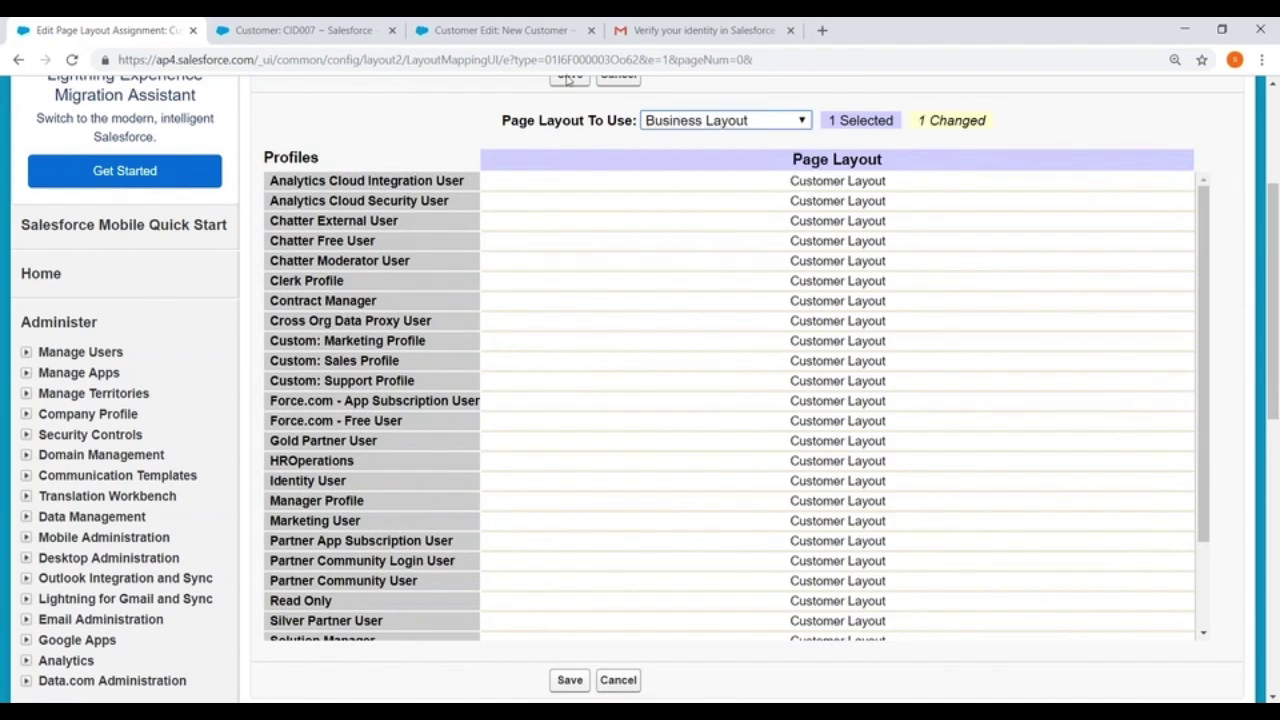
scroll(570, 150, up, 3)
click(567, 242)
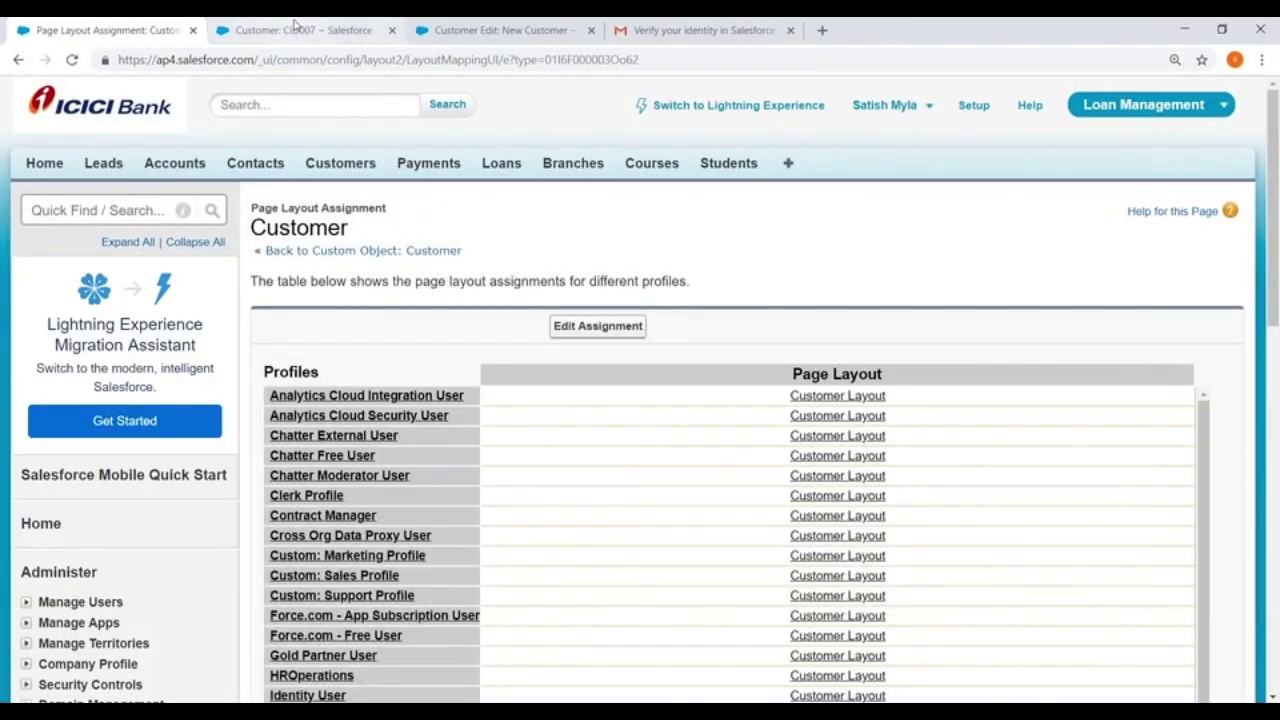
Go to the Customers list and open a New Customer form
click(300, 30)
click(405, 208)
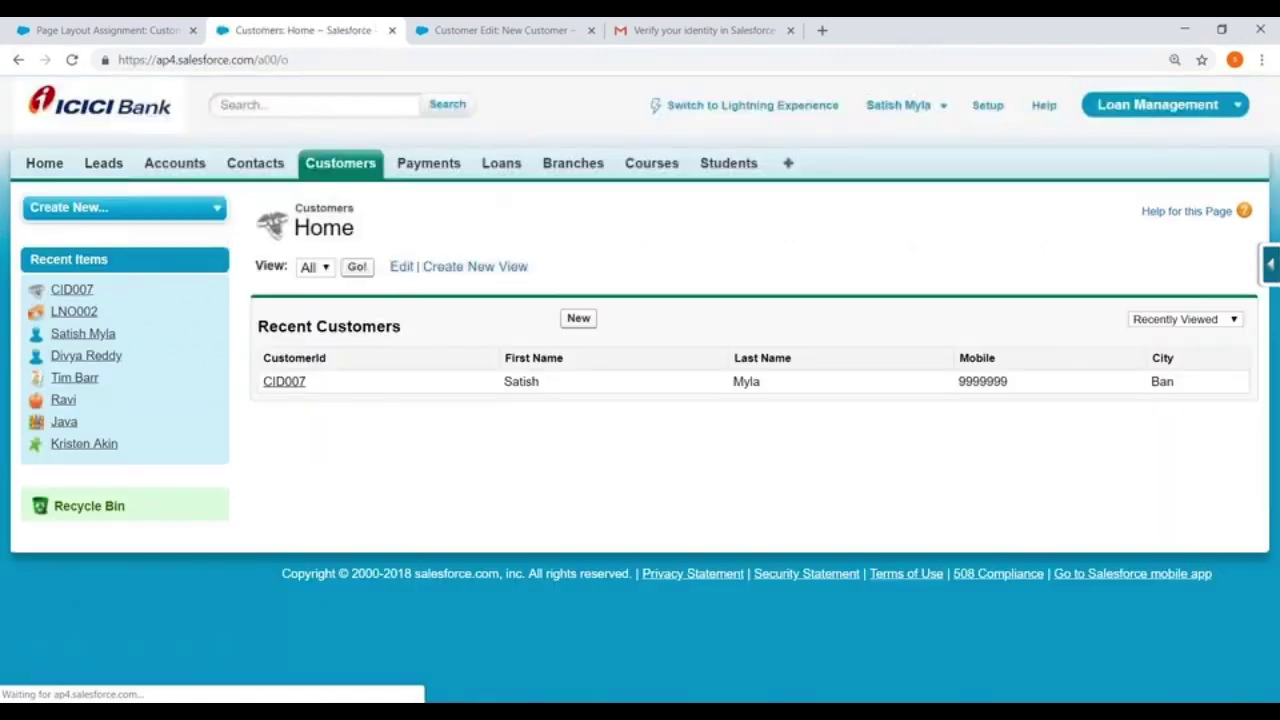
click(577, 319)
scroll(543, 240, down, 1)
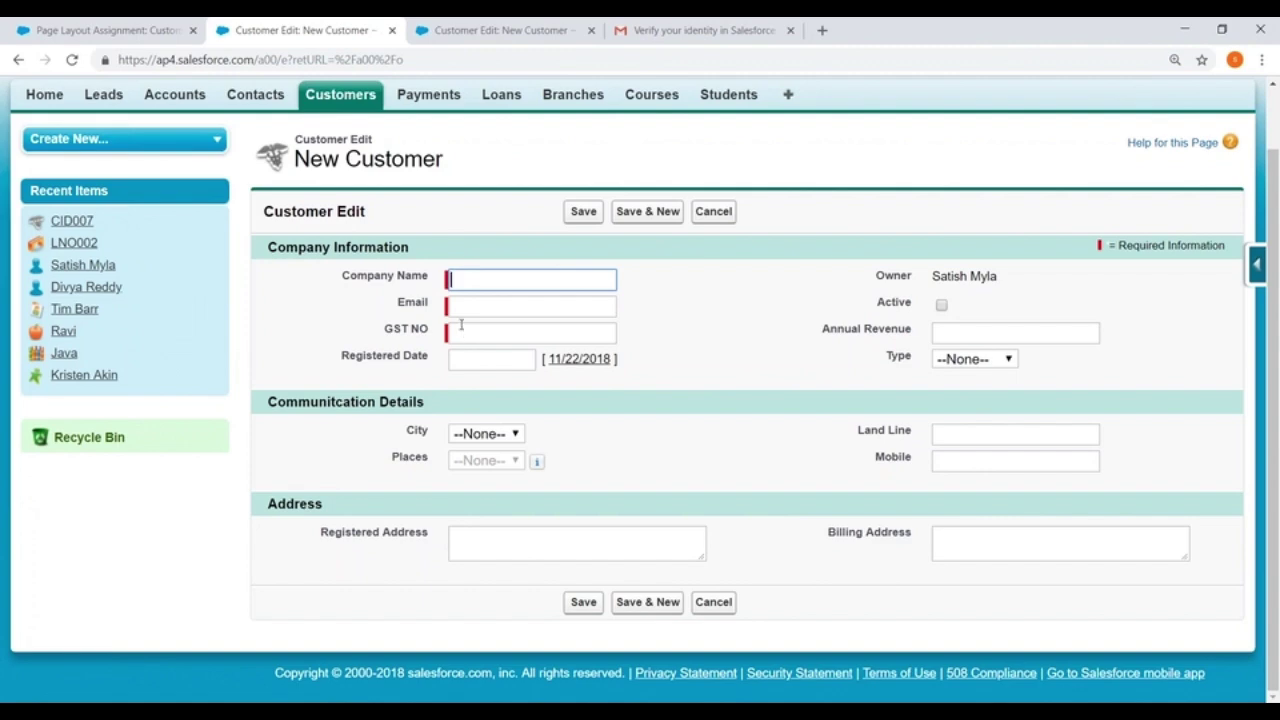
Review an existing customer record, then open a fresh New Customer form to check the required fields
click(336, 96)
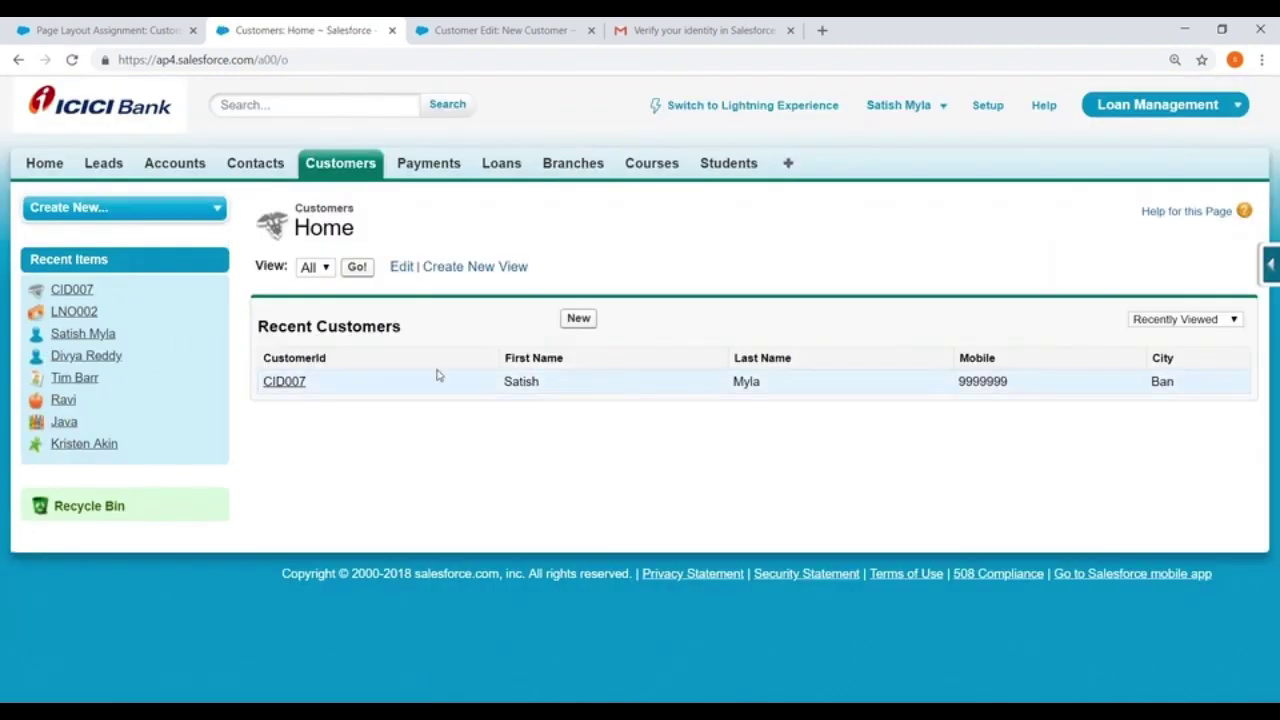
click(285, 381)
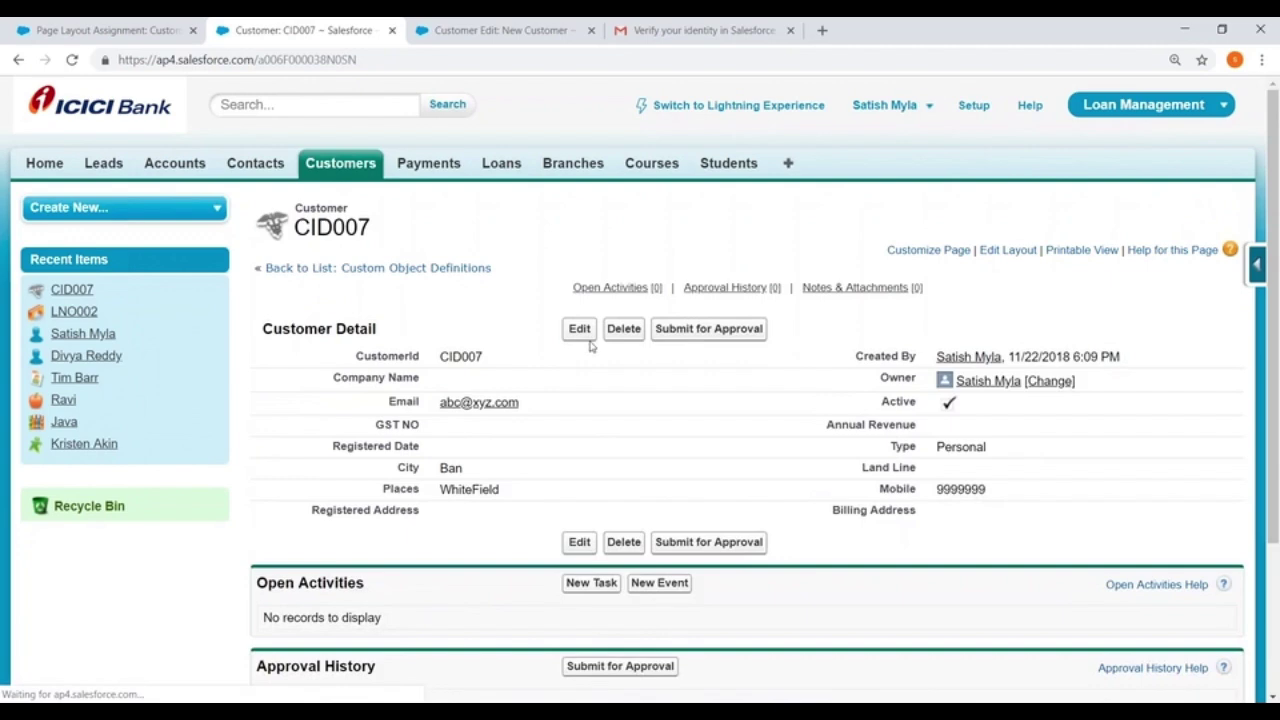
scroll(871, 491, down, 1)
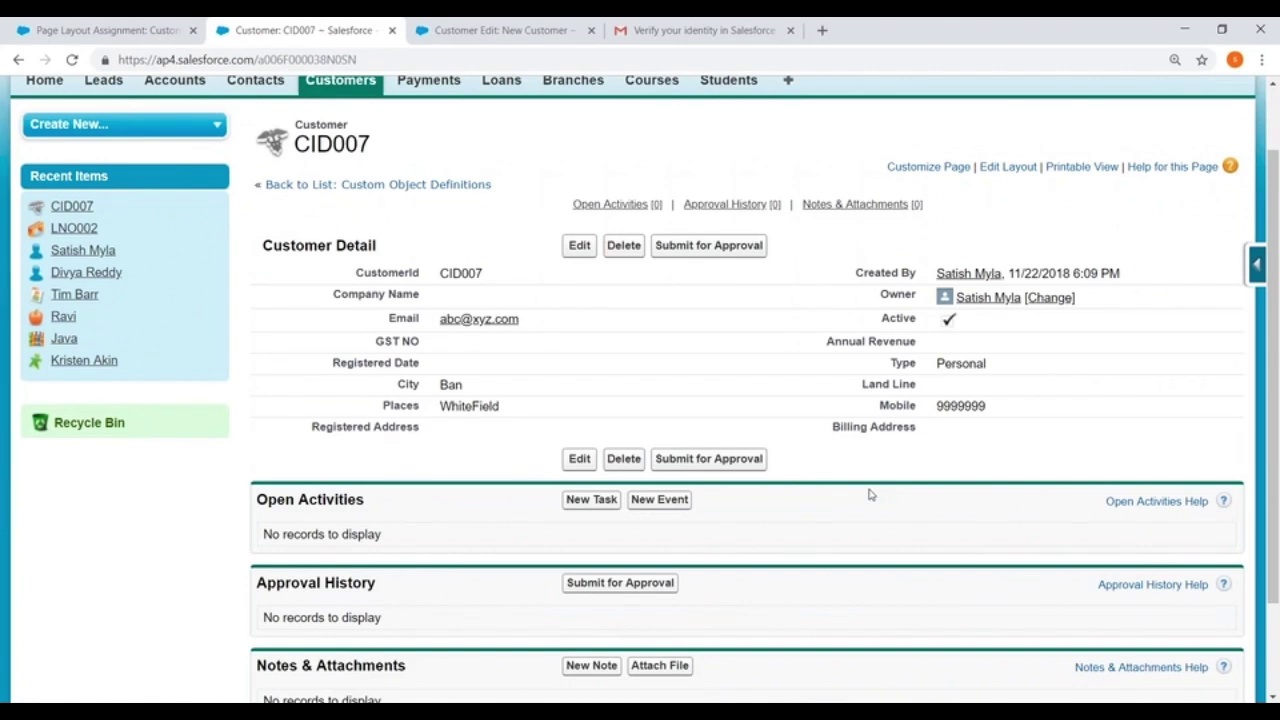
click(324, 87)
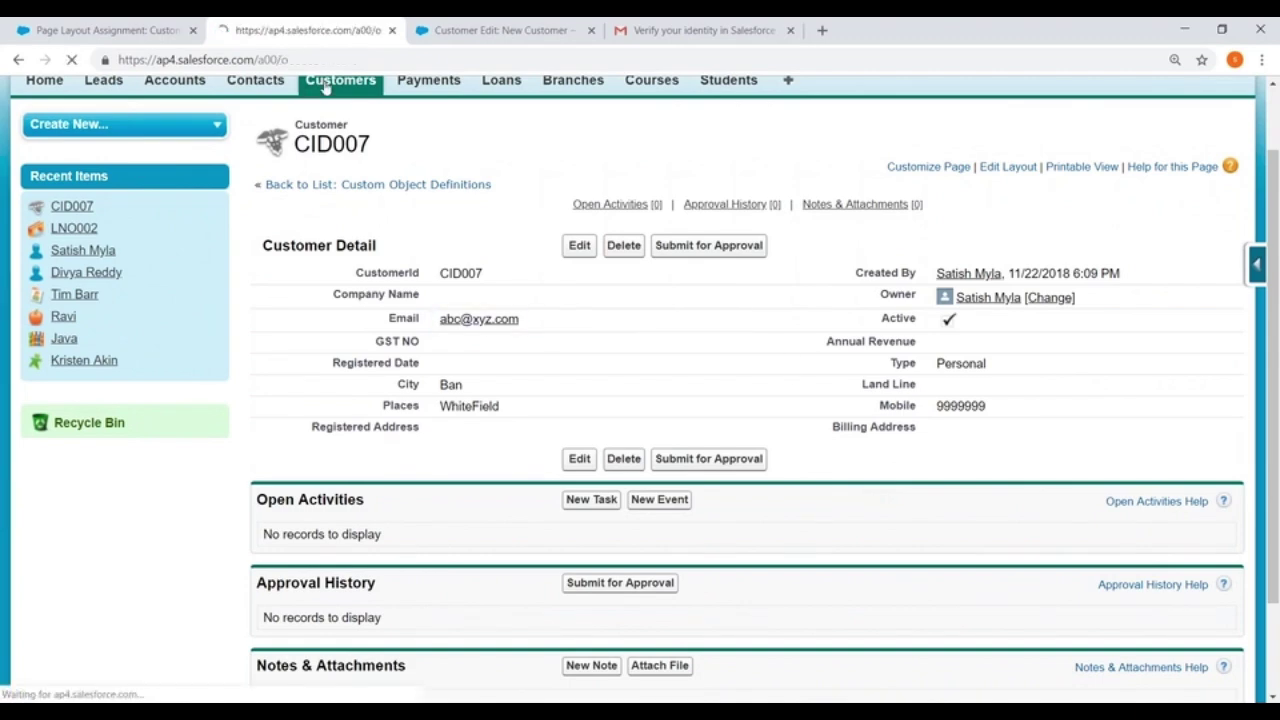
click(575, 319)
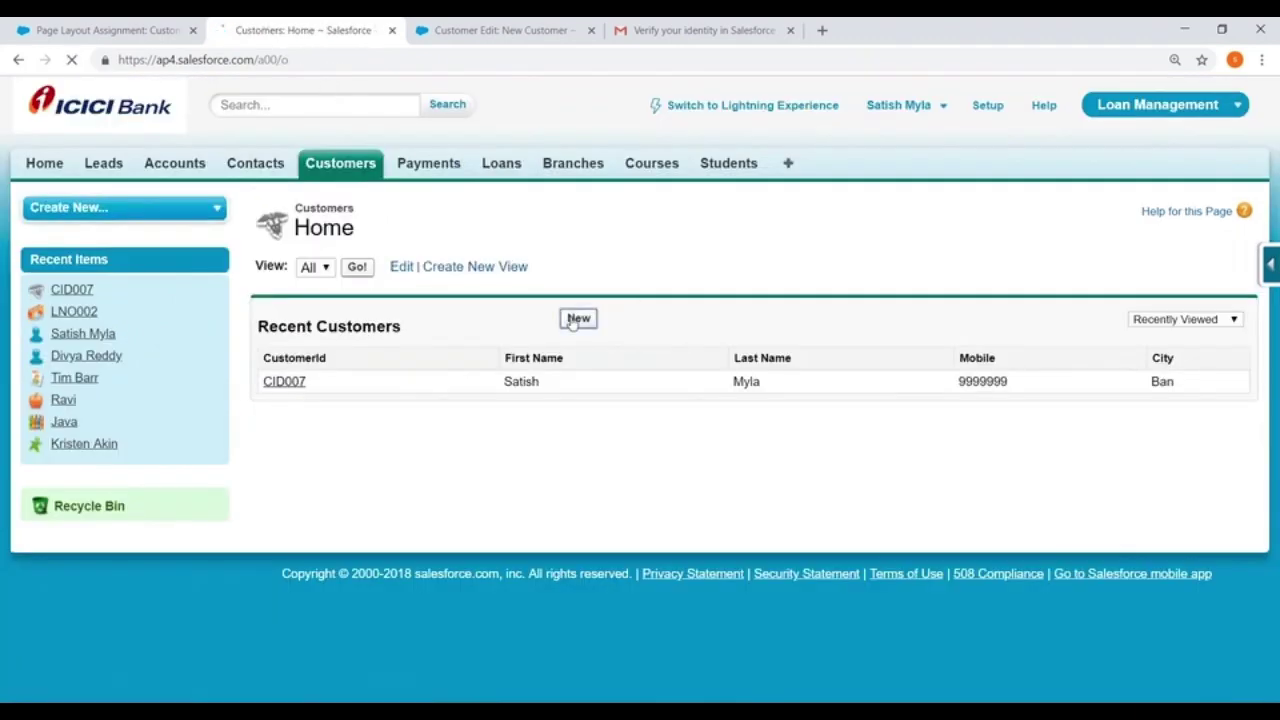
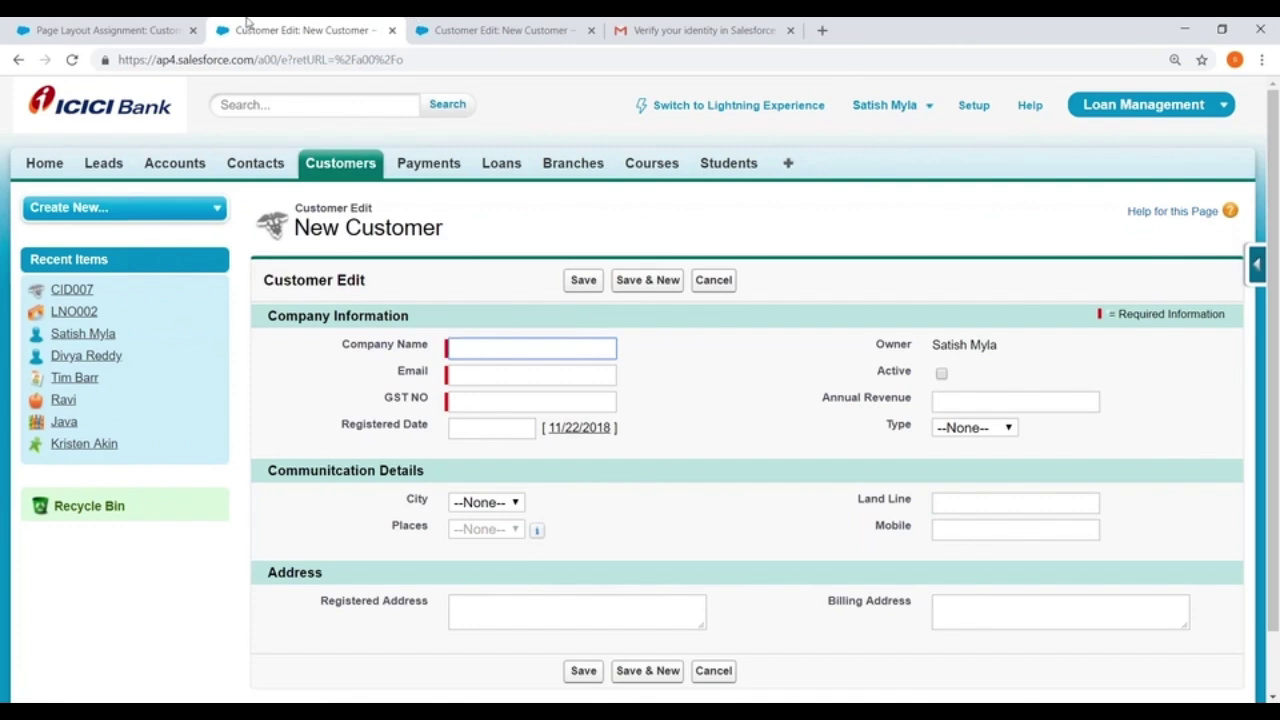
Go through Setup > Create > Objects and open the Customer custom object
click(80, 30)
click(972, 107)
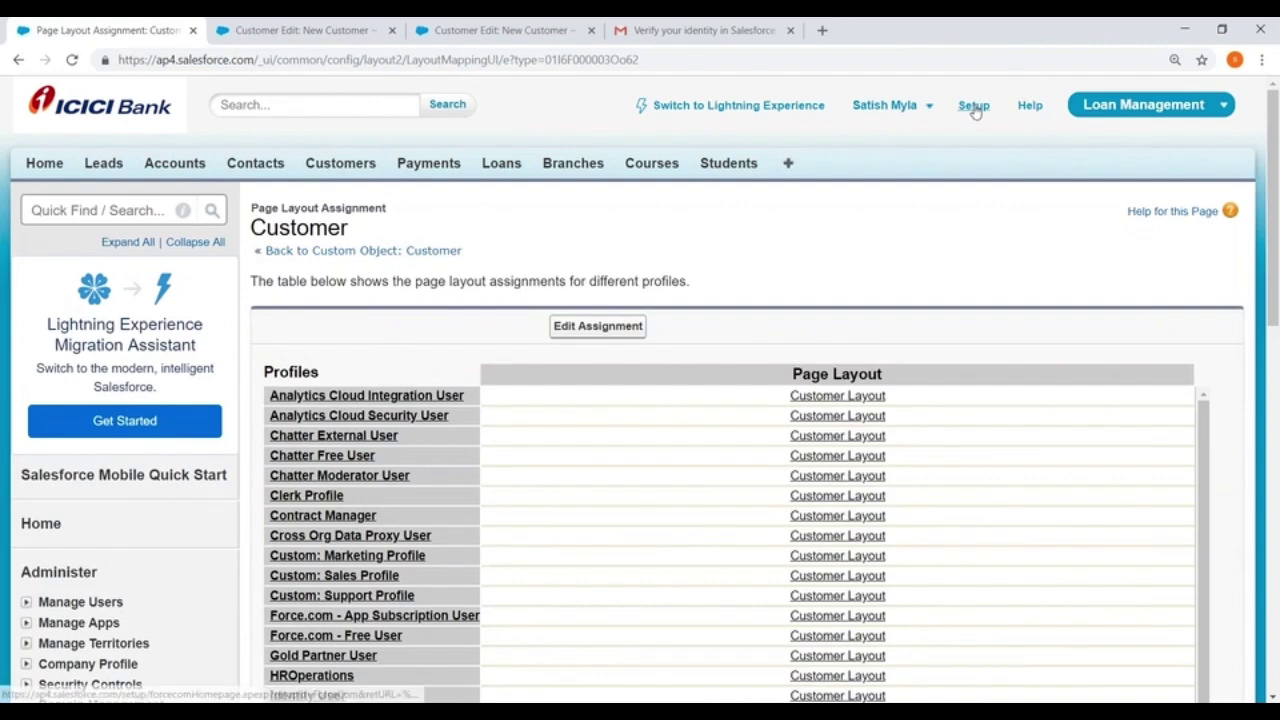
scroll(163, 371, down, 7)
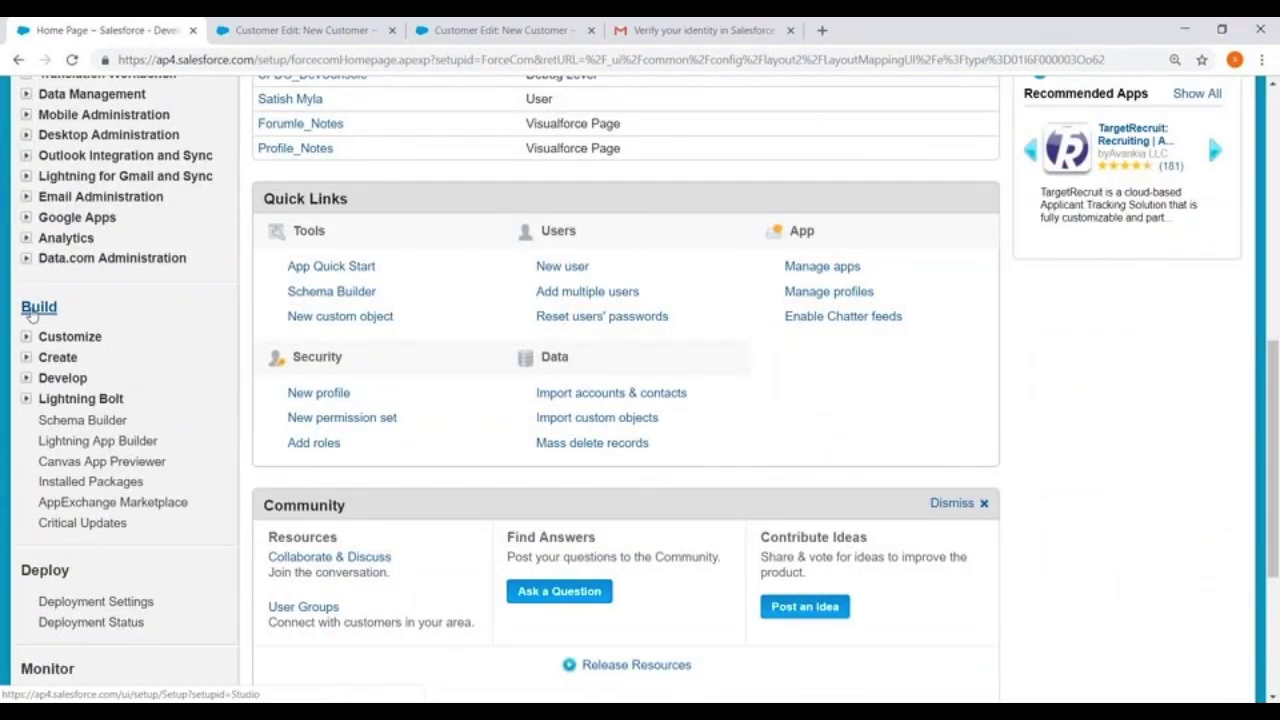
click(27, 367)
scroll(60, 320, down, 2)
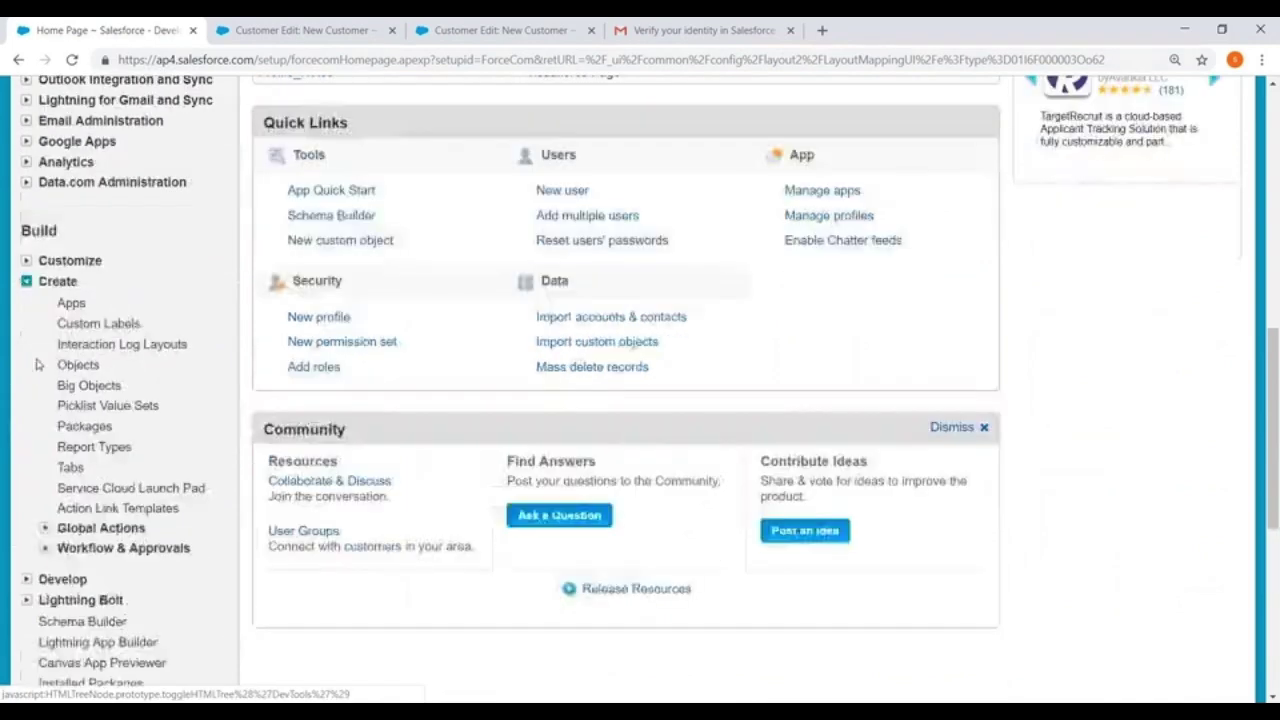
click(78, 276)
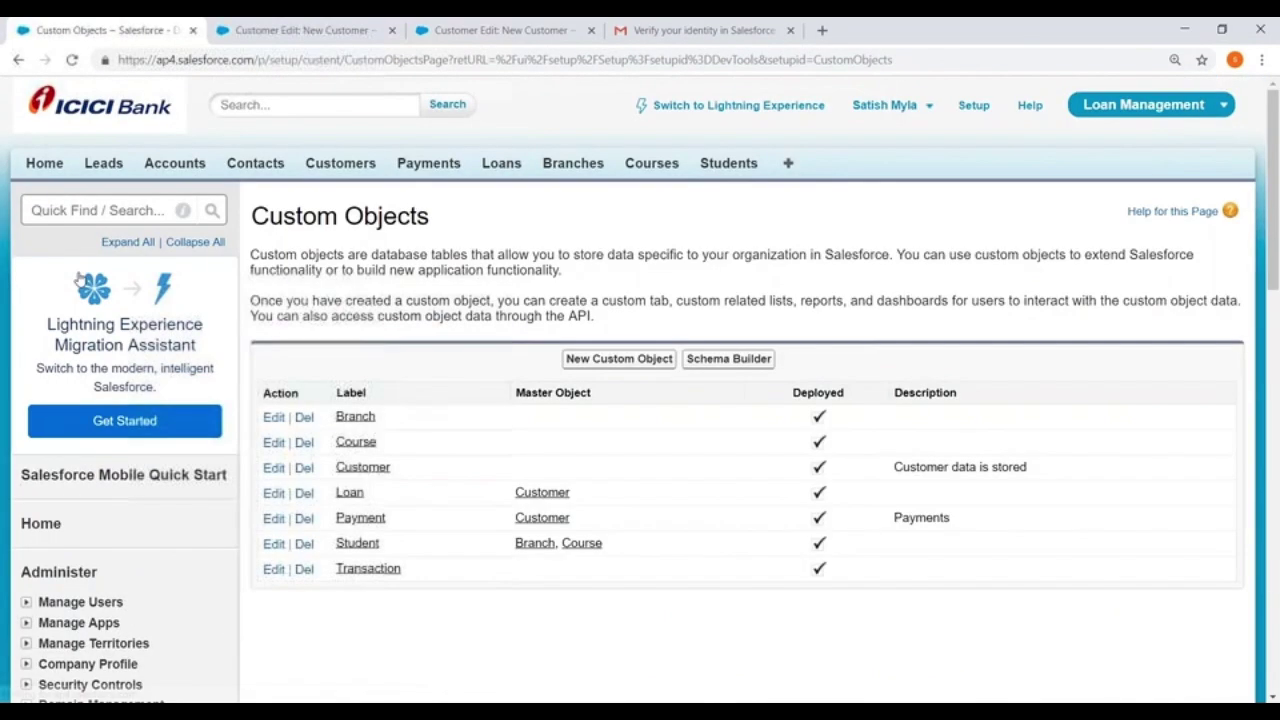
click(357, 467)
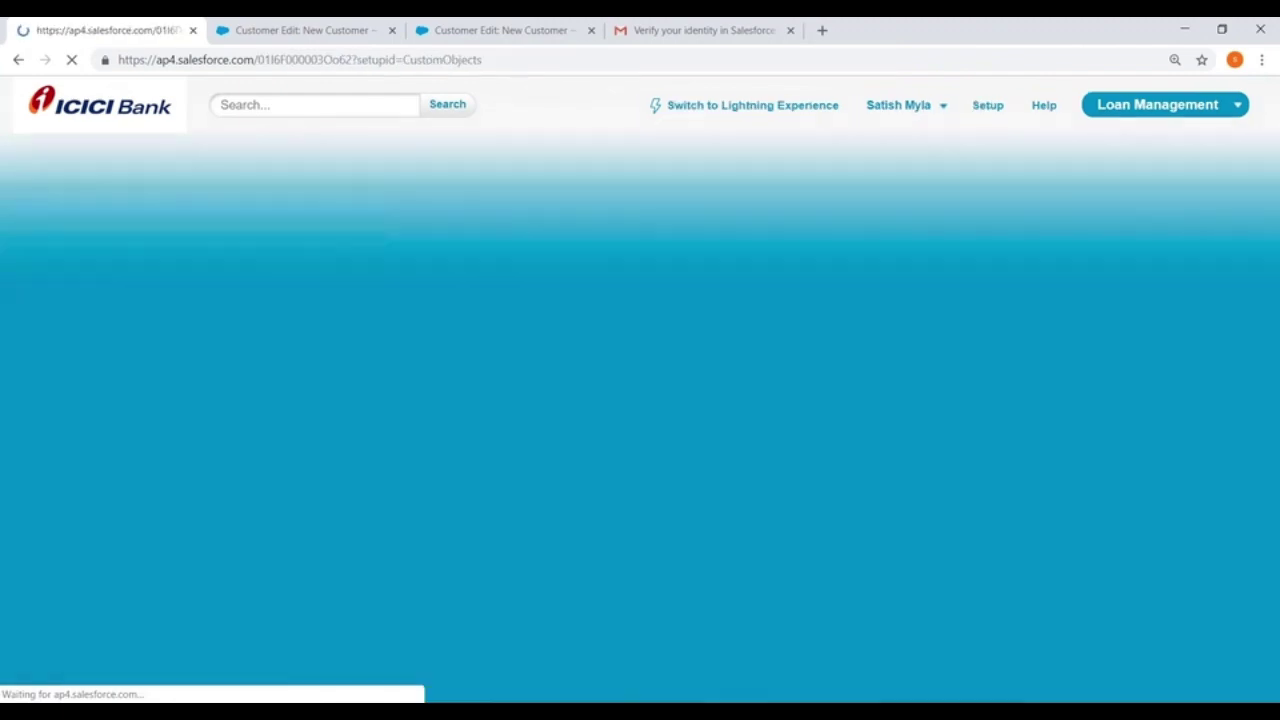
Scroll to the Customer object's Page Layouts section and start a new page layout
scroll(640, 450, down, 4)
scroll(640, 400, down, 15)
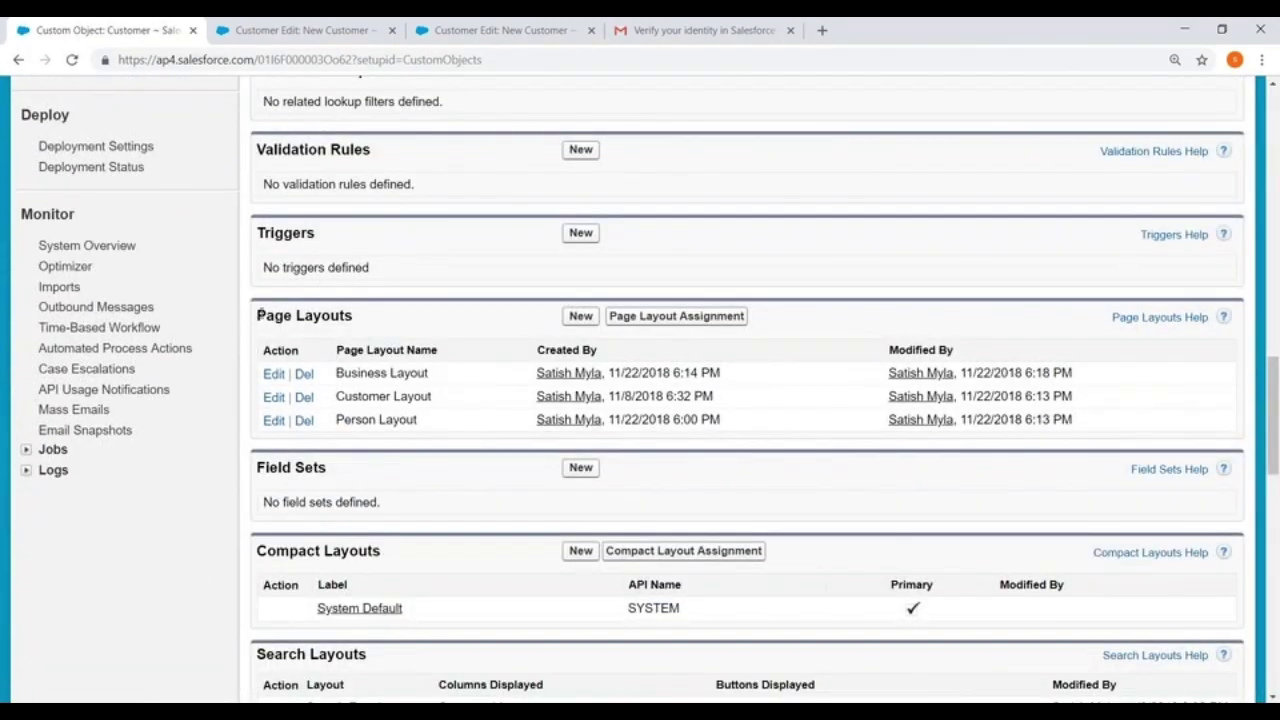
drag(258, 316, 377, 317)
click(581, 318)
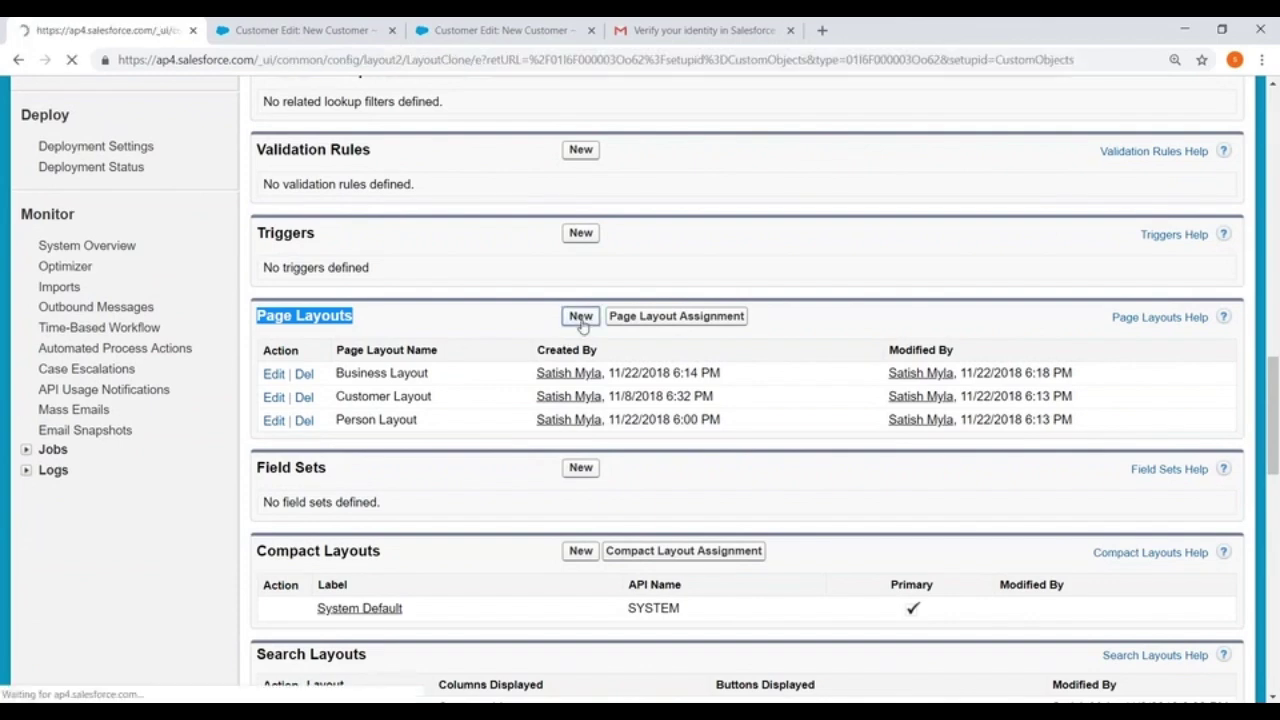
Name the new page layout 'Test' and save it to open the layout editor
click(488, 360)
text(TEst)
key(BackSpace)
key(BackSpace)
key(BackSpace)
text(est)
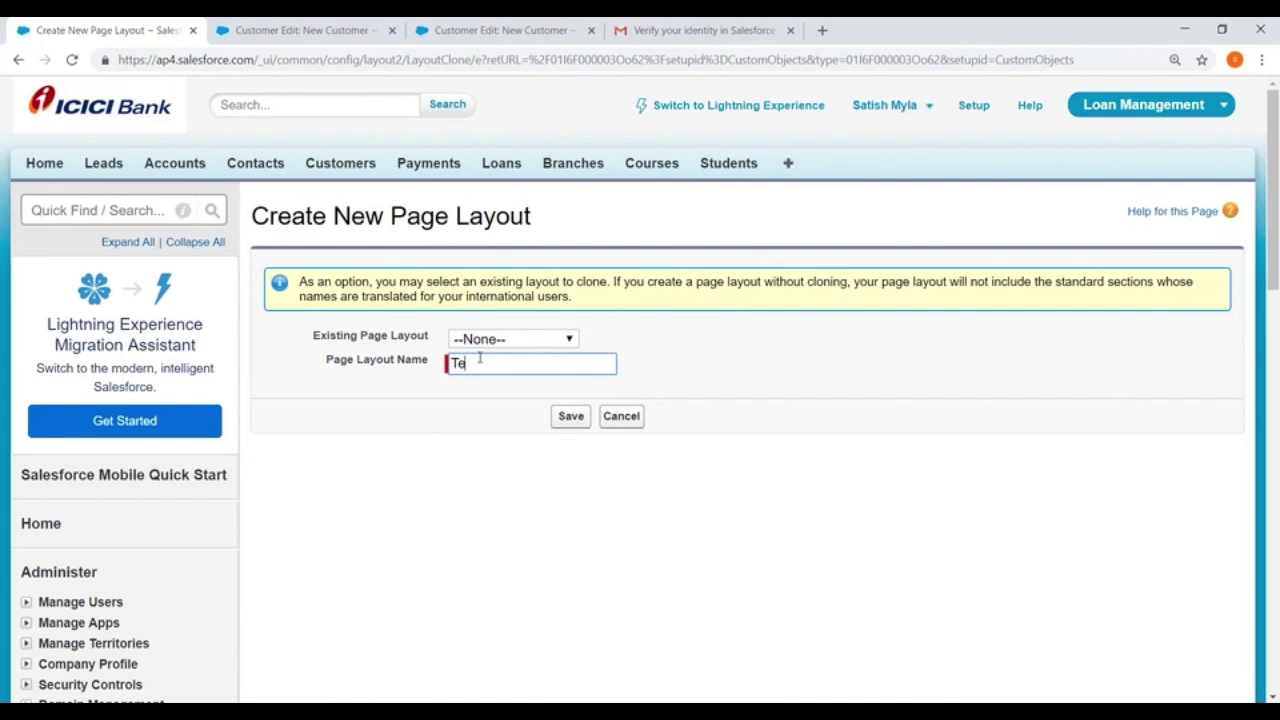
click(566, 422)
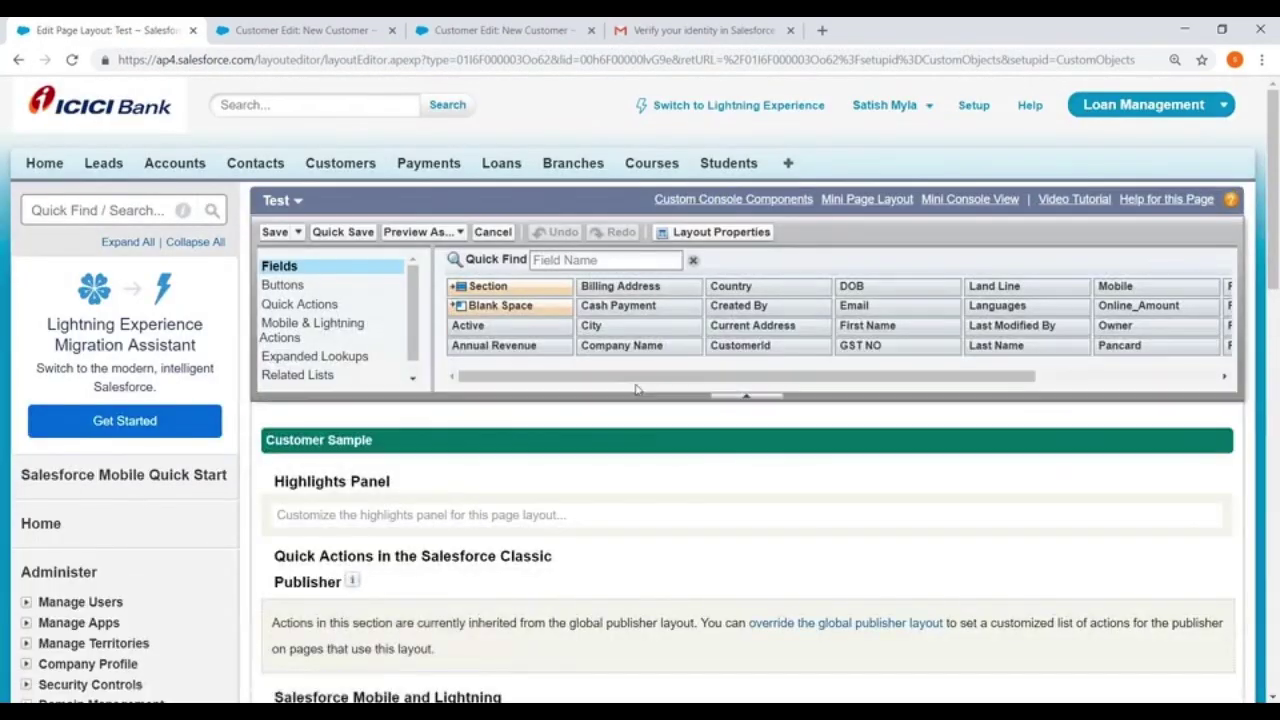
Add a new section holding Company Name and CustomerId side by side
scroll(650, 400, down, 3)
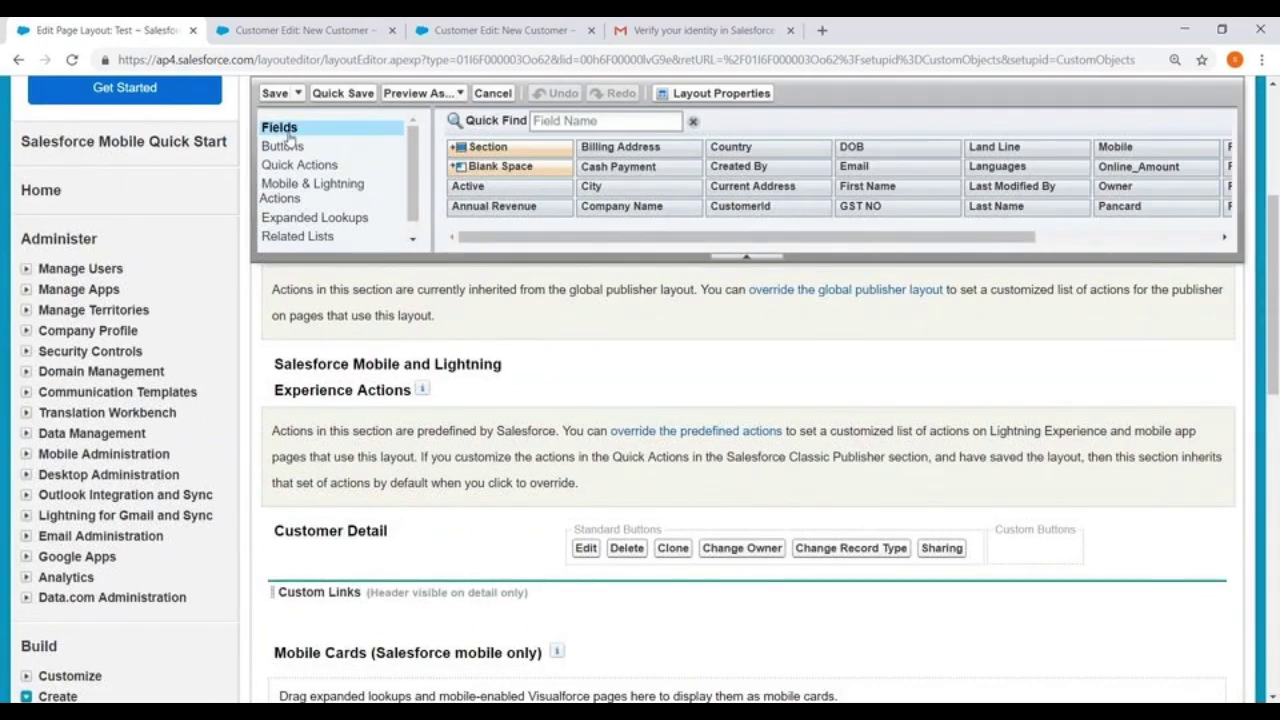
drag(500, 154, 340, 597)
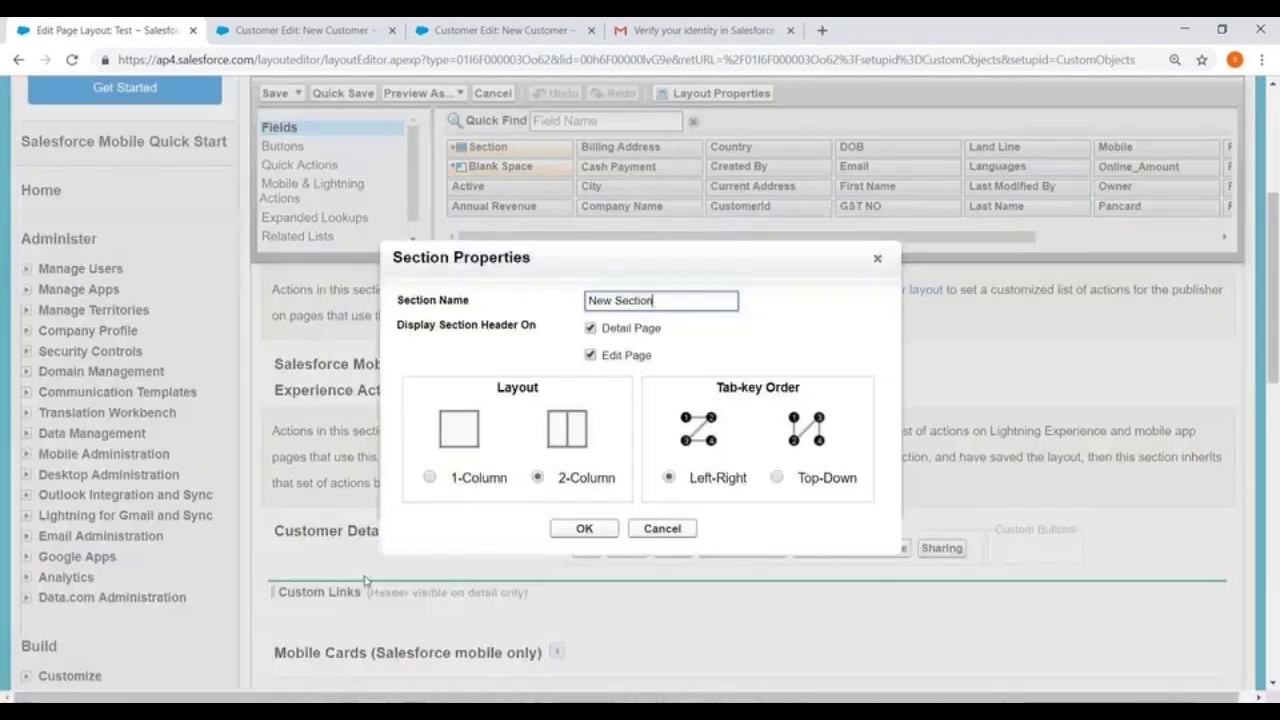
click(584, 525)
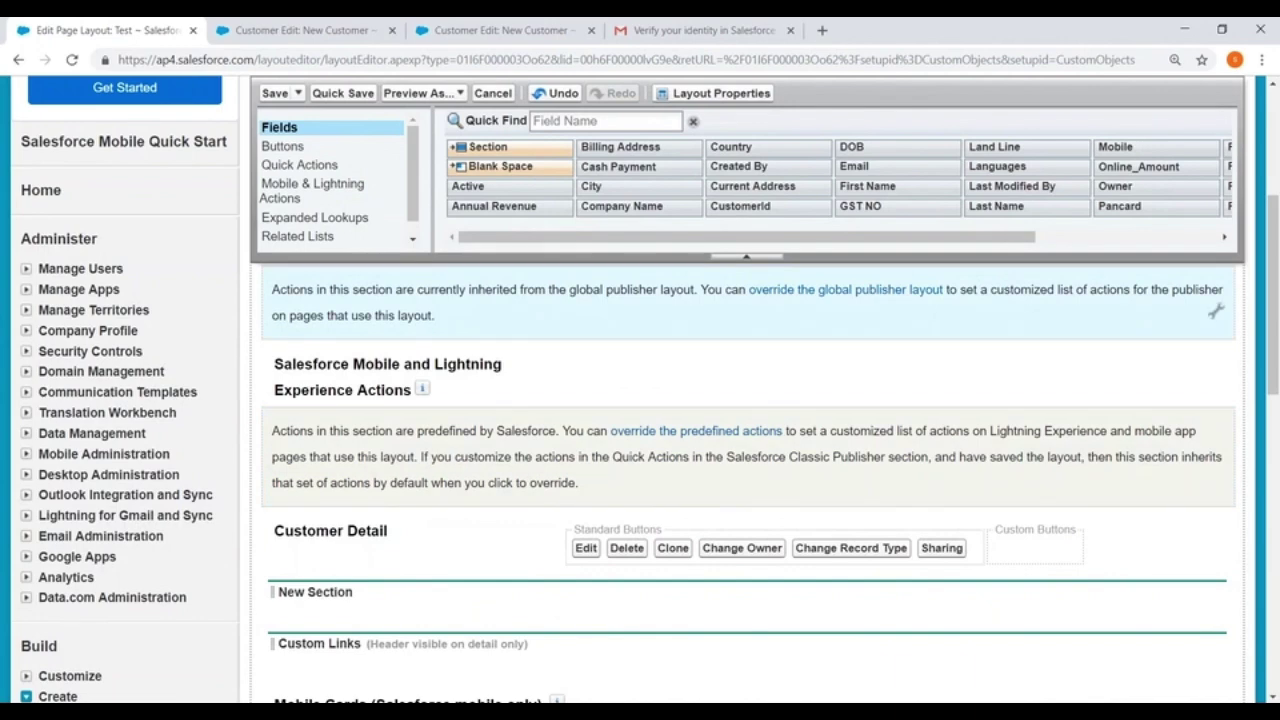
mouse_move(467, 186)
mouse_down()
mouse_move(352, 640)
mouse_move(452, 180)
mouse_up()
drag(606, 206, 378, 602)
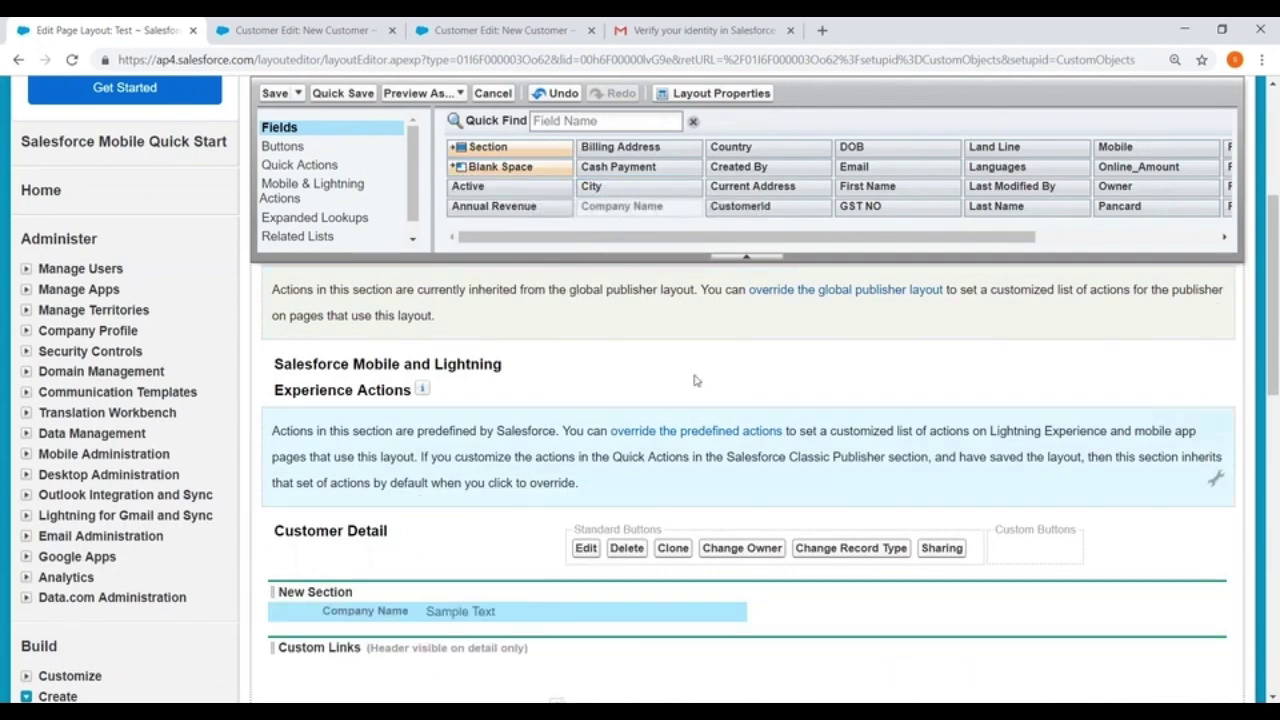
drag(740, 206, 760, 597)
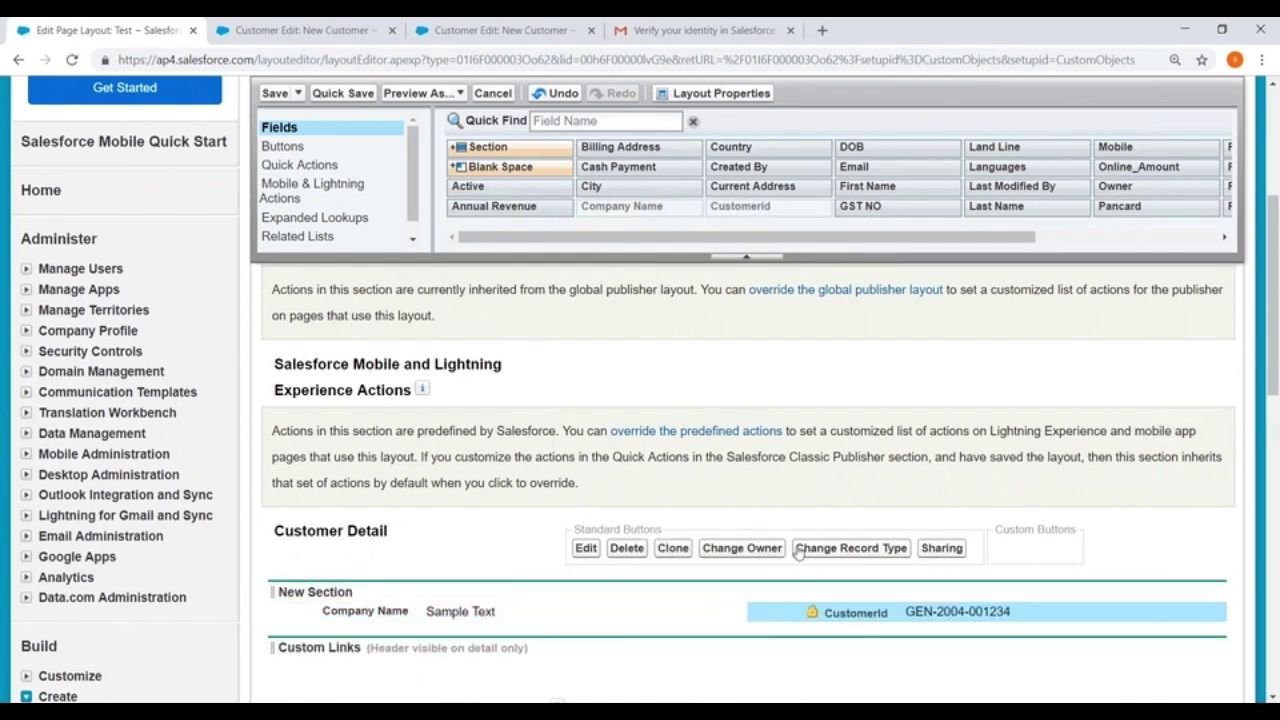
Add Submit for Approval to the standard buttons and remove Change Record Type
click(306, 149)
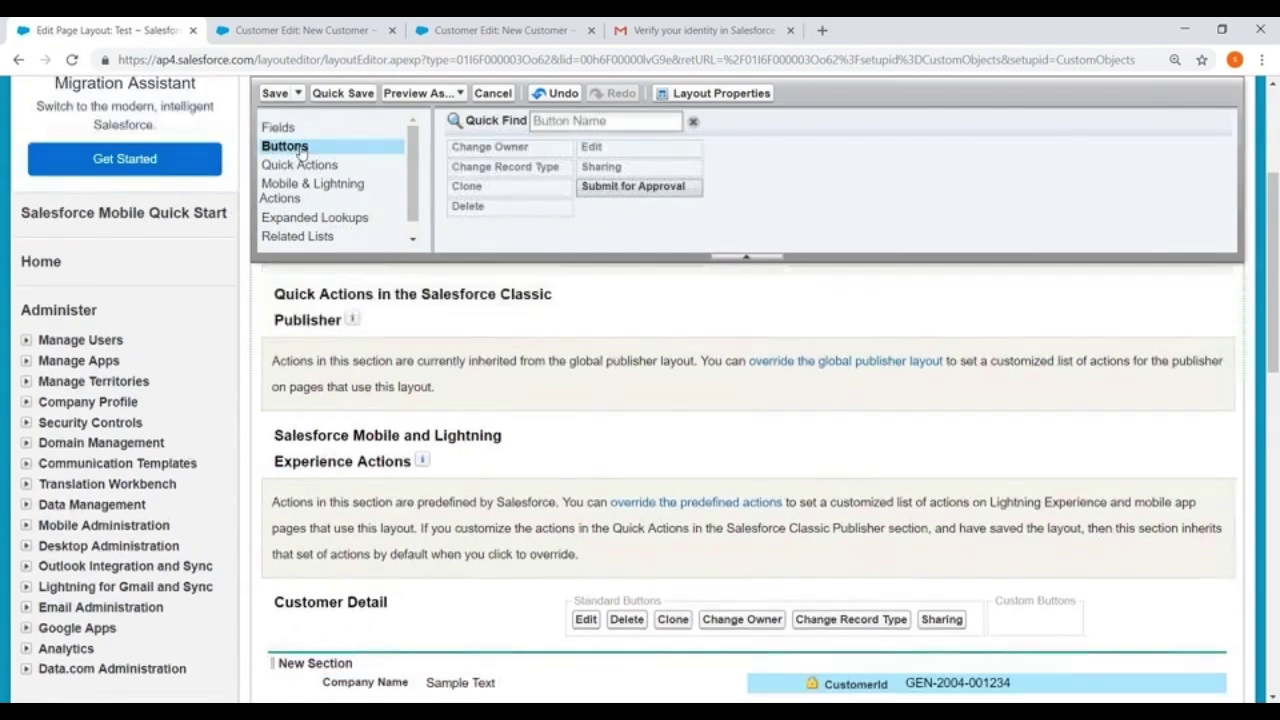
scroll(517, 294, down, 3)
drag(640, 186, 928, 389)
drag(845, 385, 483, 208)
Add the Activity History, Notes & Attachments and Loans related lists to the layout
scroll(305, 220, down, 1)
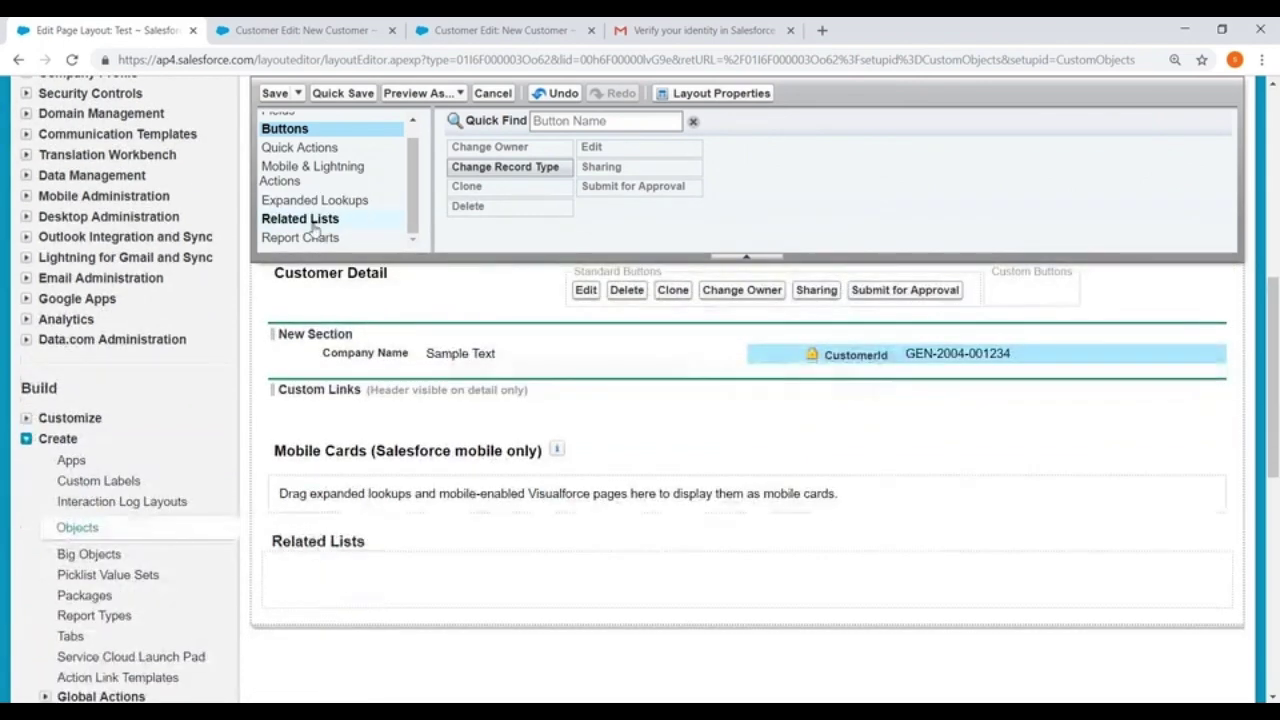
click(300, 219)
drag(499, 146, 529, 229)
drag(594, 178, 420, 430)
drag(597, 167, 330, 490)
scroll(363, 397, down, 3)
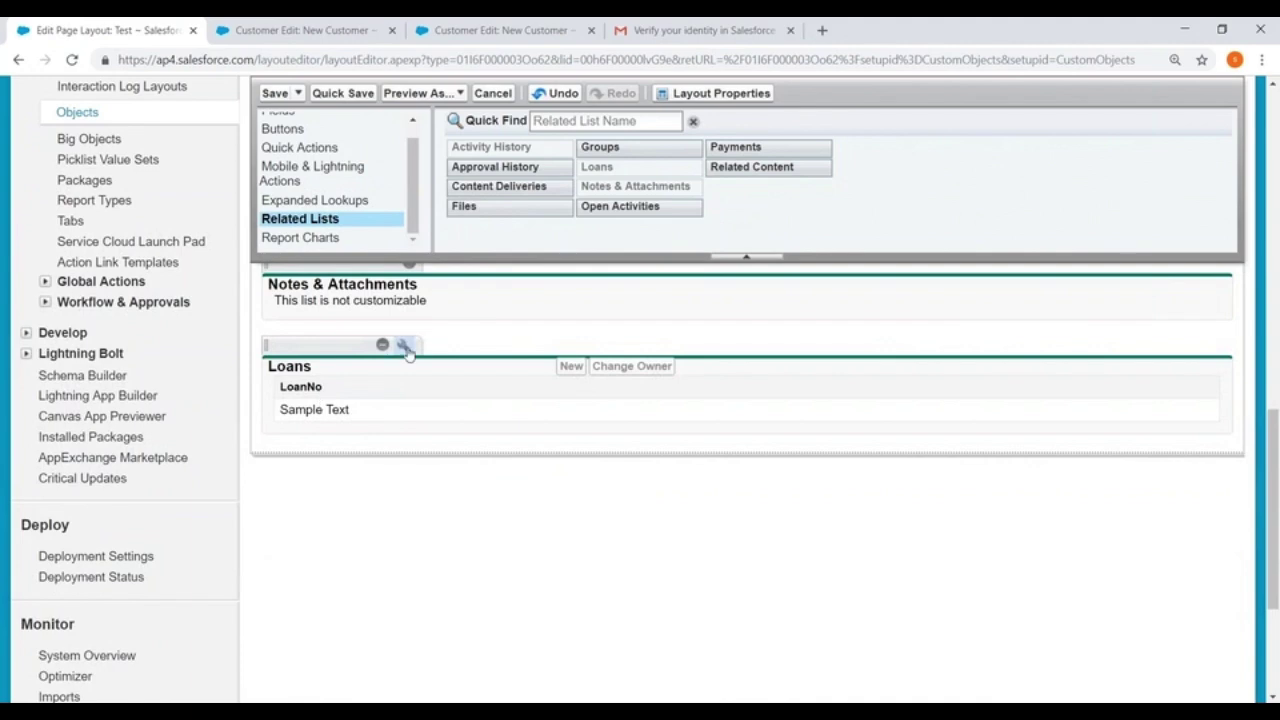
Add Applied Amount and Applied Date as columns of the Loans related list
click(405, 346)
drag(410, 343, 603, 351)
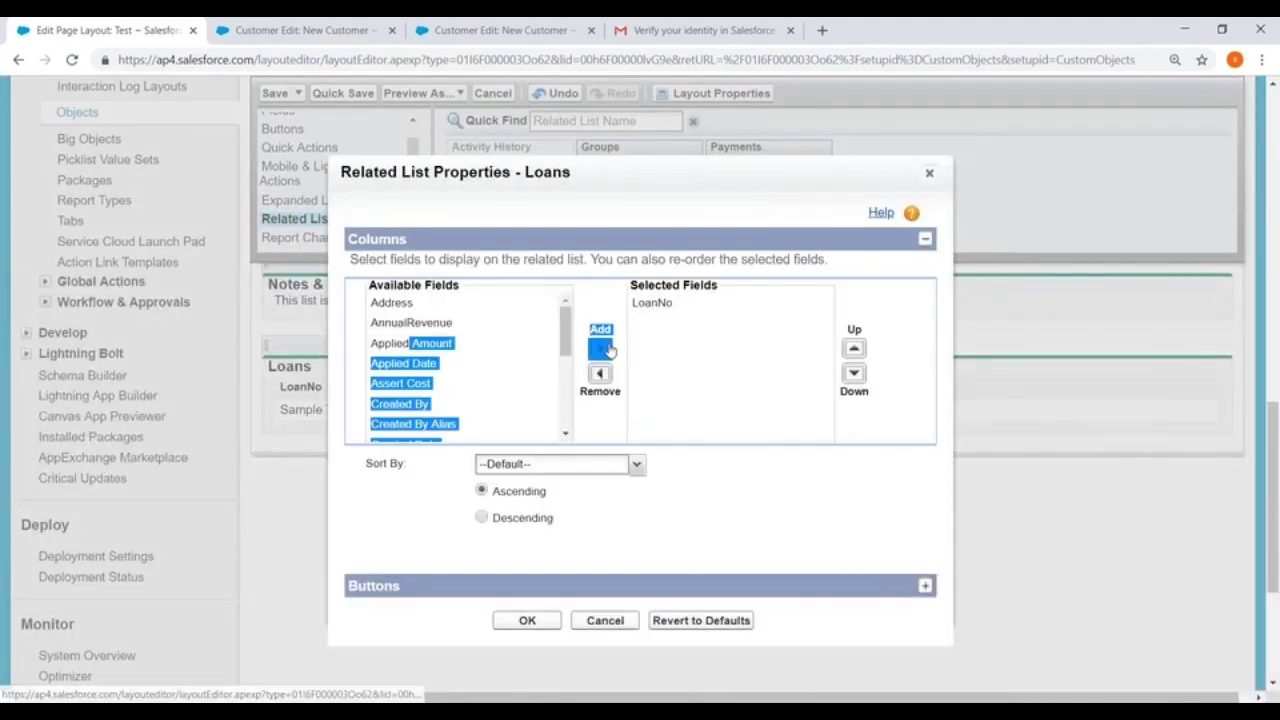
click(517, 366)
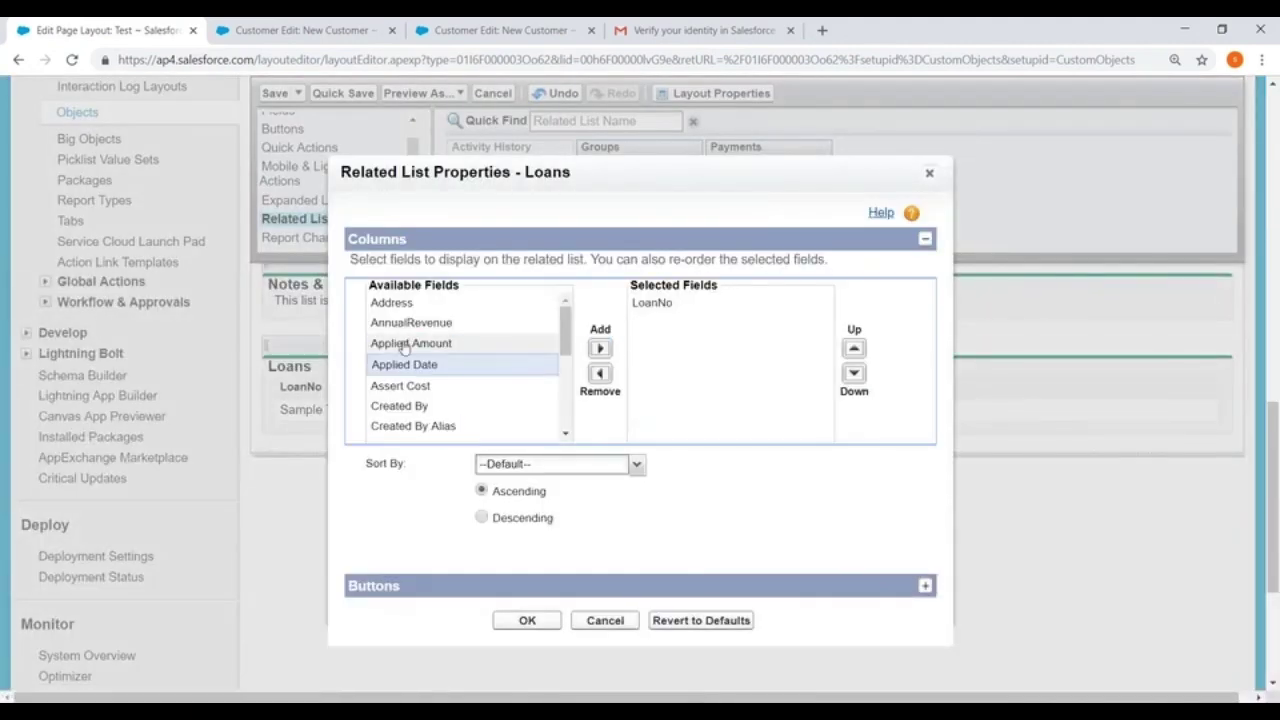
click(420, 343)
click(600, 348)
click(405, 343)
click(600, 348)
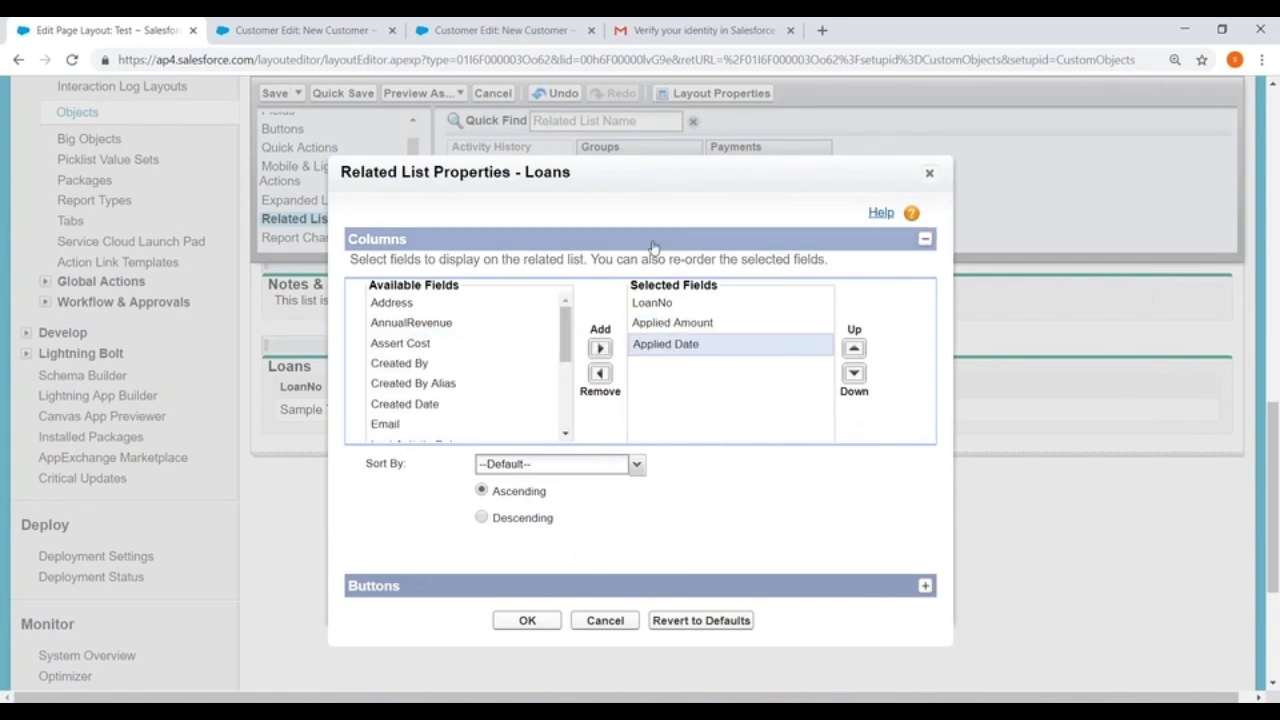
click(529, 620)
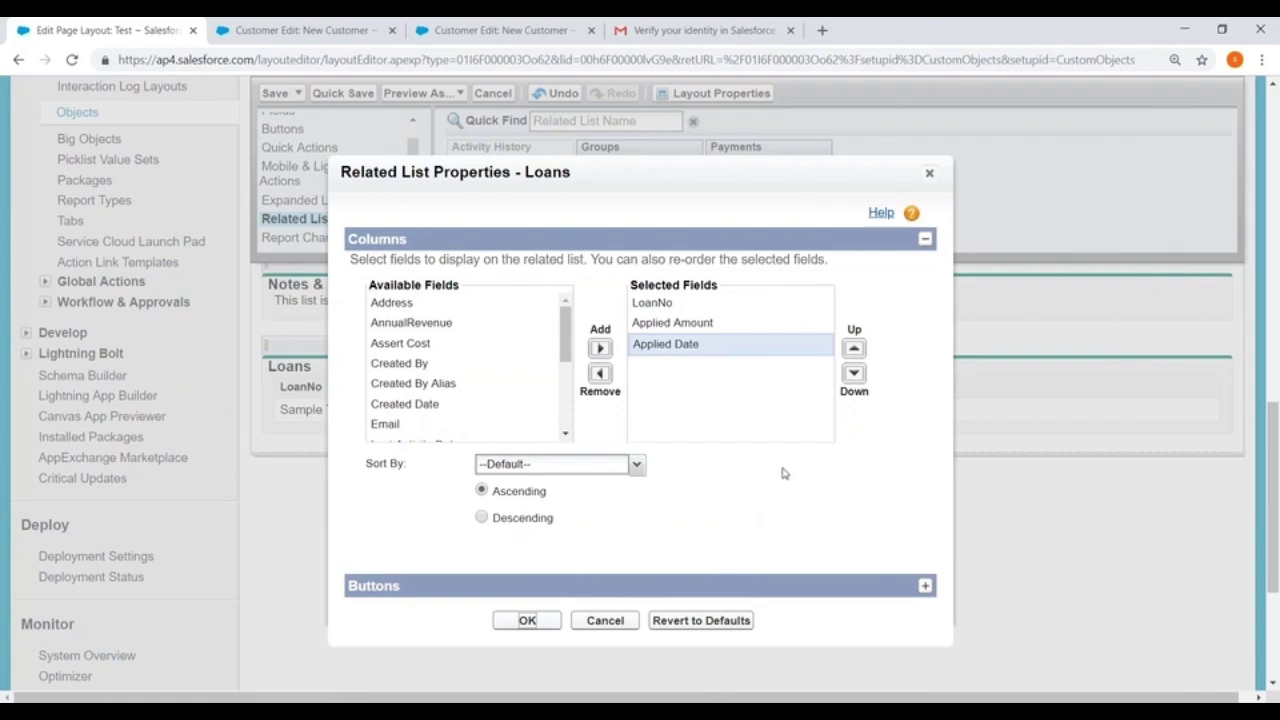
click(522, 623)
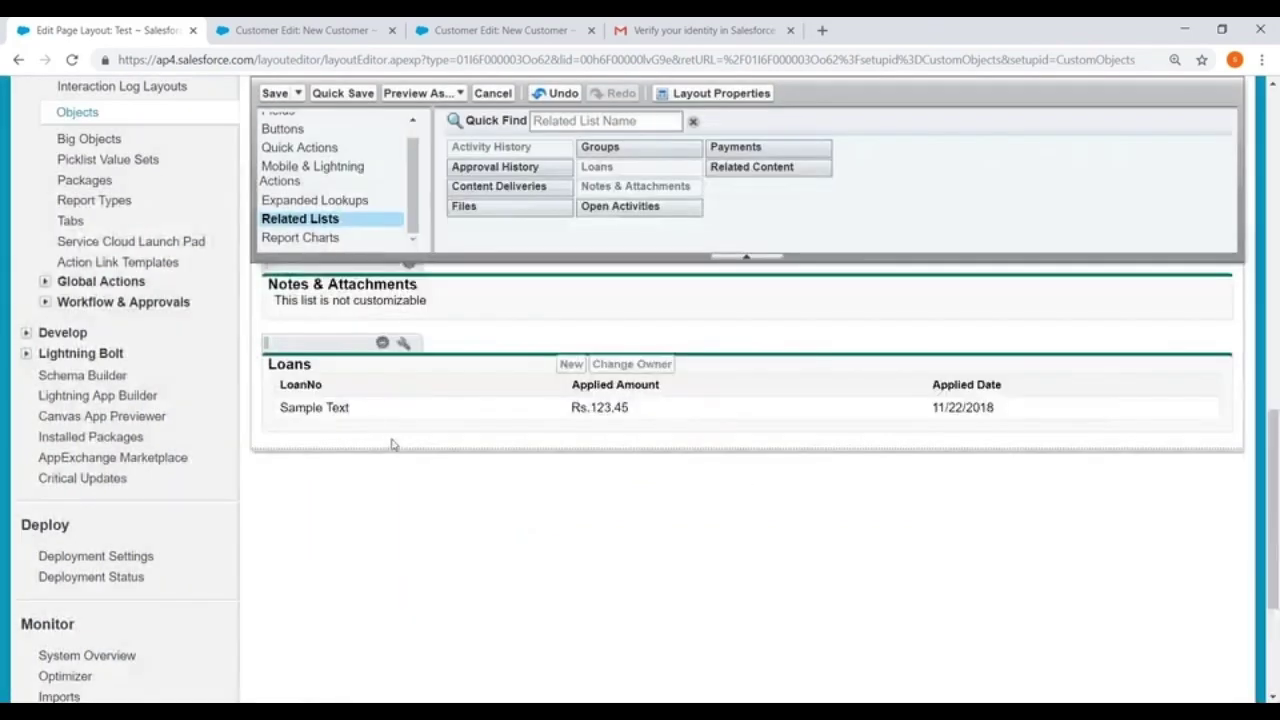
Save the Test layout and apply the related list changes to all users
scroll(374, 417, up, 2)
click(275, 93)
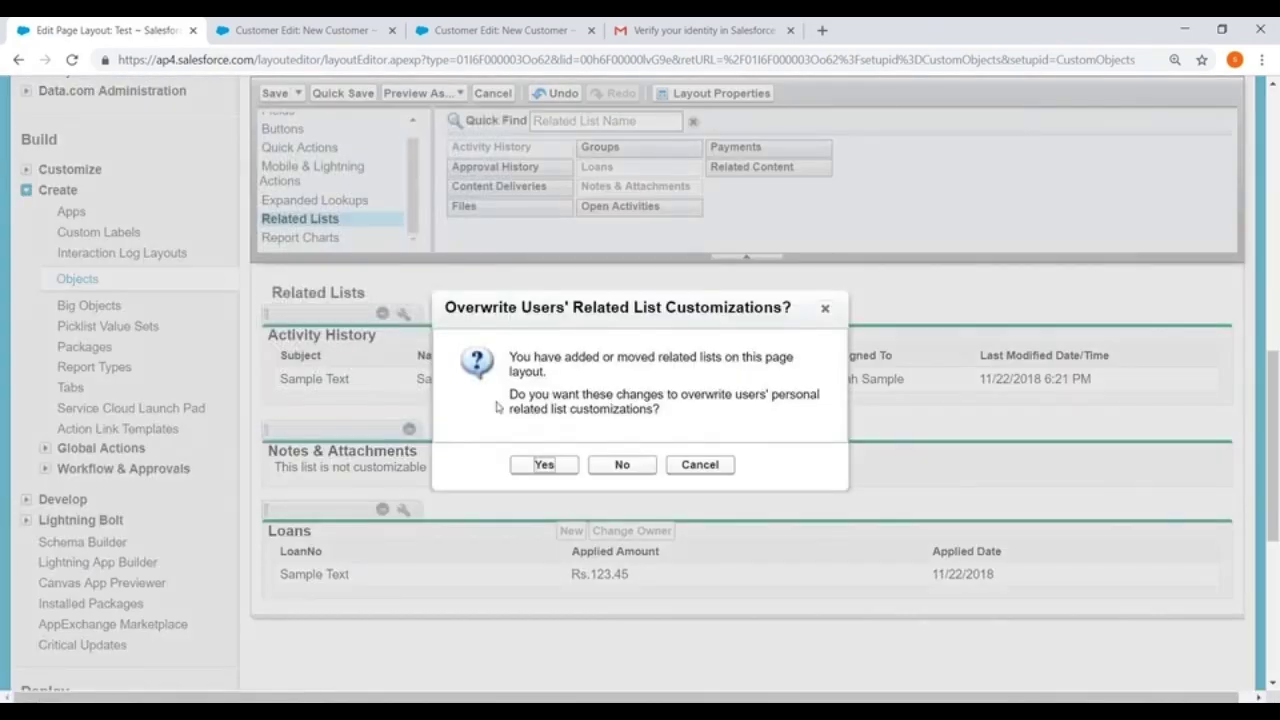
click(546, 466)
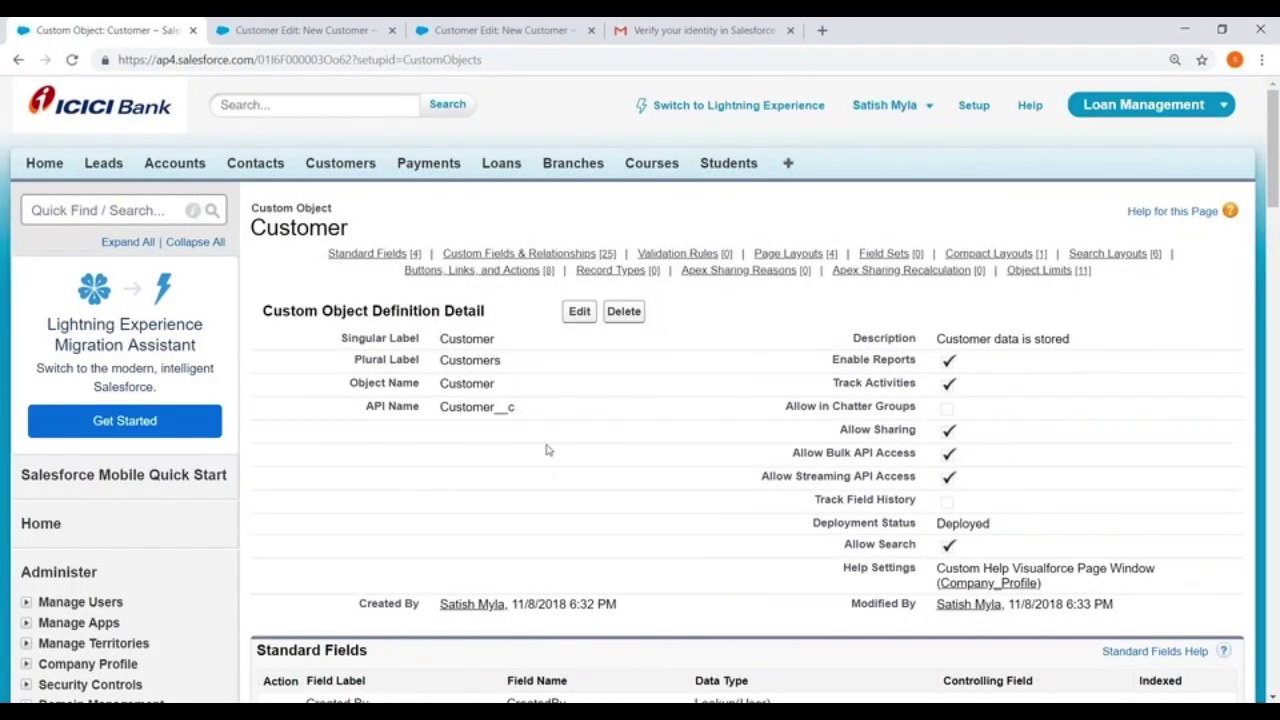
Scroll down the Customer object page and open its page layout assignments
scroll(585, 342, down, 1)
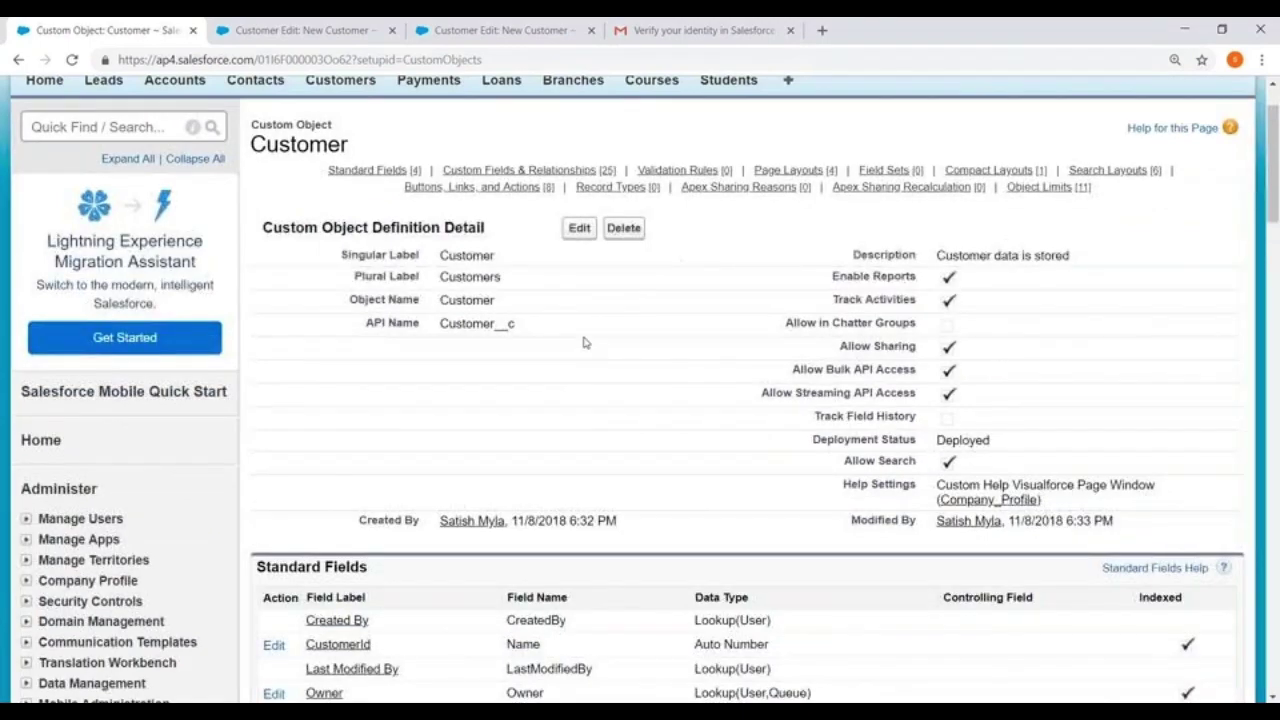
scroll(585, 342, down, 1)
scroll(585, 343, up, 2)
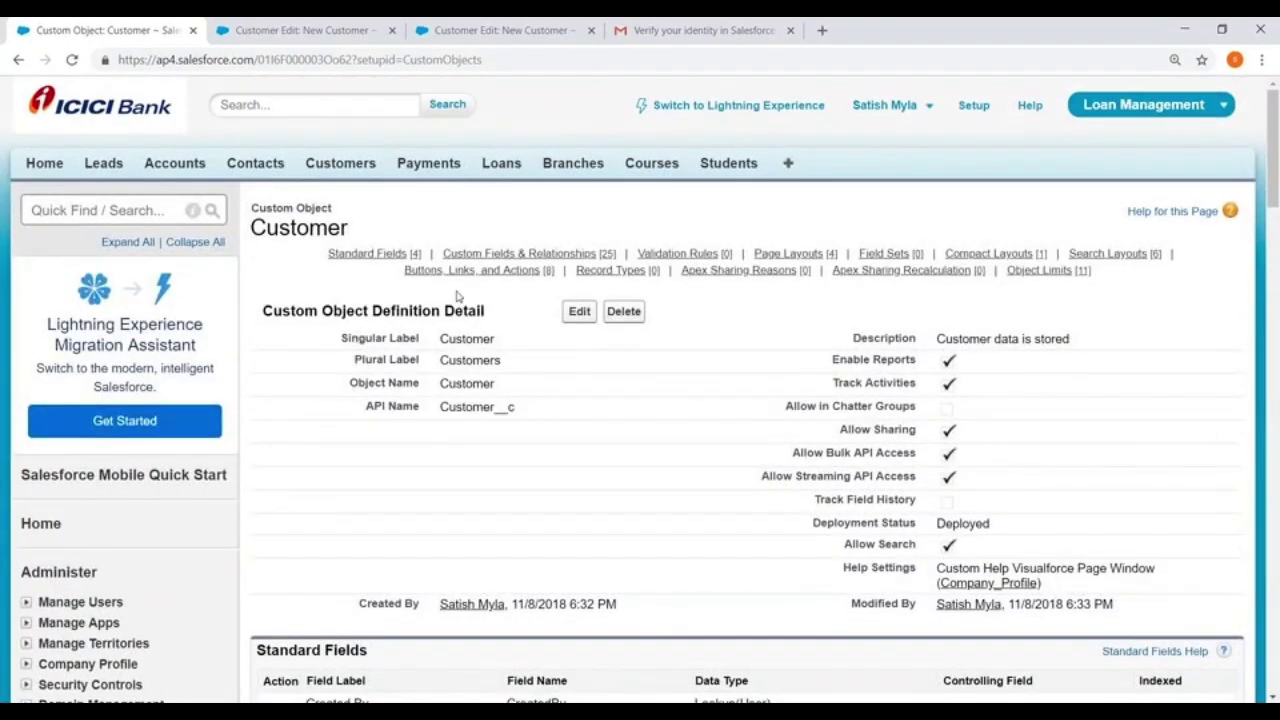
scroll(419, 404, down, 7)
scroll(440, 380, down, 5)
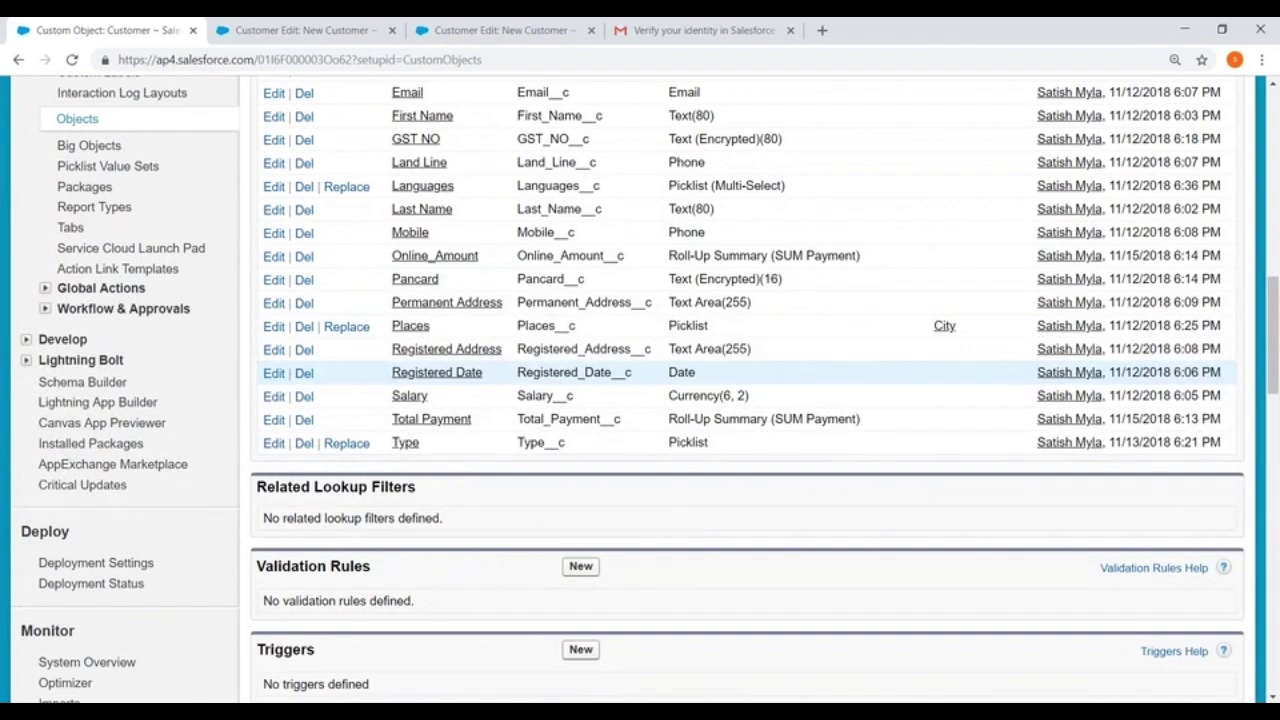
scroll(440, 380, down, 2)
scroll(634, 336, down, 3)
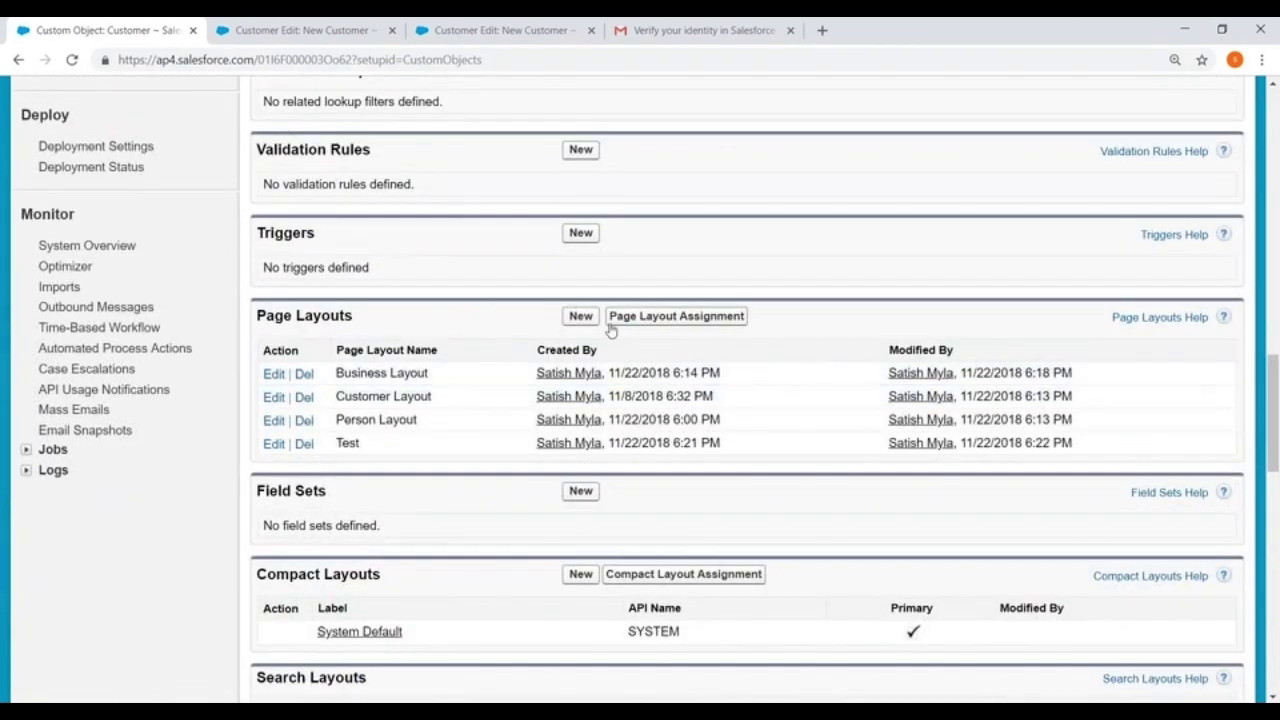
click(677, 318)
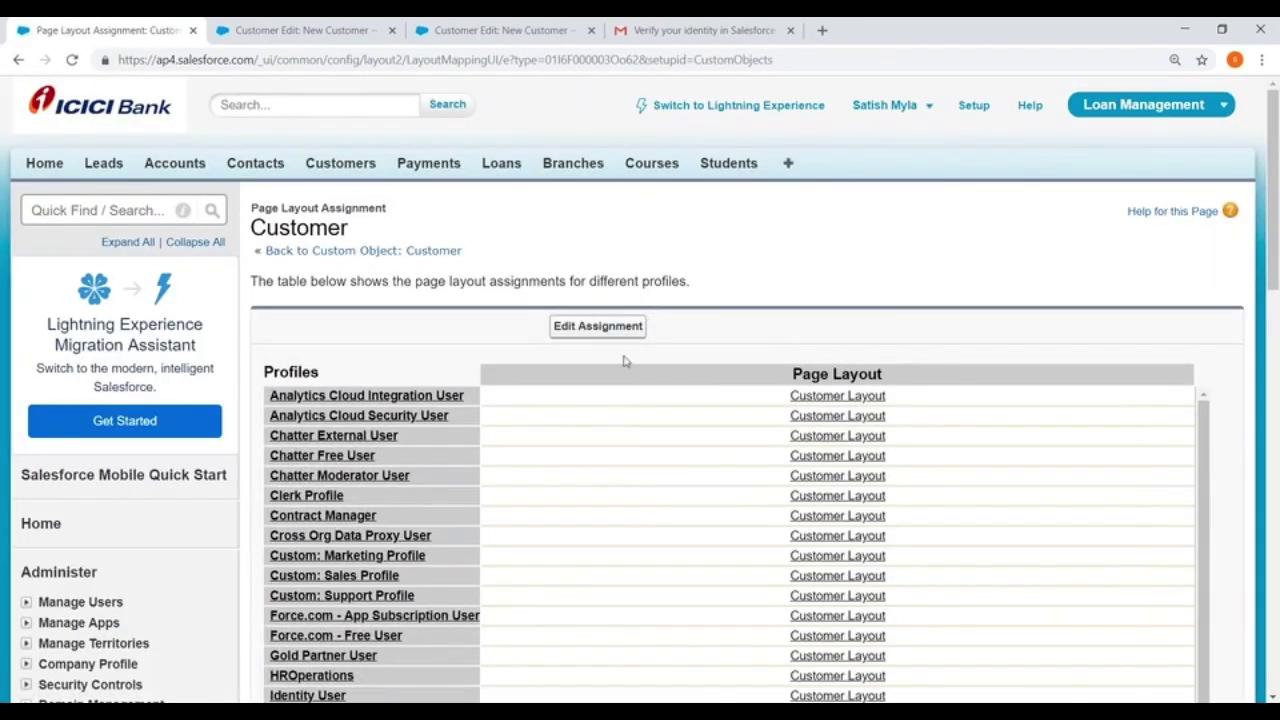
Return to the Customer object's setup page, then switch to the New Customer form tab
scroll(435, 394, down, 5)
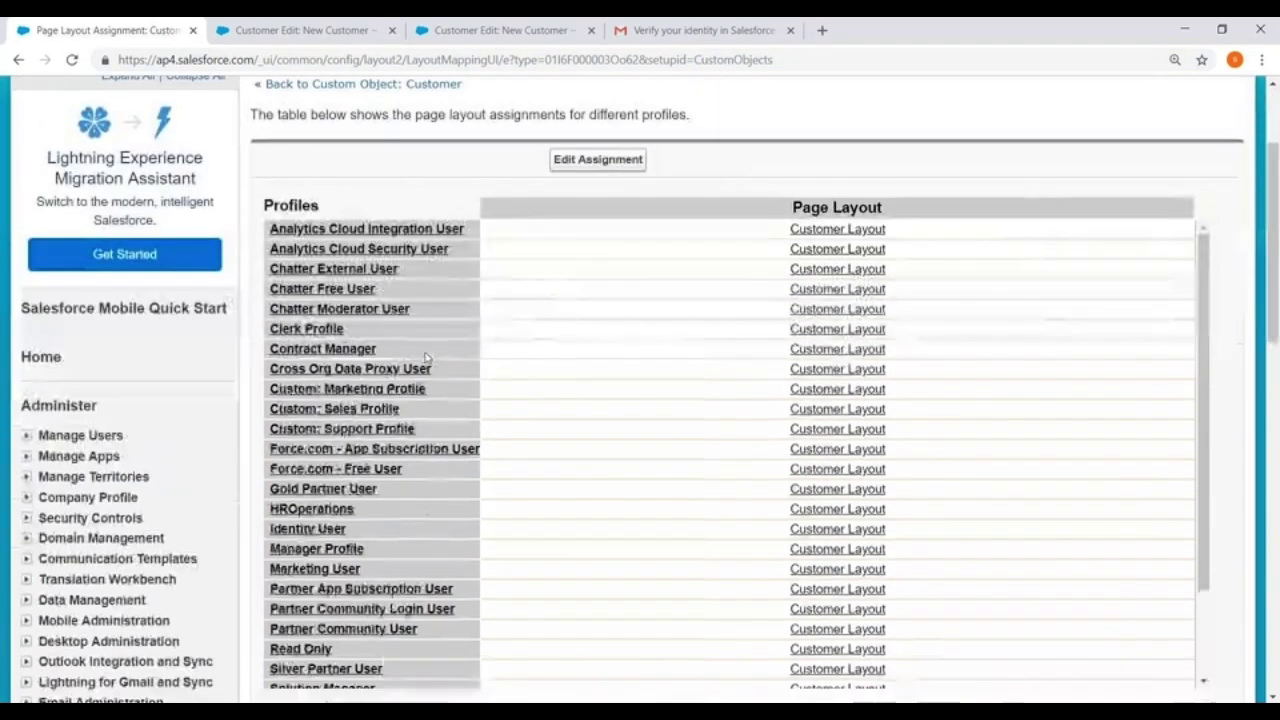
scroll(614, 394, up, 3)
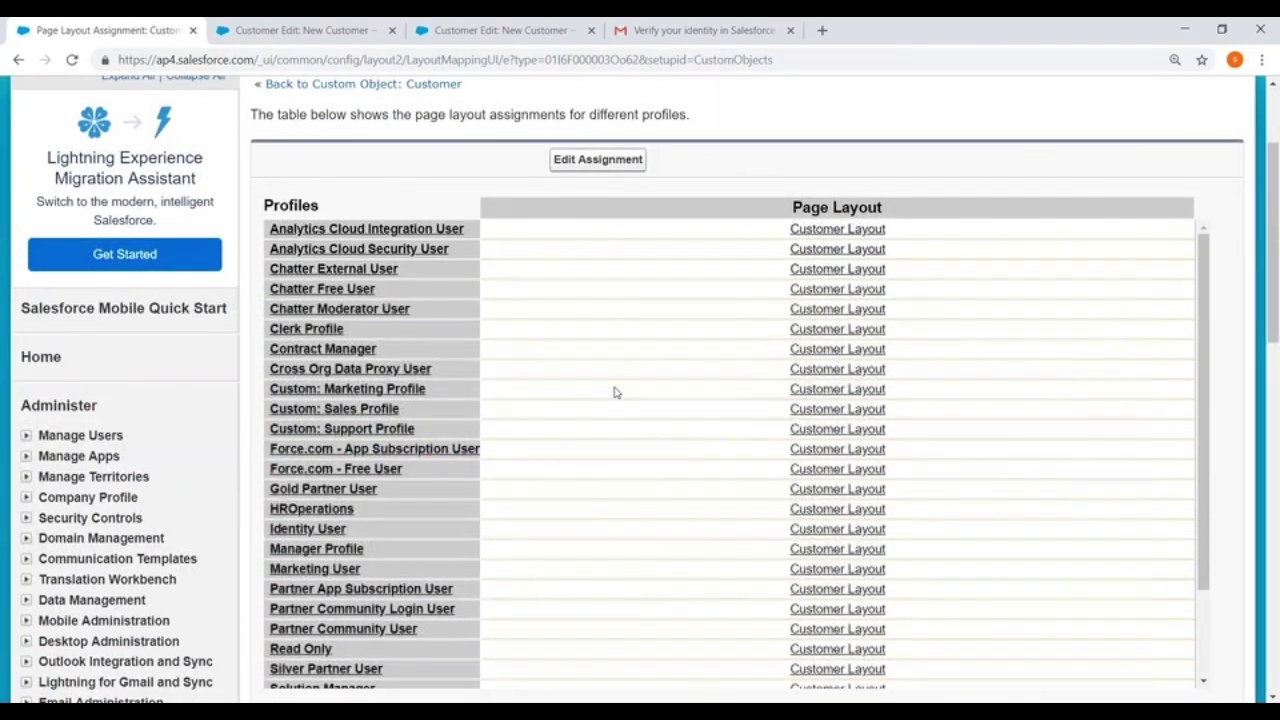
click(16, 61)
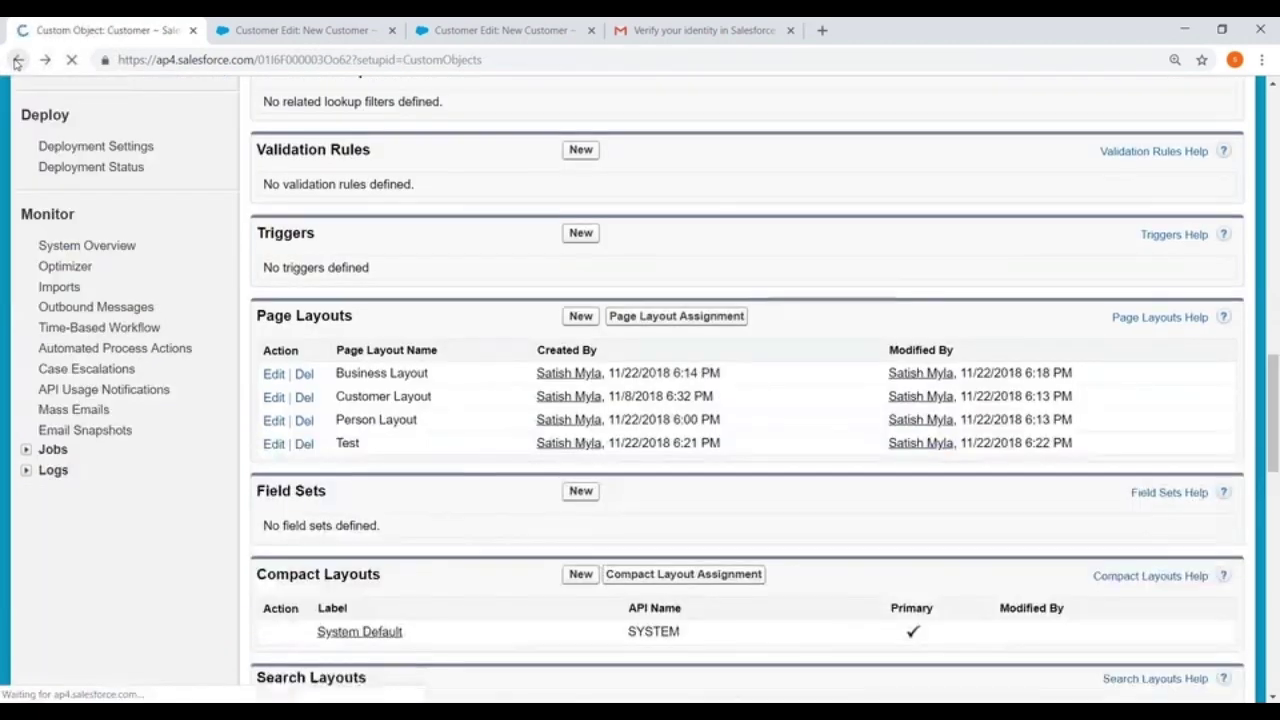
scroll(413, 328, down, 1)
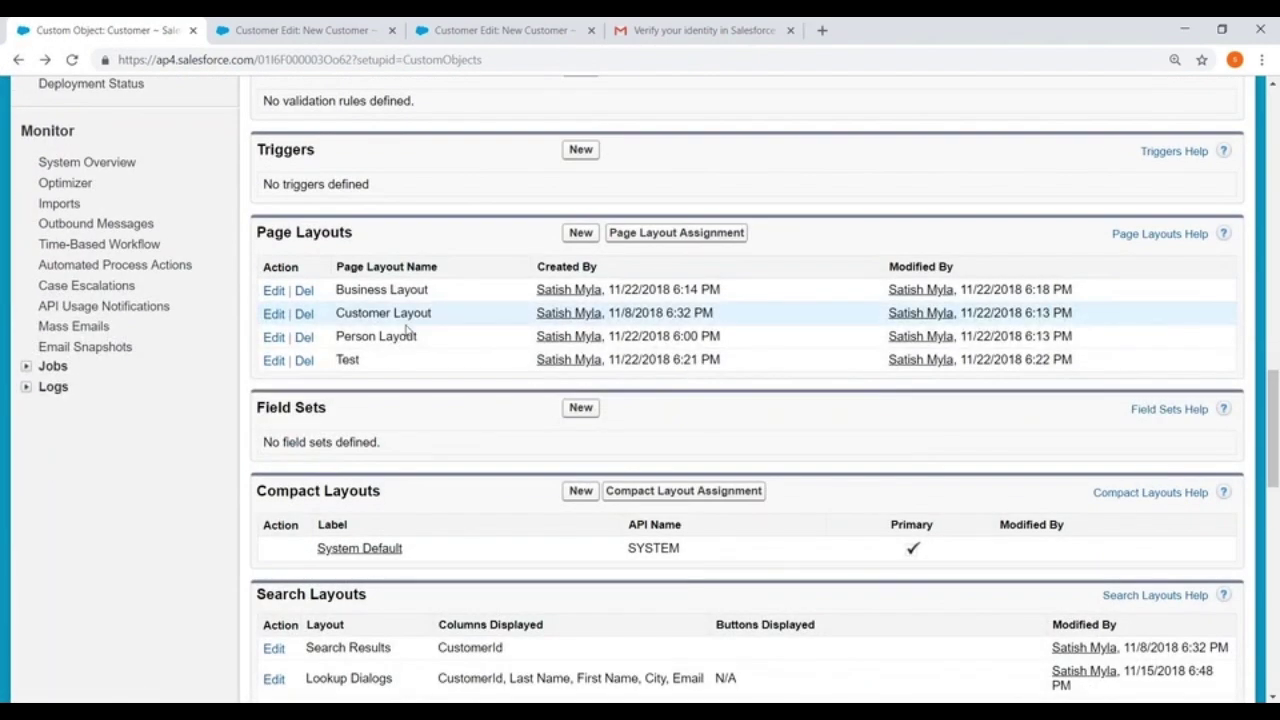
click(292, 30)
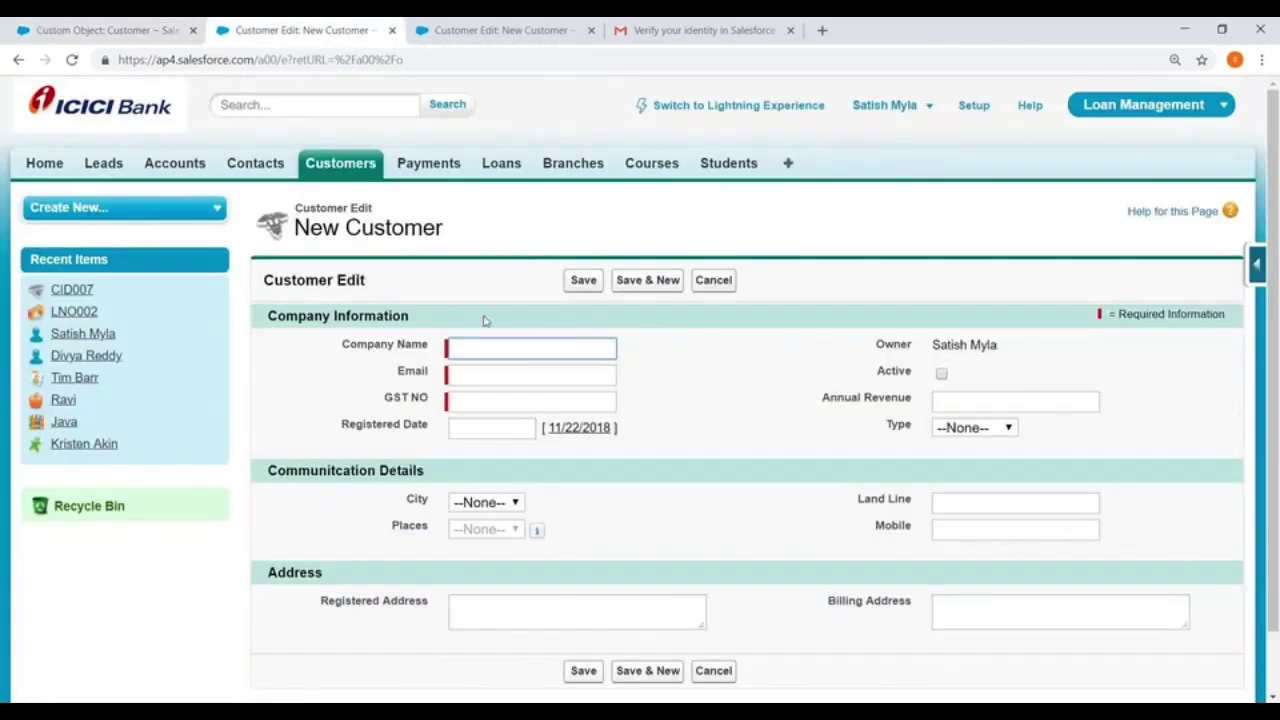
Enter Company Name Wipro, the e-mail, the GST number, Registered Date 11/22/2018, and tick Active
text(Wipro)
click(474, 371)
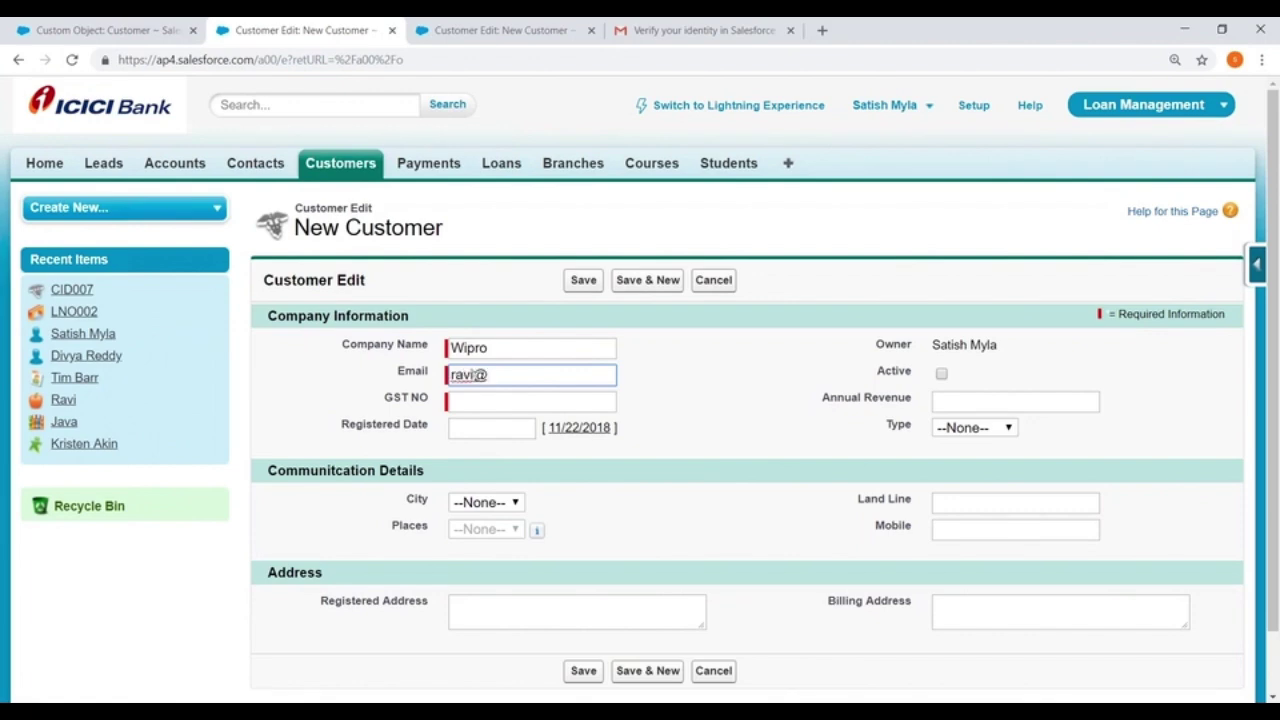
click(487, 409)
text(123566777)
click(494, 430)
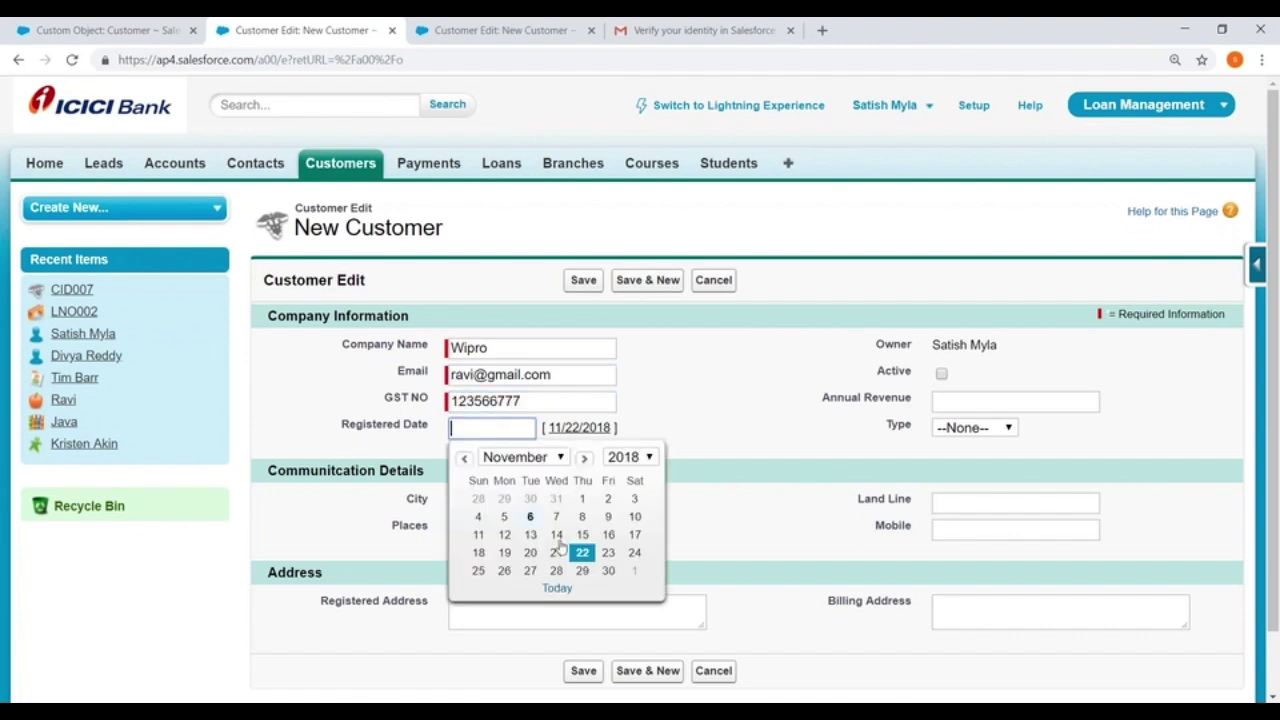
click(582, 552)
click(941, 373)
Set annual revenue 10000000, Type Corporate, City Che and Places Thambaram
click(955, 398)
text(10000000)
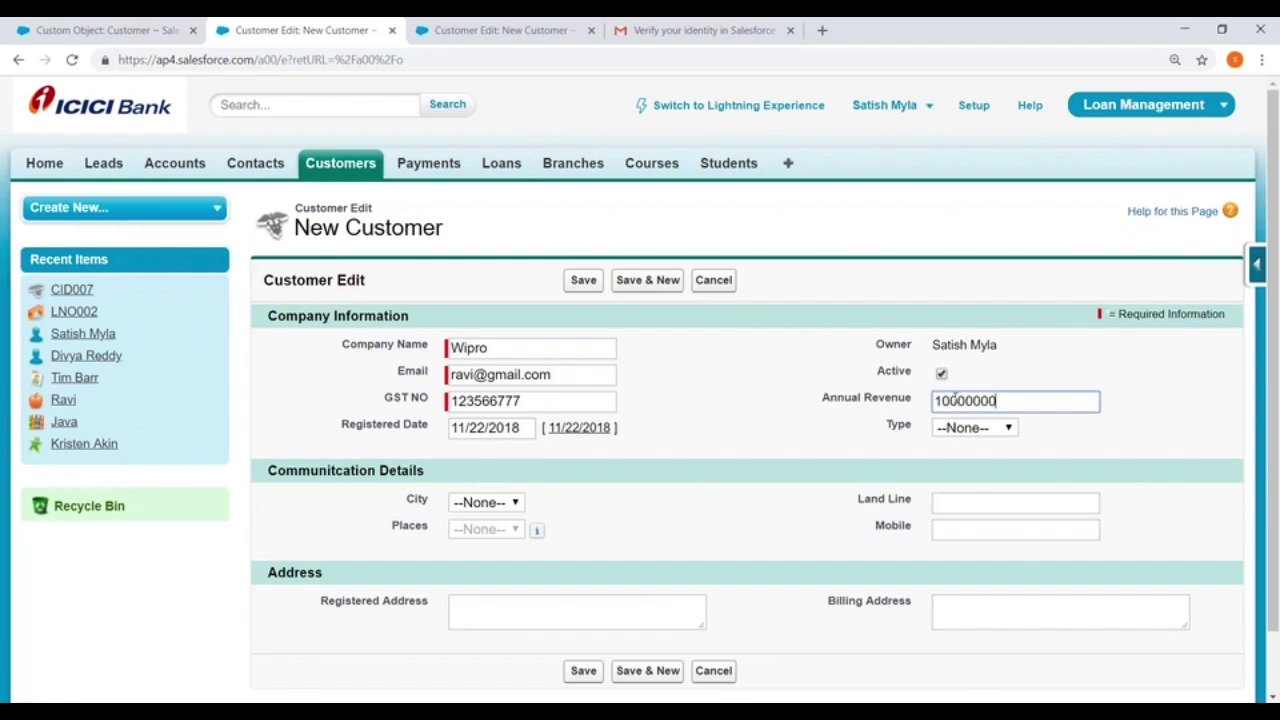
click(975, 427)
click(960, 500)
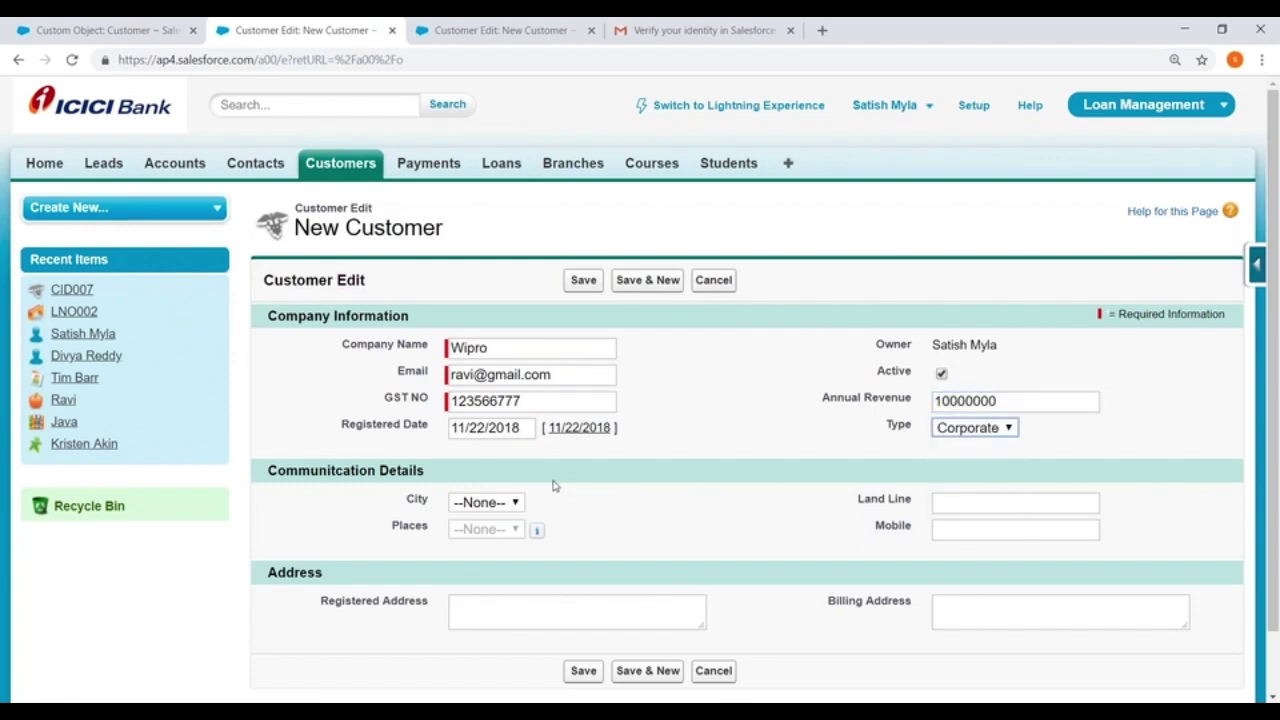
scroll(553, 485, down, 1)
click(486, 433)
click(468, 507)
click(484, 460)
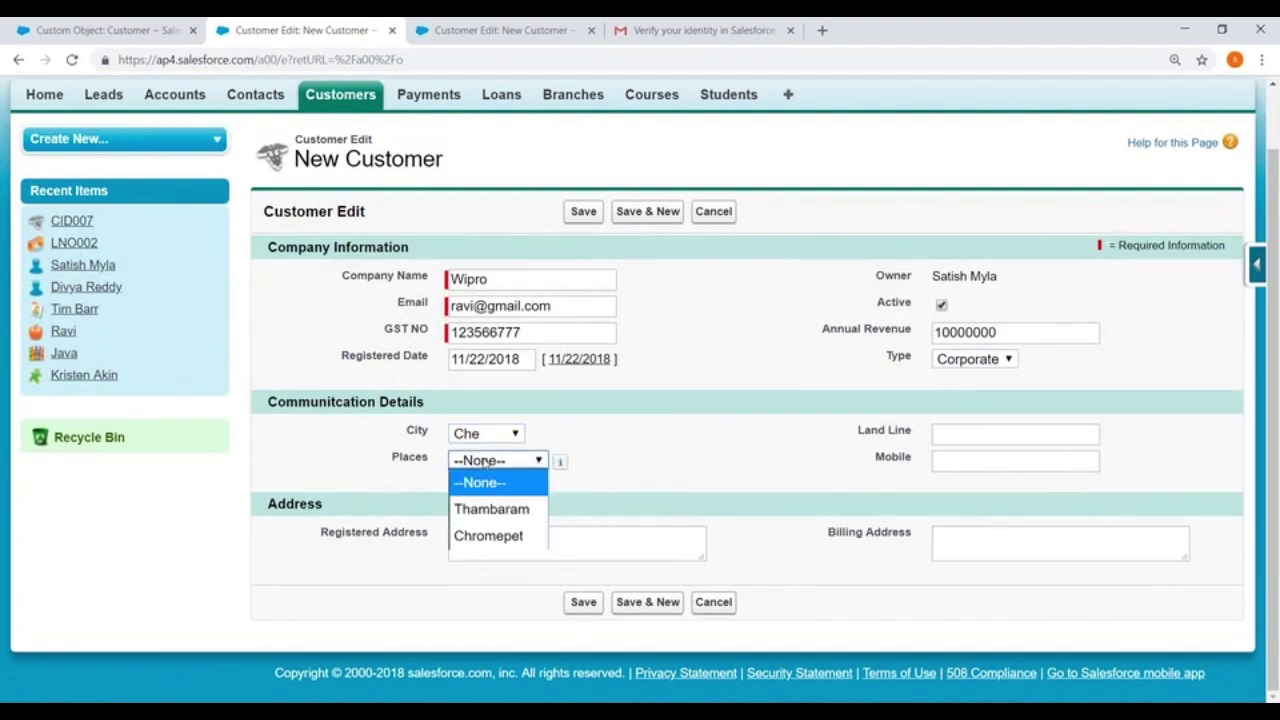
click(491, 509)
Fill in the land line and mobile numbers, Thambaram registered and billing addresses, and save
click(977, 433)
text(040-1234)
click(1000, 462)
text(9887777)
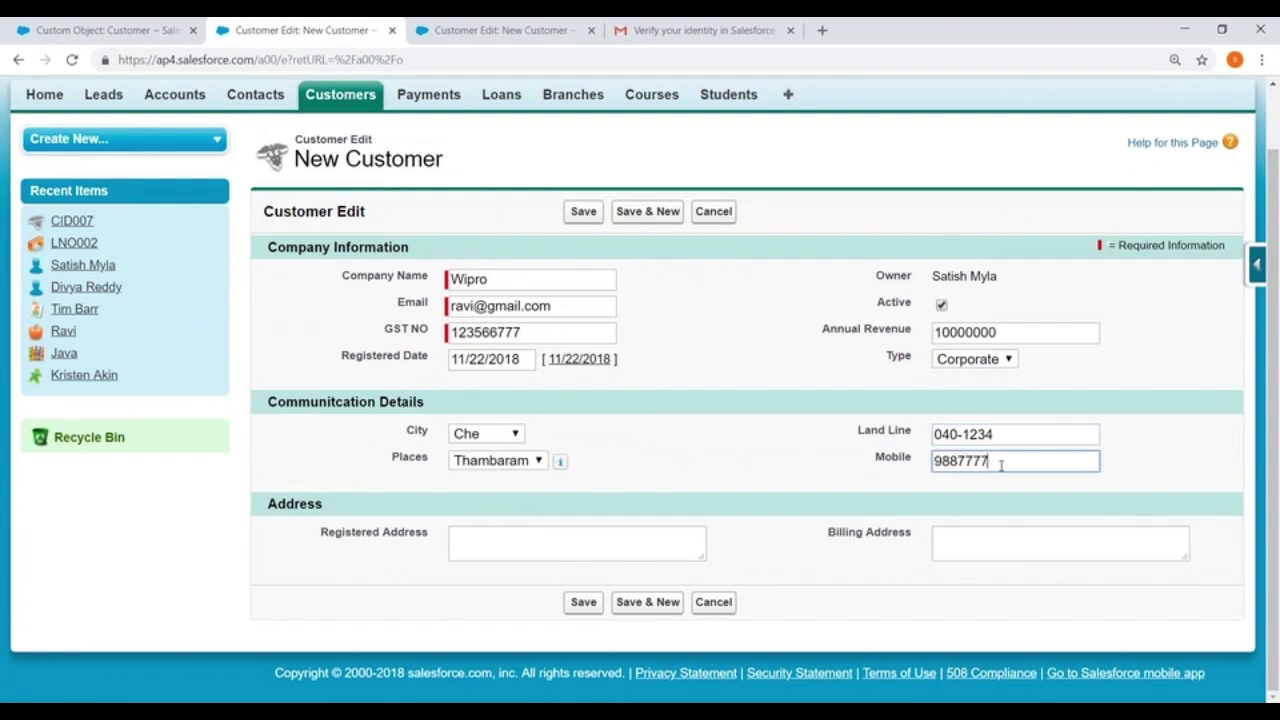
click(614, 535)
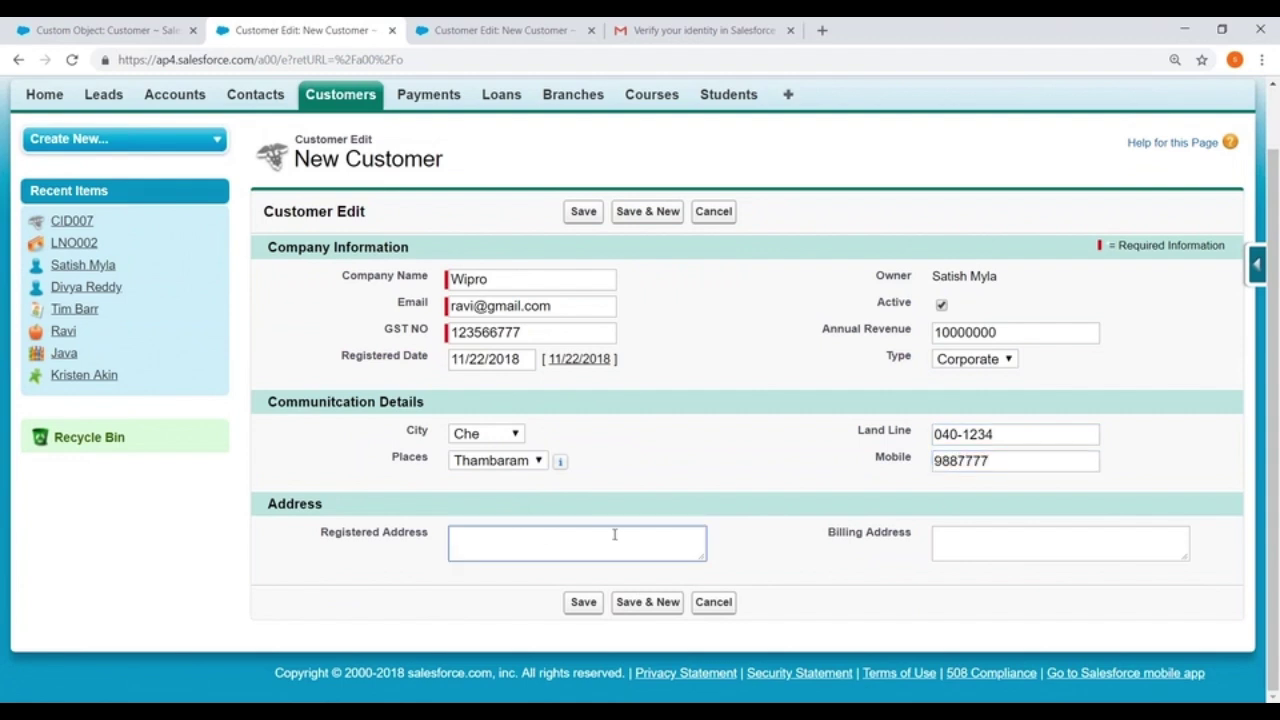
text(Thambaram)
click(1006, 537)
text(Tha)
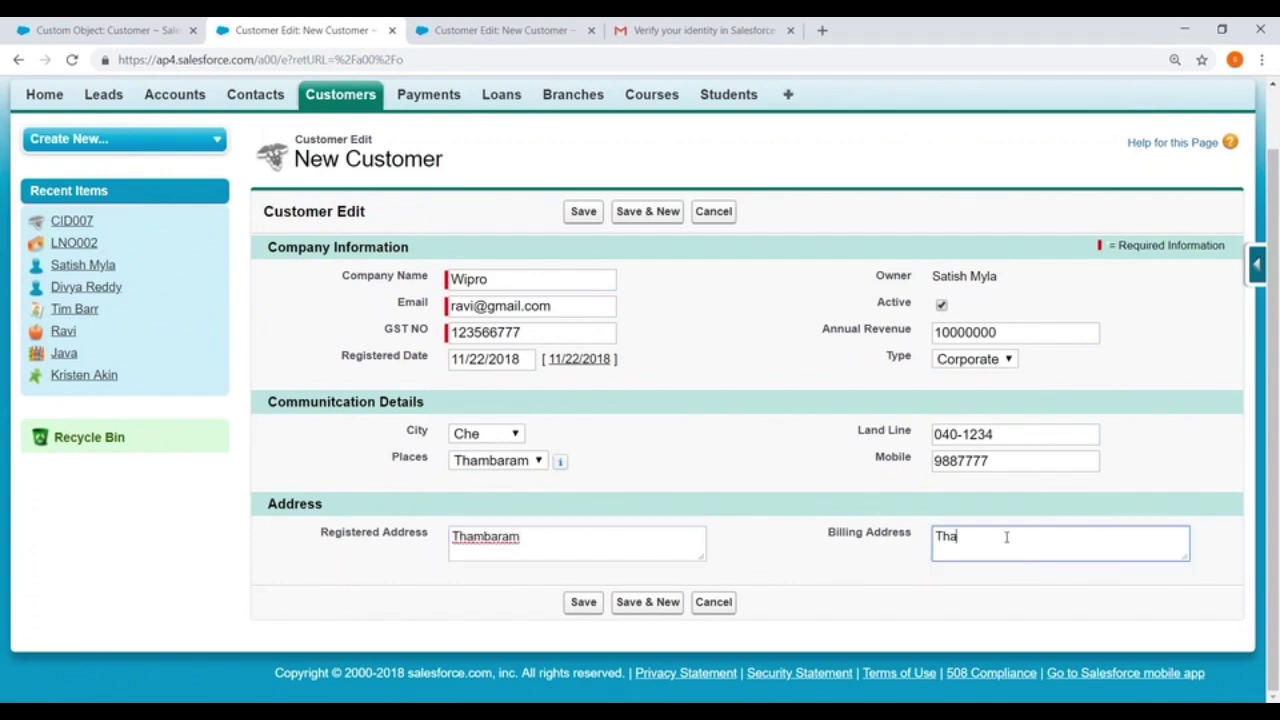
text(mbaram)
click(582, 602)
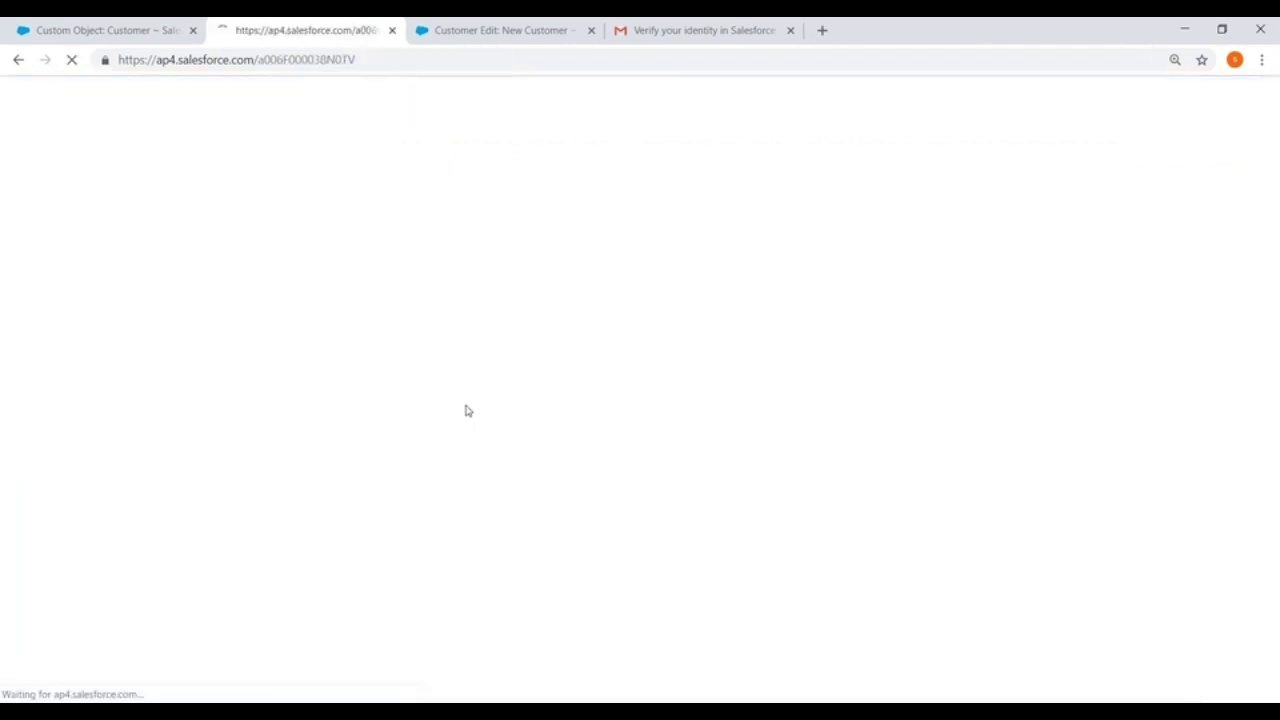
Scroll through the saved Wipro record CID008 and view its summary card from Recent Items
scroll(395, 330, down, 2)
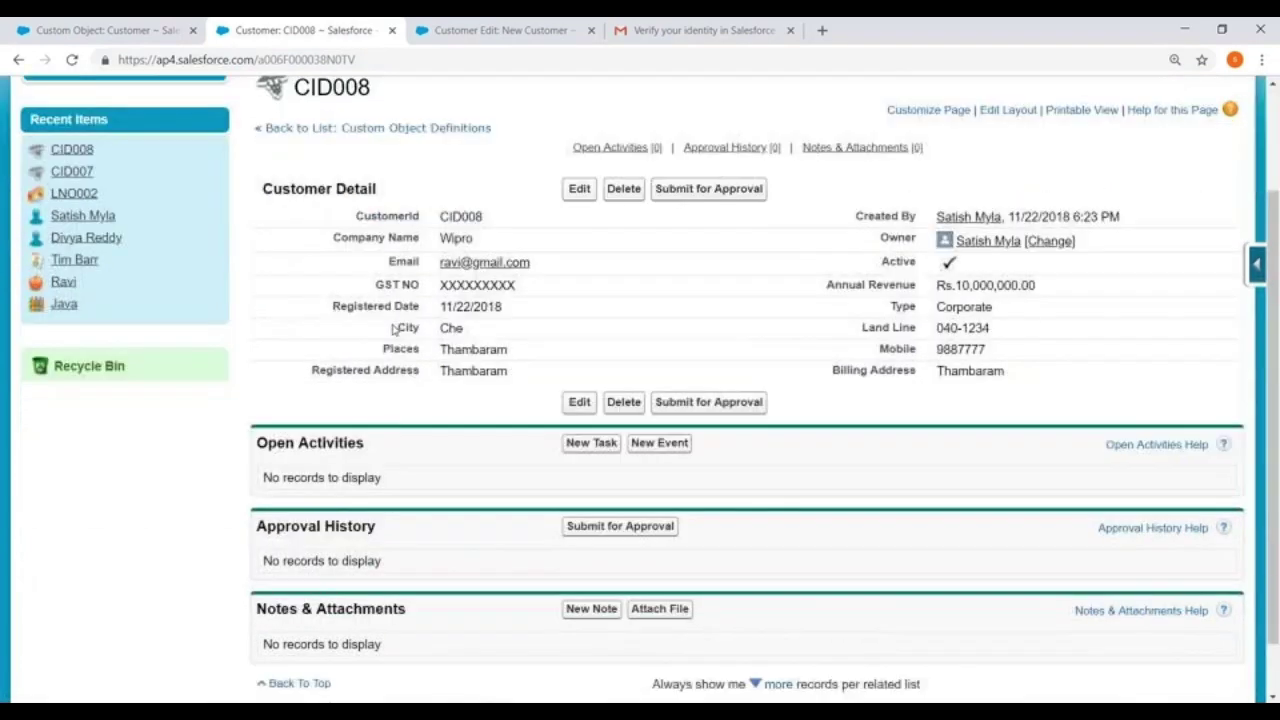
scroll(394, 329, down, 1)
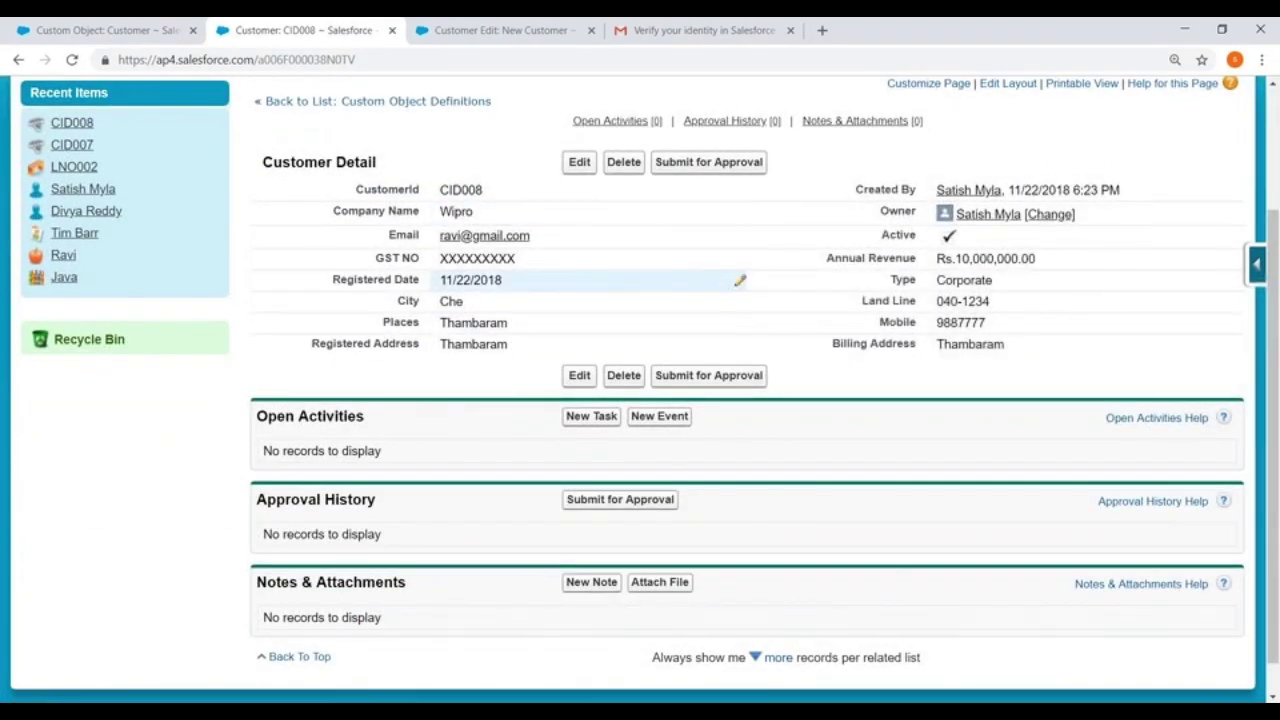
scroll(740, 281, up, 3)
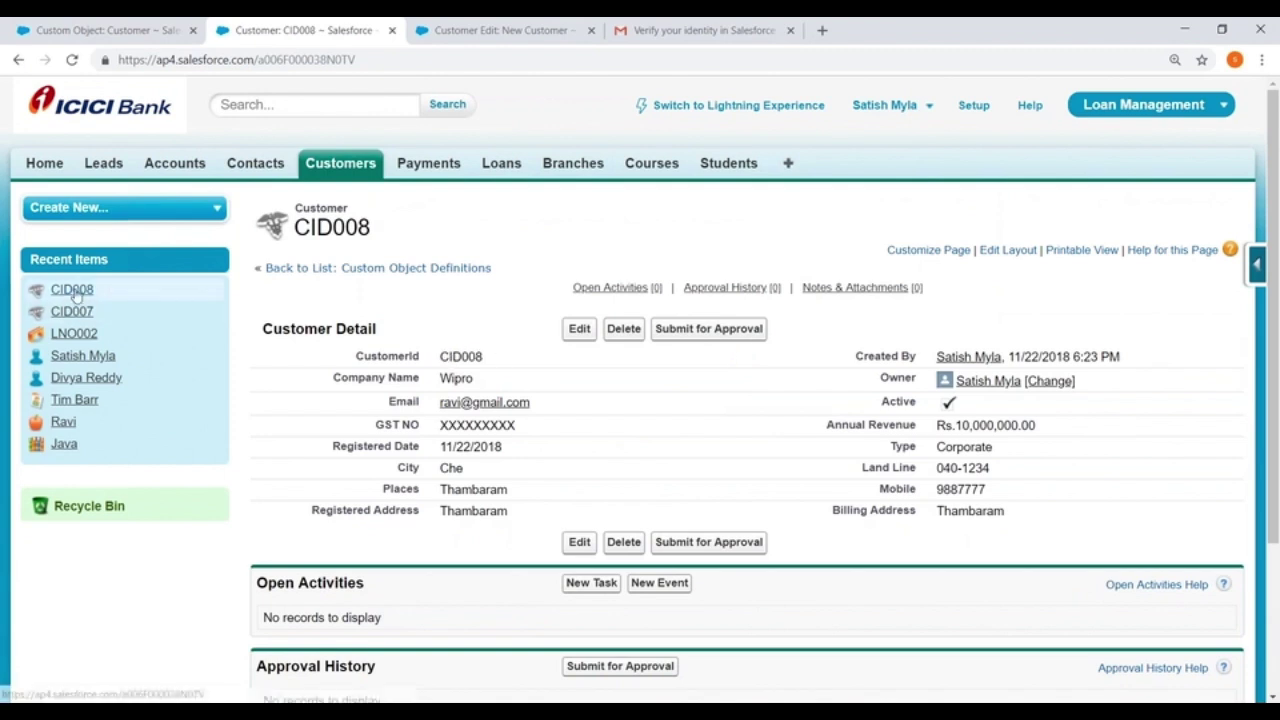
mouse_move(76, 295)
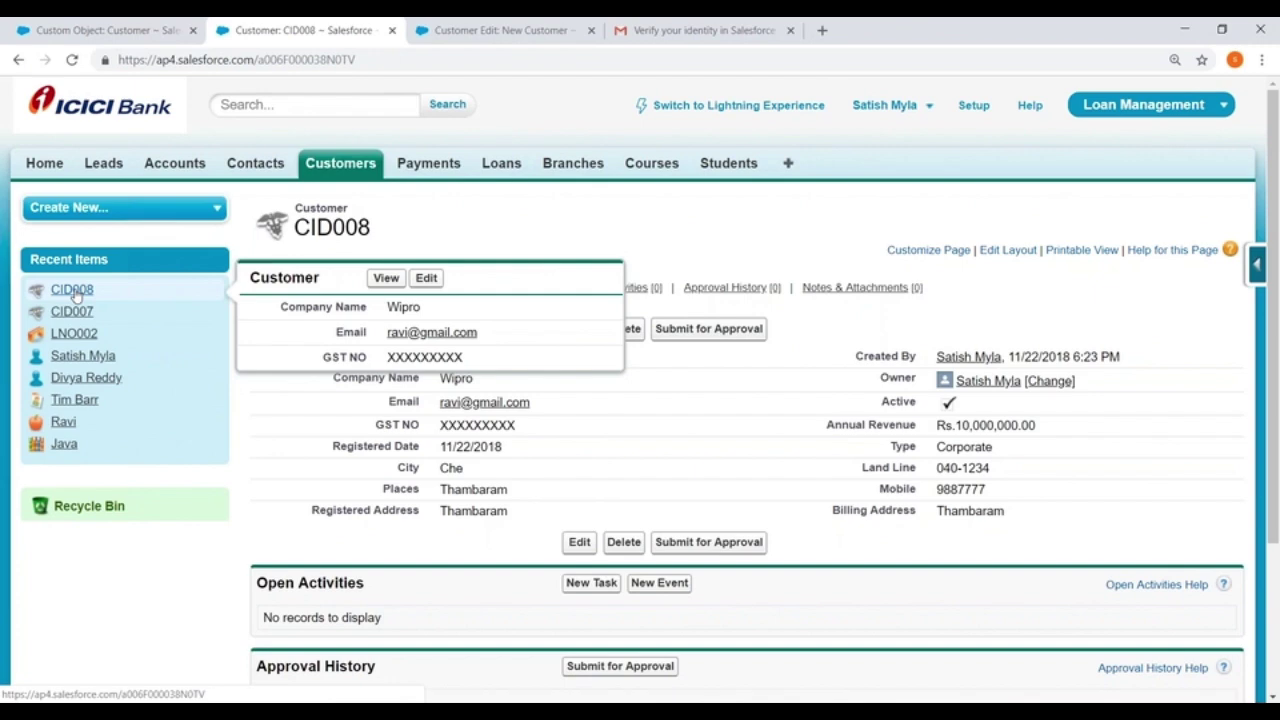
Return to the Customer object setup tab and edit the Business Layout
click(72, 28)
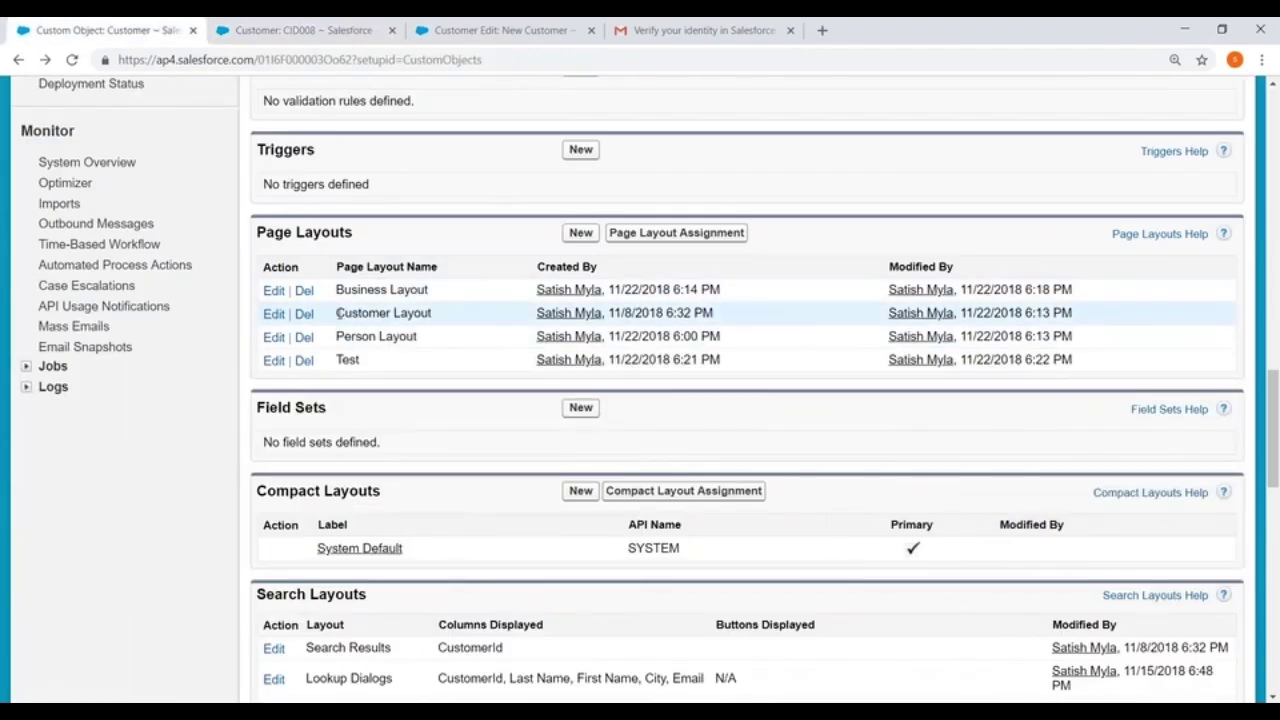
drag(337, 313, 461, 318)
drag(336, 291, 432, 294)
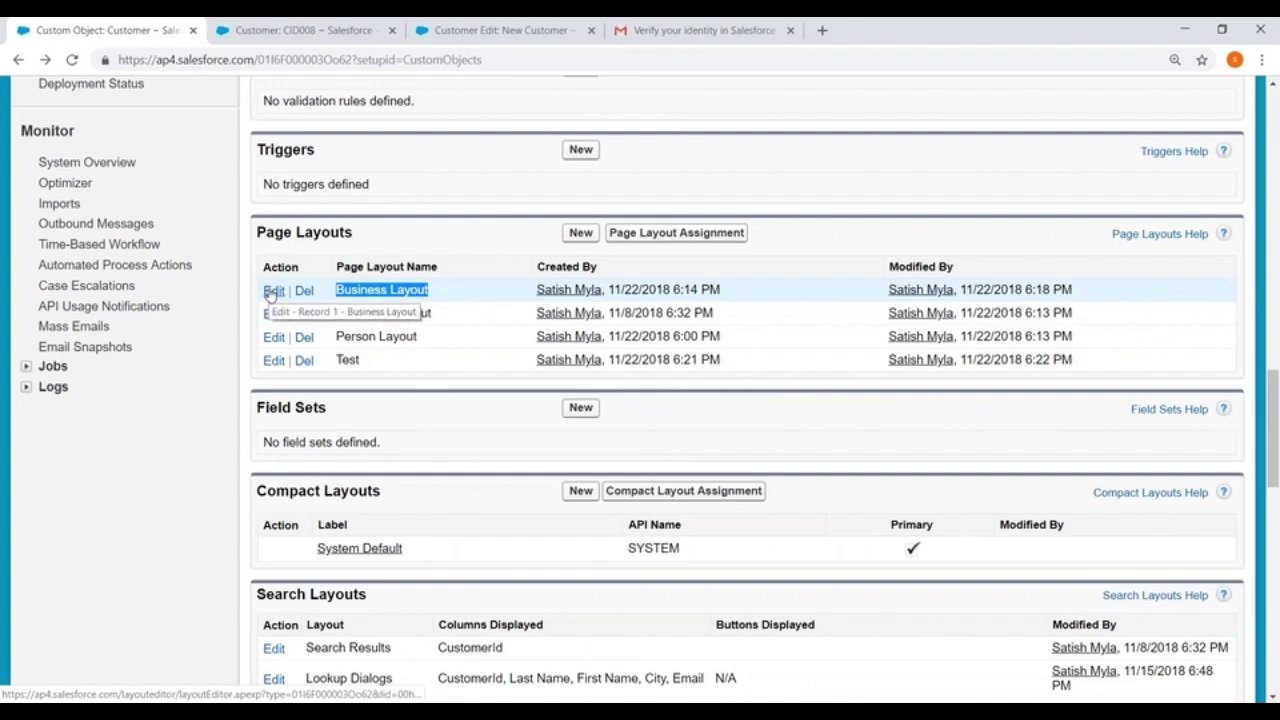
click(272, 291)
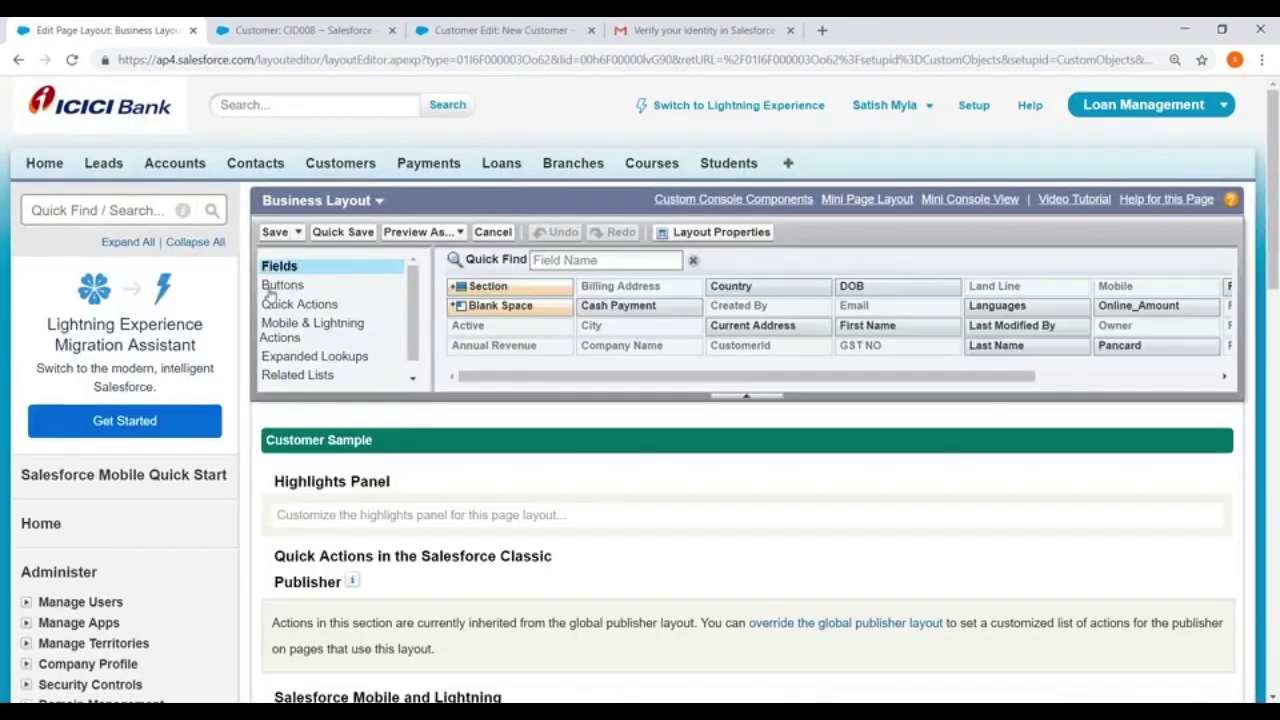
Add Type and City to the mini page layout under Company Name, then save the Business Layout
click(858, 201)
scroll(674, 337, down, 3)
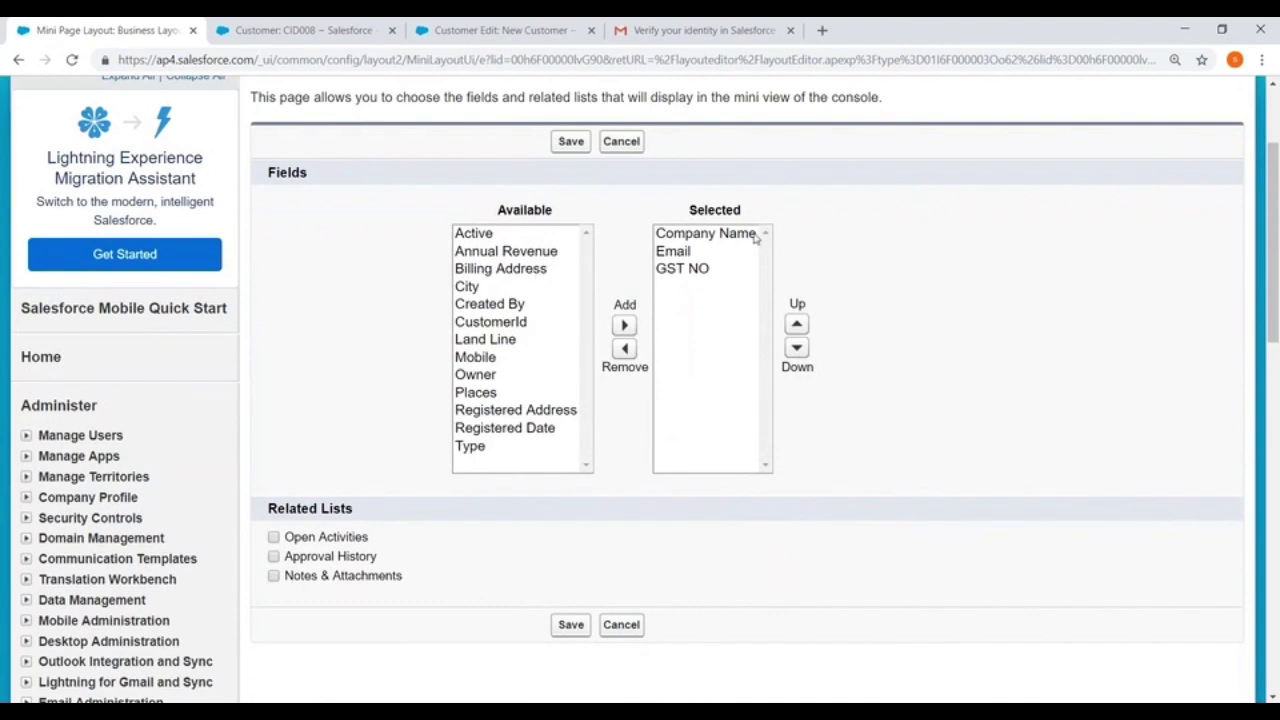
click(489, 447)
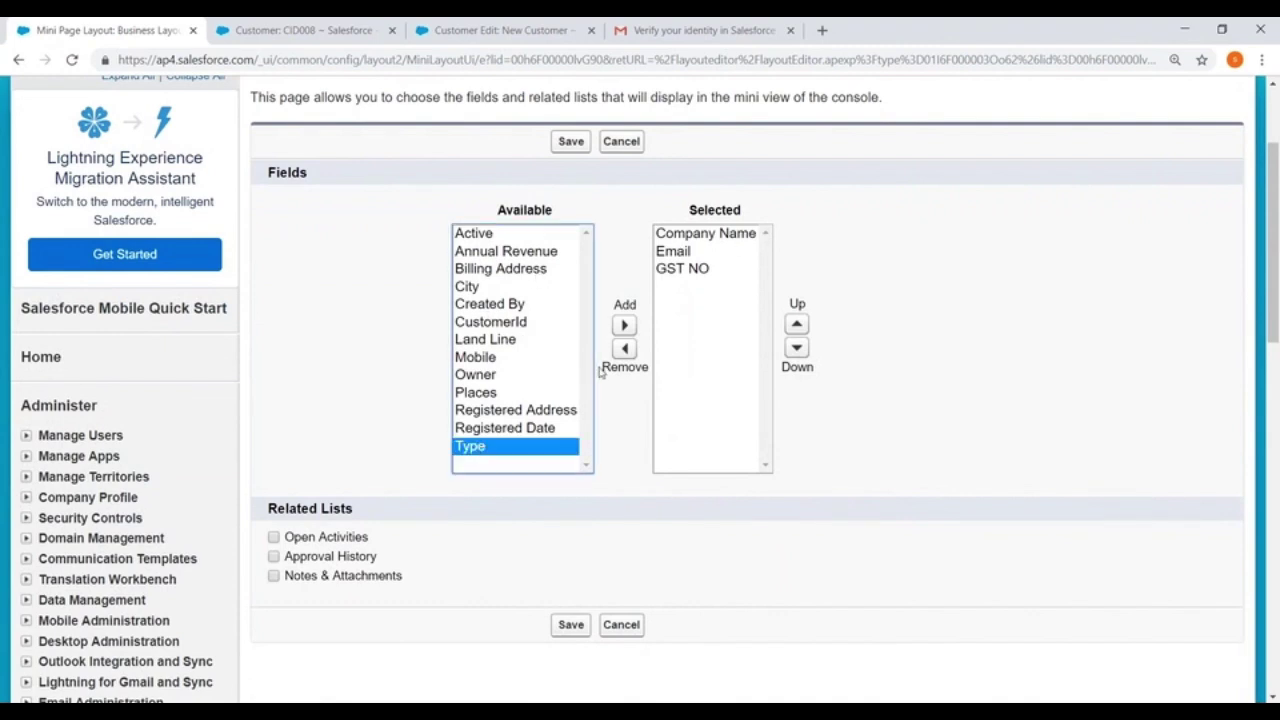
click(624, 325)
click(797, 325)
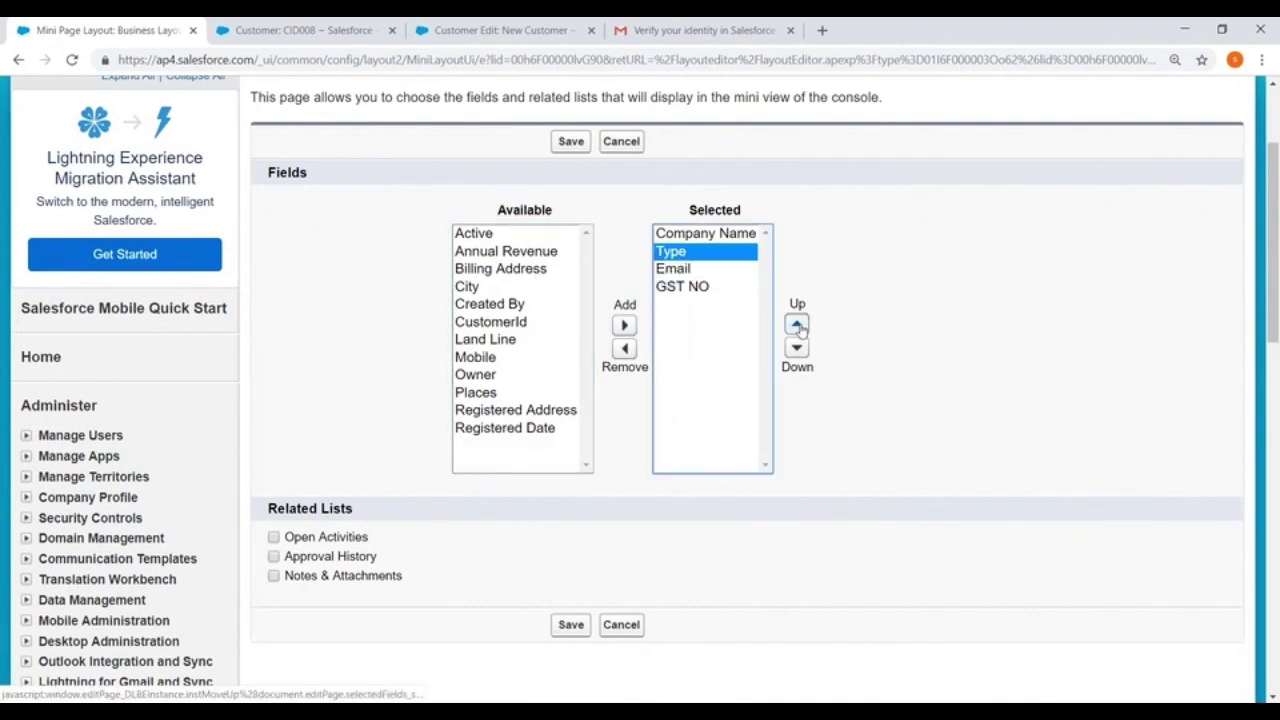
click(468, 287)
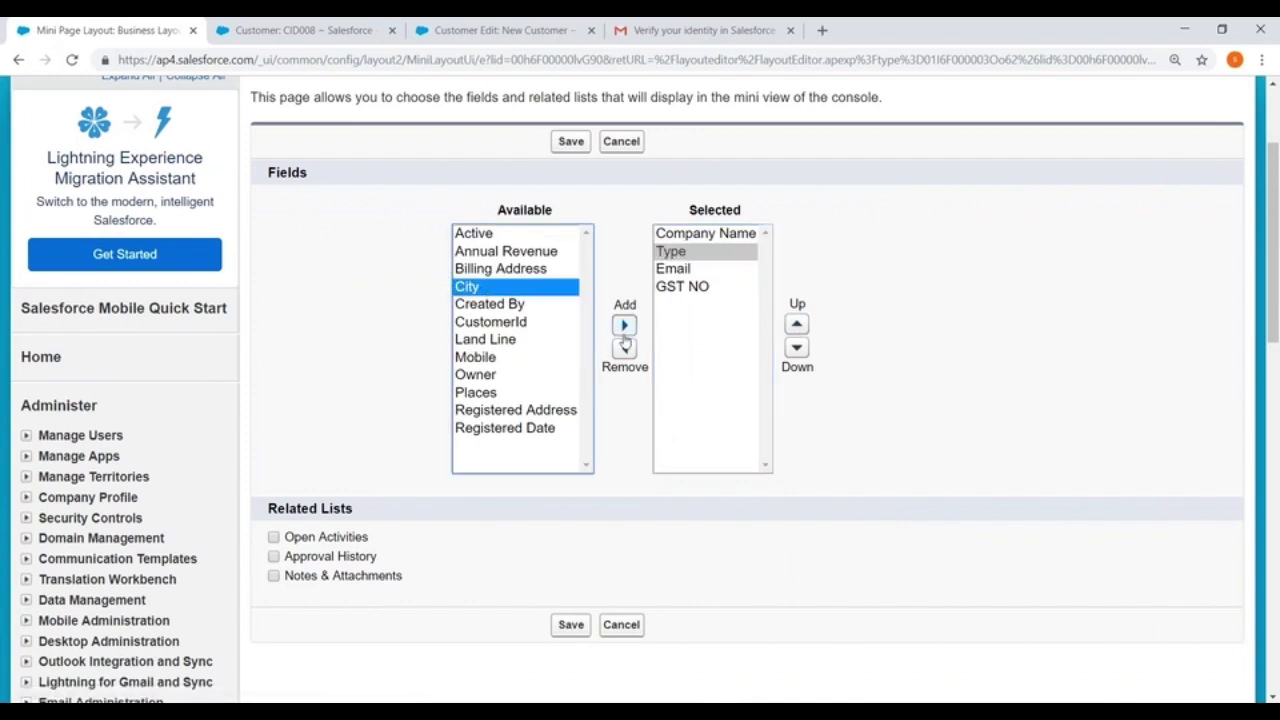
click(624, 325)
click(797, 325)
click(797, 325)
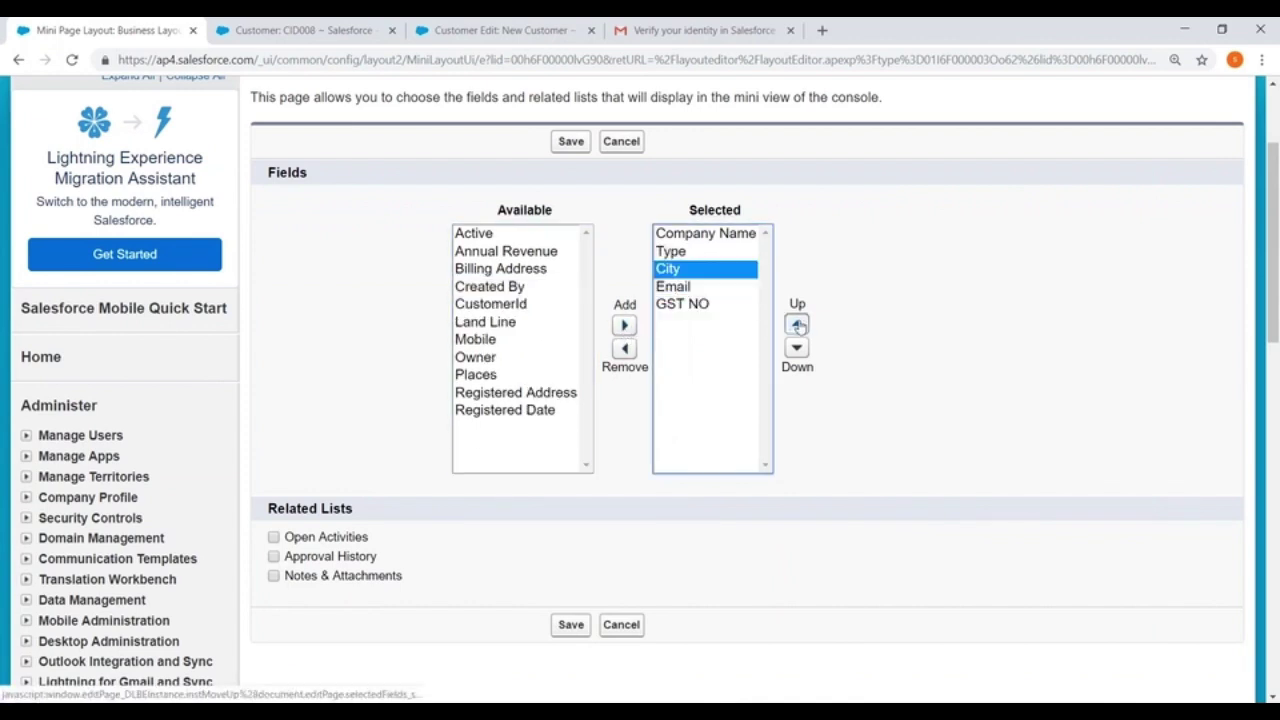
click(569, 625)
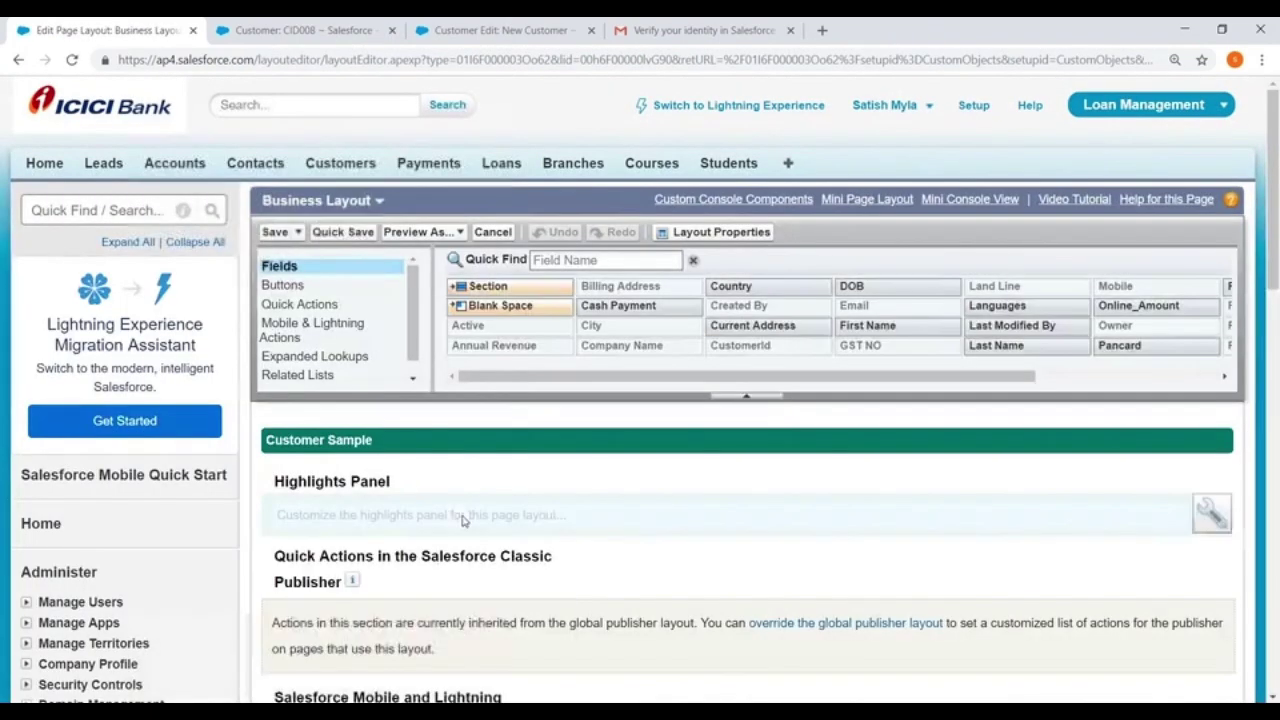
click(274, 232)
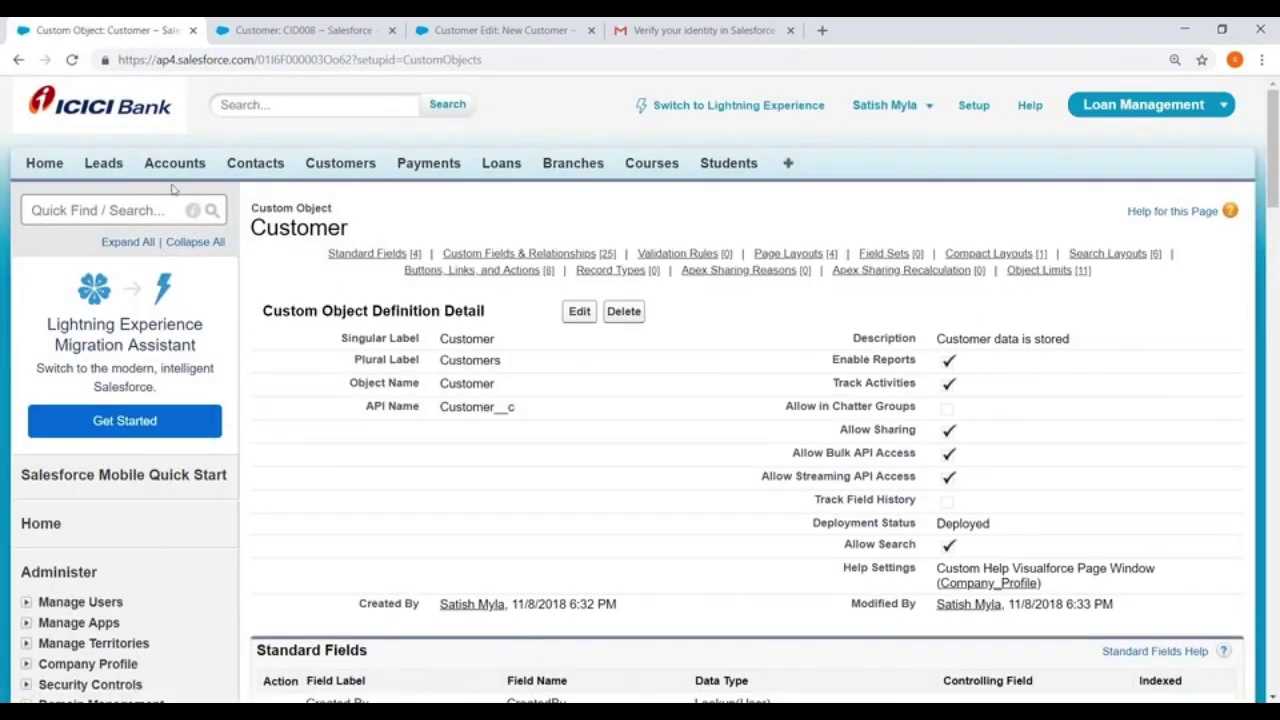
Open the Customers home list showing CID008 and CID007 under Recent Customers
click(345, 170)
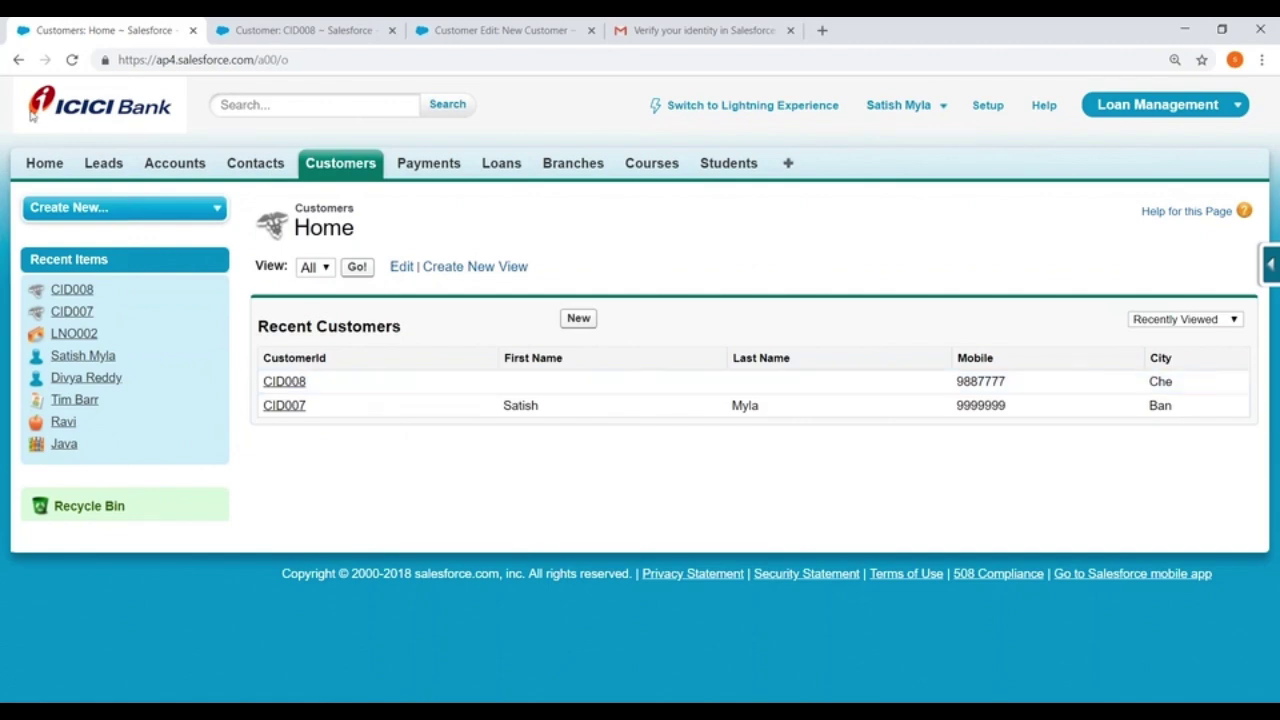
Start a new customer record, then back out via Customers home to the Accounts home page
click(588, 322)
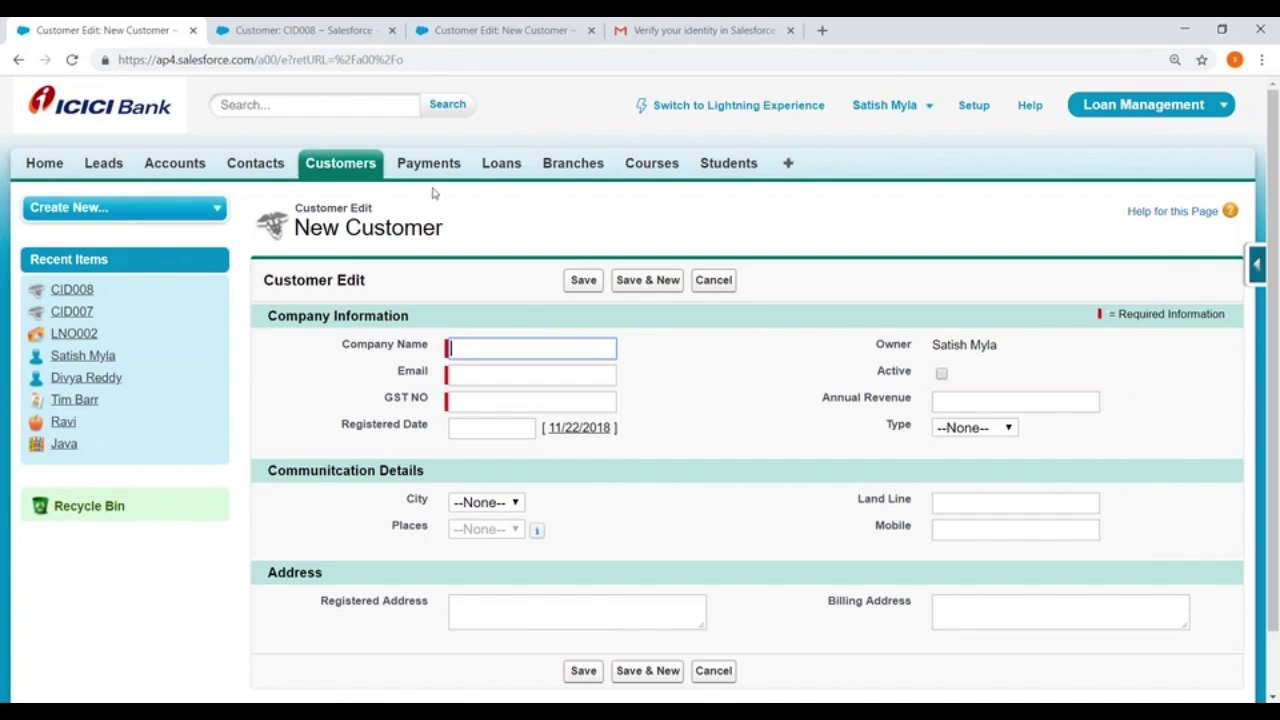
click(337, 163)
click(177, 165)
Open a blank New Account form, scroll through it, and return to Accounts home
click(588, 325)
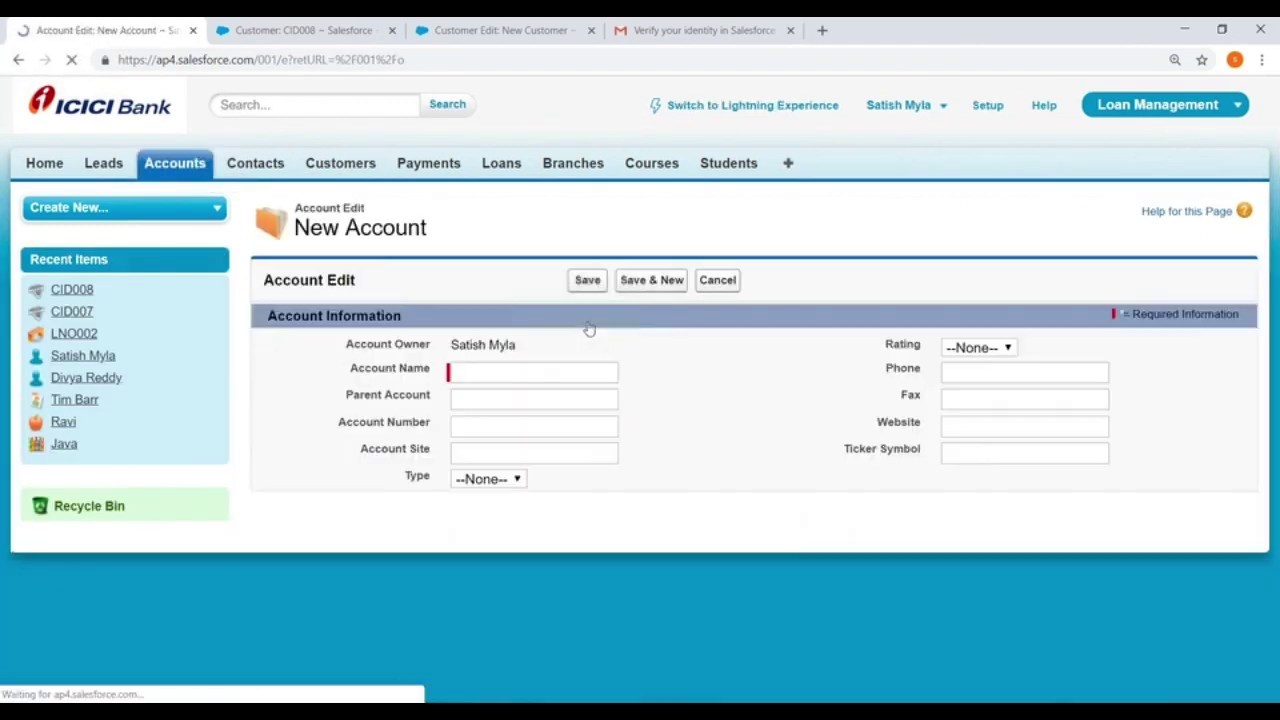
scroll(483, 194, down, 4)
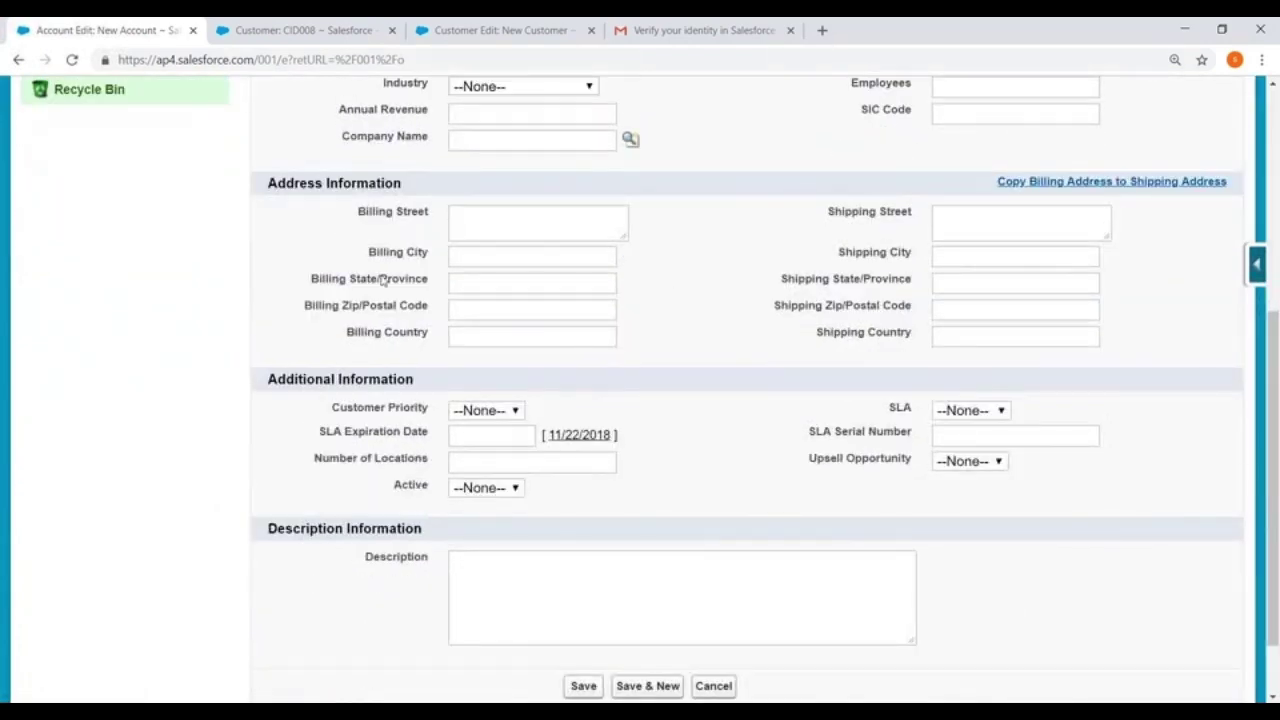
scroll(537, 274, up, 2)
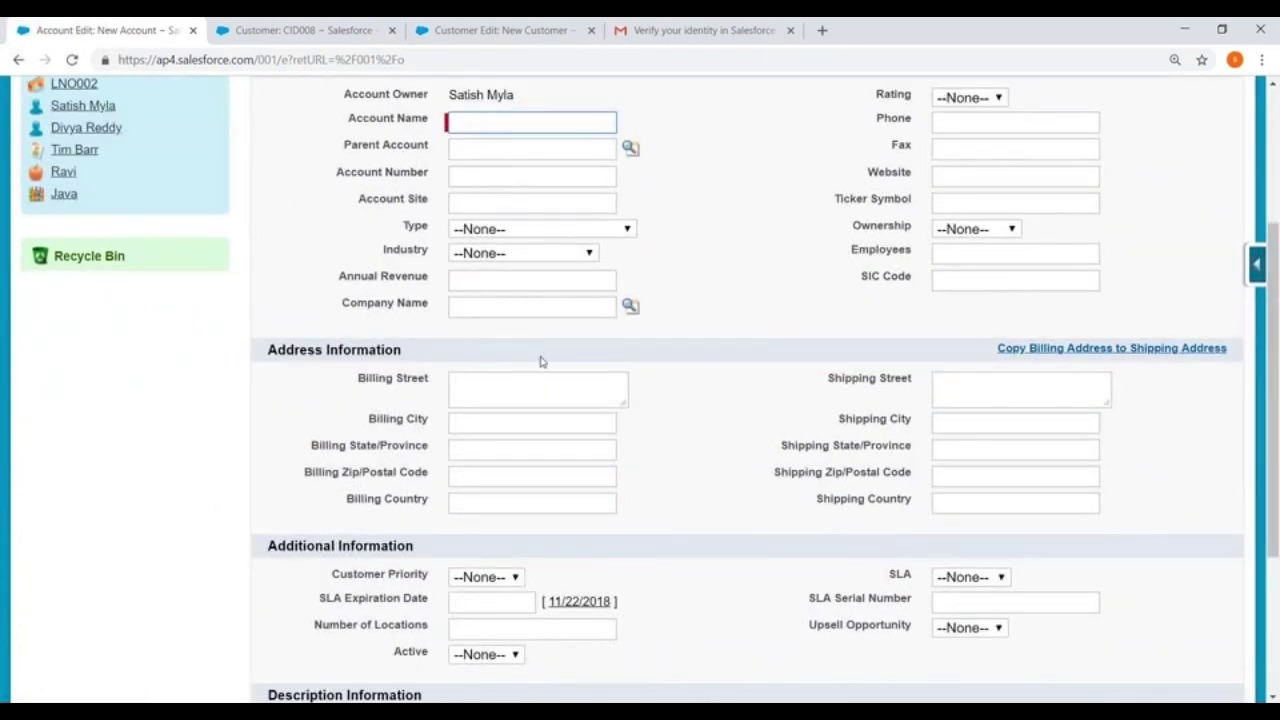
scroll(540, 362, up, 3)
click(175, 163)
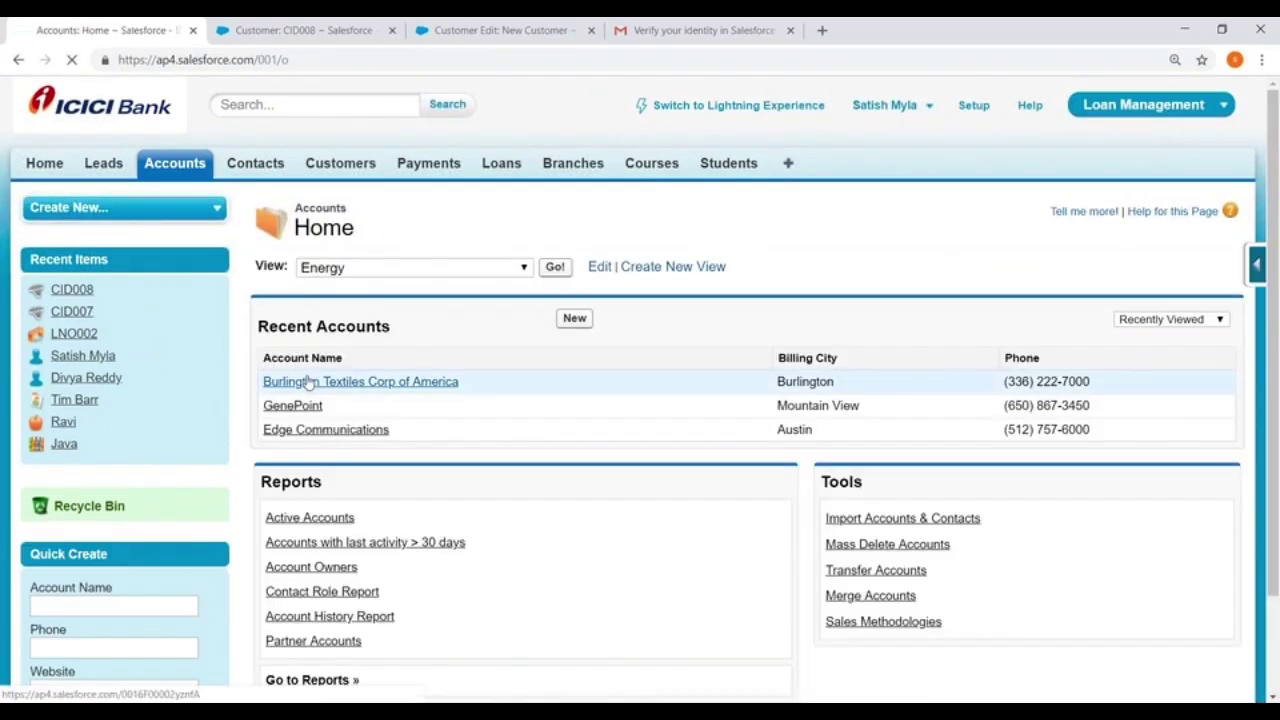
Open the Burlington Textiles Corp of America account and scroll through its details
click(308, 381)
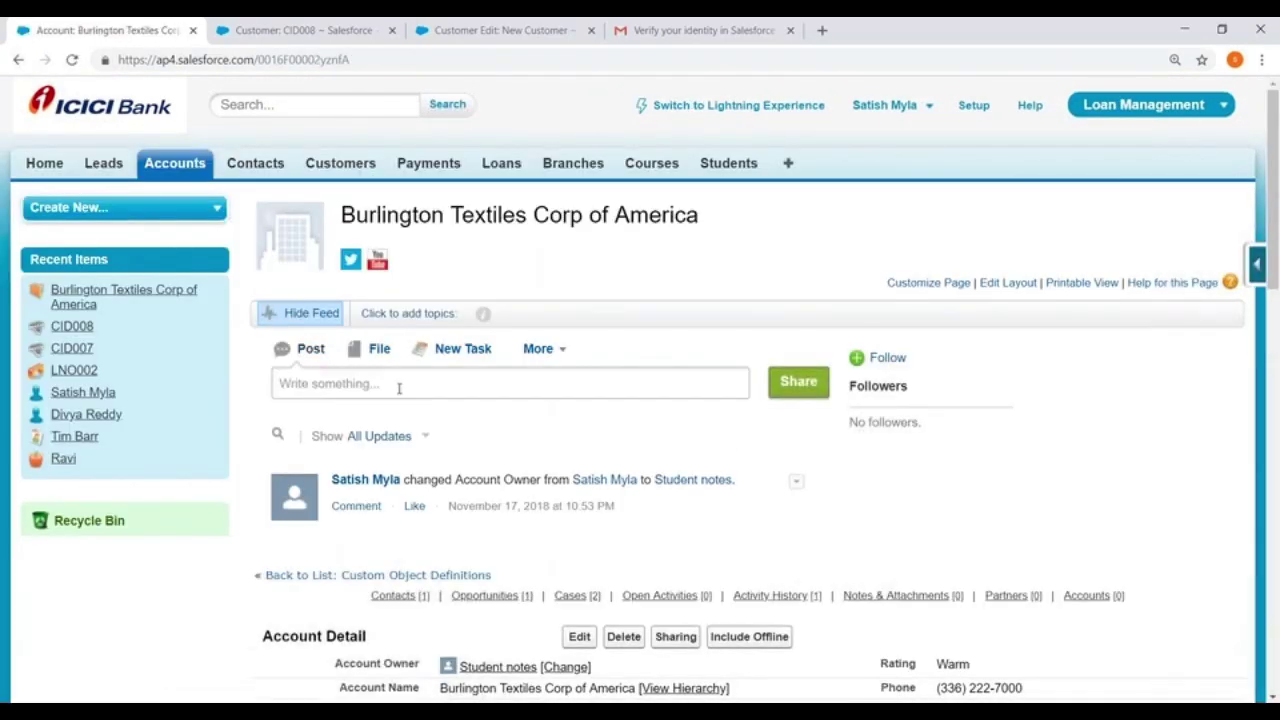
scroll(486, 395, down, 8)
scroll(748, 400, down, 3)
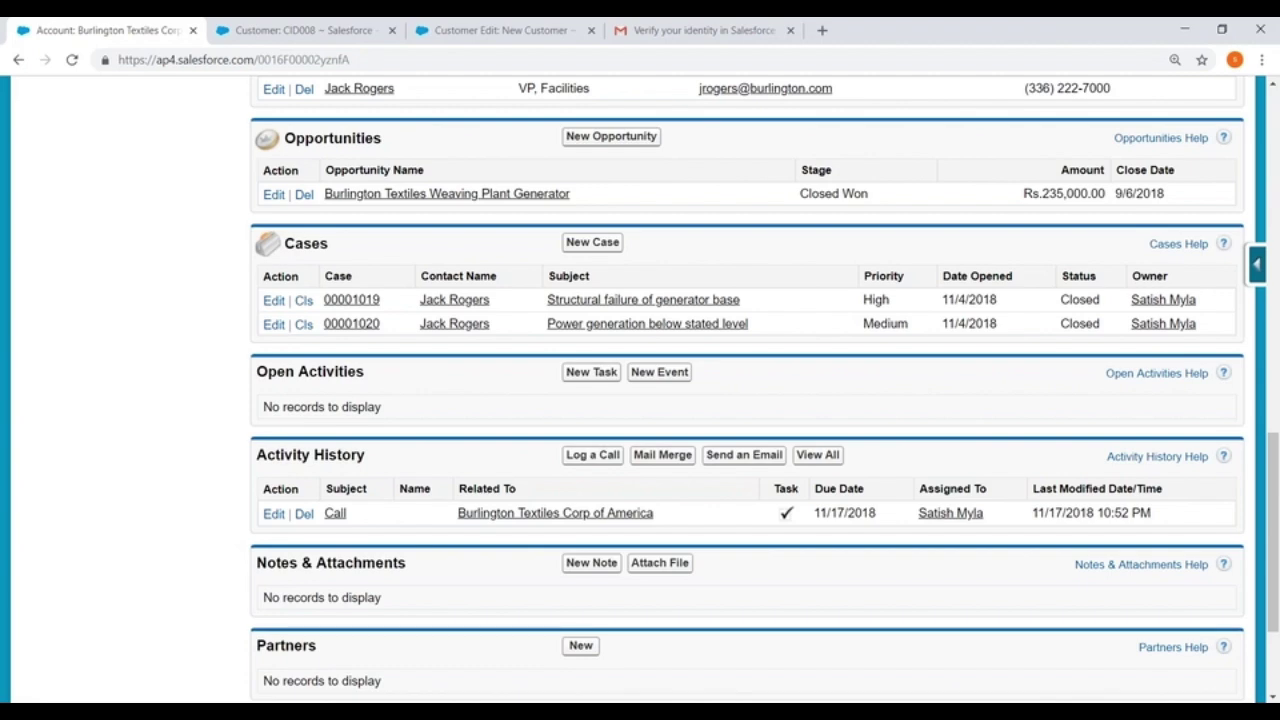
scroll(467, 375, up, 5)
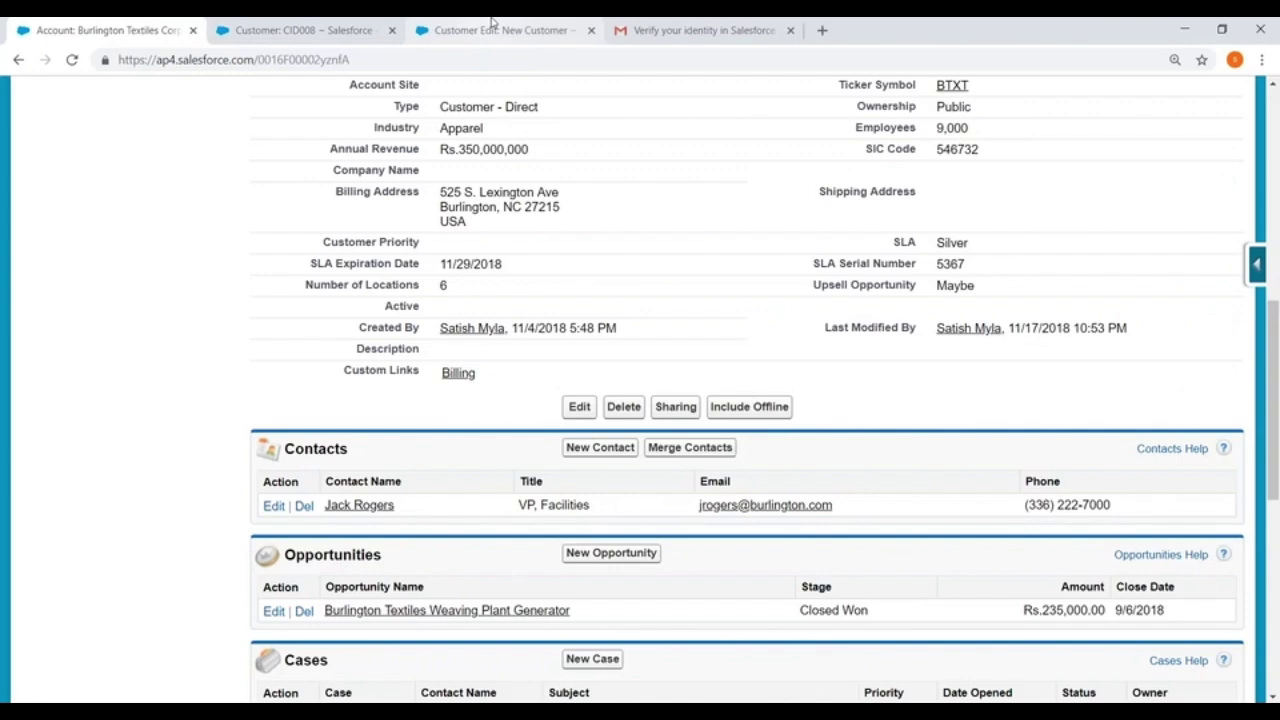
Glance over the customer record CID008 and Setup, ending back on the new customer form
click(490, 22)
click(70, 26)
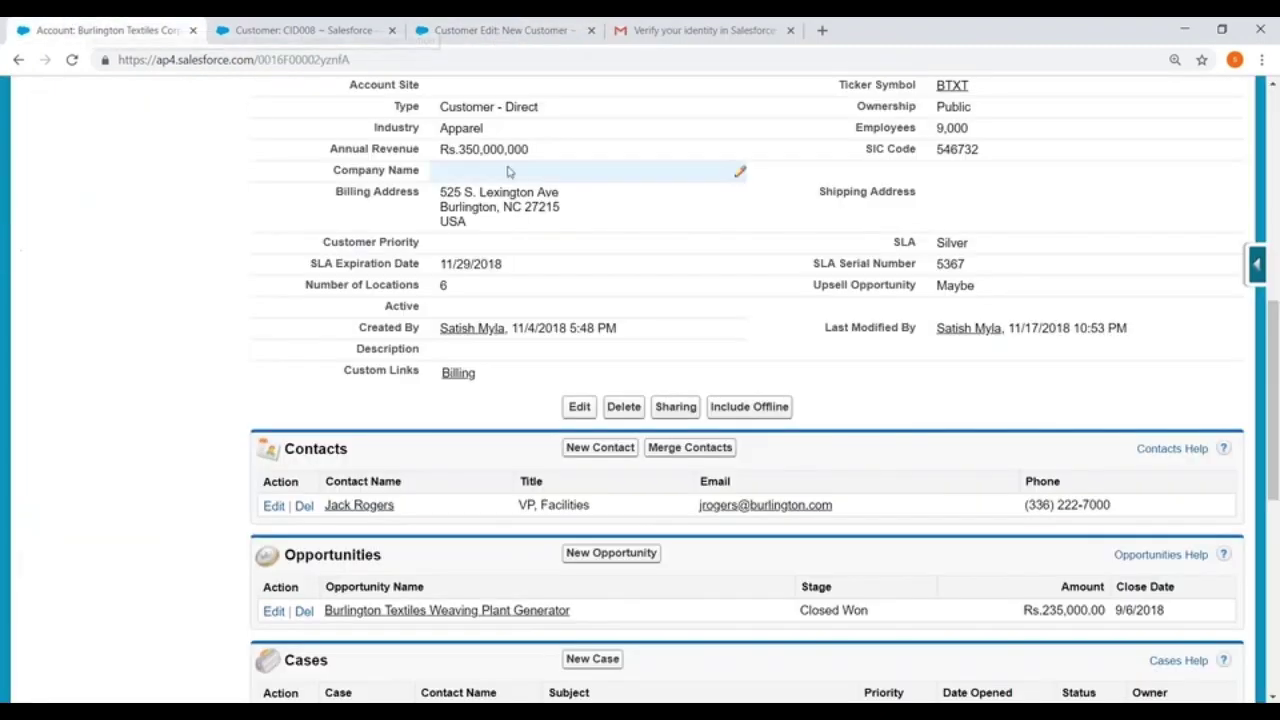
click(314, 32)
click(968, 110)
click(575, 30)
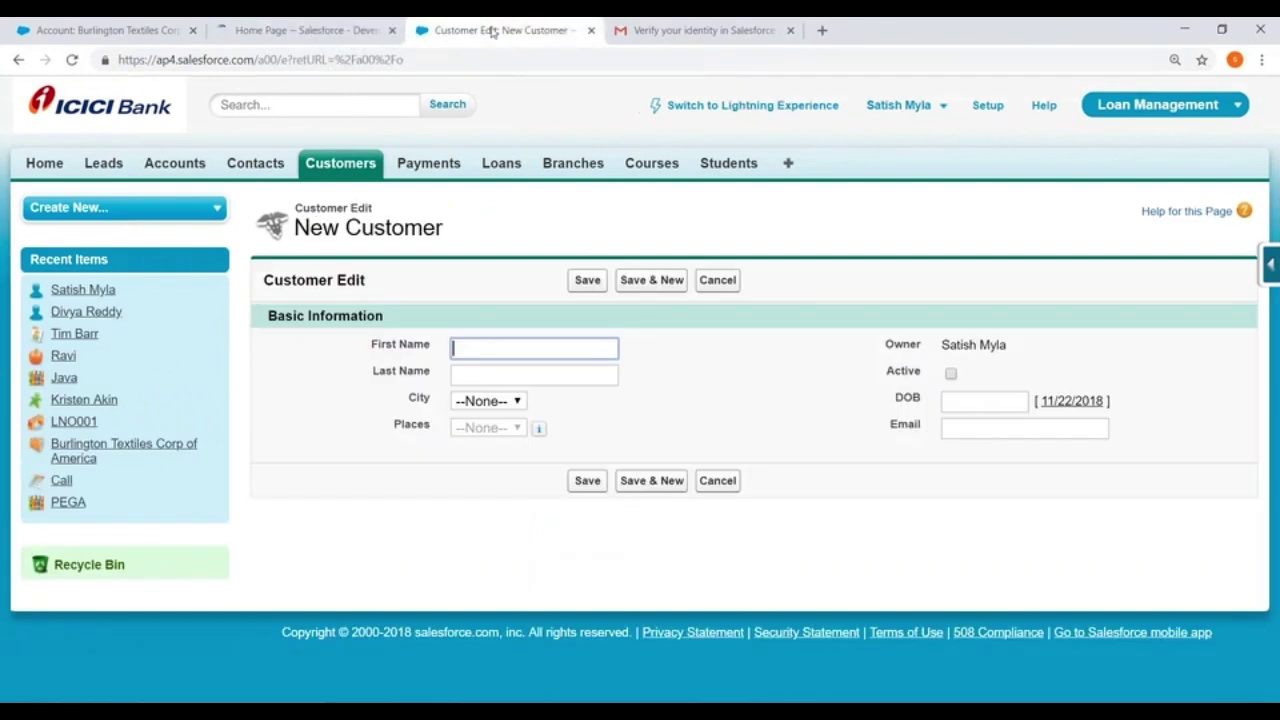
Close the new customer form and expand Build > Create in Setup
click(590, 31)
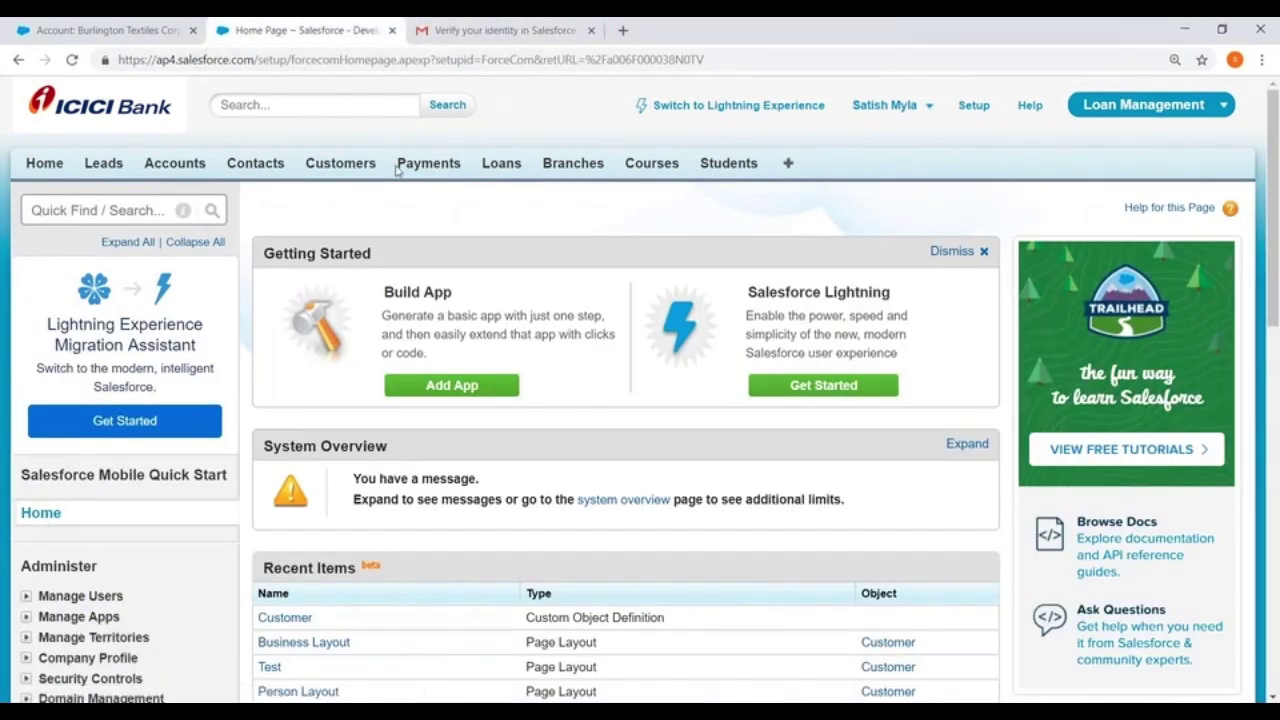
scroll(70, 300, down, 7)
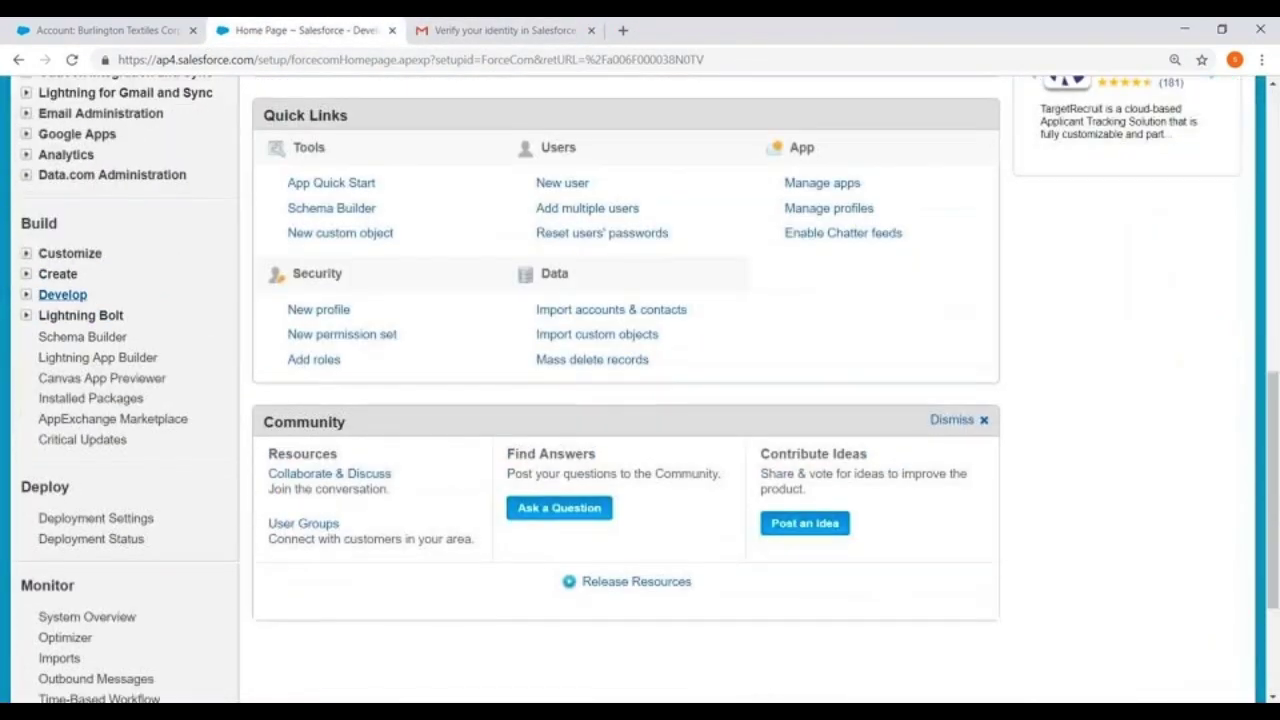
click(27, 281)
scroll(40, 280, down, 2)
Open the Customer custom object and locate its empty Record Types section
click(66, 194)
scroll(385, 302, down, 2)
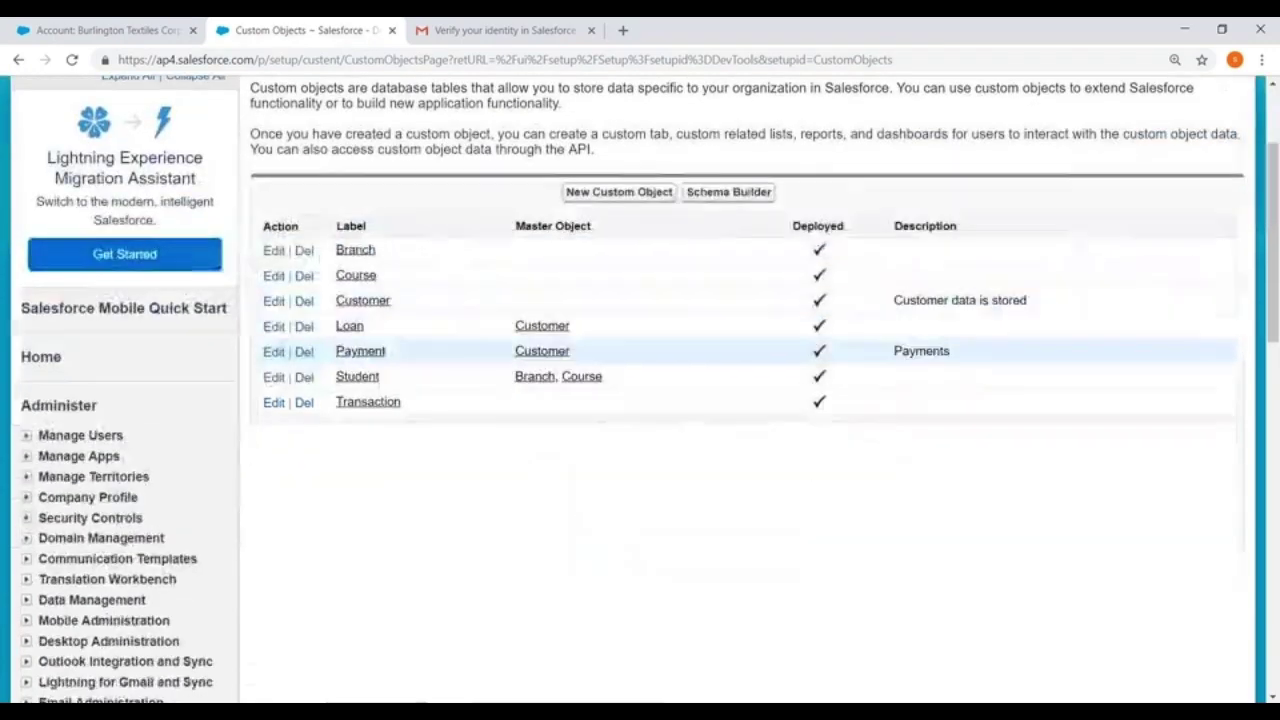
click(357, 301)
scroll(640, 390, down, 15)
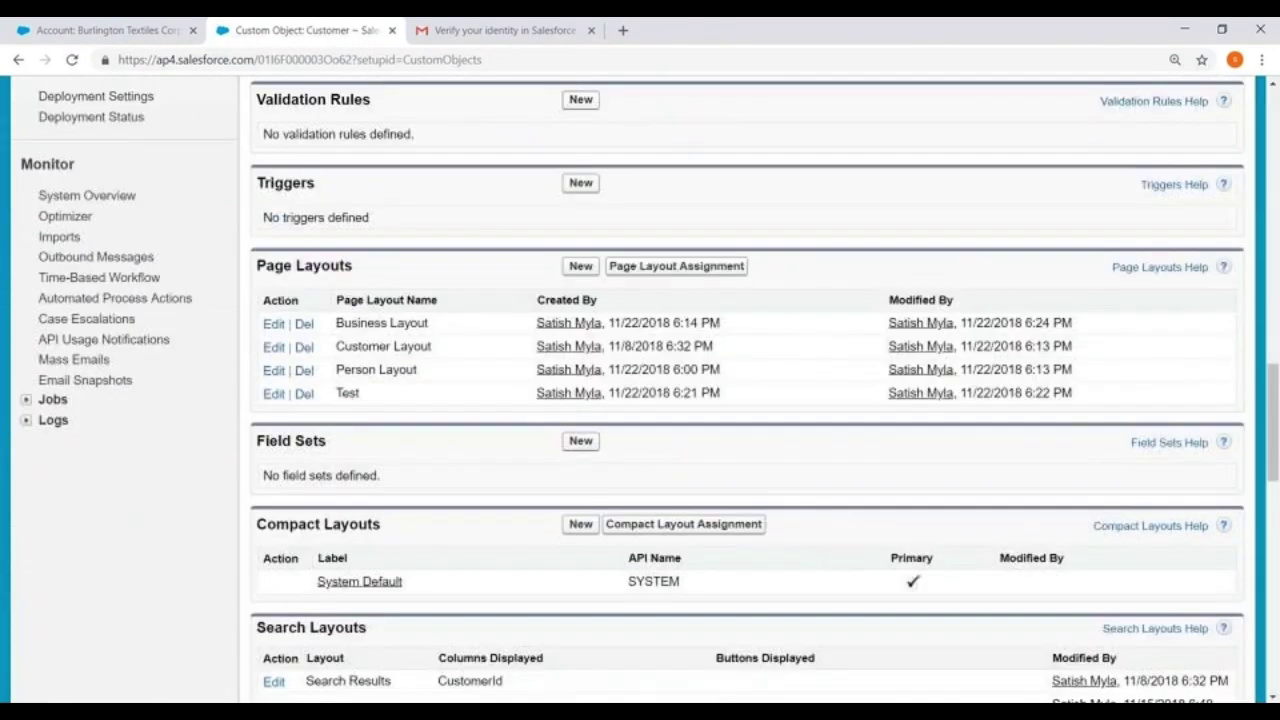
scroll(296, 341, down, 4)
scroll(296, 341, down, 5)
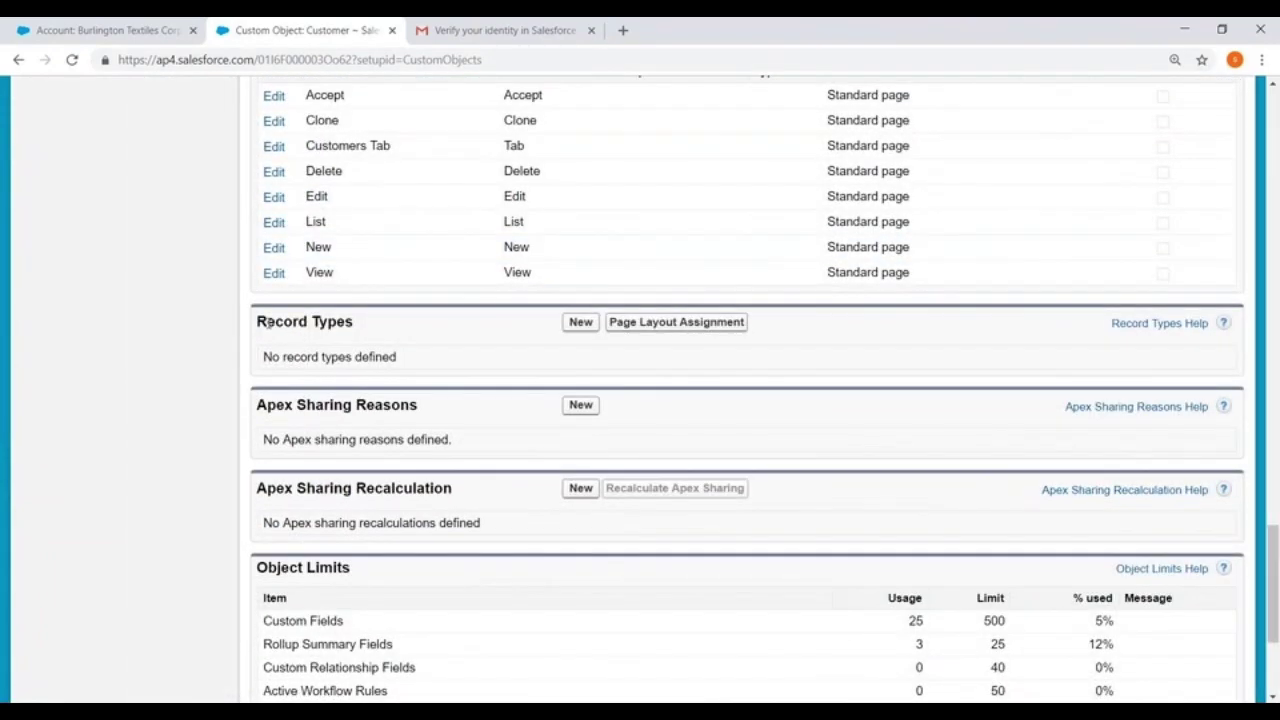
drag(257, 322, 364, 324)
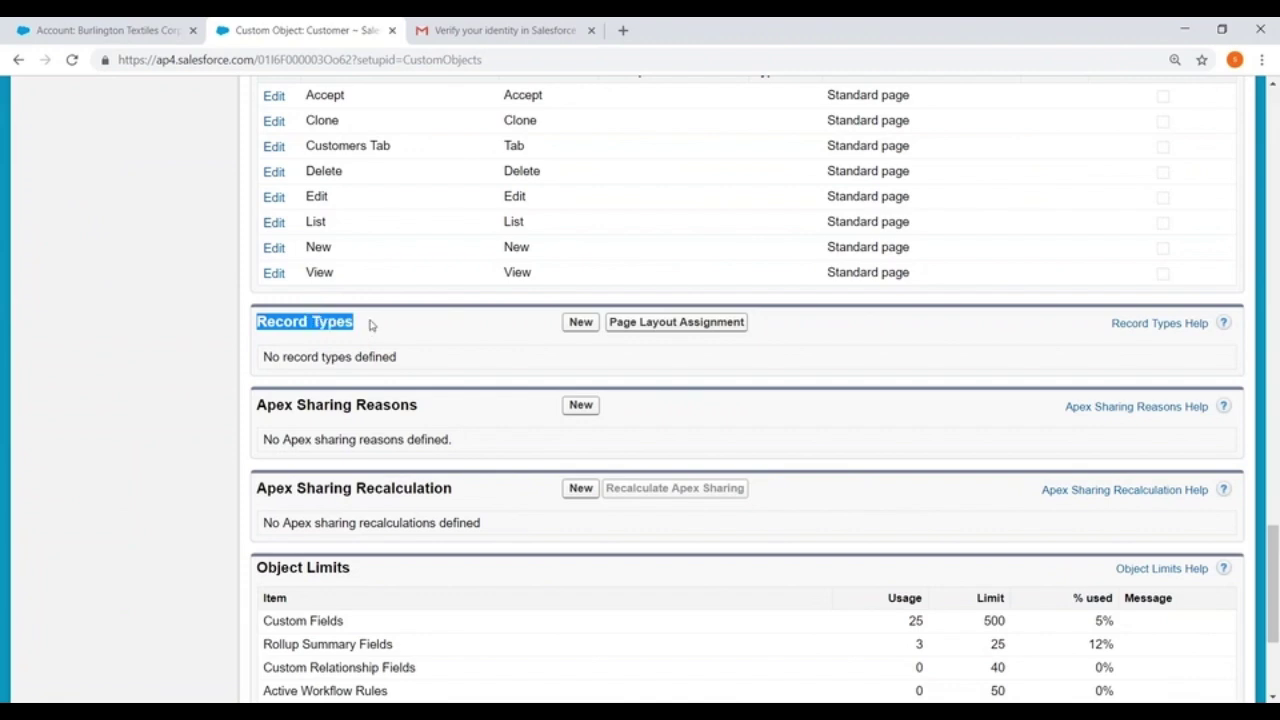
Start a new Customer record type with label and name Personal
click(580, 322)
scroll(576, 330, down, 3)
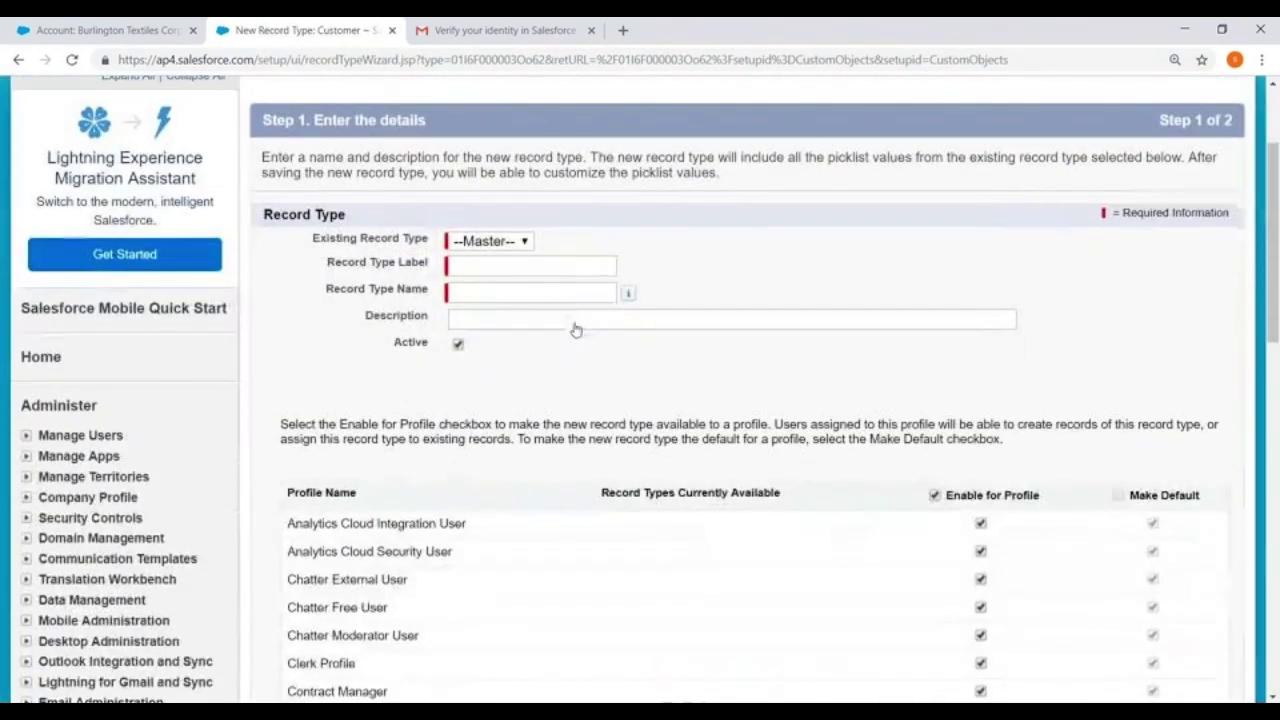
click(472, 272)
text(Personal)
click(479, 291)
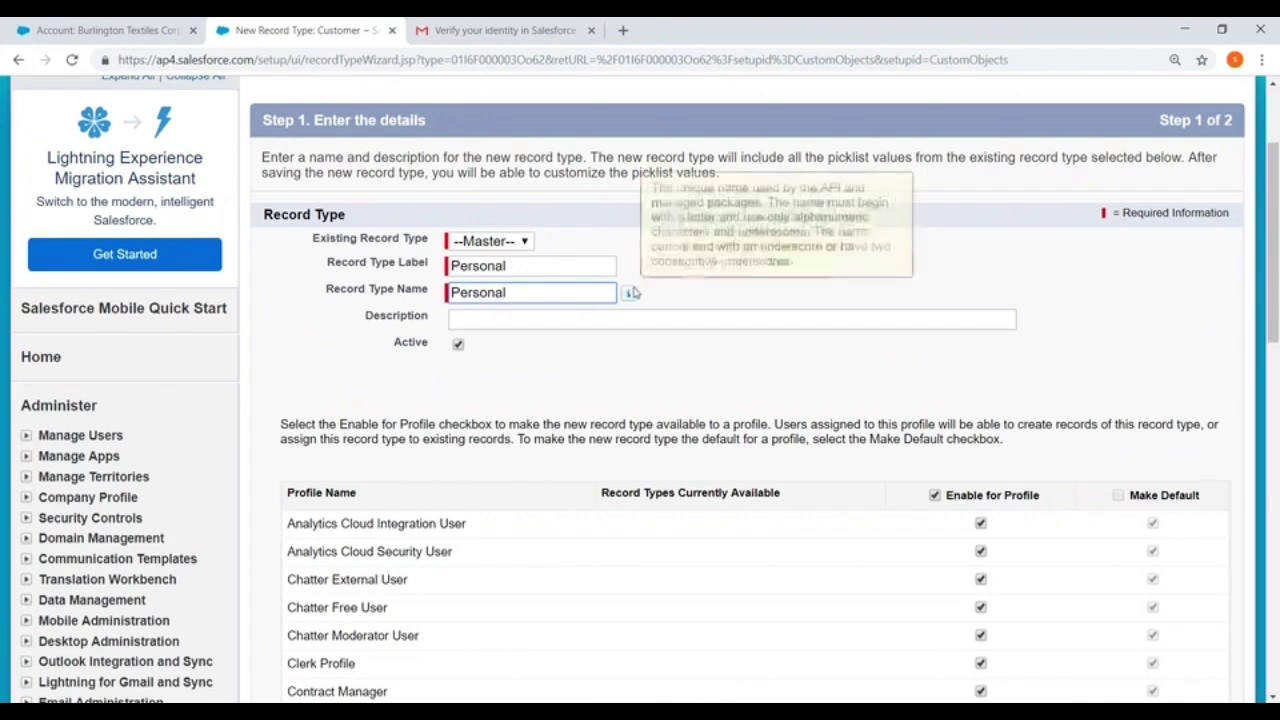
Make Personal available only to System Administrator and continue to layout assignment
scroll(636, 292, down, 2)
scroll(615, 165, down, 1)
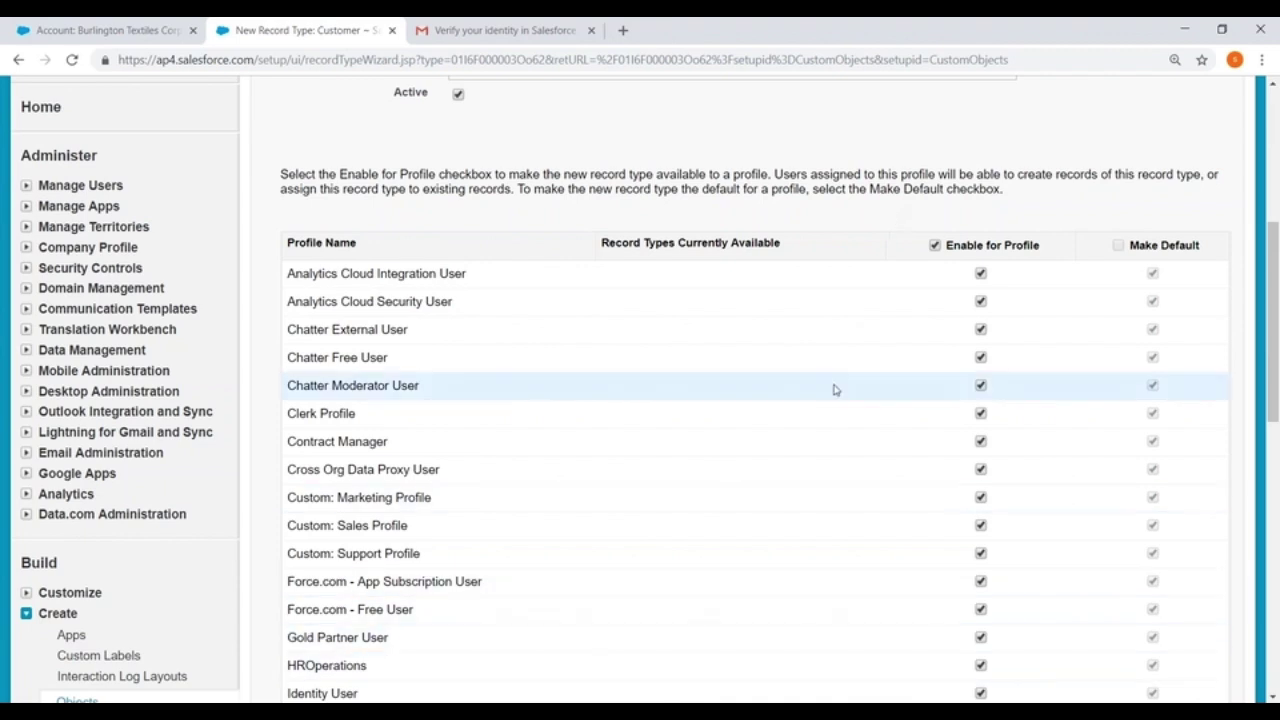
click(934, 245)
scroll(866, 290, down, 2)
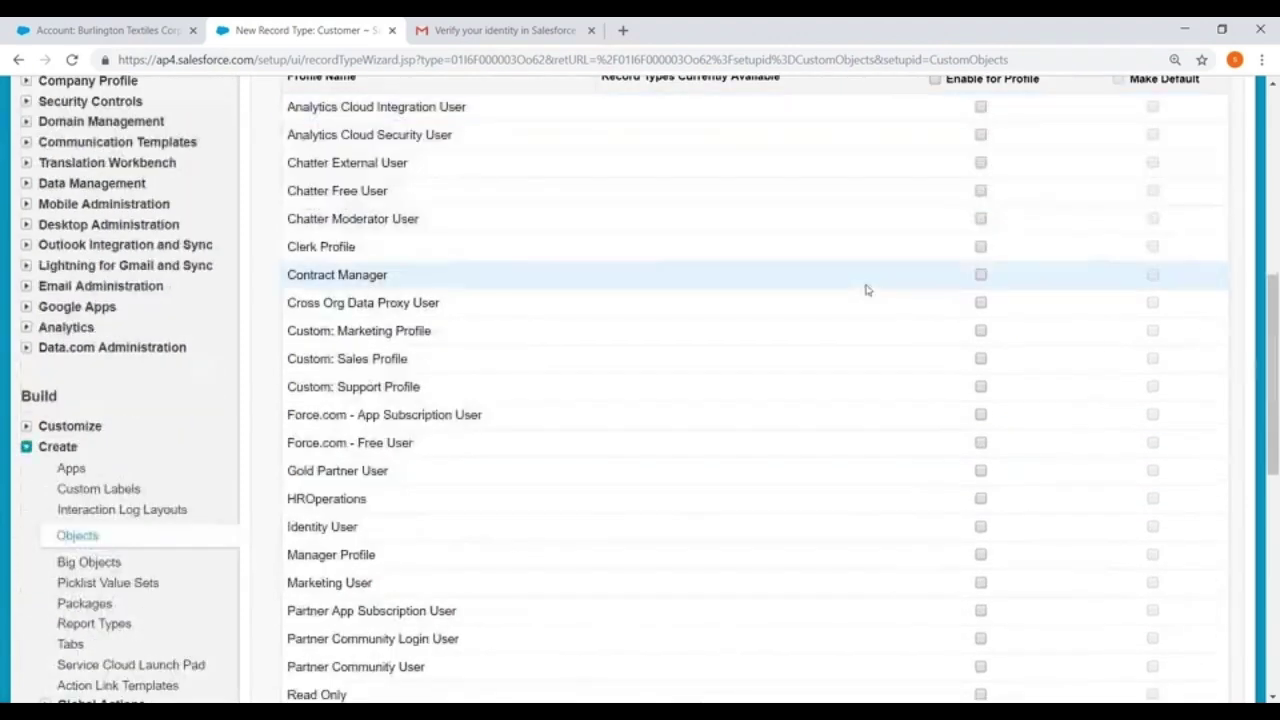
scroll(866, 290, down, 5)
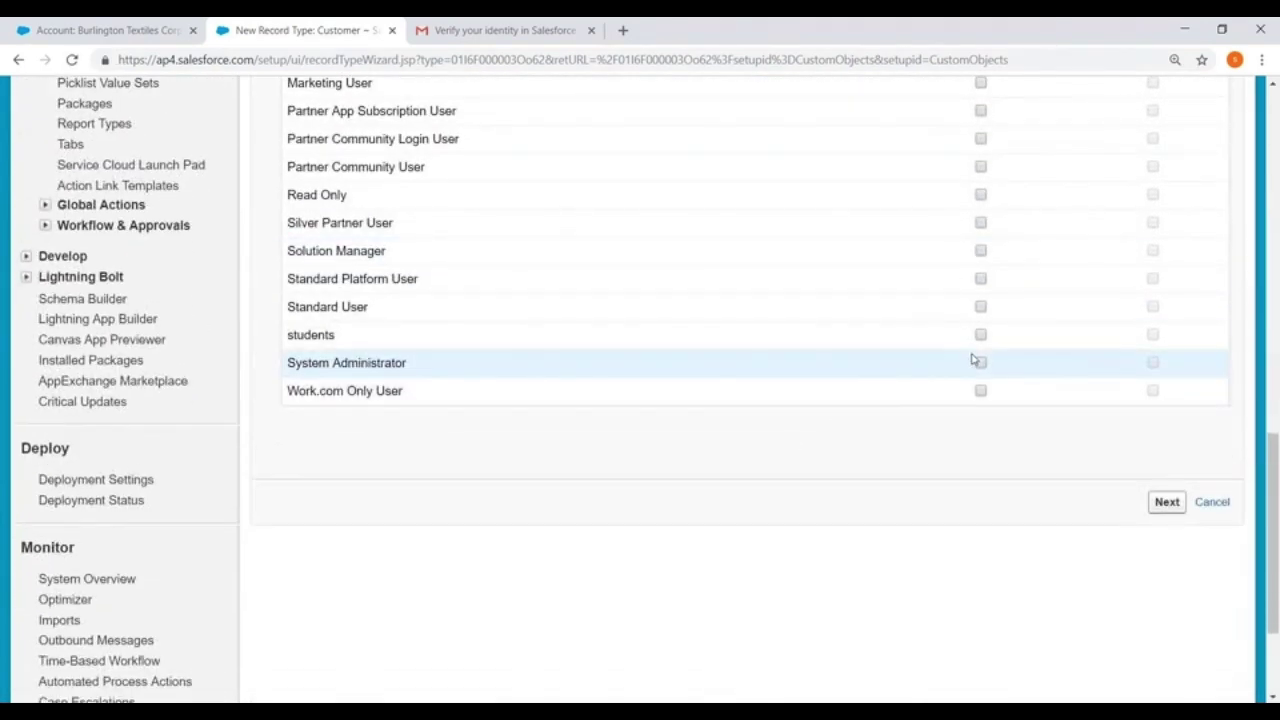
click(981, 363)
click(1164, 503)
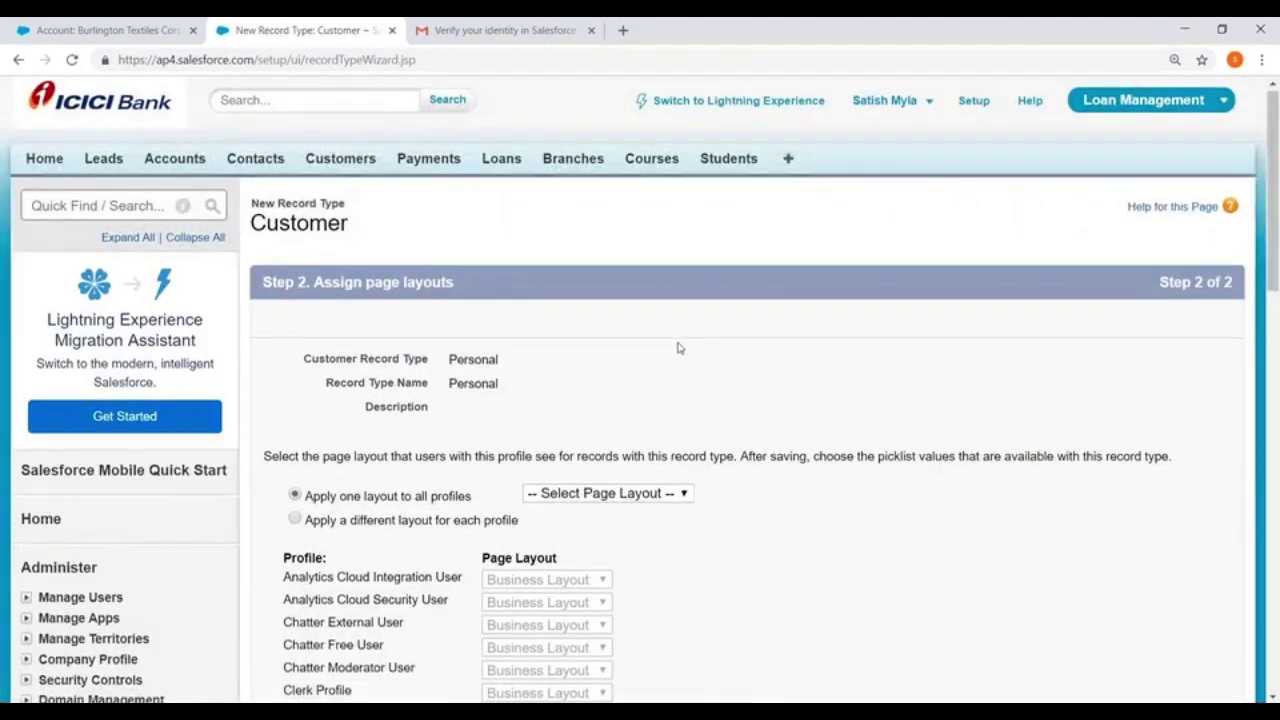
Use a different layout per profile, giving System Administrator the Person Layout
scroll(266, 363, down, 2)
click(293, 359)
scroll(900, 286, down, 2)
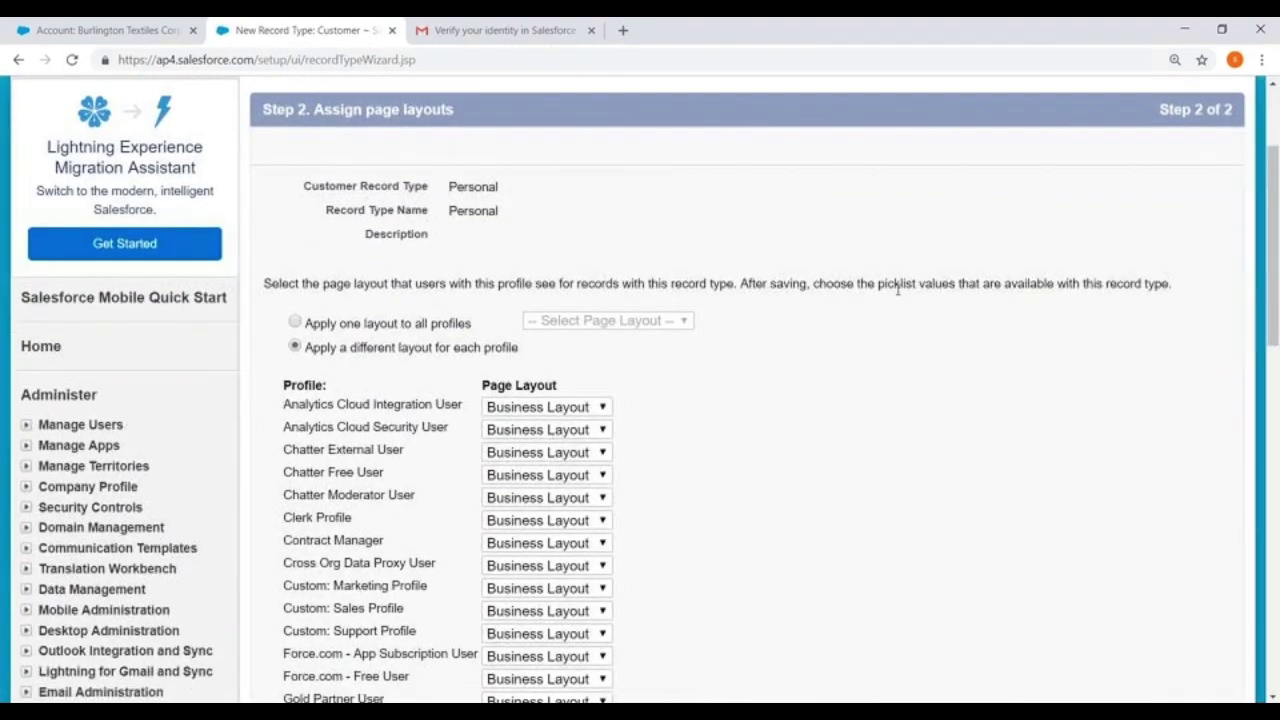
scroll(640, 218, down, 1)
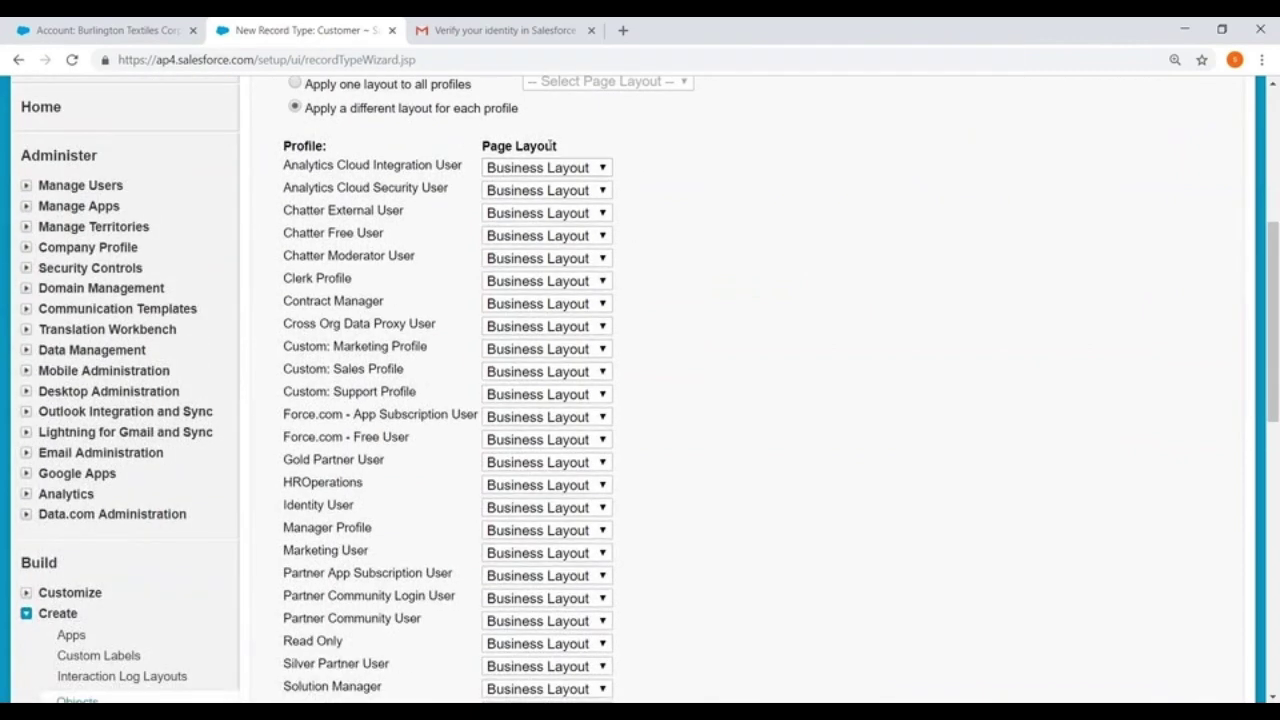
scroll(600, 220, down, 4)
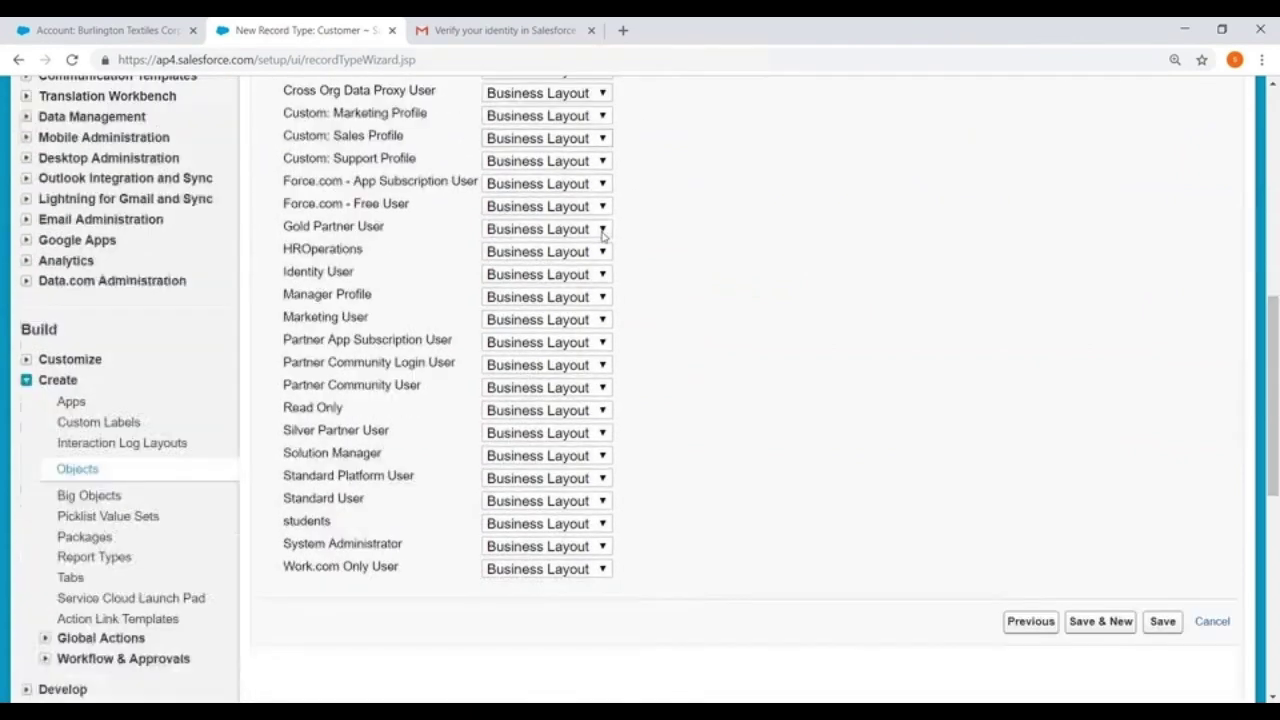
click(540, 446)
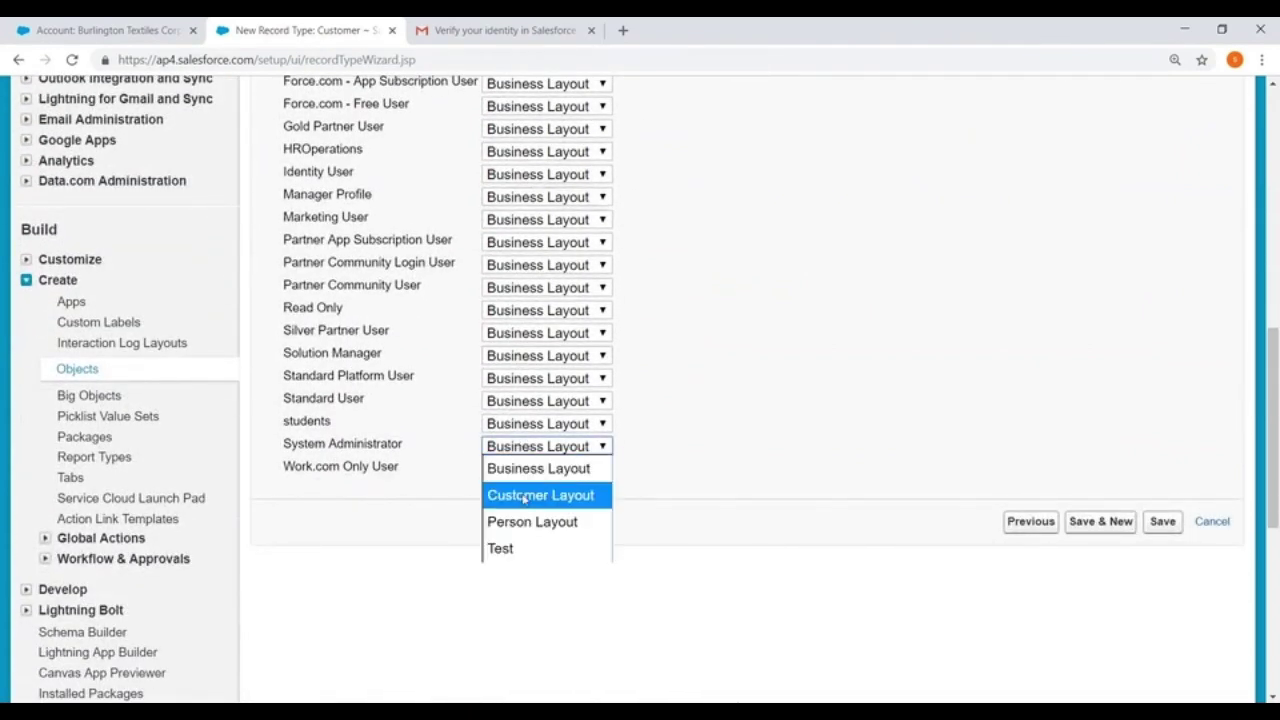
click(525, 523)
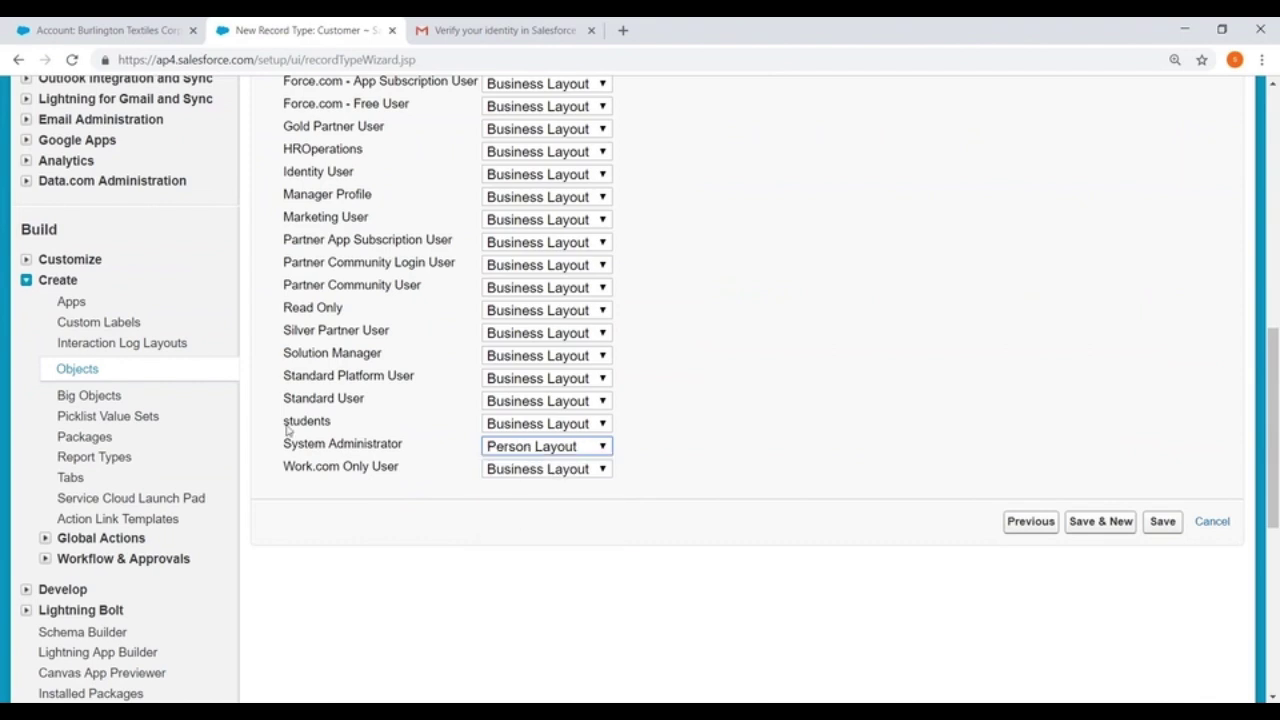
Assign Customer Layout to students and Silver Partner User, then Save & New
click(537, 425)
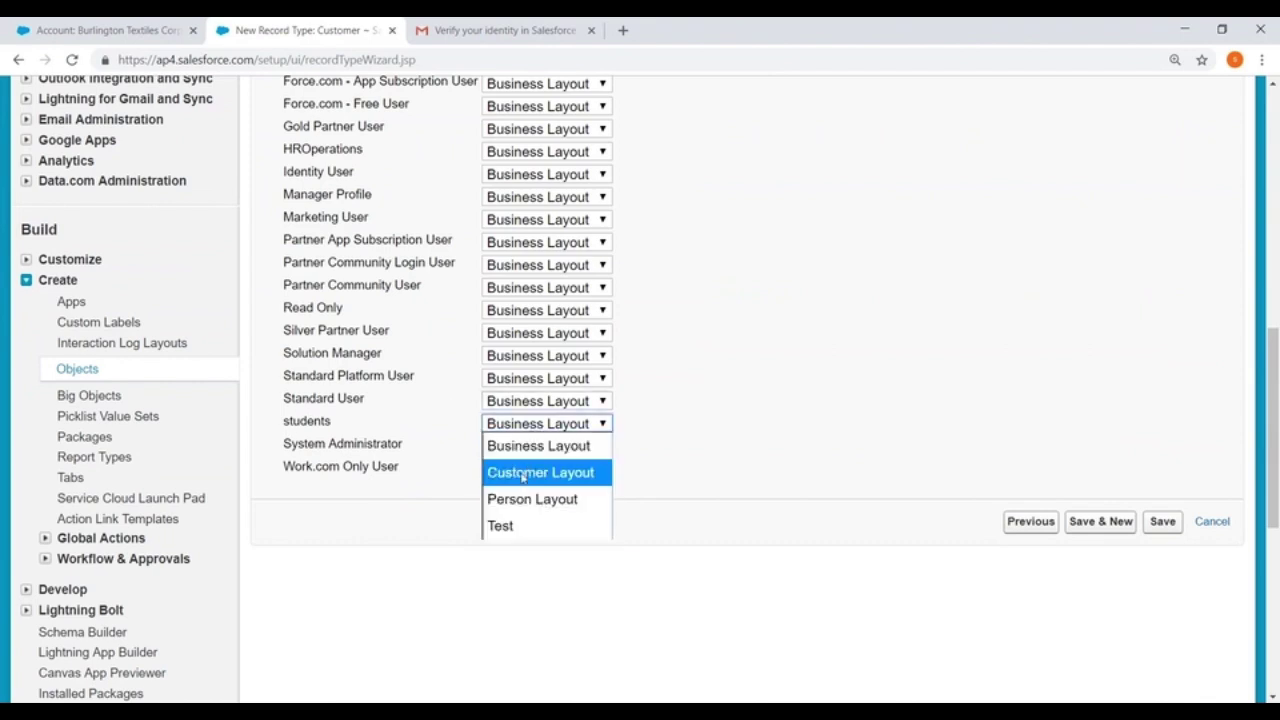
click(522, 477)
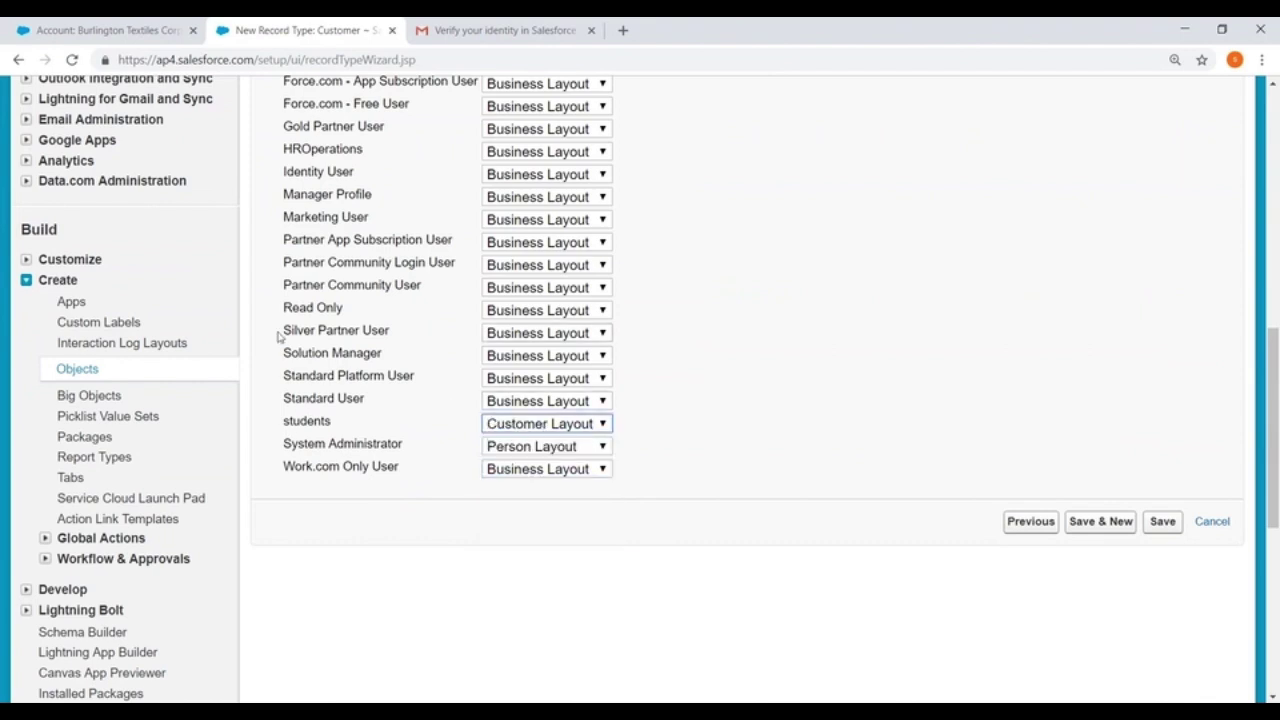
click(502, 336)
click(519, 383)
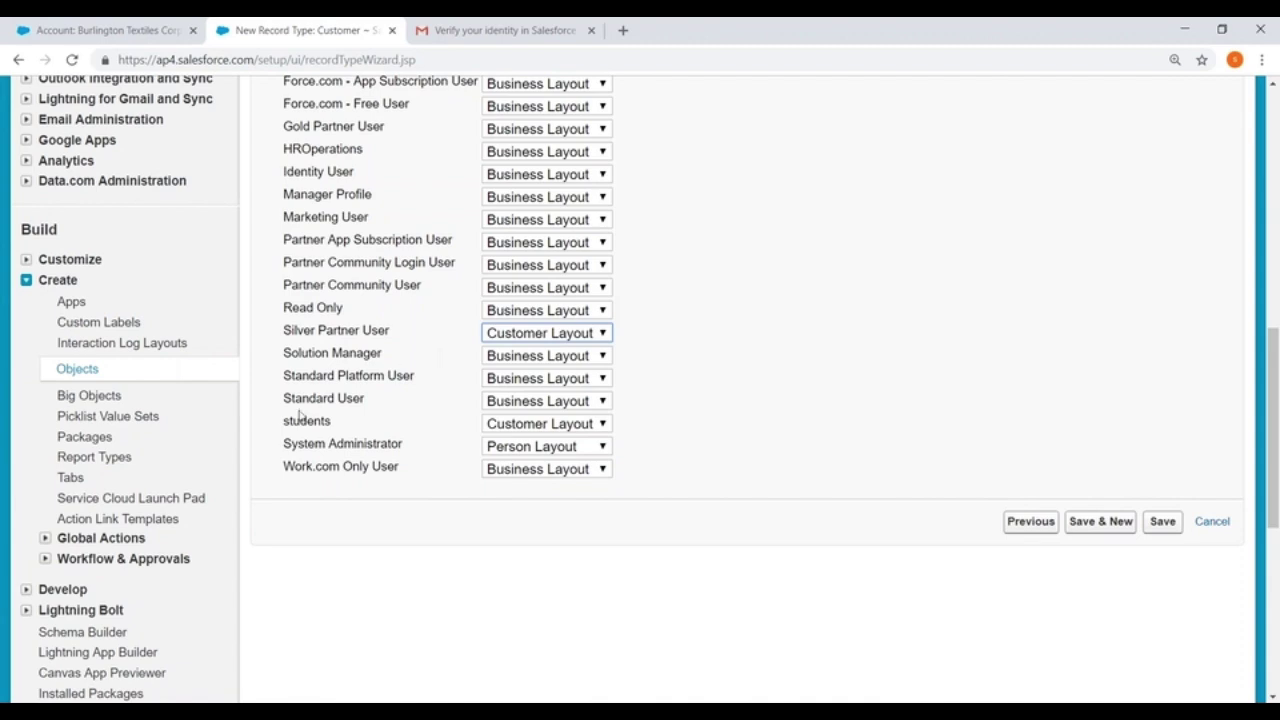
click(1097, 521)
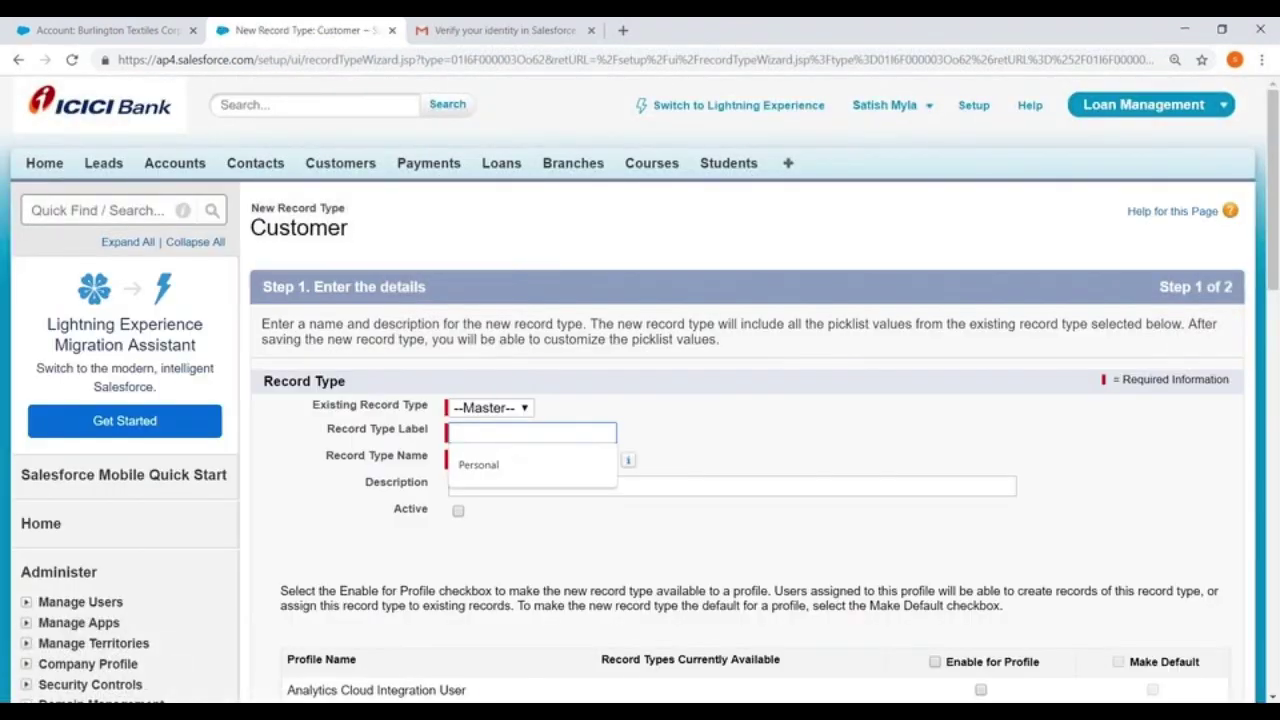
Create an active record type named Business for System Administrator and advance to Step 2
text(Business)
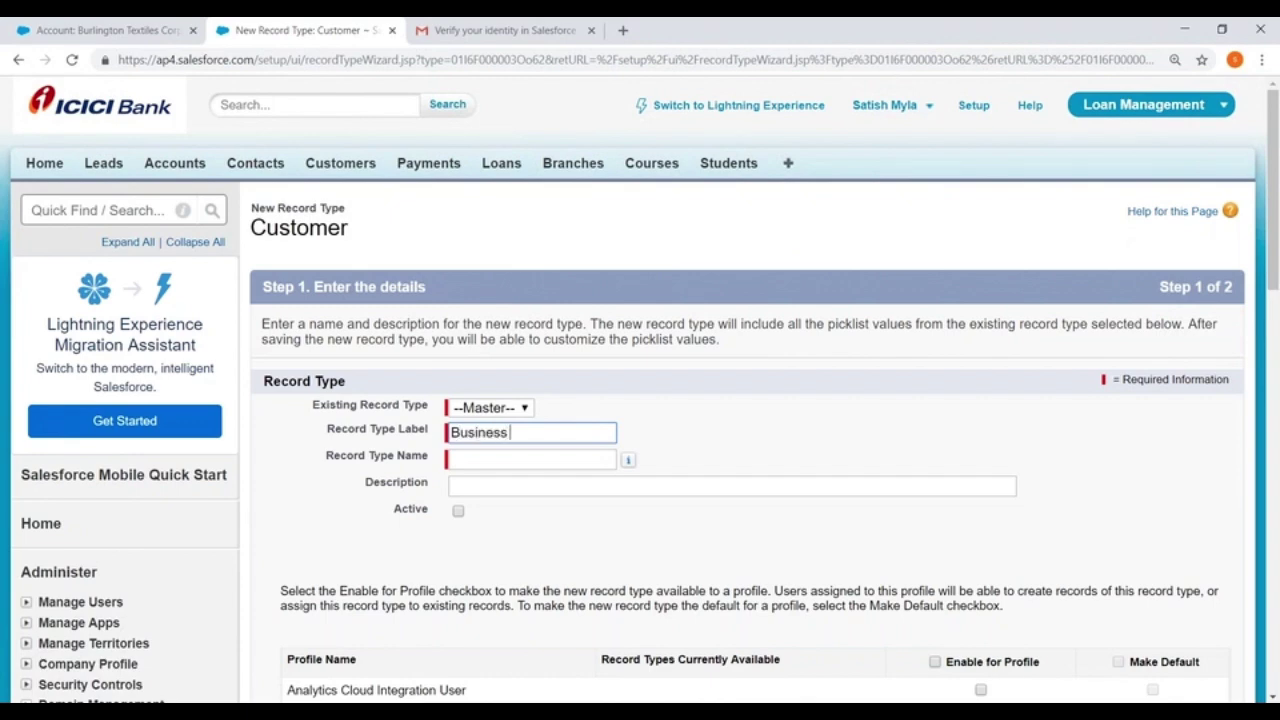
click(467, 459)
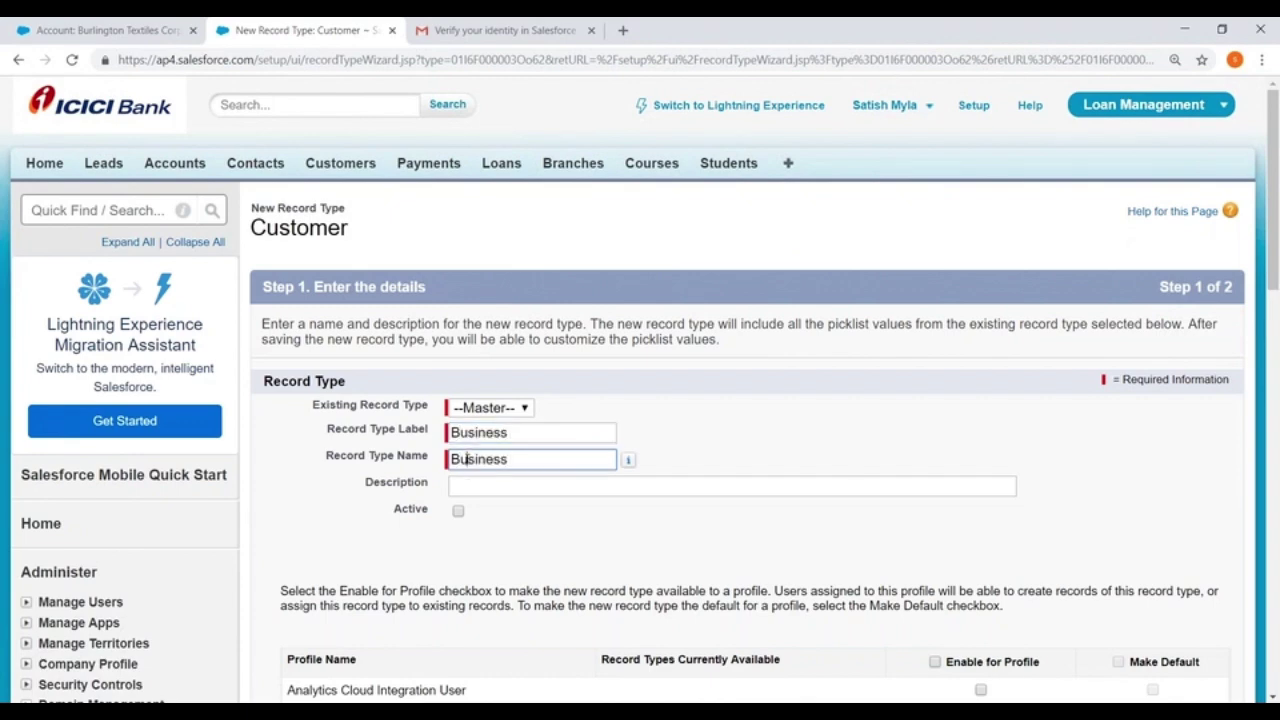
click(458, 511)
scroll(596, 450, down, 3)
scroll(604, 441, down, 10)
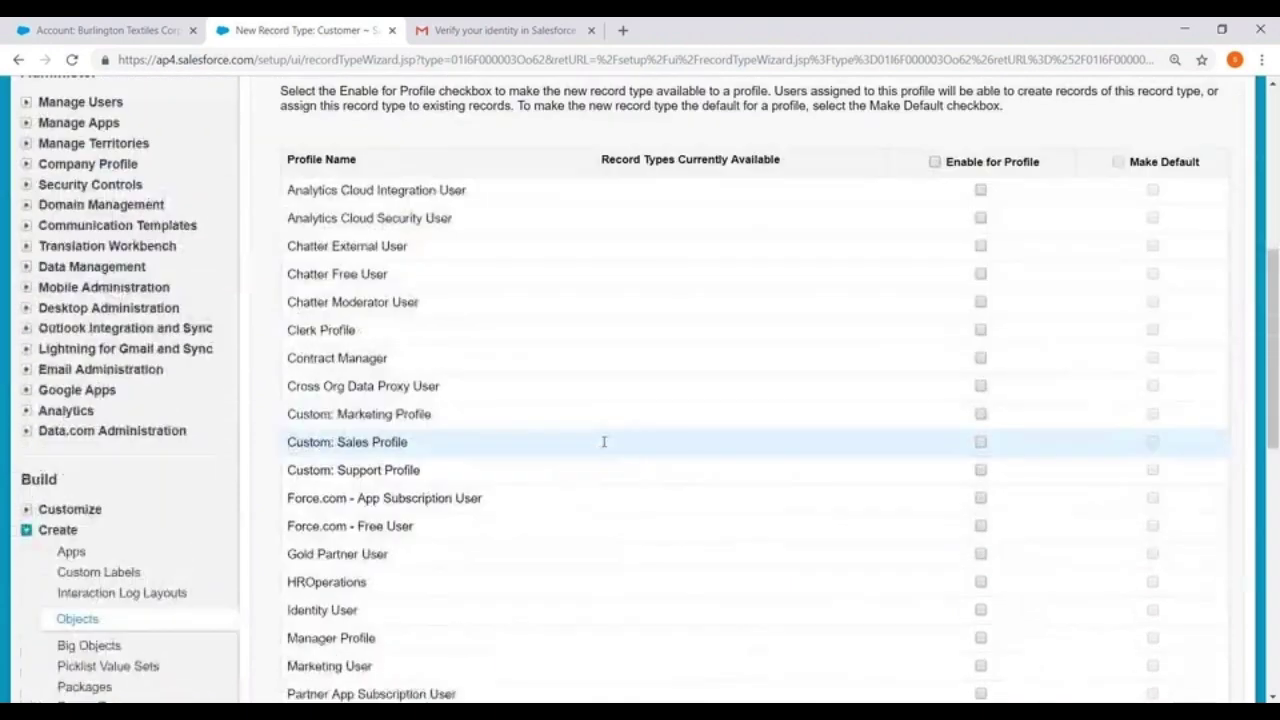
click(980, 279)
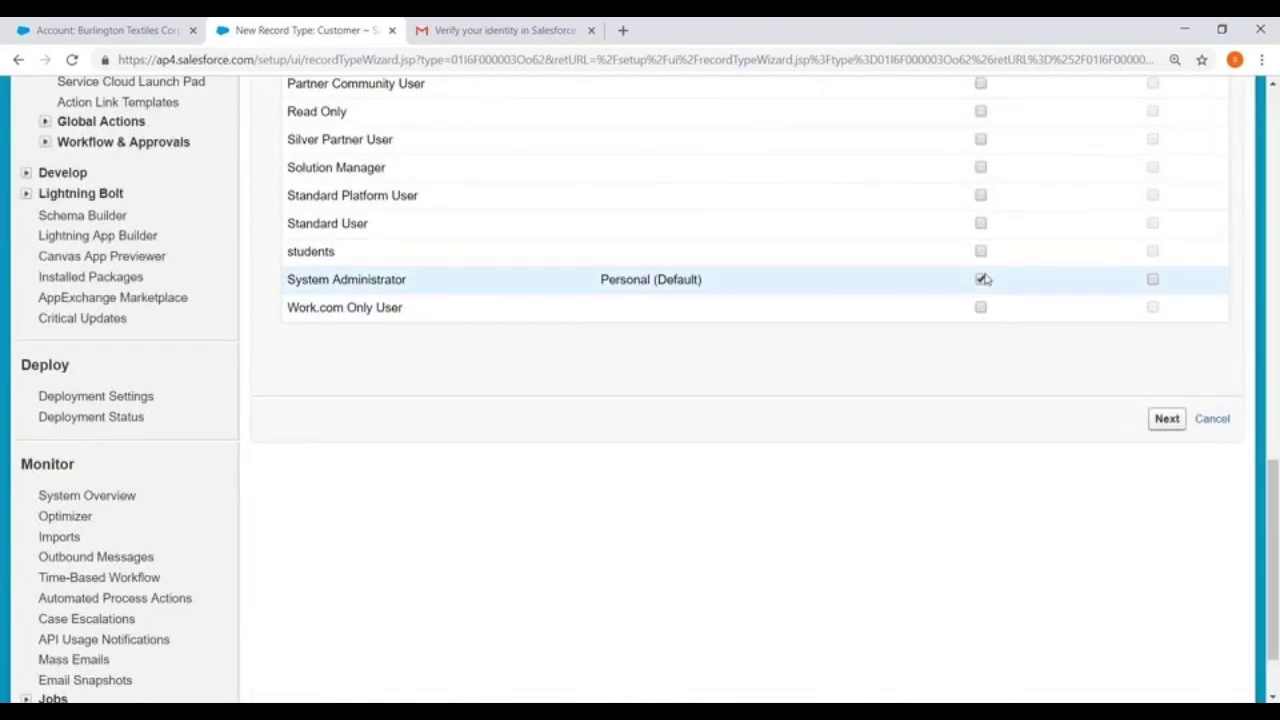
click(1166, 418)
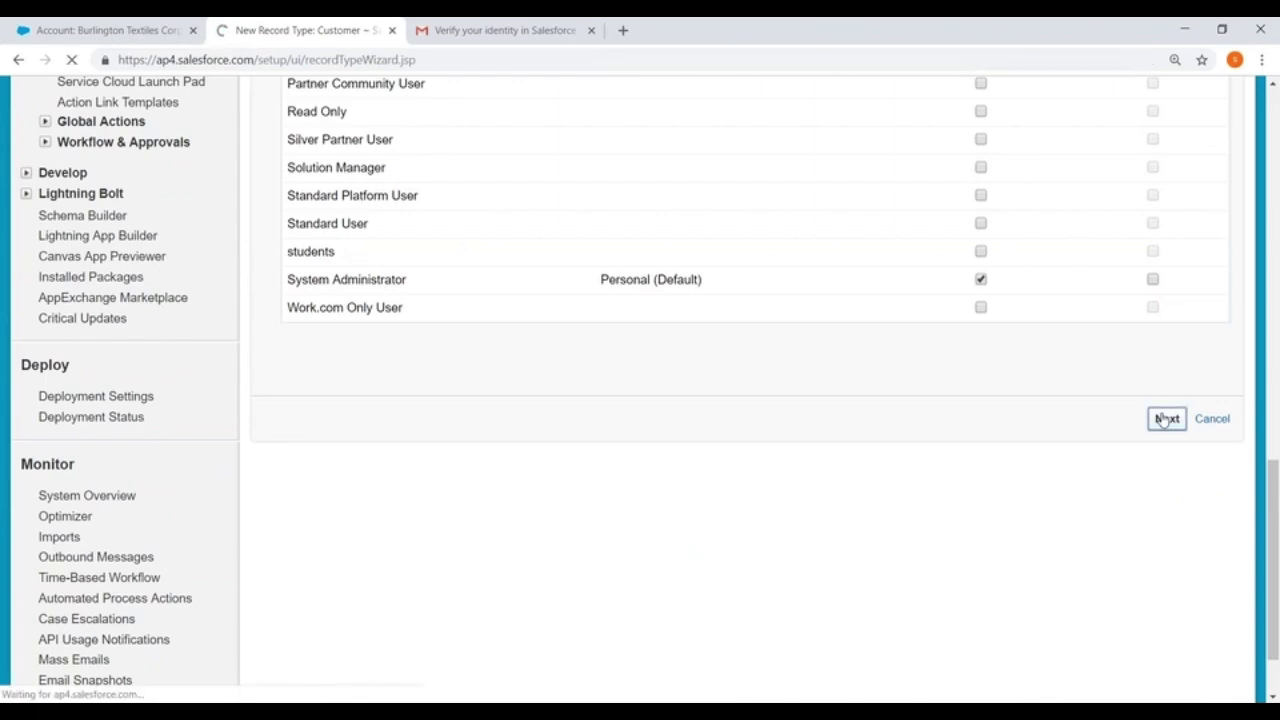
scroll(903, 408, down, 1)
scroll(850, 410, down, 3)
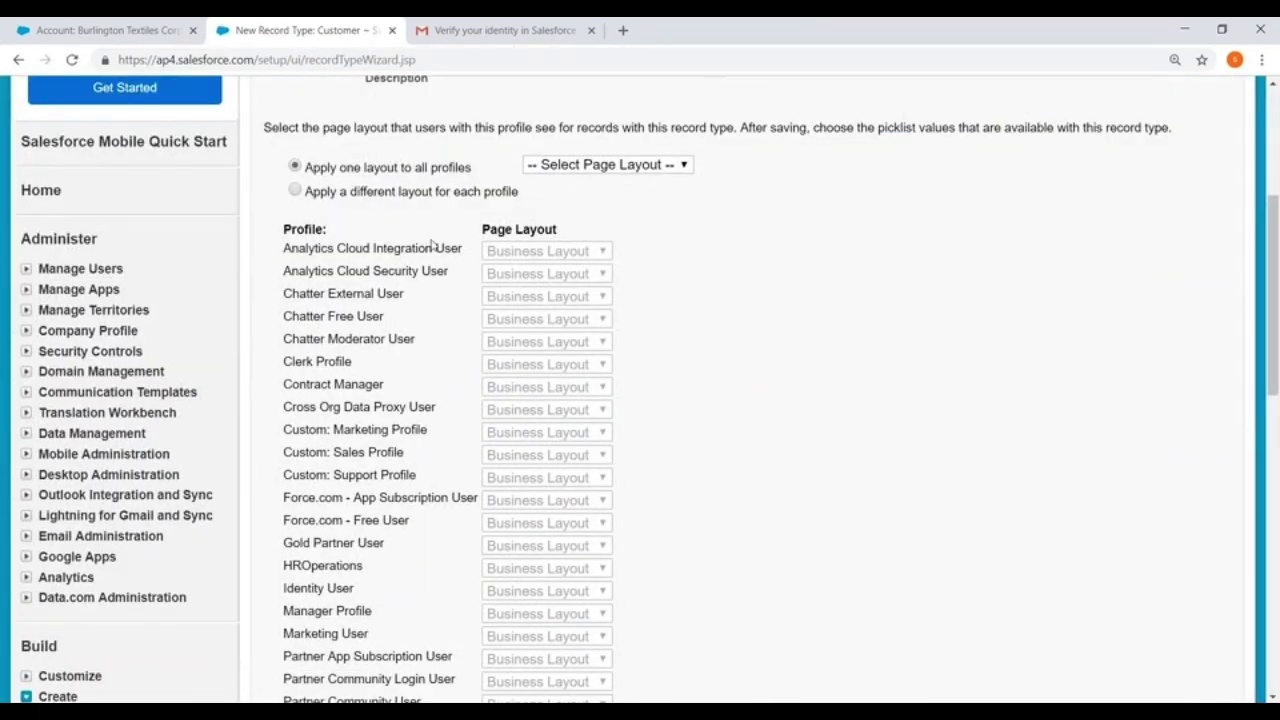
Apply Customer Layout to all profiles for the Business record type
click(296, 191)
scroll(697, 277, down, 6)
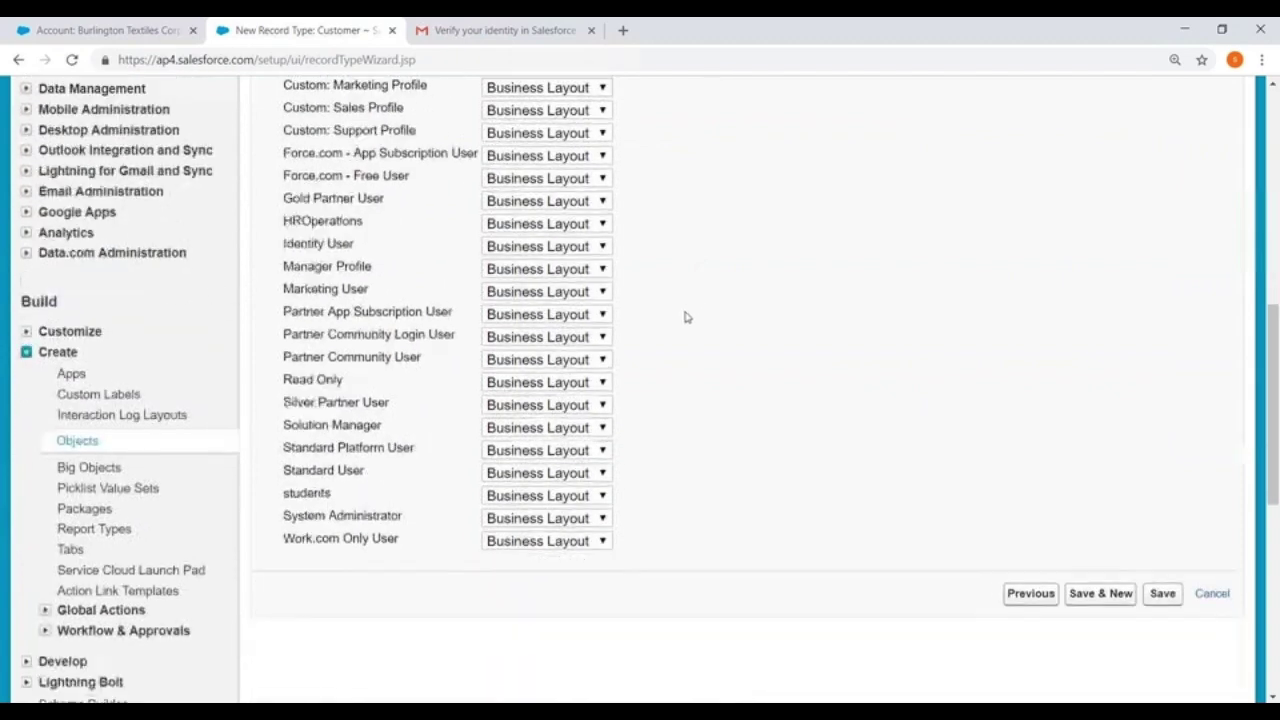
scroll(614, 290, up, 3)
scroll(614, 290, up, 3)
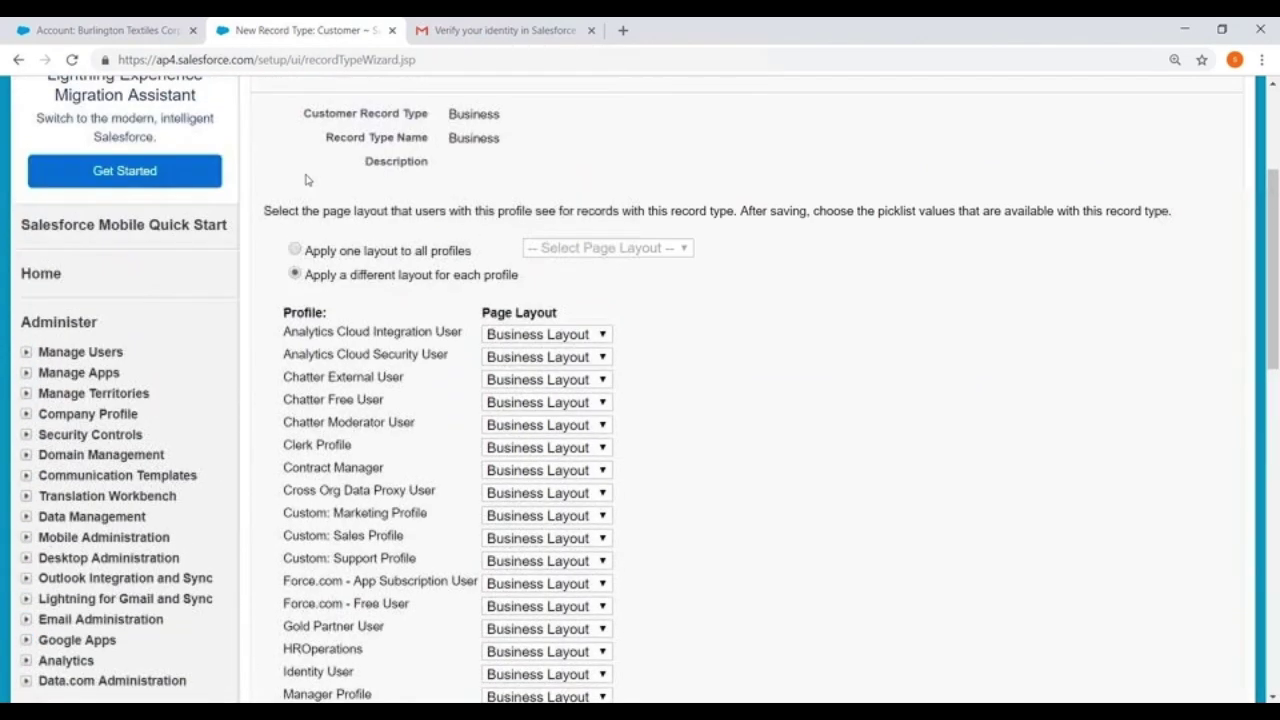
click(295, 249)
click(603, 248)
click(572, 320)
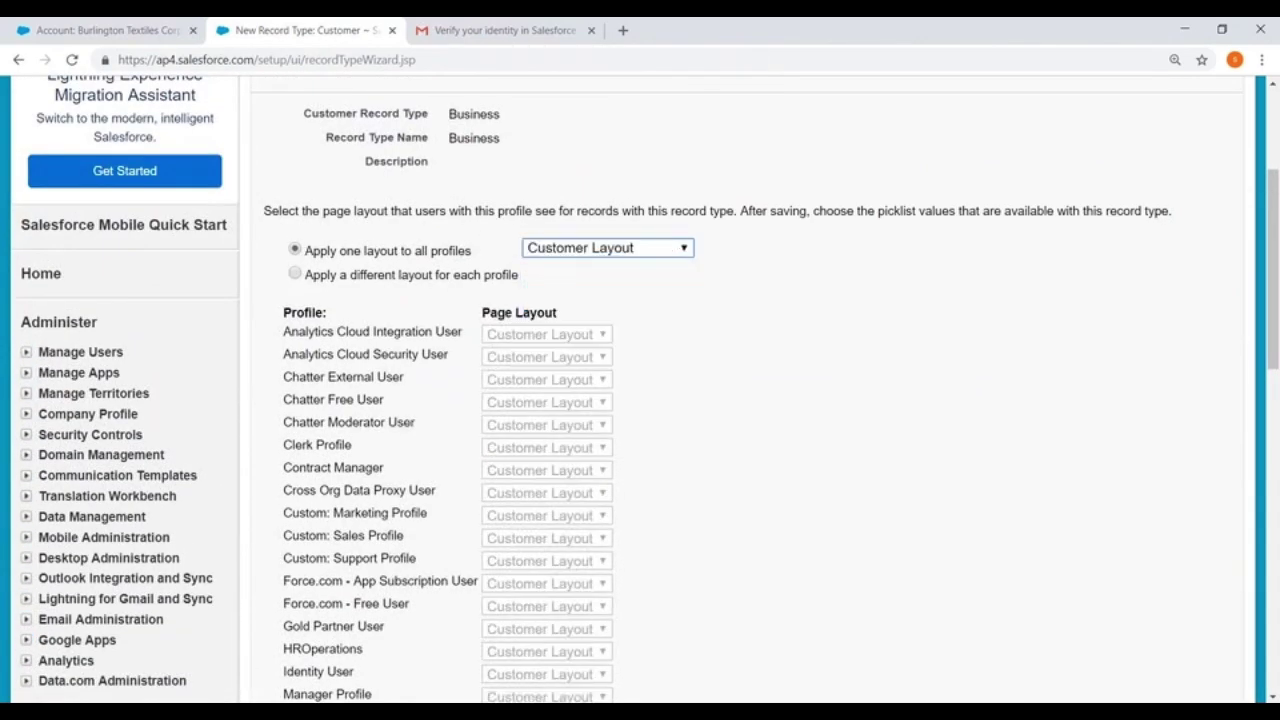
Override System Administrator's layout to Business Layout and save the record type
click(295, 274)
scroll(640, 300, down, 5)
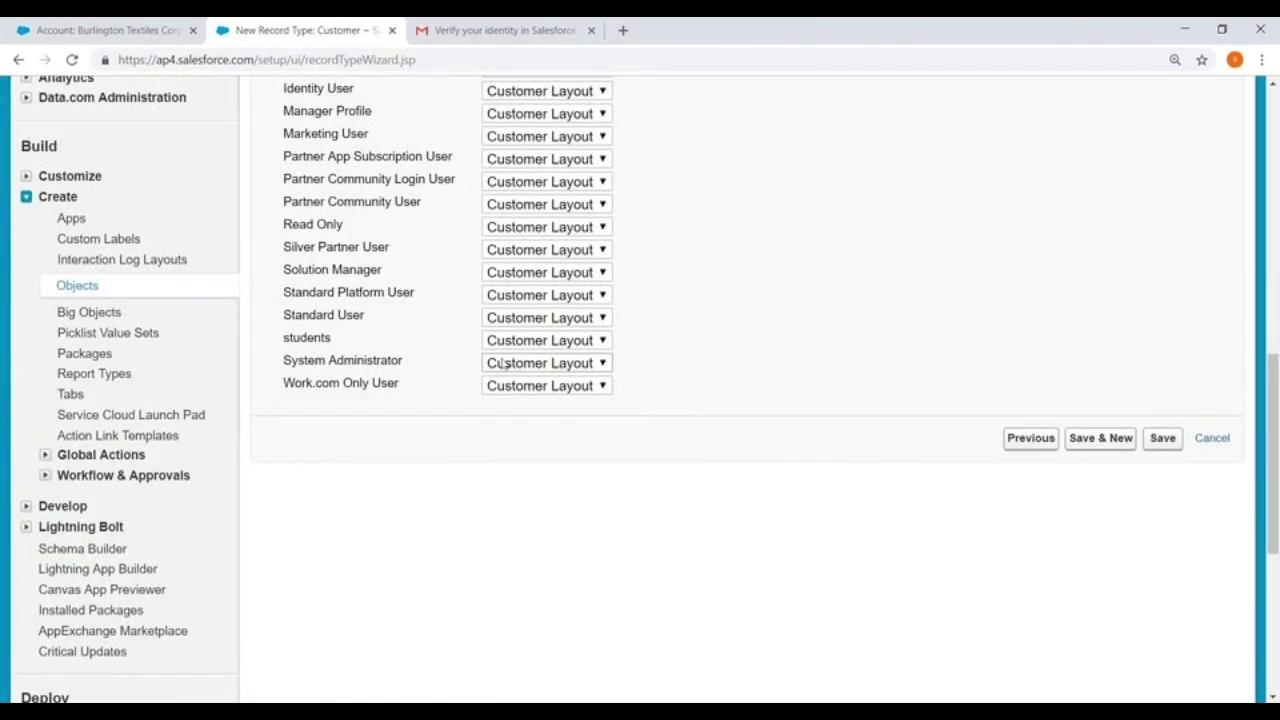
click(520, 364)
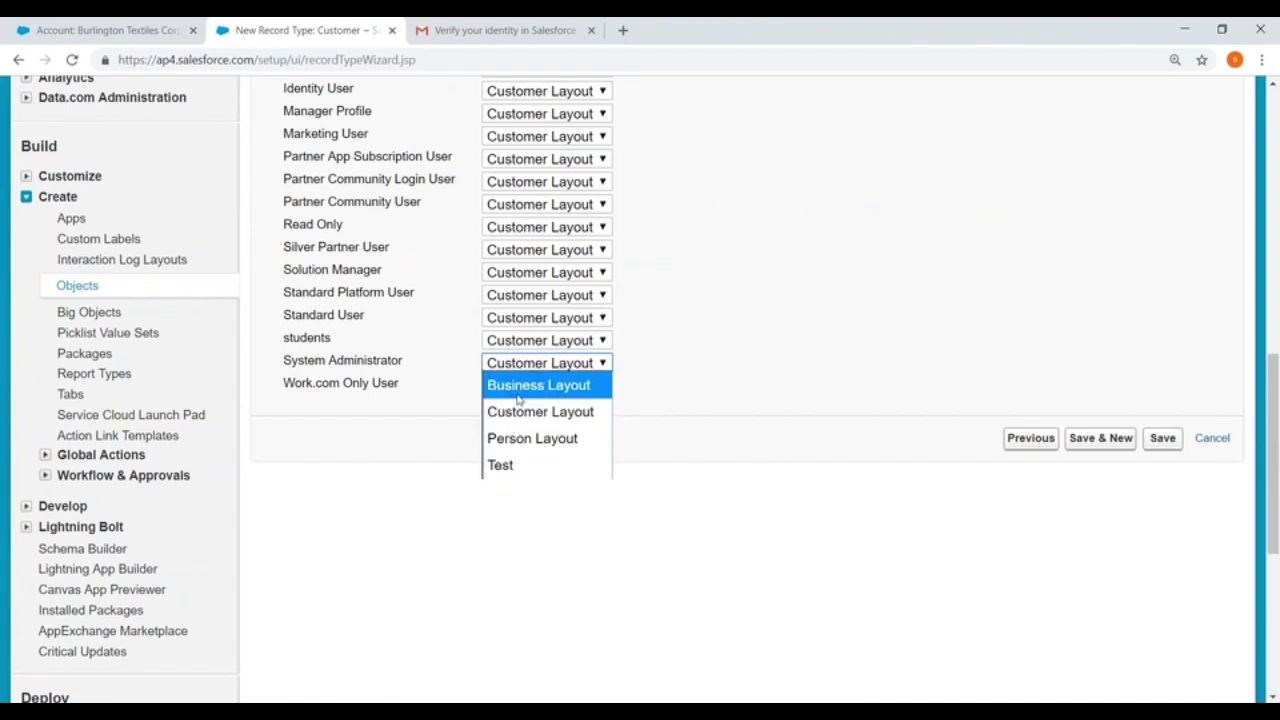
click(512, 385)
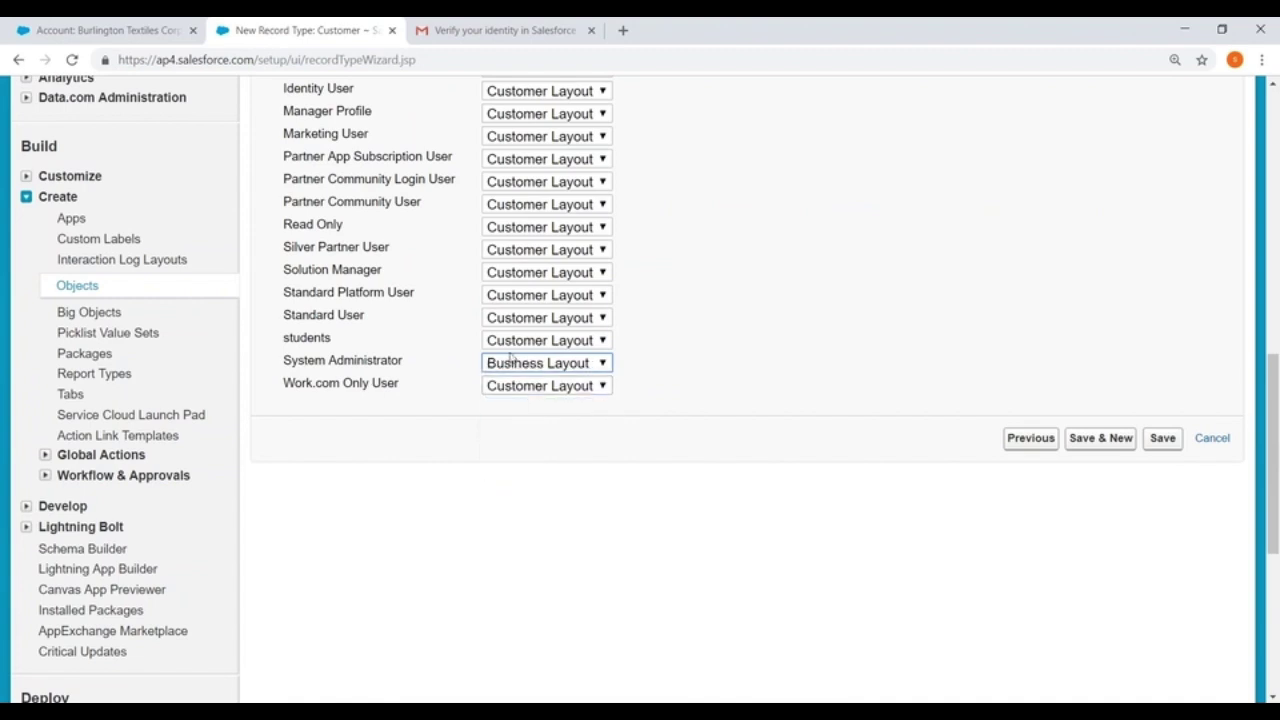
click(1166, 440)
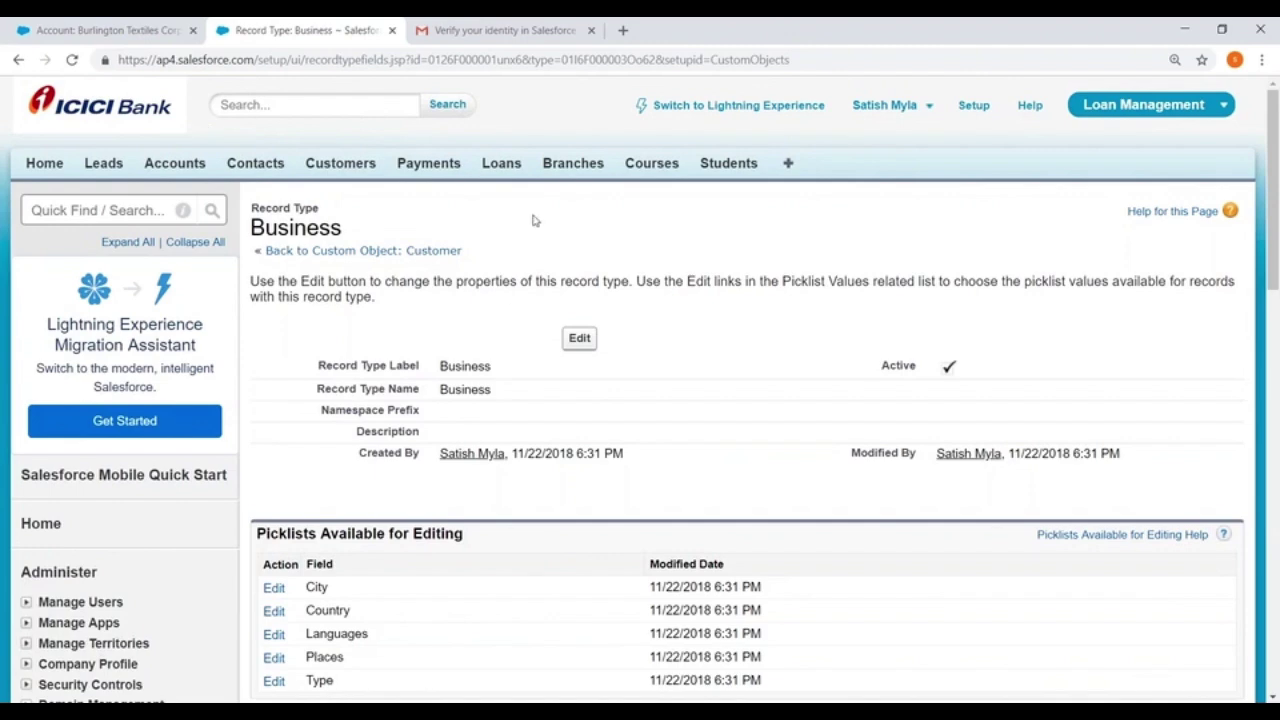
Open a new Customer form with the Business record type and scroll through it
click(336, 168)
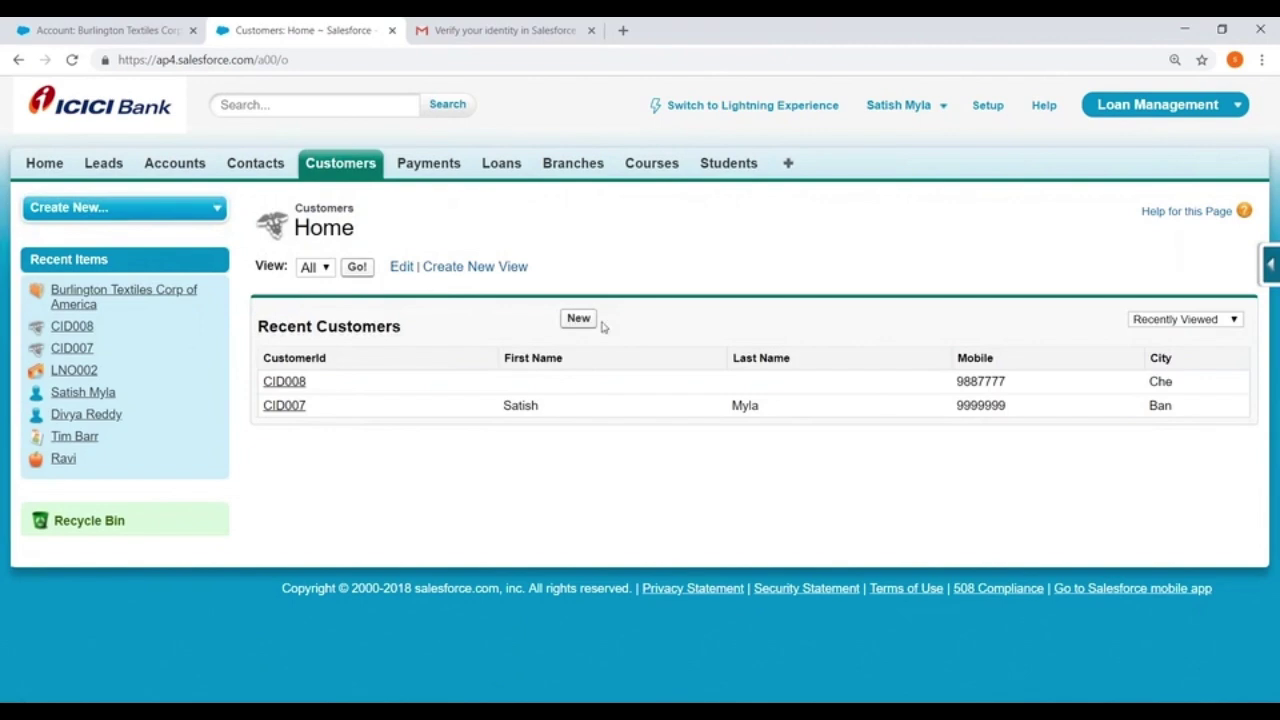
click(576, 319)
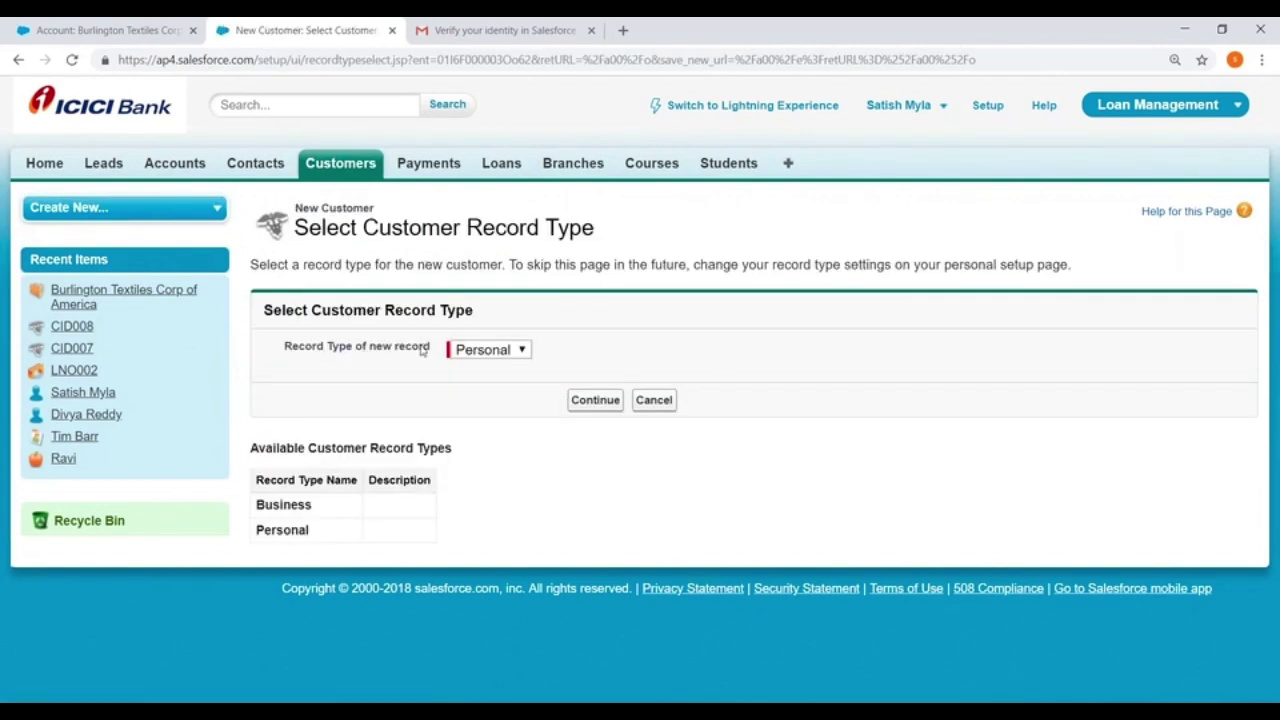
click(483, 356)
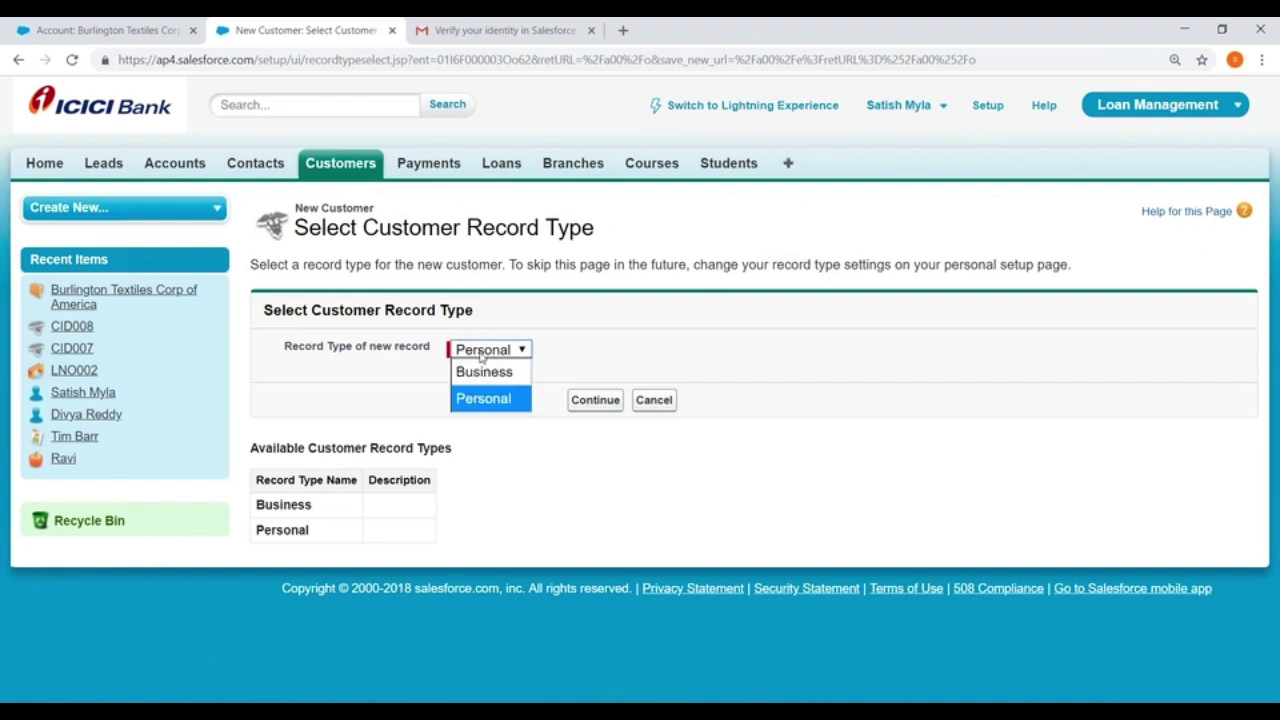
click(488, 372)
click(604, 399)
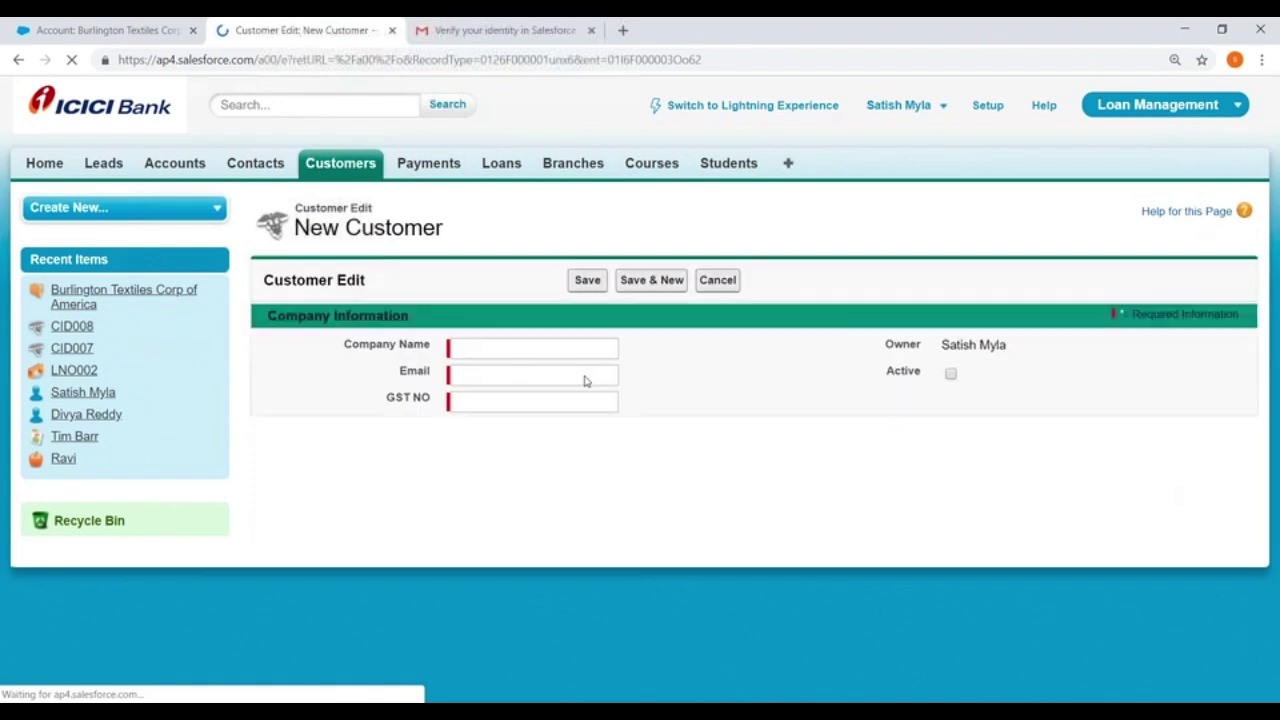
scroll(410, 330, down, 1)
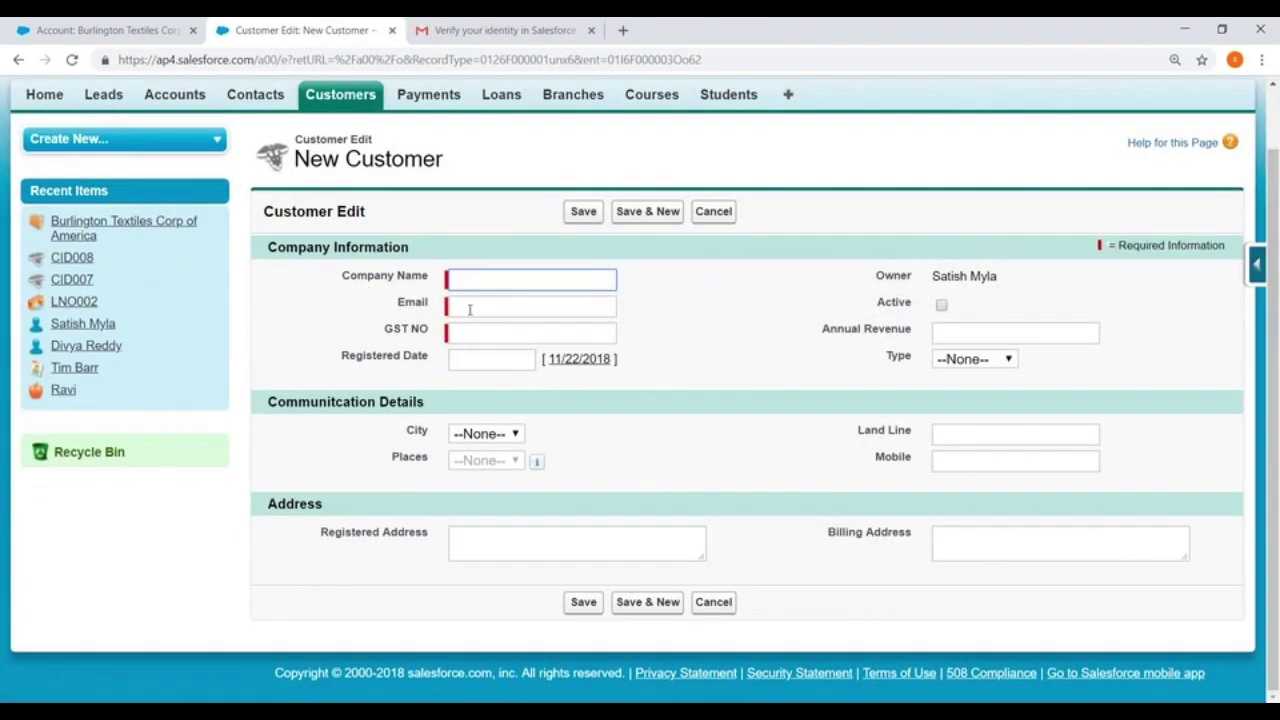
Open a new Customer form with the Personal record type for comparison
click(338, 104)
click(578, 319)
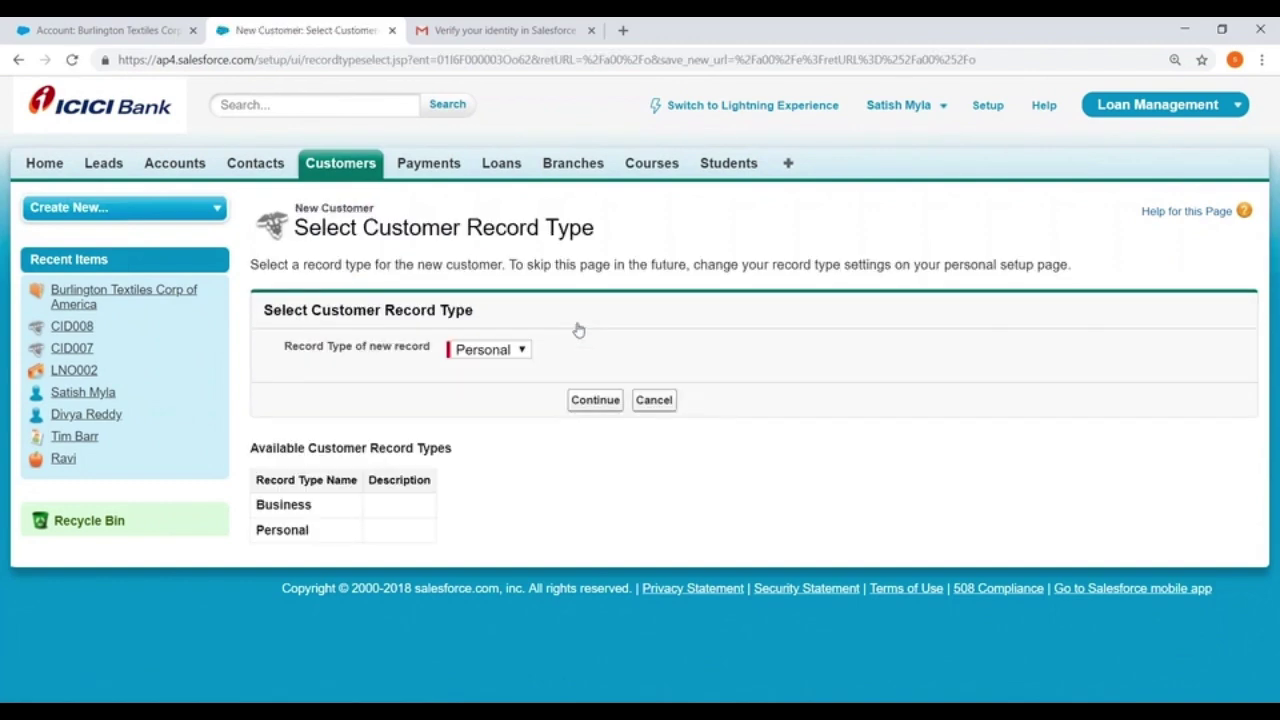
click(518, 349)
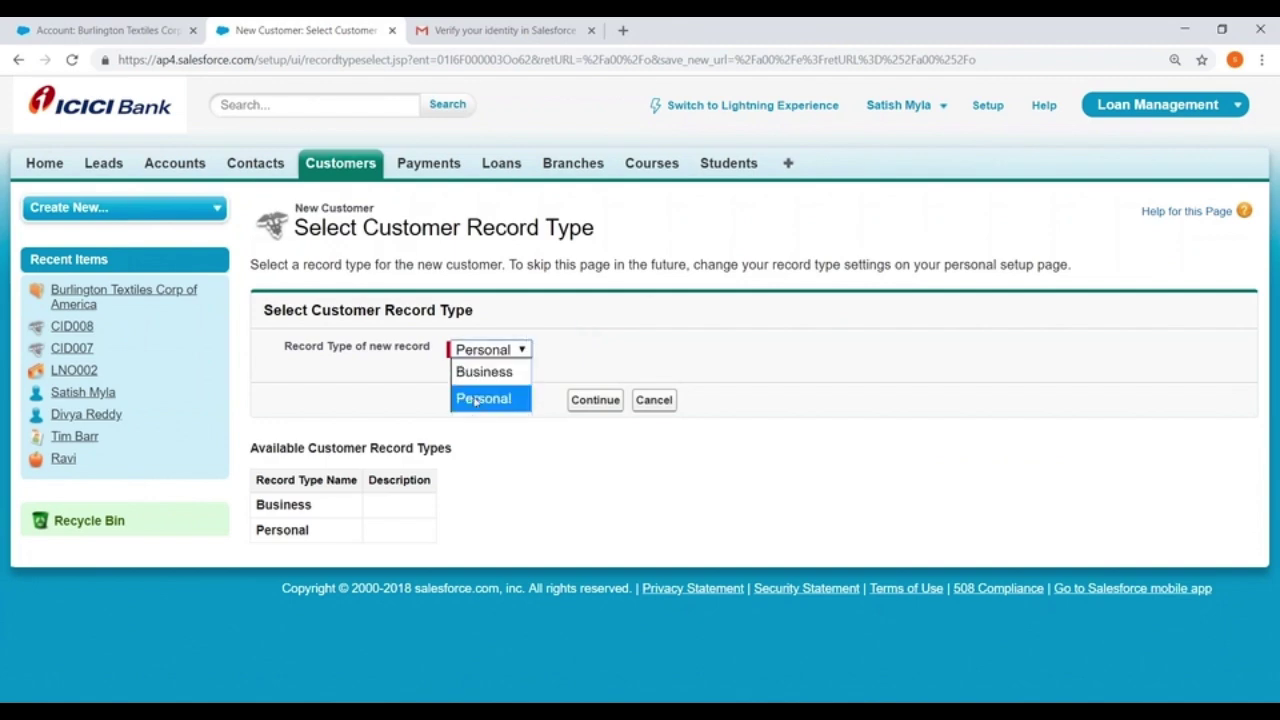
click(478, 397)
click(594, 403)
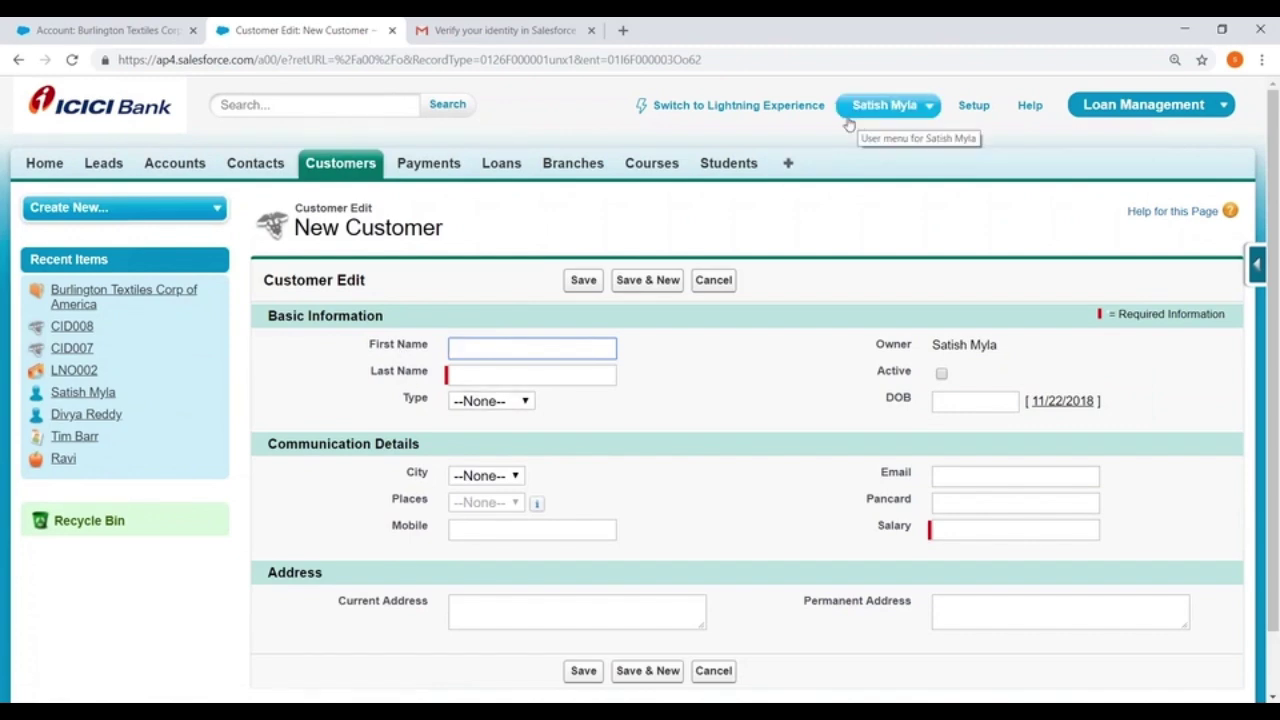
Return to a new Customer form under the Business record type
click(343, 166)
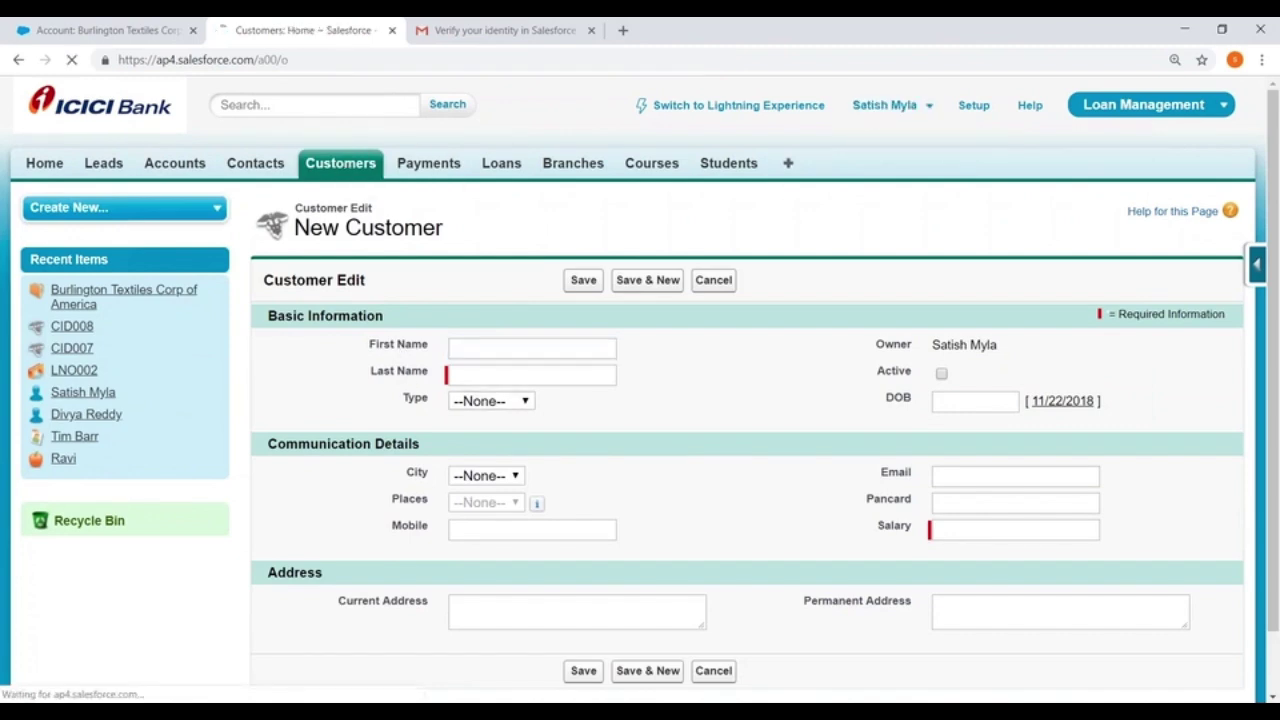
click(579, 318)
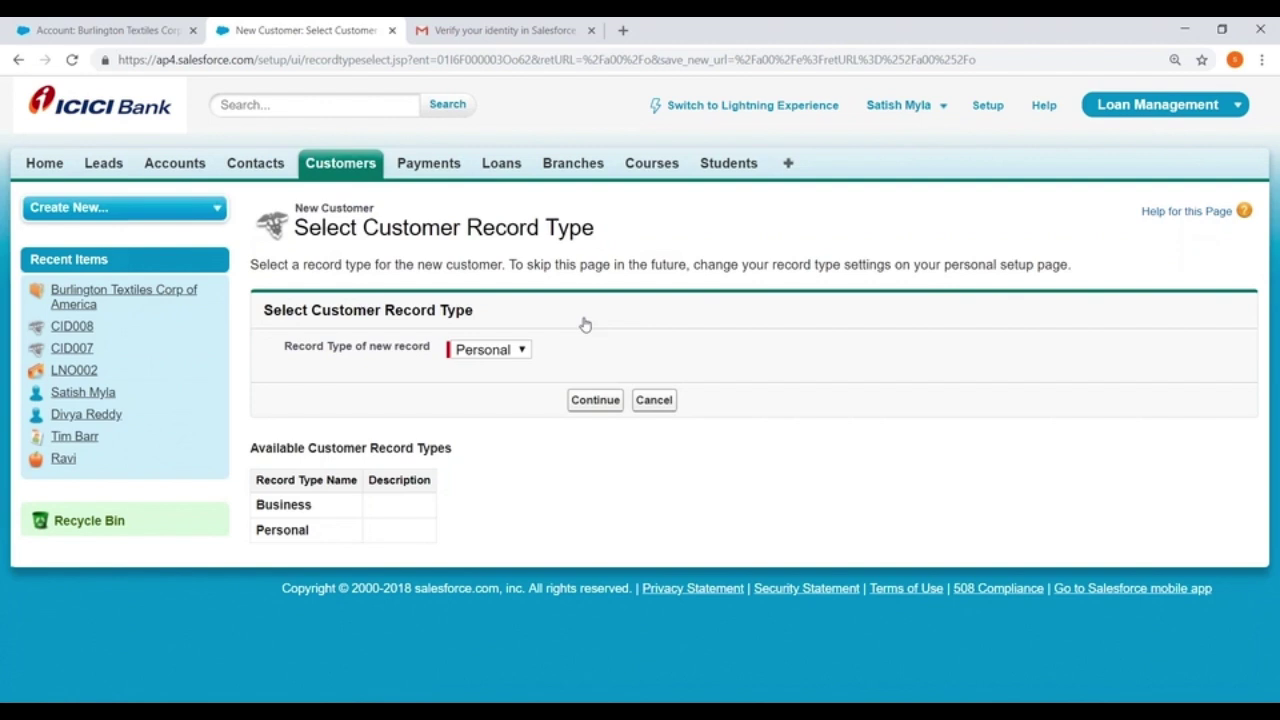
click(466, 350)
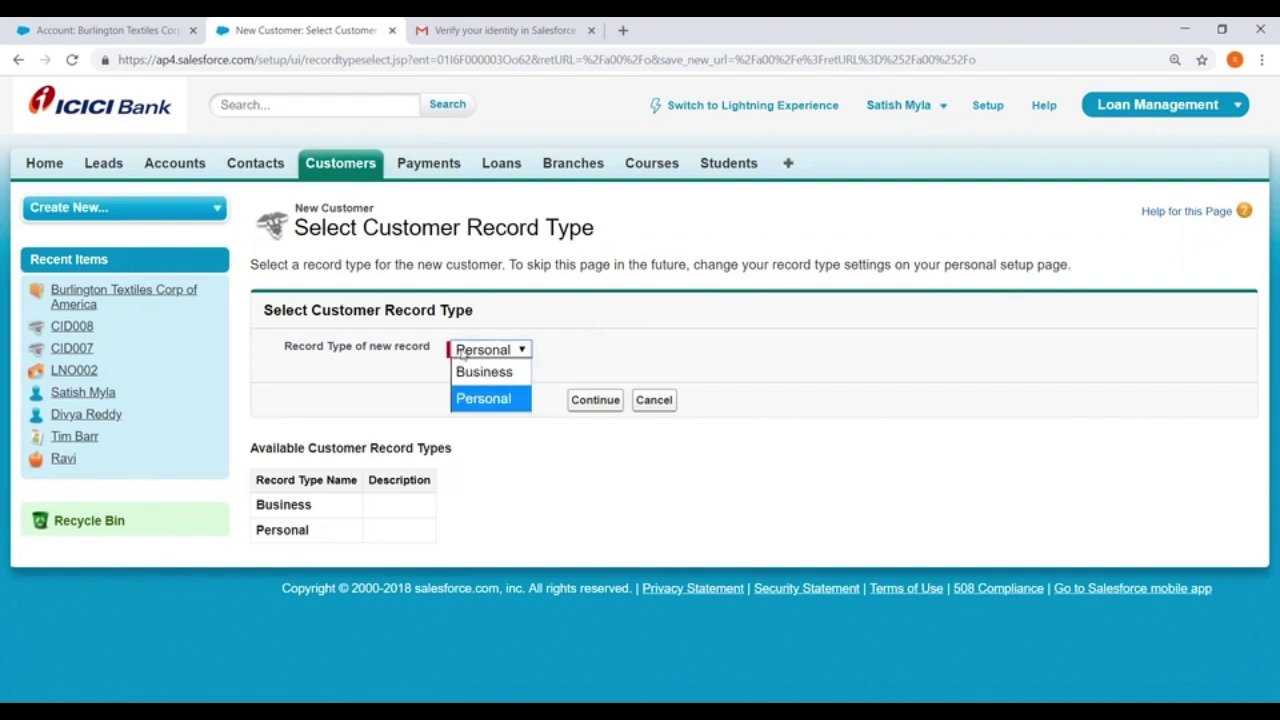
click(480, 376)
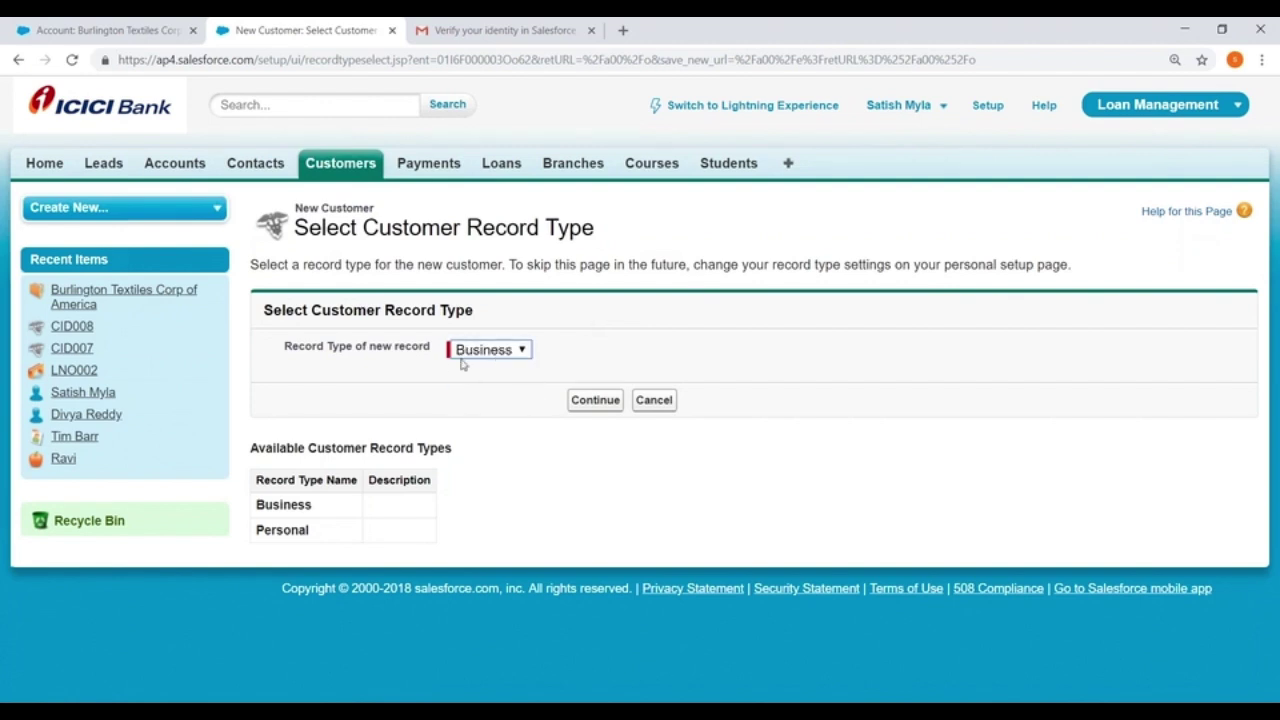
click(586, 406)
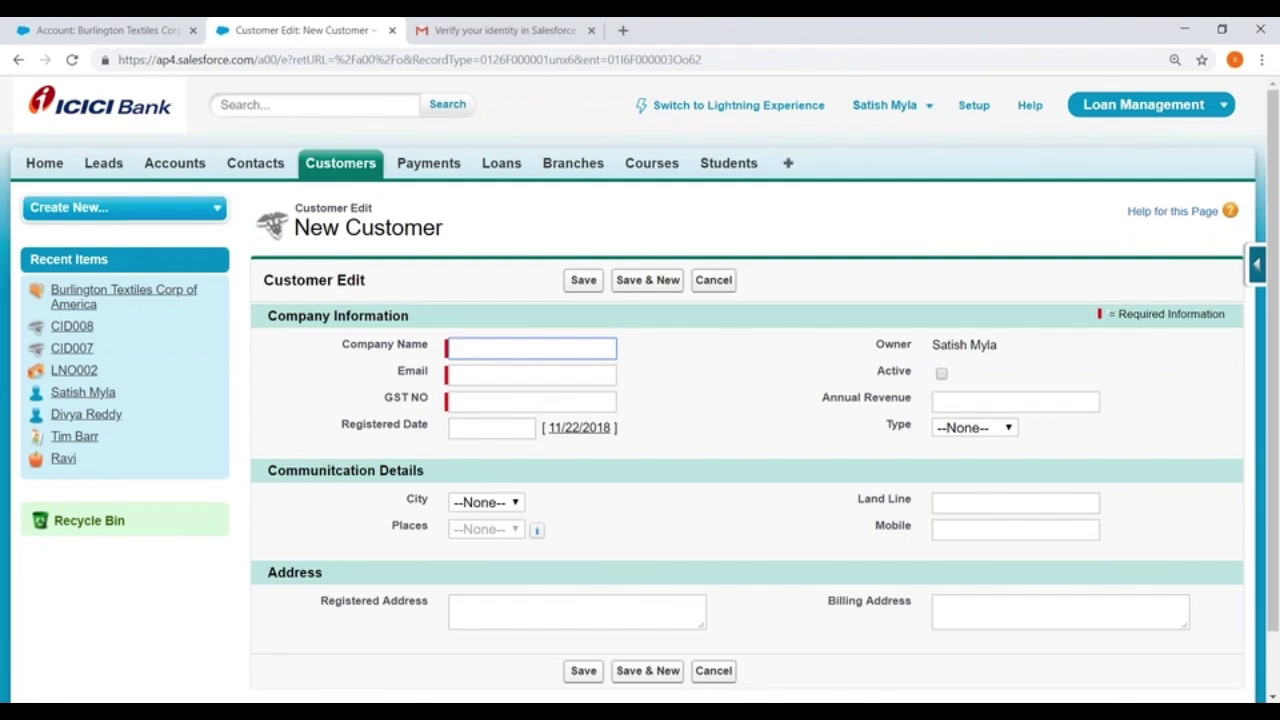
click(236, 712)
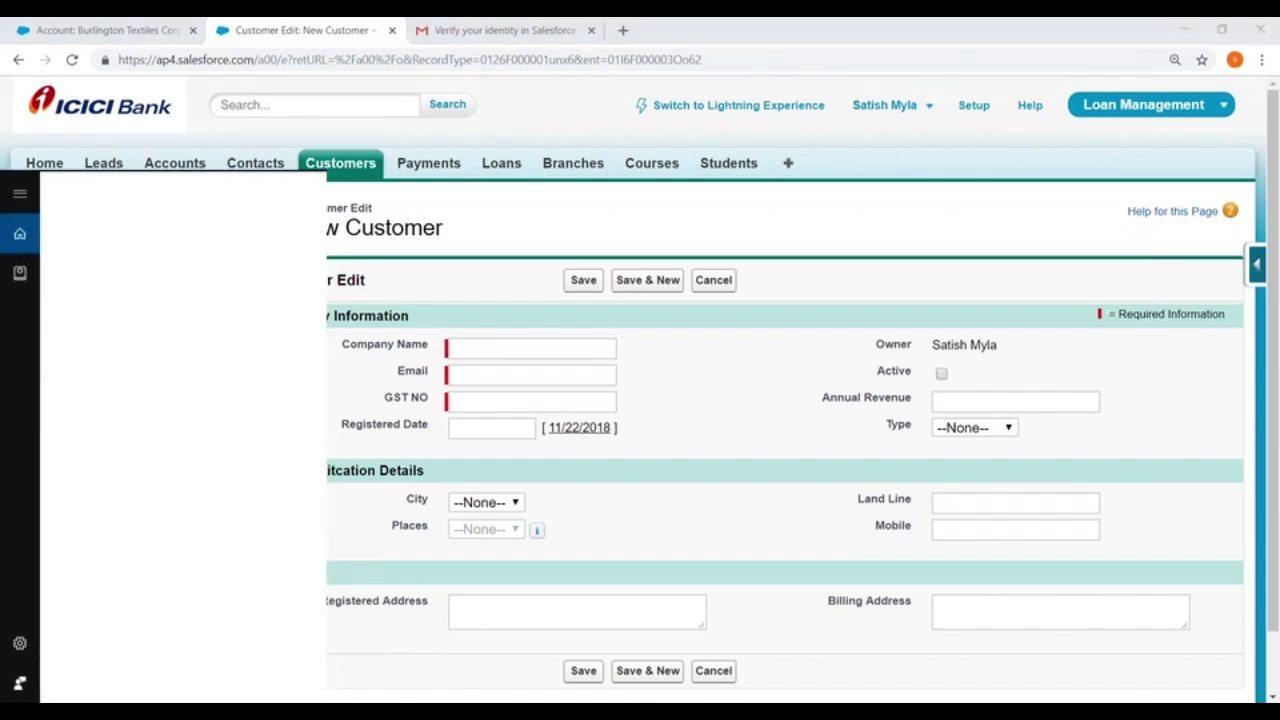
Launch Paint and draw a tall rectangle along the canvas's left side
text(Paint)
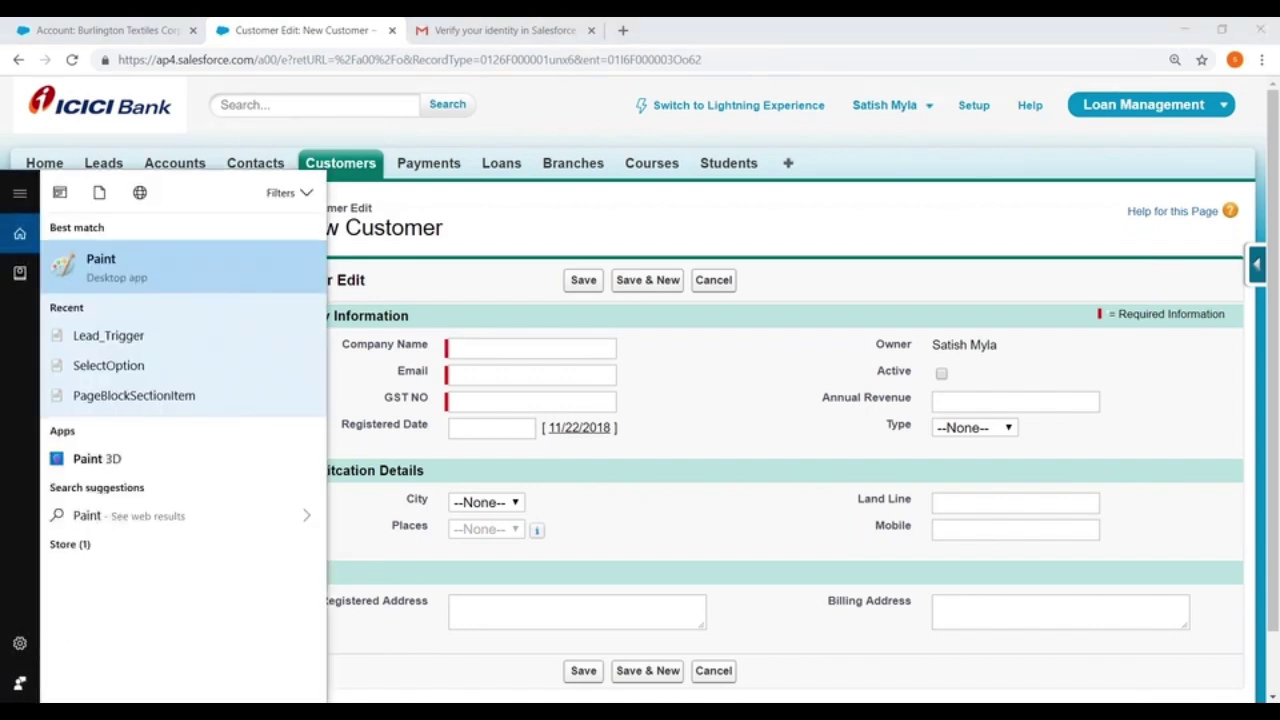
key(Return)
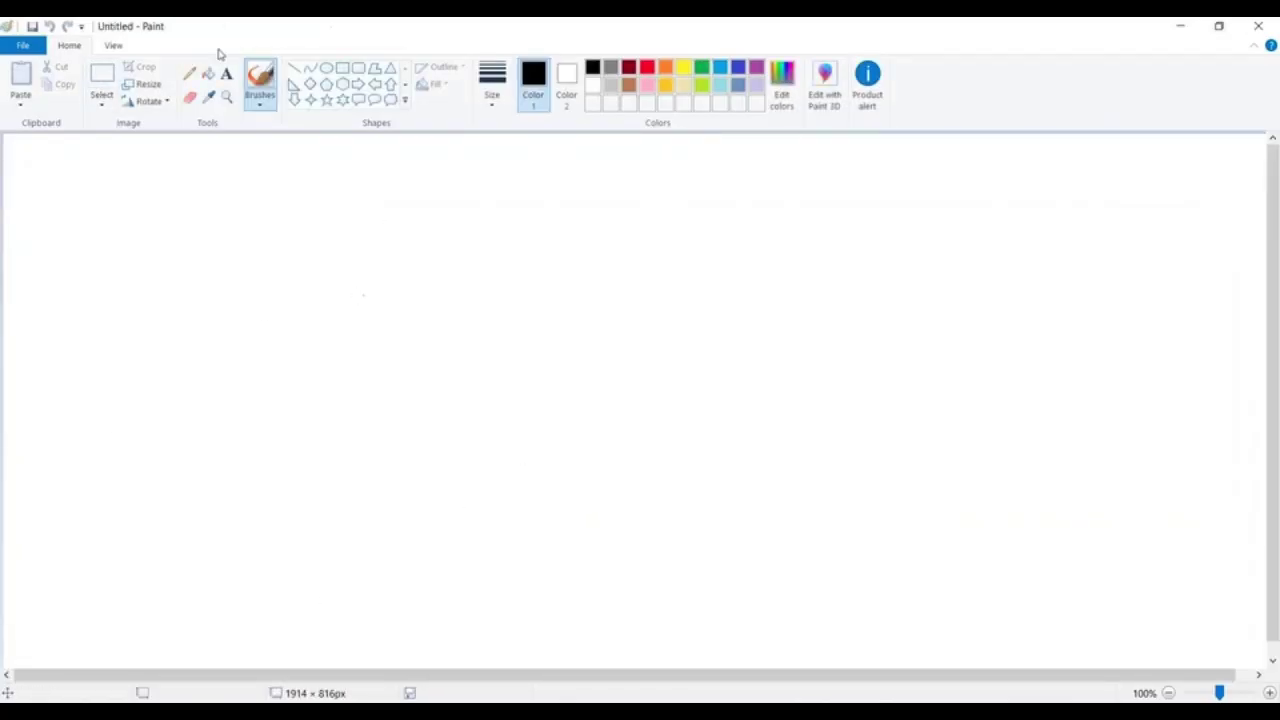
click(342, 68)
drag(15, 147, 188, 517)
click(303, 340)
Label the top of the rectangle CompanyName, without underlining
click(226, 73)
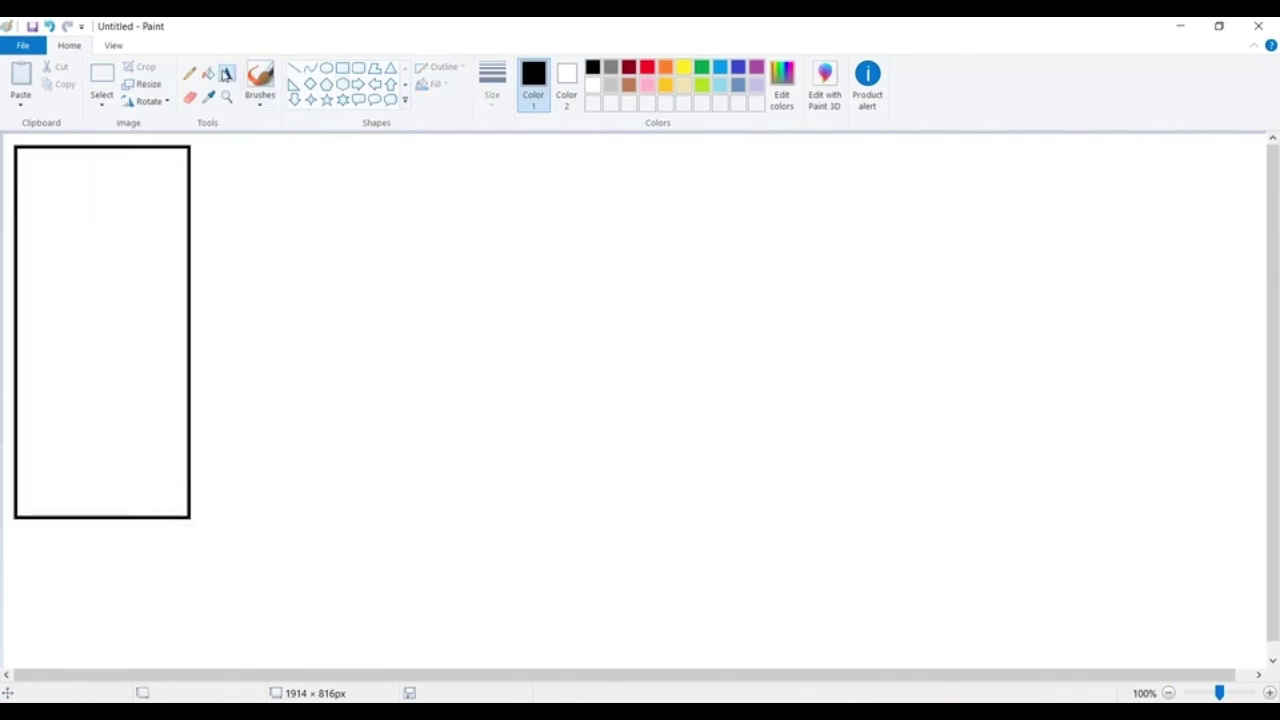
click(24, 167)
text(CompanyName)
drag(157, 174, 8, 164)
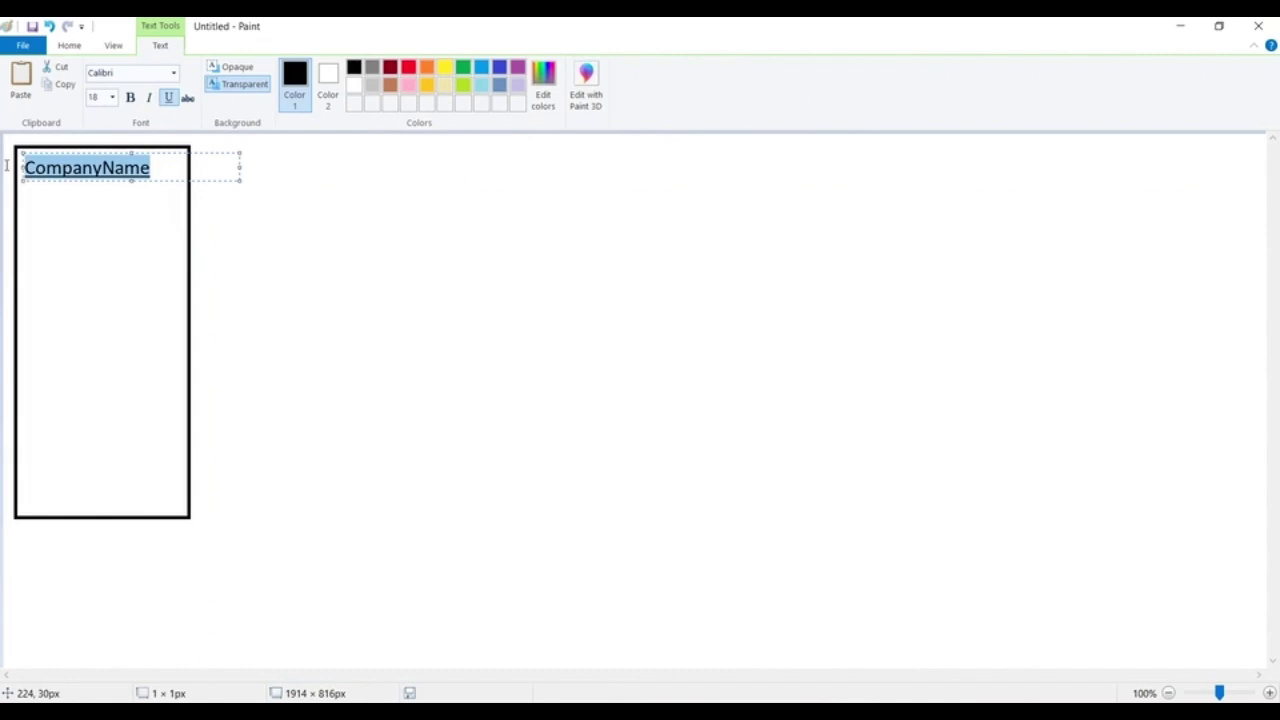
click(169, 98)
click(97, 220)
List the fields LastName, FirstName, Phone, GST and PanNumber below CompanyName
click(25, 200)
text(LastName)
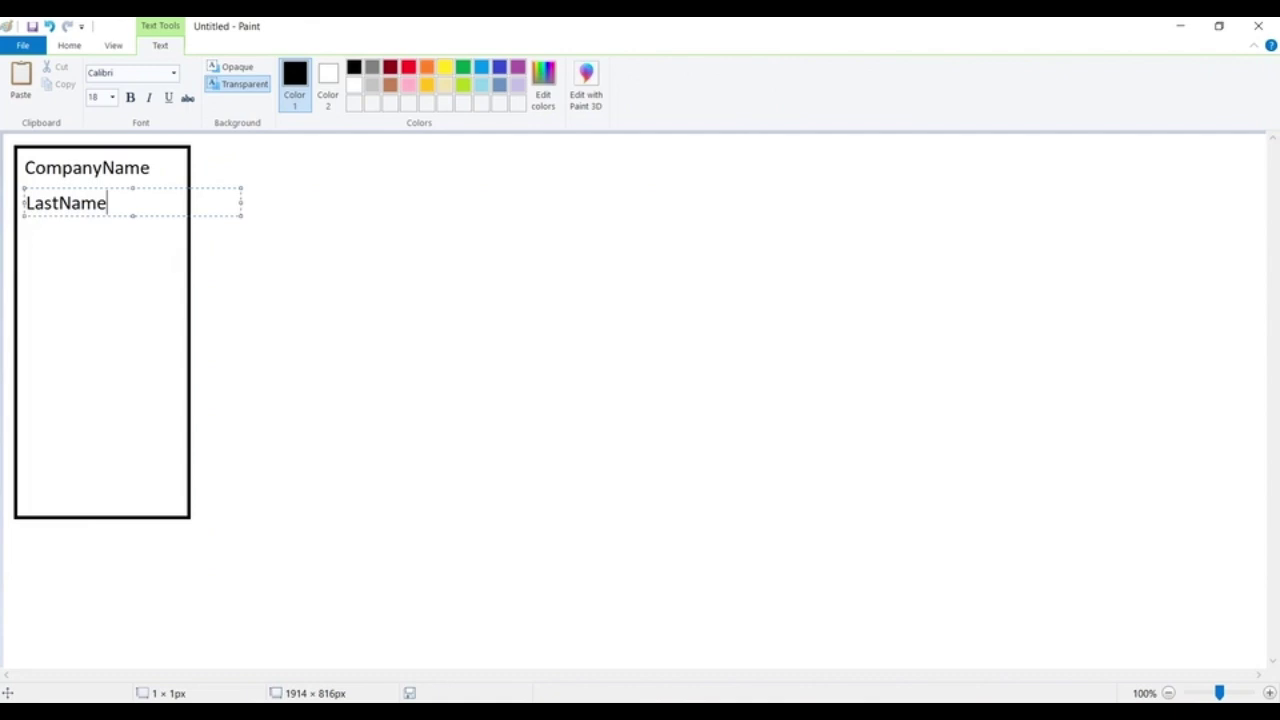
key(Return)
text(FirstName)
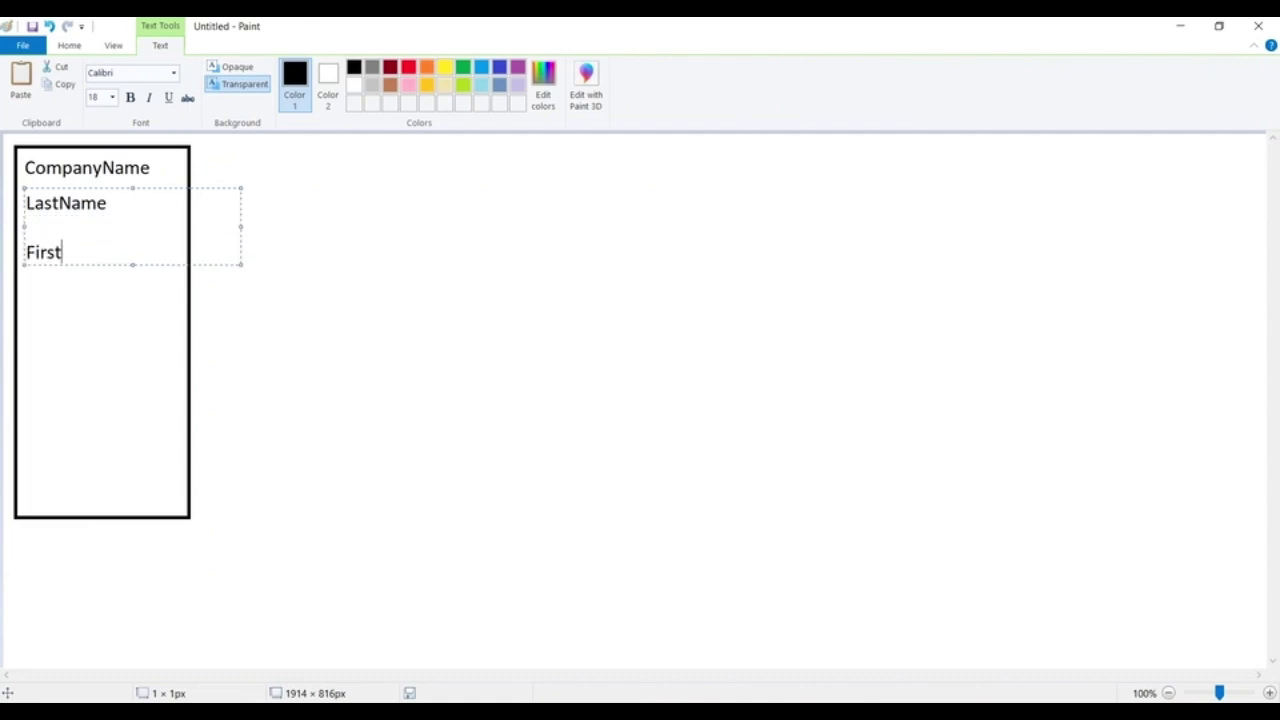
key(Return)
key(Return)
text(Phone)
key(Return)
key(Return)
text(GST)
key(Return)
key(Return)
text(Pandcad)
key(BackSpace)
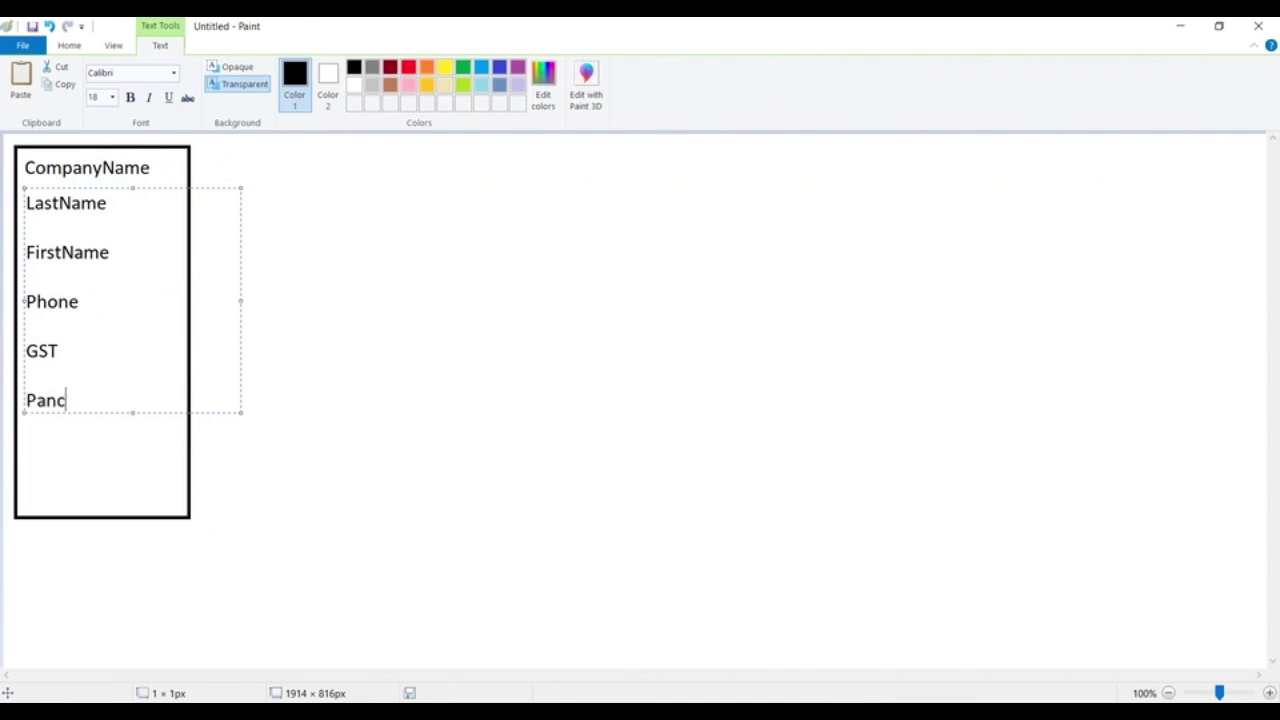
text(Number)
key(Return)
key(Return)
Replace the stray Phone and City lines with DOB and Registered Date
text(Phone)
key(Return)
key(Return)
text(City)
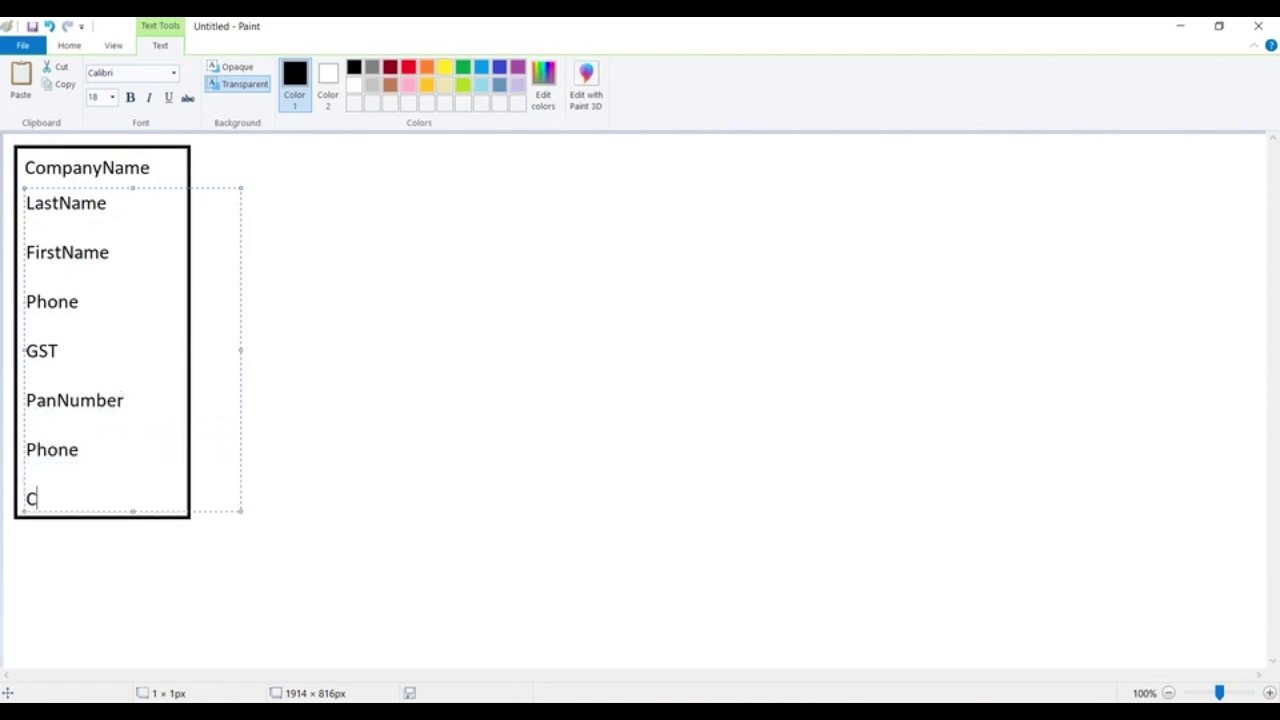
key(BackSpace)
key(BackSpace)
key(BackSpace)
key(BackSpace)
key(BackSpace)
key(BackSpace)
key(BackSpace)
key(BackSpace)
key(BackSpace)
key(BackSpace)
key(BackSpace)
key(BackSpace)
text(DOB)
key(Return)
key(Return)
text(Regis)
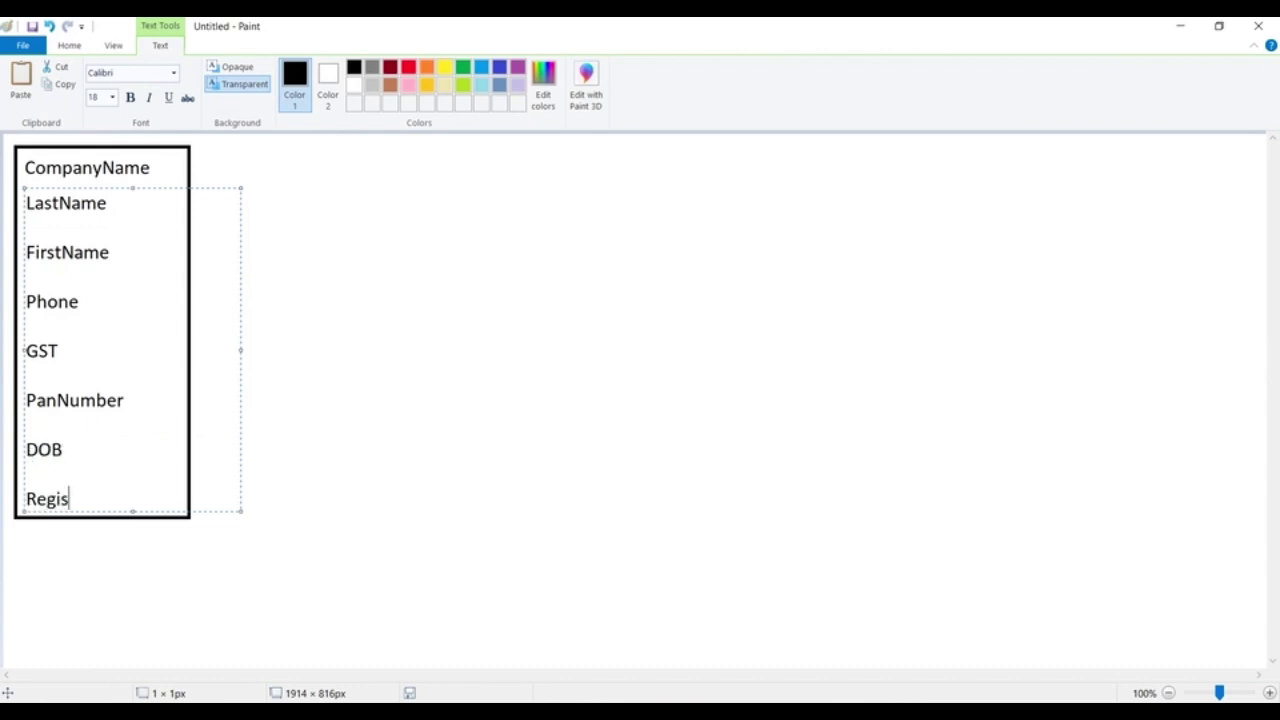
text(tered Date)
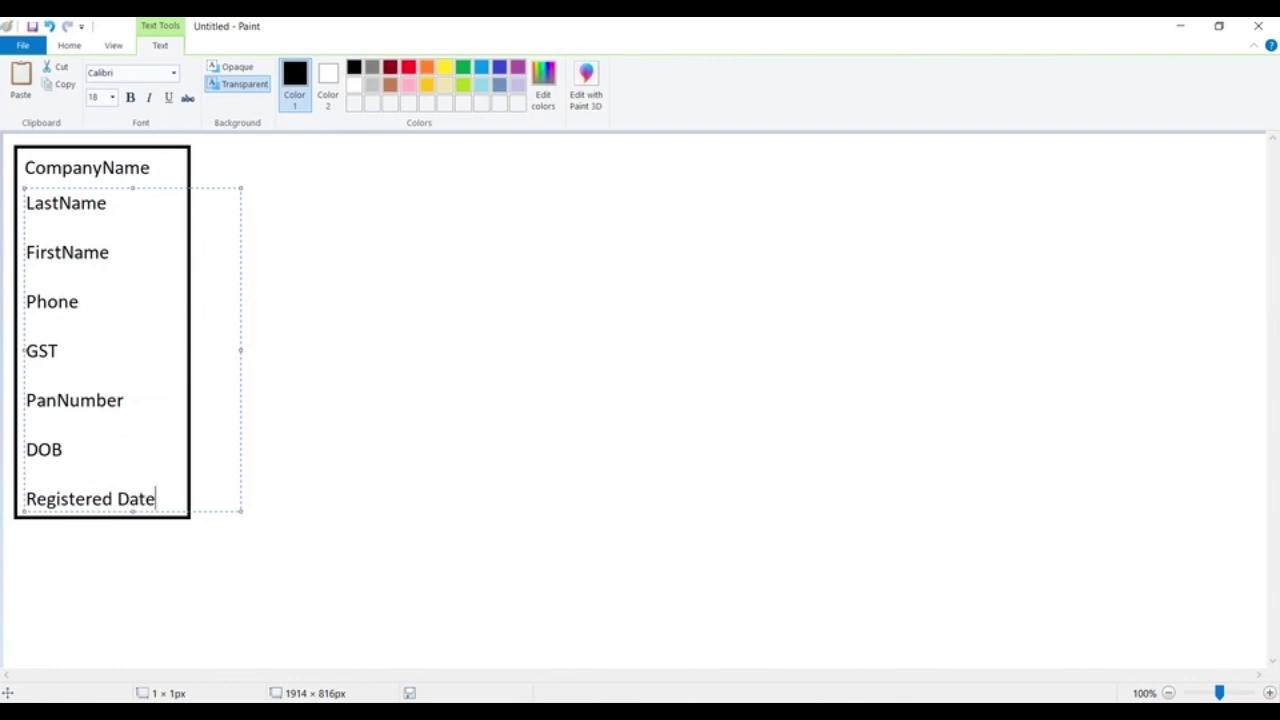
Draw three stacked boxes to the right of the field list
click(363, 223)
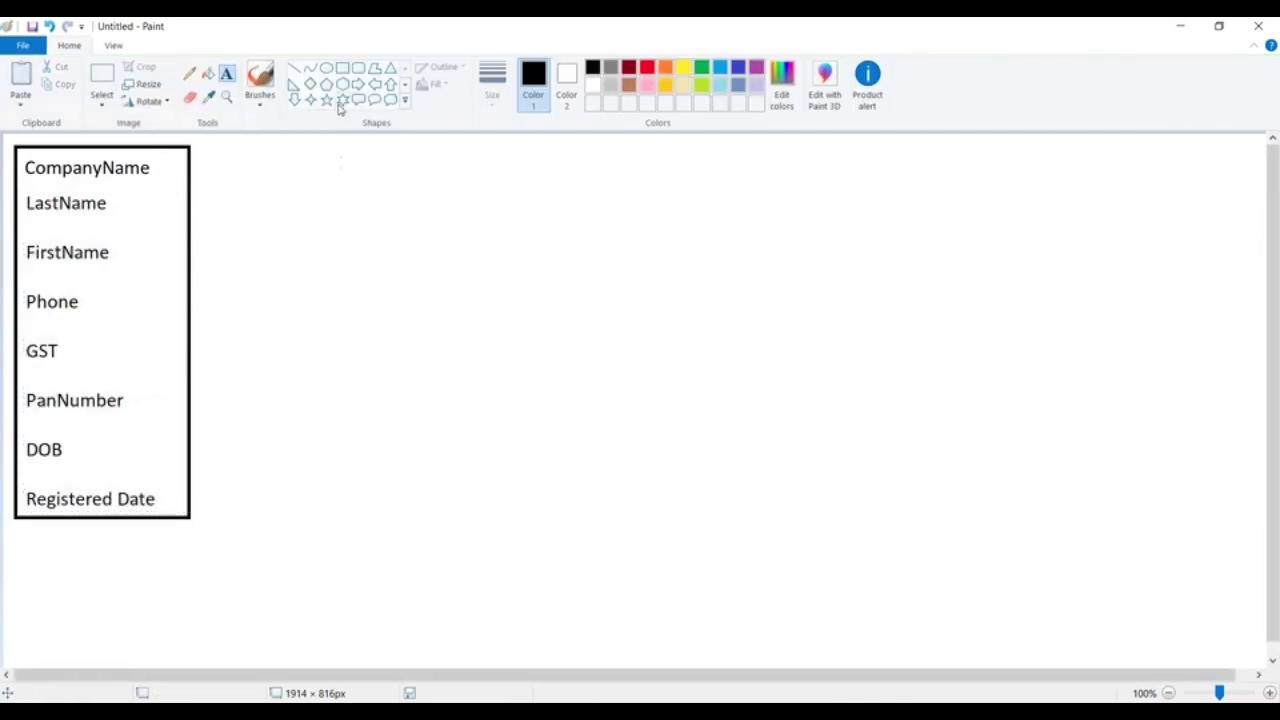
drag(320, 142, 624, 269)
drag(454, 204, 417, 209)
click(400, 392)
drag(281, 320, 579, 429)
click(318, 506)
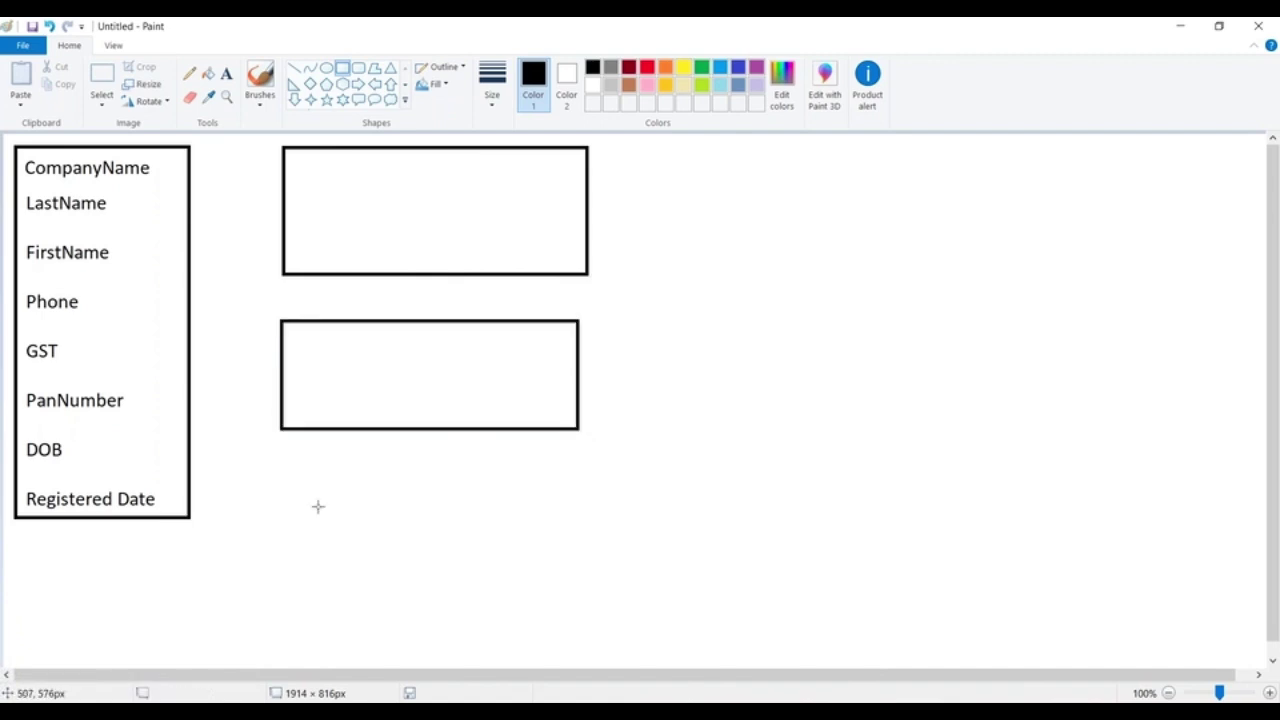
drag(285, 482, 576, 585)
click(460, 316)
Connect the field list to each of the three boxes with straight lines
click(294, 68)
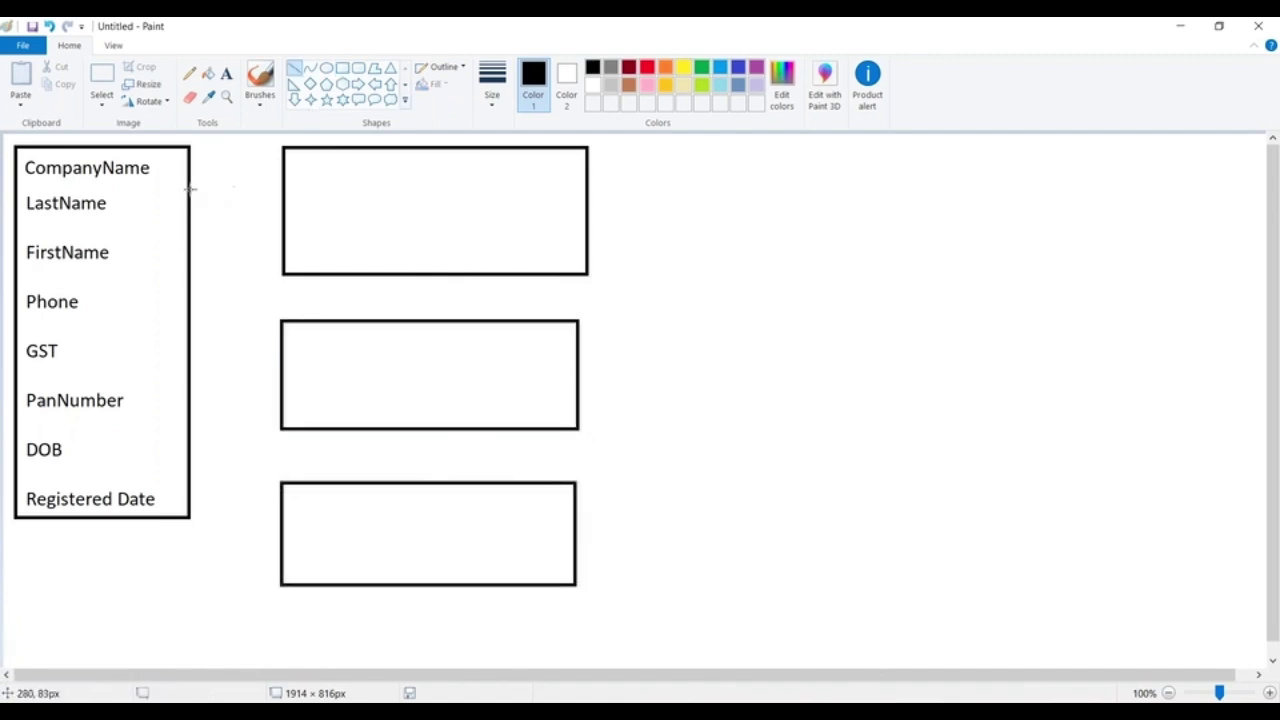
drag(190, 211, 278, 167)
drag(189, 383, 284, 353)
drag(190, 508, 287, 563)
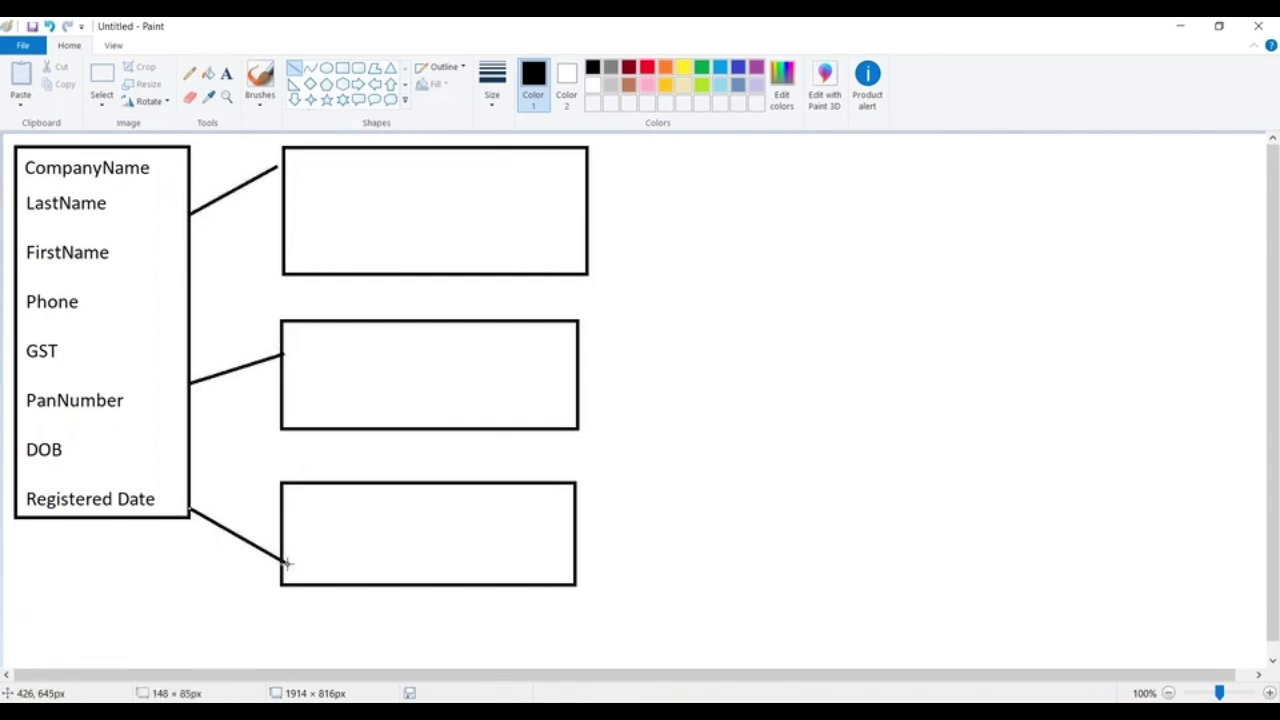
Label the first box Company Name :, GST and Registered Date
click(226, 73)
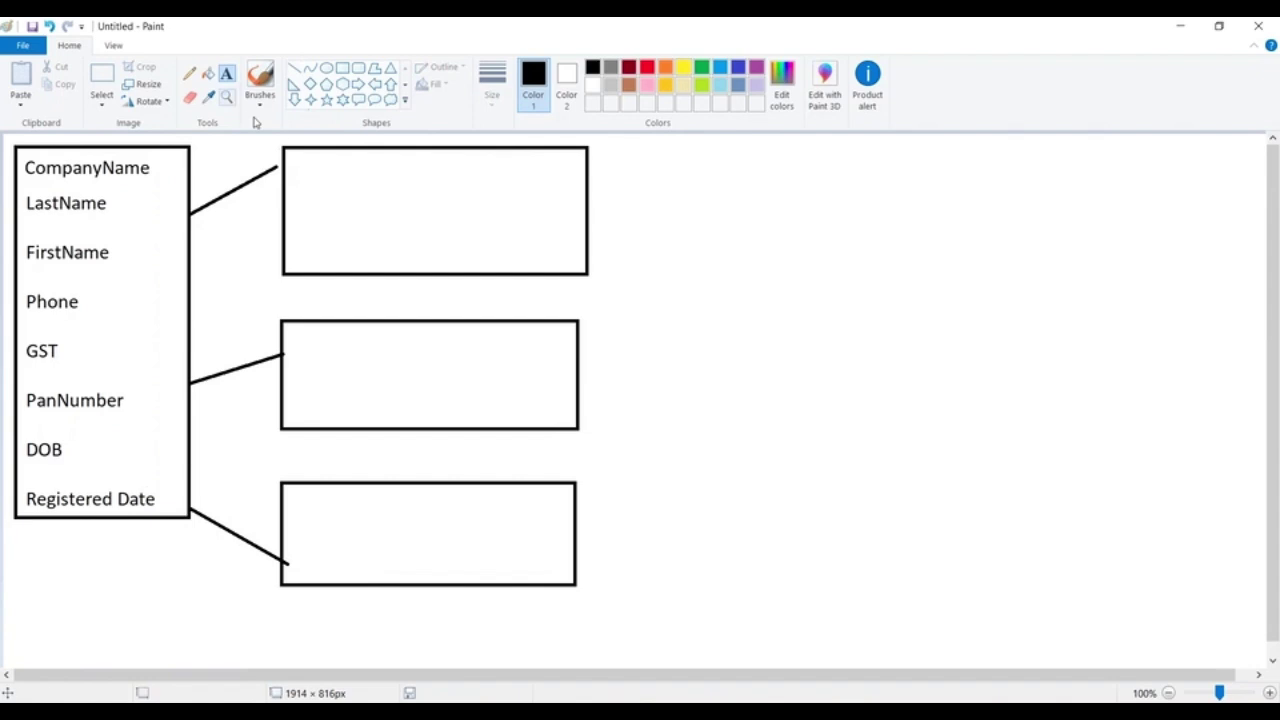
click(291, 172)
text(Comapn)
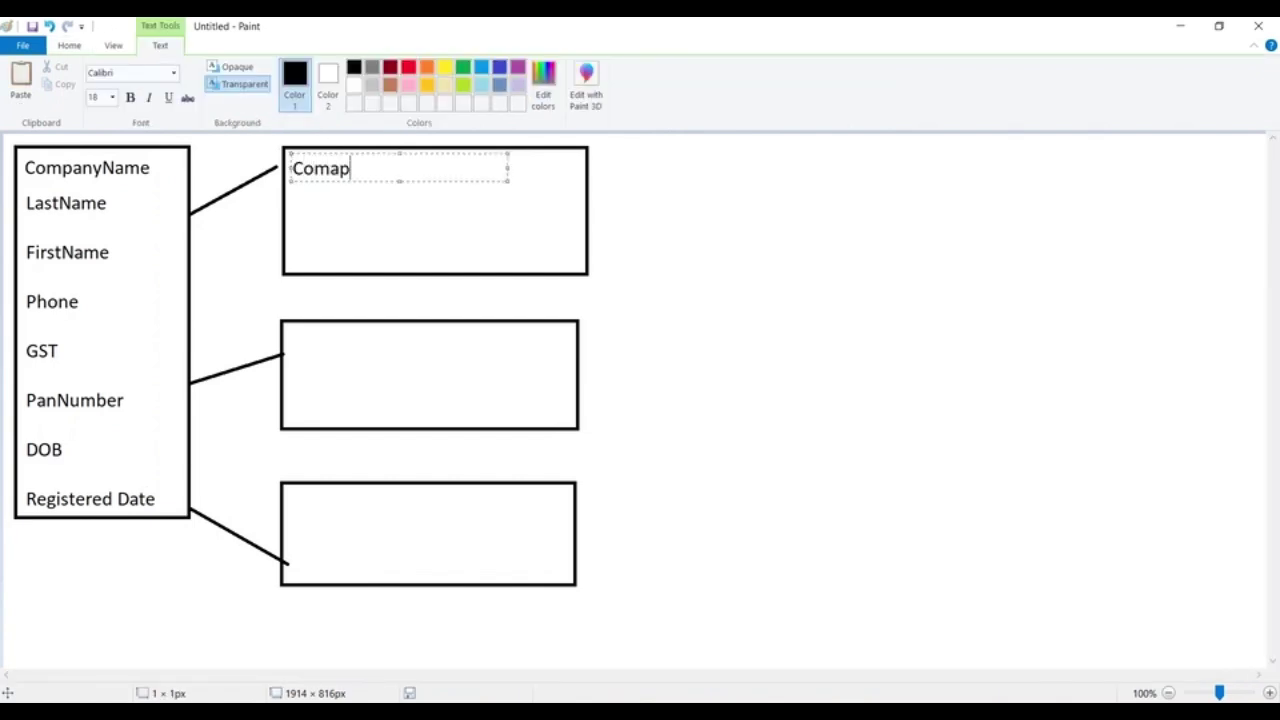
key(BackSpace)
key(BackSpace)
text(pany Name :)
key(Return)
key(Return)
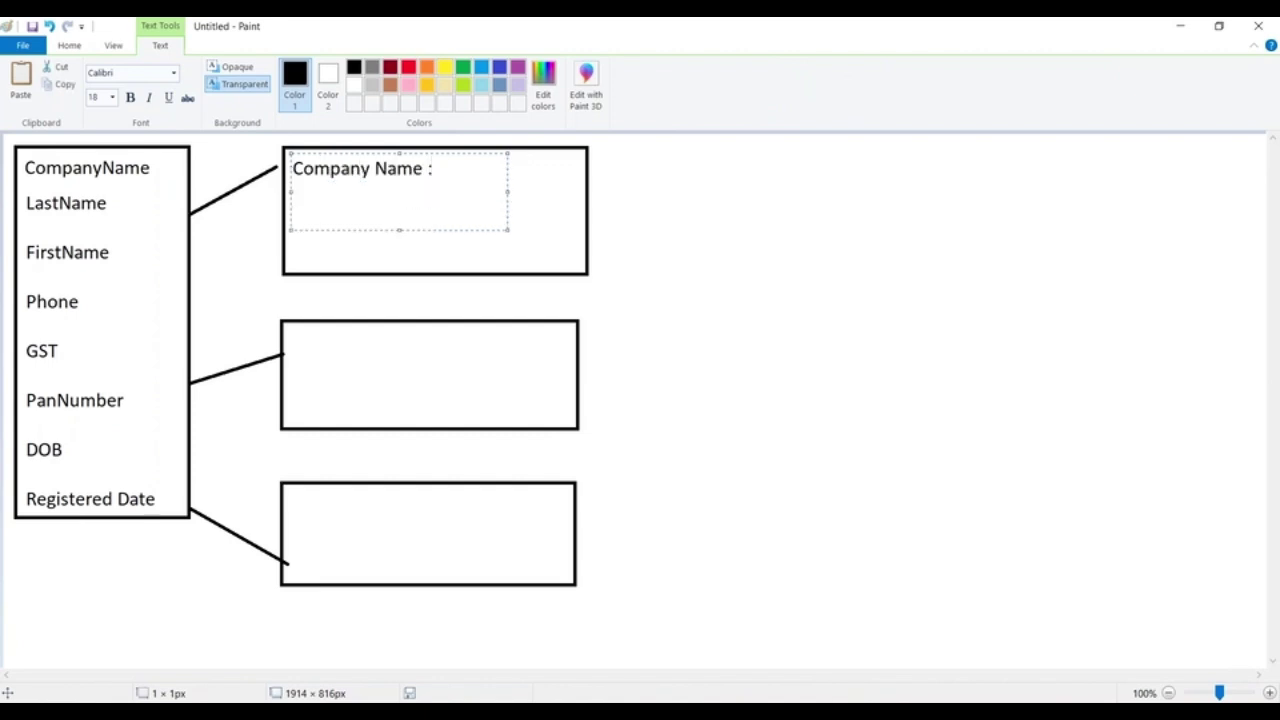
text(GST)
key(Return)
key(Return)
text(Regist)
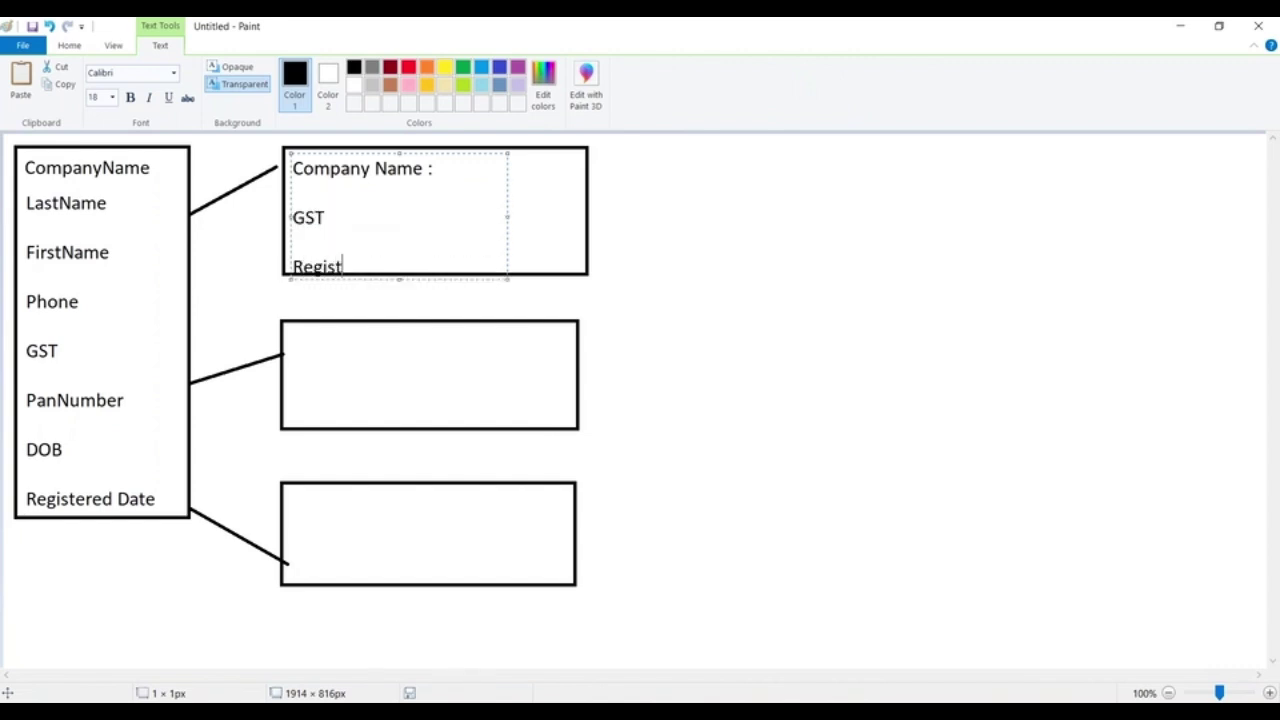
text(ere)
key(BackSpace)
key(BackSpace)
text(ered Date)
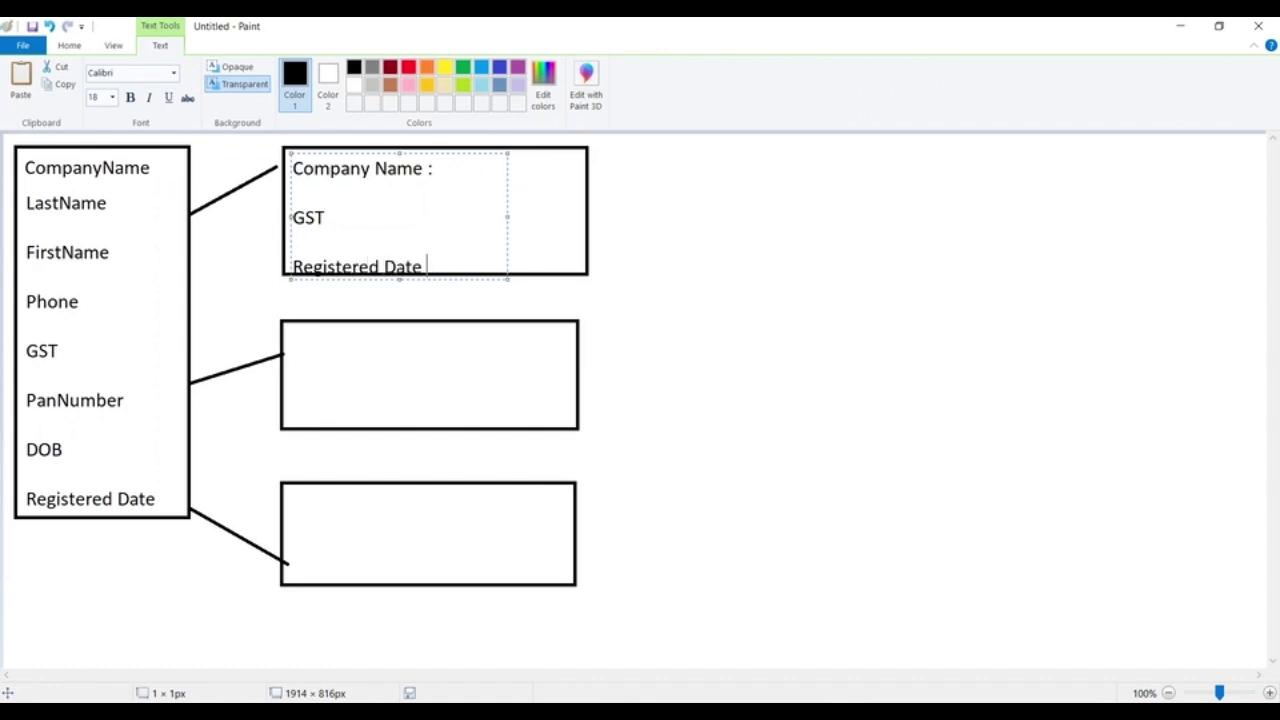
click(651, 197)
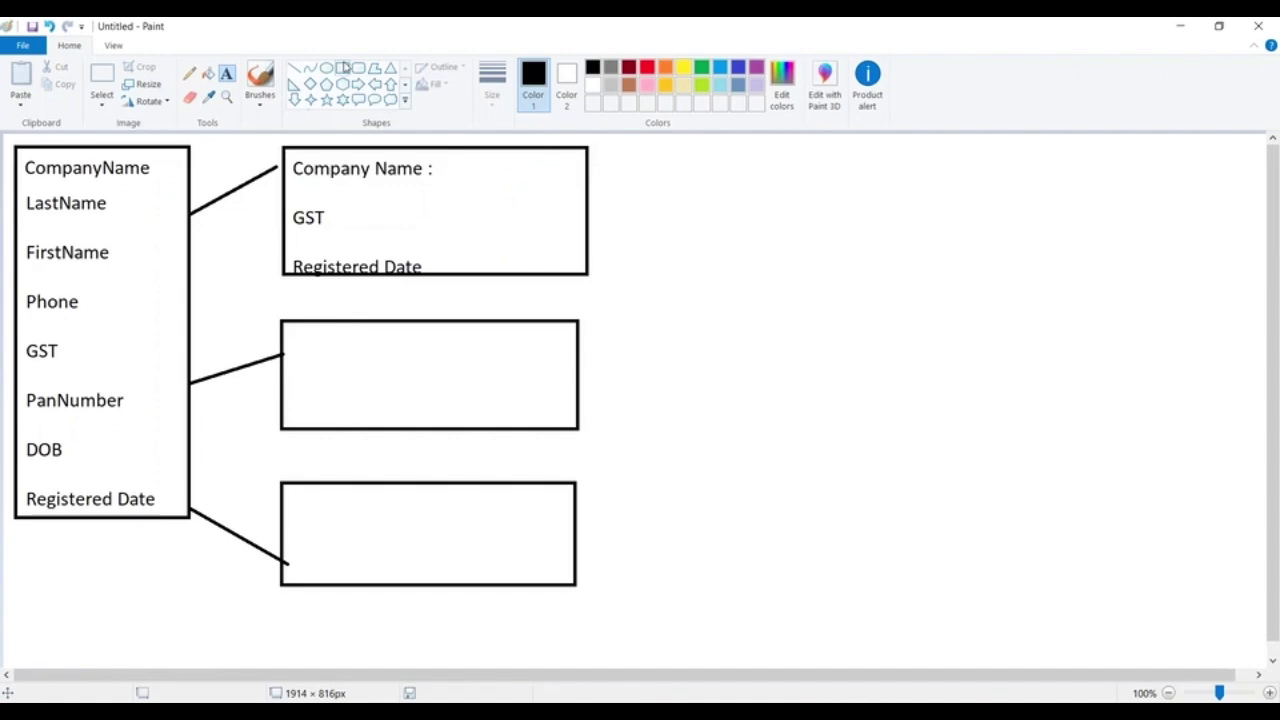
Draw input-field rectangles beside Company Name, GST and Registered Date in the top box
click(342, 68)
drag(445, 156, 568, 182)
drag(443, 203, 566, 232)
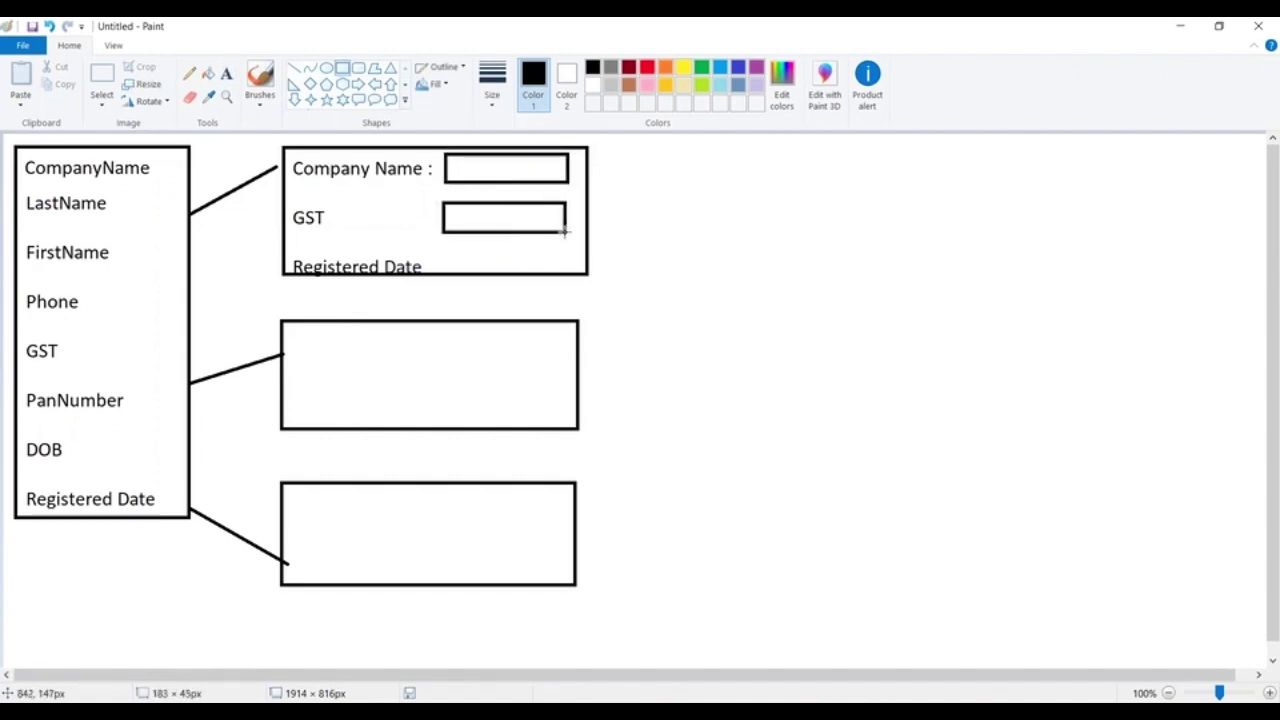
drag(441, 242, 569, 273)
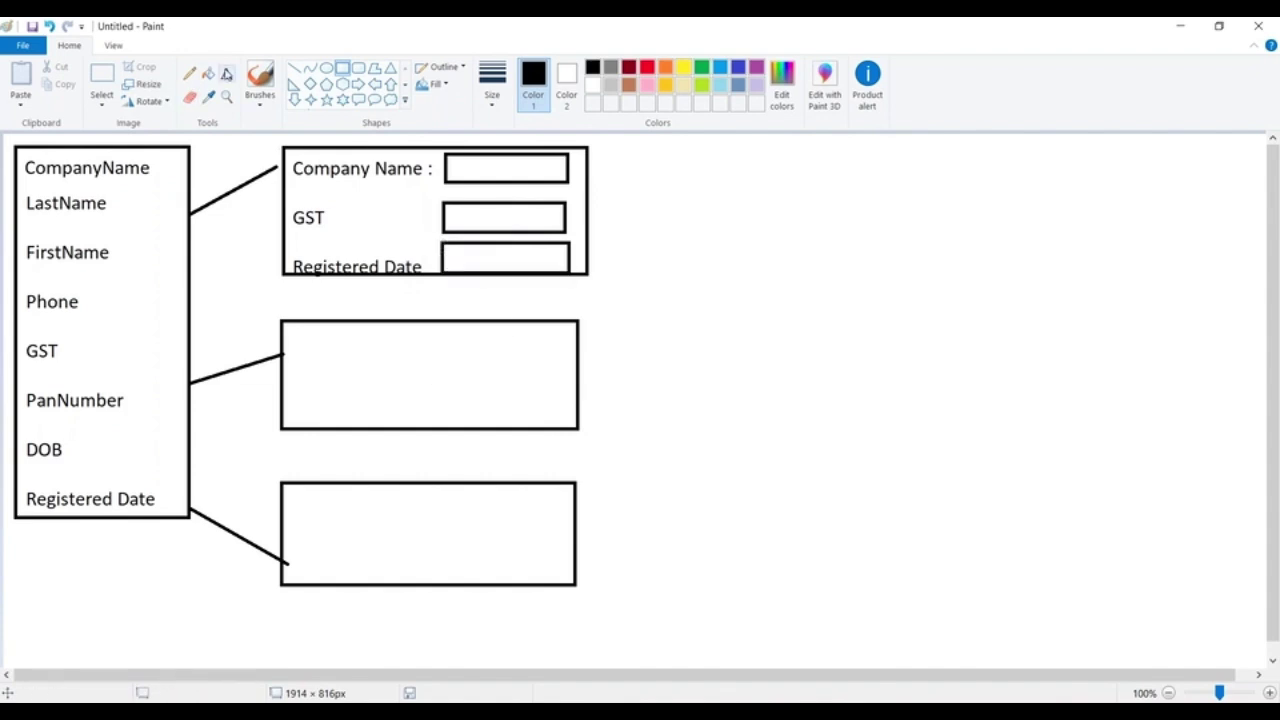
Type the Last Name and FirstName labels inside the middle box
click(226, 73)
click(293, 335)
text(Last Name)
key(Return)
text(Frist)
key(BackSpace)
key(BackSpace)
key(BackSpace)
key(BackSpace)
text(irstName)
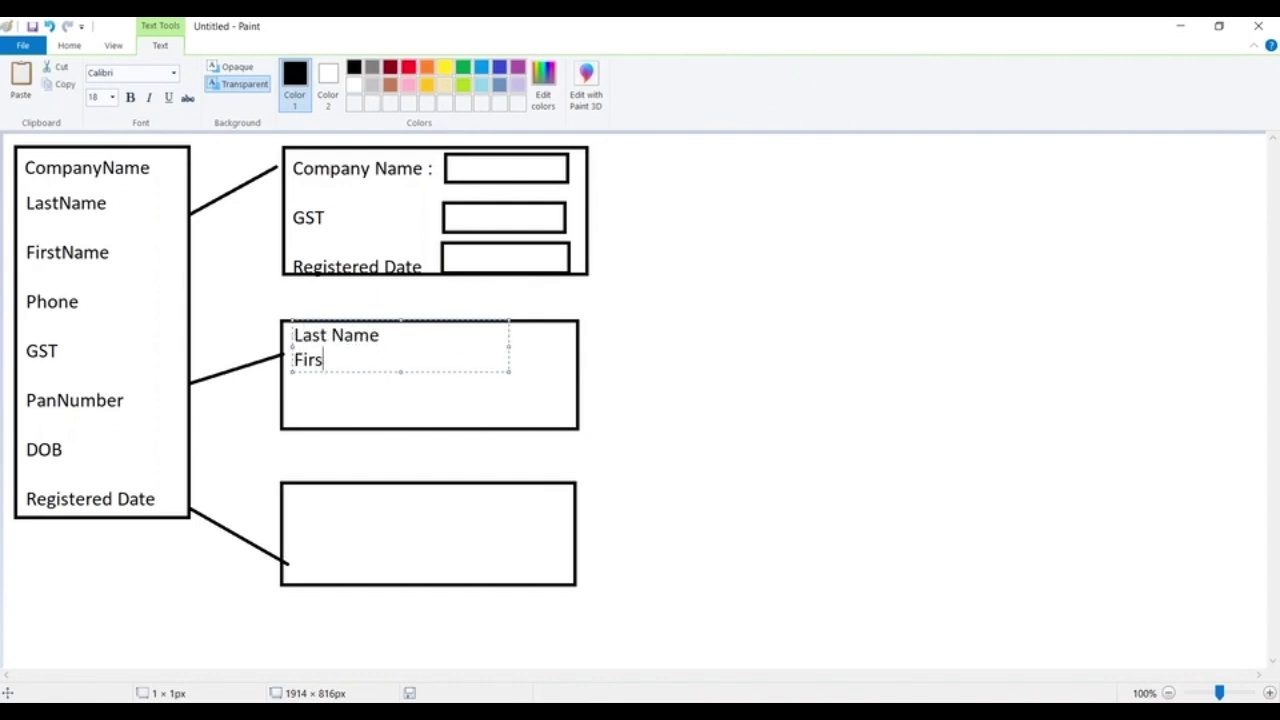
key(Return)
text(Phohne)
key(BackSpace)
key(BackSpace)
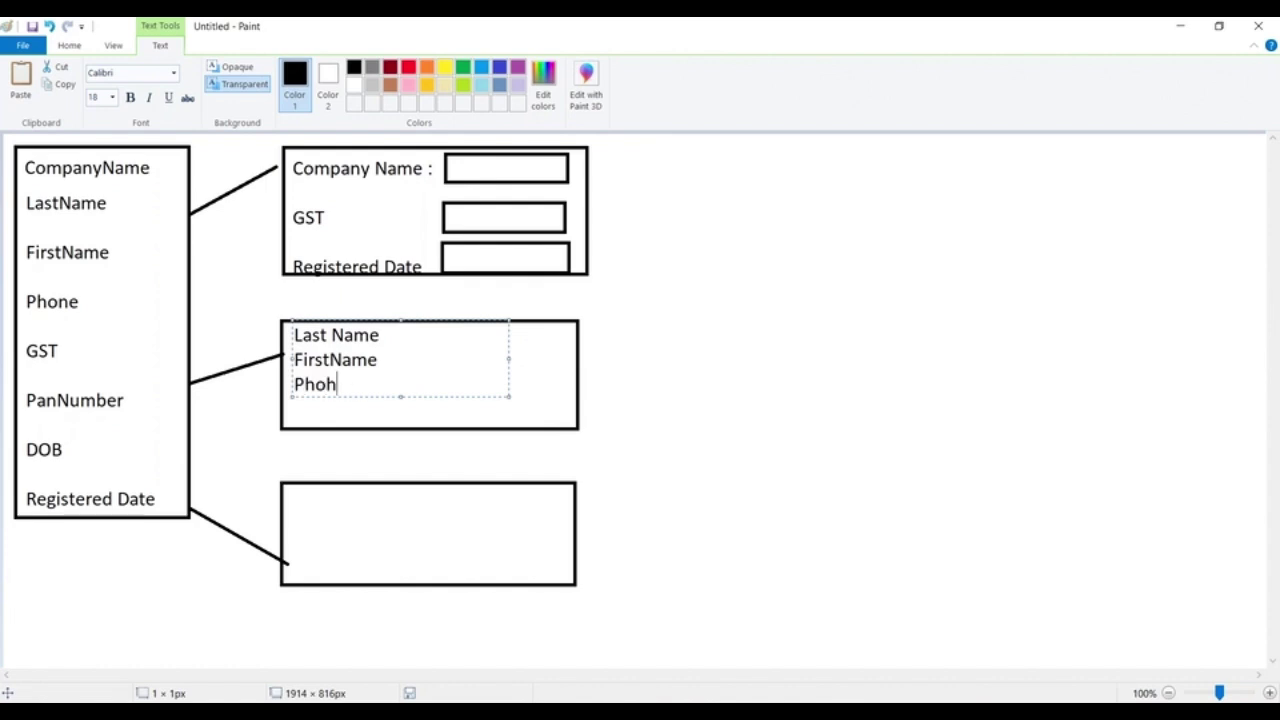
Space Last Name and FirstName one line apart and drop the stray phone line
click(384, 338)
key(Return)
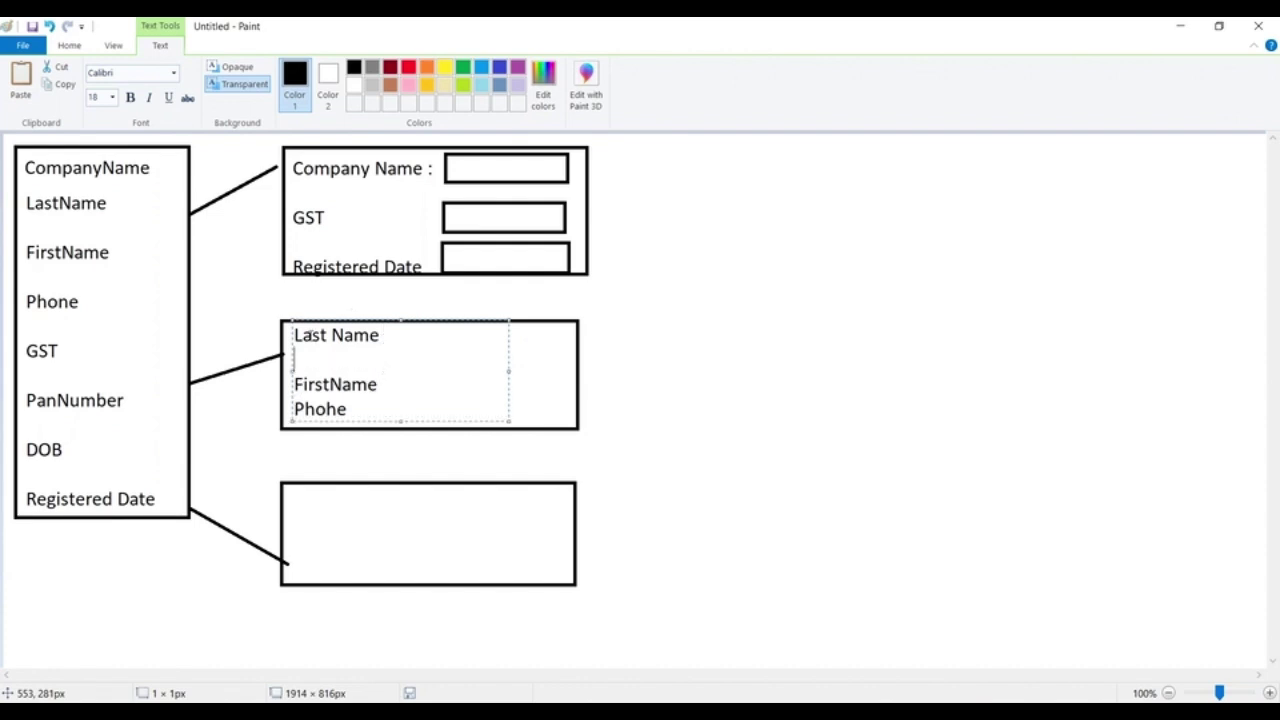
key(BackSpace)
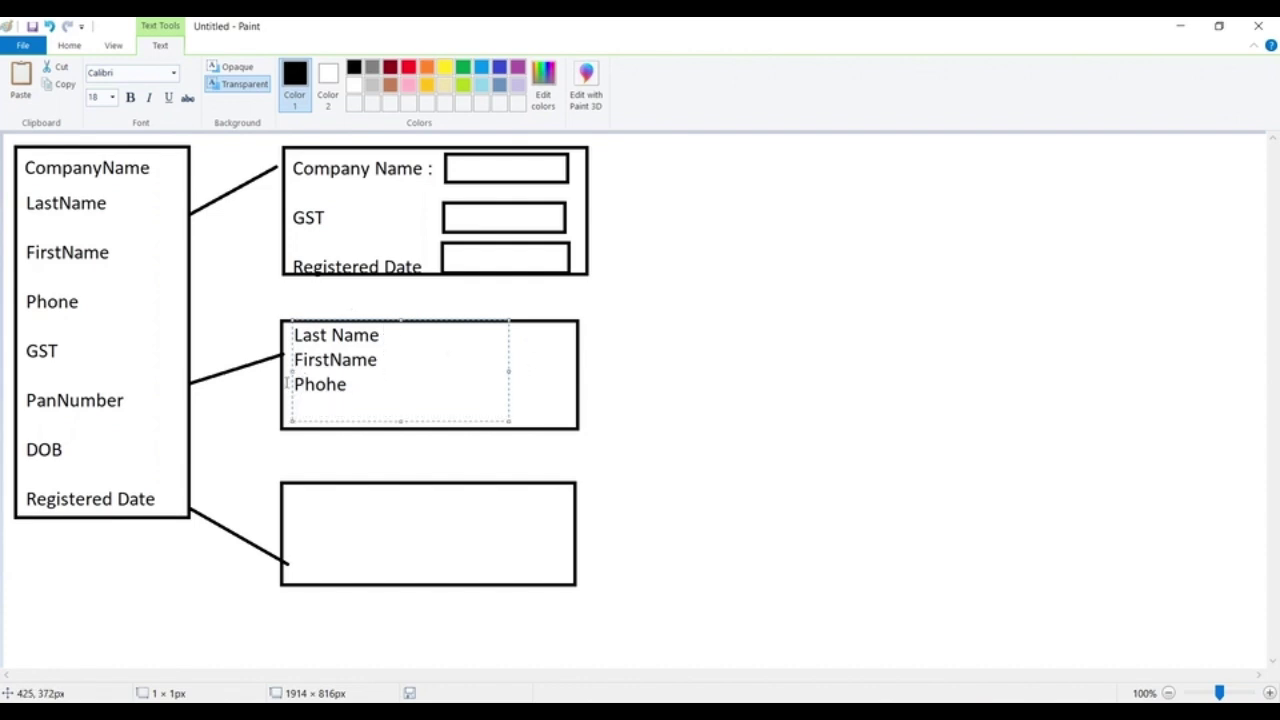
key(Return)
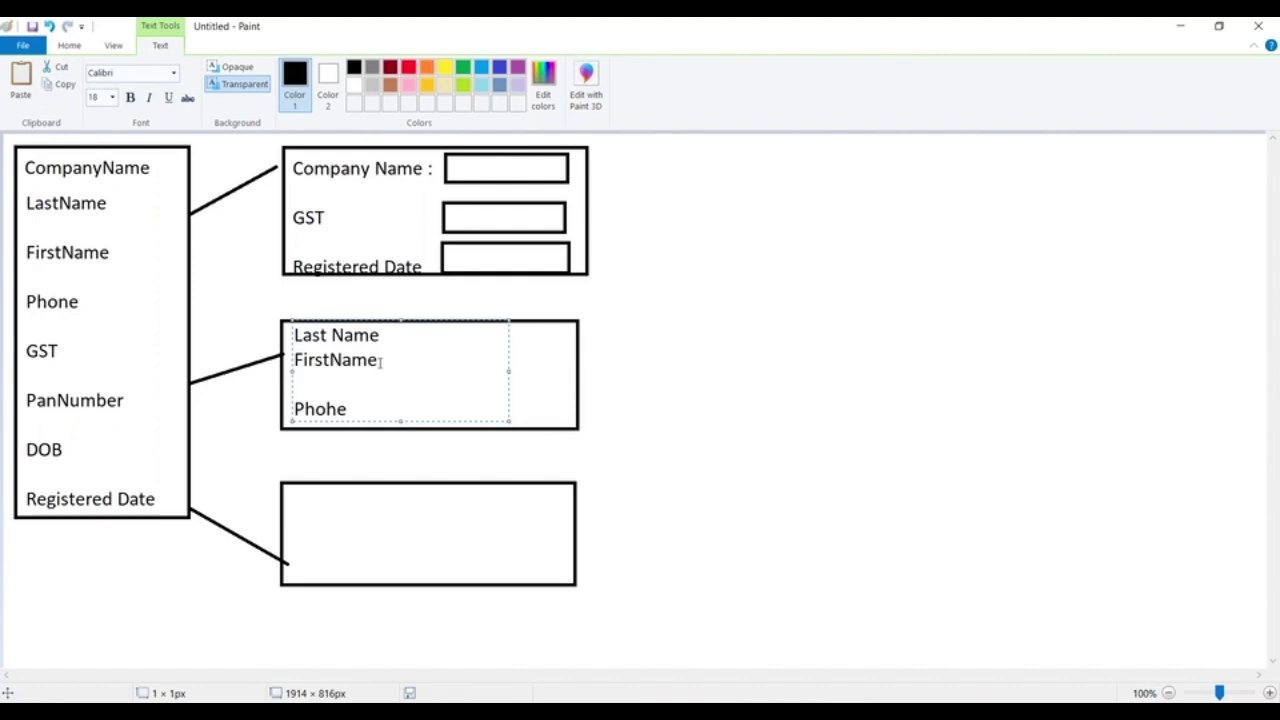
drag(297, 401, 297, 372)
drag(394, 413, 275, 413)
key(Return)
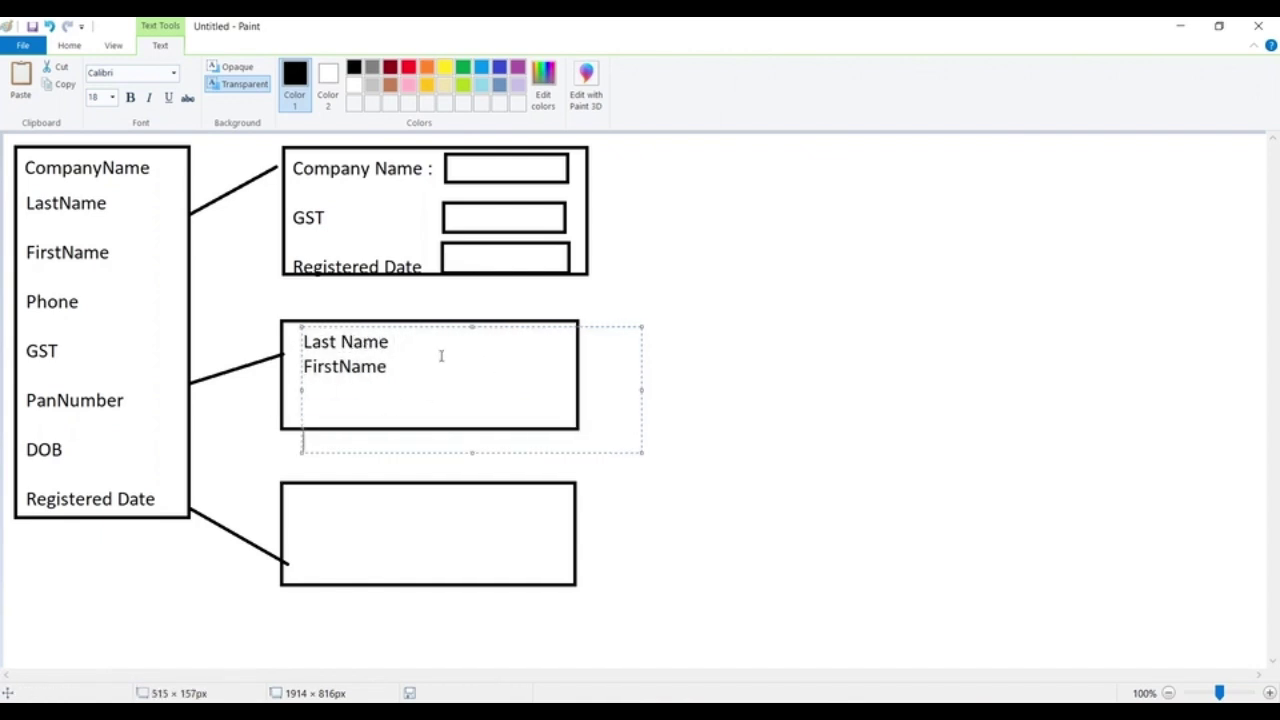
key(Return)
click(846, 371)
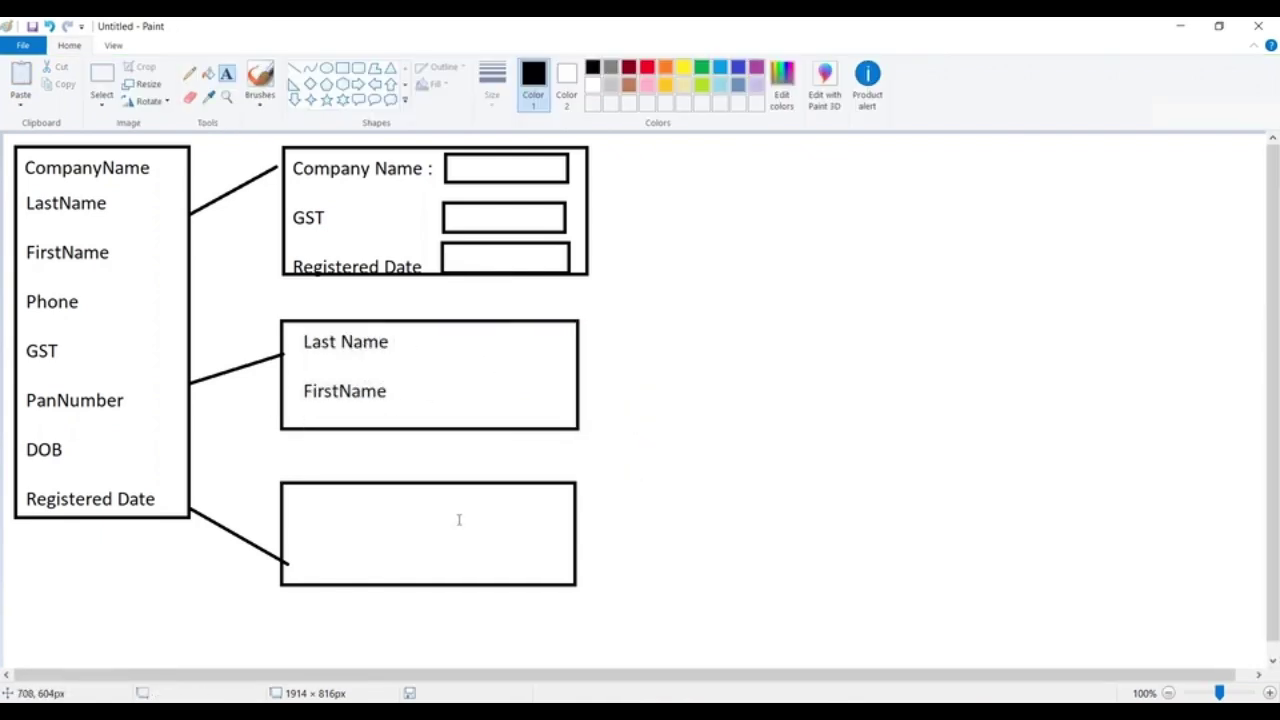
Select the empty bottom box and delete it
click(102, 78)
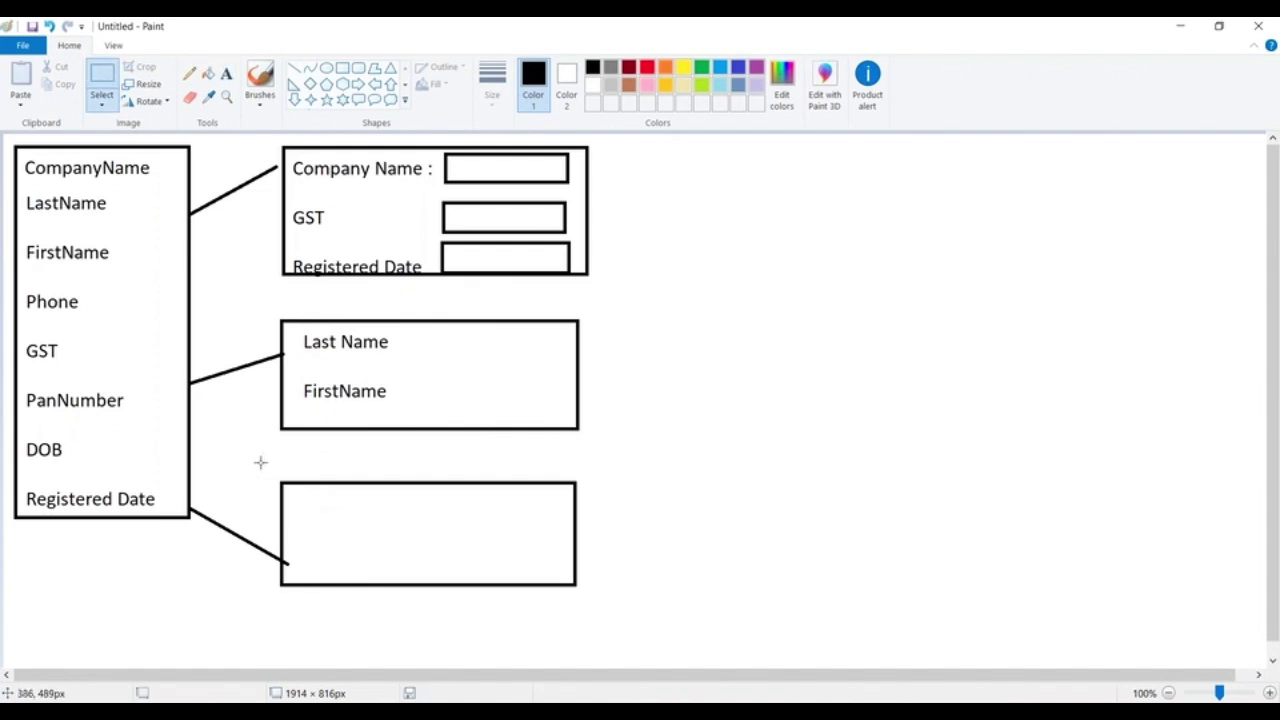
drag(275, 472, 590, 596)
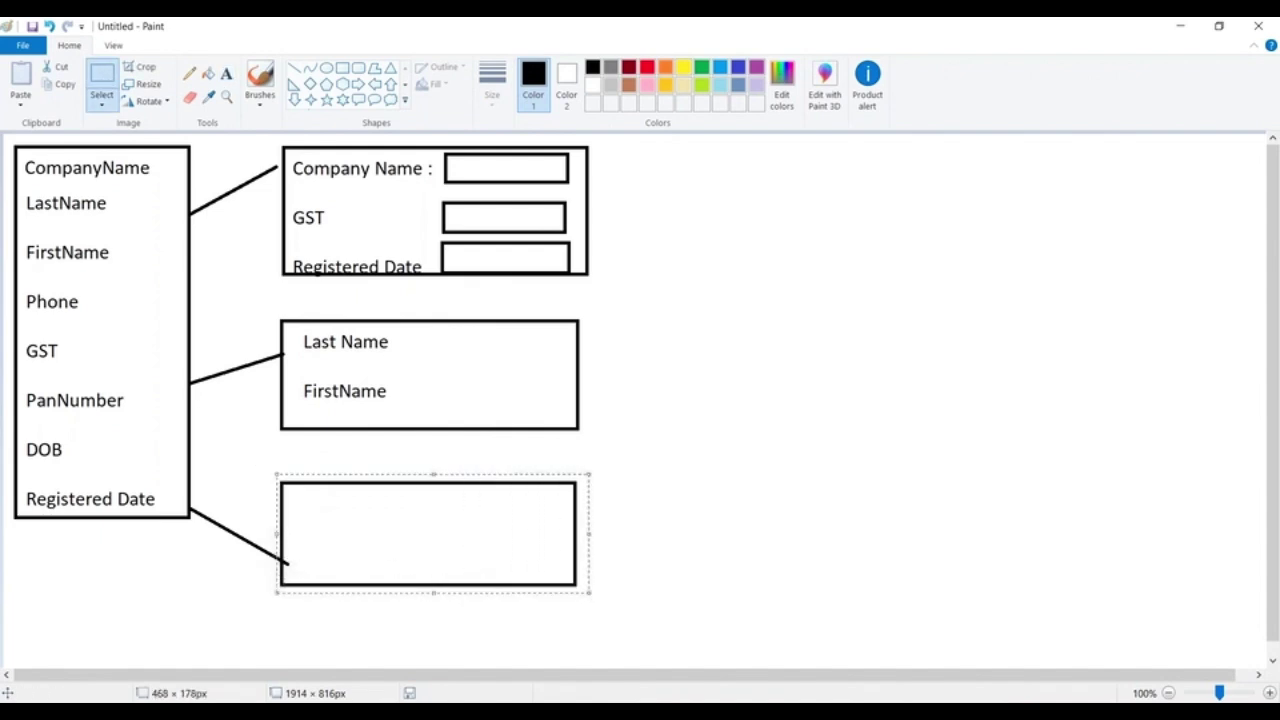
key(Delete)
Draw a taller box below the Last Name box
click(342, 68)
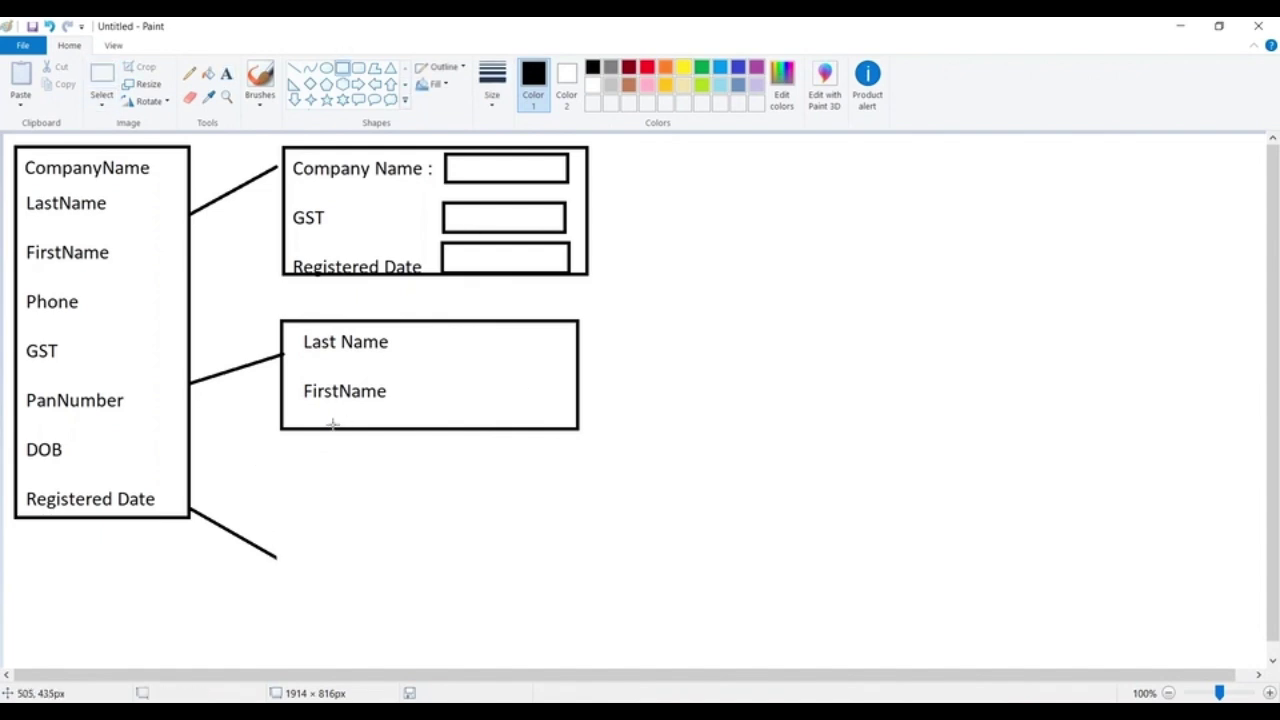
mouse_move(284, 446)
mouse_down()
mouse_move(363, 466)
mouse_move(583, 600)
mouse_move(582, 629)
mouse_up()
click(657, 434)
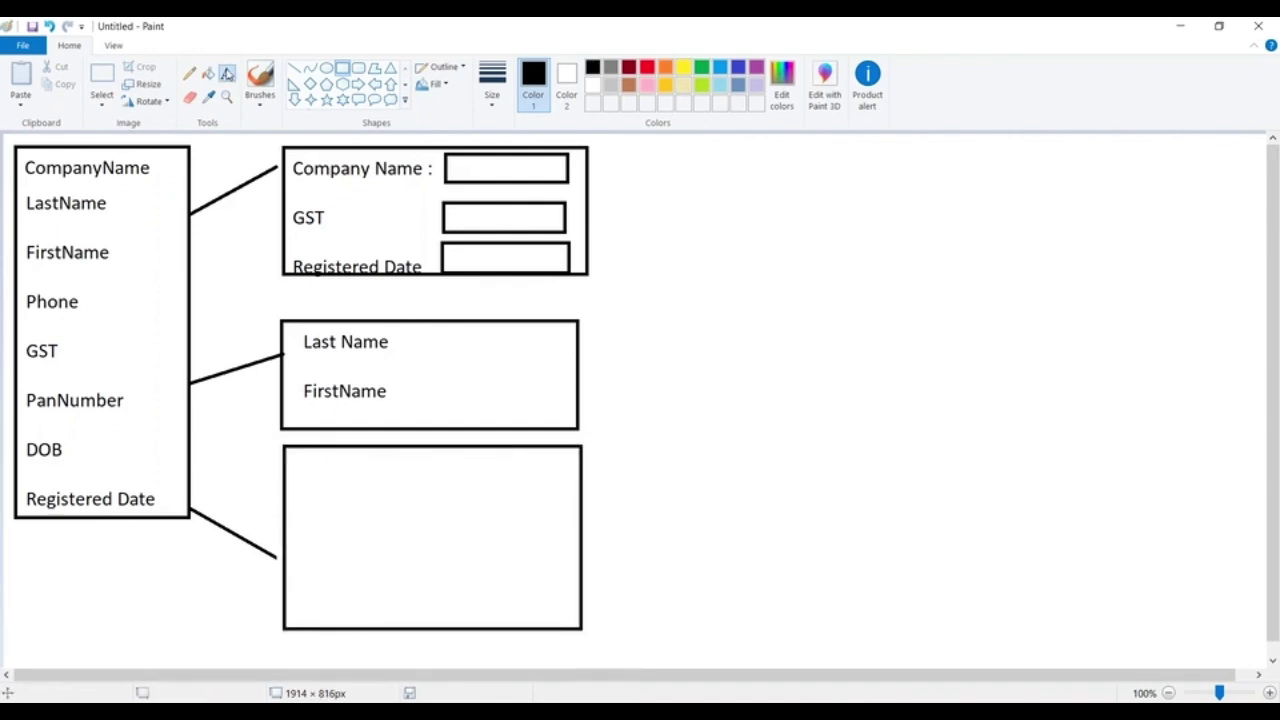
List Last Name, First Name, Phone and DOB inside the new bottom box
click(226, 73)
click(292, 450)
text(Last)
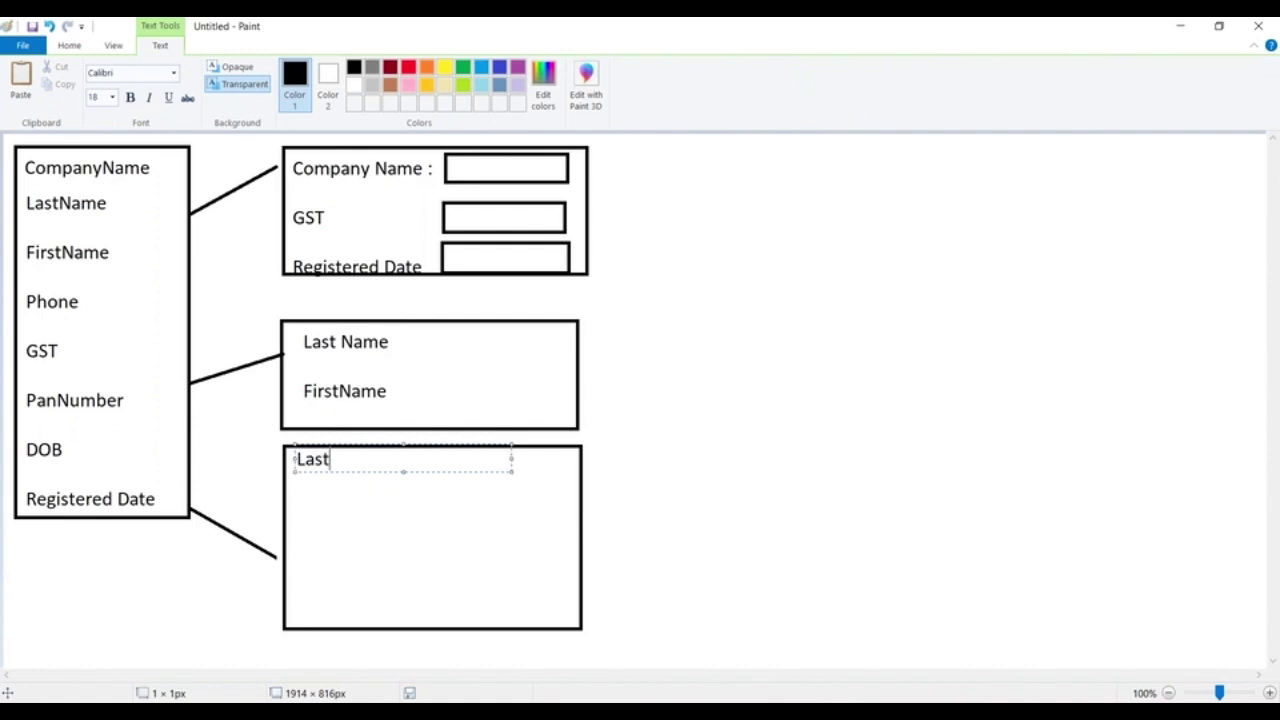
text( Name)
key(Return)
text(Fif)
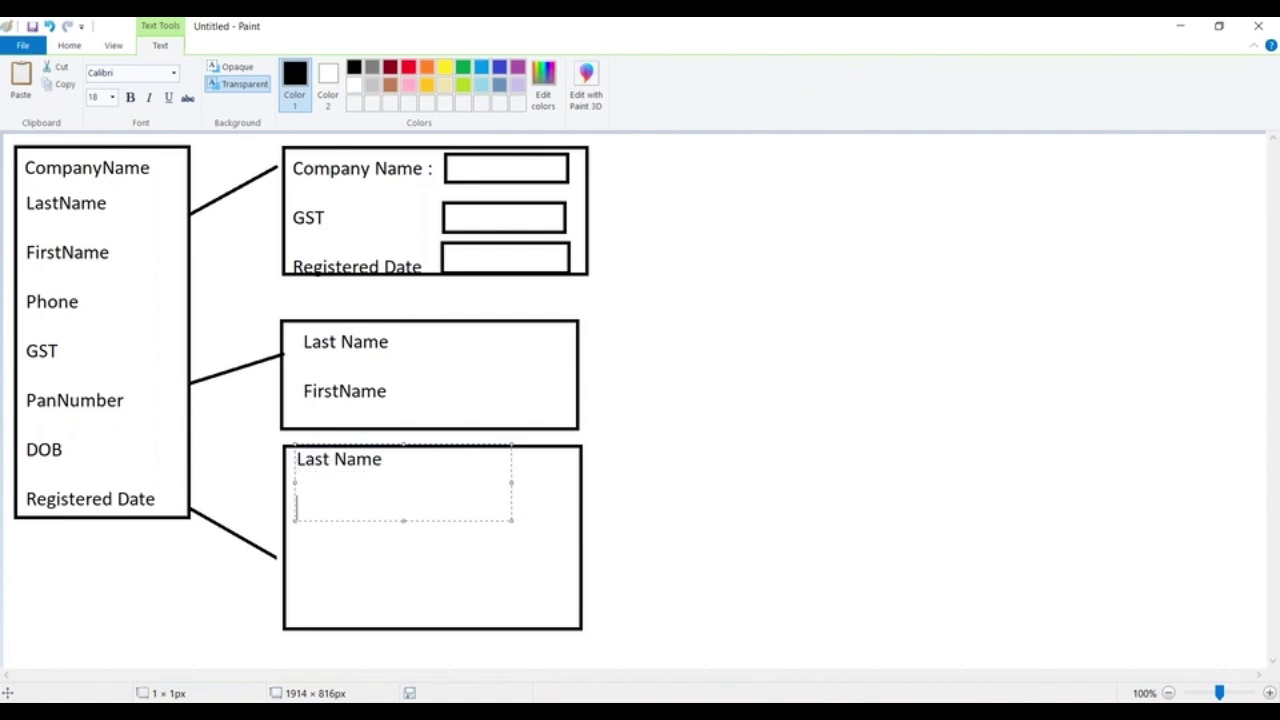
text(rst Name)
key(Return)
text(Phone)
key(Return)
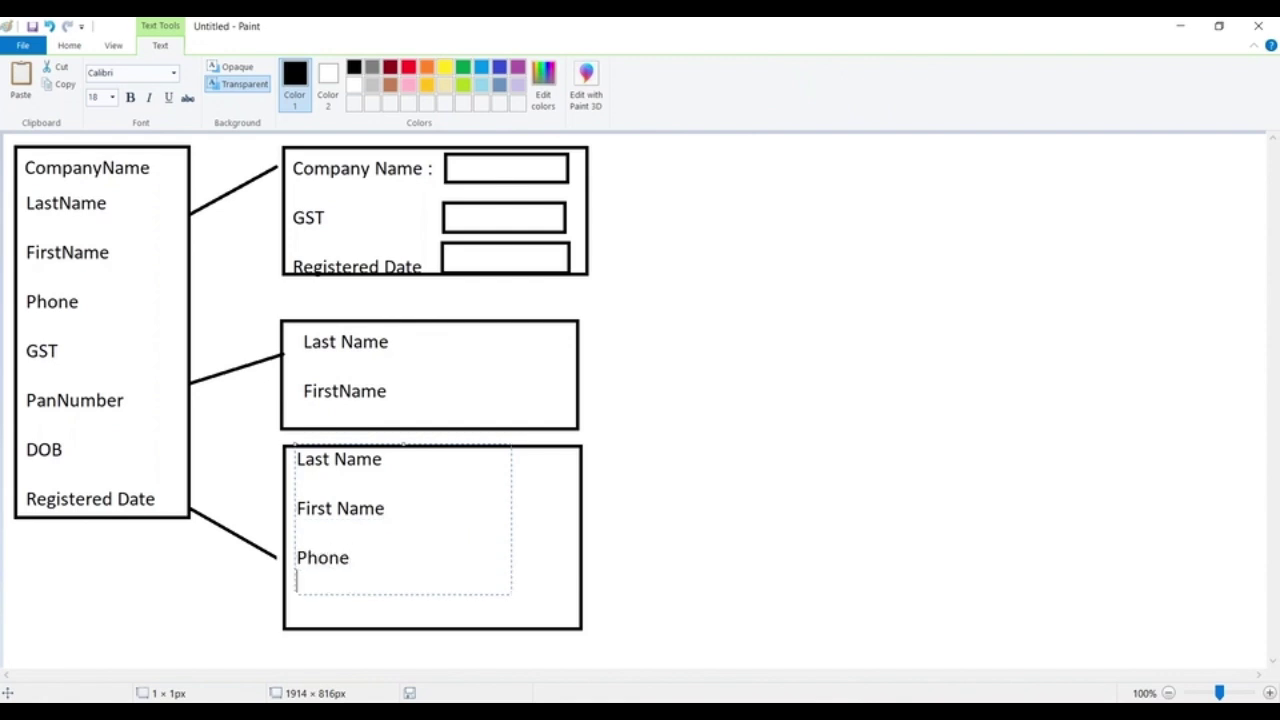
key(Return)
text(DOB)
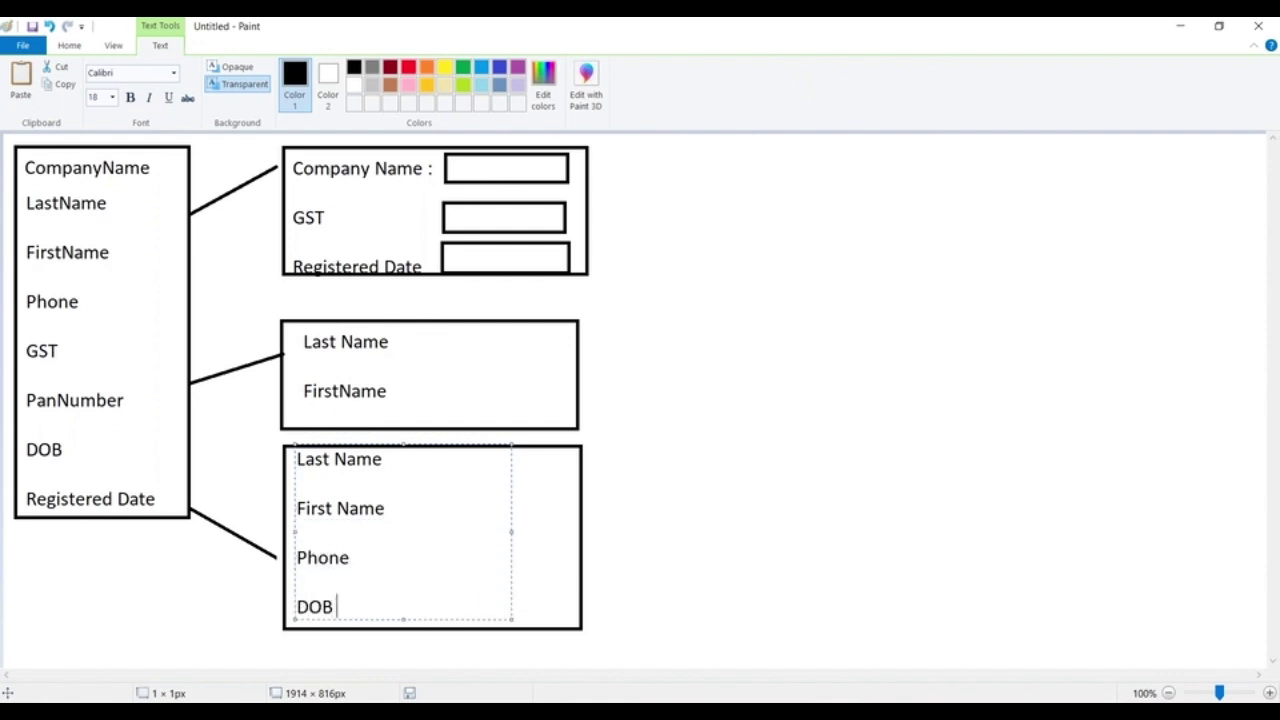
click(751, 316)
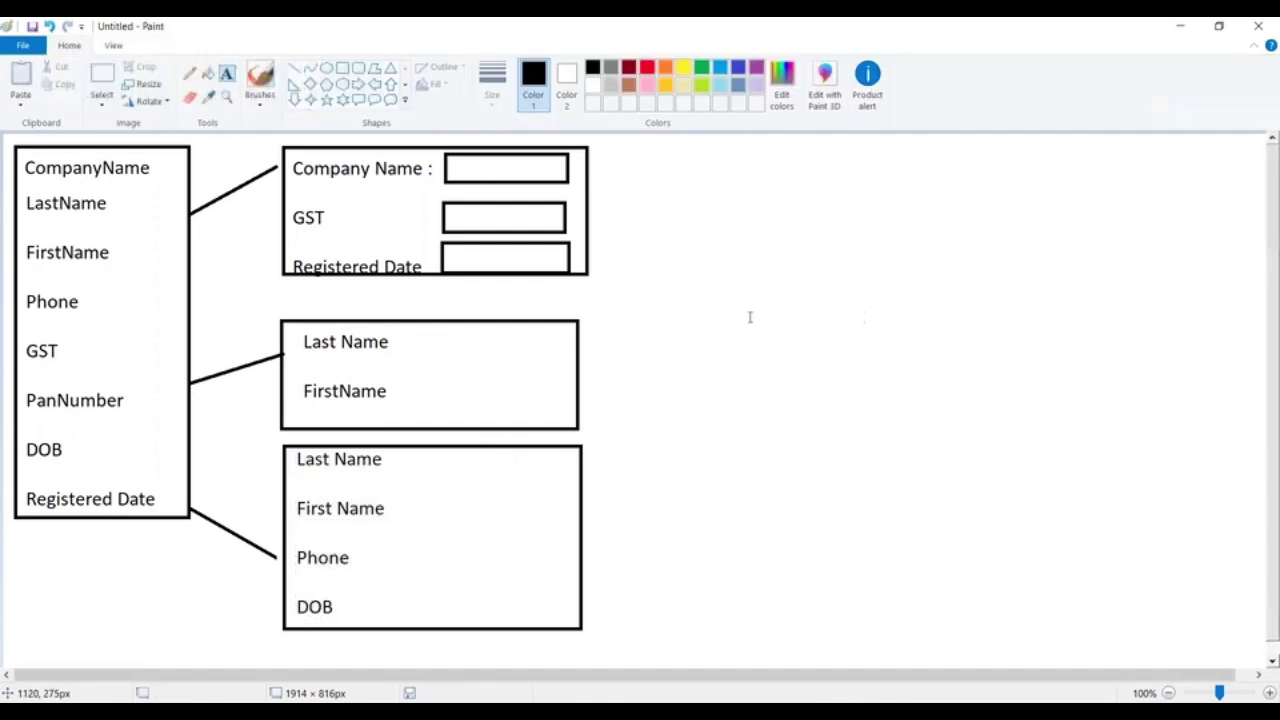
Draw input fields beside every label in the middle and bottom boxes
click(342, 68)
drag(428, 332, 573, 359)
drag(425, 378, 577, 411)
mouse_move(419, 452)
mouse_down()
mouse_move(583, 481)
mouse_move(571, 481)
mouse_up()
drag(421, 498, 567, 528)
drag(418, 547, 570, 578)
drag(416, 589, 572, 621)
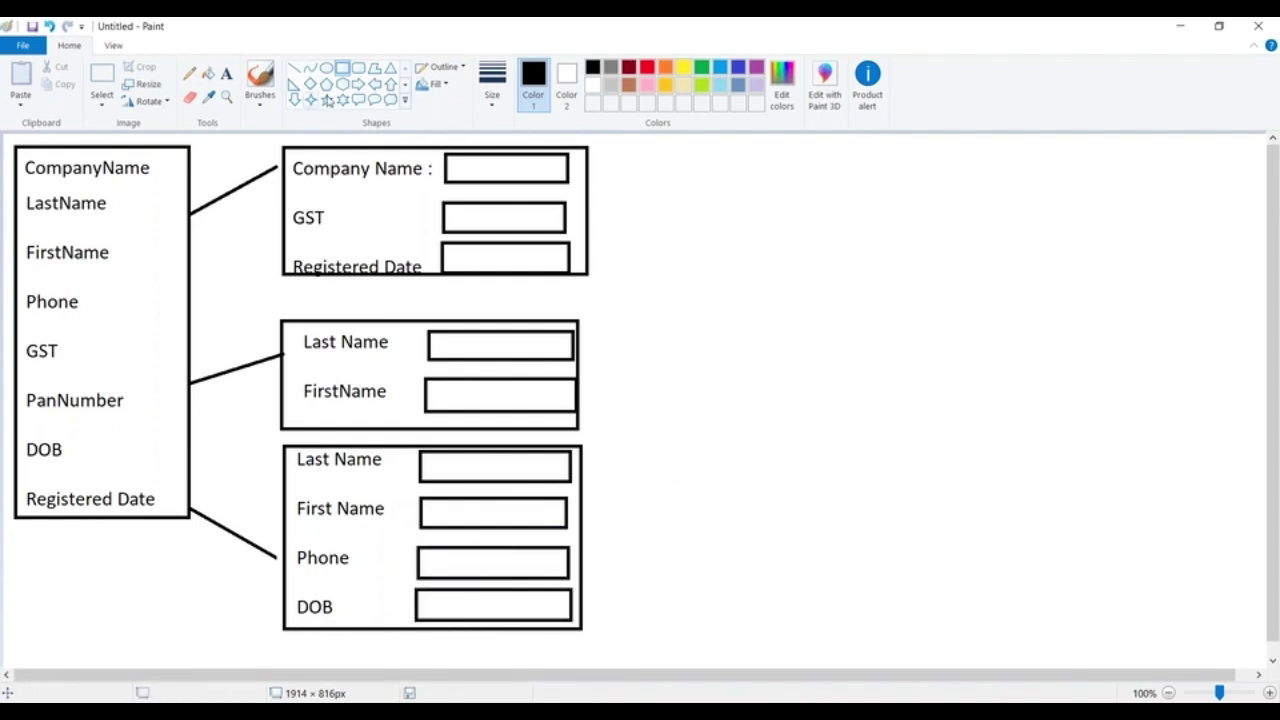
Draw thin red bars beside the Company Name, Last Name and Phone input fields
click(663, 70)
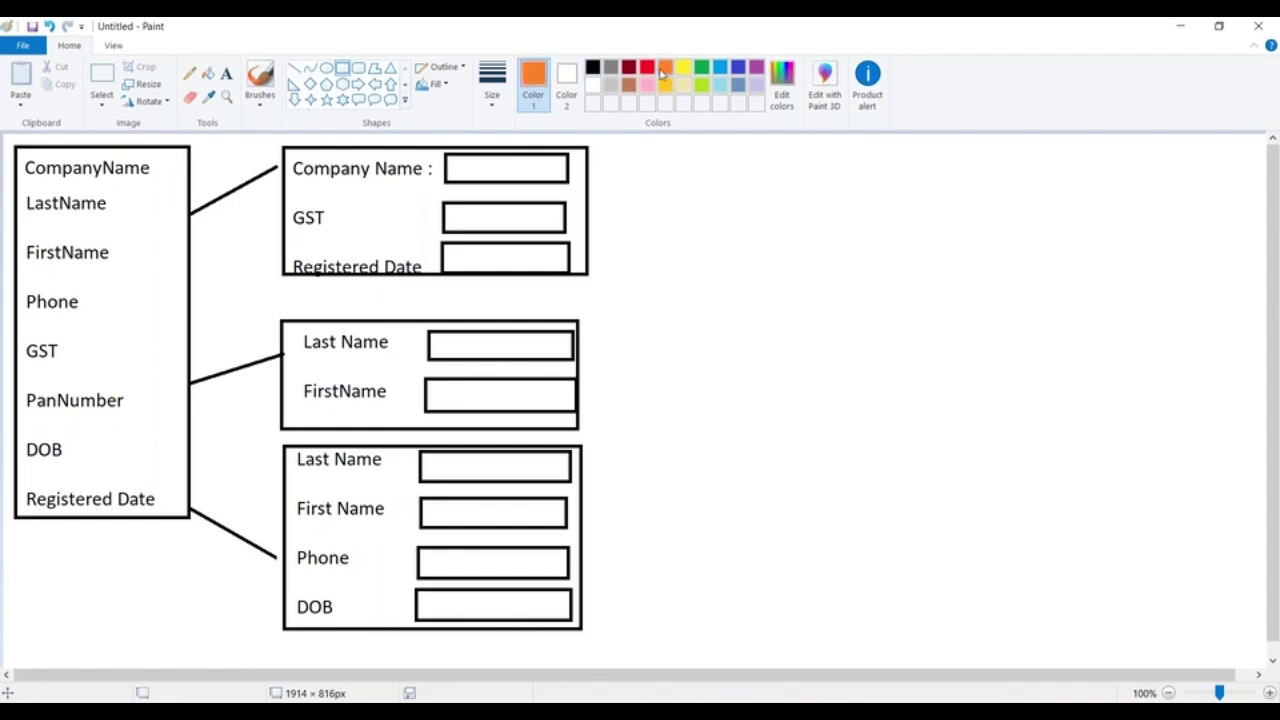
click(648, 70)
drag(435, 151, 438, 178)
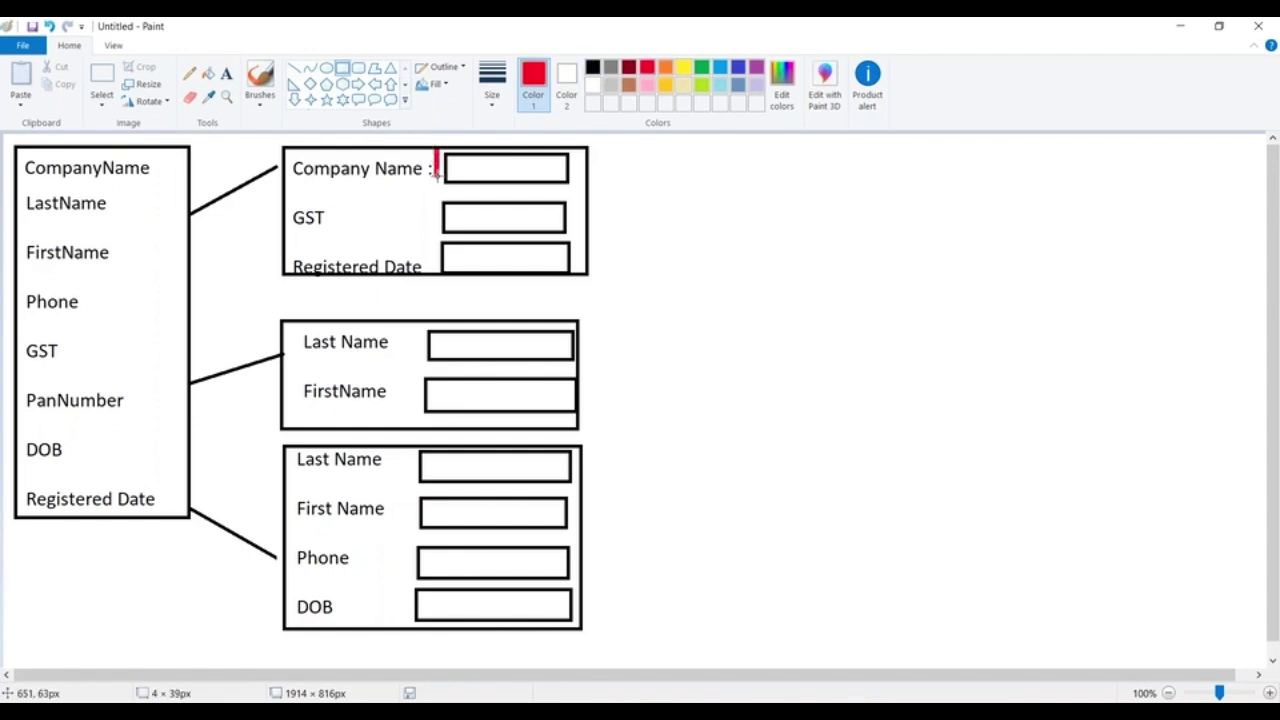
drag(410, 456, 412, 484)
click(401, 575)
drag(406, 552, 407, 570)
click(636, 479)
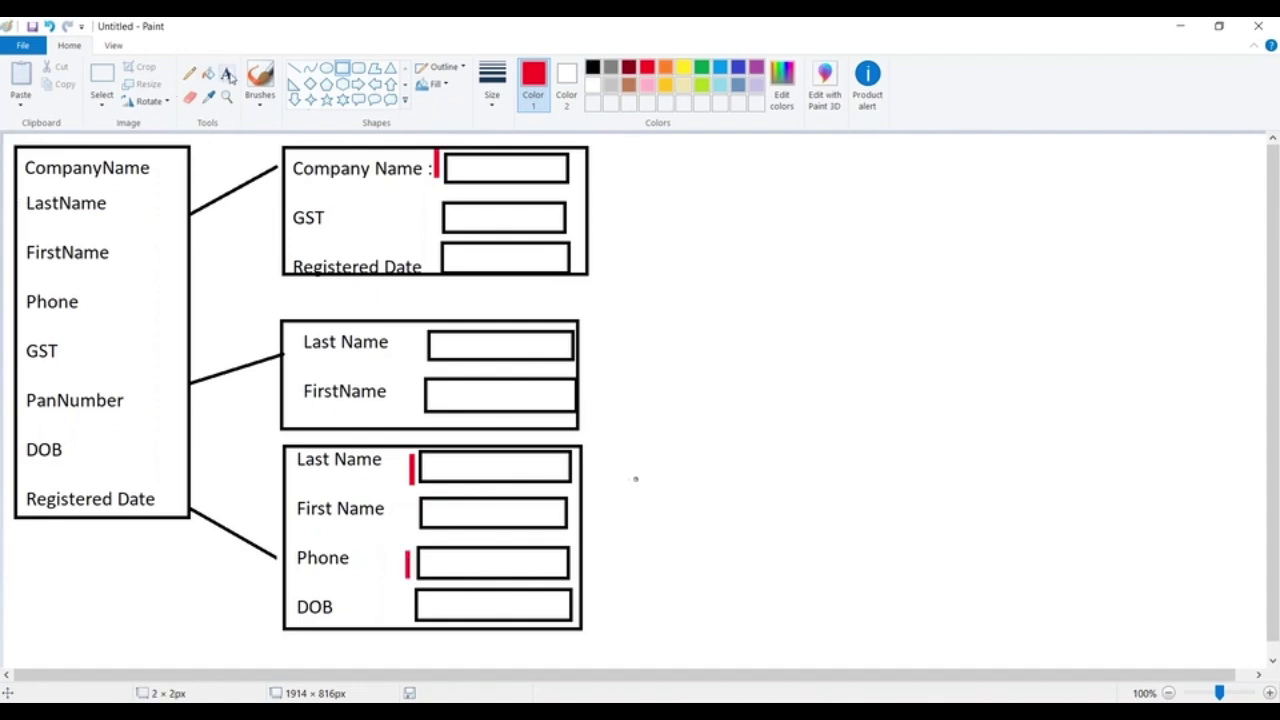
Start a black text label beside the top layout panel
click(228, 75)
click(592, 67)
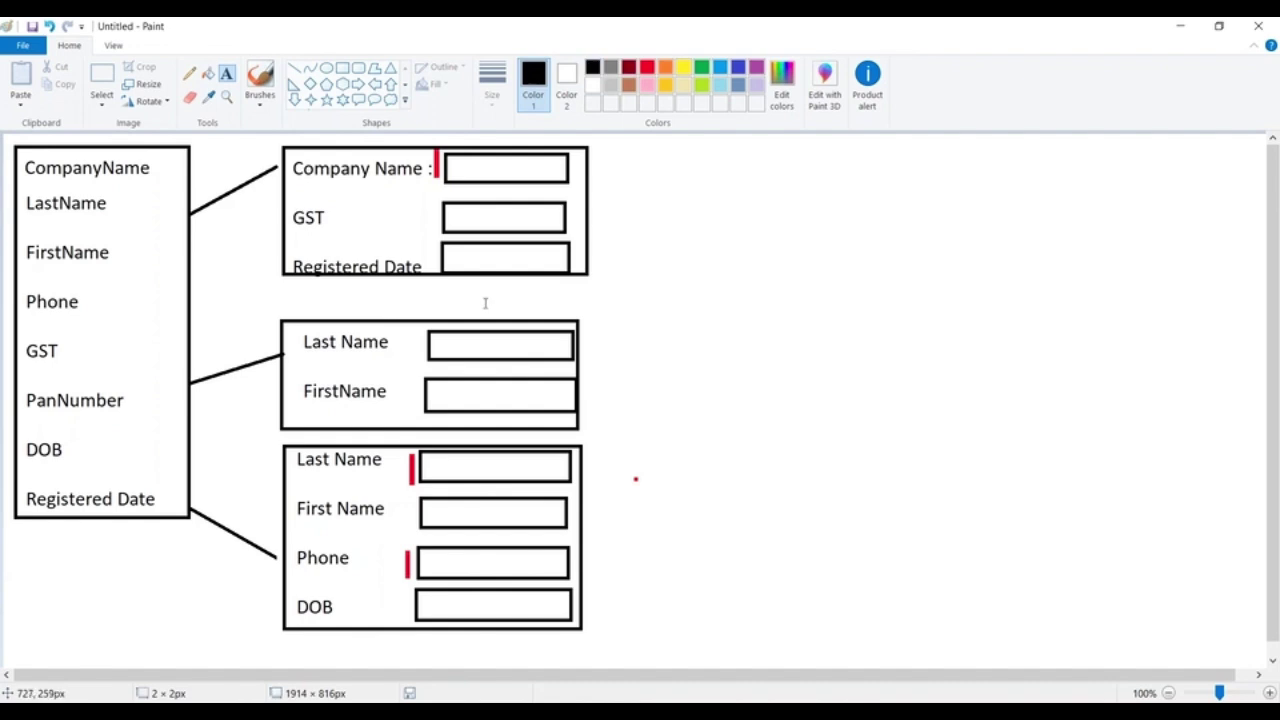
click(598, 160)
Write Business Layout, QuickLayout and Customer Layout beside the top, middle and bottom panels
text(Bu)
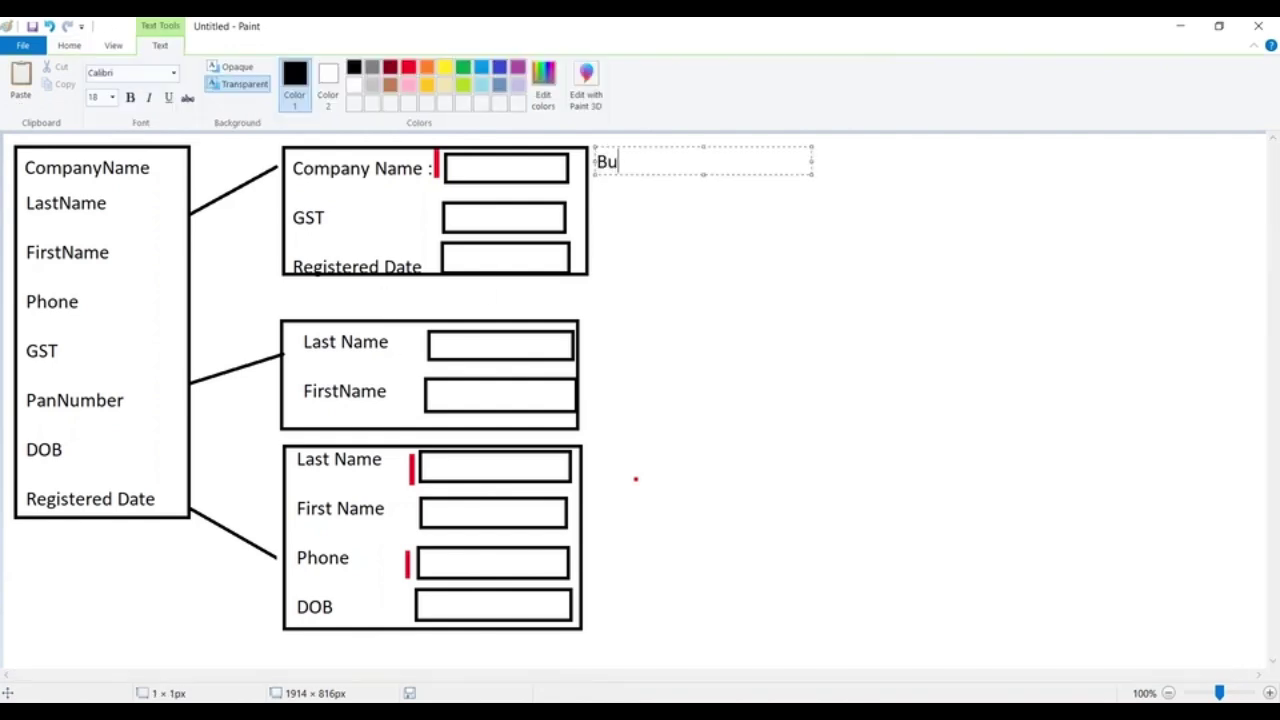
text(siness Layou)
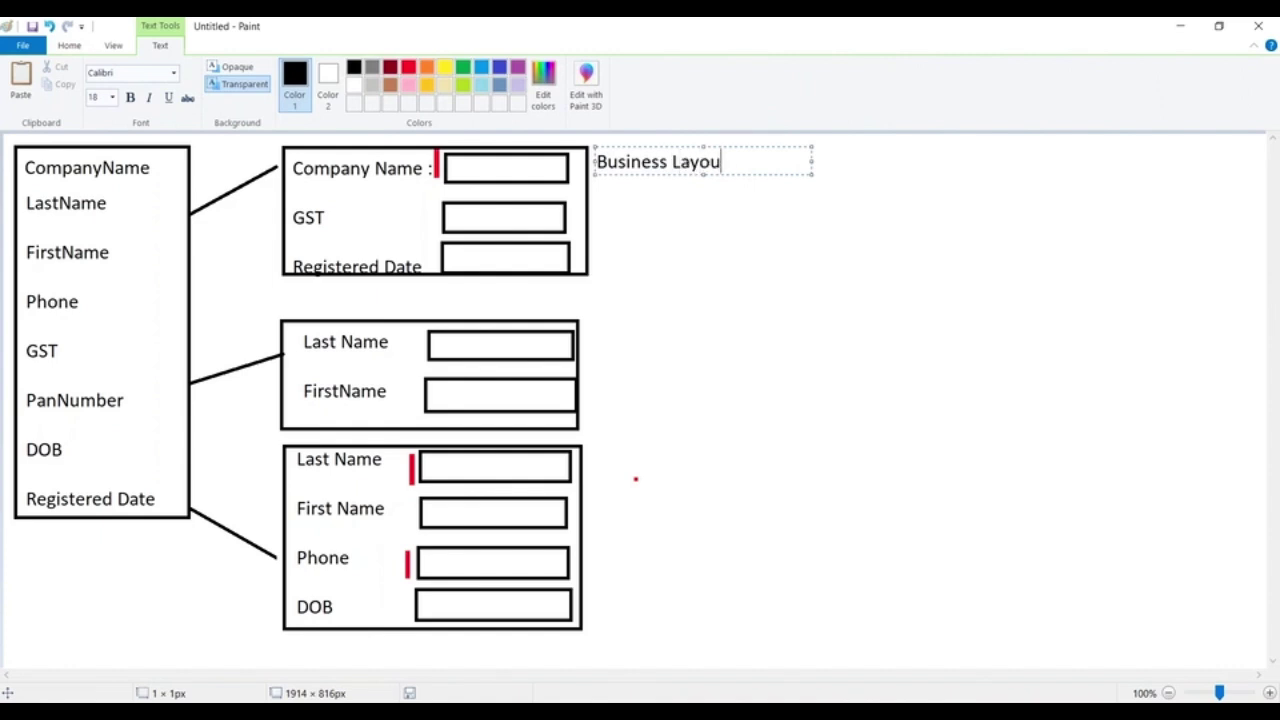
text(t)
click(590, 334)
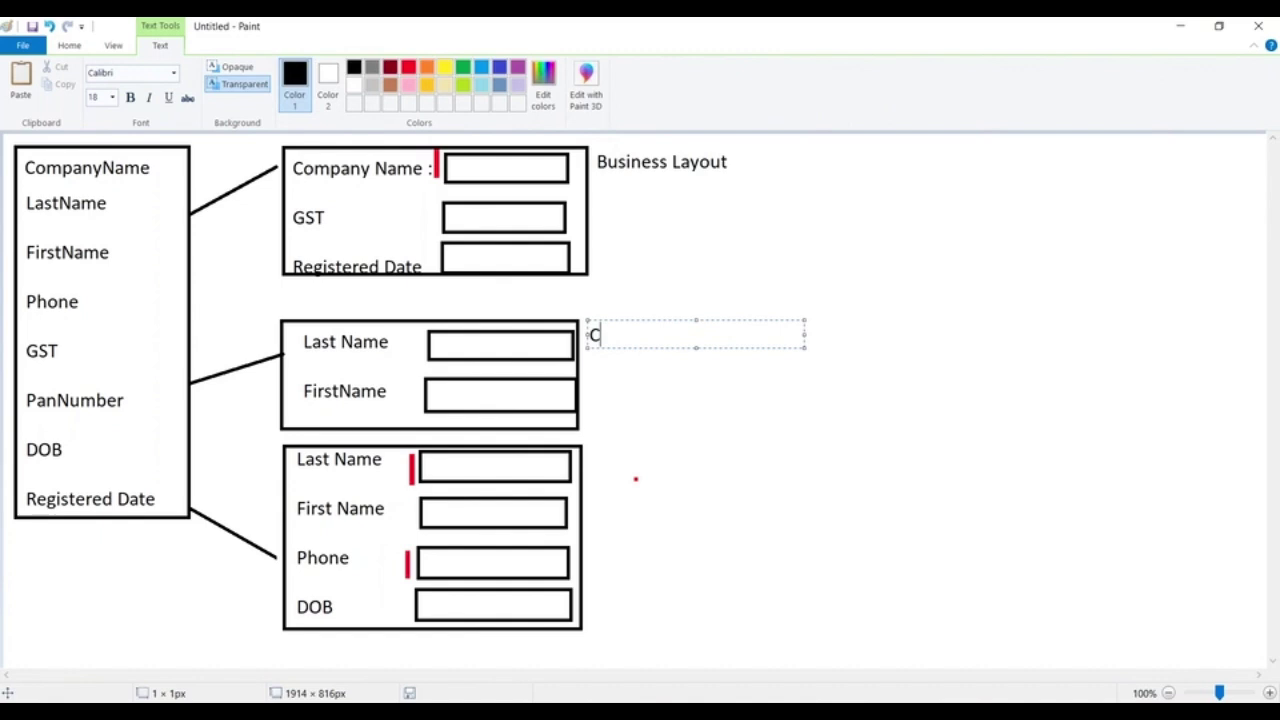
text(QuickLayout)
key(Return)
key(Return)
key(Return)
key(Return)
key(Return)
text(Customer Layou)
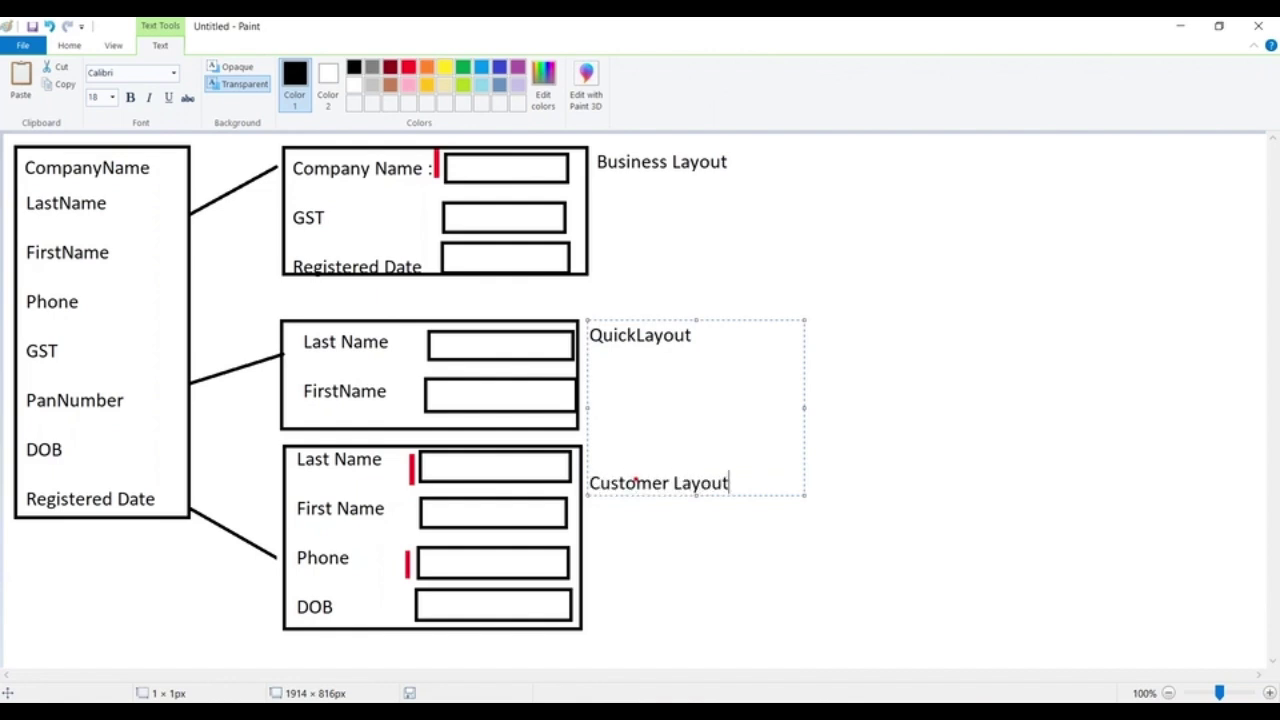
click(748, 223)
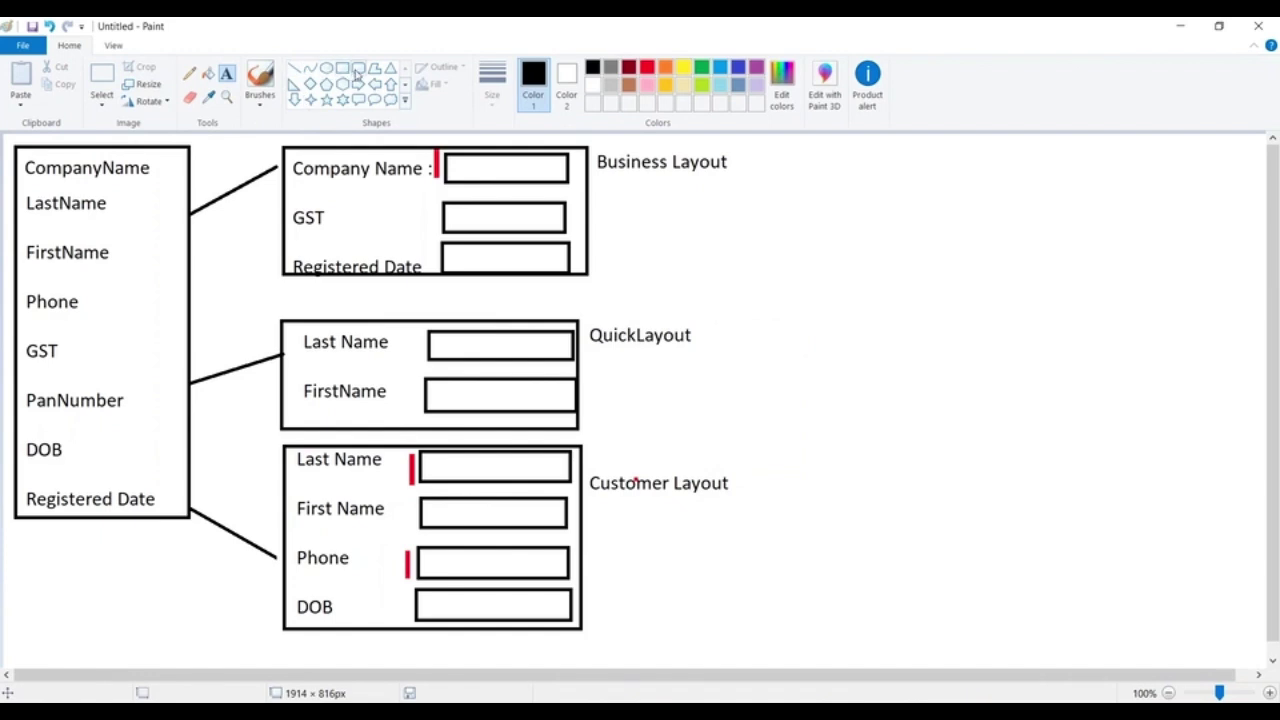
click(357, 68)
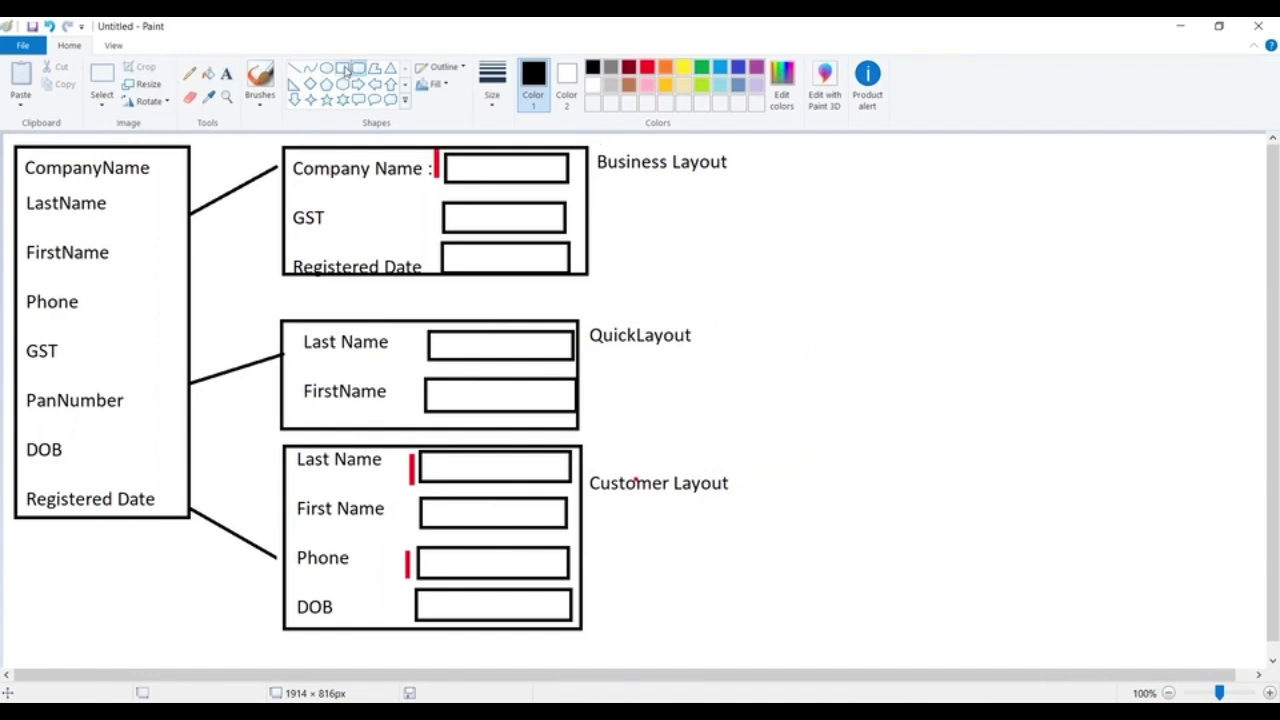
Draw three stacked profile boxes on the right side of the canvas
drag(984, 160, 1140, 214)
click(1020, 323)
drag(980, 336, 1122, 386)
drag(1087, 480, 1088, 489)
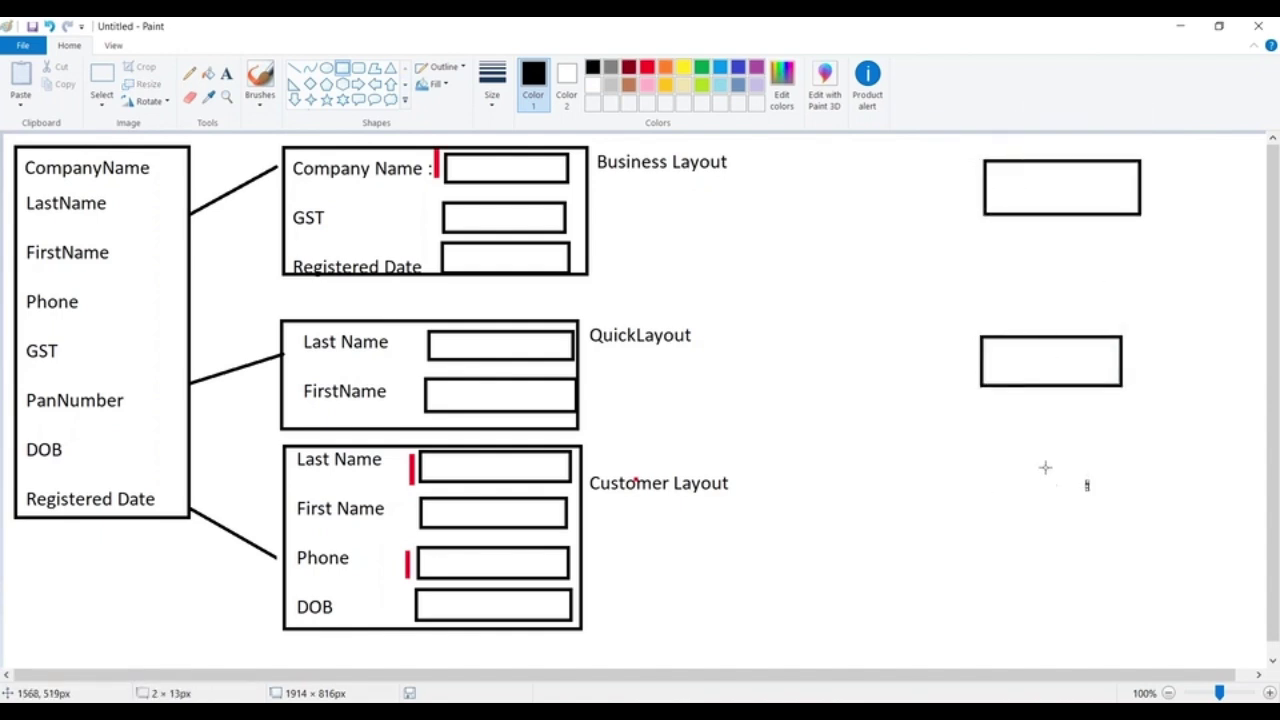
key(ctrl+z)
drag(993, 480, 1140, 524)
Label the top-right box BDManager and the middle-right box BDExecutives
click(226, 73)
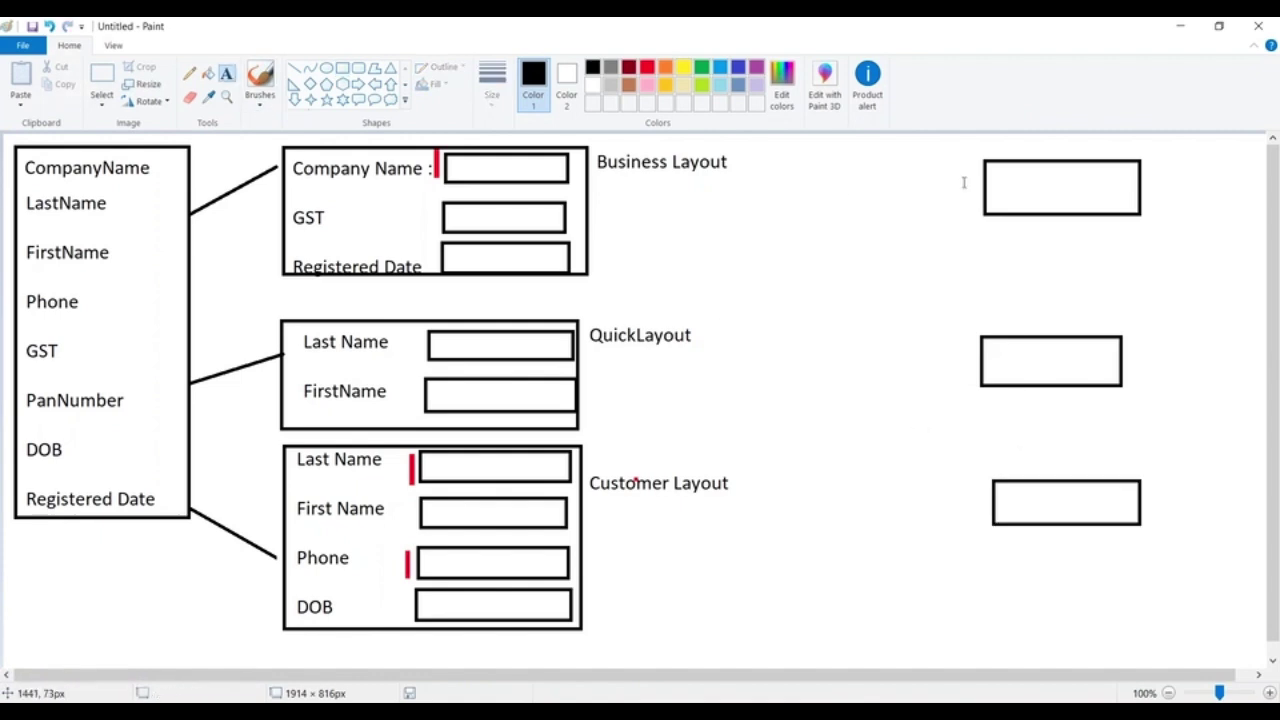
click(1006, 186)
text(BDManager)
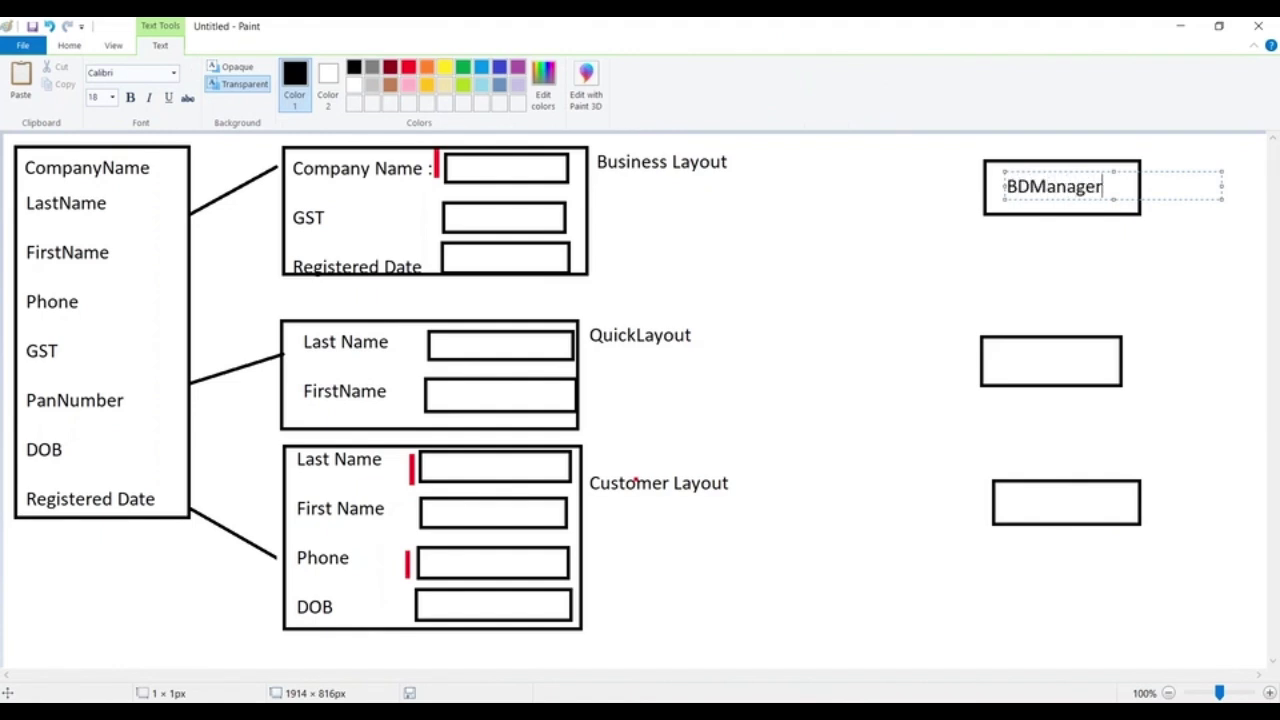
click(993, 354)
text(BDExecutive)
key(BackSpace)
key(BackSpace)
text(ives)
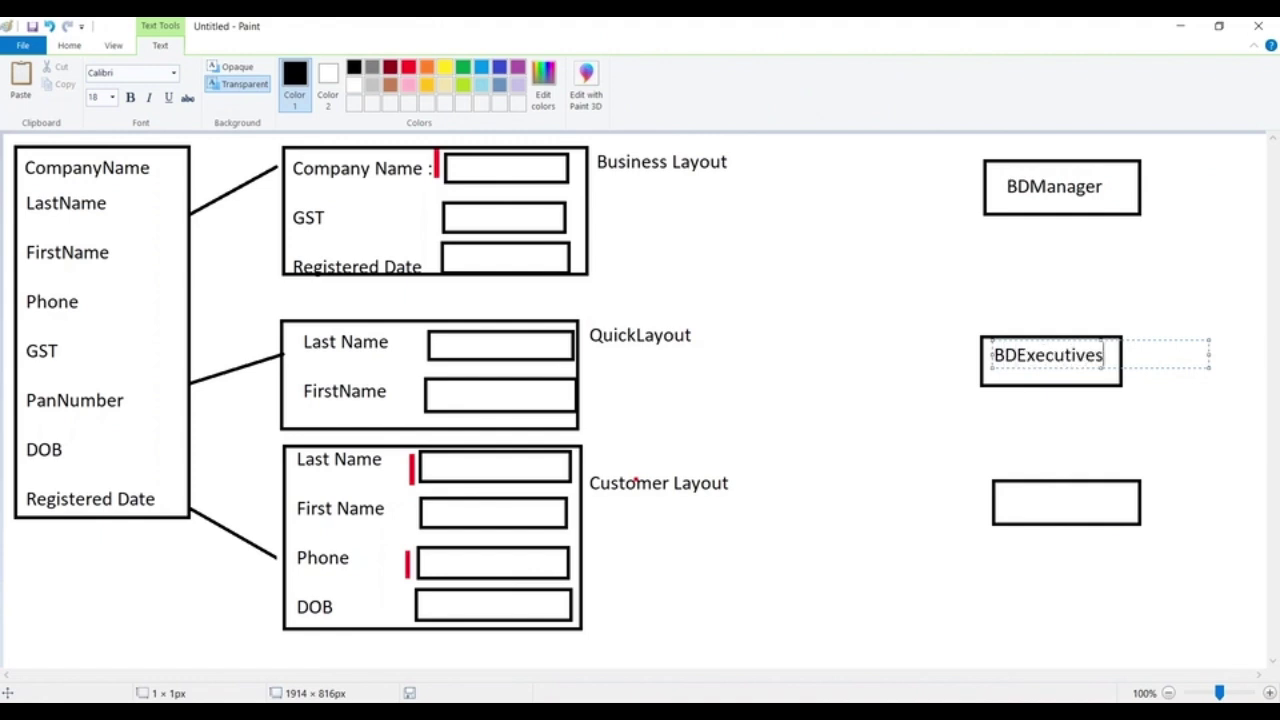
Label the lower-right box Sales Head
click(1008, 501)
text(Sales Head)
click(851, 443)
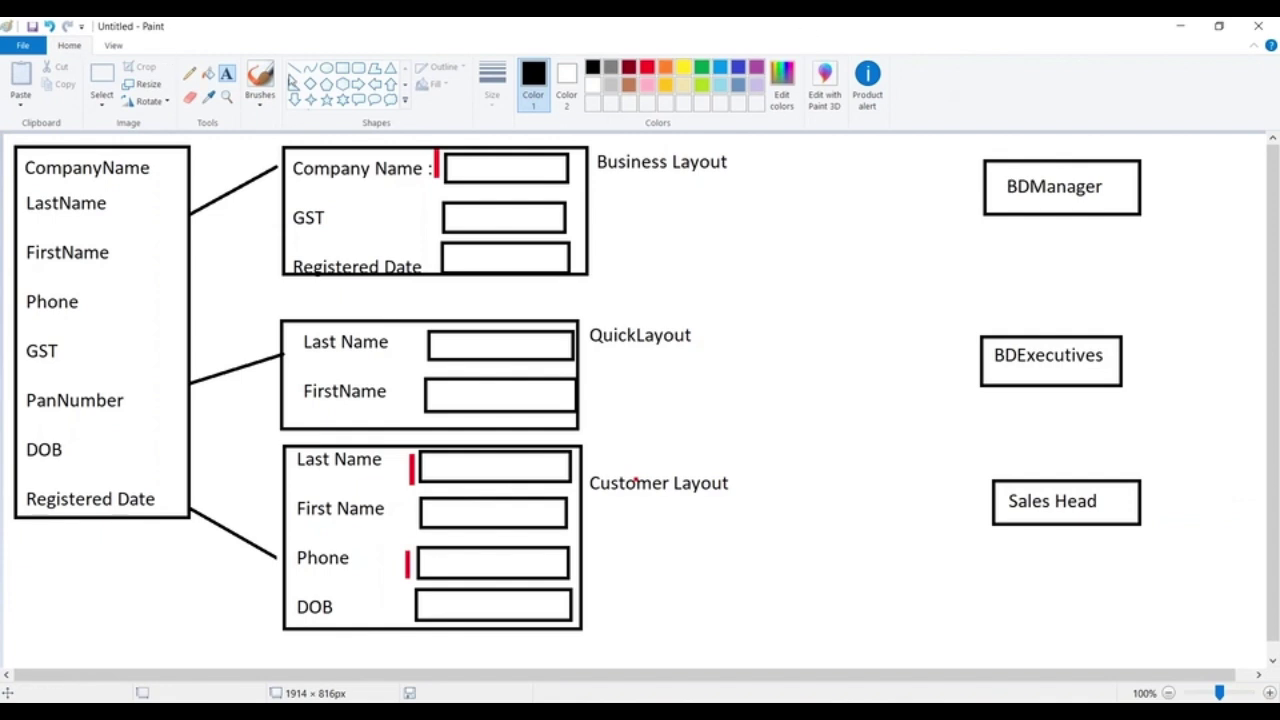
Draw a tall box right of Business Layout split into three cells
click(294, 68)
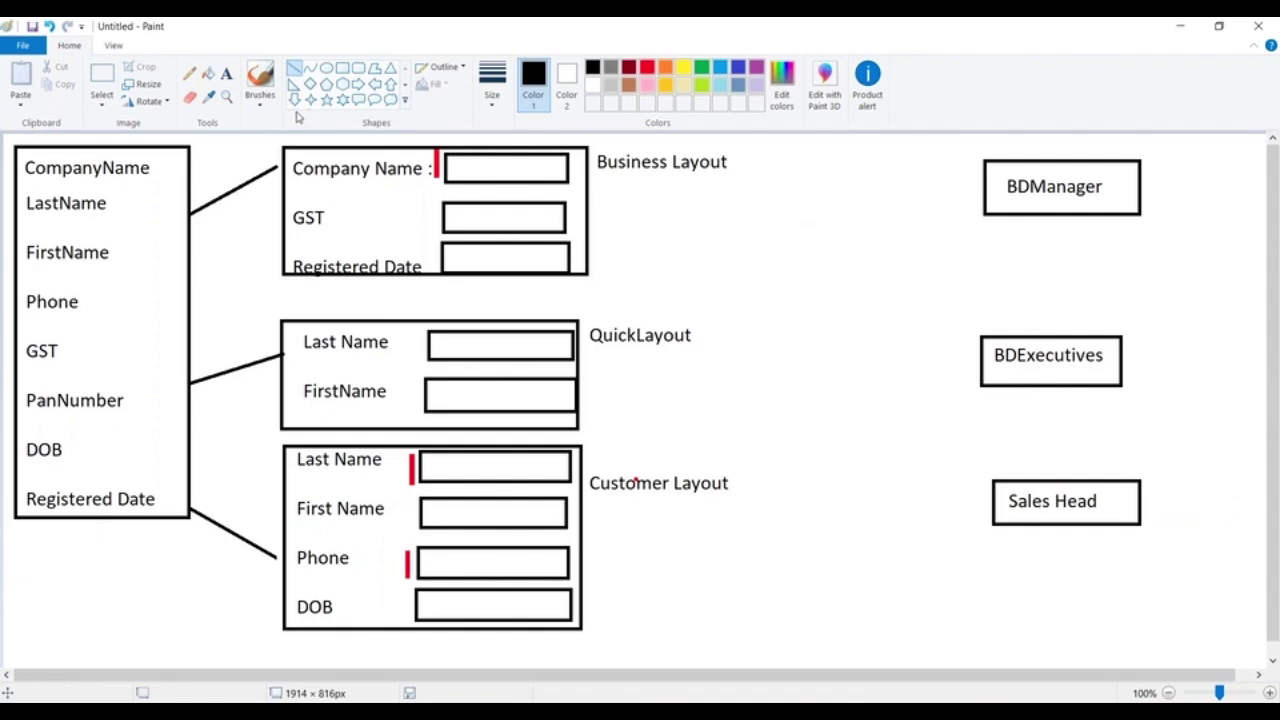
click(343, 68)
mouse_move(775, 167)
mouse_down()
mouse_move(860, 203)
mouse_move(861, 273)
mouse_up()
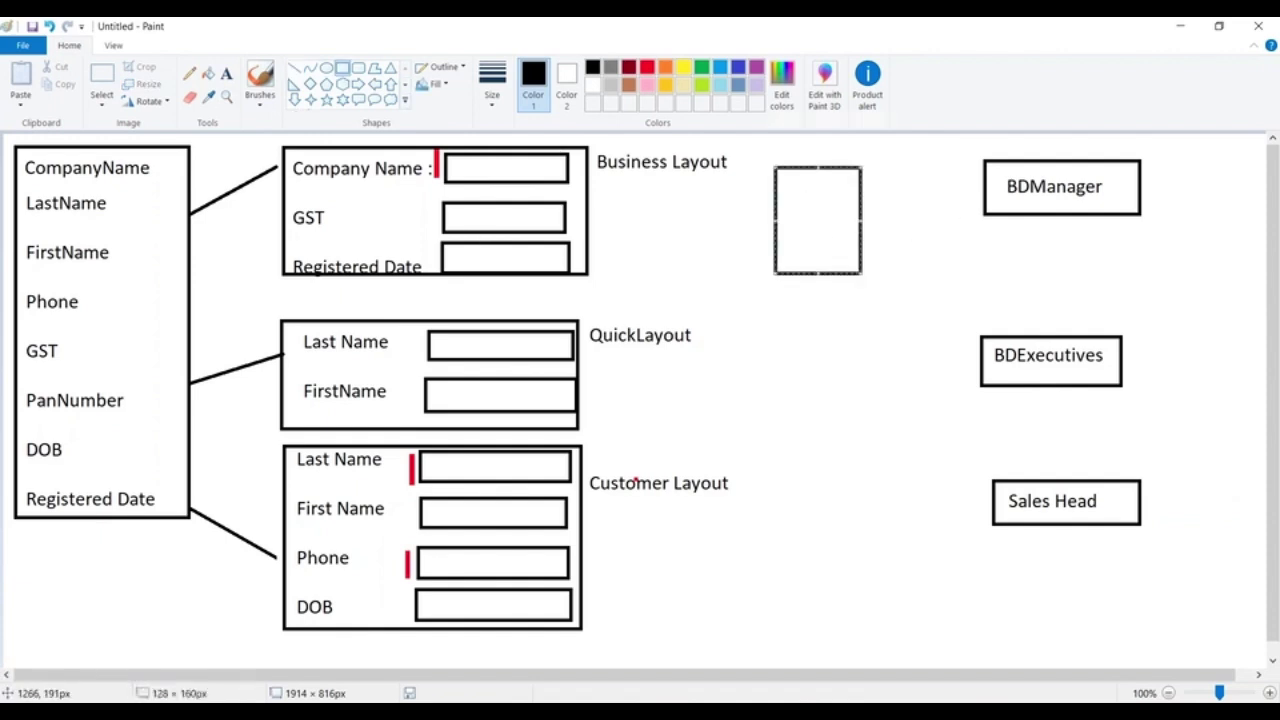
mouse_move(811, 228)
mouse_down()
mouse_move(826, 231)
mouse_move(827, 346)
mouse_move(834, 214)
mouse_up()
click(792, 151)
drag(798, 155, 884, 196)
click(957, 210)
drag(797, 196, 882, 231)
click(934, 206)
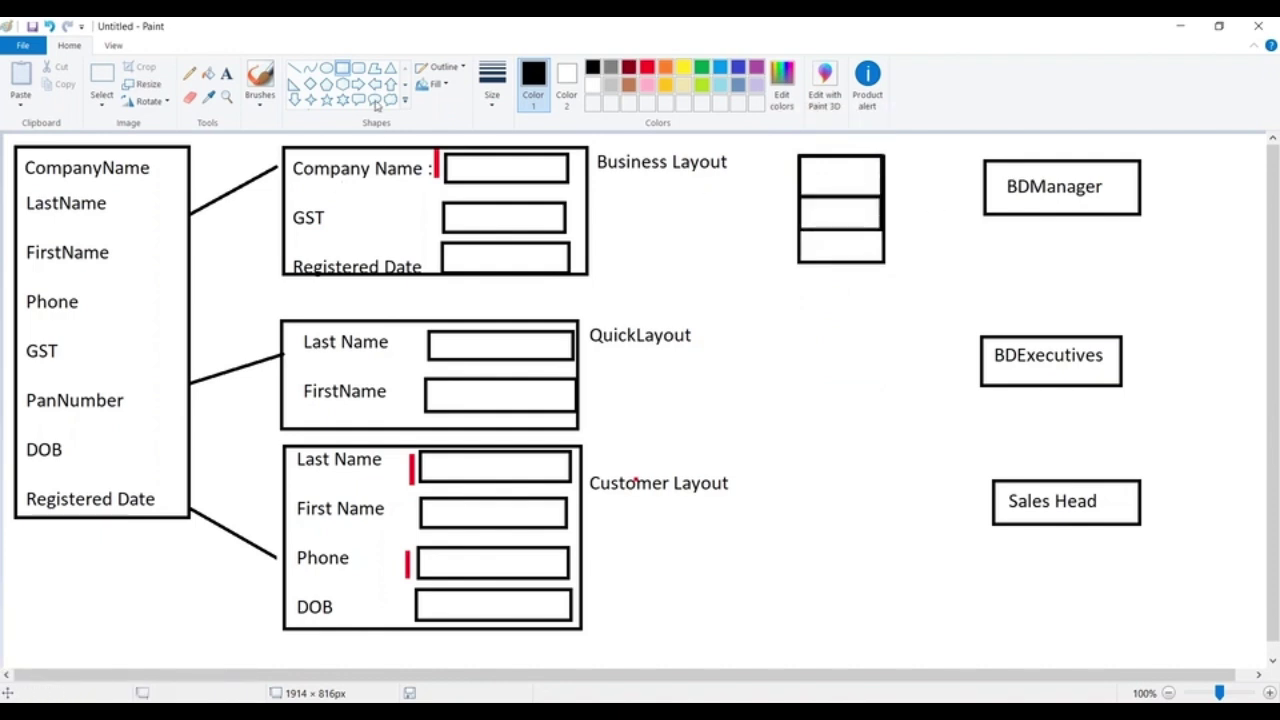
Type Org, Personal and Quick into the three cells
click(227, 74)
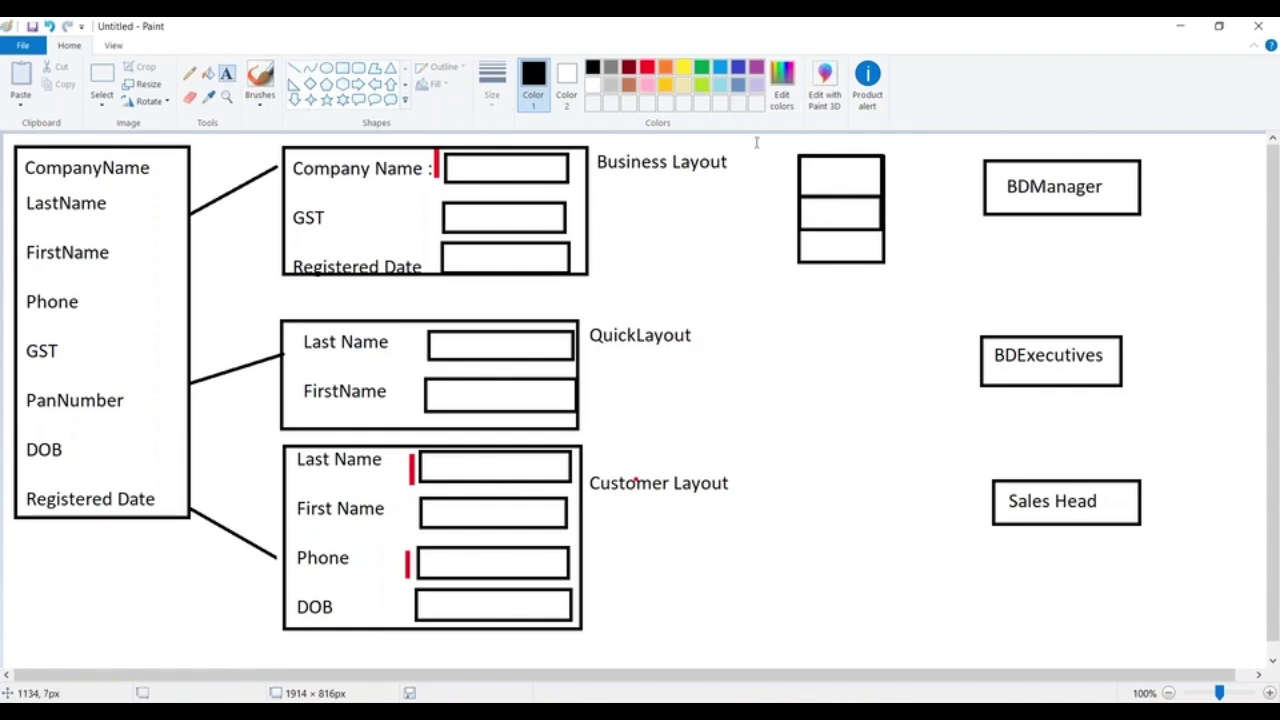
click(812, 174)
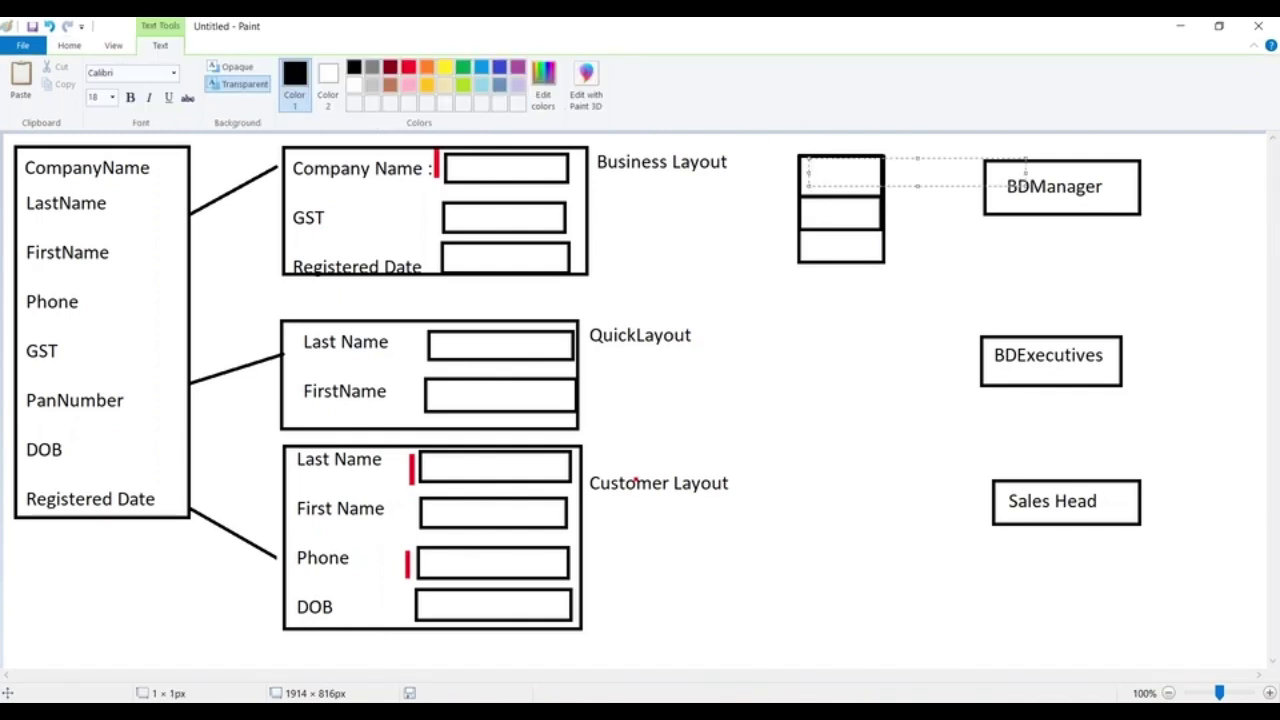
text(Org)
key(Return)
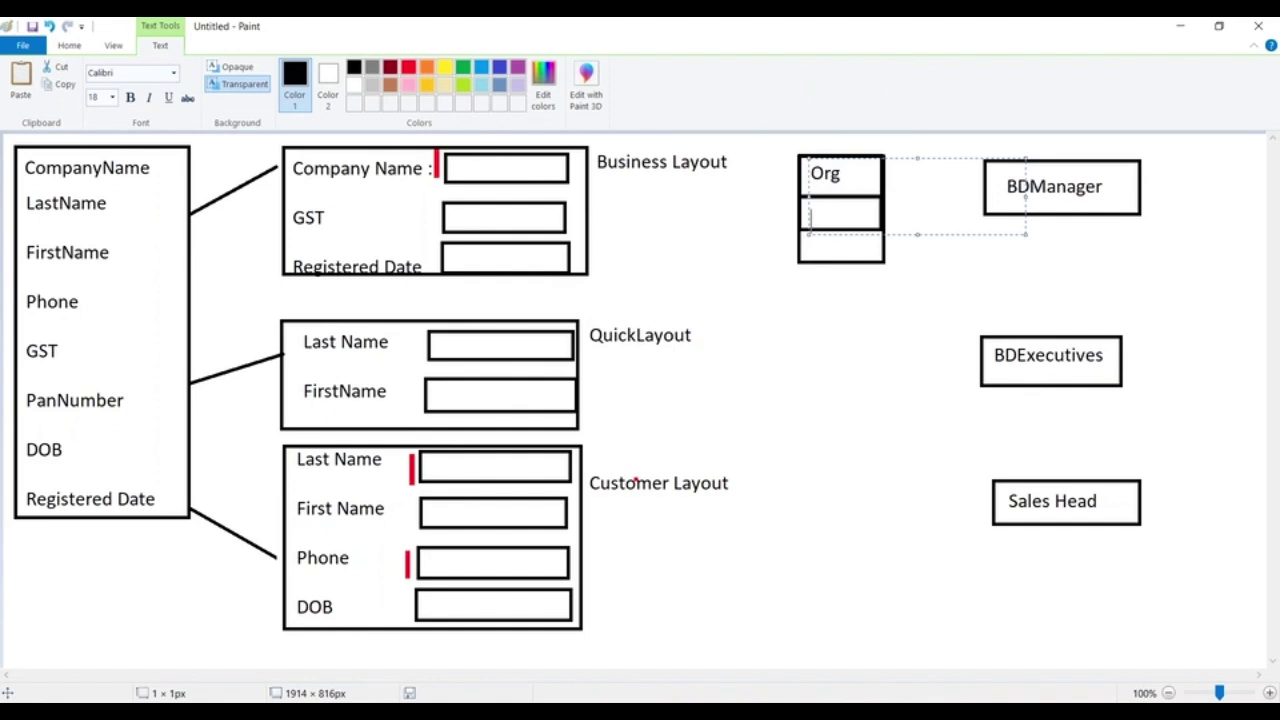
text(per)
key(BackSpace)
text(Personal)
click(814, 240)
click(814, 240)
text(Quicj)
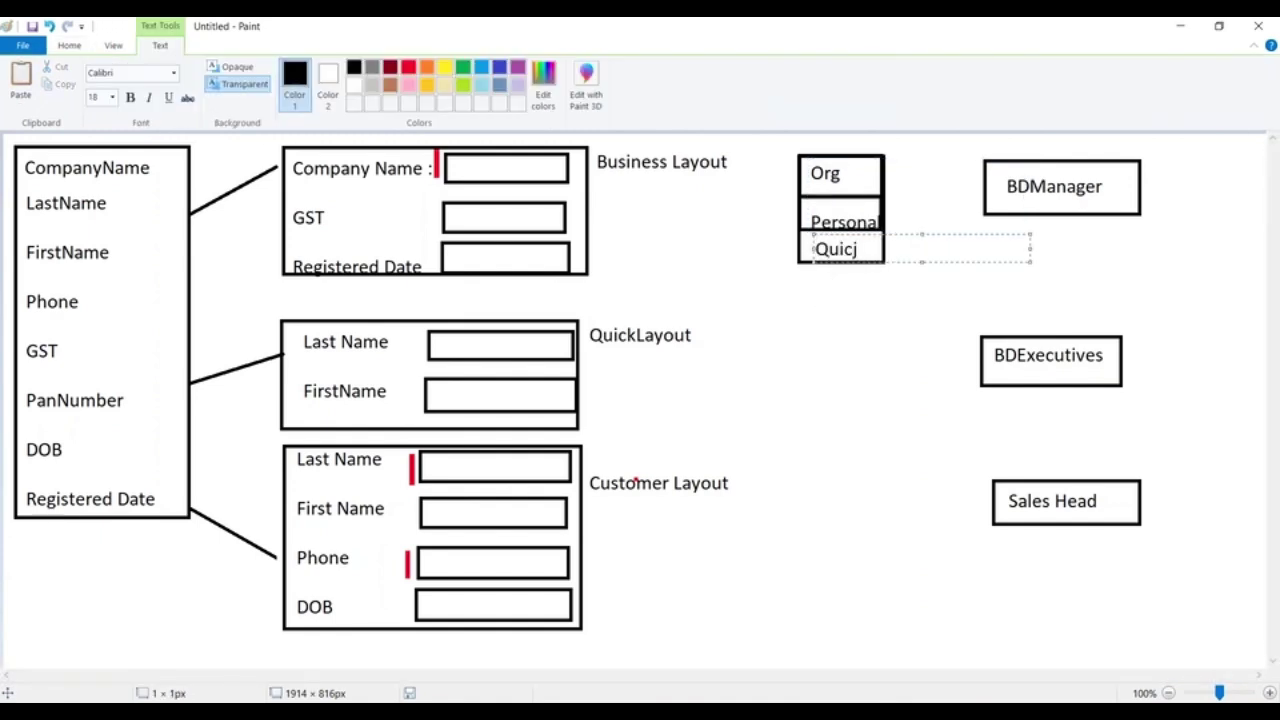
click(749, 301)
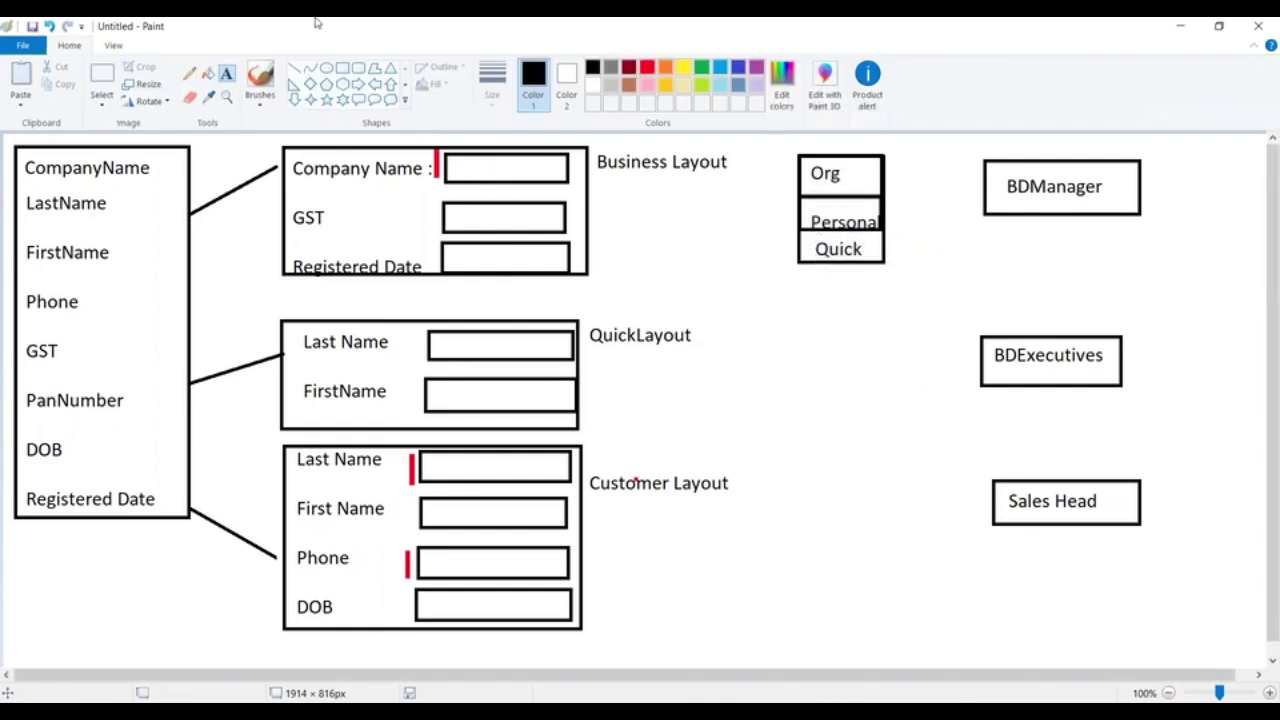
Draw lines linking BDManager to Personal and the Business, Customer and Quick layouts to their cells
click(303, 68)
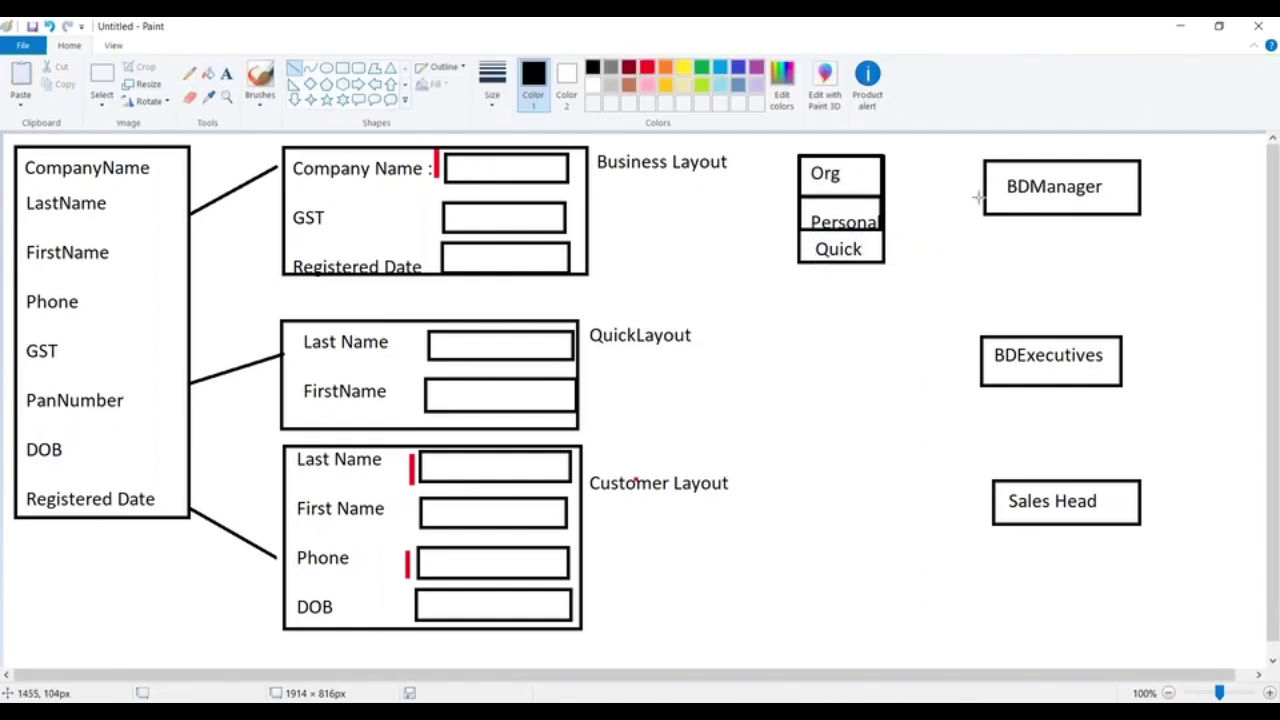
drag(990, 182, 890, 211)
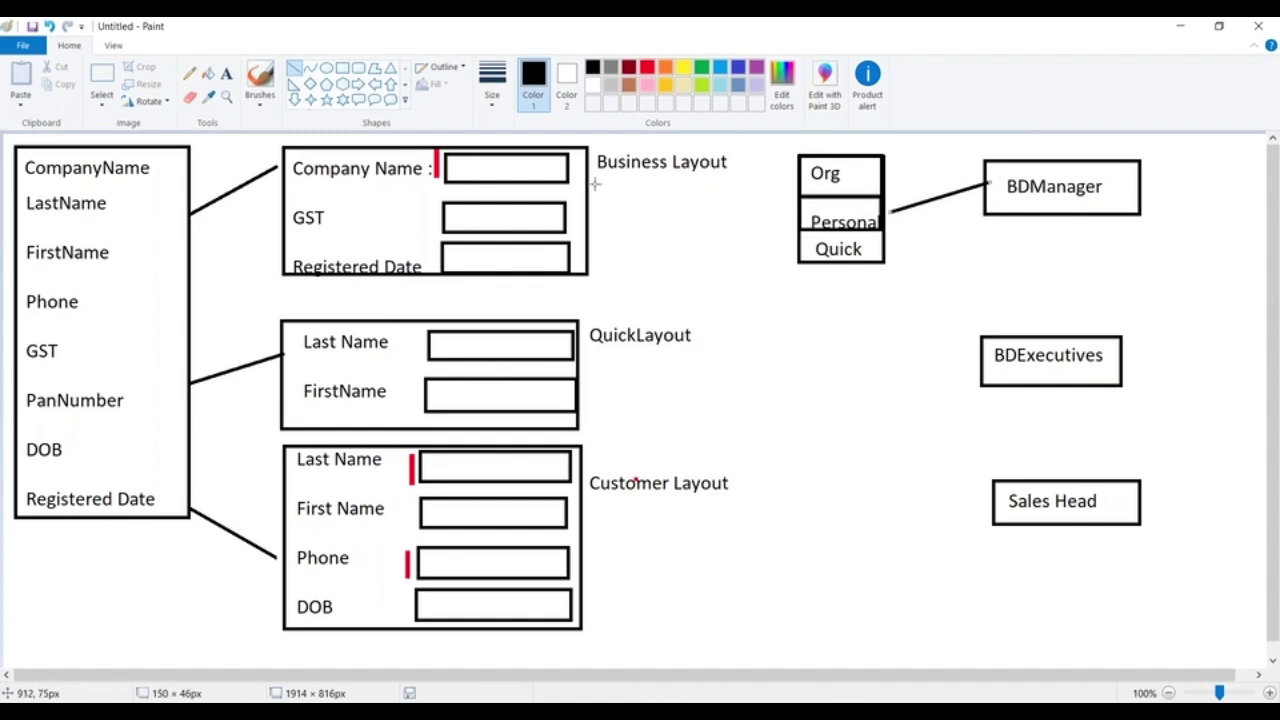
drag(591, 183, 800, 183)
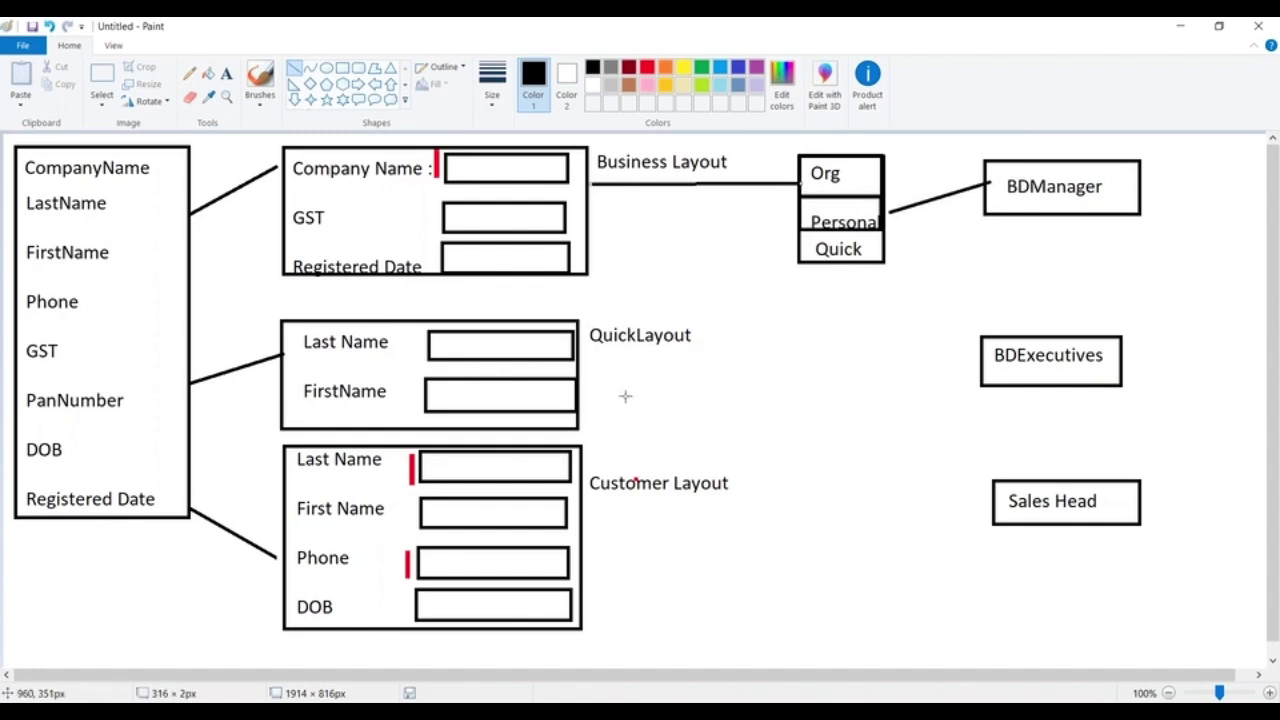
drag(588, 447, 805, 216)
drag(581, 322, 801, 248)
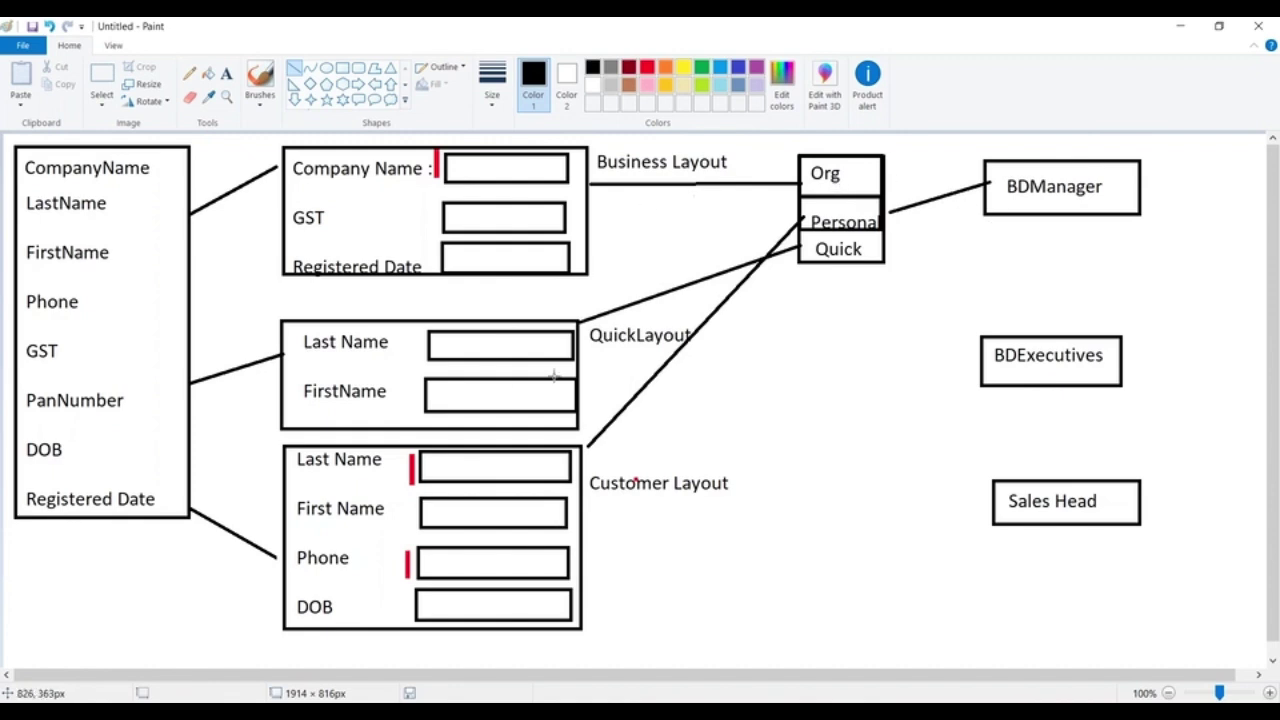
Draw an empty box below the Quick cell
click(343, 69)
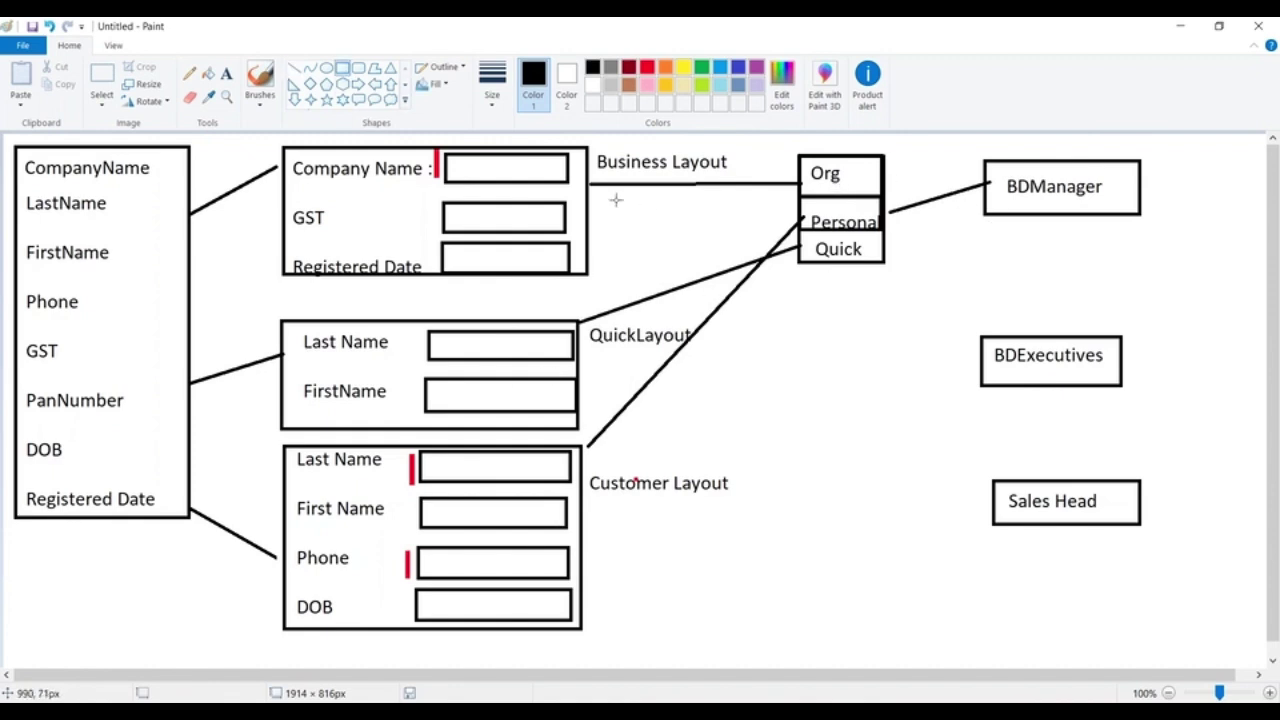
drag(821, 335, 896, 416)
click(916, 261)
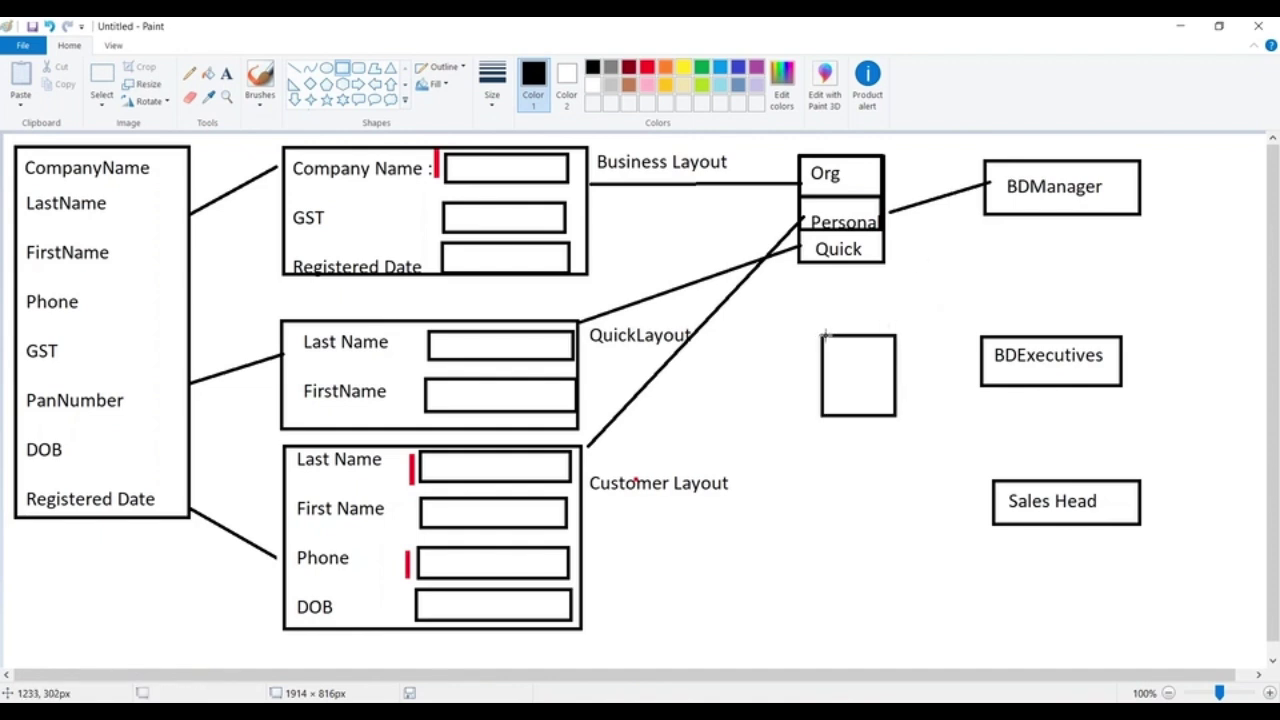